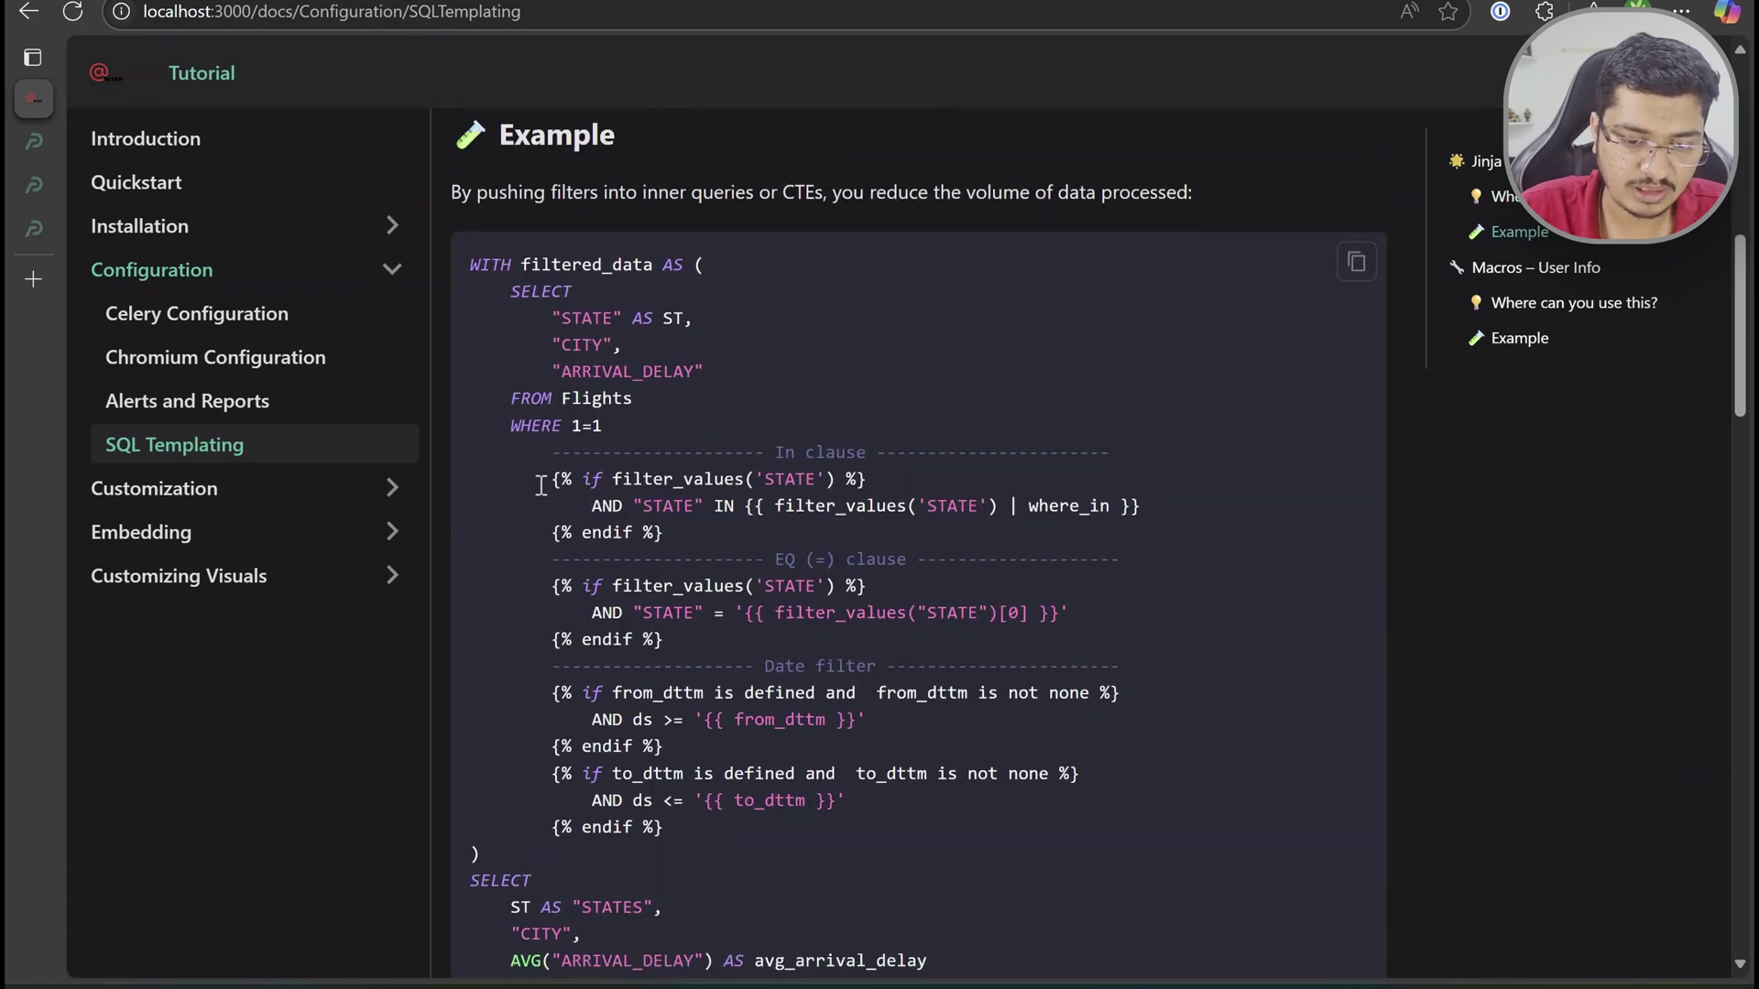
# Review the Jinja docs' In-clause example and the current_user_email and current_user_roles macros
pyautogui.moveTo(550, 476); pyautogui.dragTo(721, 537)
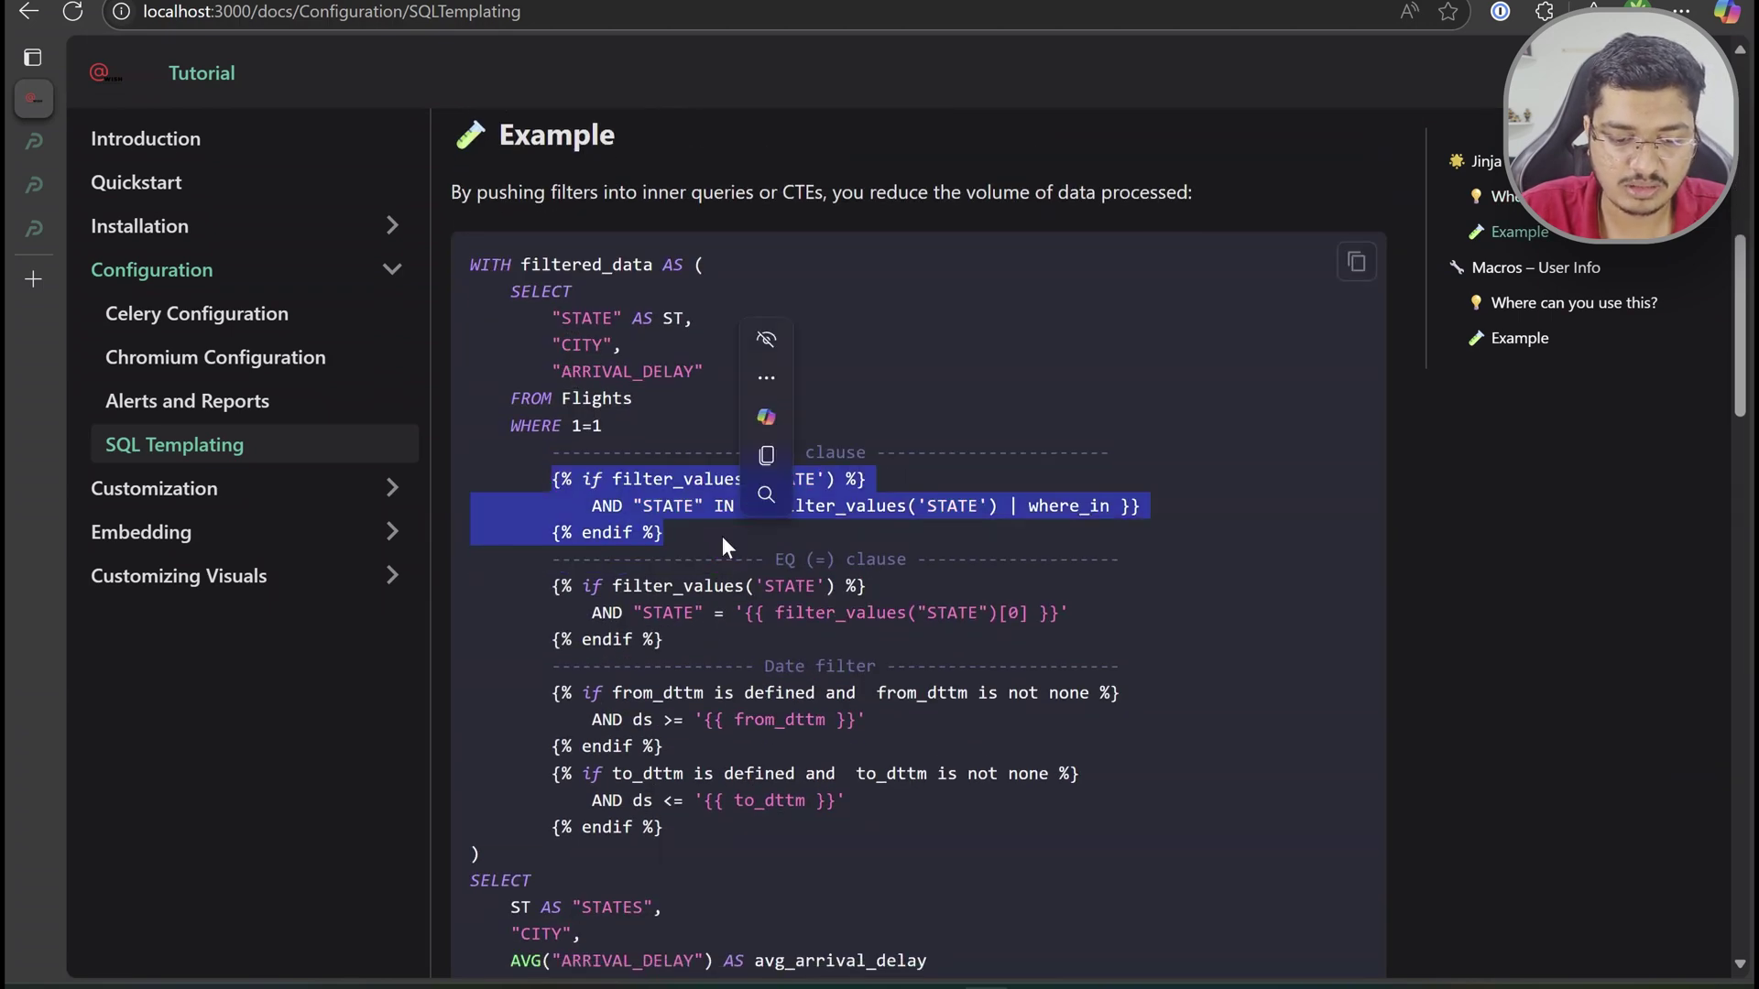
pyautogui.click(700, 654)
pyautogui.scroll(-9, 700, 654)
pyautogui.scroll(-13, 700, 654)
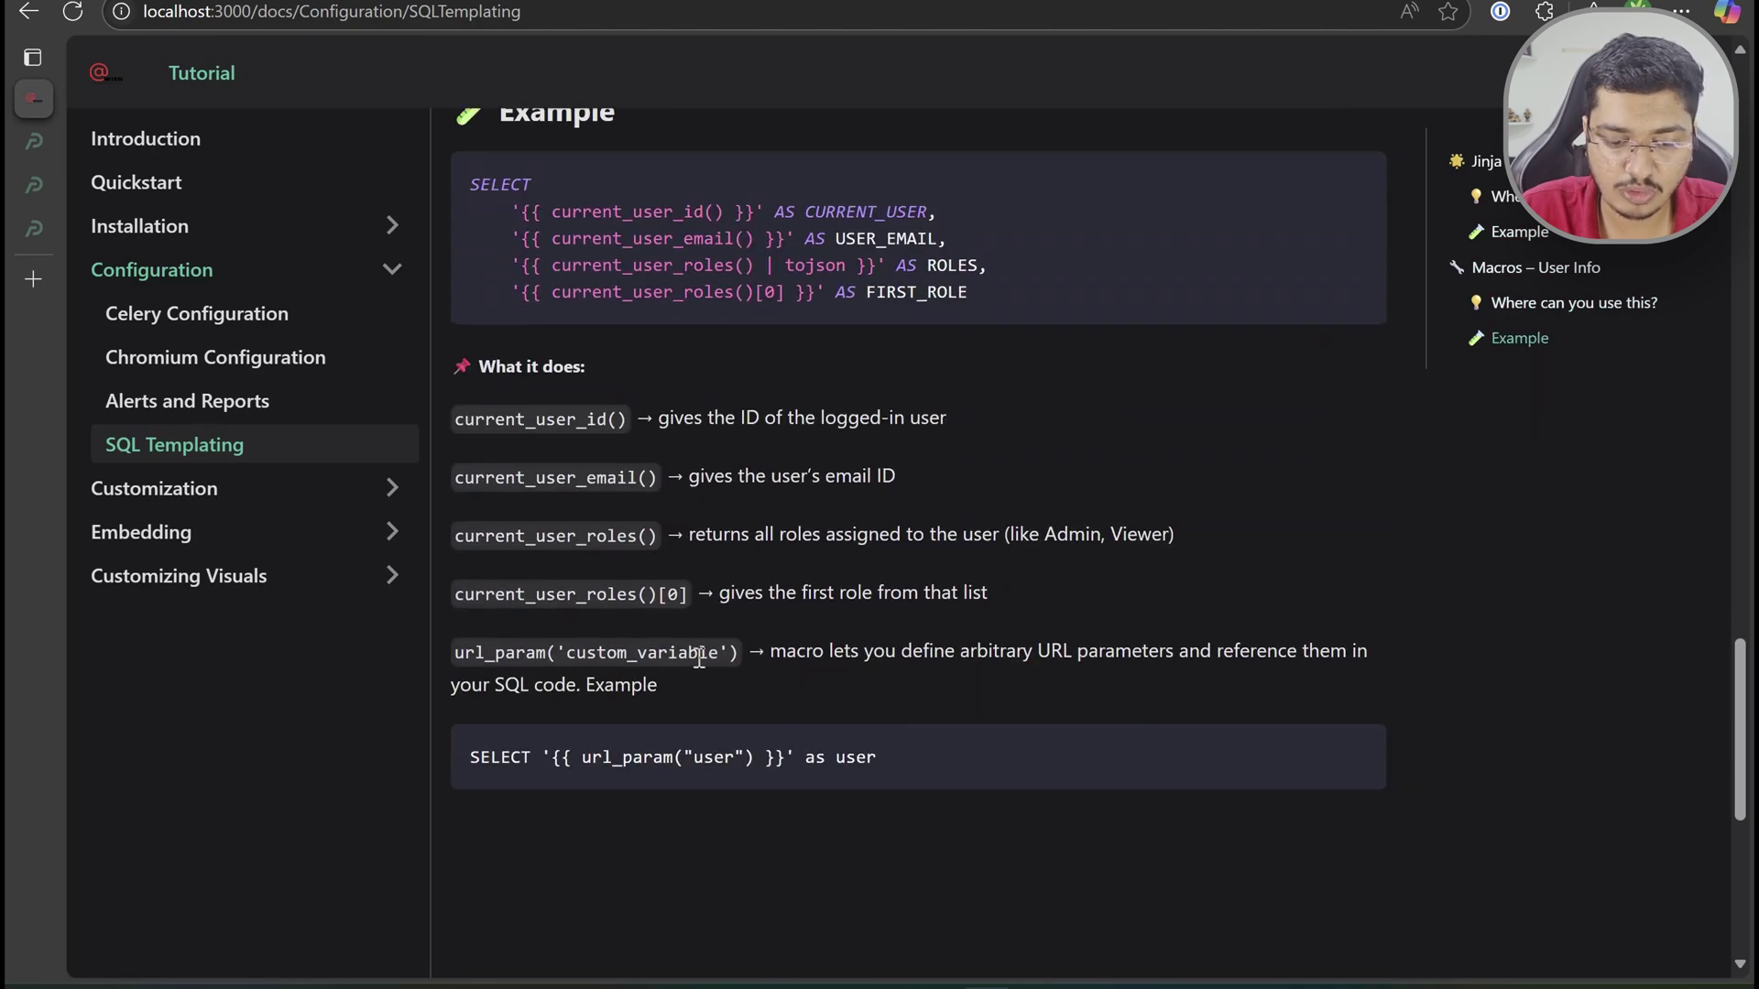
pyautogui.scroll(3, 832, 587)
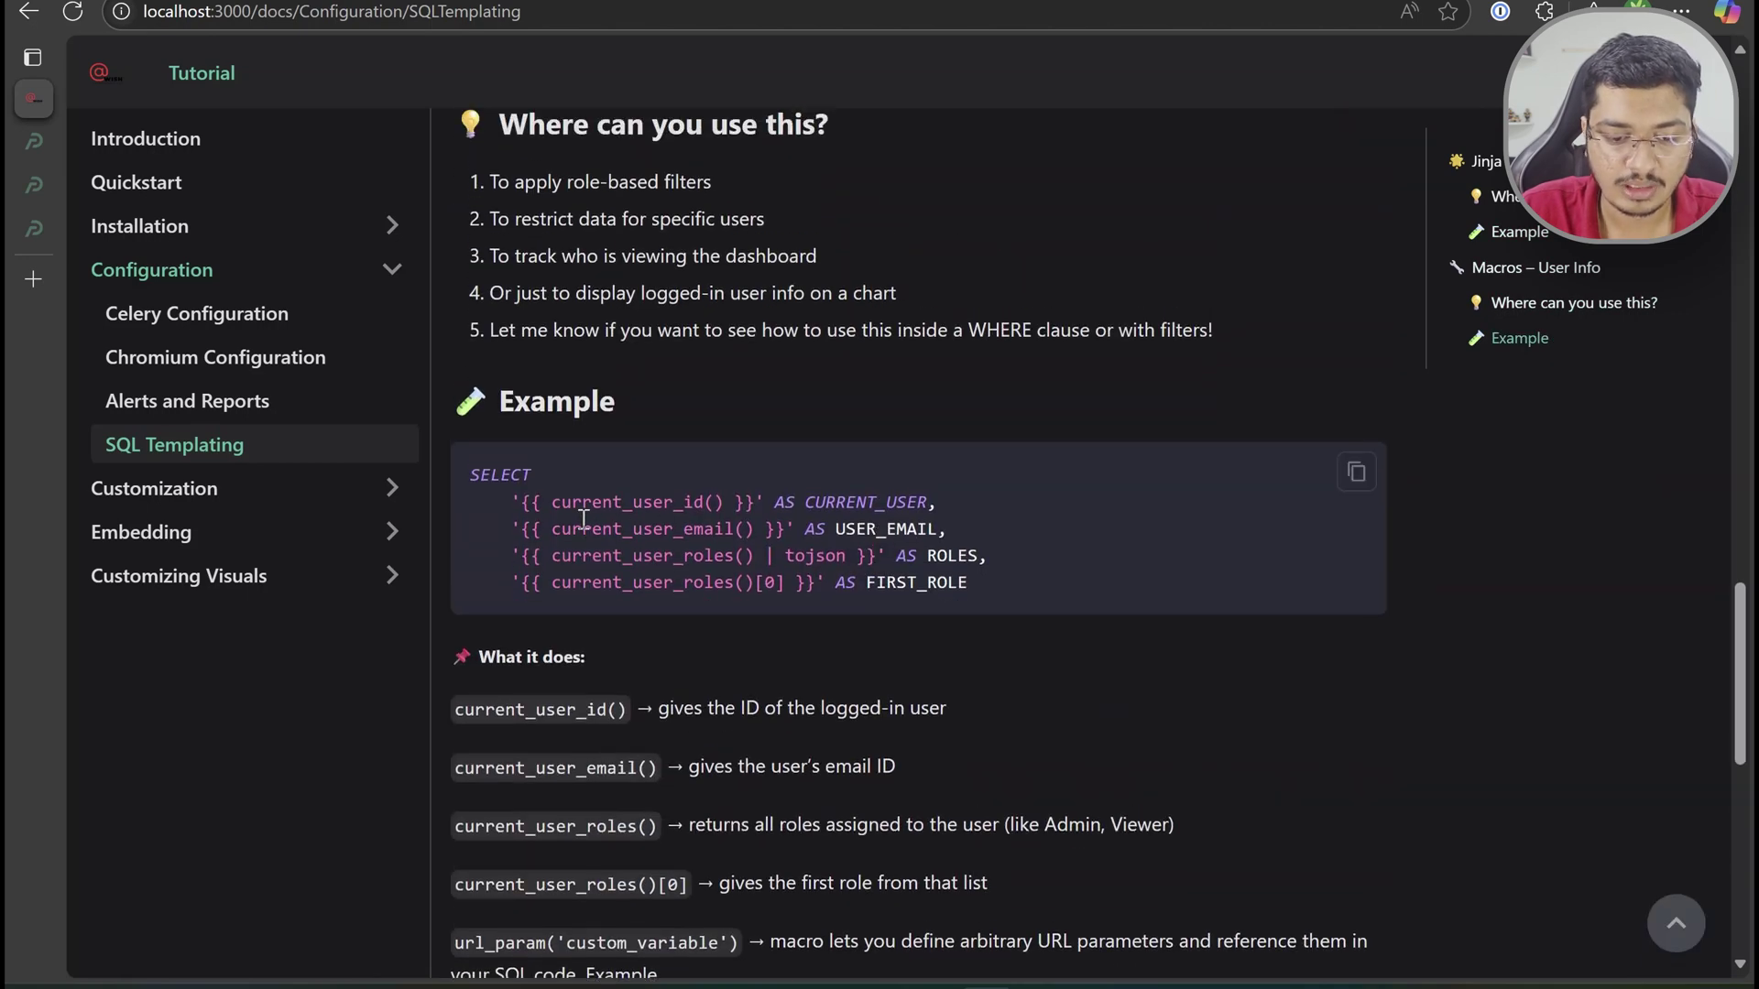
pyautogui.doubleClick(604, 530)
pyautogui.click(760, 530)
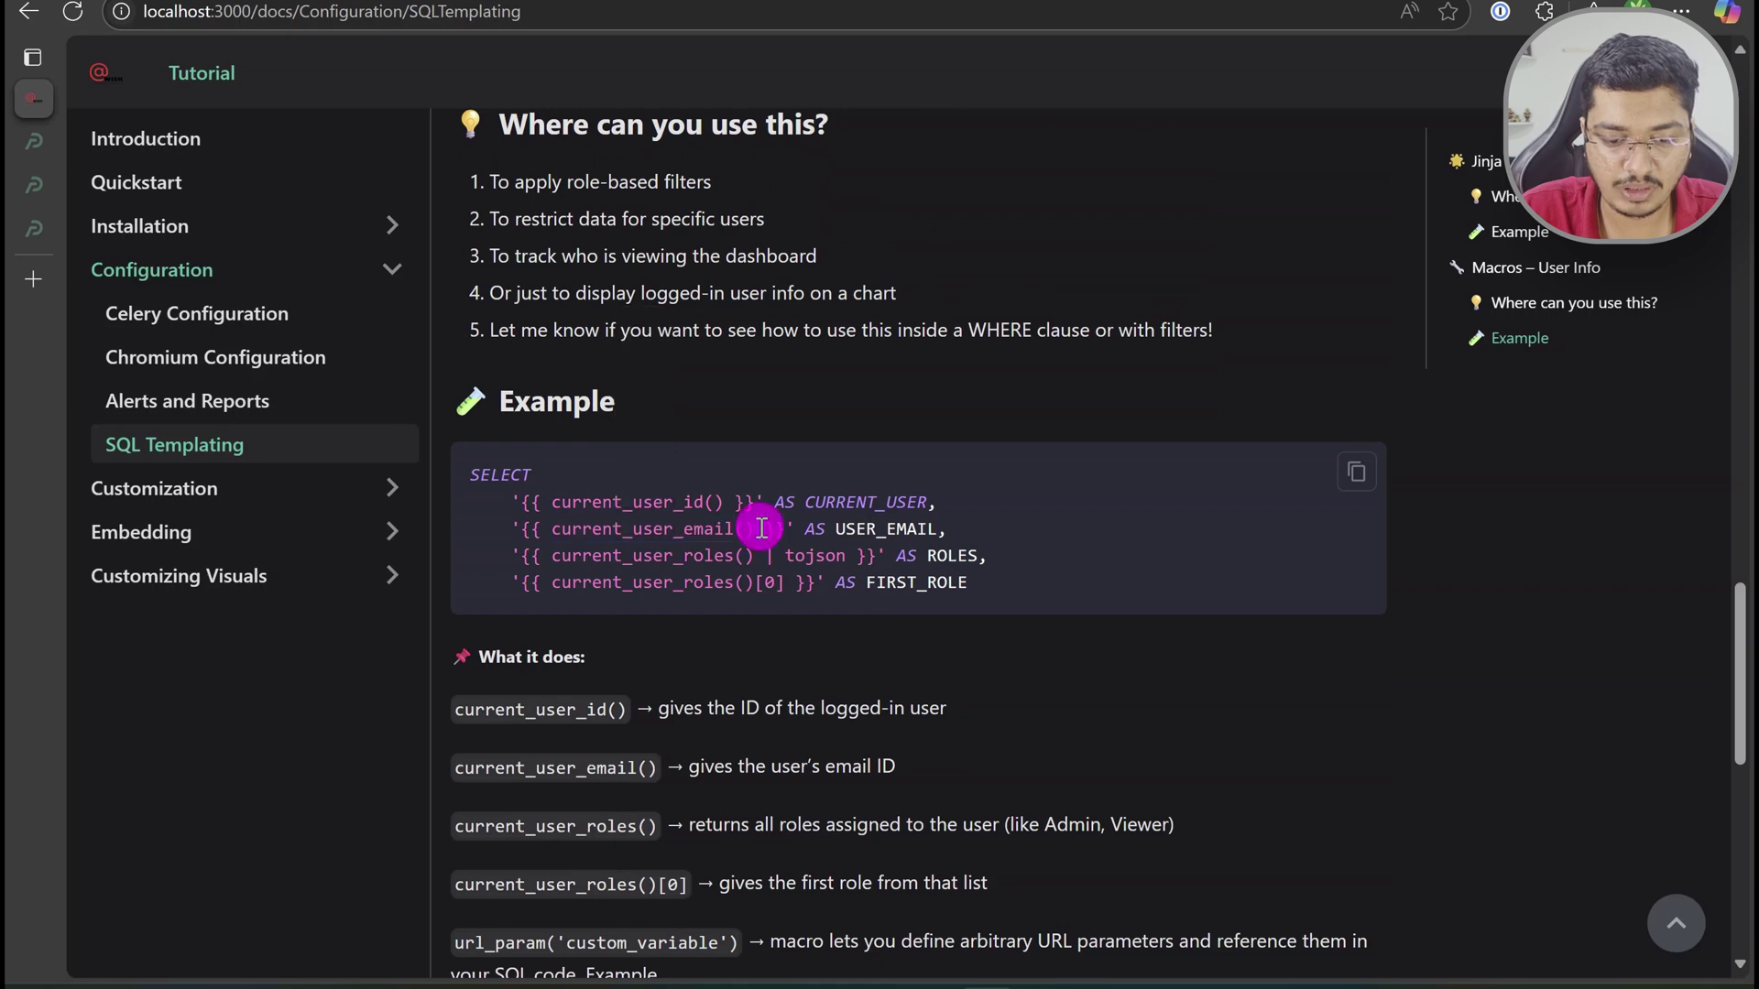
pyautogui.doubleClick(678, 556)
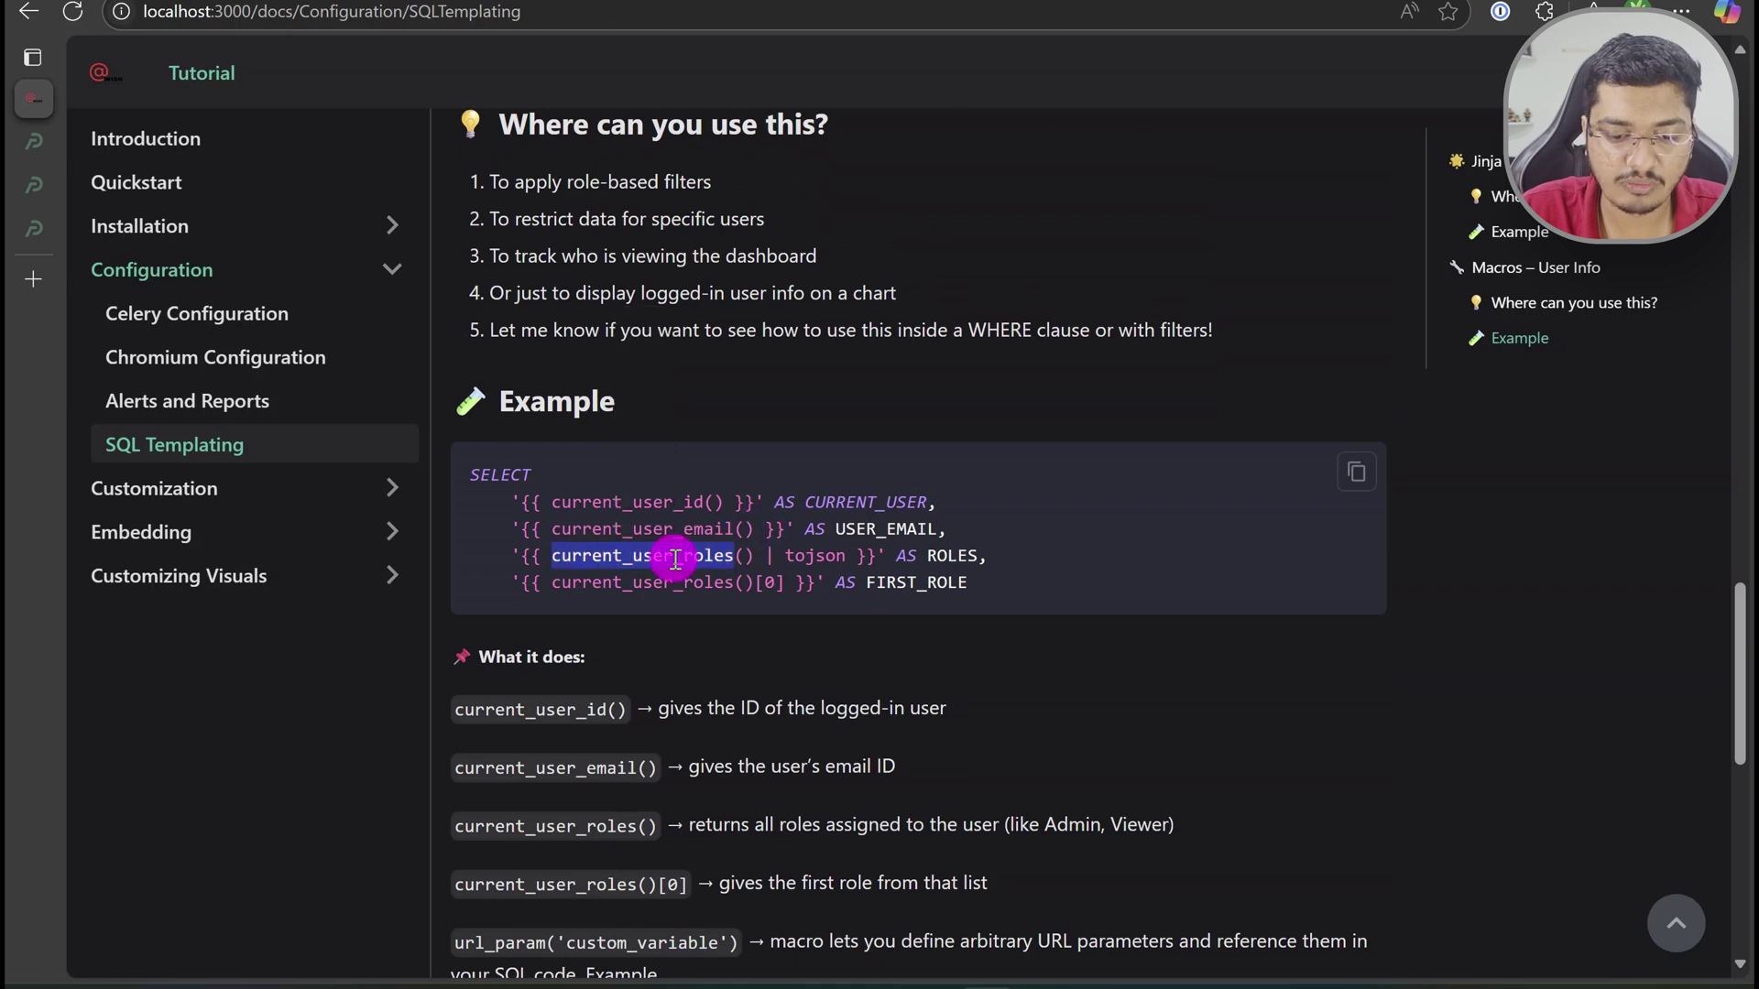
pyautogui.click(762, 557)
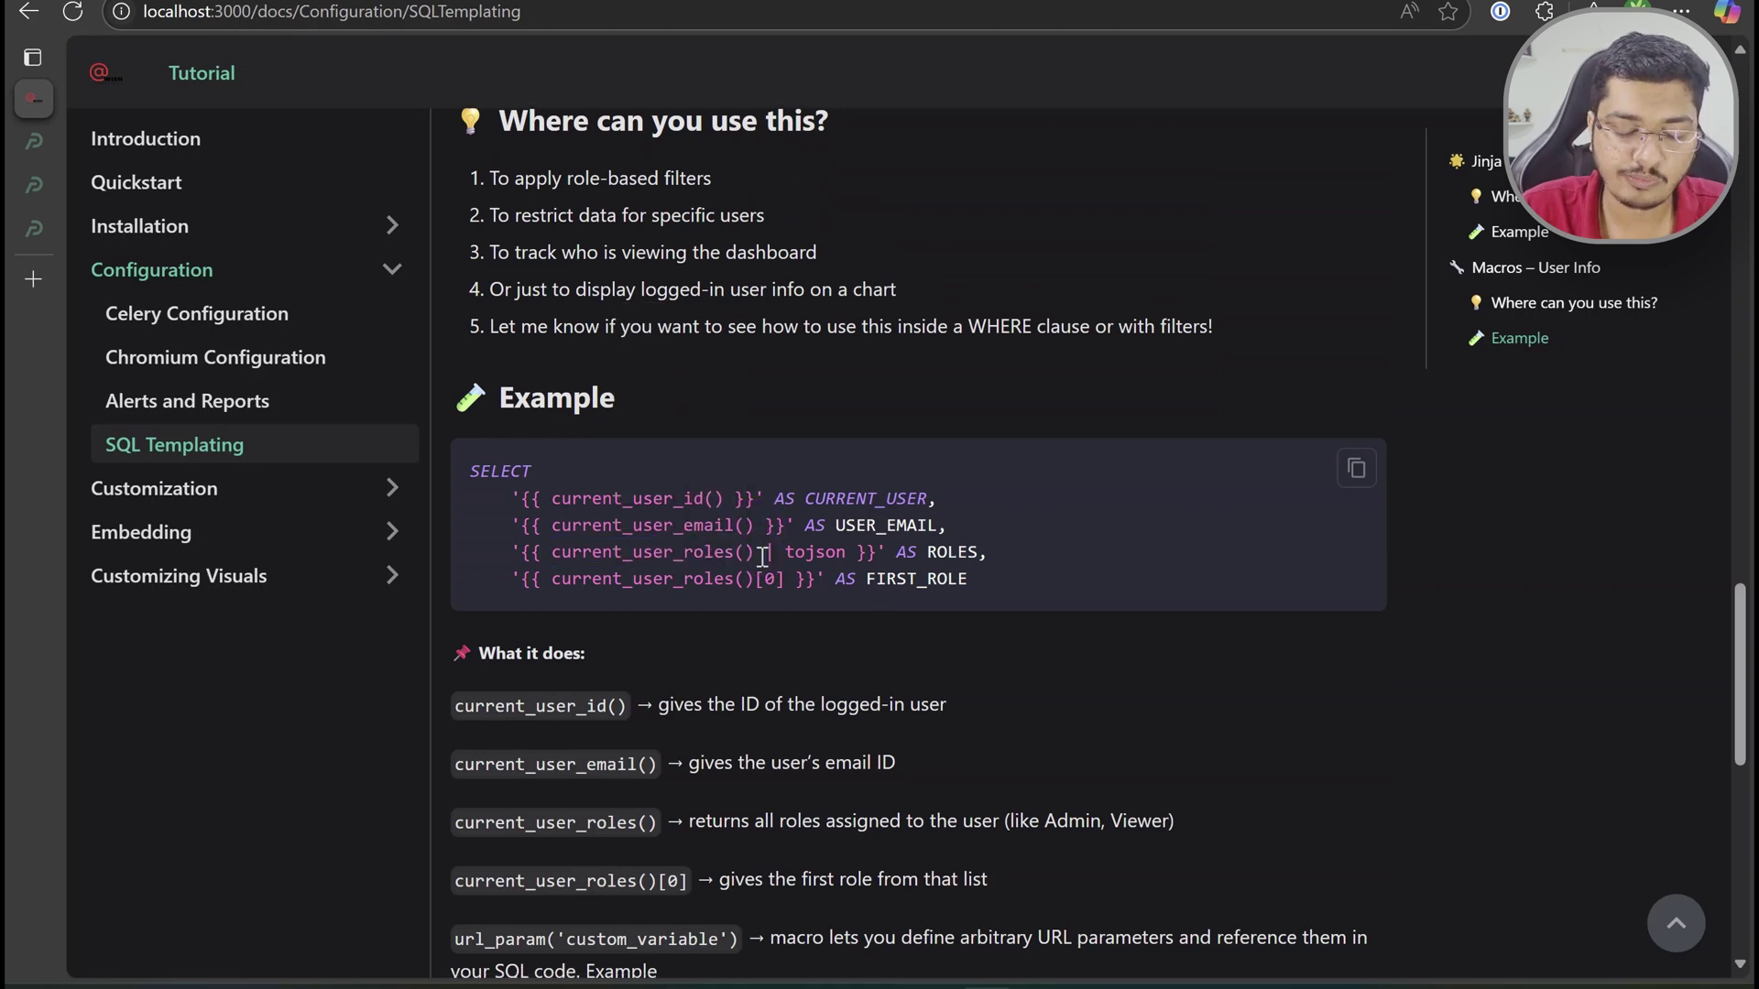
pyautogui.scroll(-2, 762, 557)
pyautogui.scroll(1, 762, 557)
pyautogui.scroll(10, 762, 557)
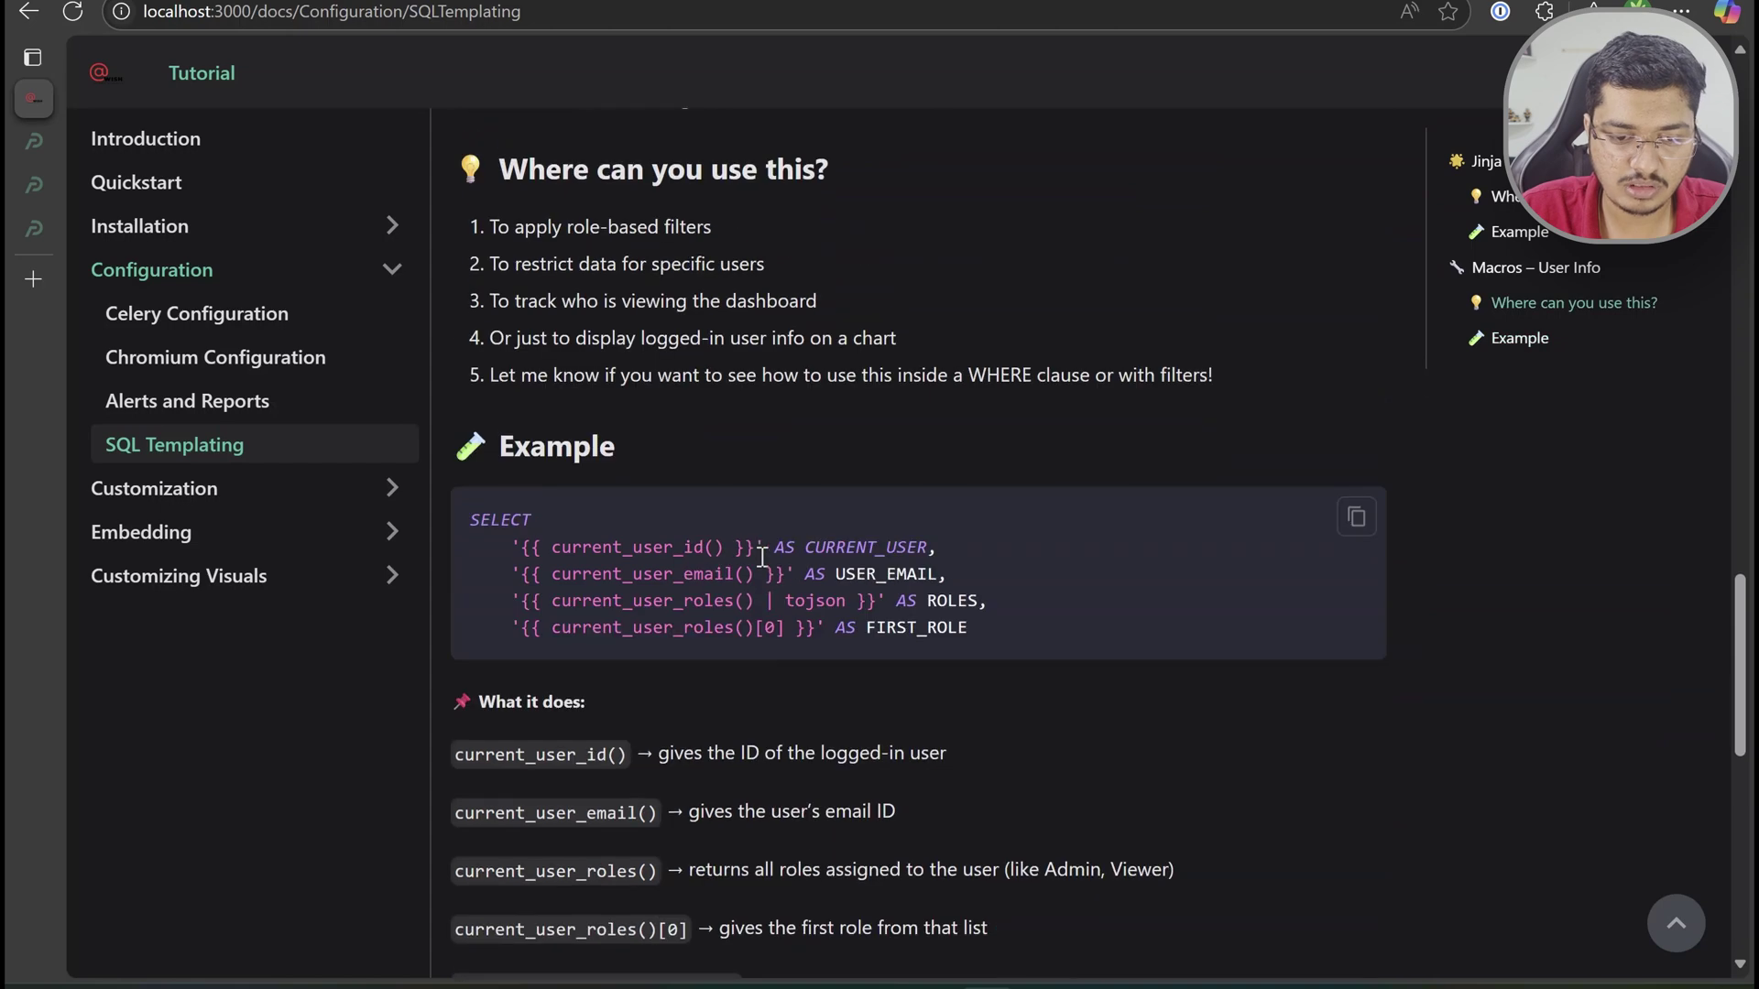
pyautogui.scroll(-1, 761, 569)
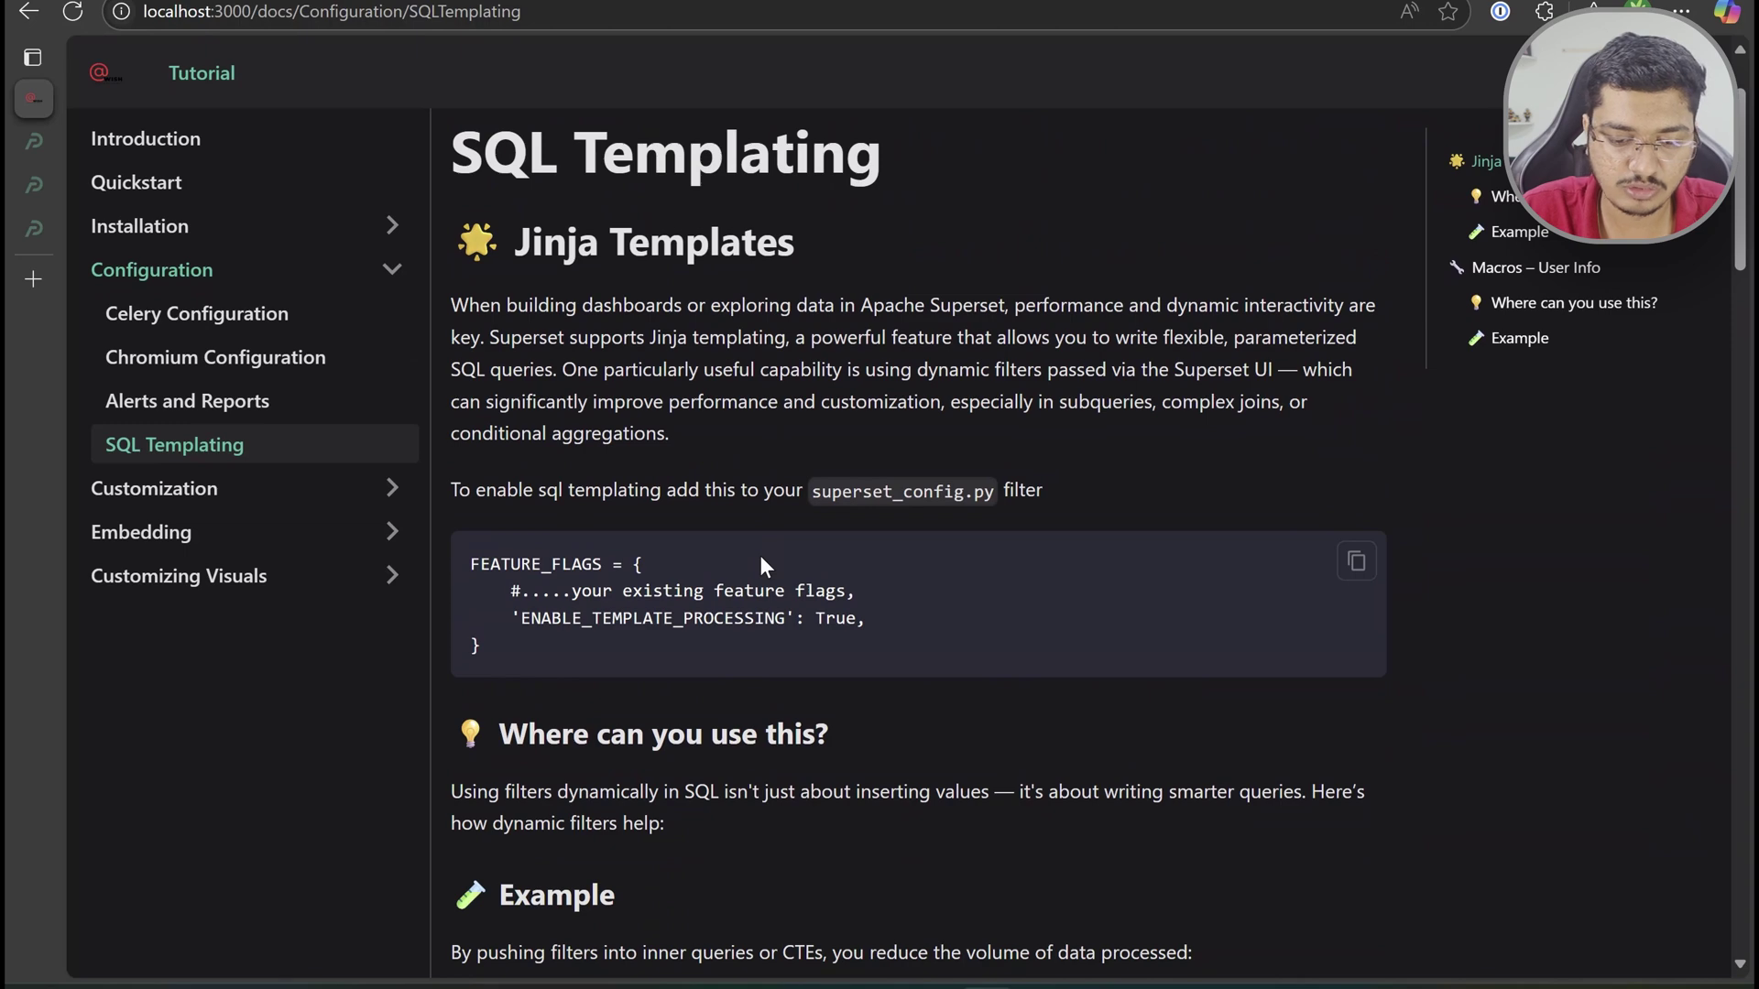
pyautogui.scroll(-2, 760, 557)
pyautogui.scroll(-2, 761, 557)
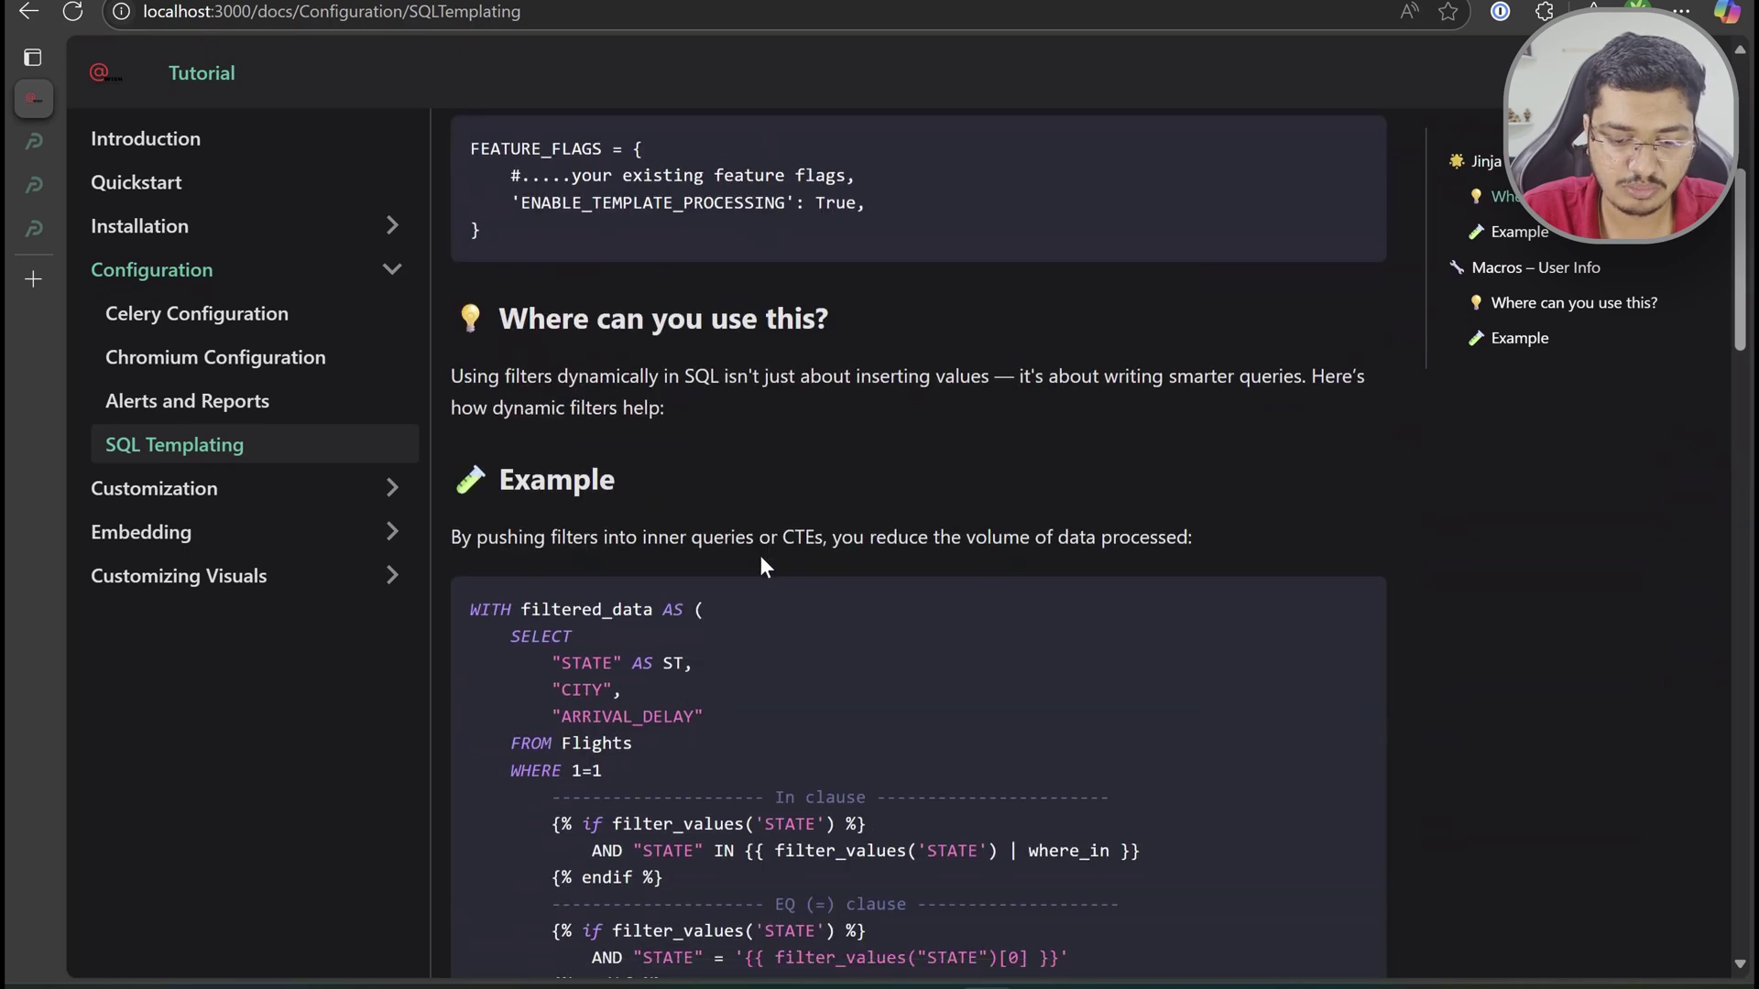
pyautogui.scroll(2, 795, 473)
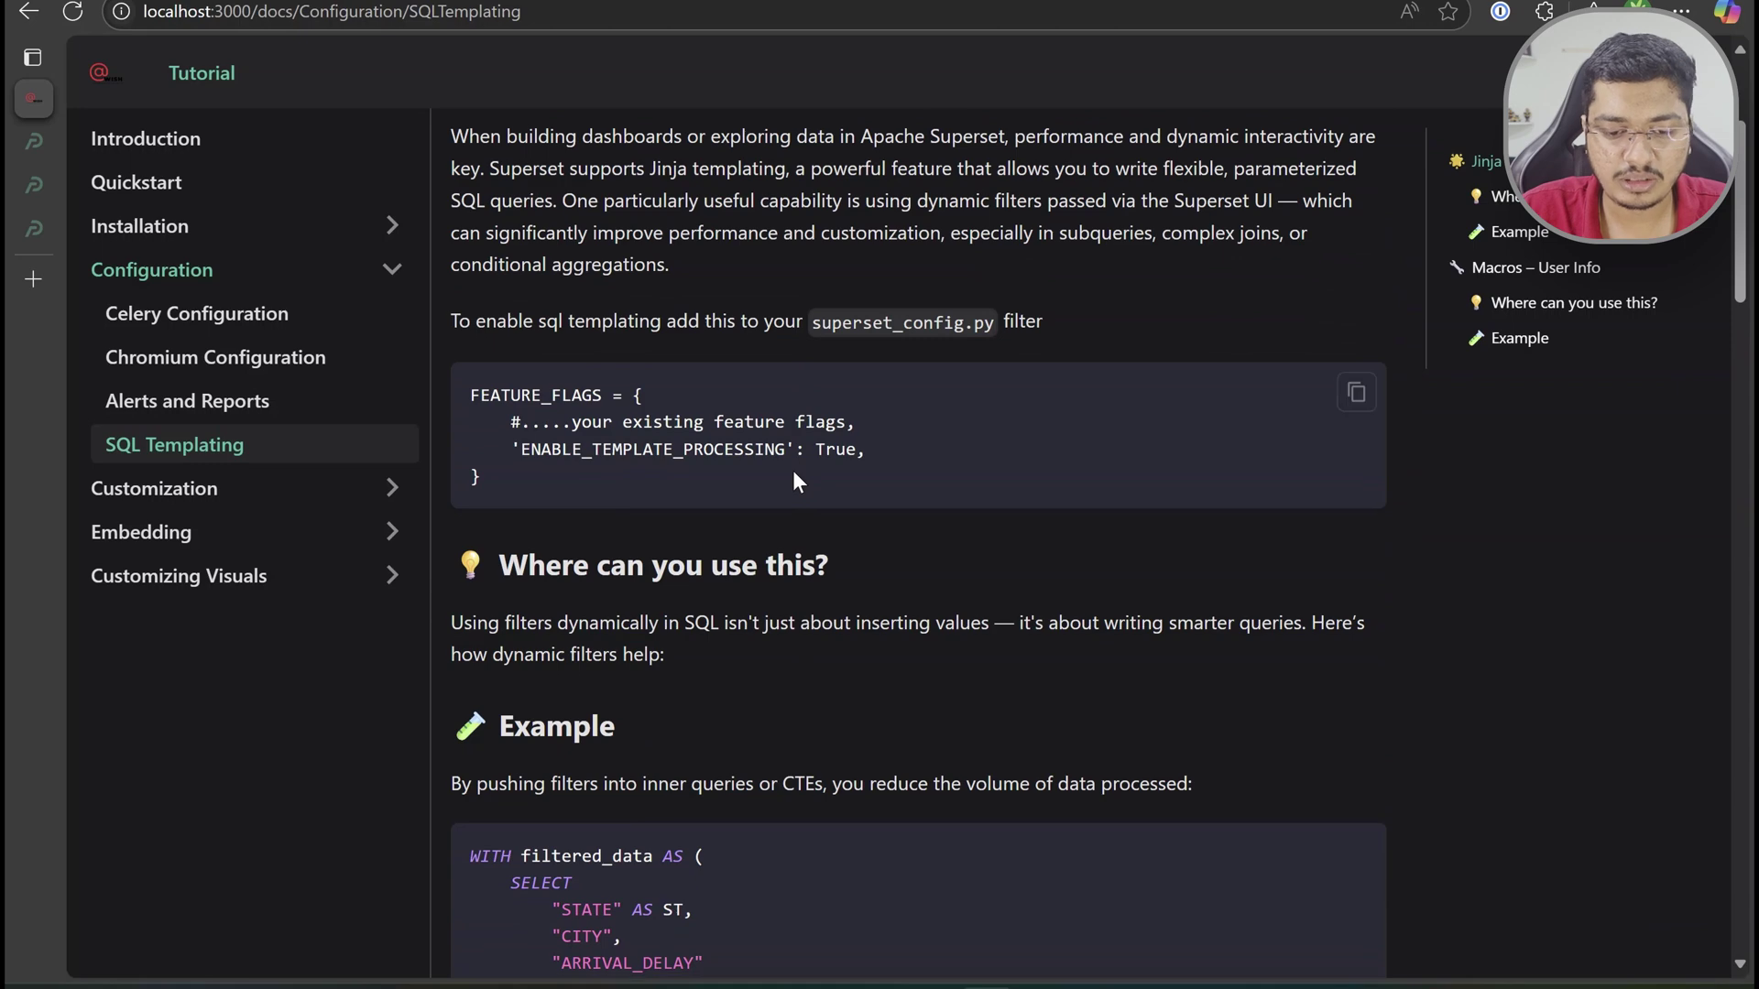
pyautogui.scroll(3, 794, 470)
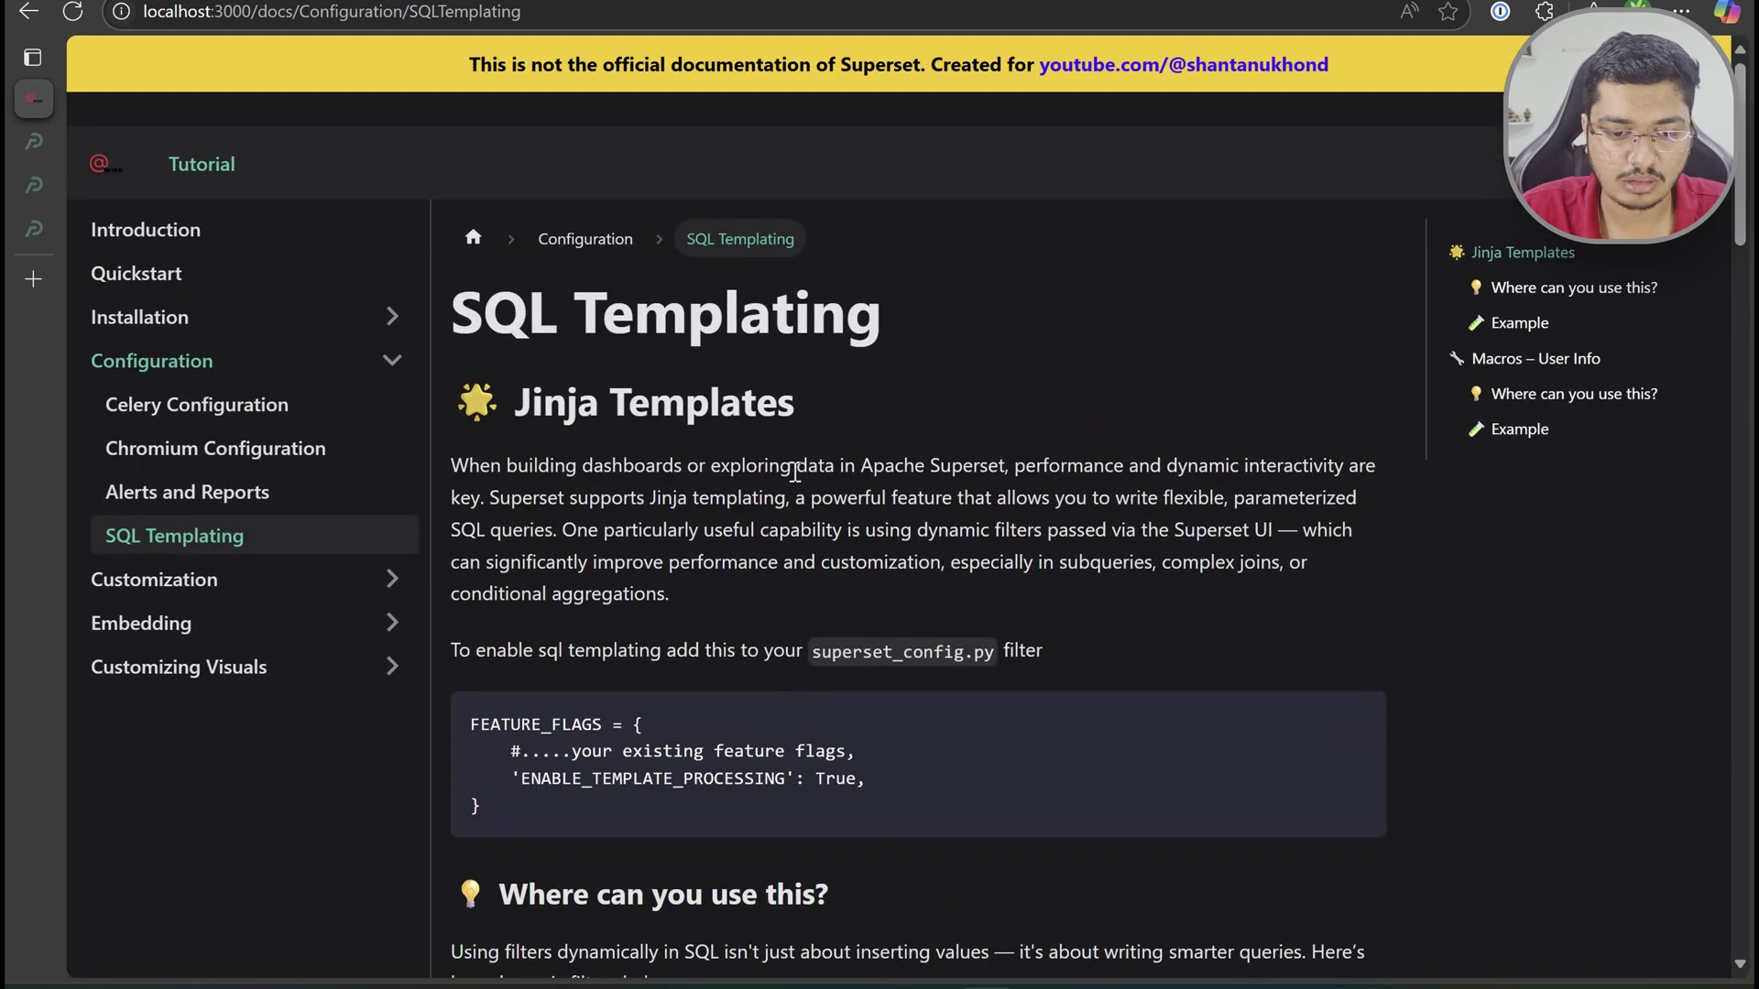
# Review the superset_config FEATURE_FLAGS snippet that sets ENABLE_TEMPLATE_PROCESSING to True
pyautogui.moveTo(503, 392); pyautogui.dragTo(795, 385)
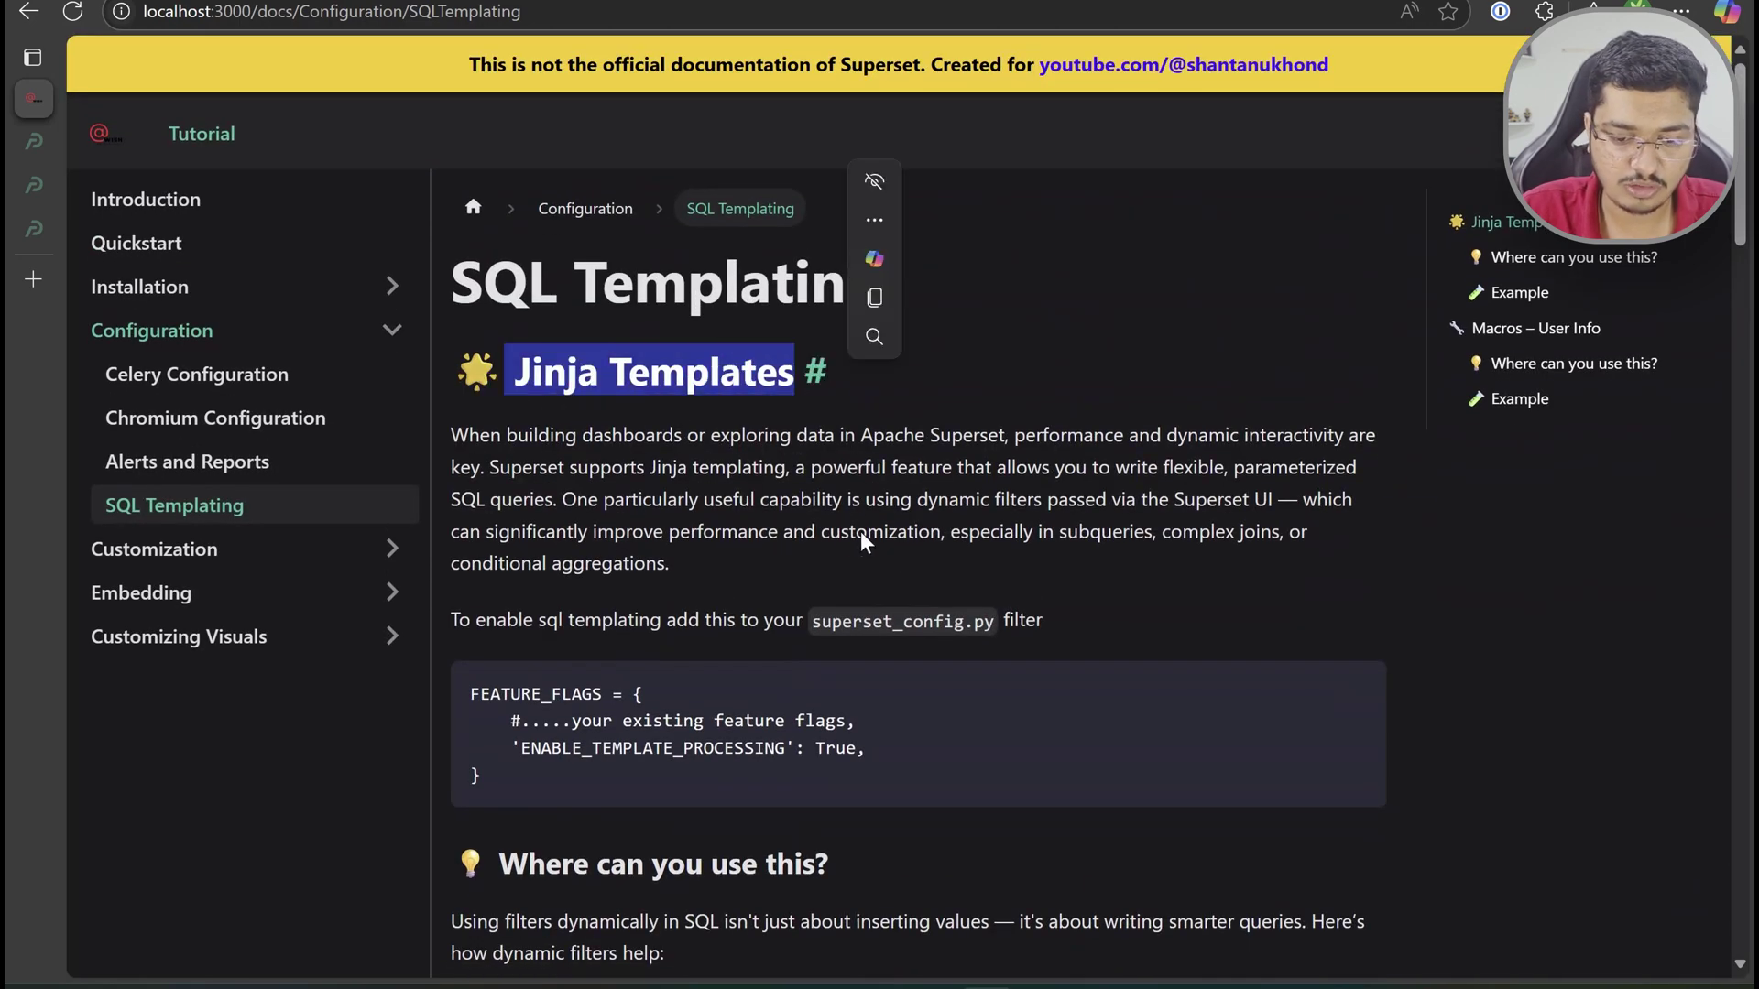
pyautogui.scroll(-3, 824, 513)
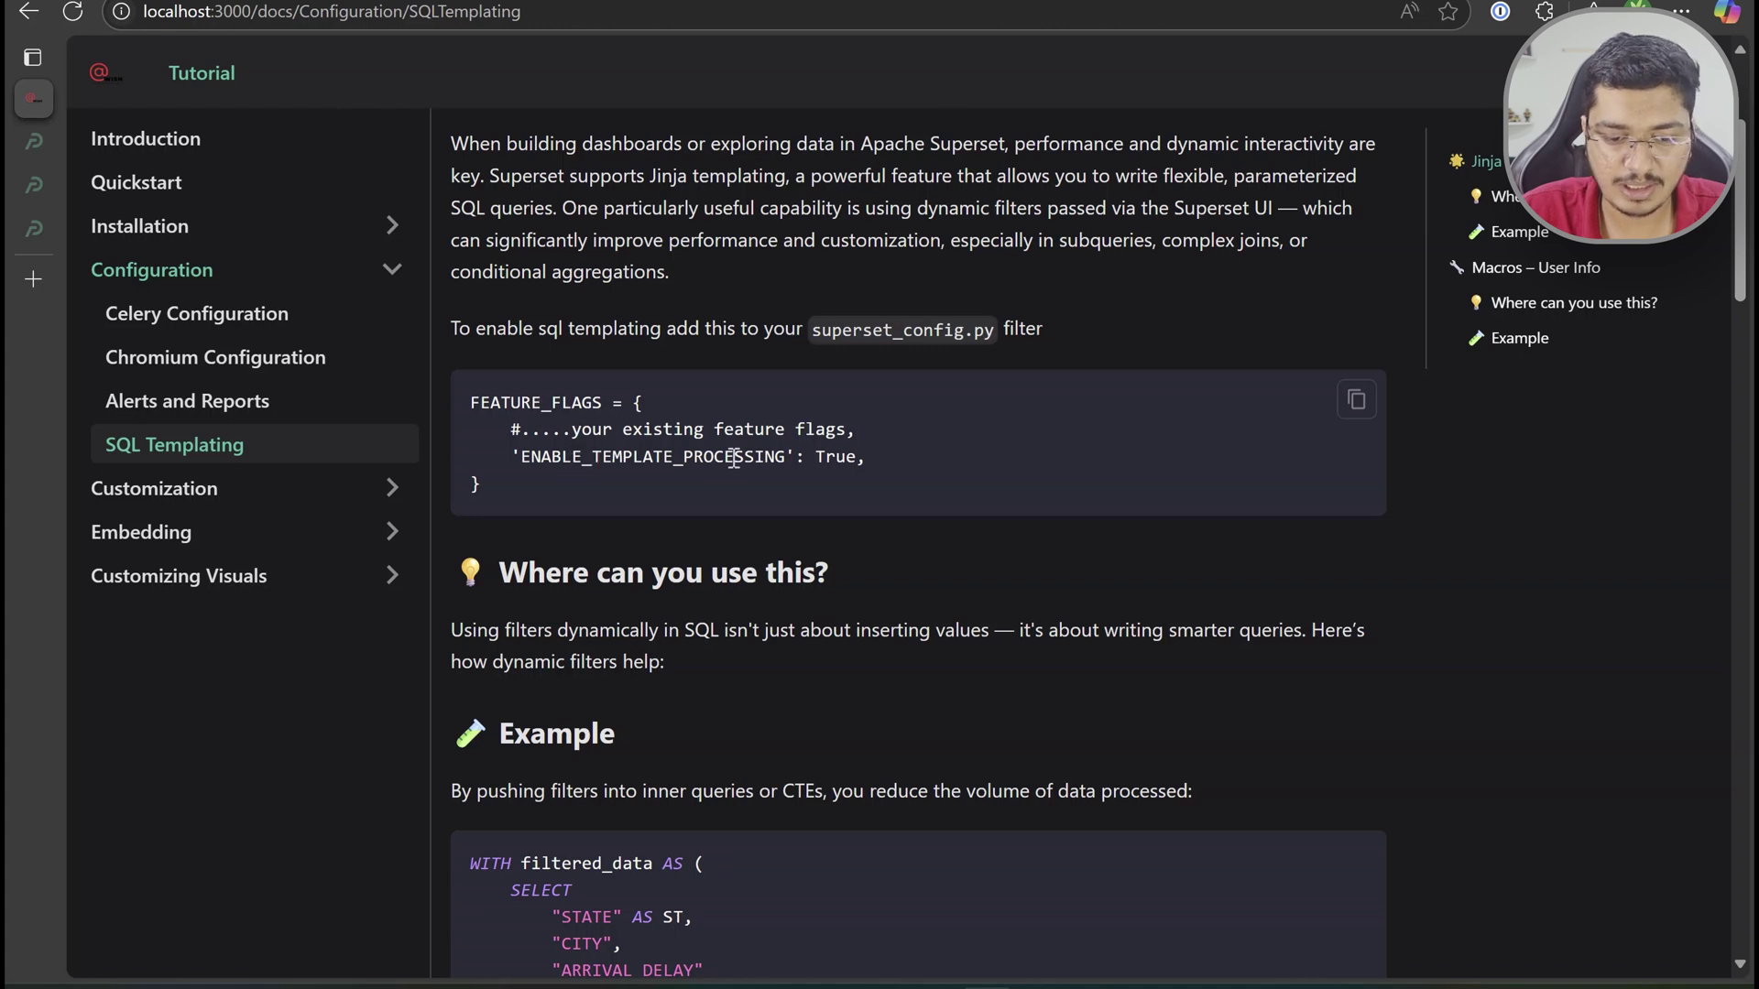
pyautogui.doubleClick(926, 330)
pyautogui.doubleClick(555, 403)
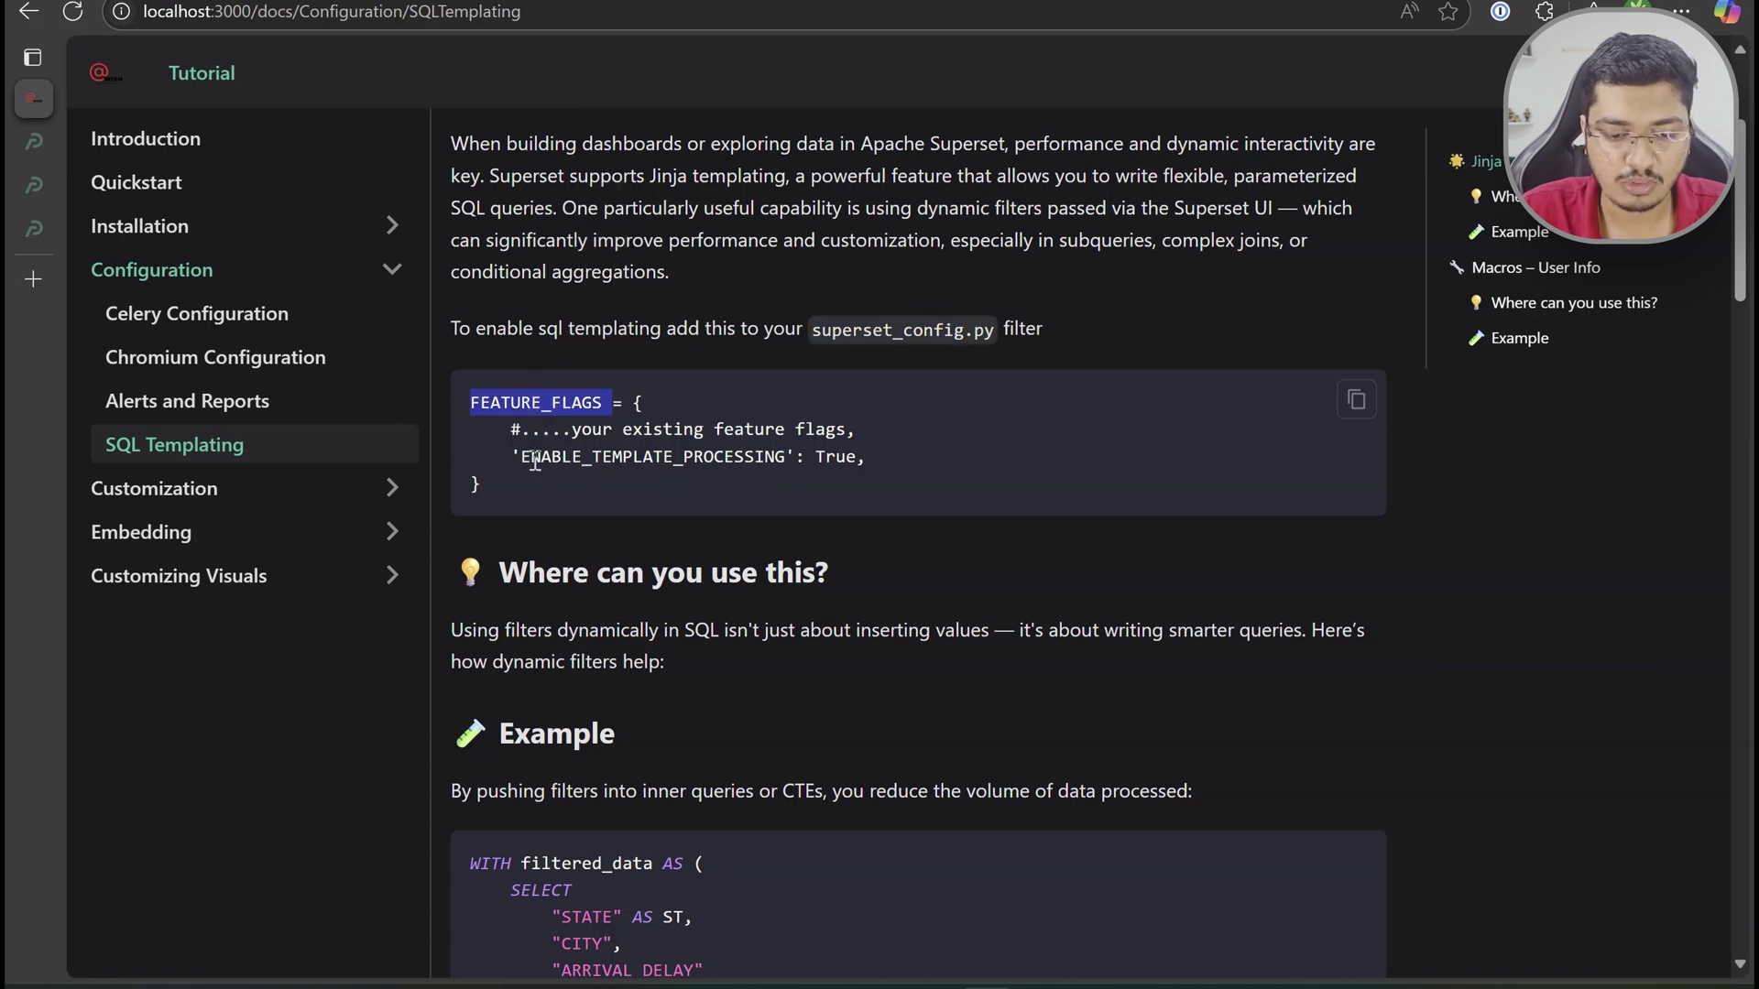
pyautogui.doubleClick(579, 458)
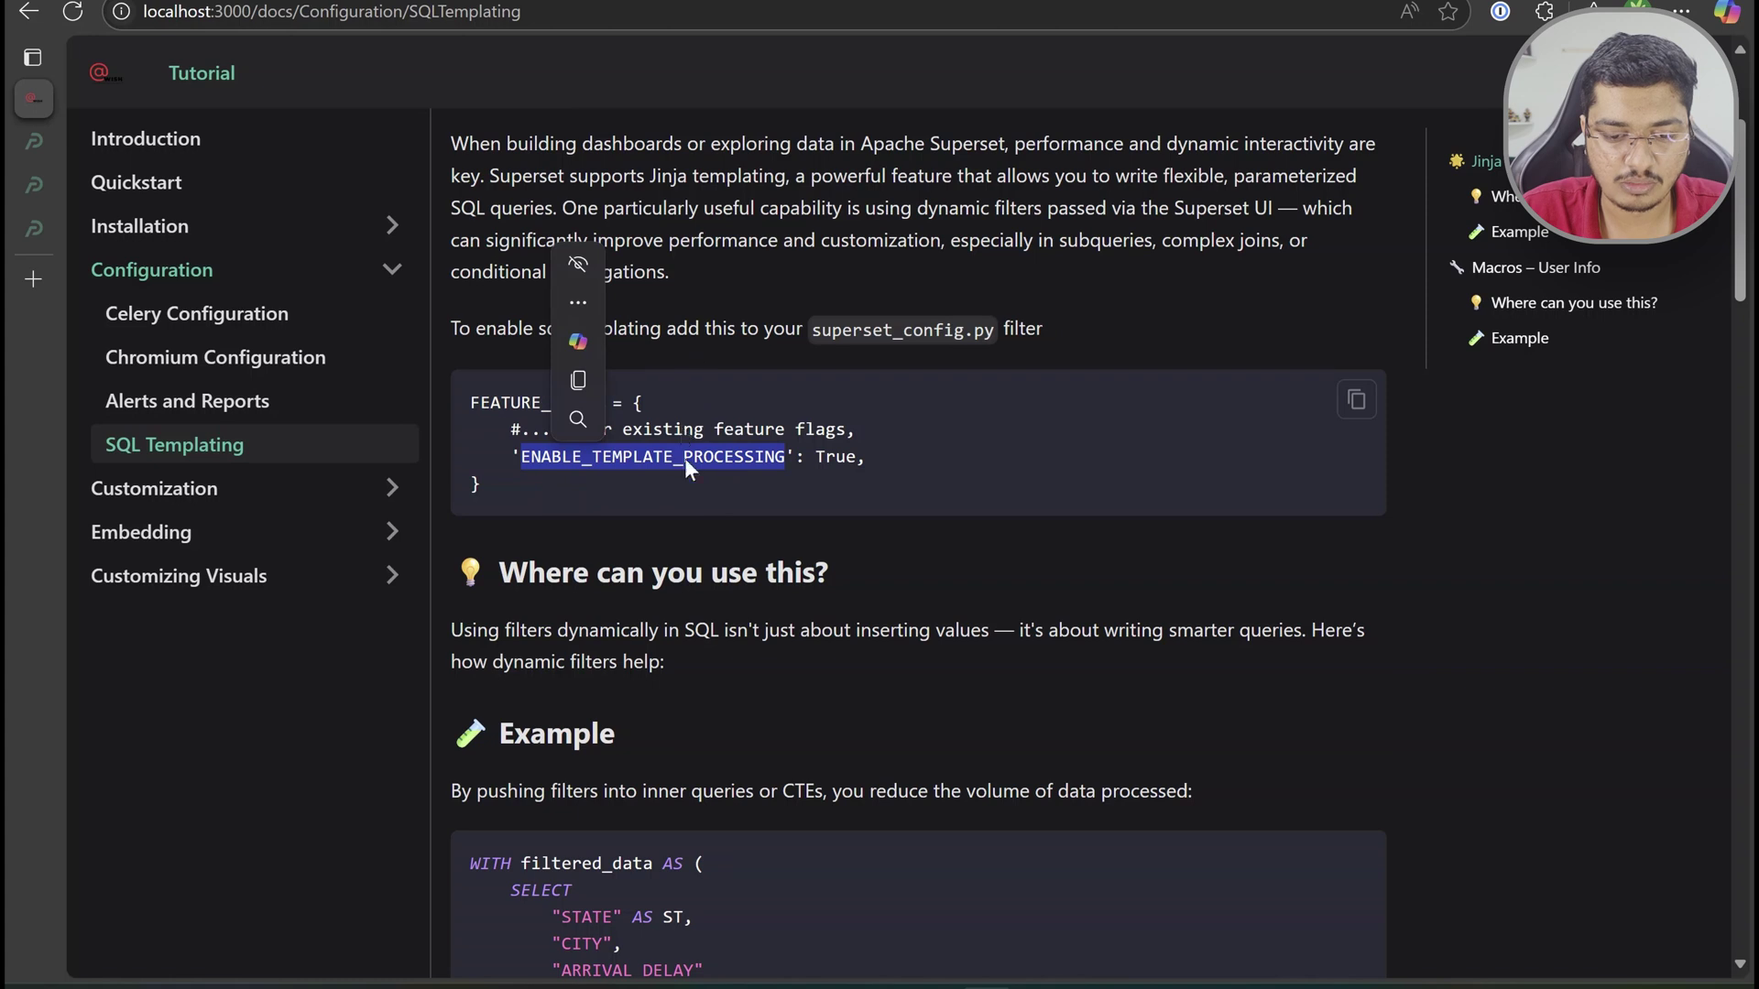
pyautogui.click(706, 395)
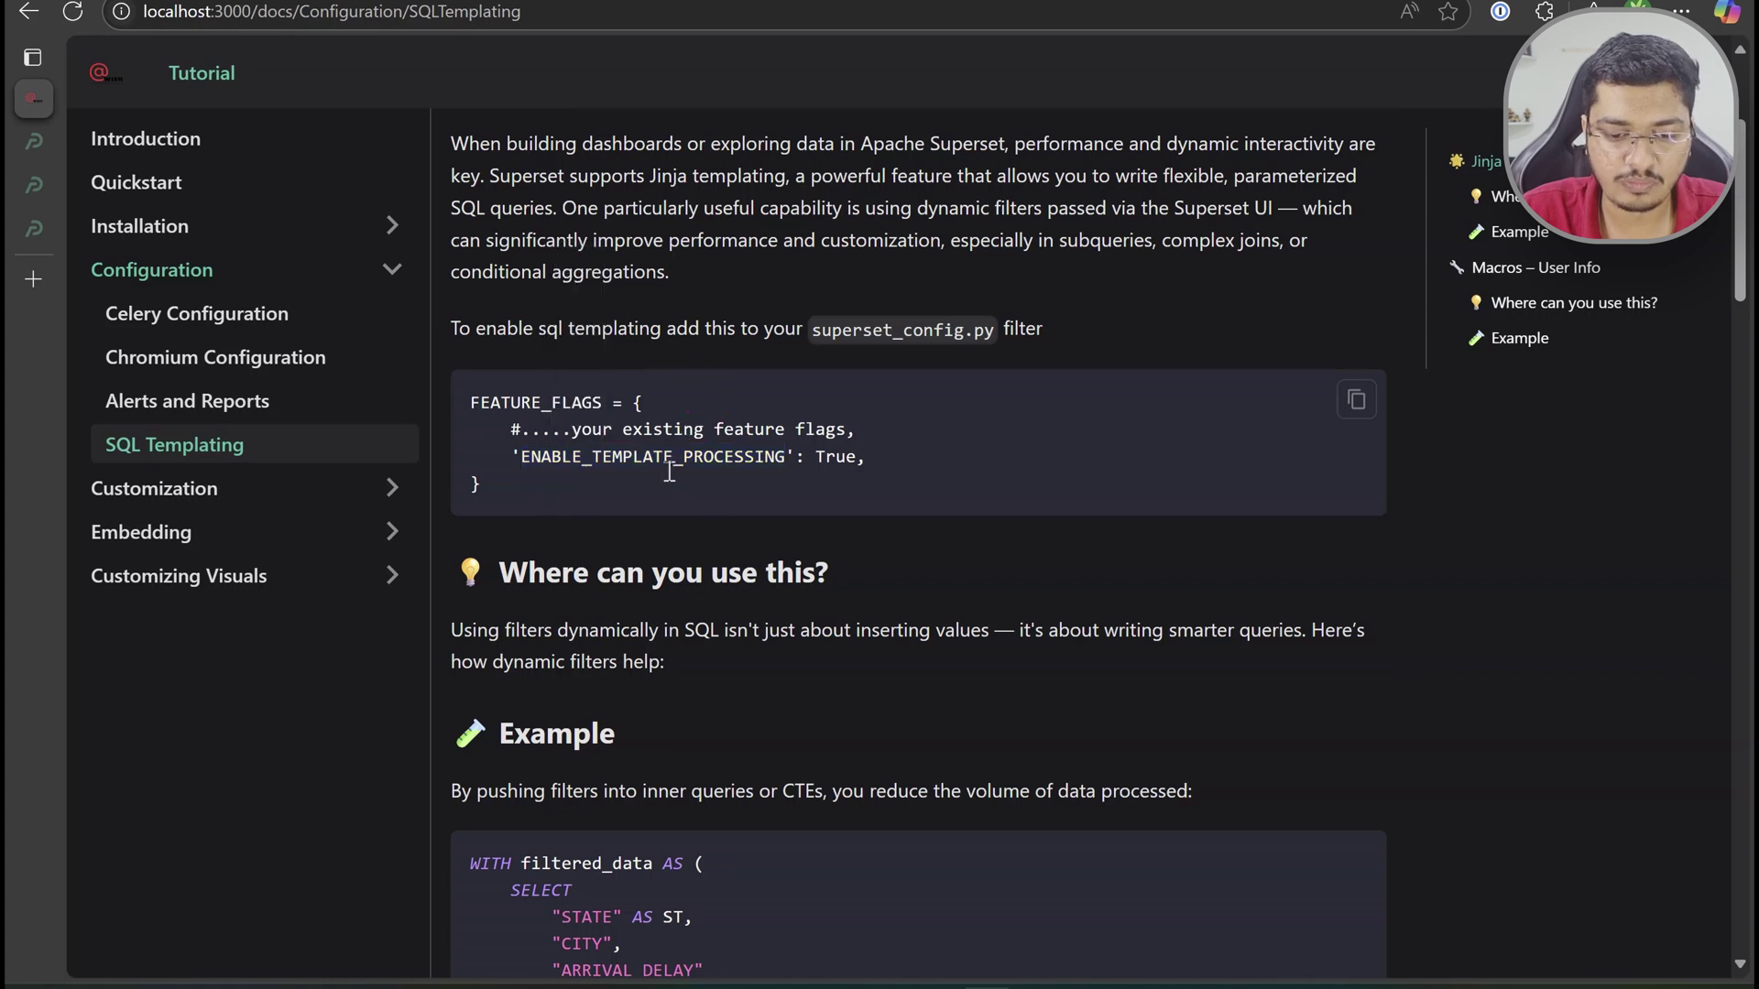
pyautogui.moveTo(506, 457); pyautogui.dragTo(938, 464)
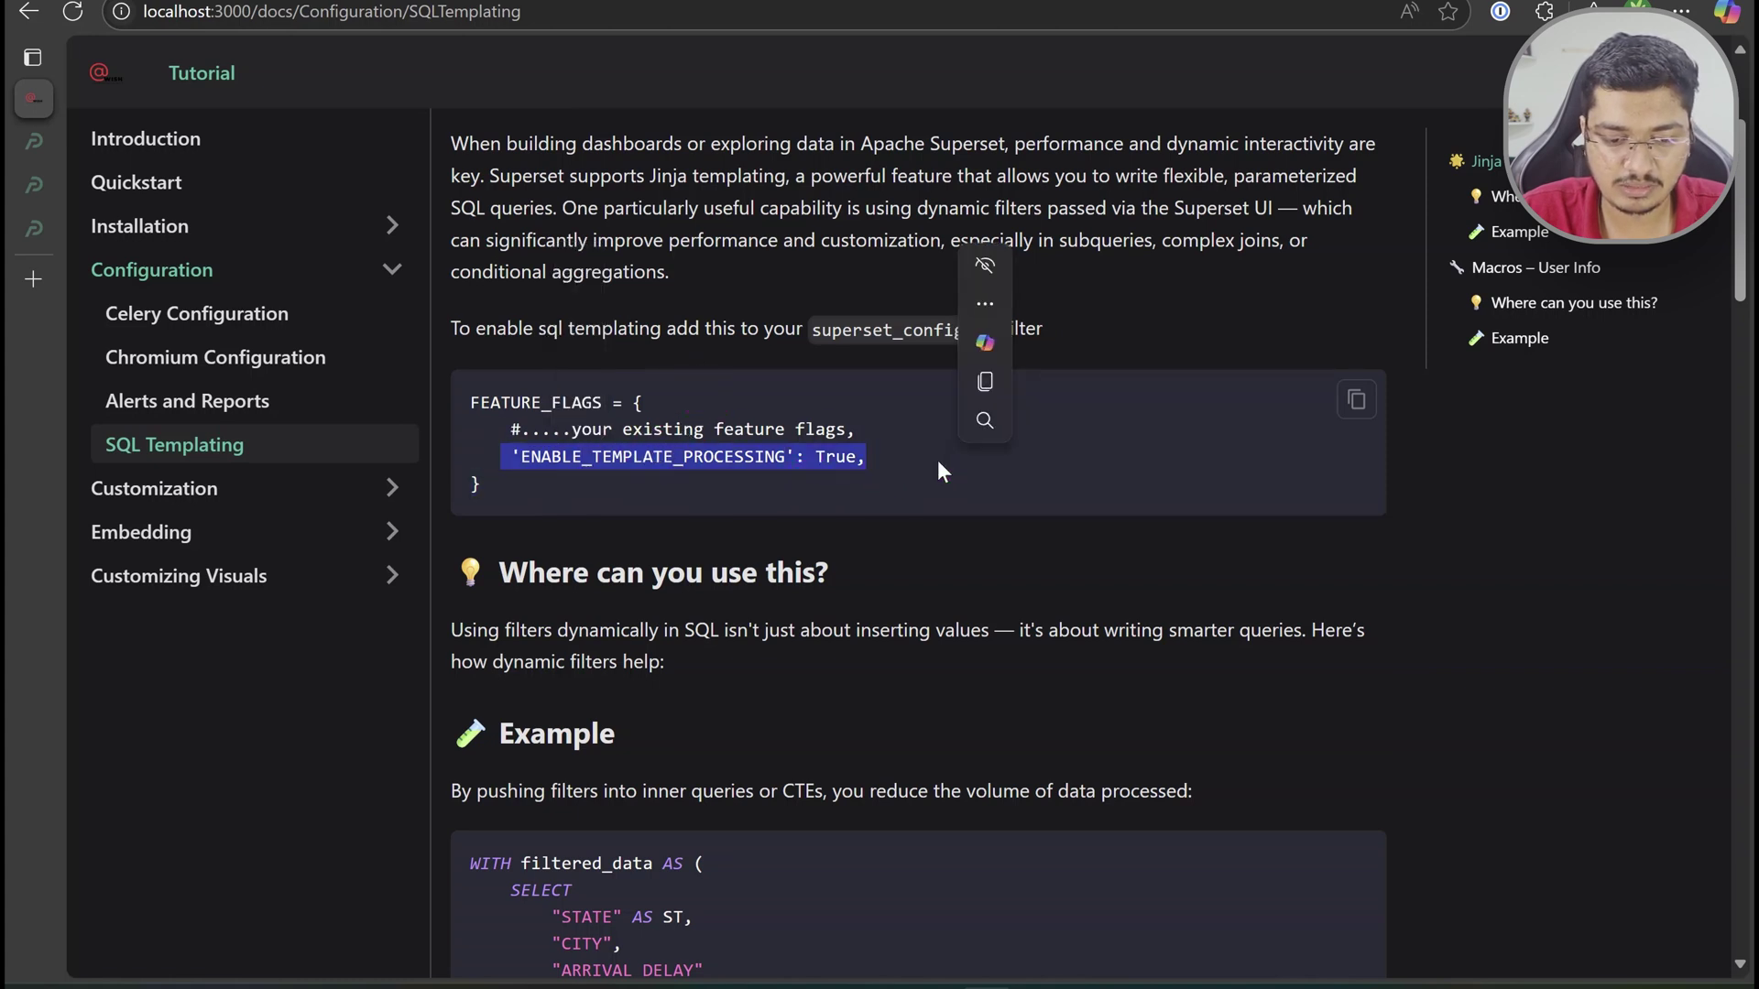
pyautogui.click(915, 465)
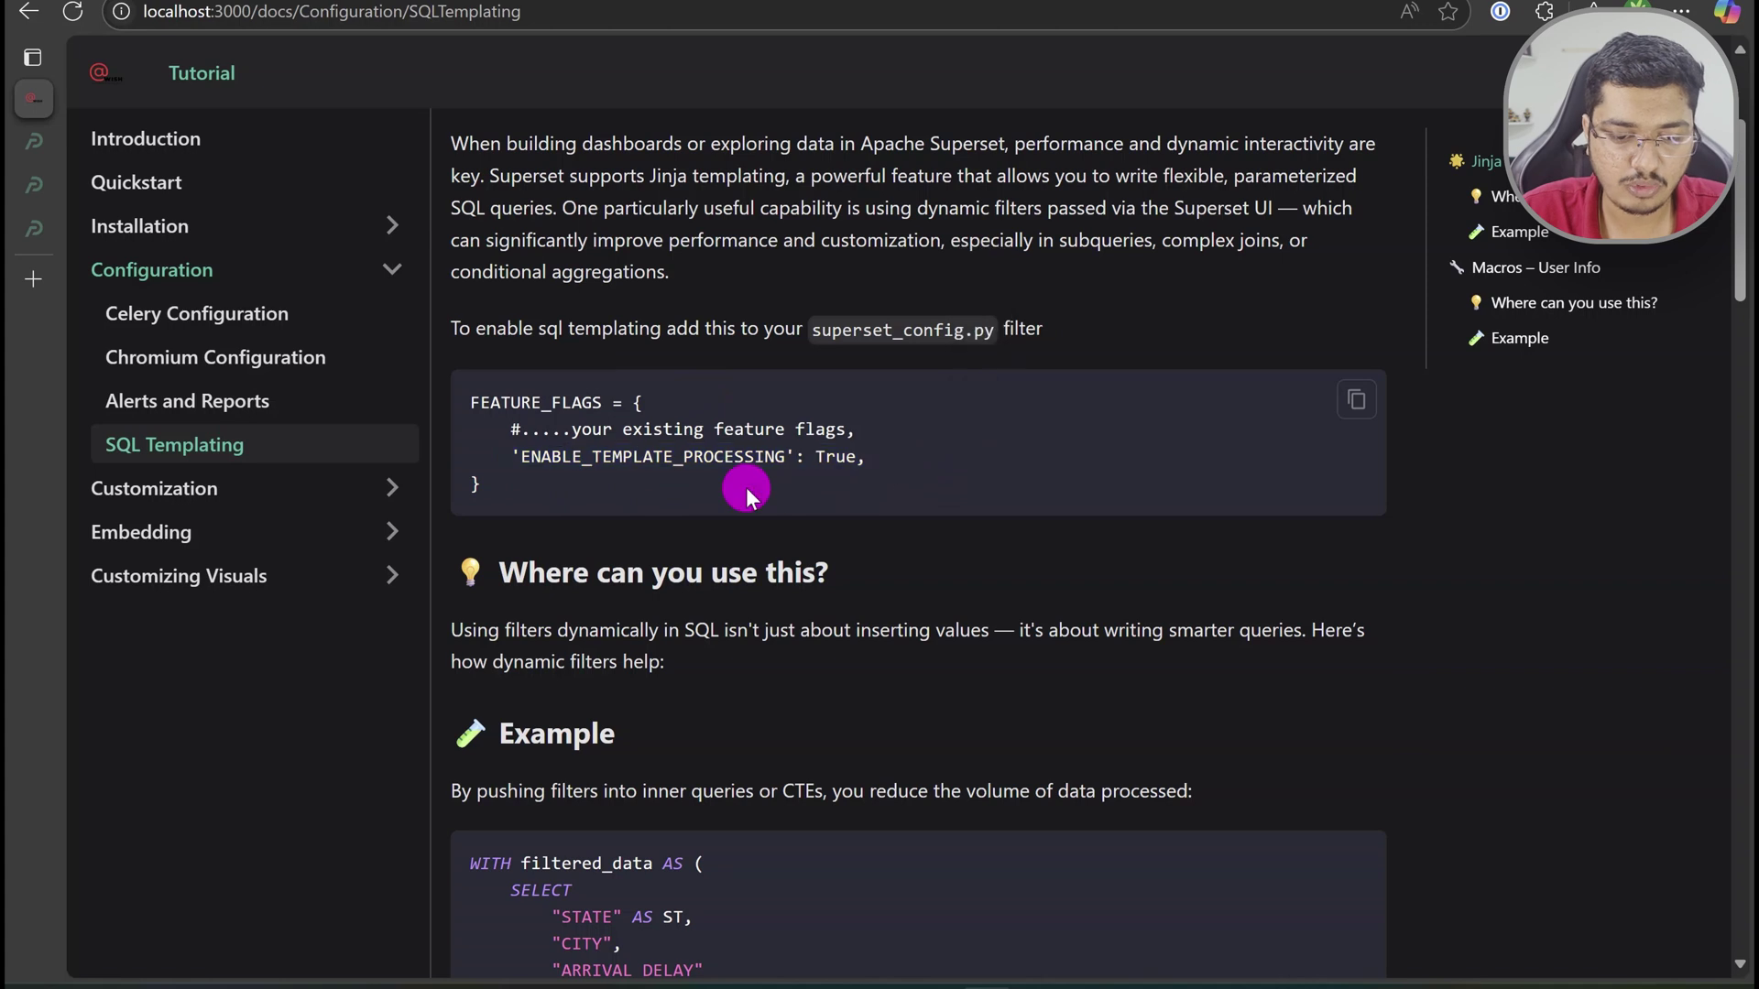
pyautogui.moveTo(474, 412); pyautogui.dragTo(506, 506)
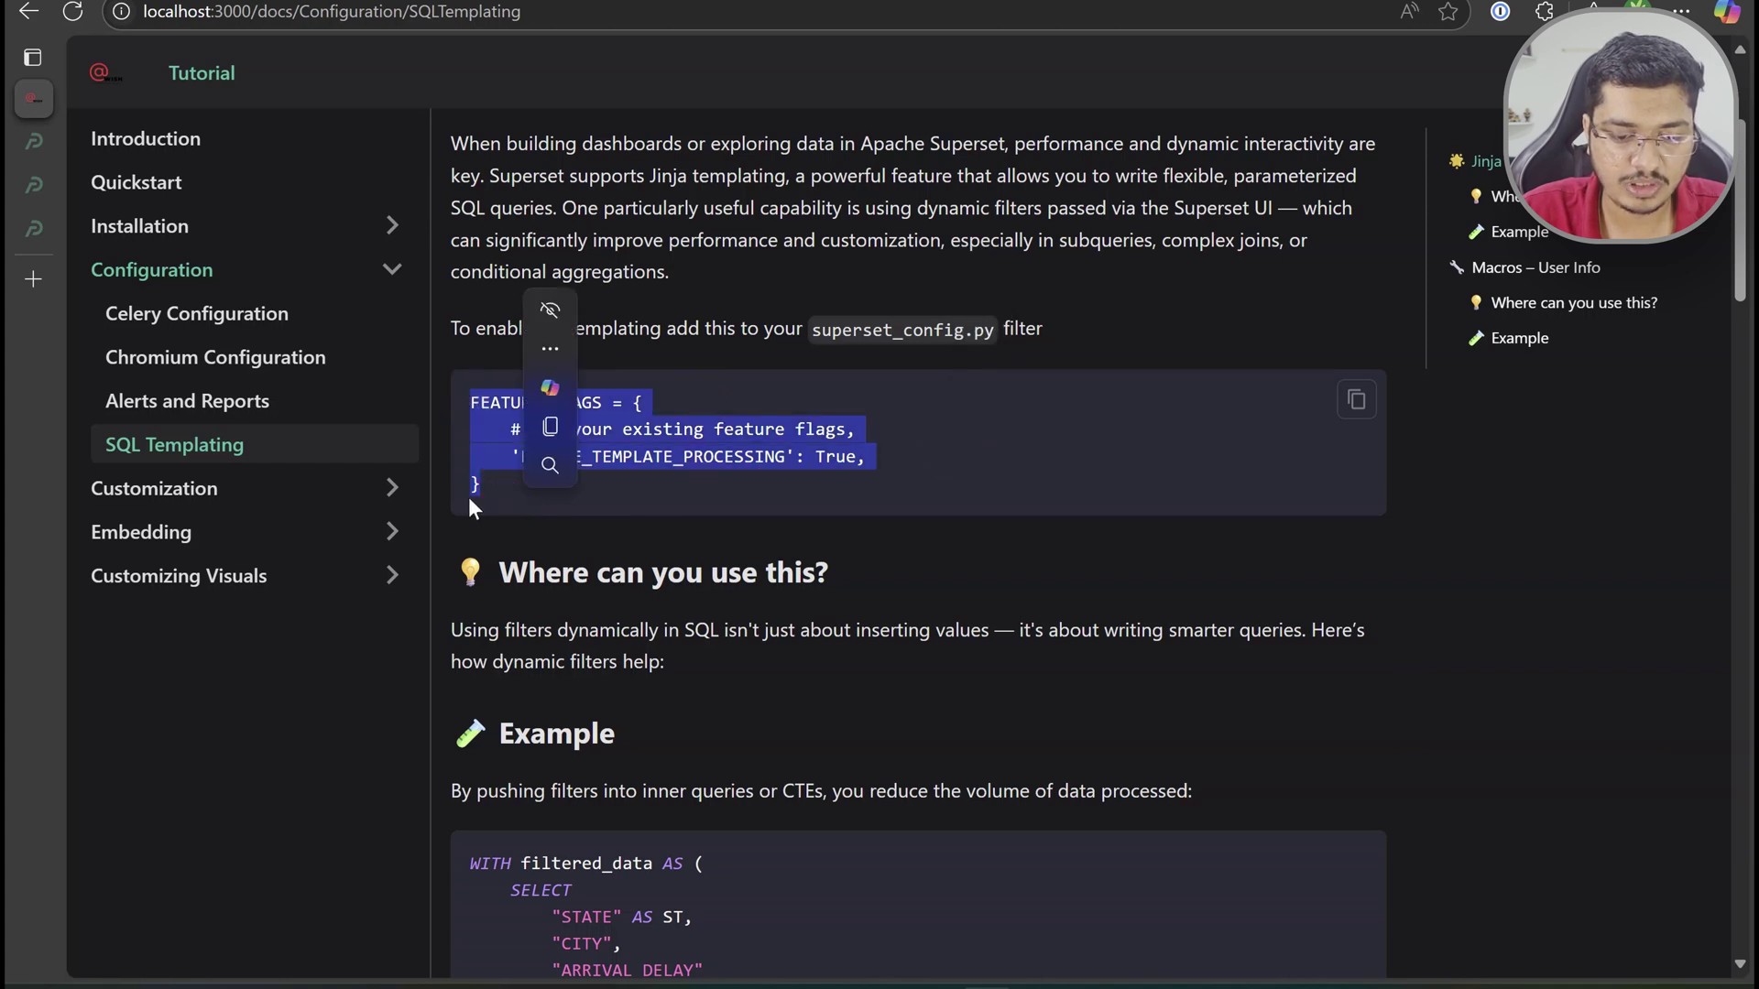
pyautogui.click(469, 497)
pyautogui.moveTo(506, 422); pyautogui.dragTo(882, 429)
pyautogui.click(506, 431)
pyautogui.tripleClick(510, 431)
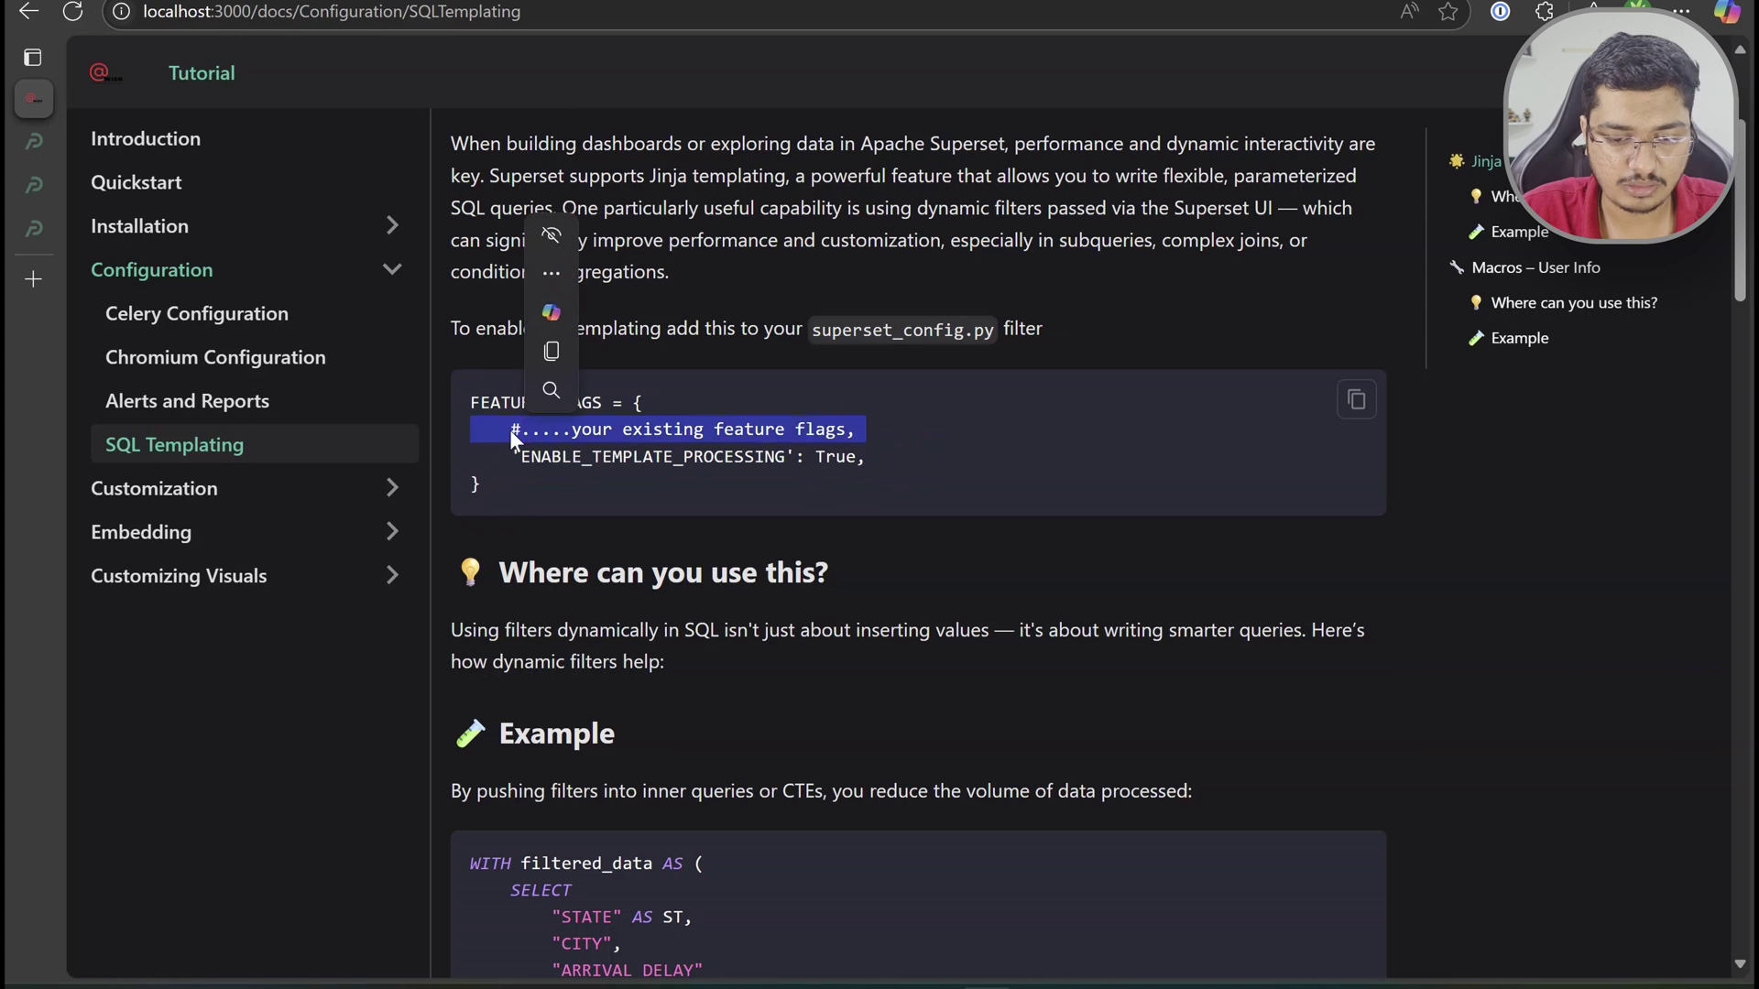
pyautogui.keyDown('shift'); pyautogui.click(715, 487); pyautogui.keyUp('shift')
pyautogui.click(714, 488)
pyautogui.scroll(-3, 714, 487)
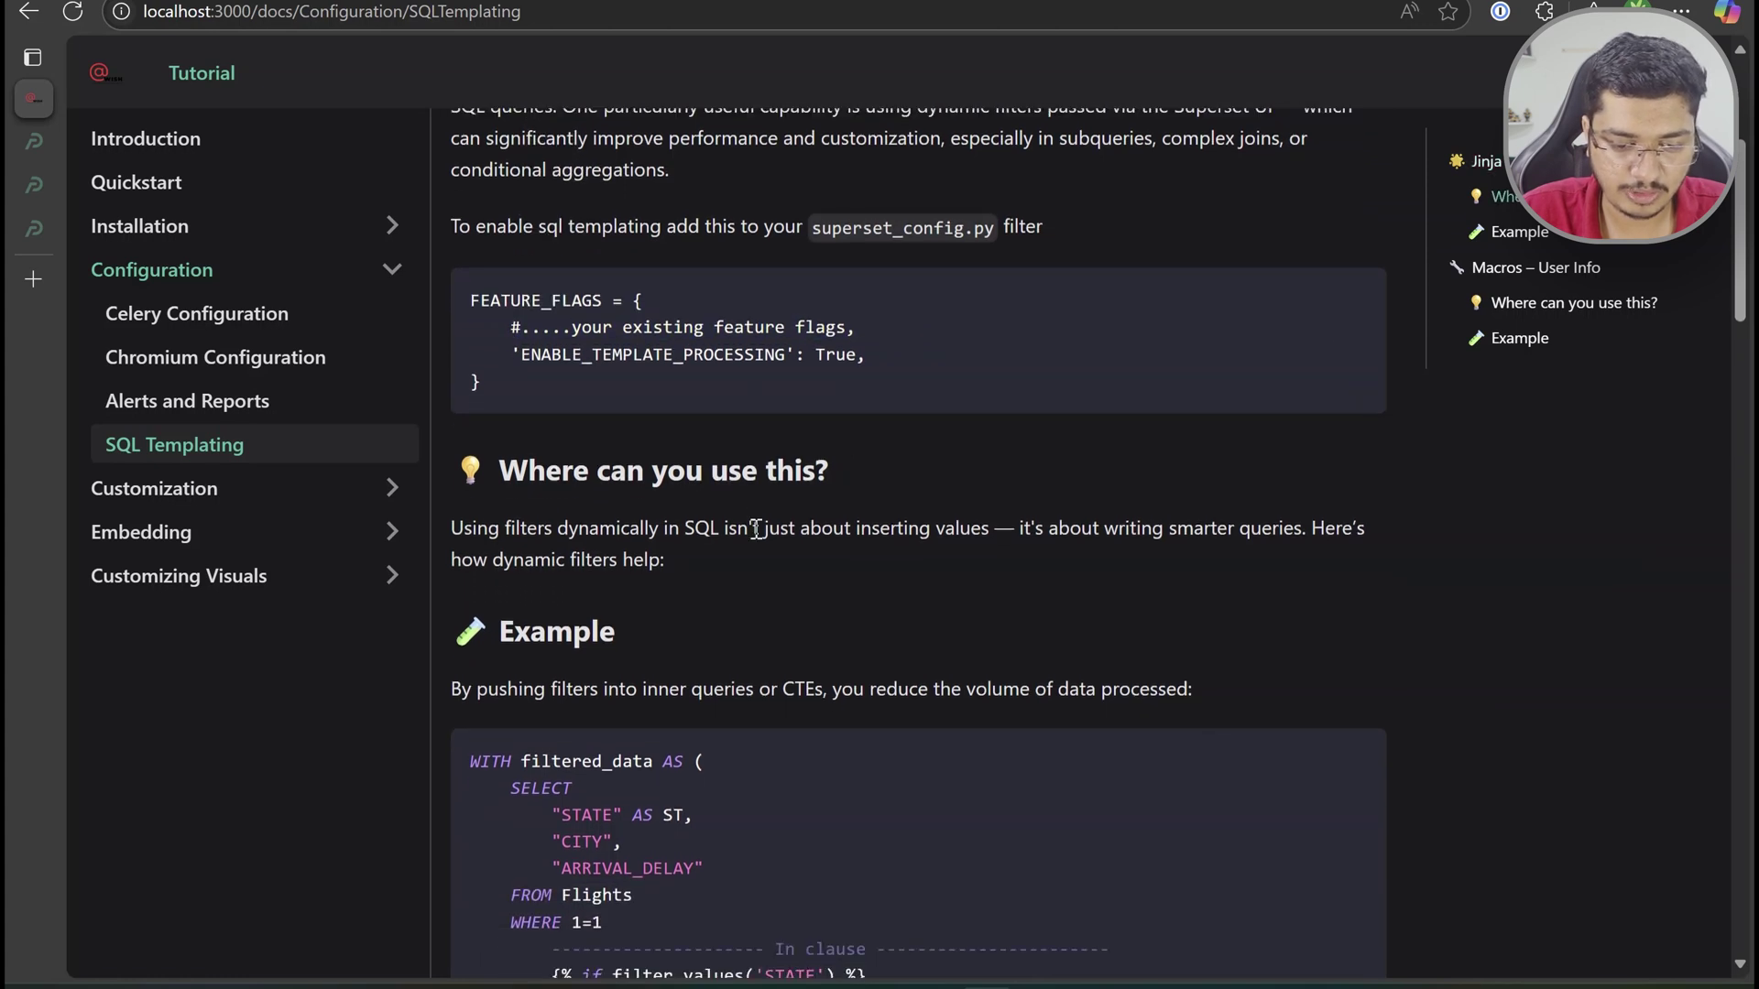
pyautogui.scroll(-1, 756, 539)
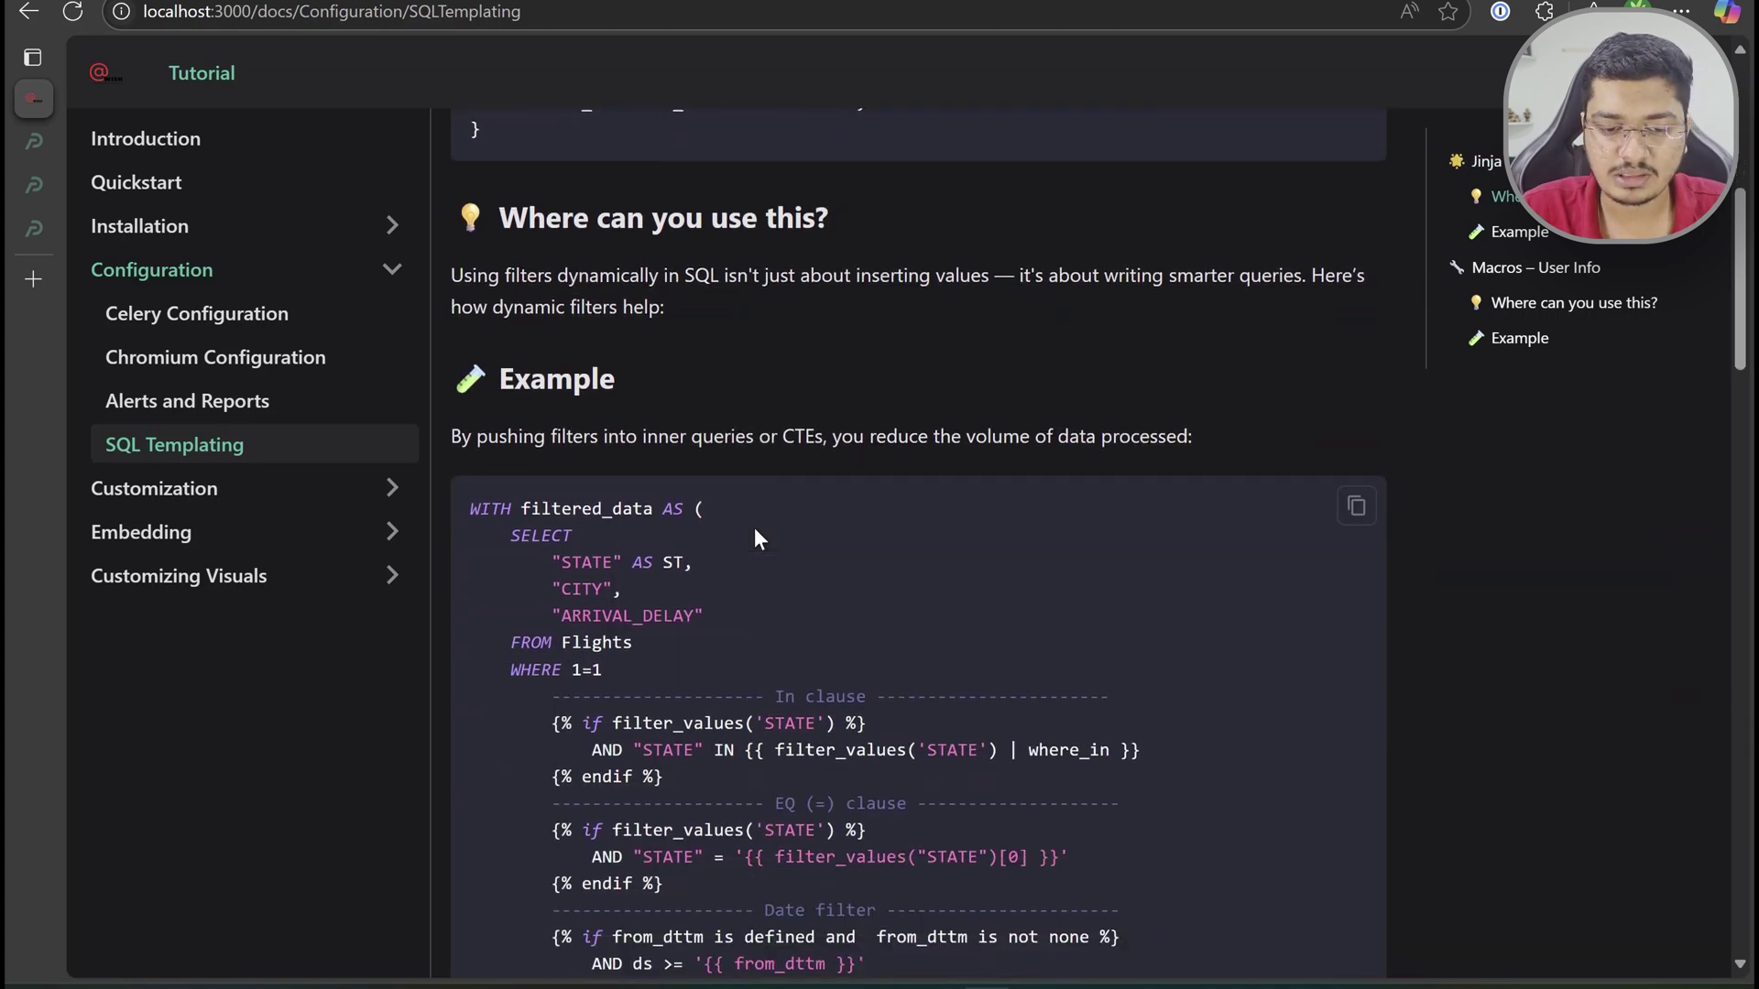
pyautogui.scroll(-3, 755, 529)
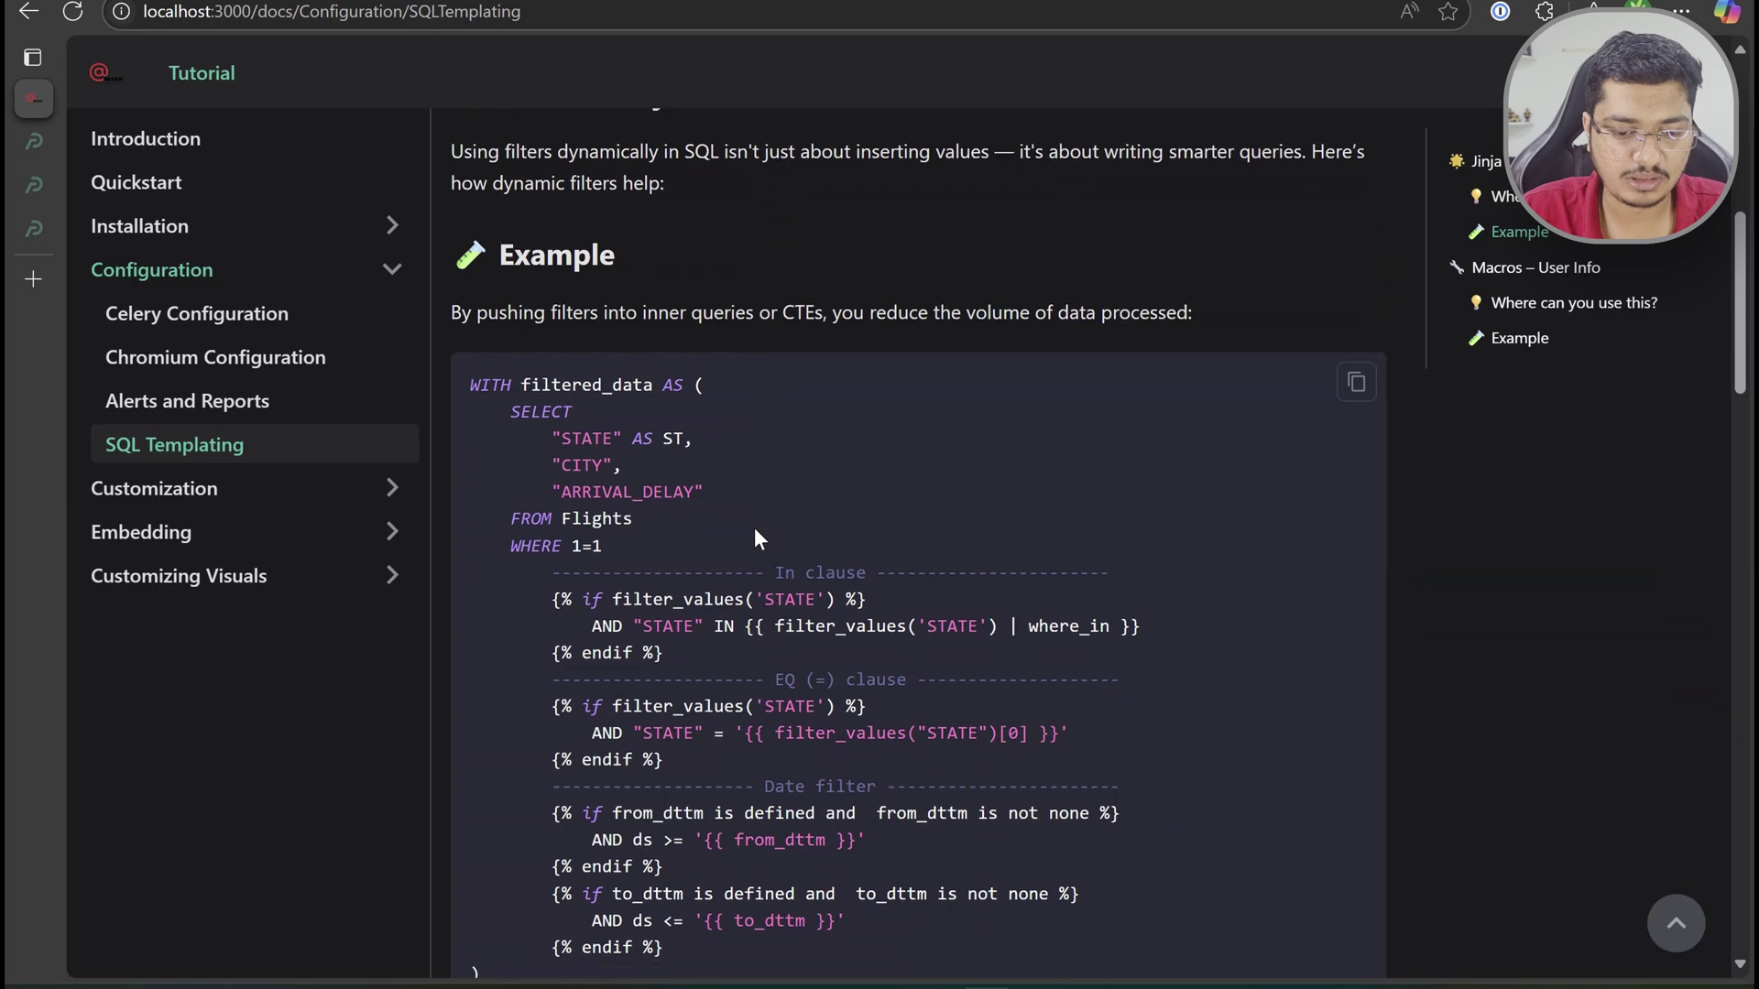
pyautogui.scroll(4, 755, 528)
pyautogui.scroll(-2, 755, 528)
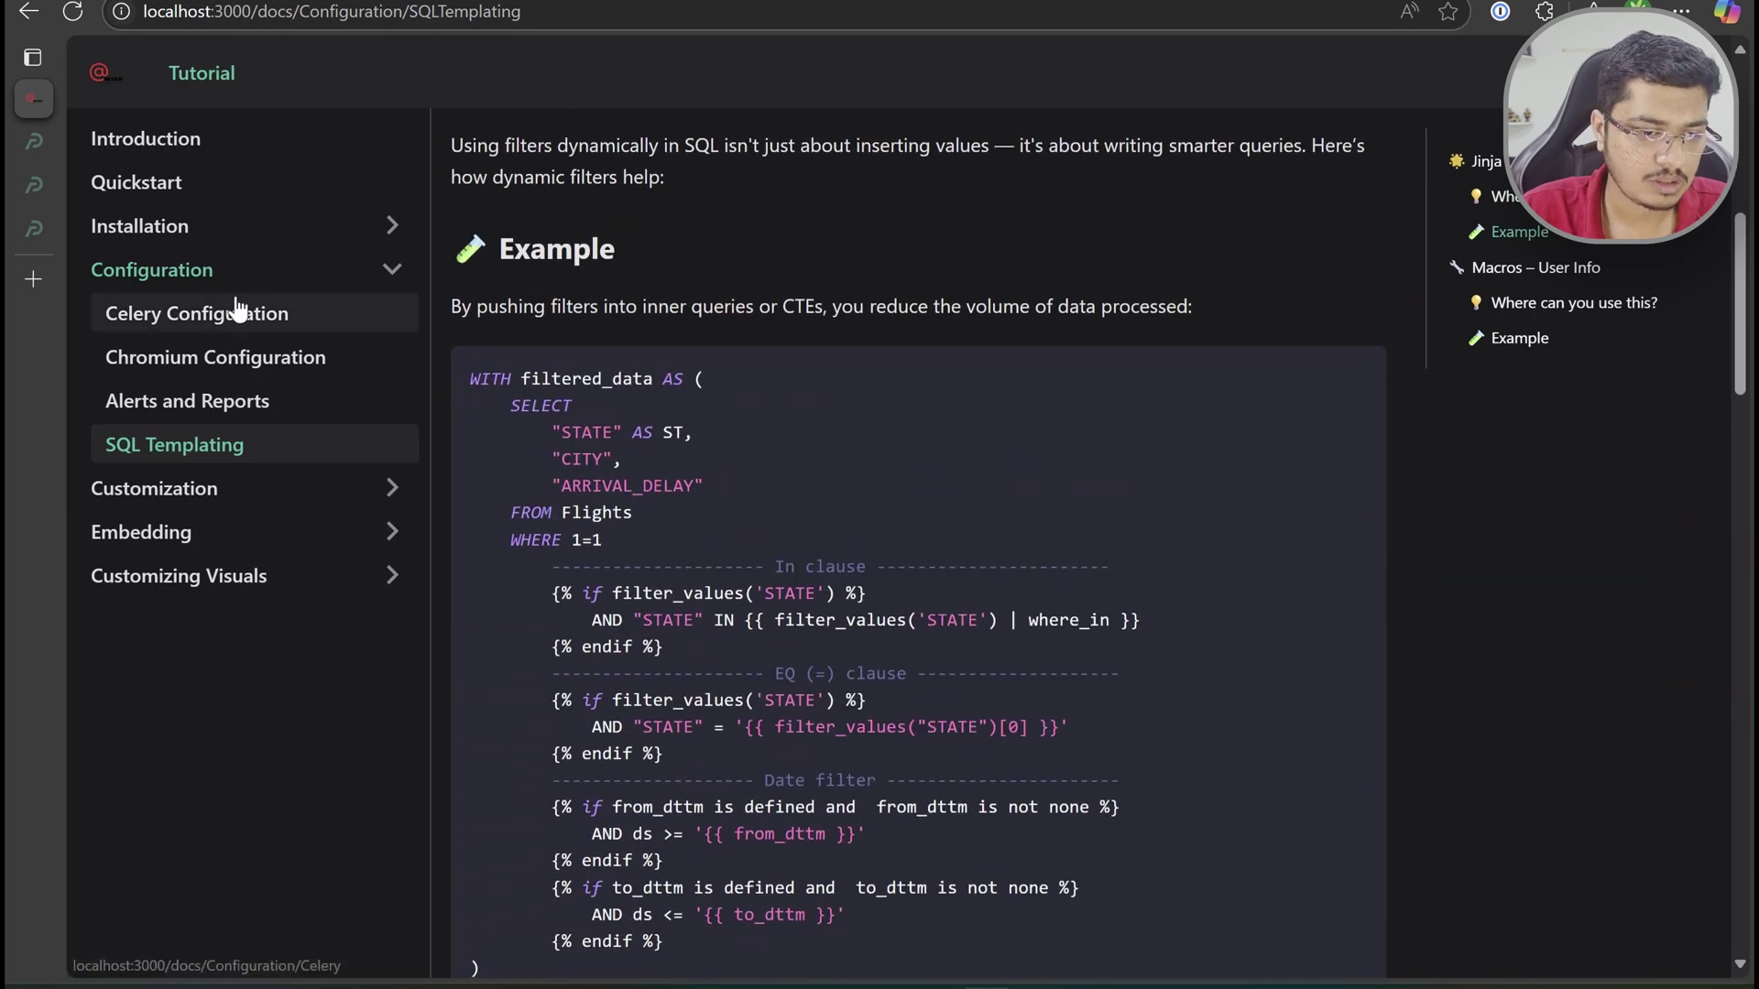
# Return to SQL Lab and rerun the filtered_data CTE query, returning 308 rows
pyautogui.click(34, 144)
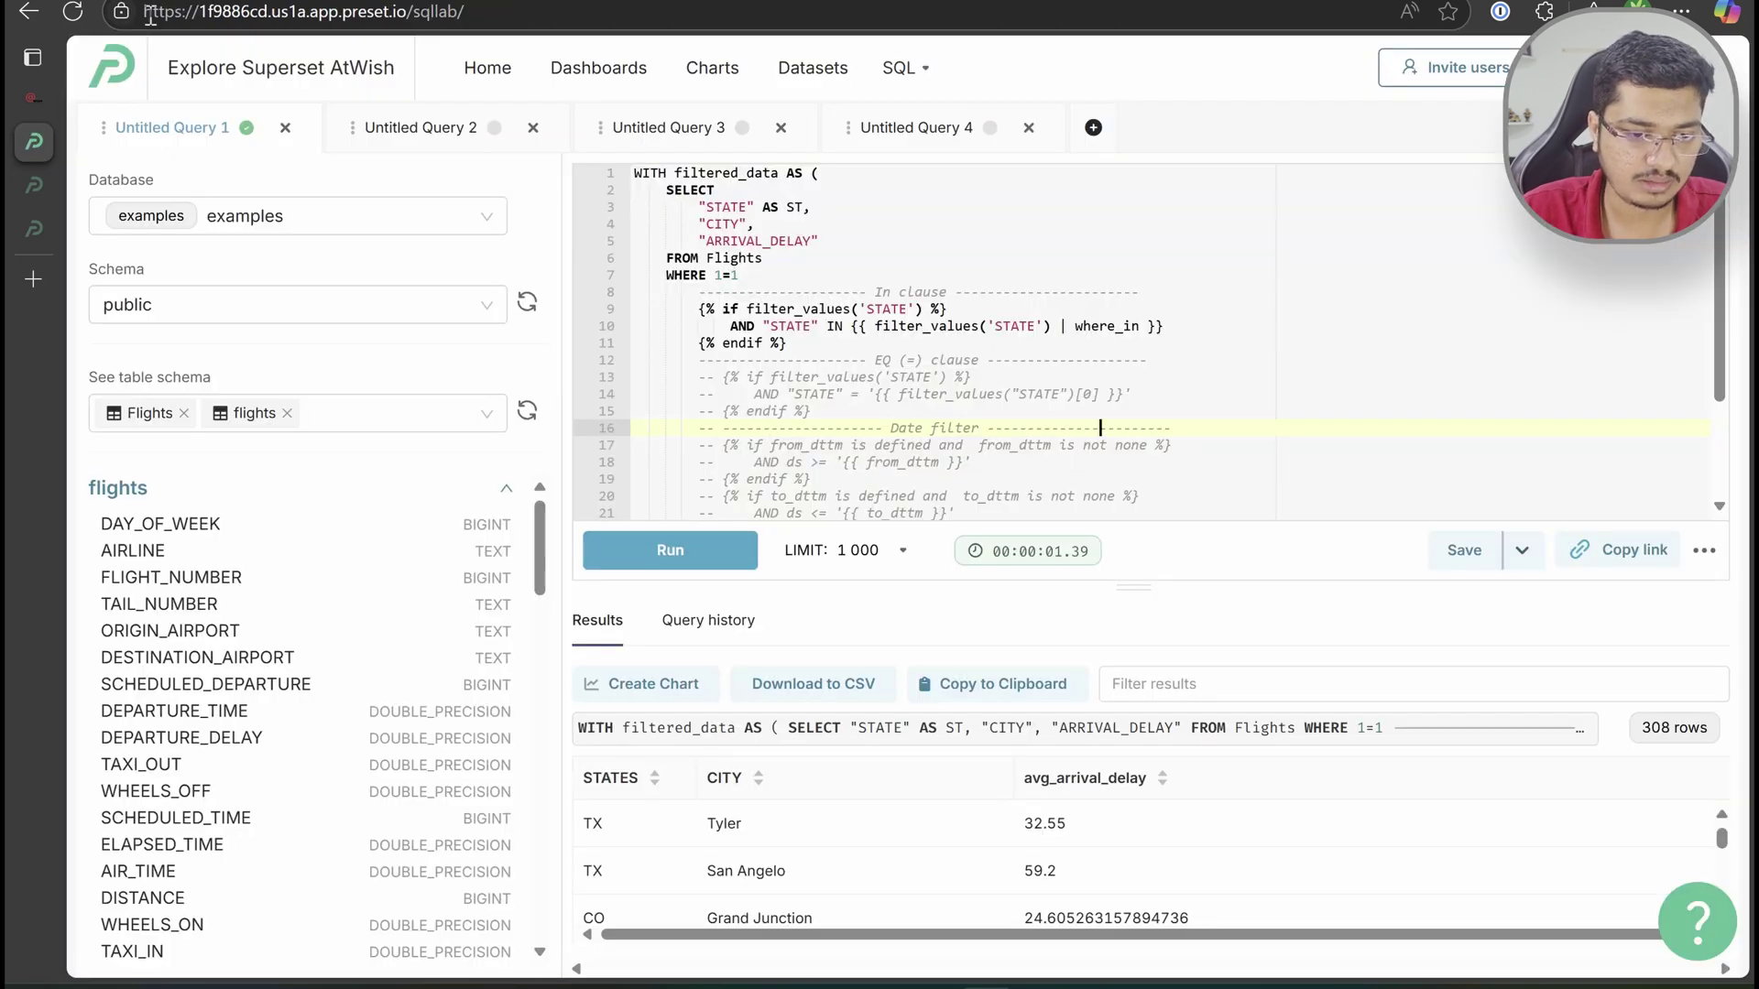
pyautogui.scroll(-3, 820, 312)
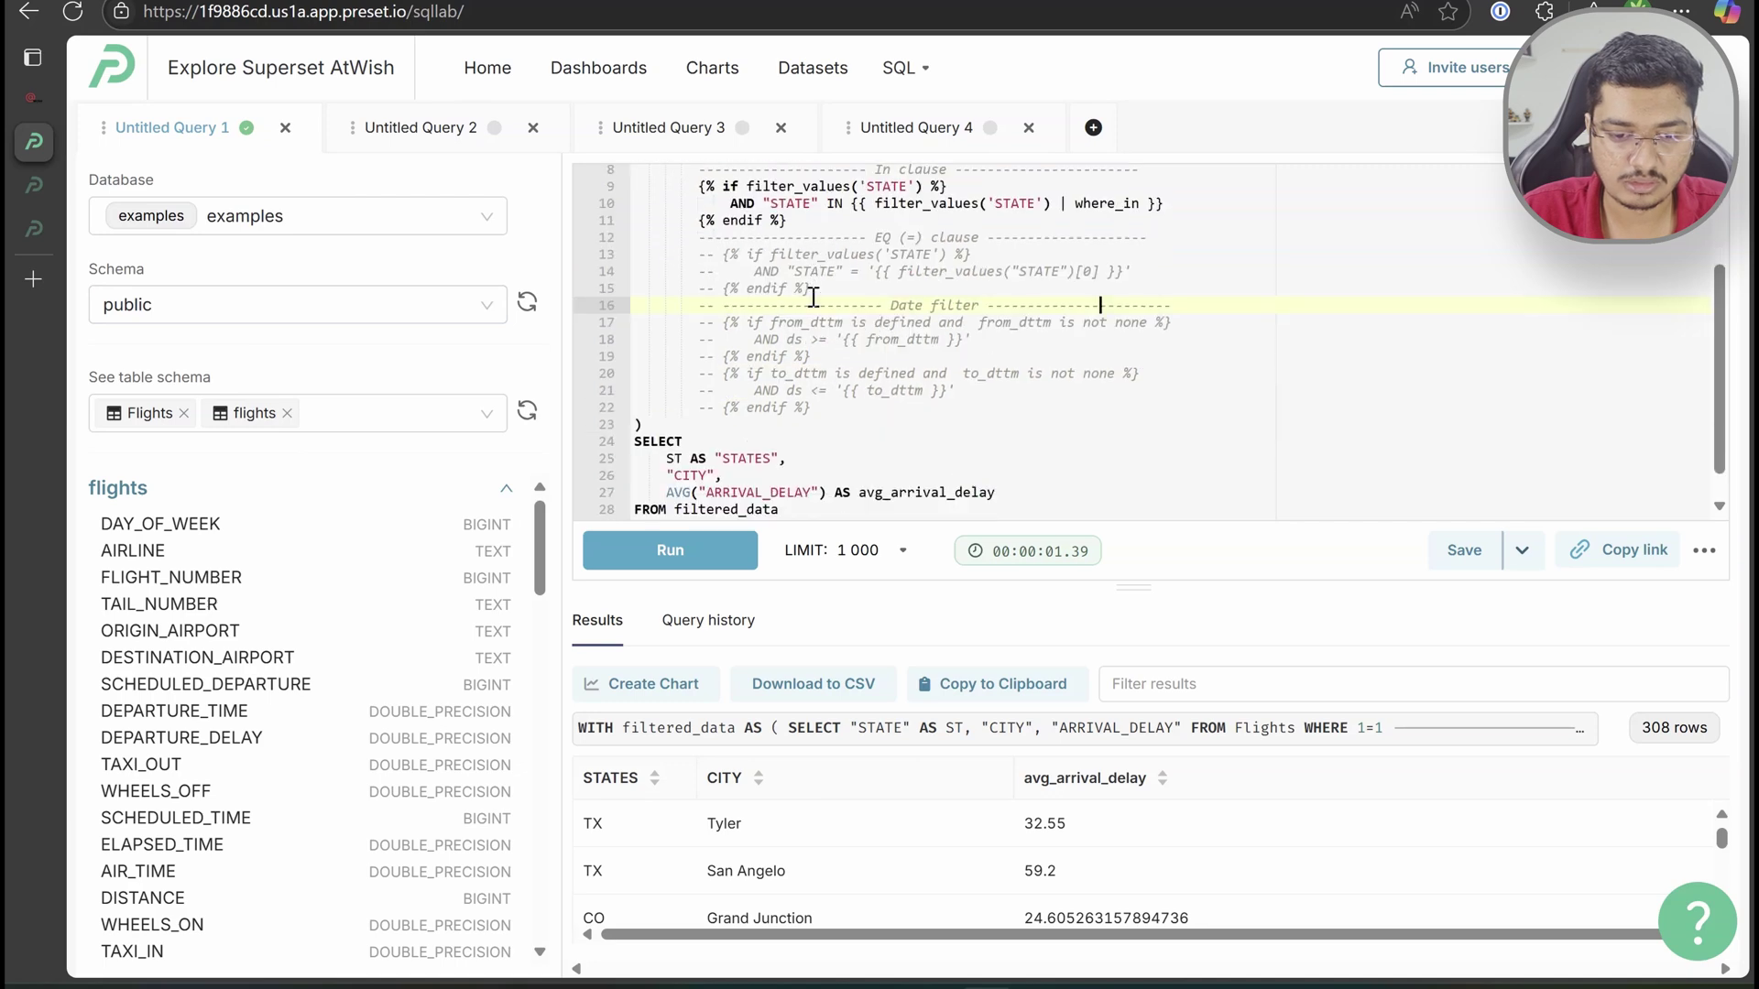
pyautogui.scroll(3, 805, 300)
pyautogui.scroll(-3, 936, 330)
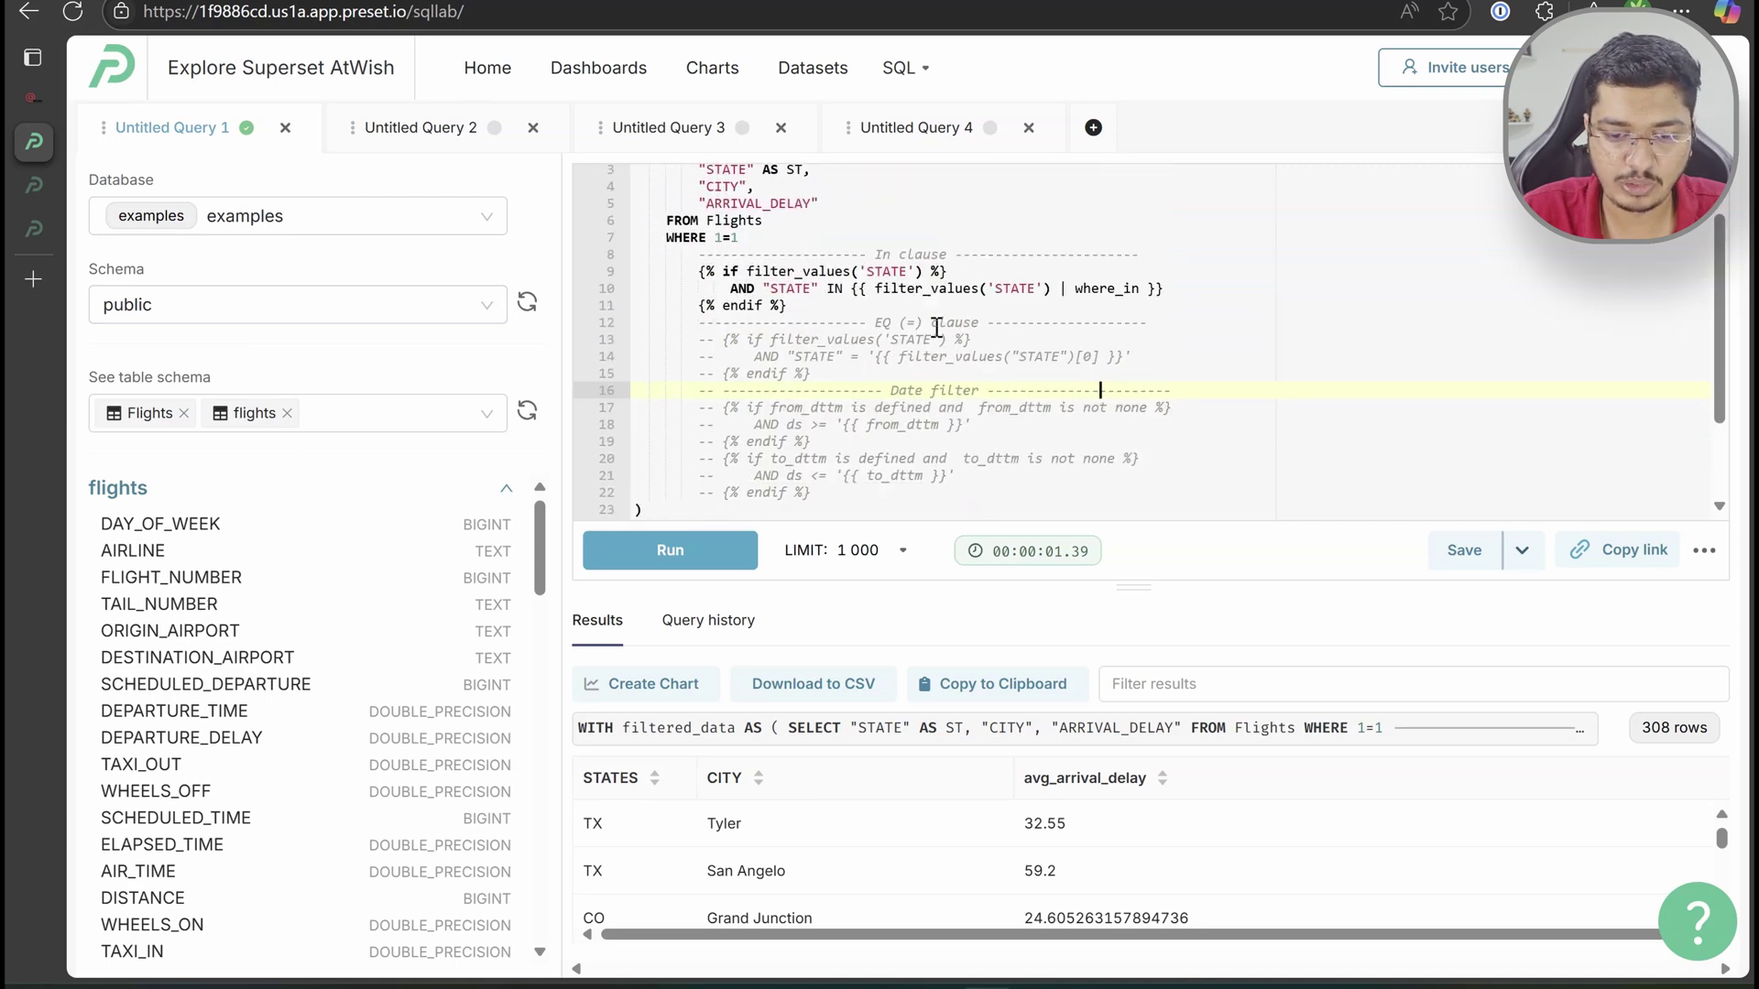
pyautogui.scroll(3, 937, 330)
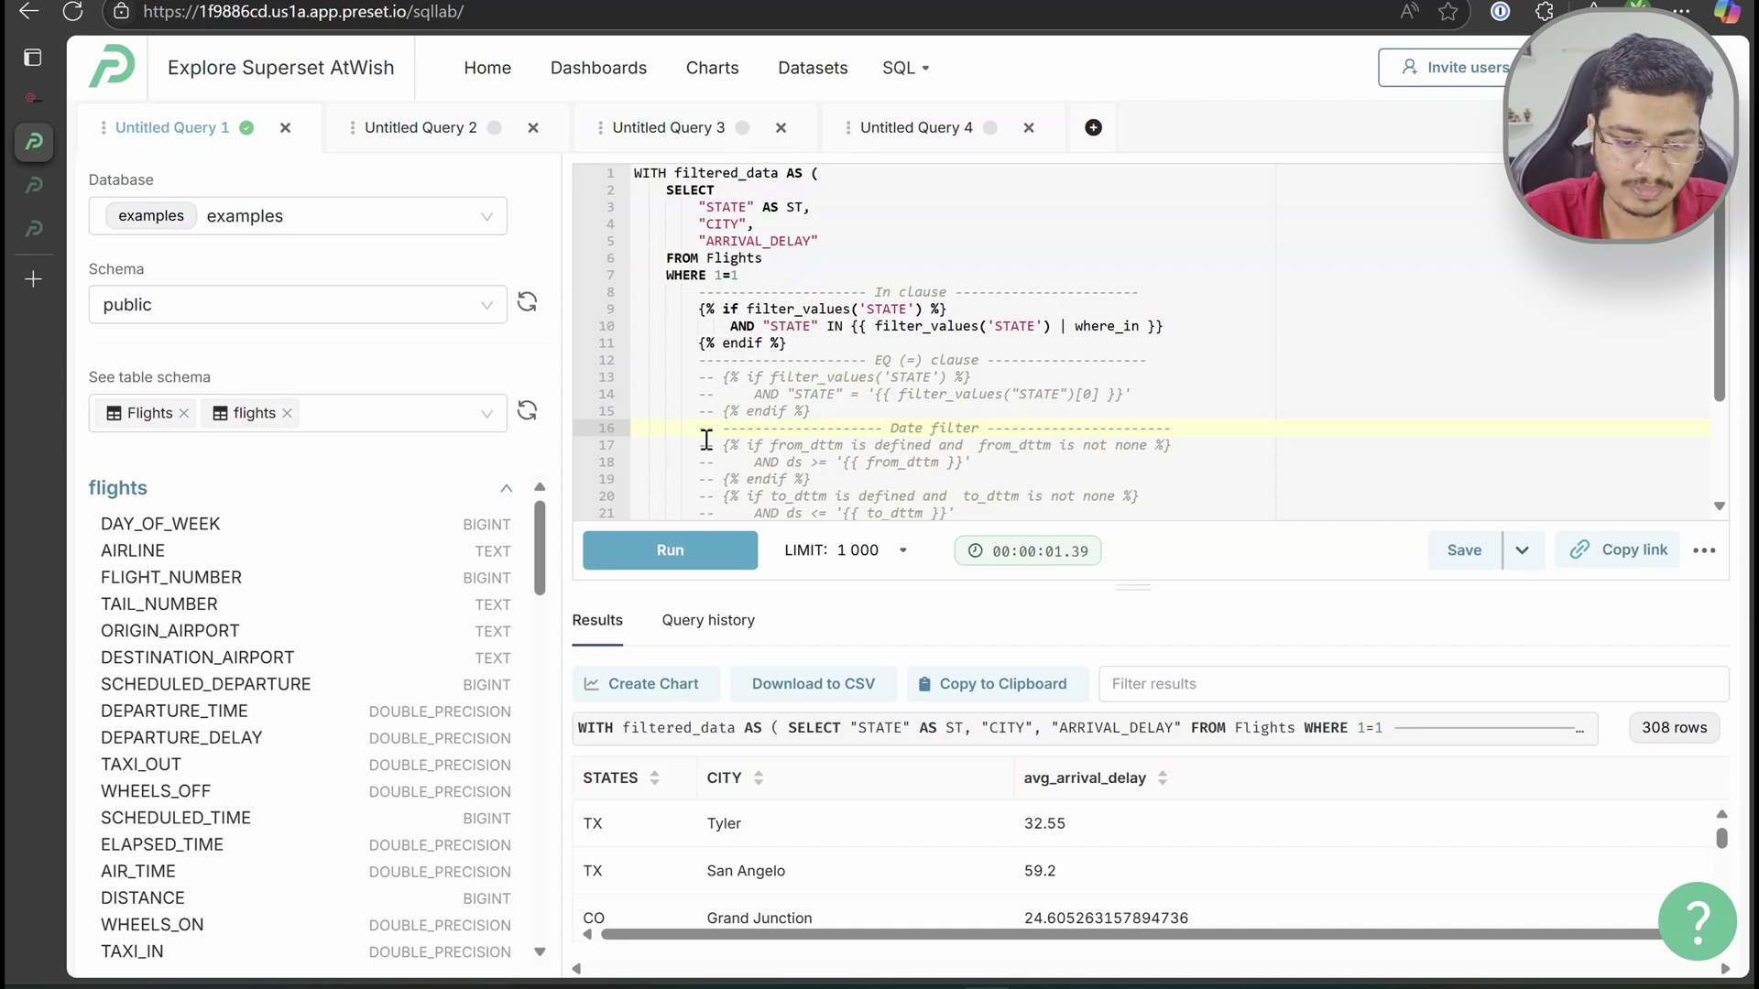
pyautogui.click(669, 549)
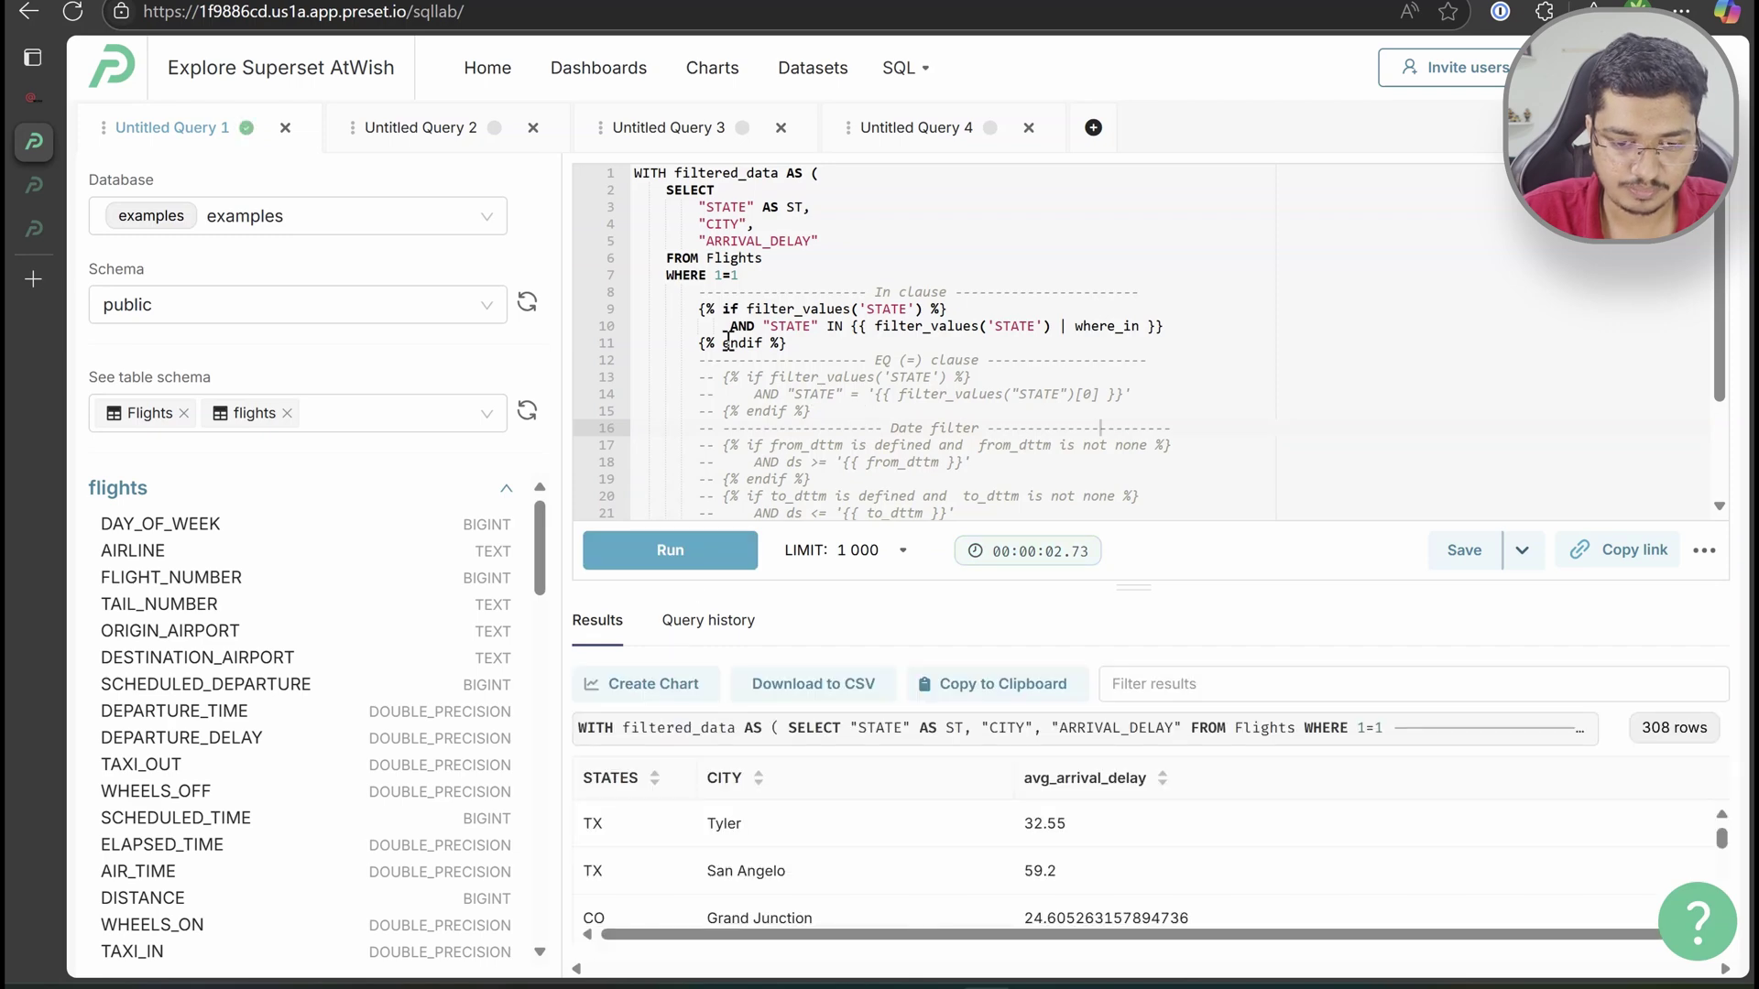
# Go over the query's WHERE 1=1 line and the state filter block
pyautogui.moveTo(690, 314); pyautogui.dragTo(789, 342)
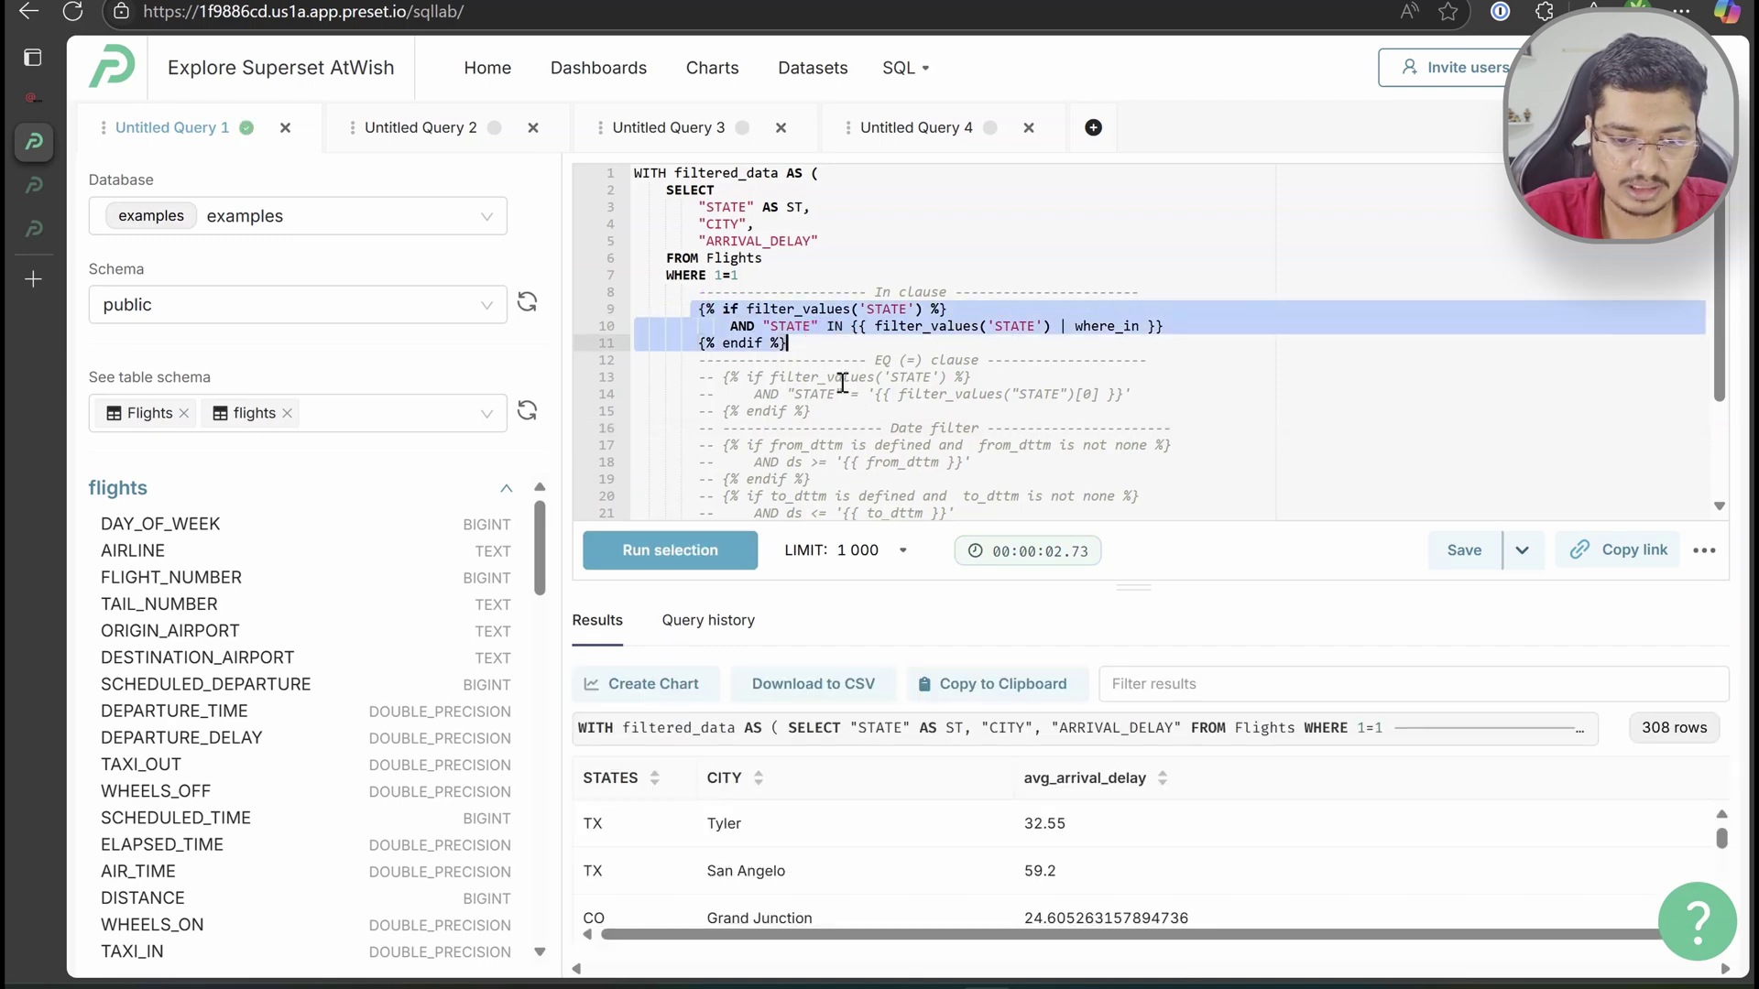
pyautogui.scroll(-1, 844, 385)
pyautogui.scroll(-2, 844, 385)
pyautogui.scroll(3, 844, 385)
pyautogui.moveTo(667, 275); pyautogui.dragTo(814, 278)
pyautogui.click(723, 274)
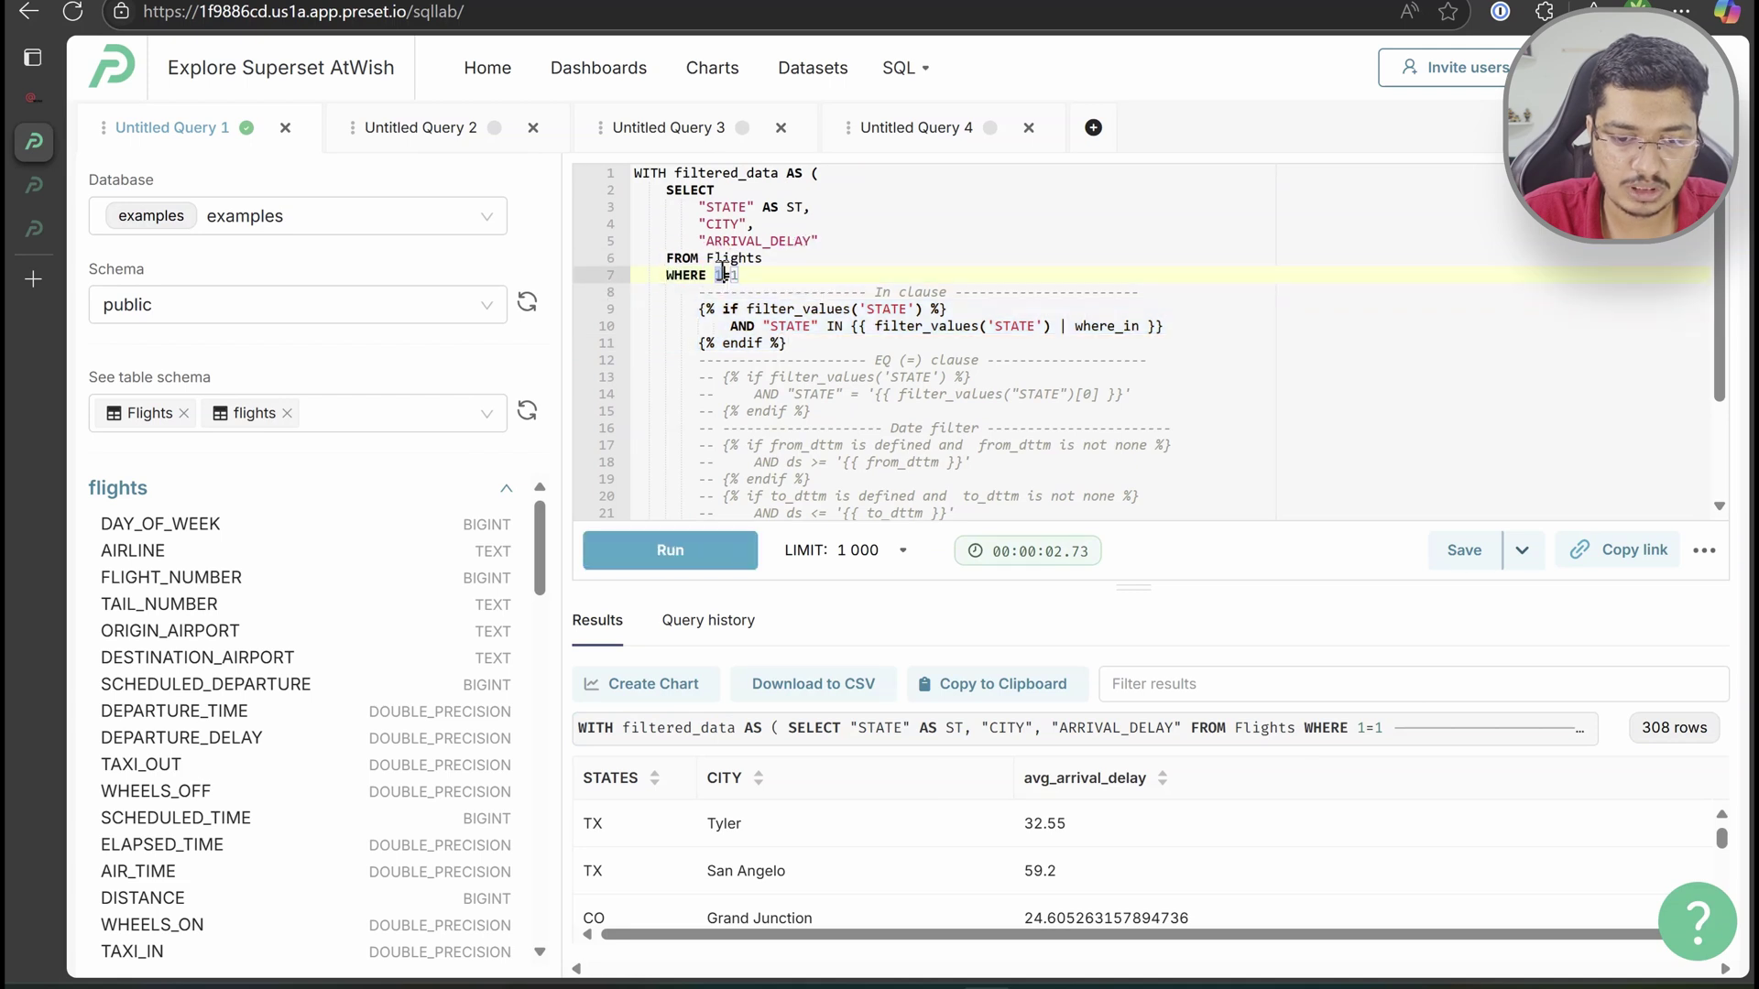
pyautogui.moveTo(701, 323); pyautogui.dragTo(844, 354)
pyautogui.click(907, 427)
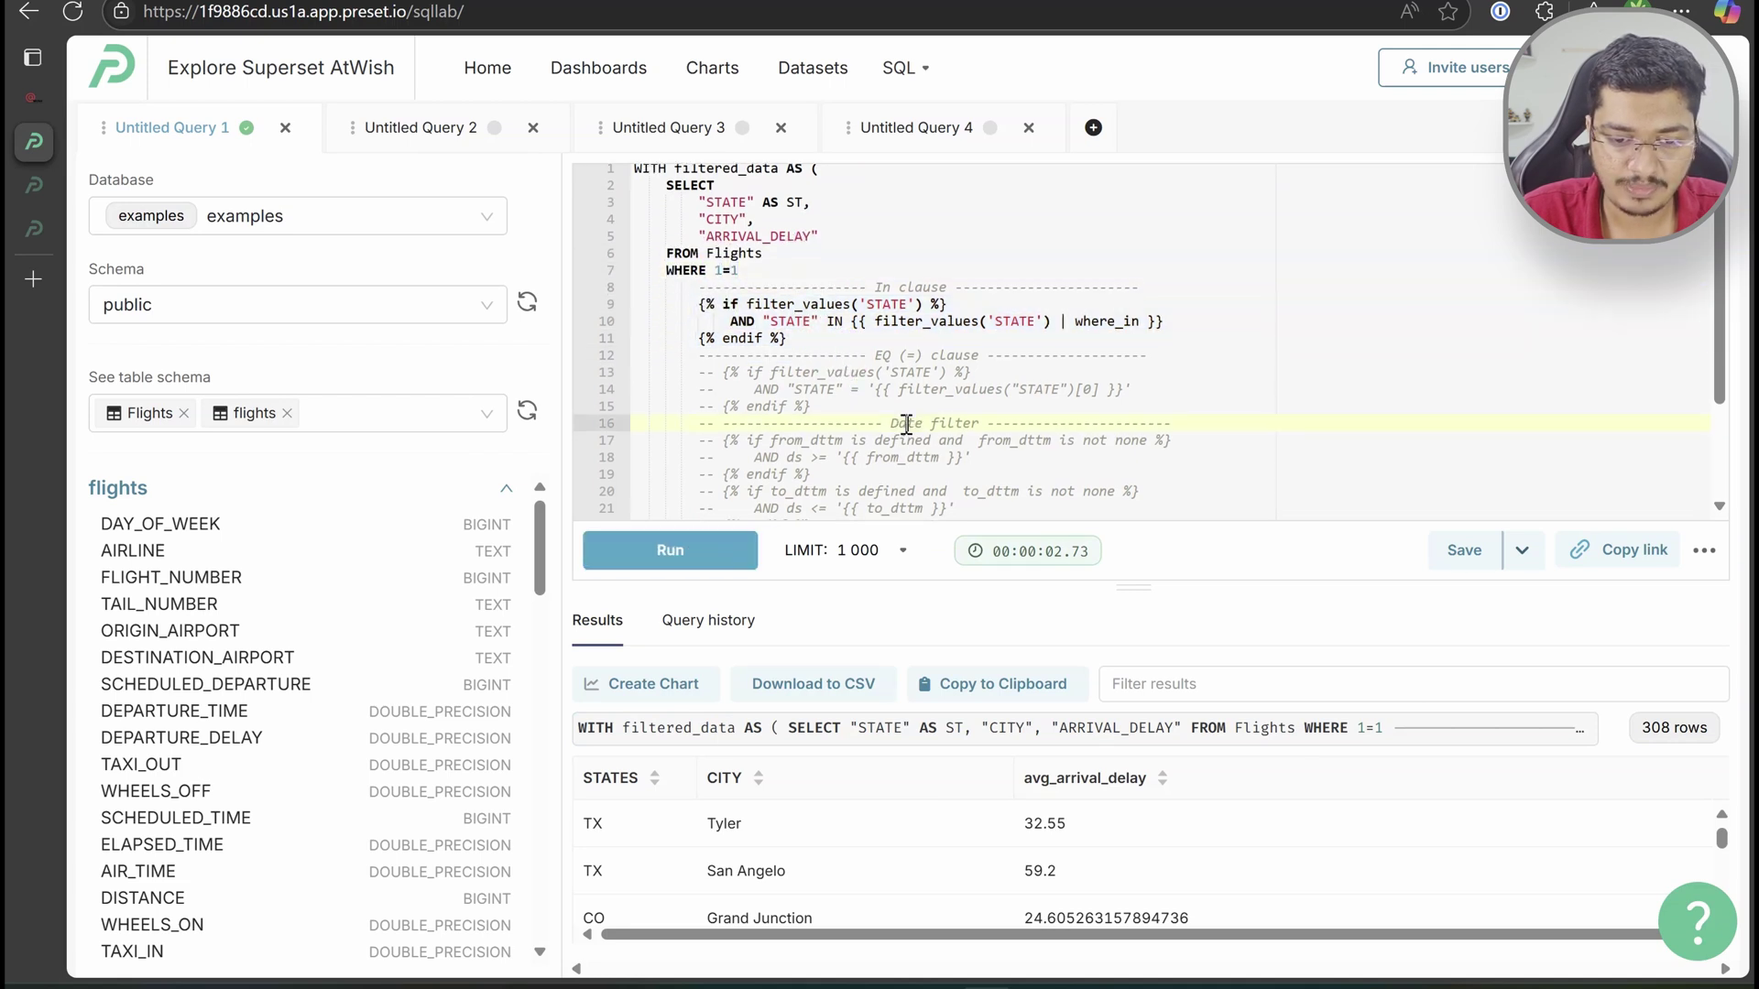
# Go over the filtered_data CTE name, its inner SELECT from Flights, and the filter_values IN lines
pyautogui.scroll(-2, 907, 424)
pyautogui.scroll(-2, 907, 424)
pyautogui.scroll(4, 843, 449)
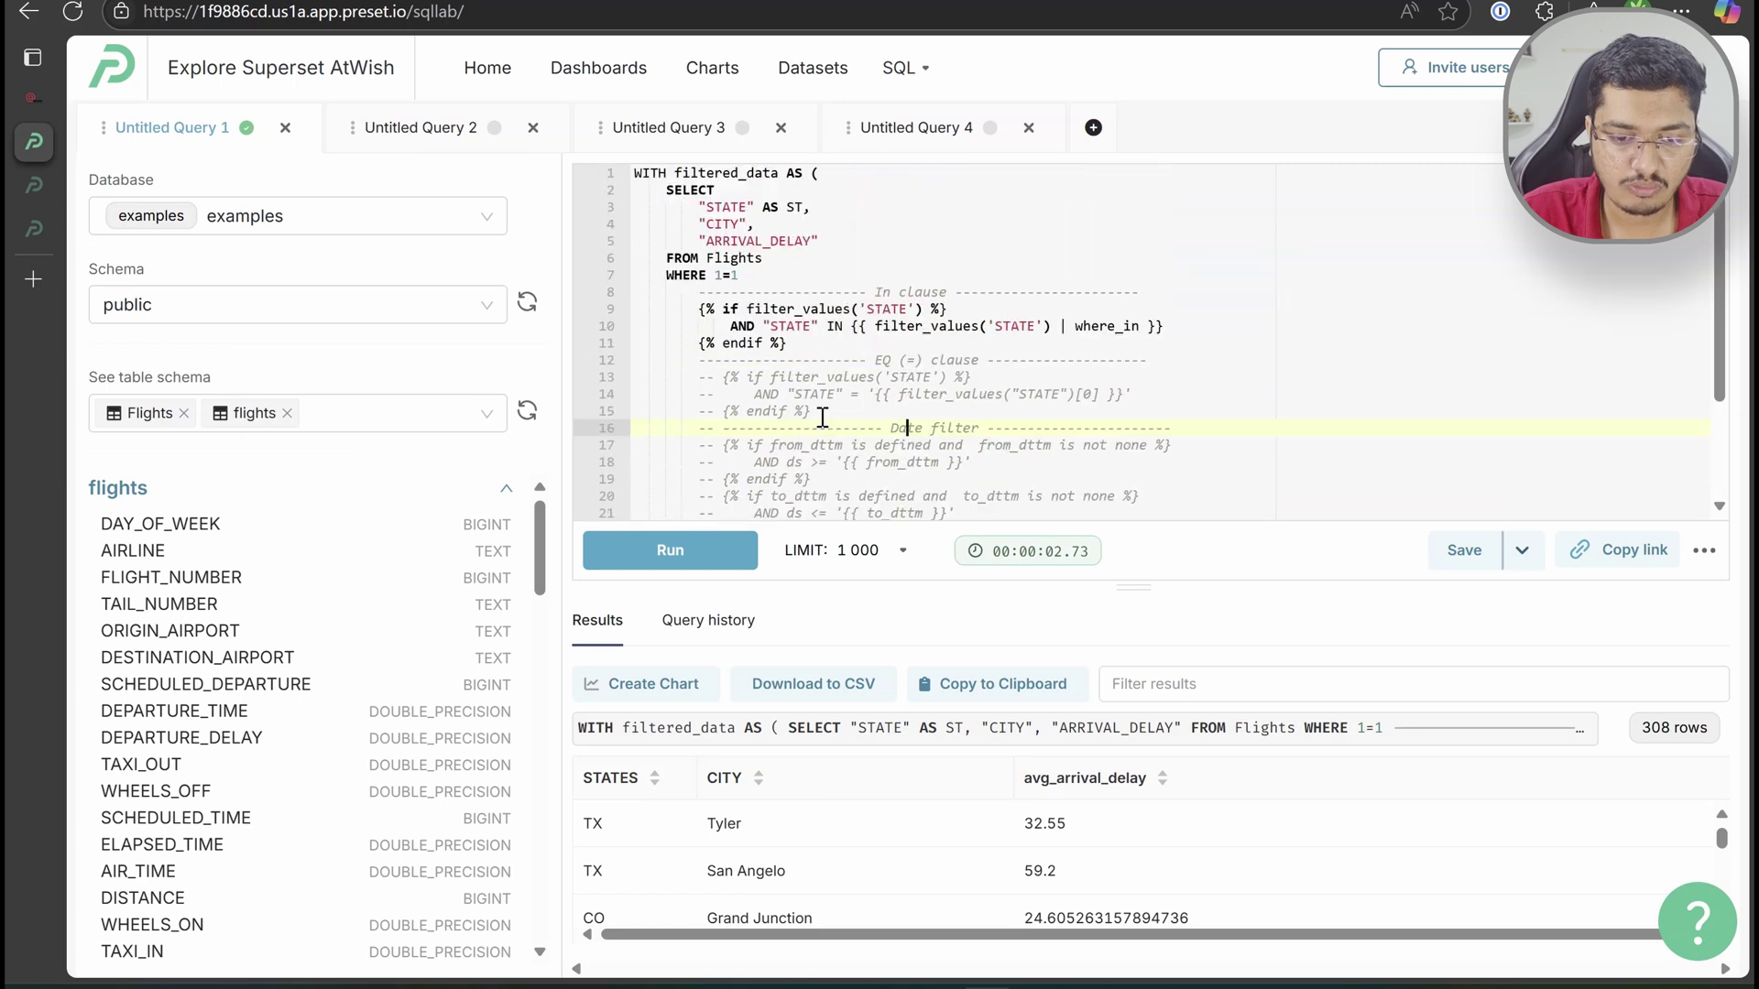
pyautogui.doubleClick(711, 173)
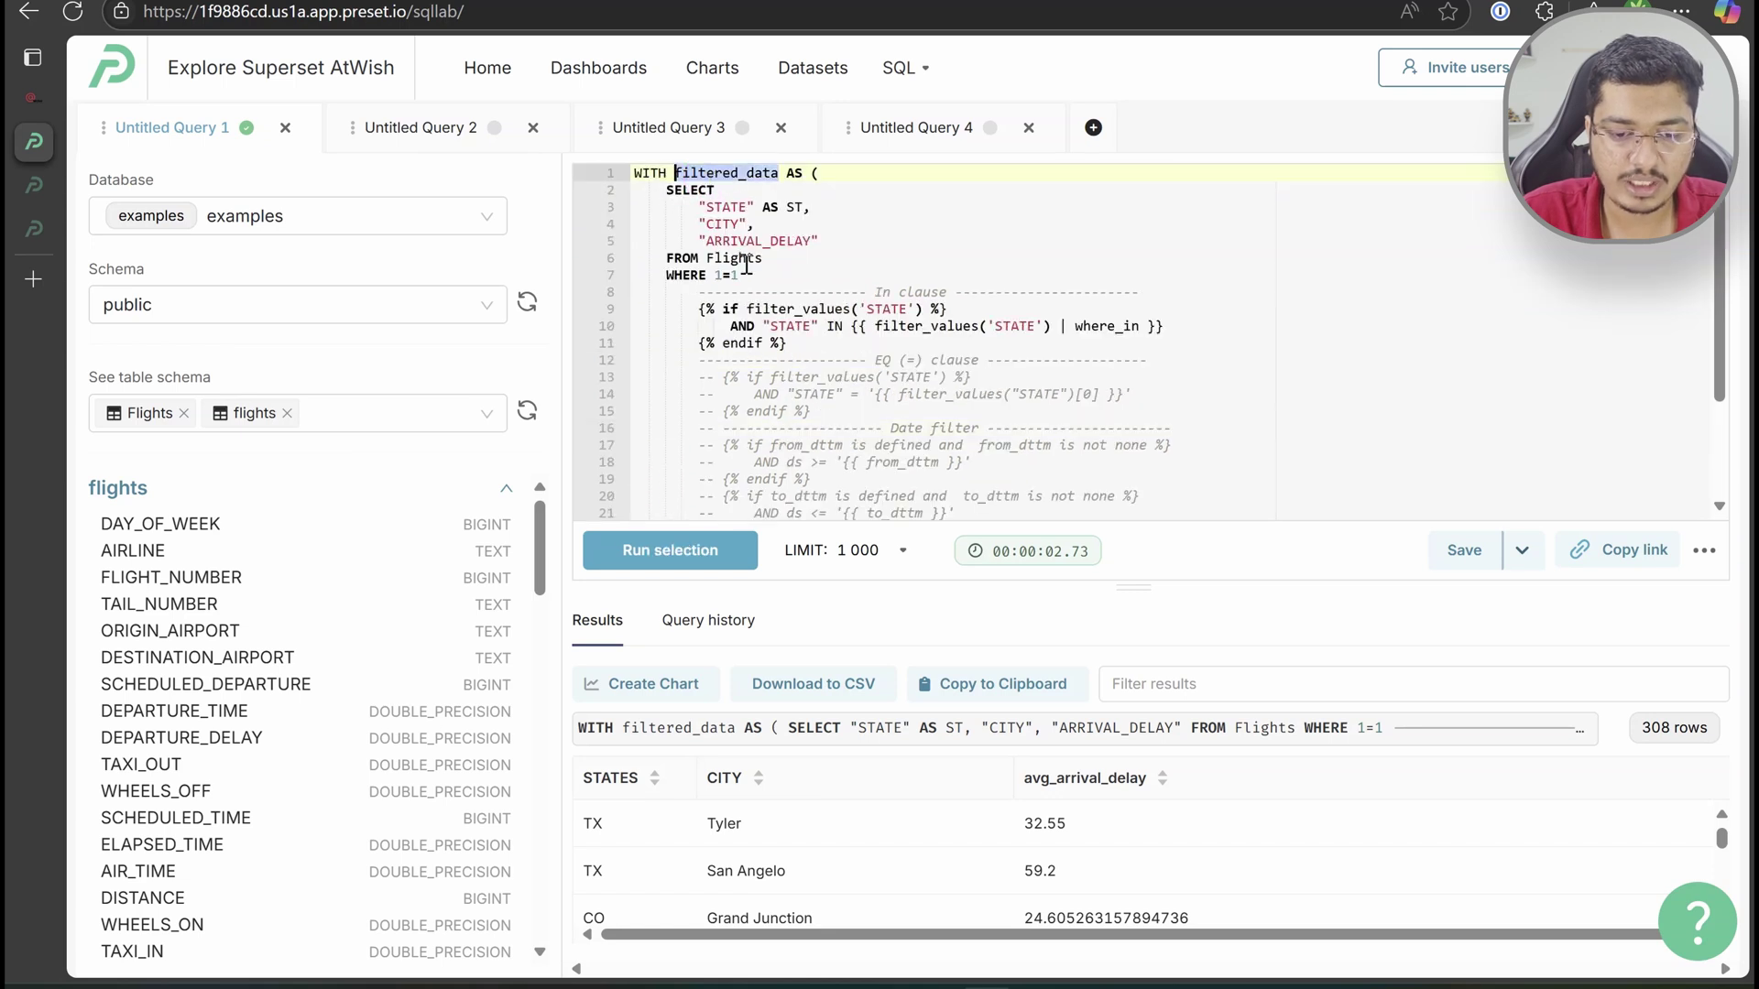
pyautogui.moveTo(660, 190); pyautogui.dragTo(790, 261)
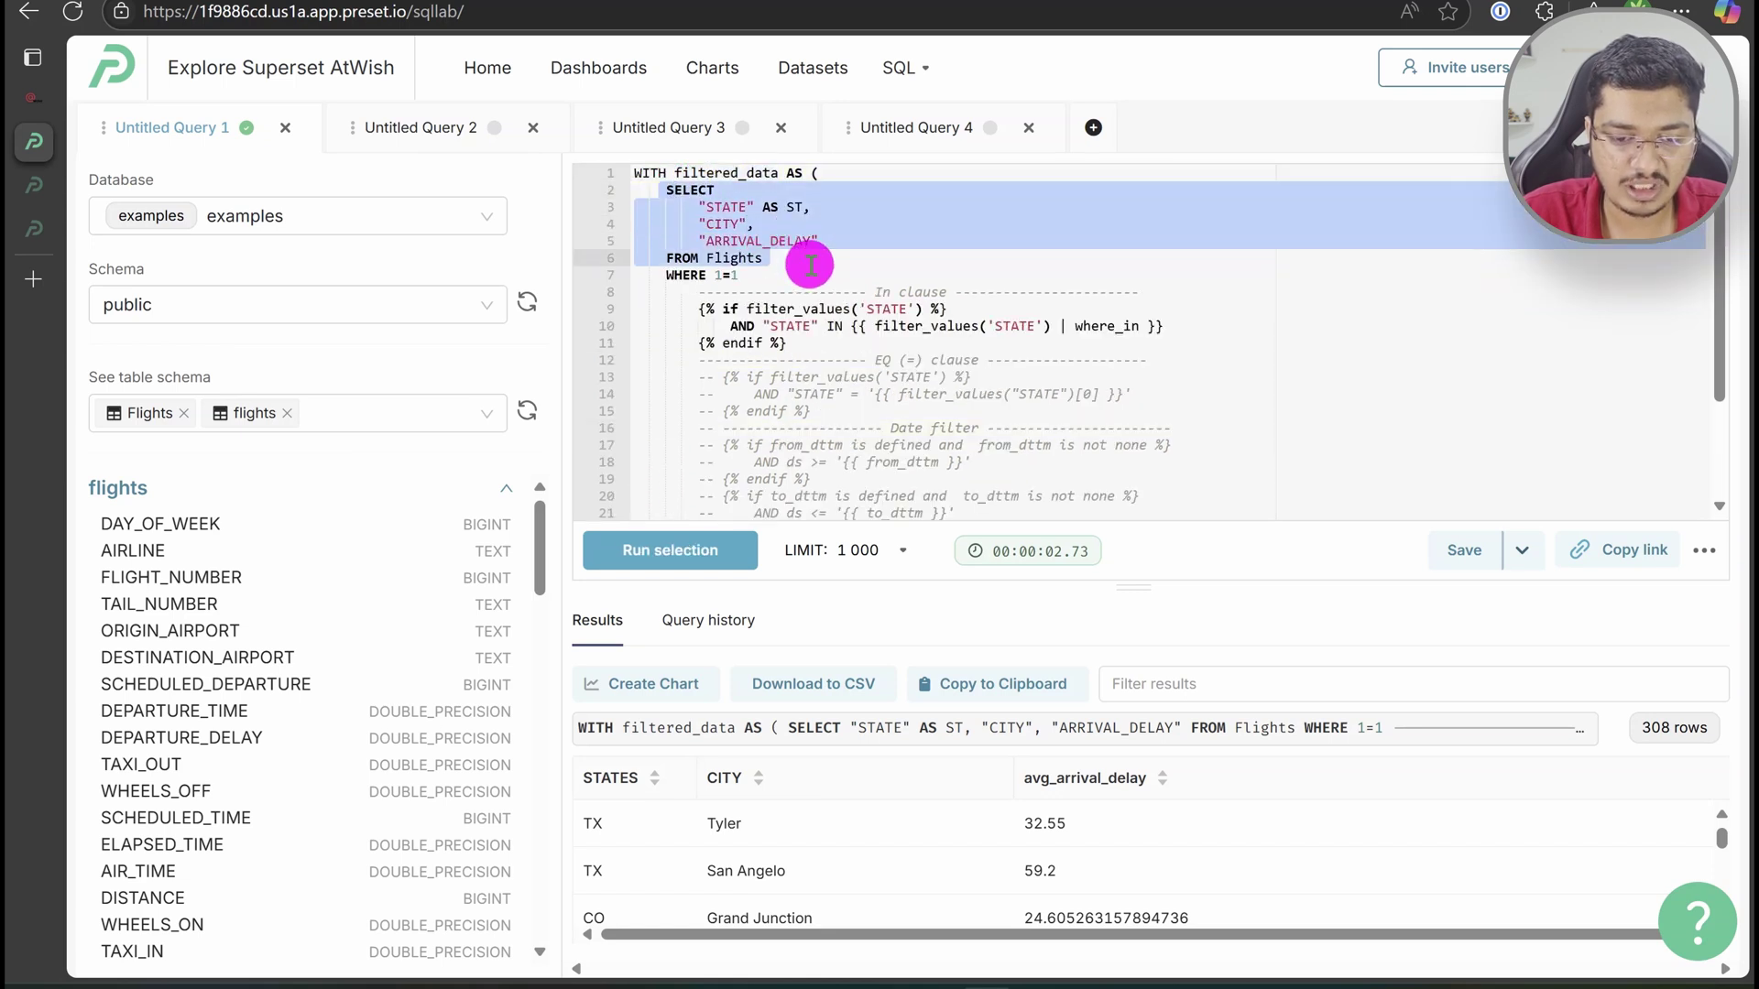
pyautogui.click(694, 274)
pyautogui.moveTo(693, 309); pyautogui.dragTo(806, 344)
pyautogui.click(885, 328)
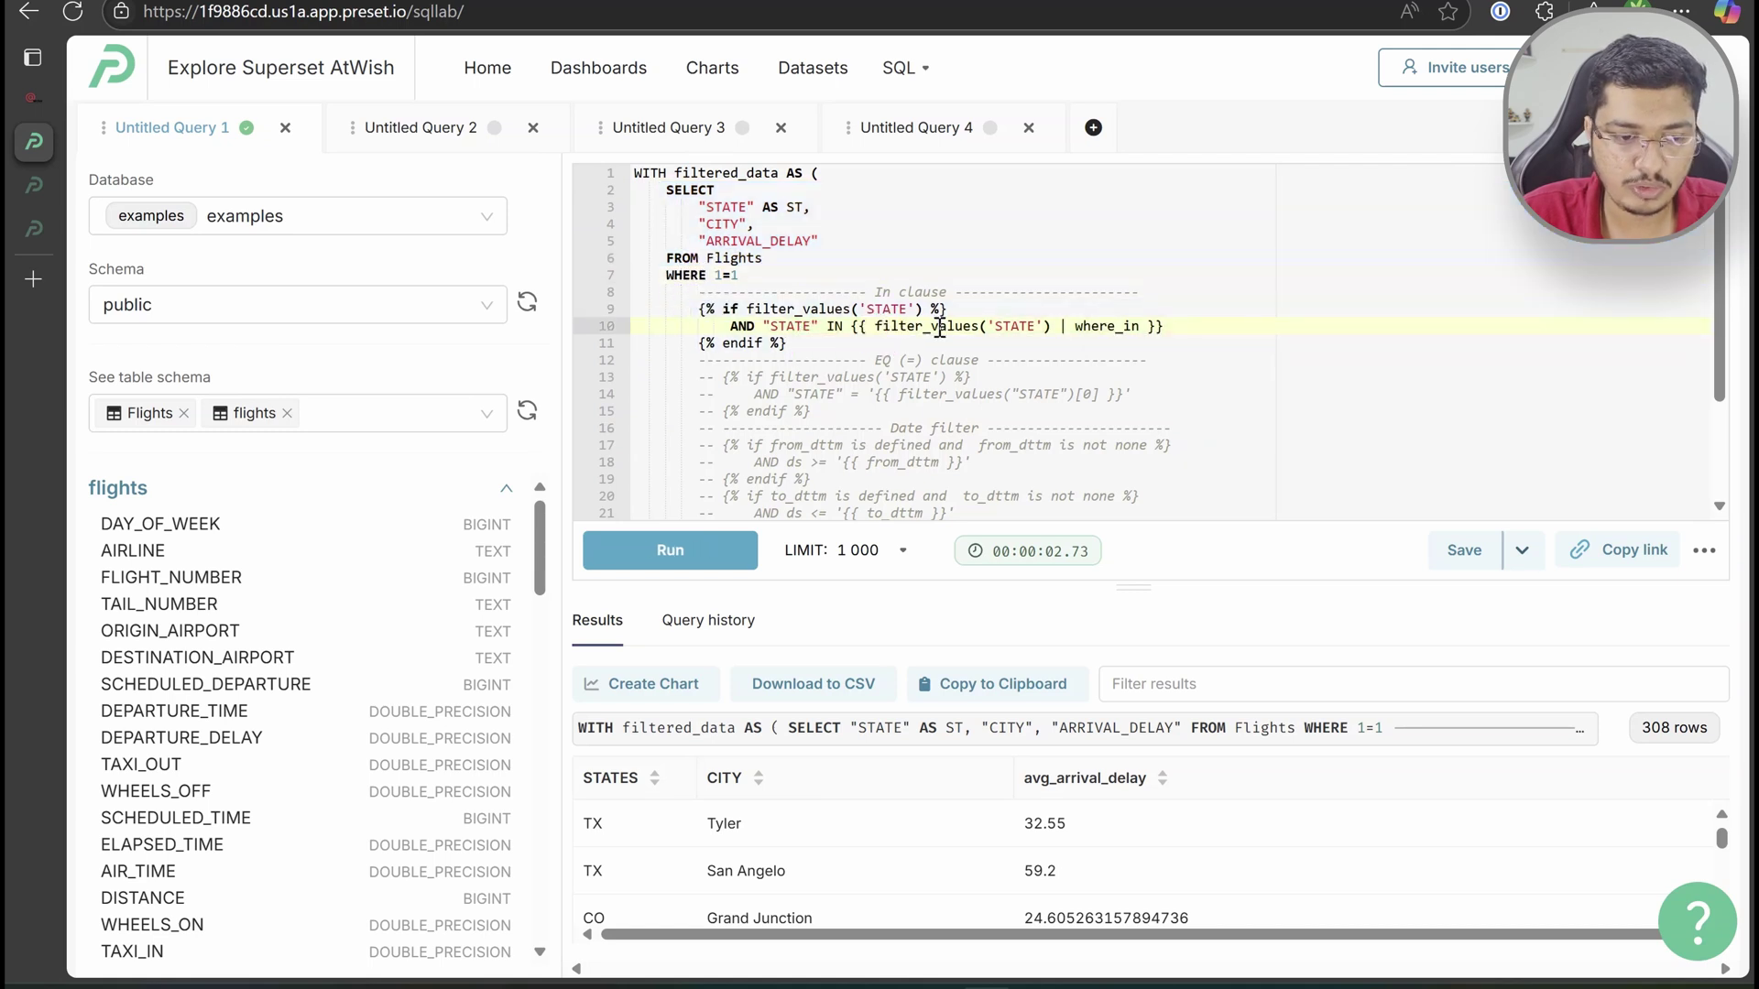
# Check the options of the dashboard's State filter, then come back to SQL Lab
pyautogui.click(43, 231)
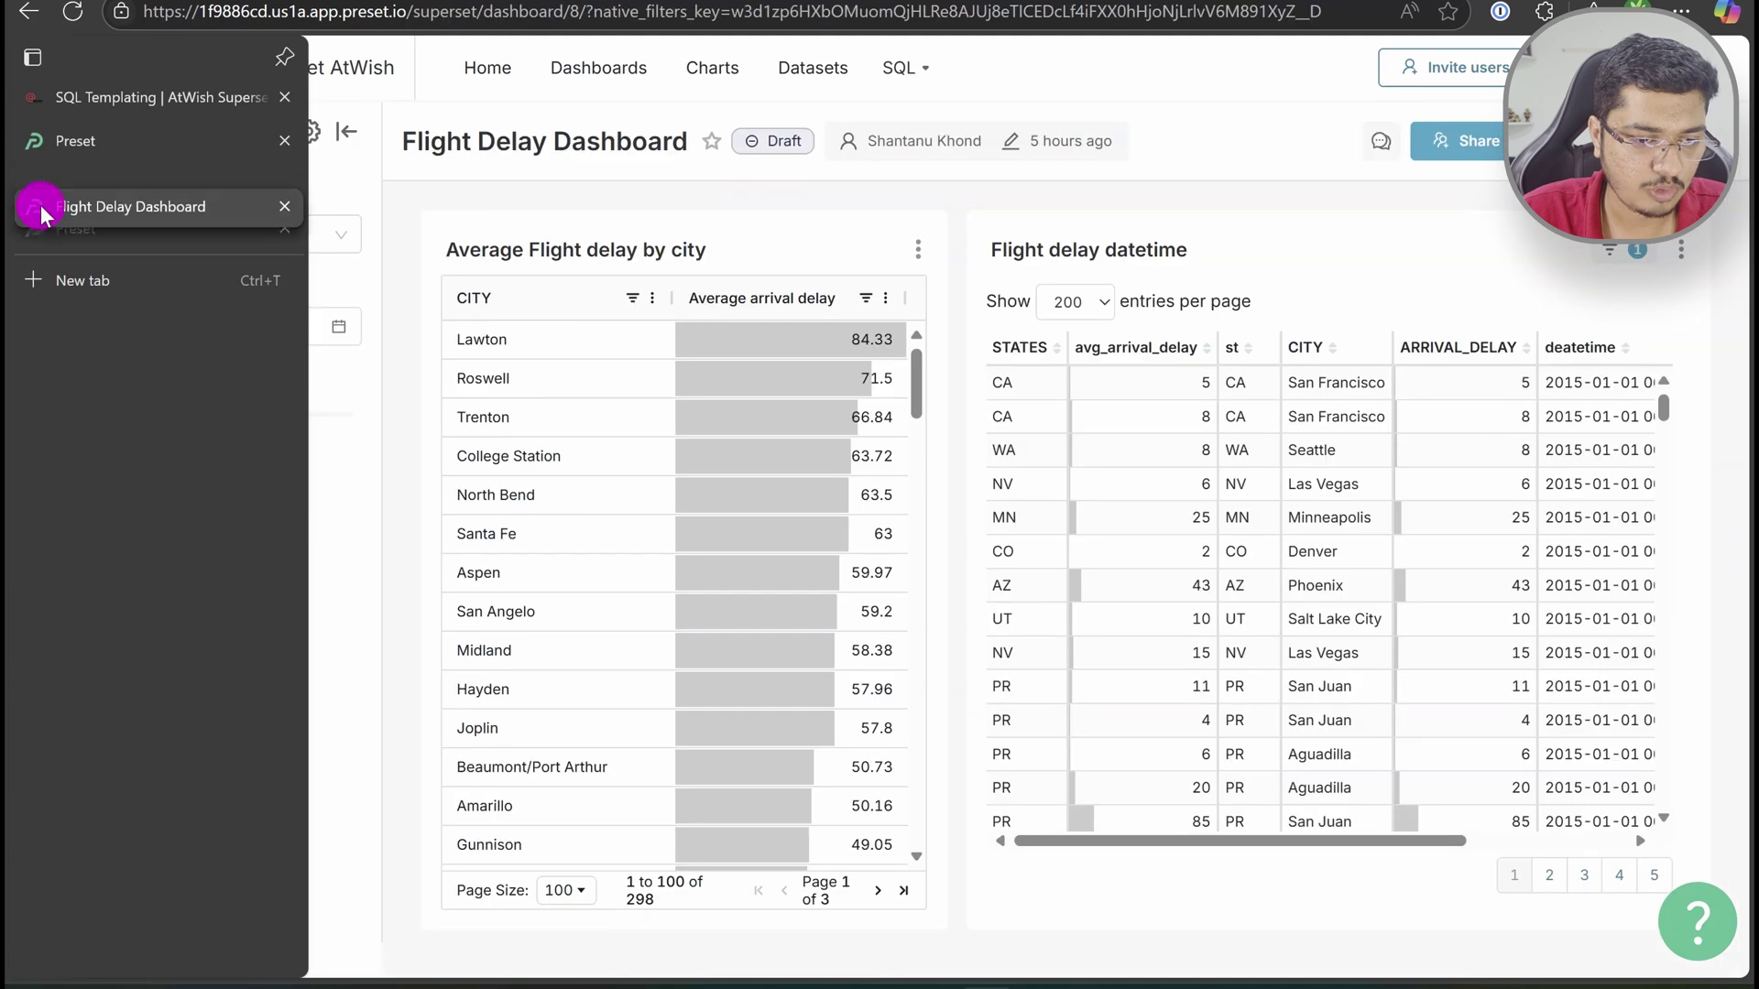
pyautogui.click(235, 240)
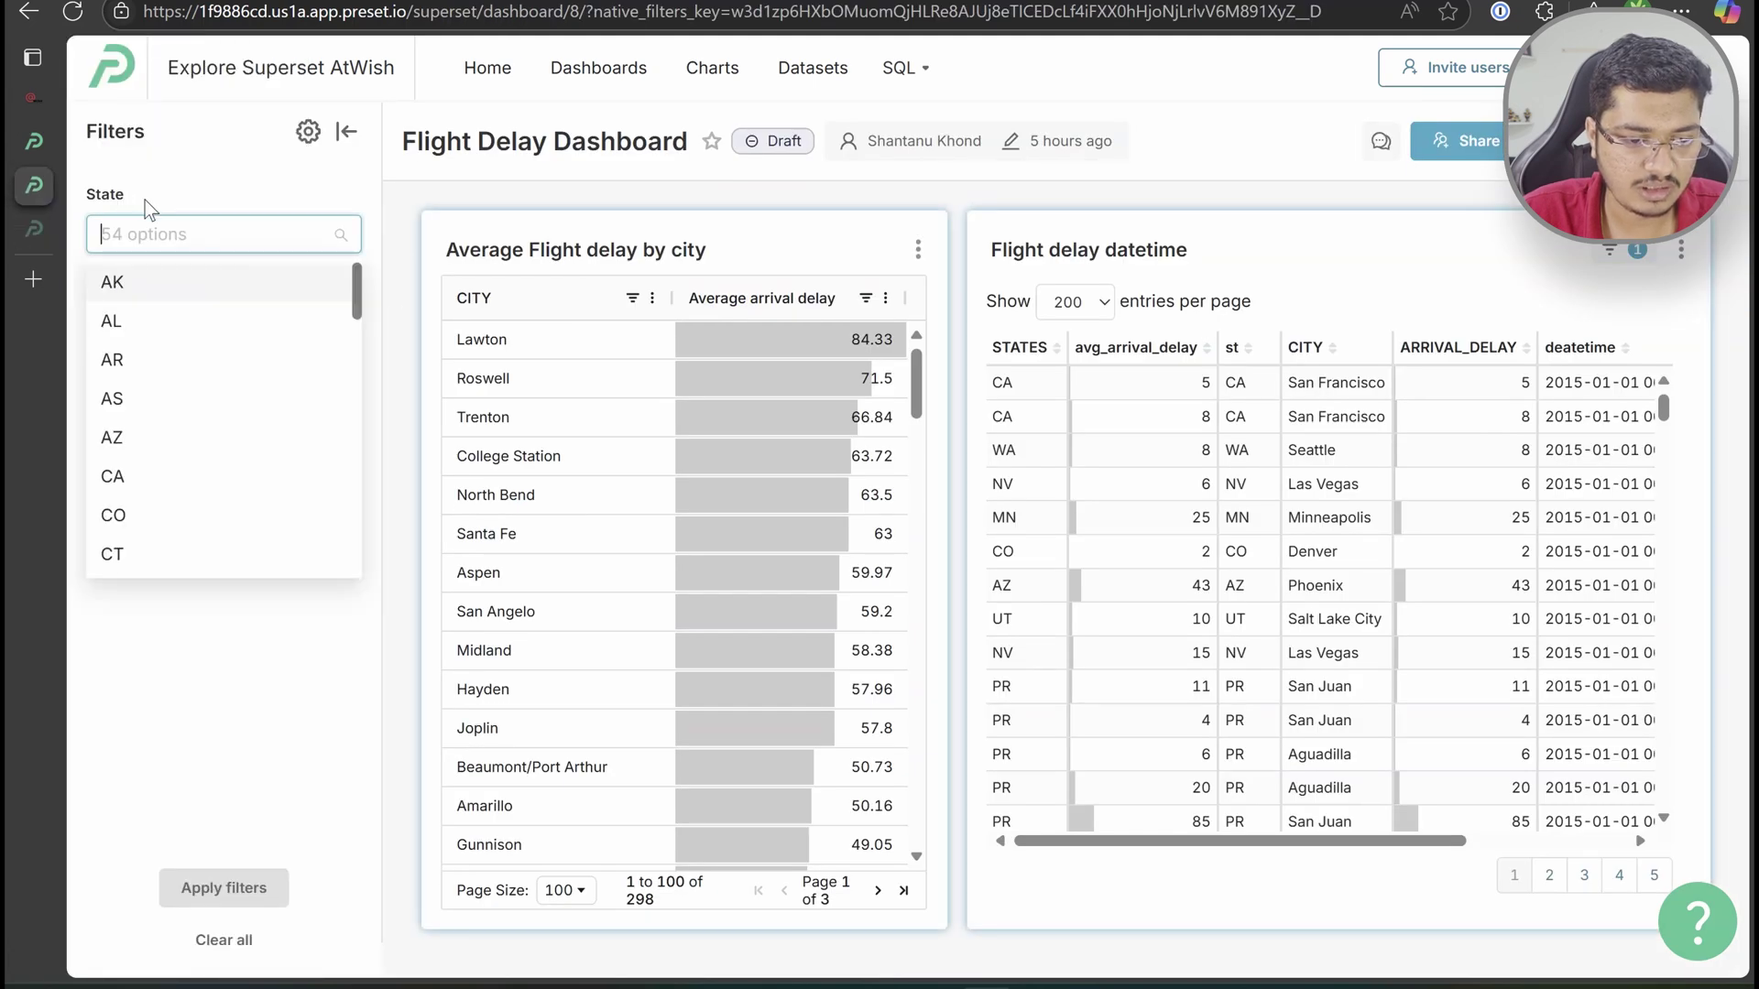
pyautogui.doubleClick(108, 192)
pyautogui.click(40, 139)
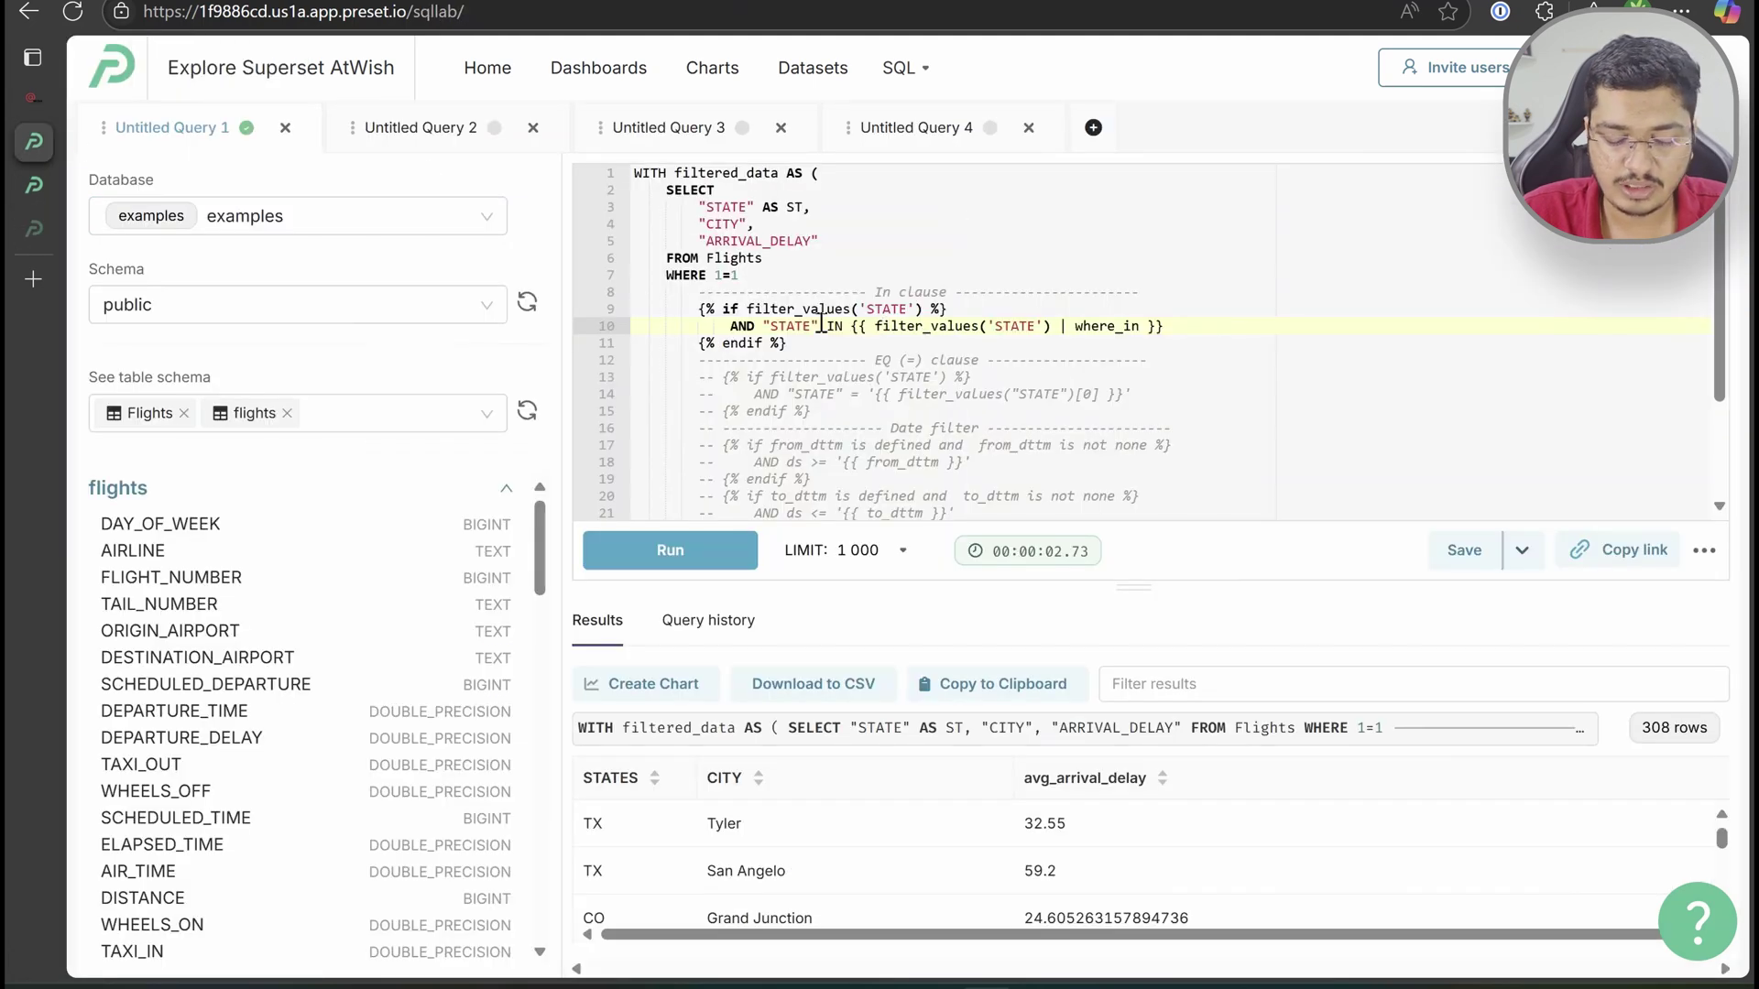
# Go over the if filter_values('STATE') check, its where_in filter, and the ST alias
pyautogui.doubleClick(943, 328)
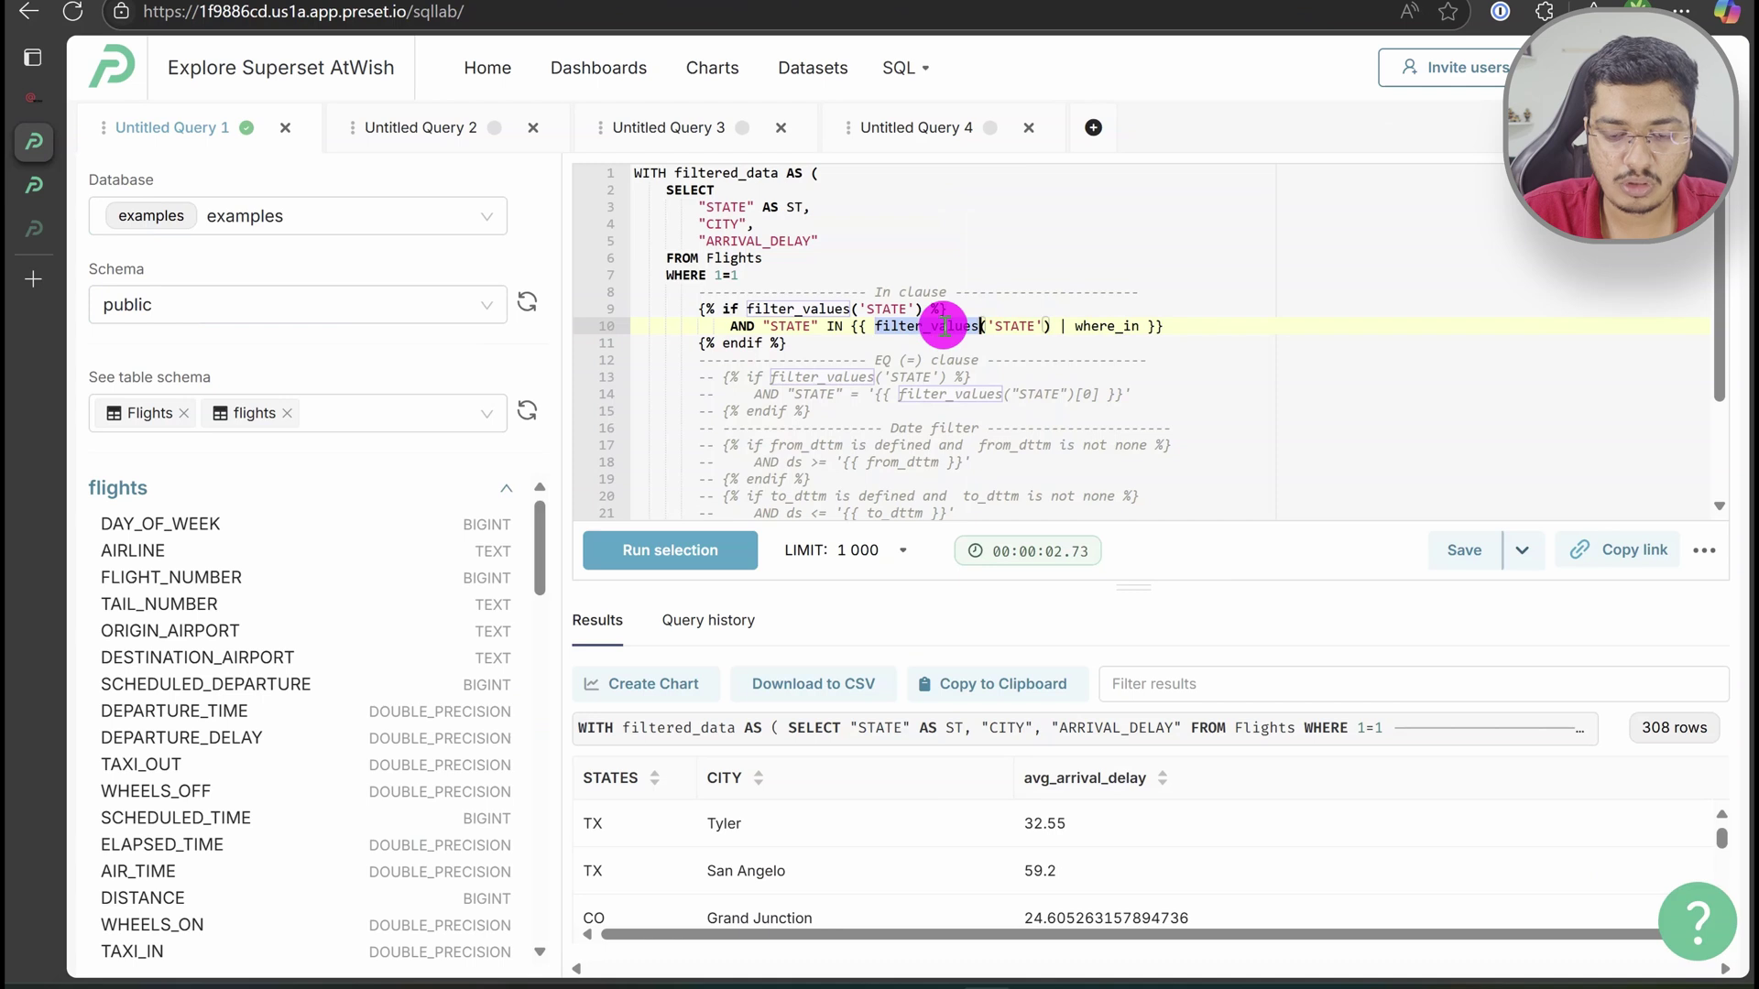
pyautogui.click(1033, 325)
pyautogui.doubleClick(1119, 328)
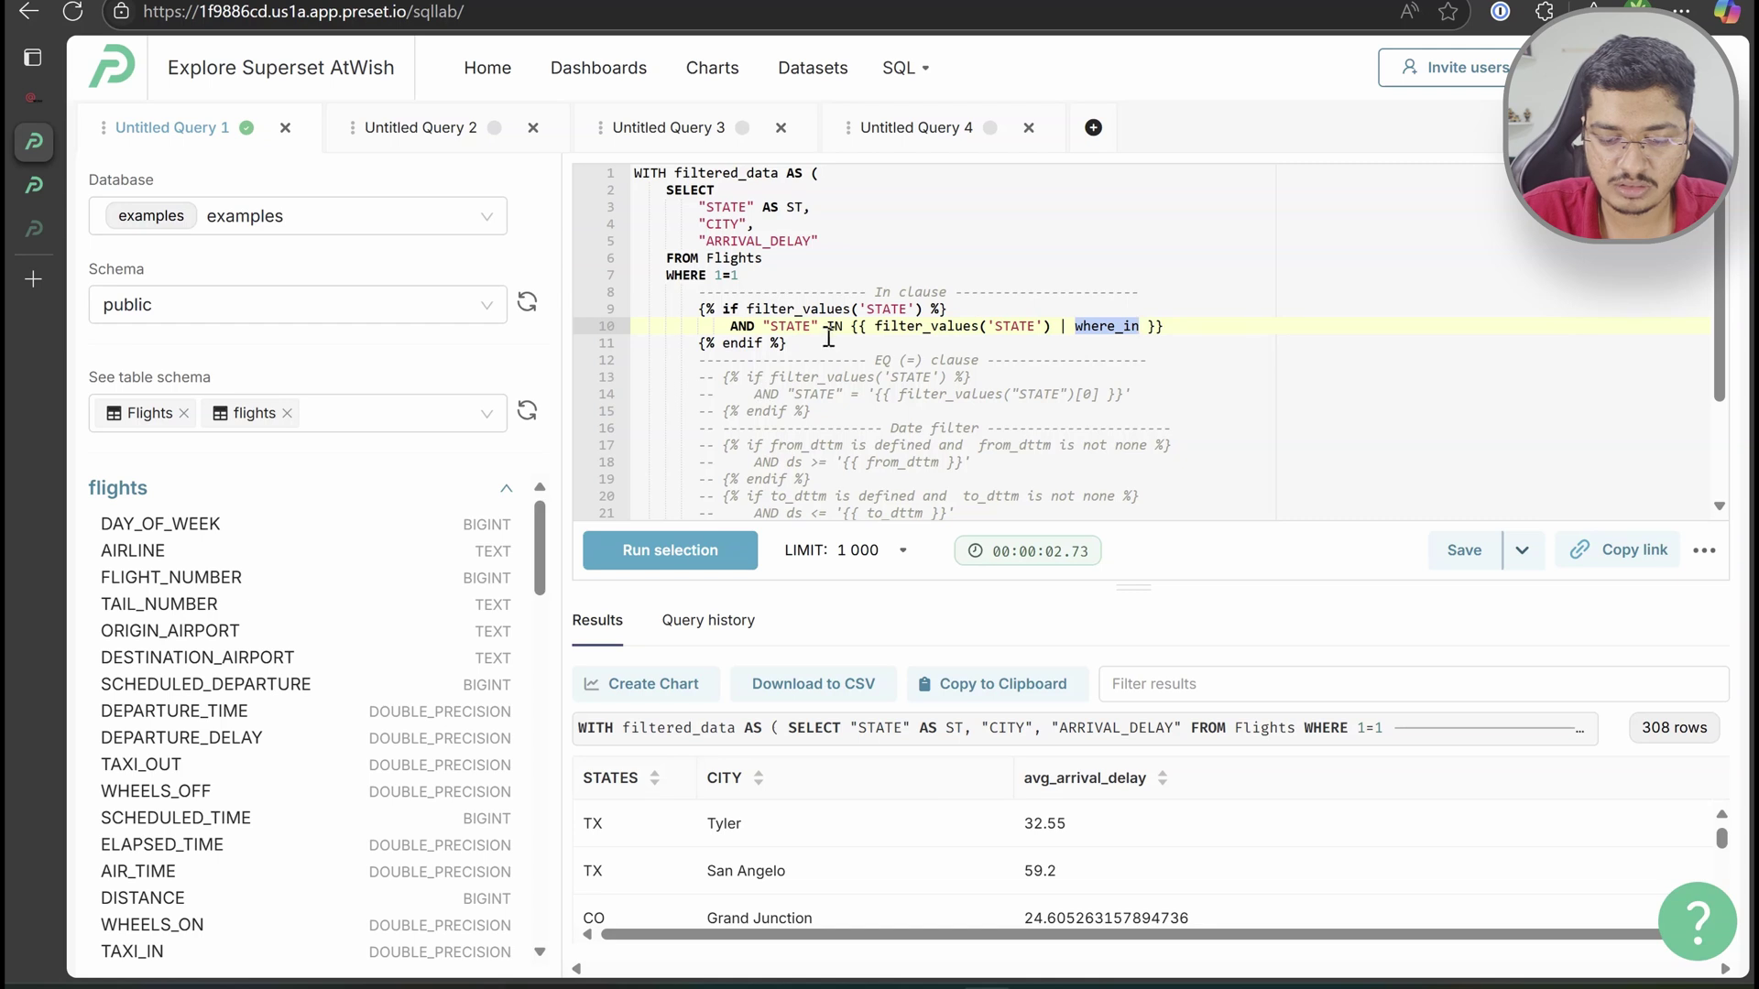
pyautogui.moveTo(764, 327); pyautogui.dragTo(849, 328)
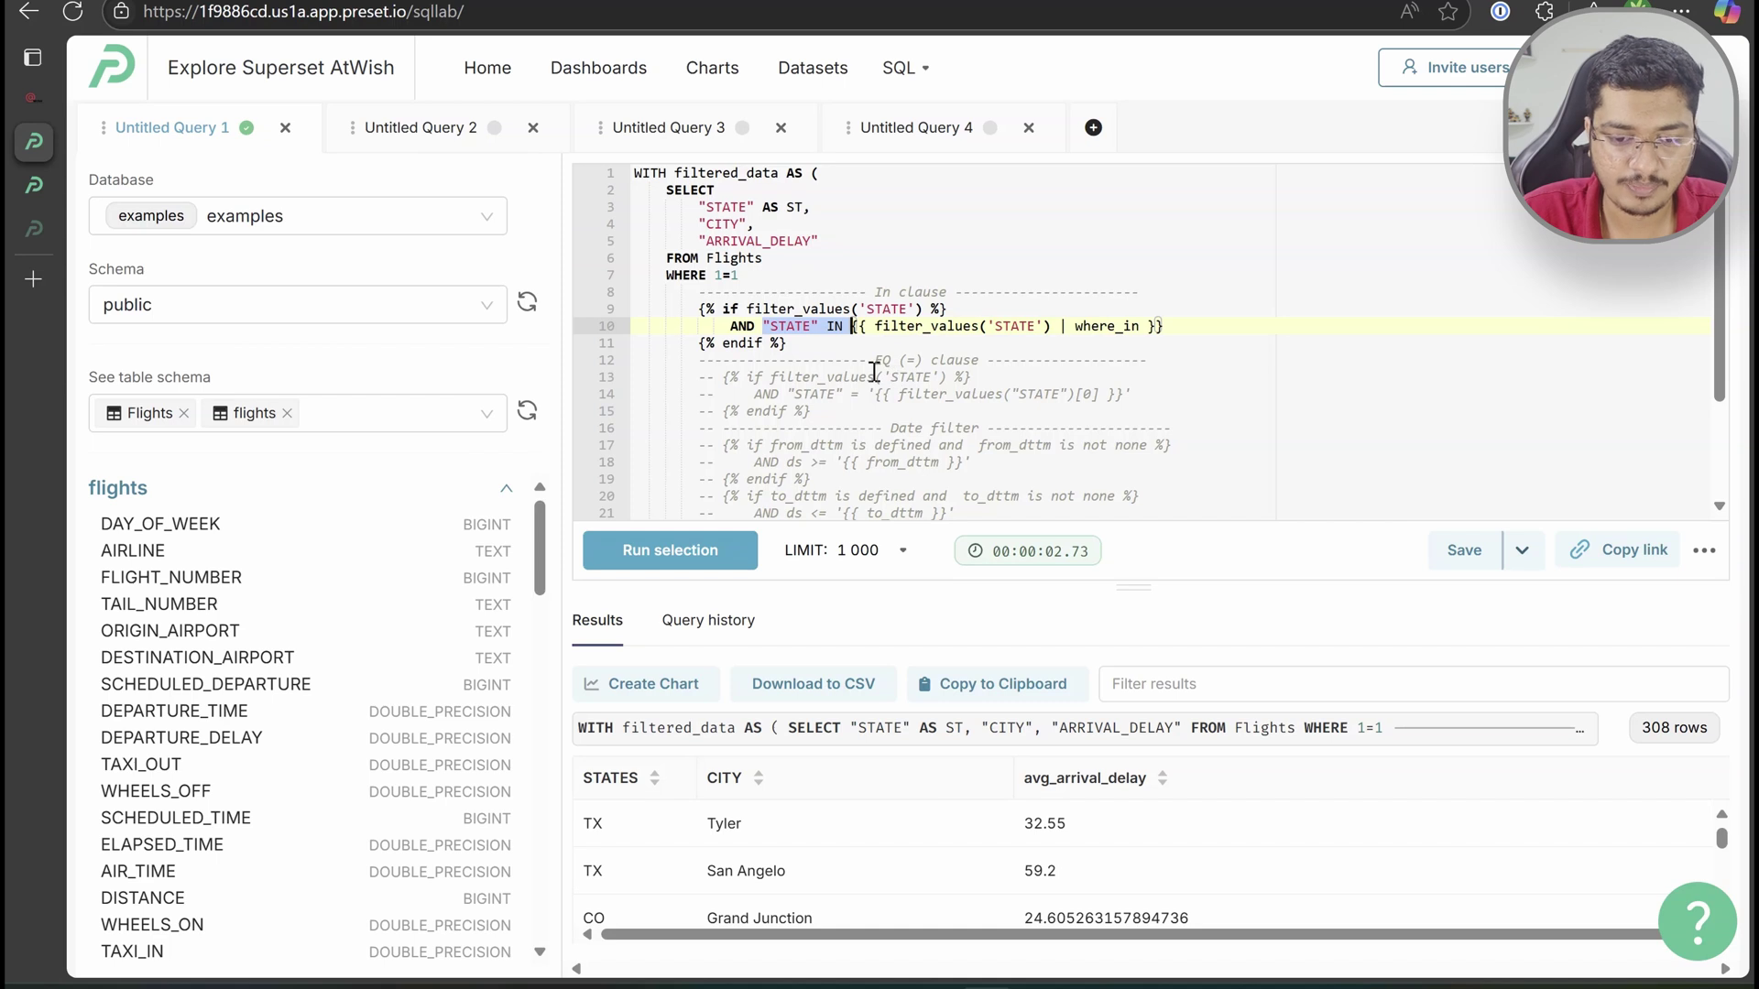
pyautogui.moveTo(699, 310); pyautogui.dragTo(955, 307)
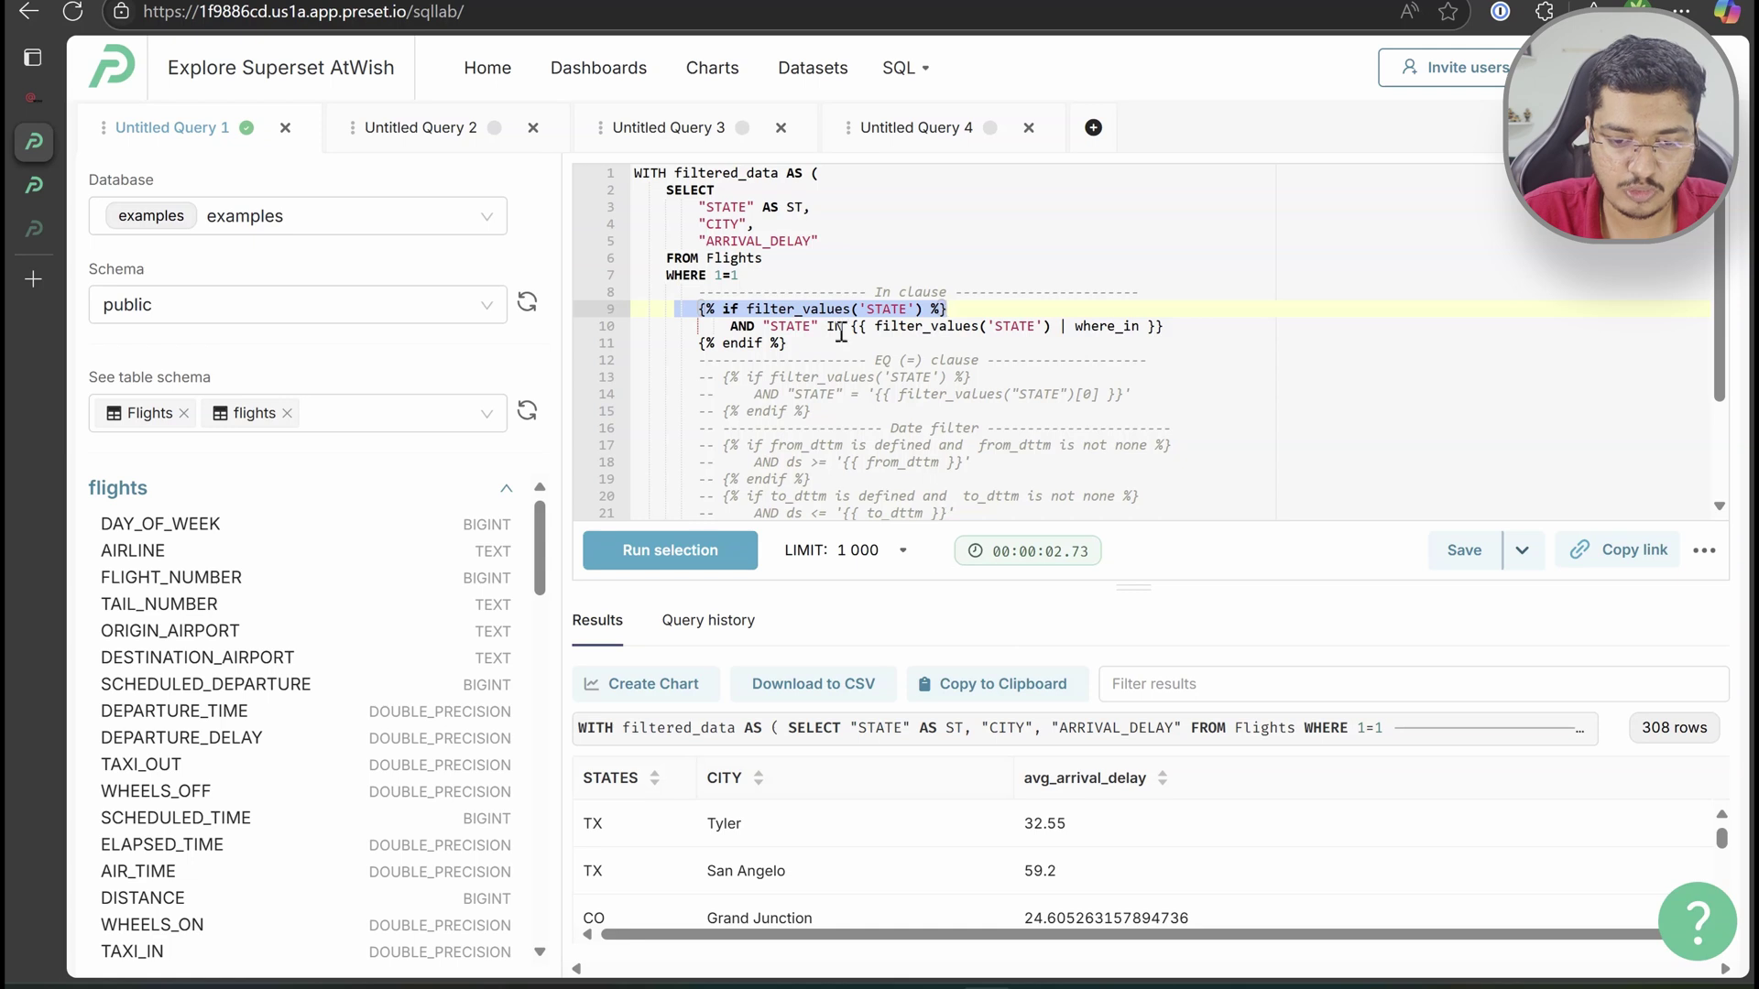
pyautogui.doubleClick(932, 327)
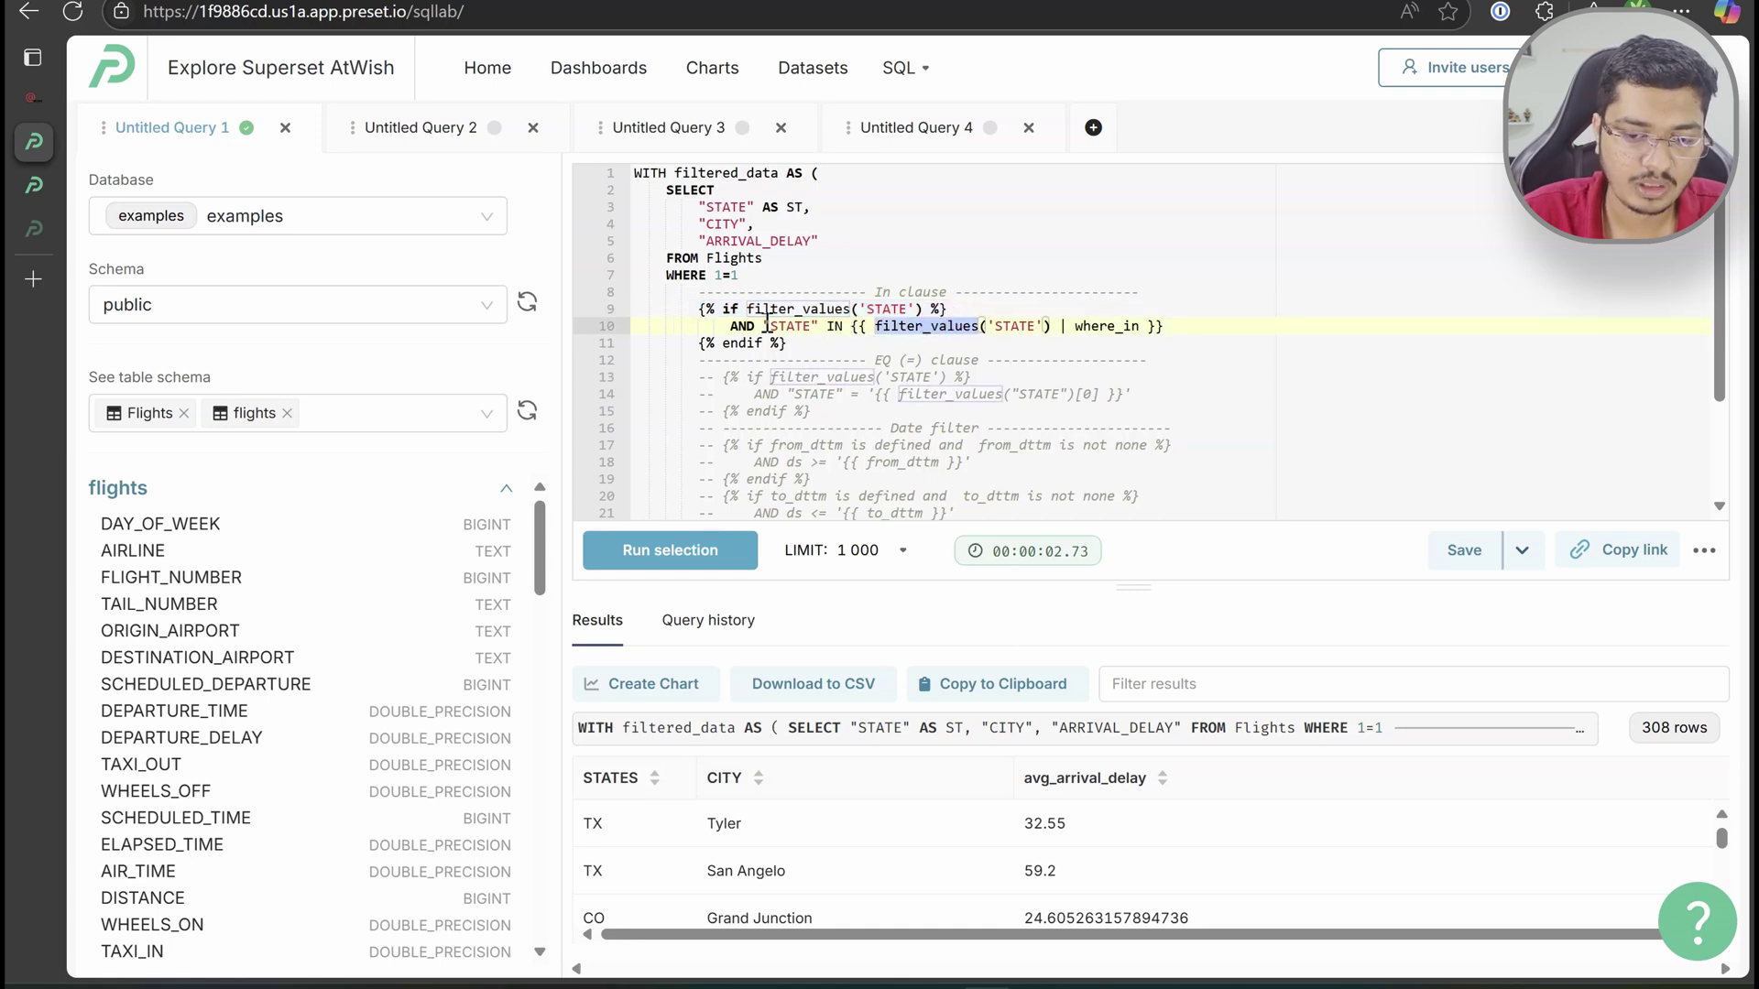
pyautogui.scroll(-1, 786, 313)
pyautogui.scroll(-3, 785, 313)
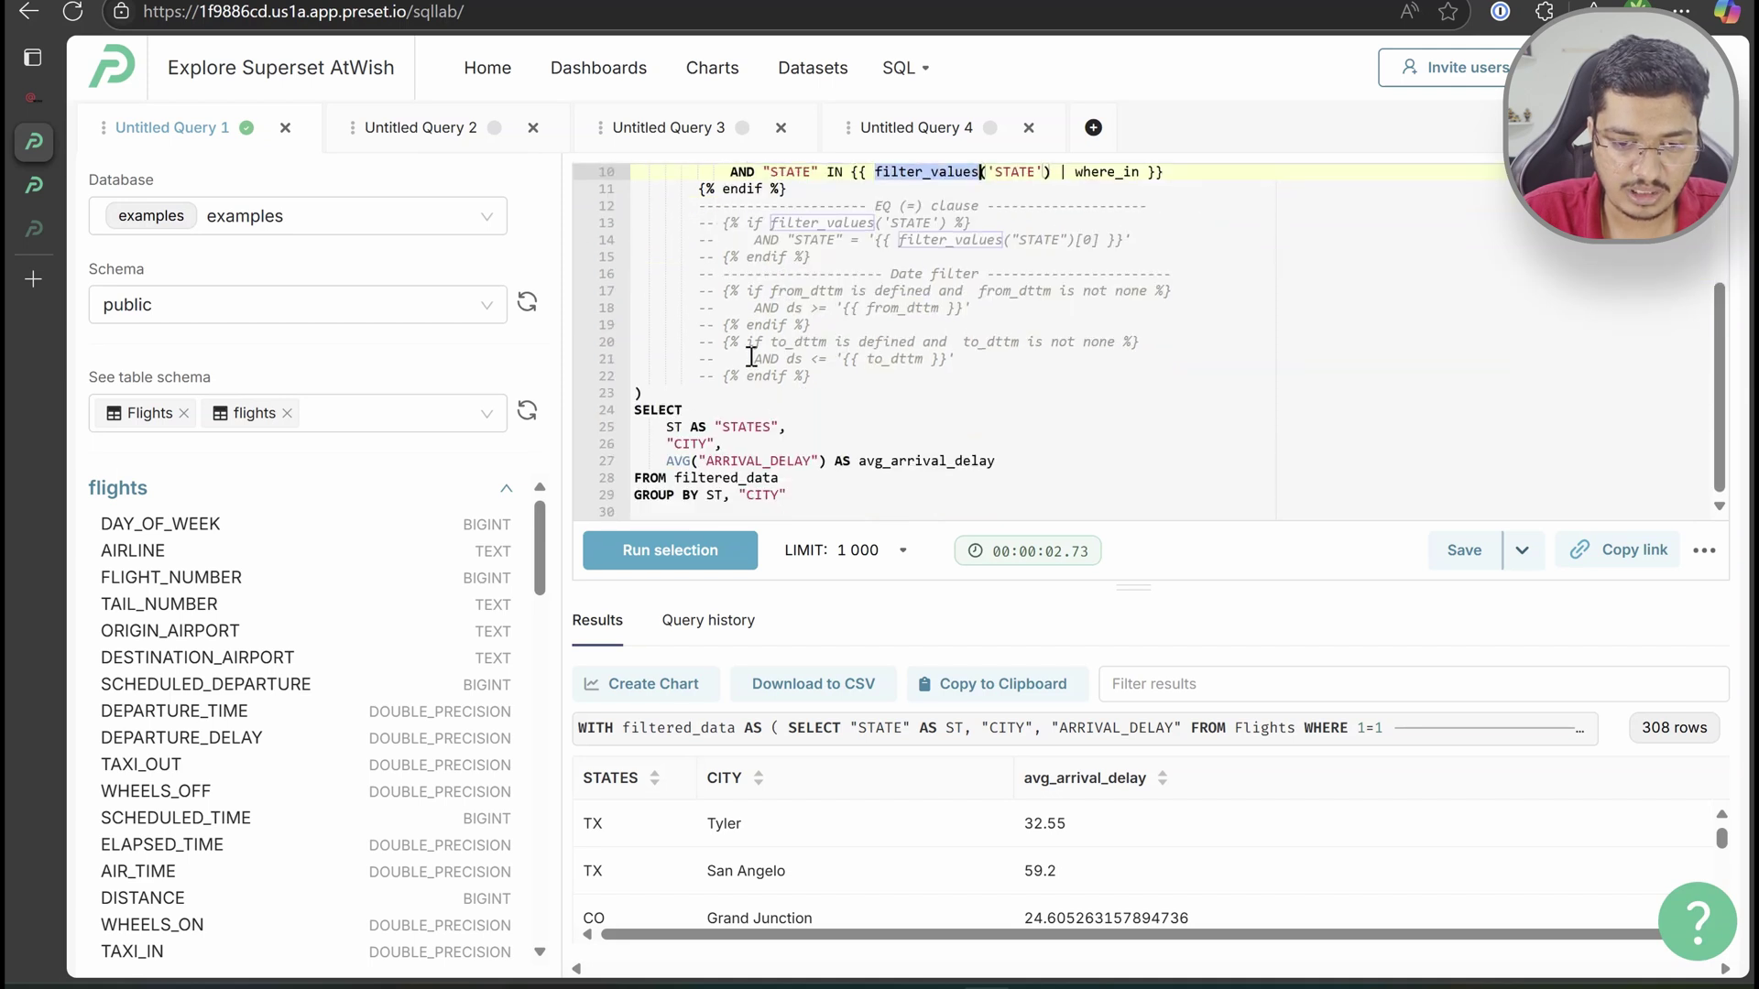
pyautogui.scroll(3, 752, 356)
pyautogui.click(710, 207)
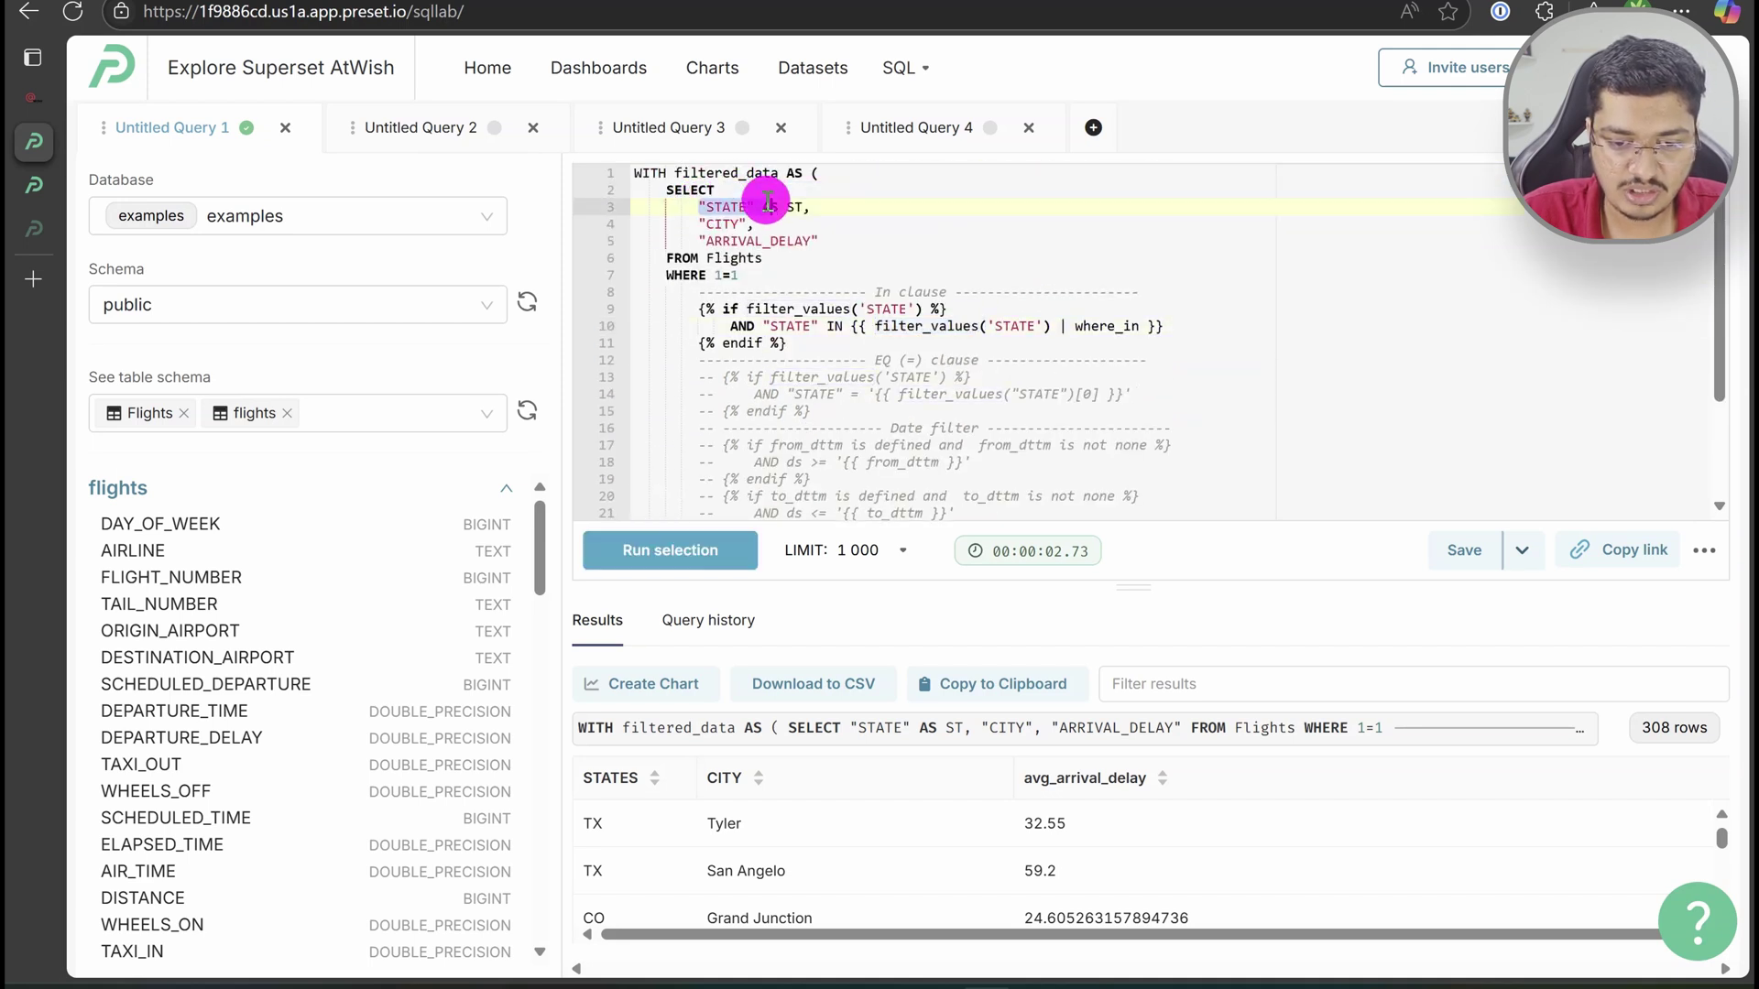
pyautogui.doubleClick(796, 206)
pyautogui.scroll(-3, 840, 388)
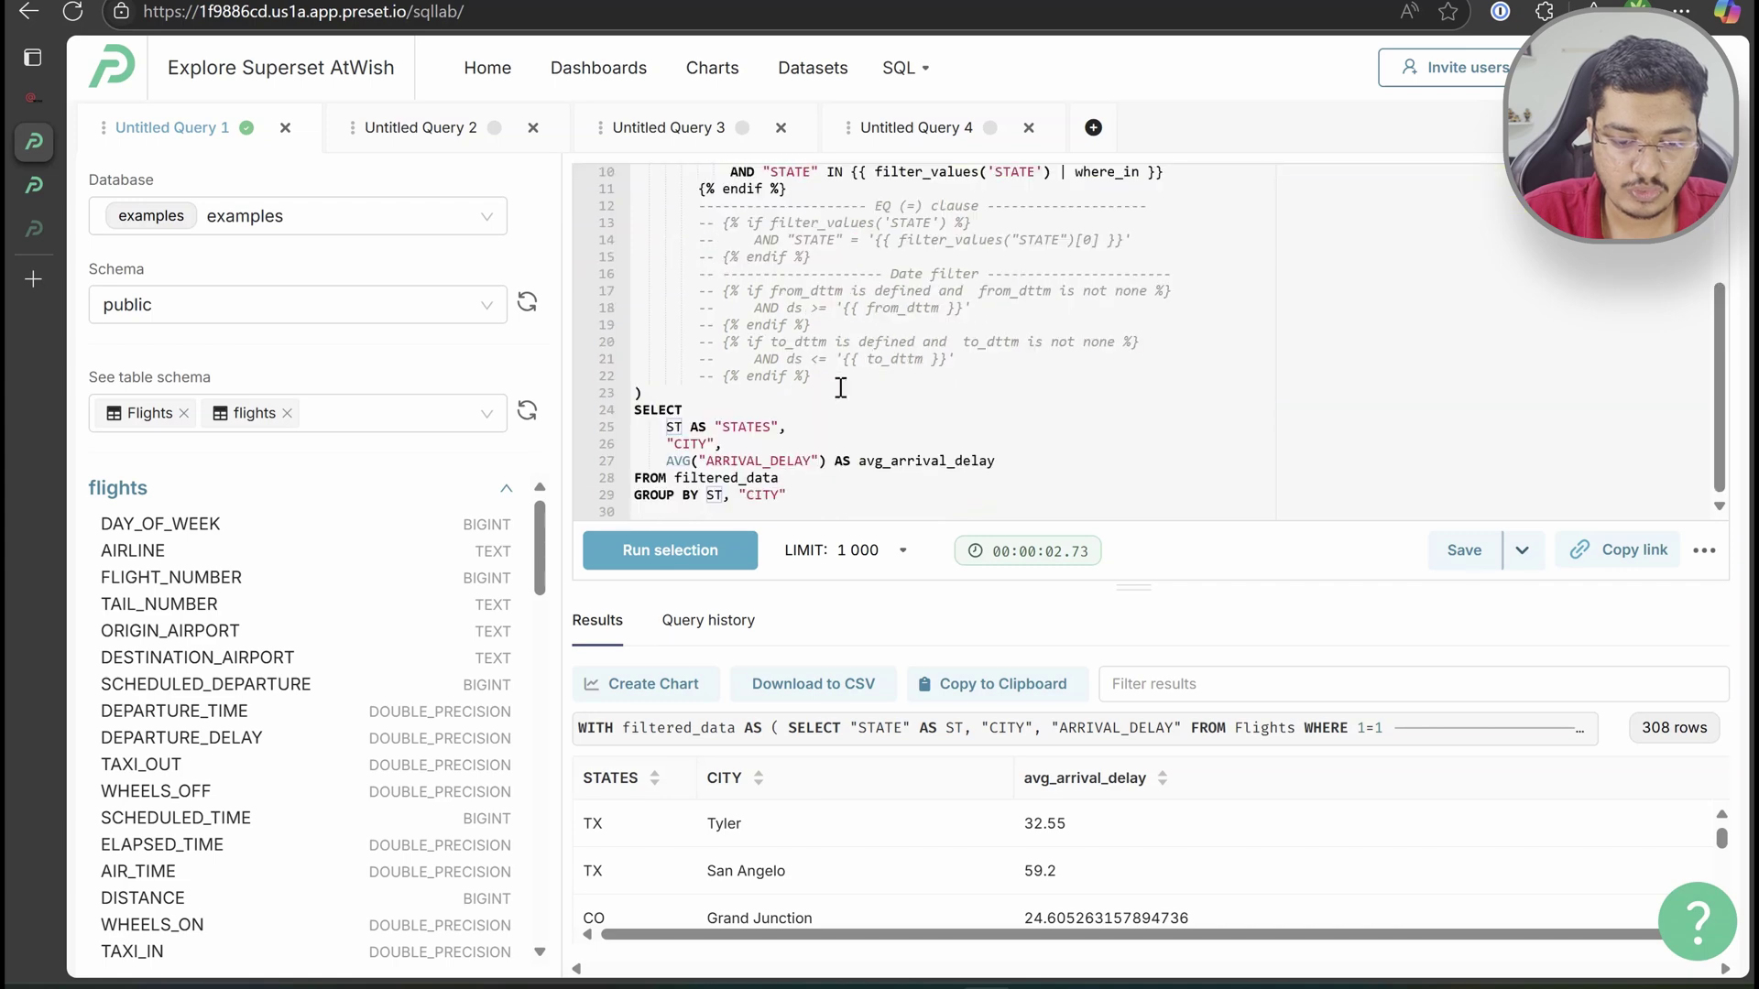
pyautogui.scroll(3, 806, 385)
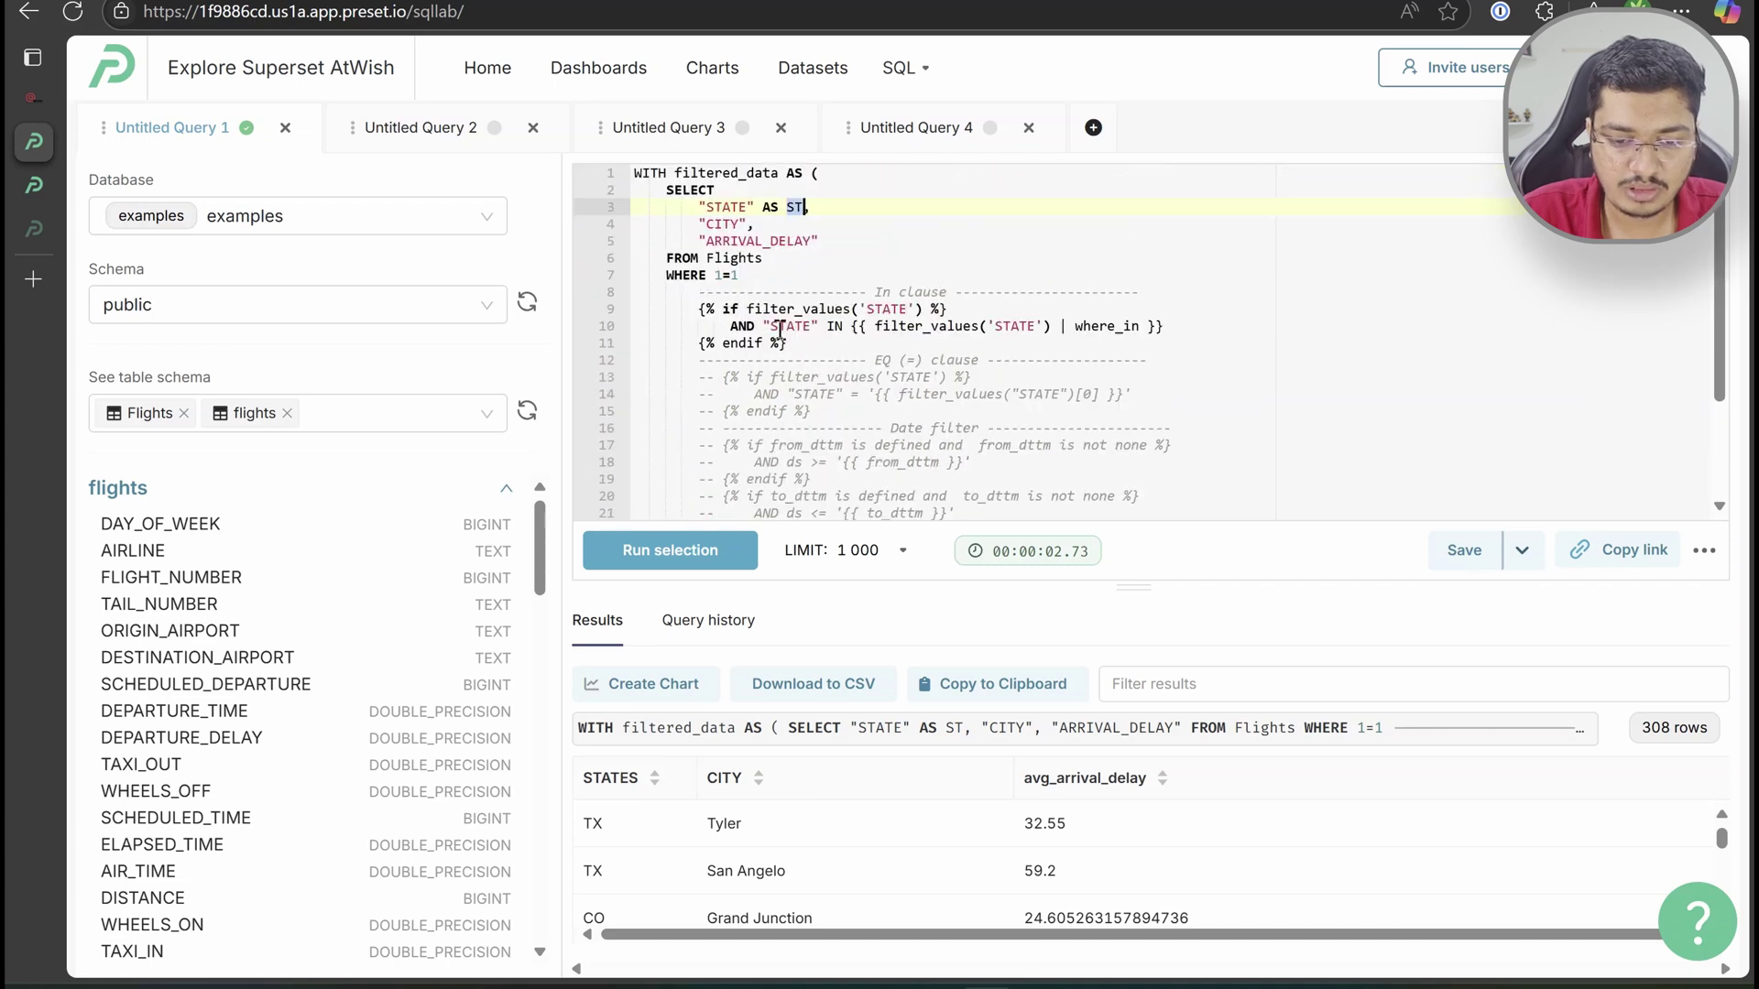
# Go over the filter_values if-block and the outer SELECT grouping by state and city with the STATES alias
pyautogui.moveTo(698, 309); pyautogui.dragTo(786, 342)
pyautogui.scroll(-3, 840, 344)
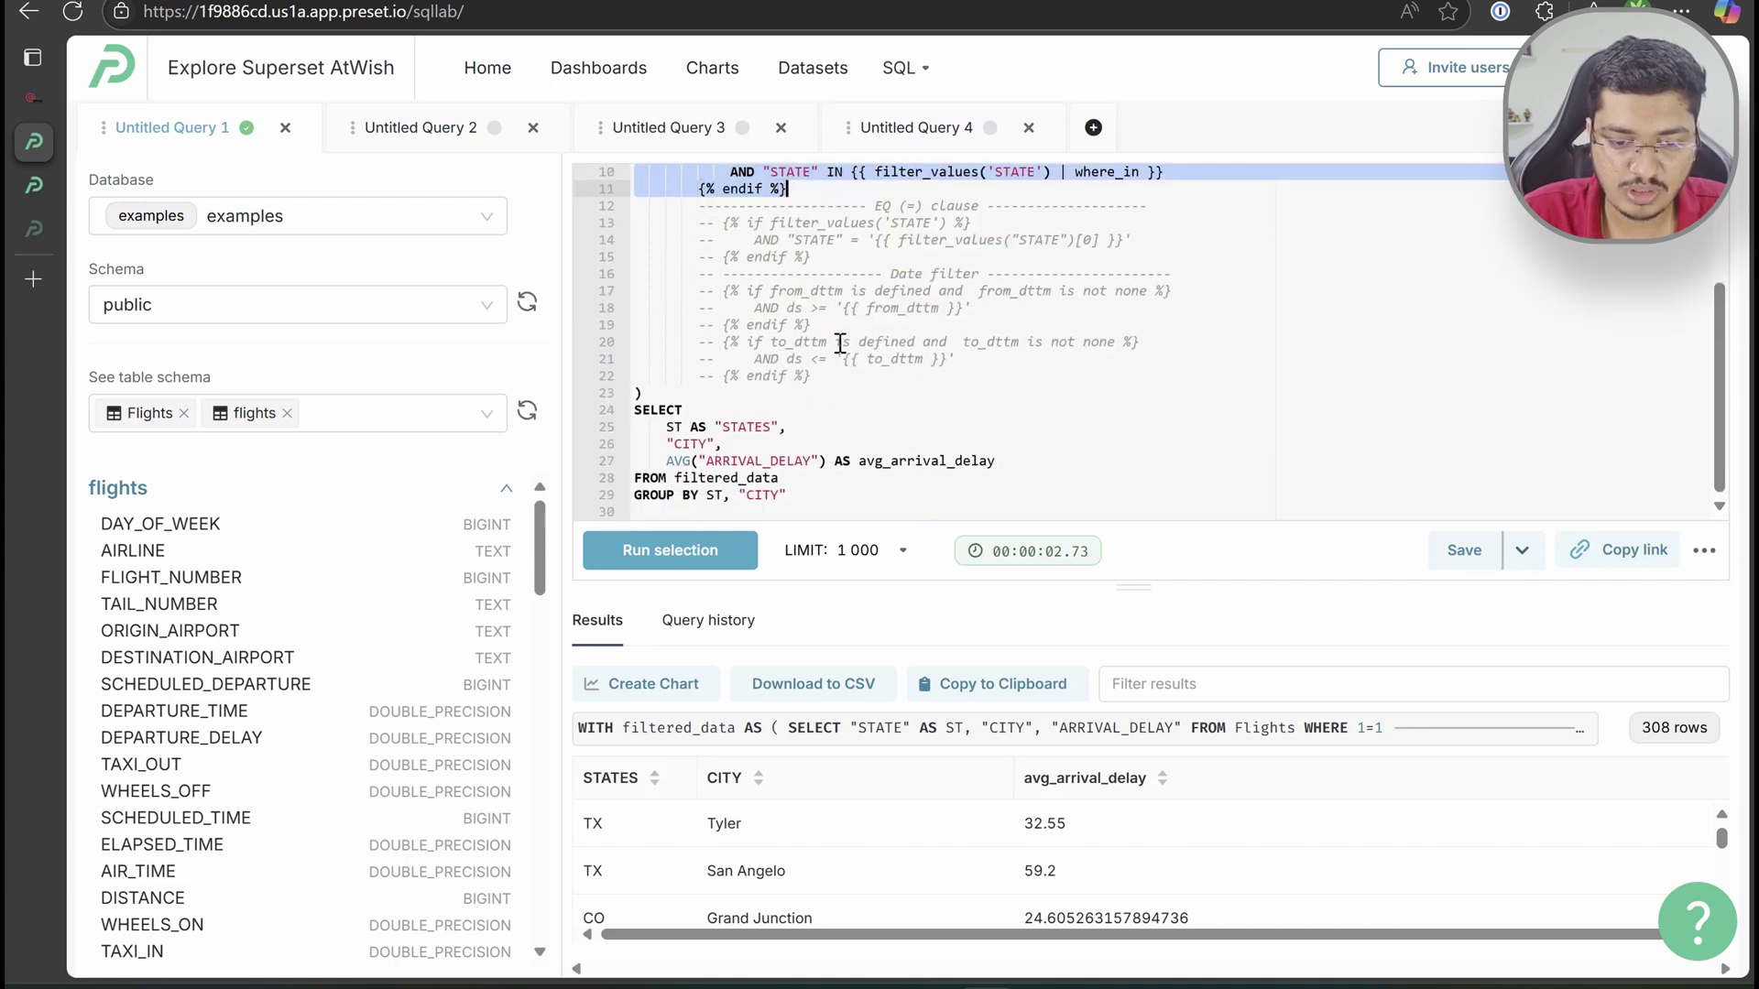
pyautogui.moveTo(814, 503); pyautogui.dragTo(634, 408)
pyautogui.click(813, 487)
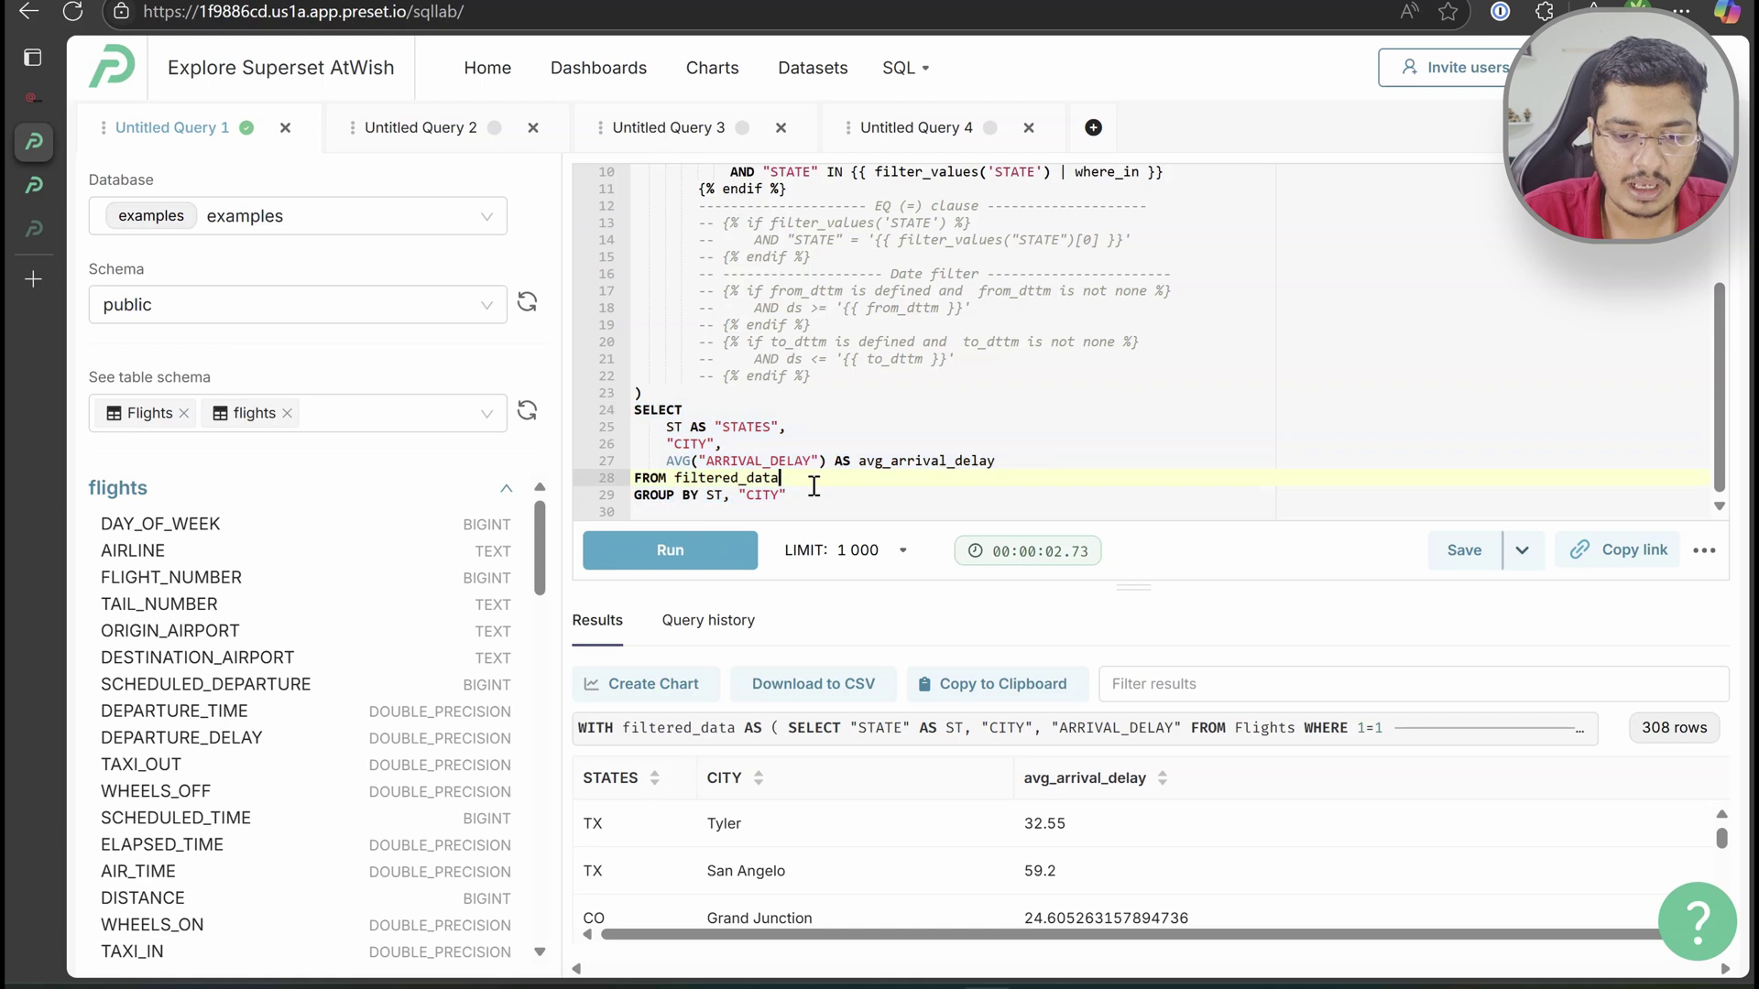
pyautogui.scroll(3, 813, 486)
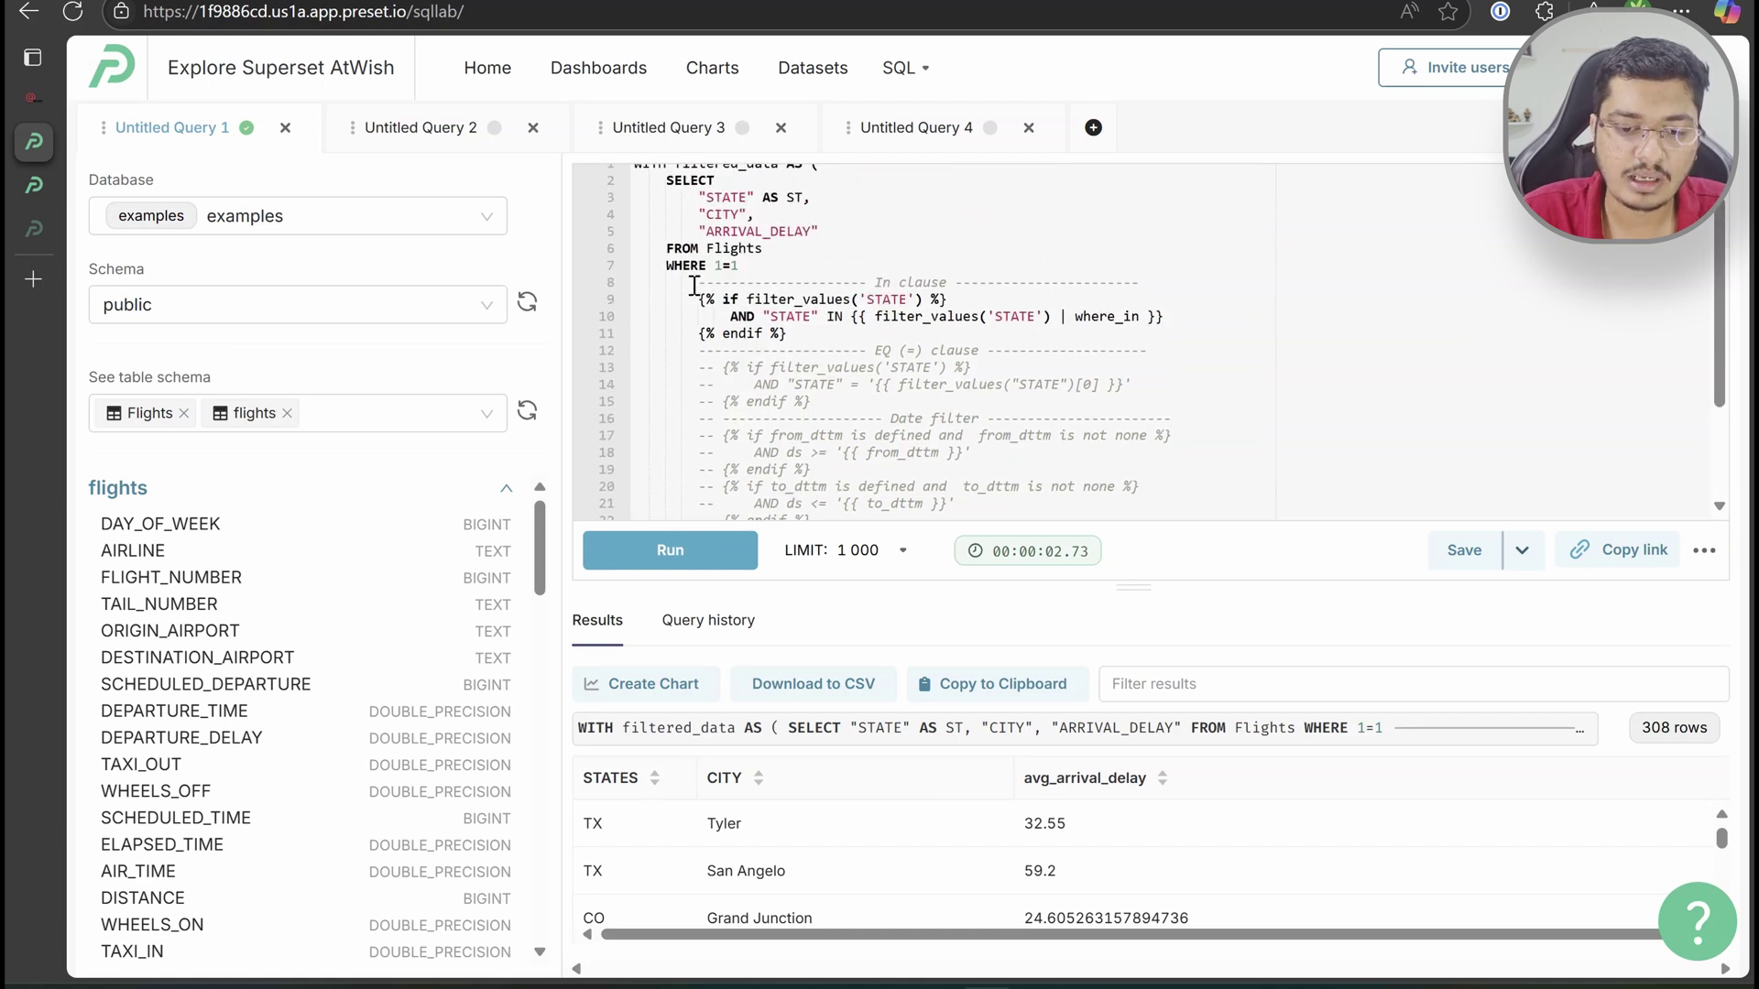
pyautogui.moveTo(700, 303); pyautogui.dragTo(827, 342)
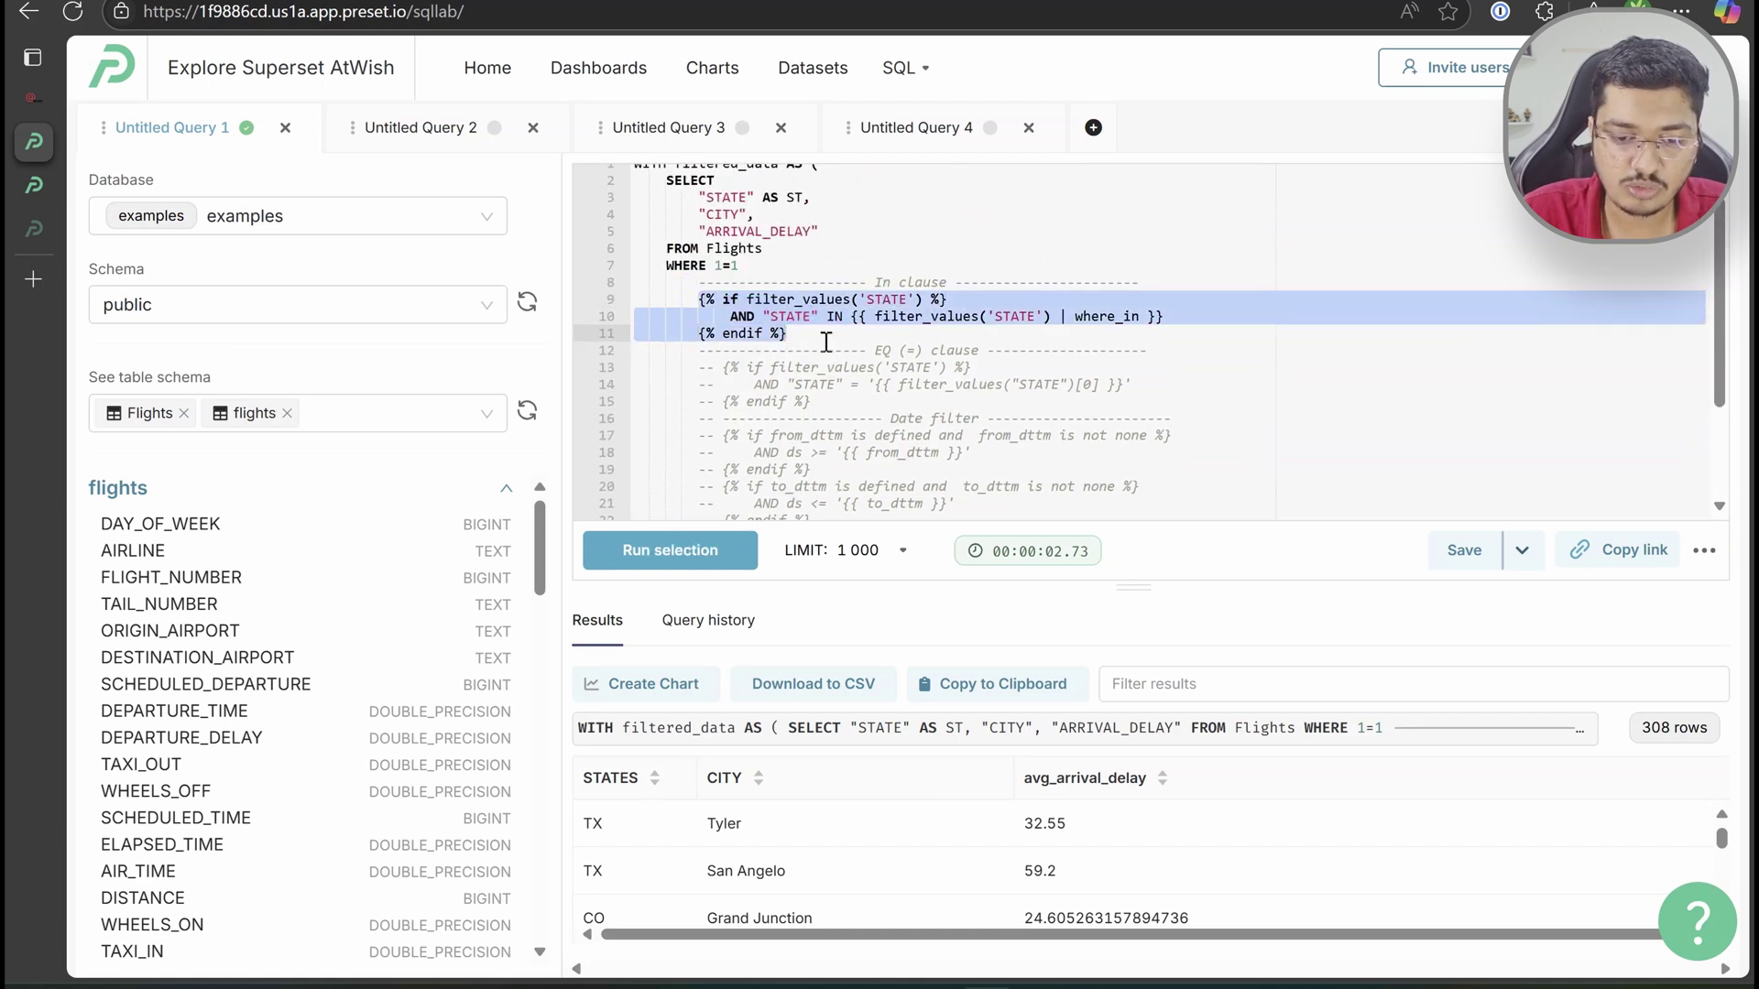
pyautogui.scroll(-3, 869, 348)
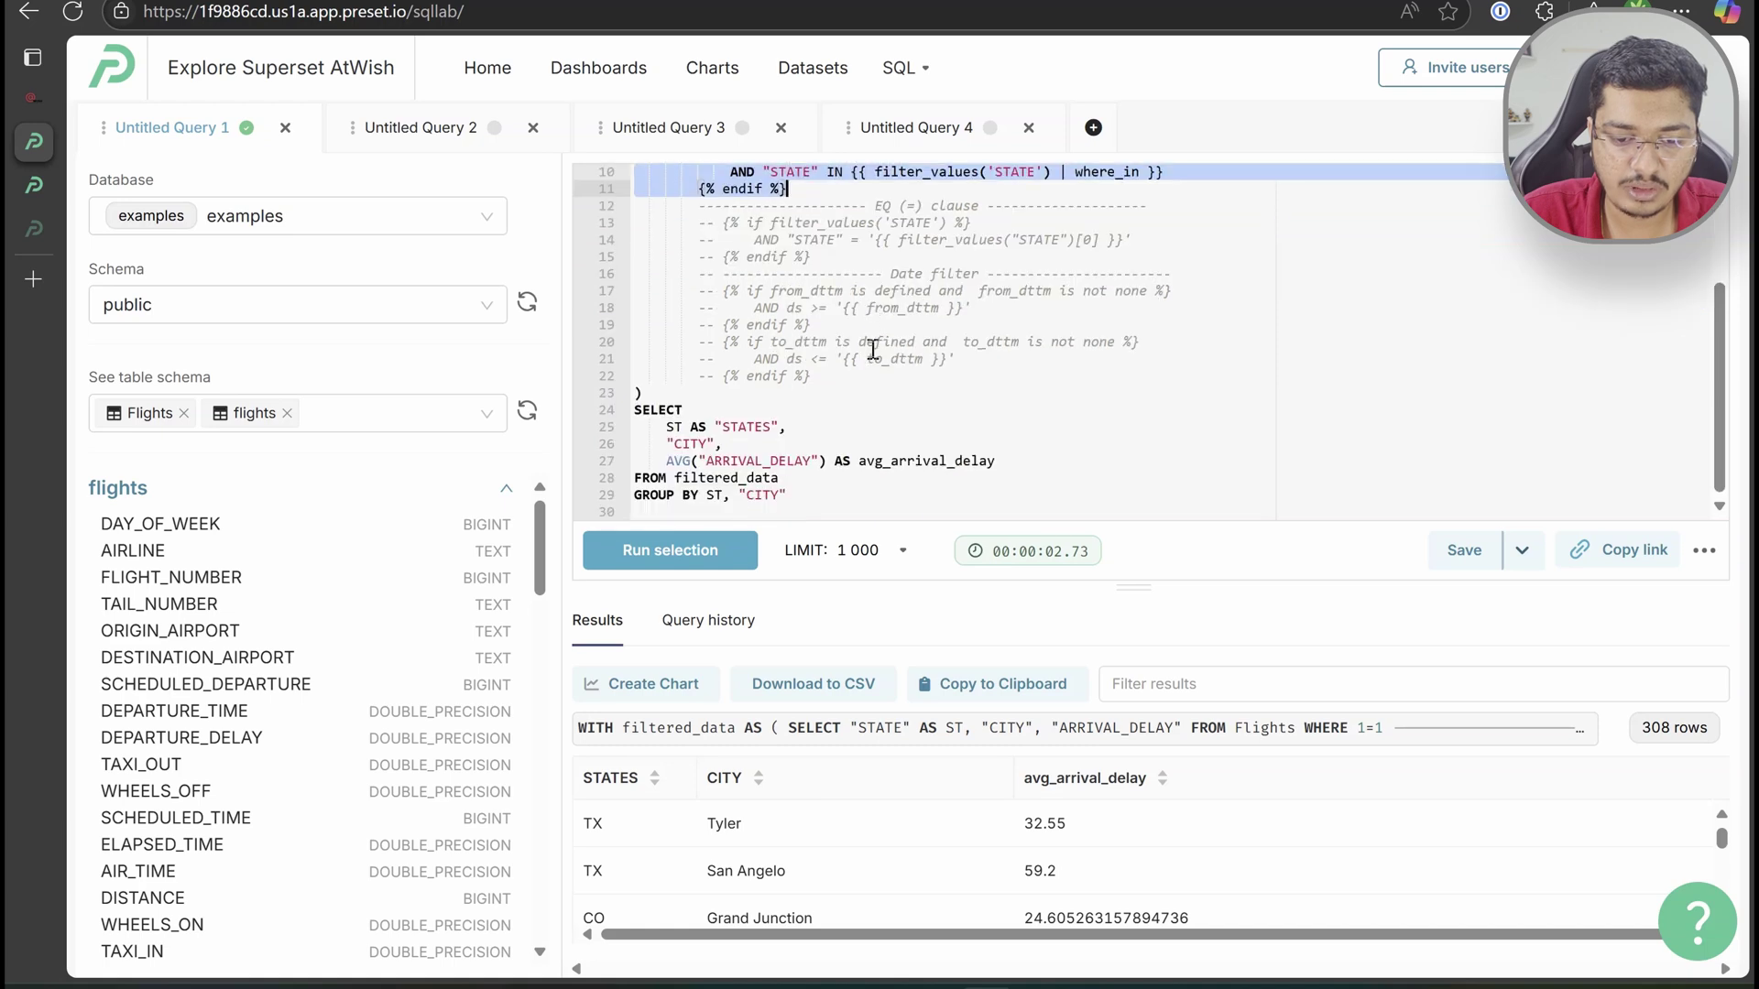
pyautogui.moveTo(811, 497); pyautogui.dragTo(614, 410)
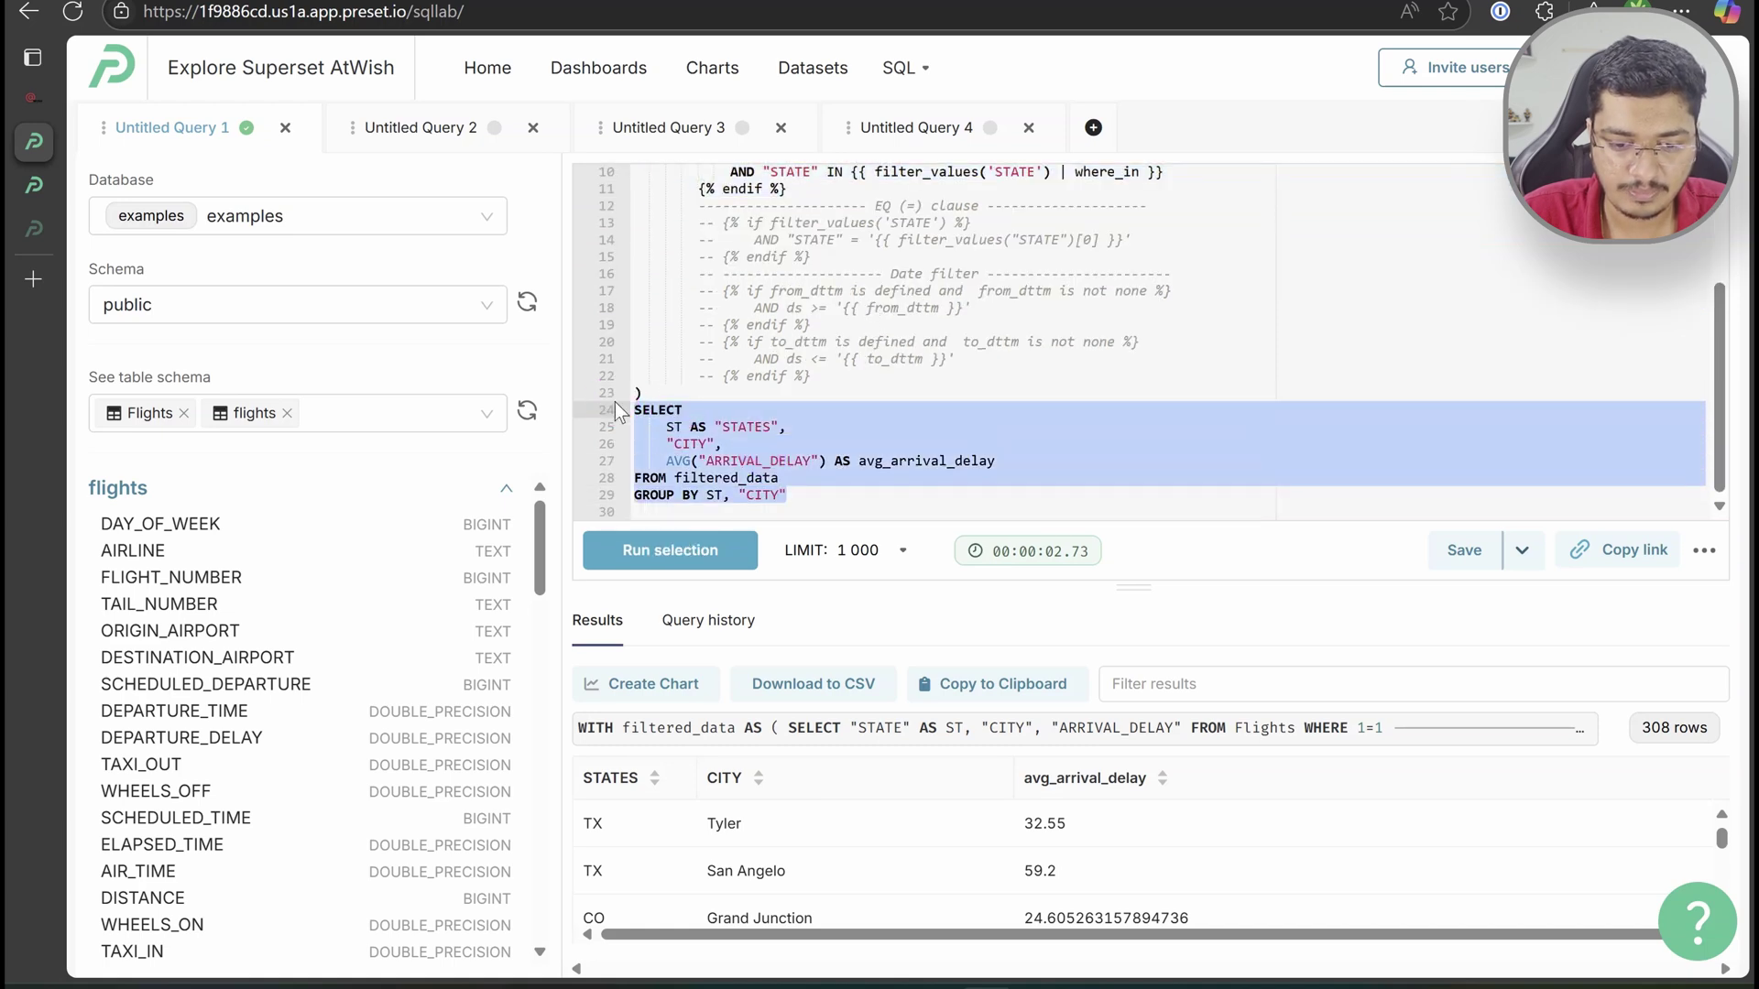
pyautogui.scroll(3, 772, 423)
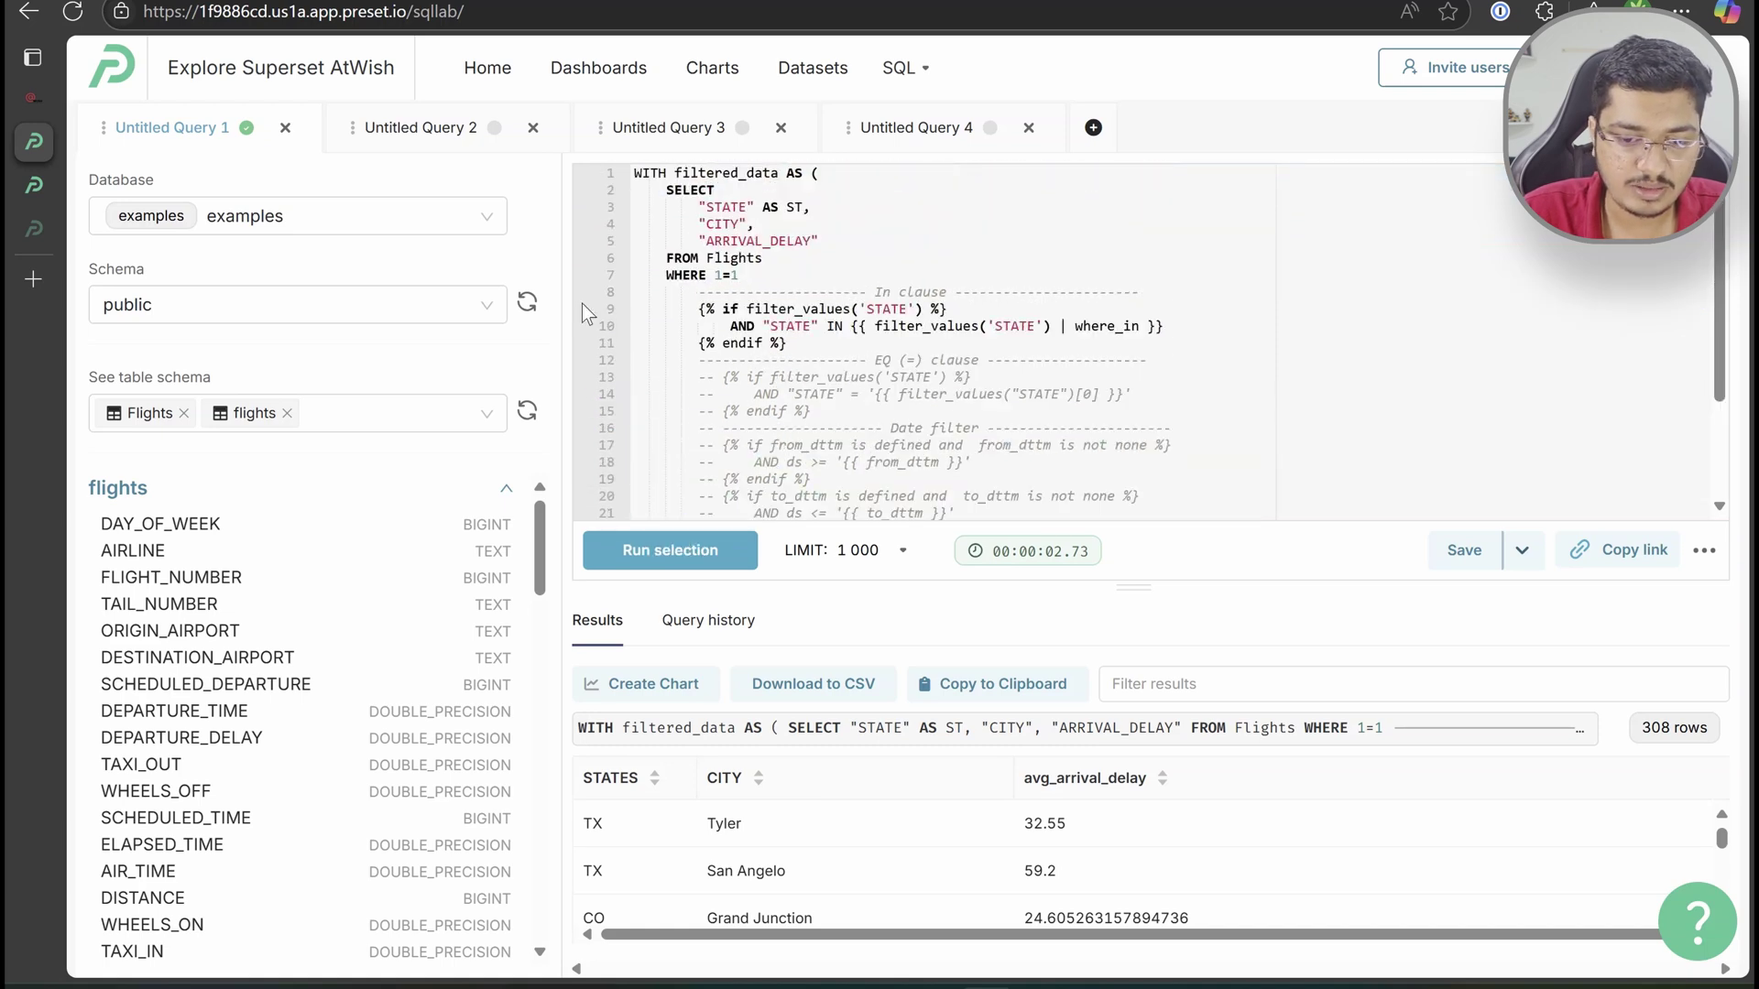
pyautogui.scroll(-3, 802, 384)
pyautogui.doubleClick(744, 427)
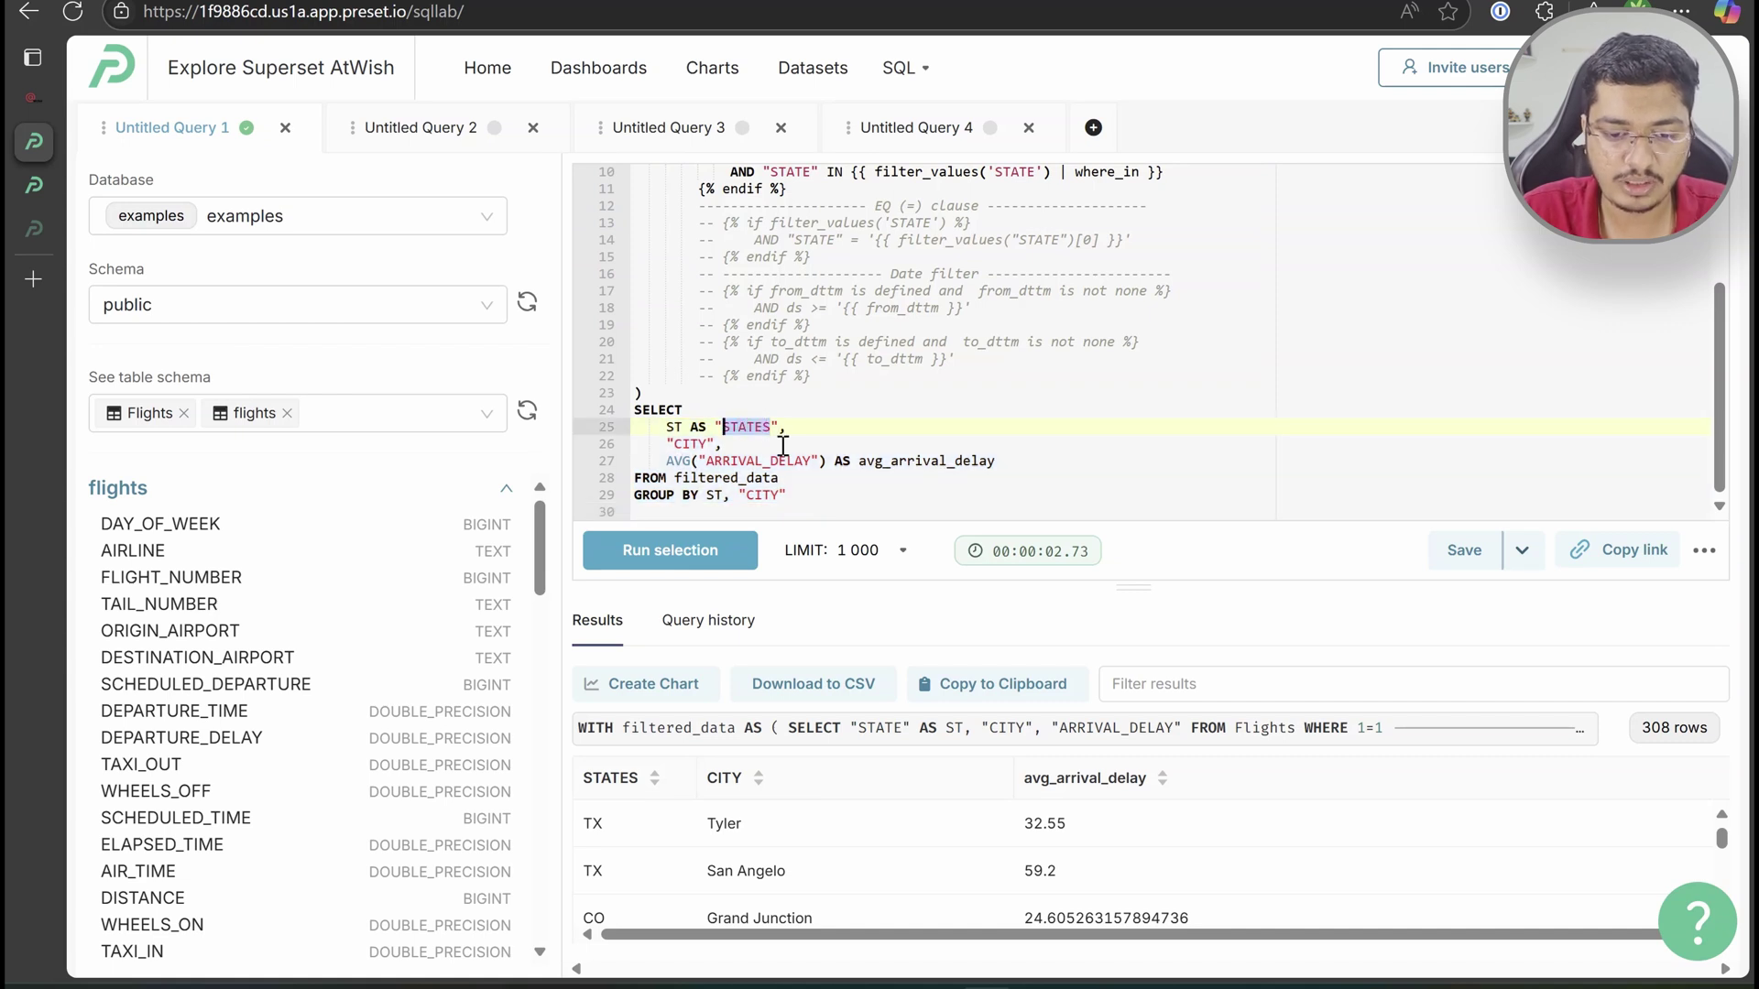
pyautogui.doubleClick(765, 428)
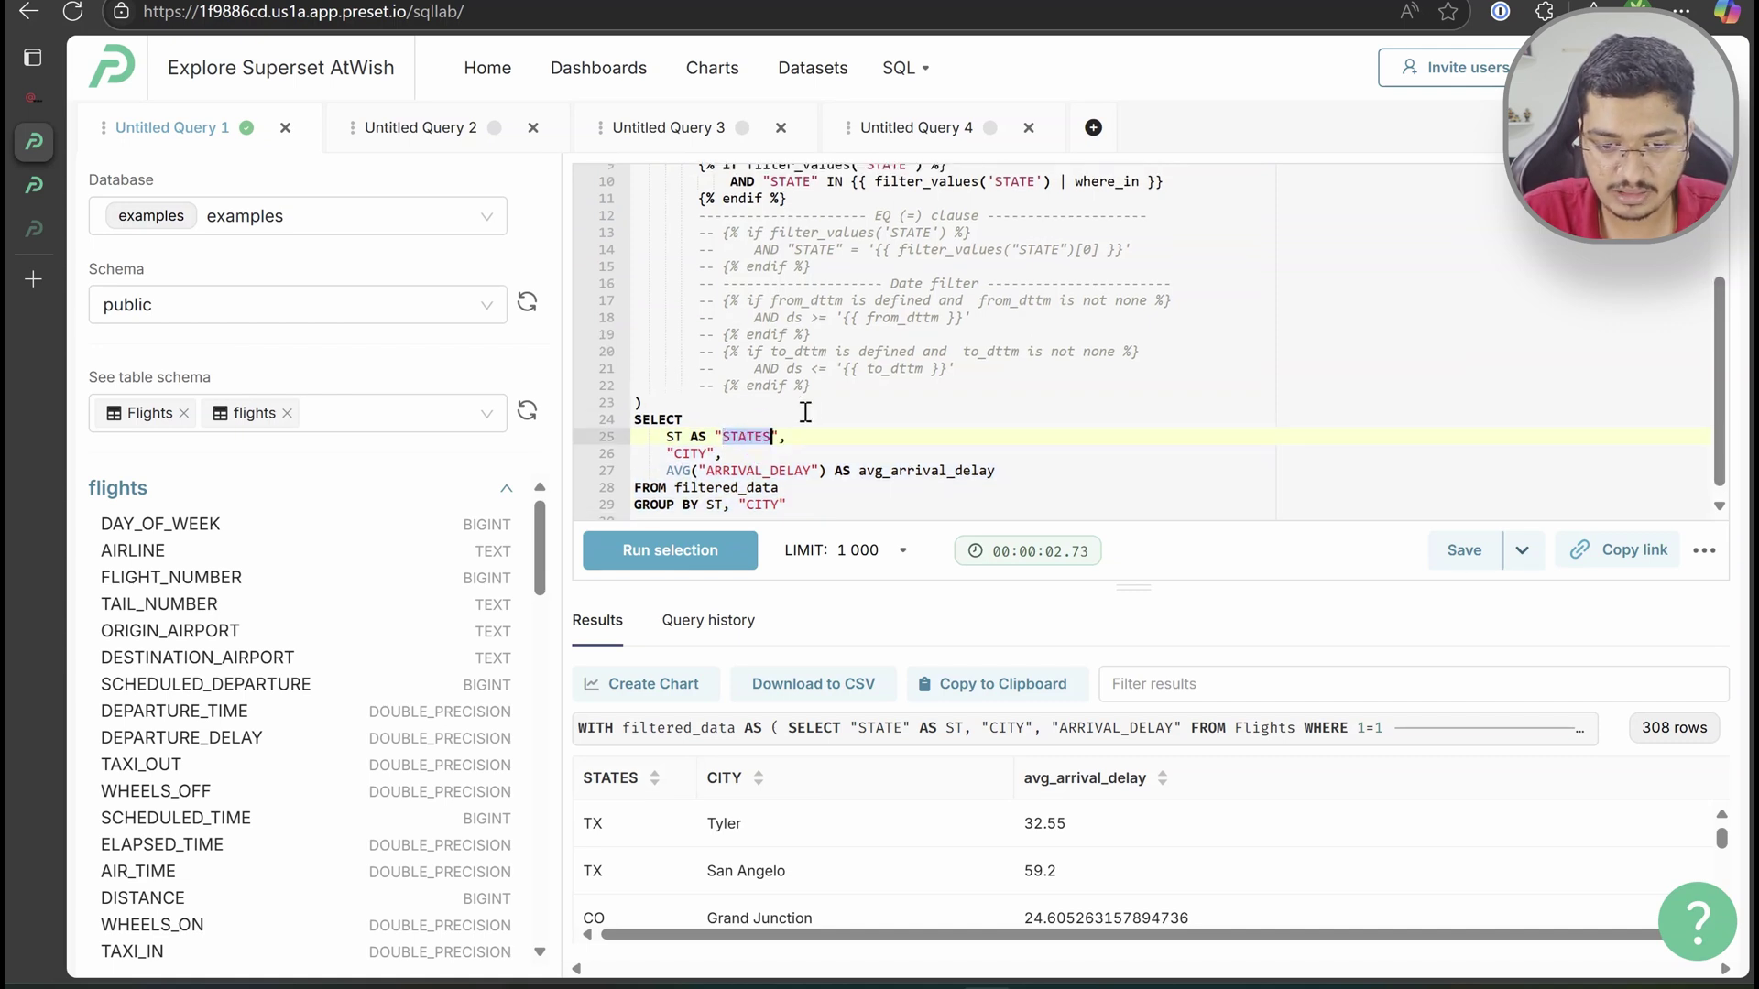
pyautogui.scroll(1, 812, 406)
pyautogui.scroll(2, 824, 385)
# Select the entire filtered_data query with Ctrl+A and go to the Datasets list
pyautogui.click(870, 268)
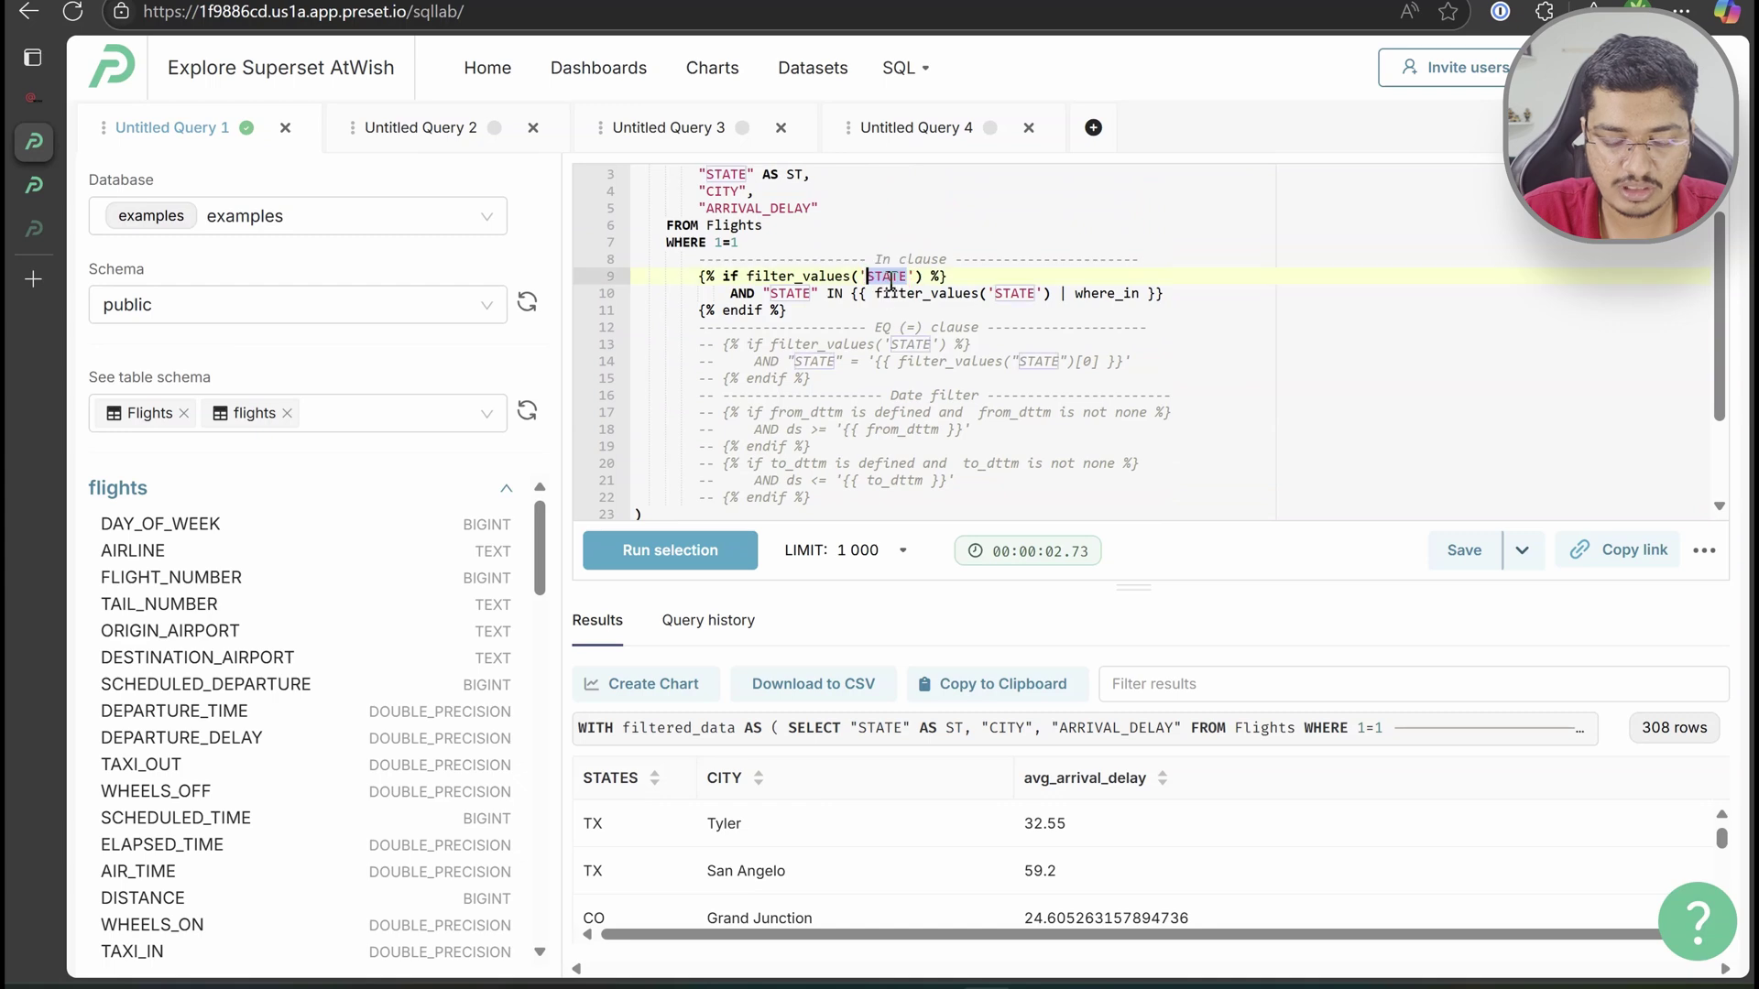
pyautogui.scroll(-1, 925, 346)
pyautogui.scroll(-1, 917, 353)
pyautogui.click(789, 503)
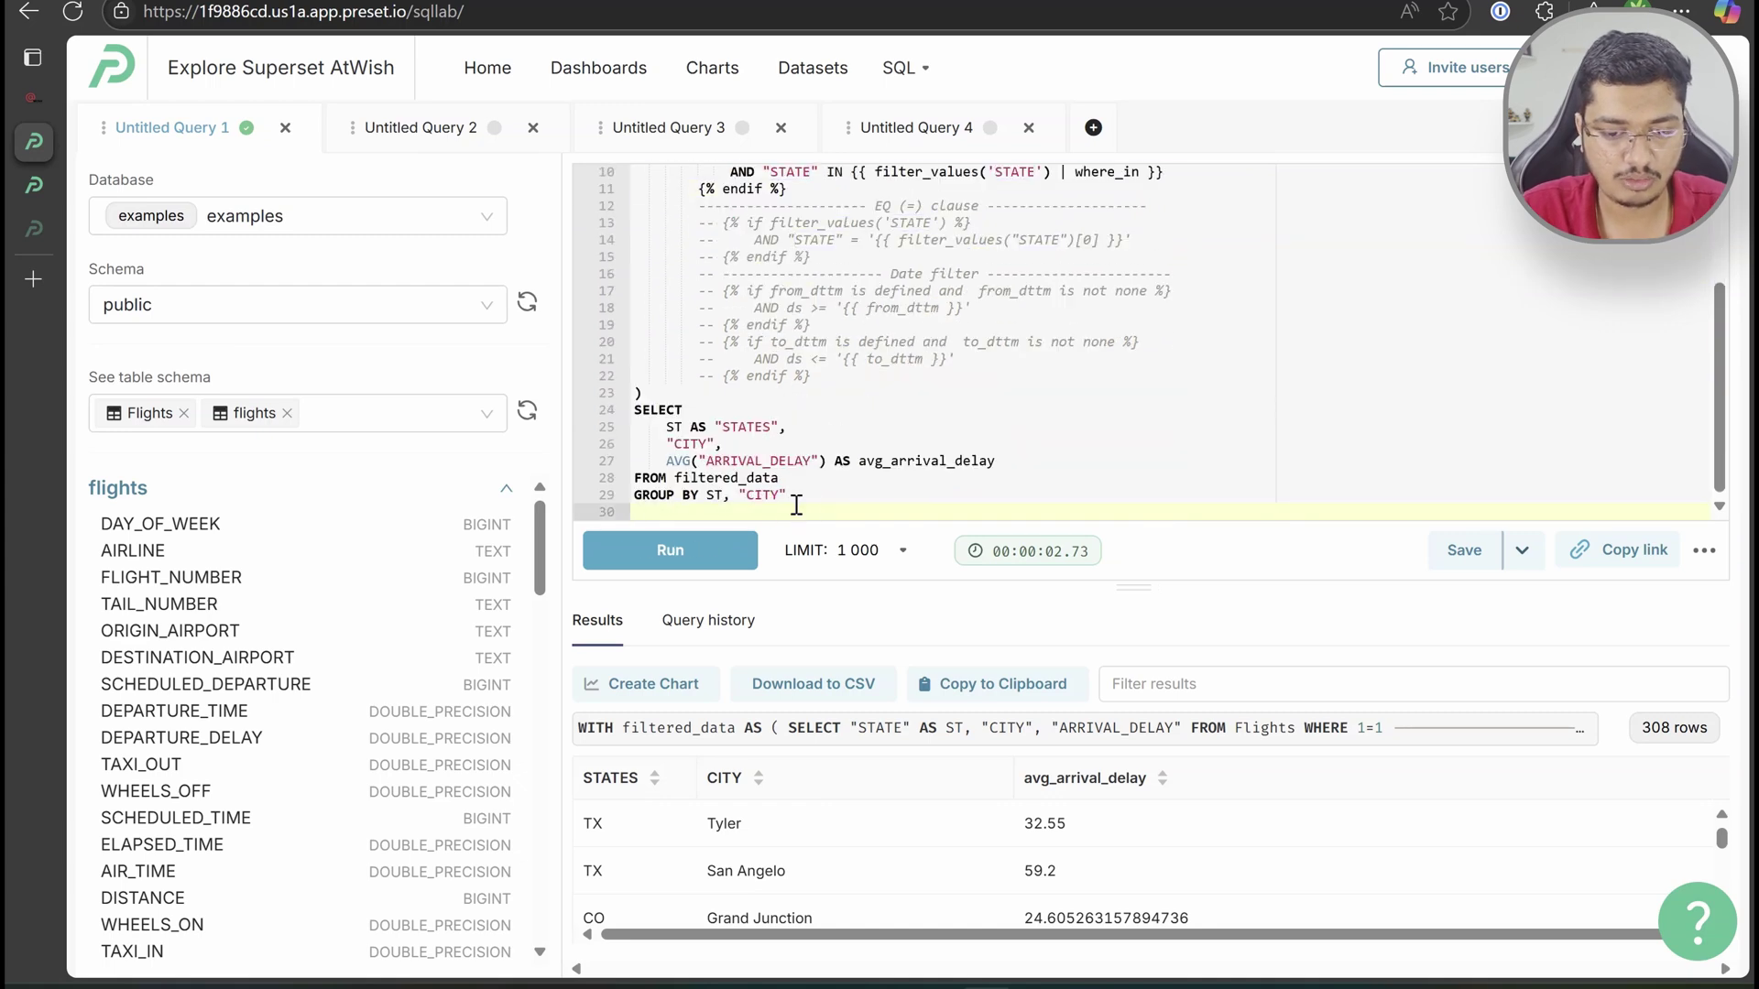
pyautogui.hotkey('ctrl', 'a')
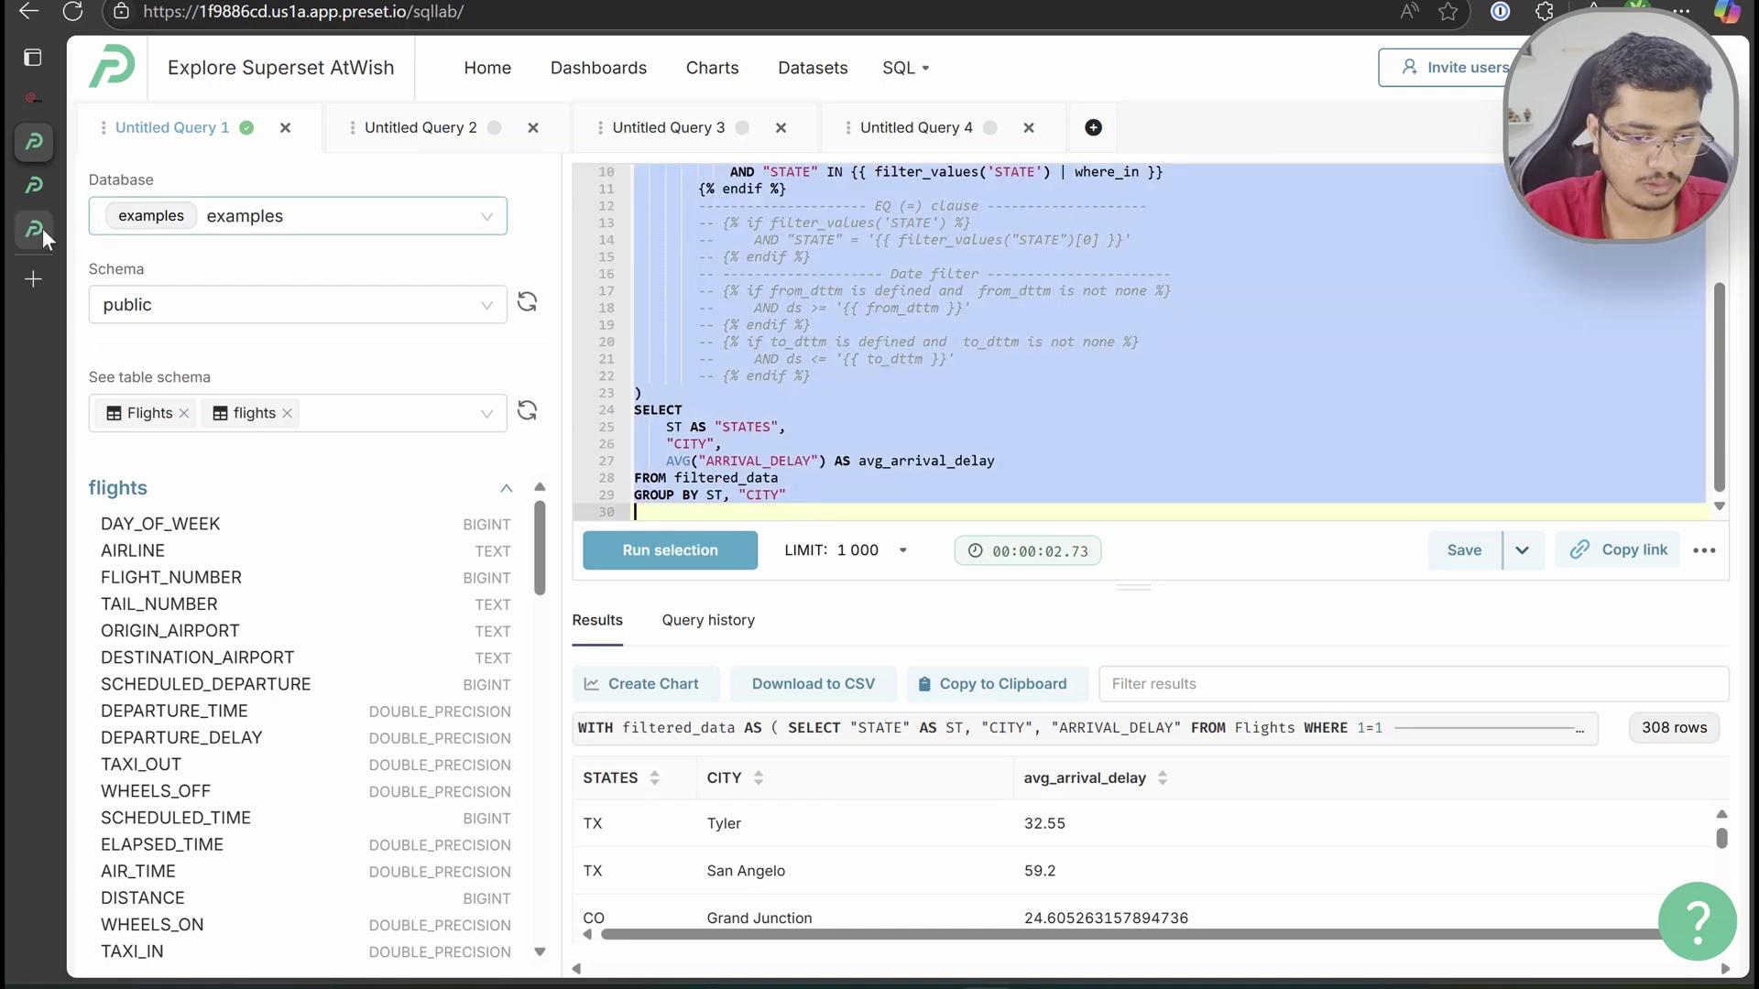
pyautogui.click(42, 189)
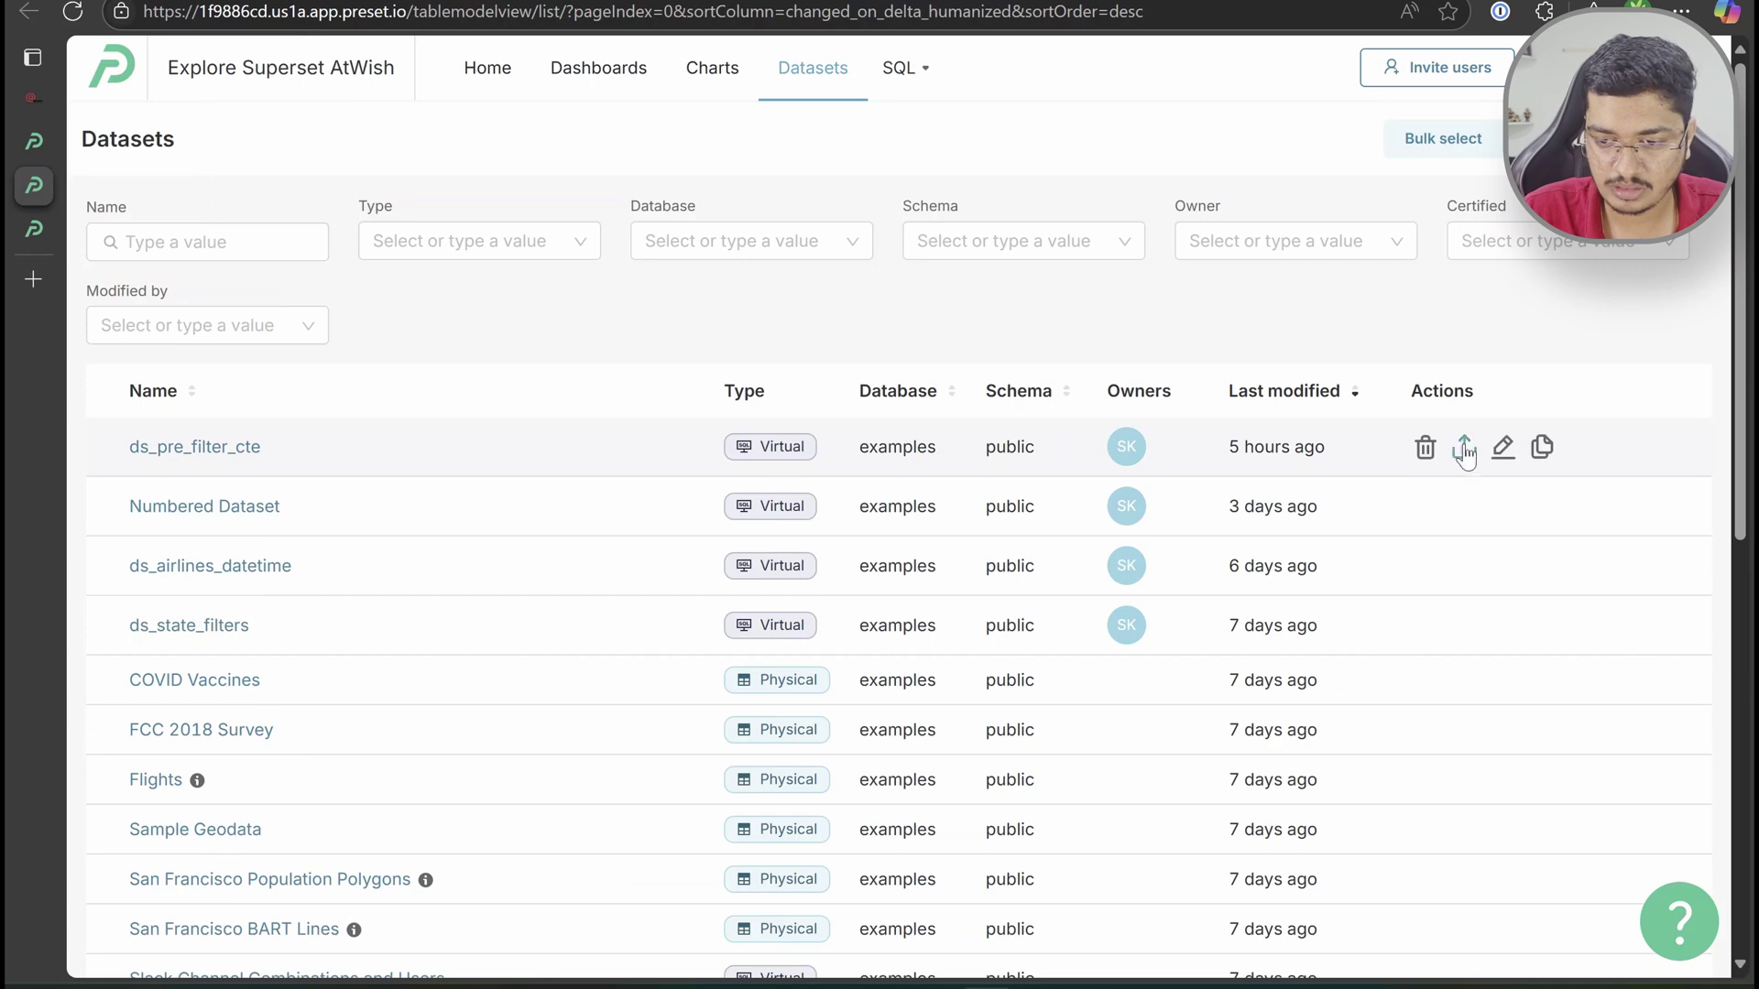
# Replace the ds_pre_filter_cte dataset's SQL with the copied In-clause CTE query
pyautogui.click(1503, 446)
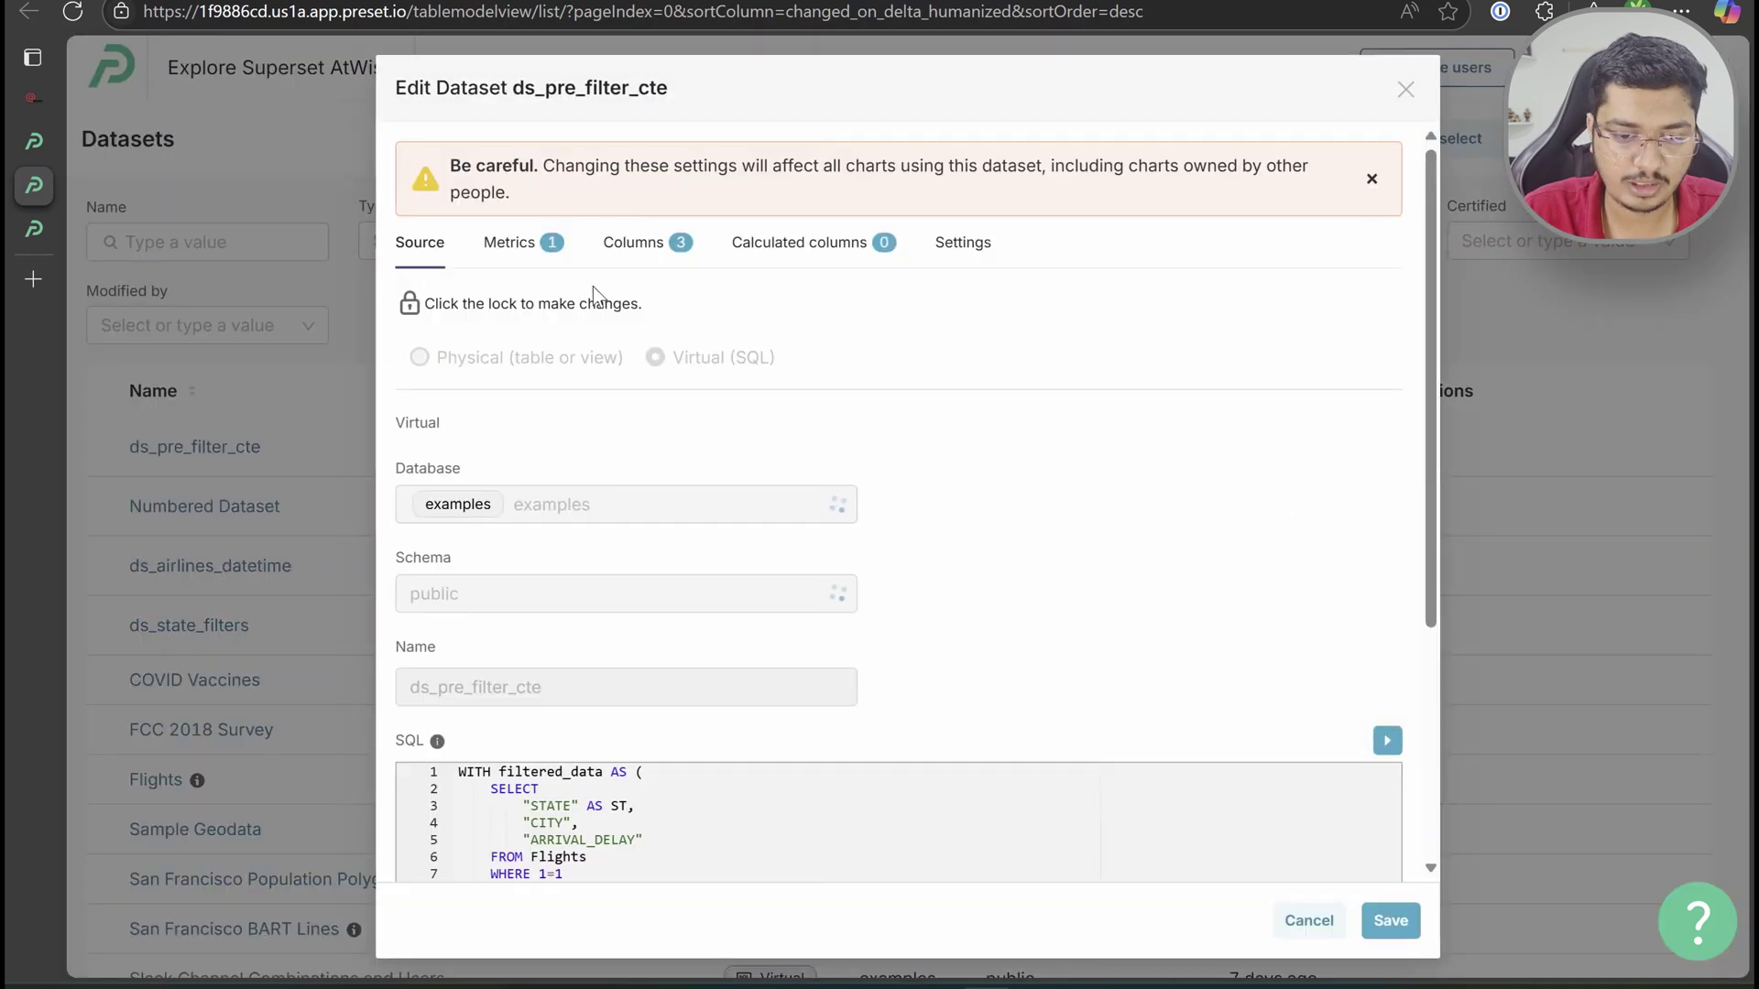
pyautogui.click(417, 302)
pyautogui.scroll(-4, 891, 523)
pyautogui.click(758, 667)
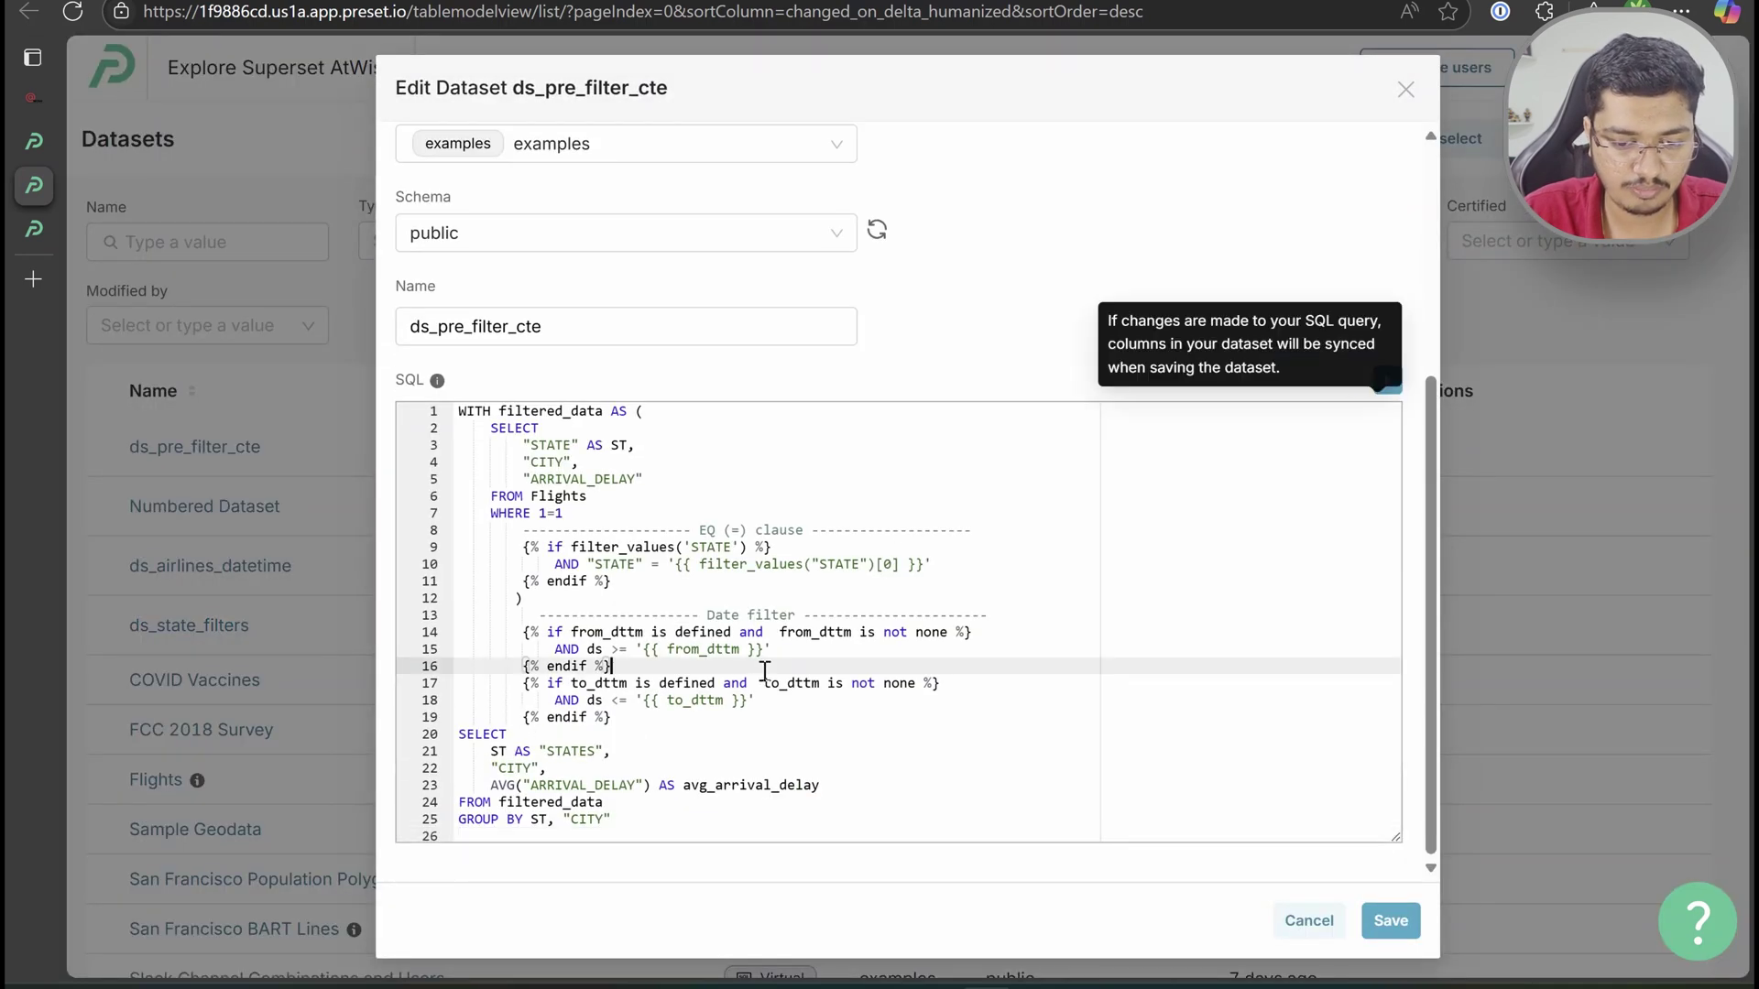
pyautogui.hotkey('ctrl', 'a')
pyautogui.hotkey('ctrl', 'v')
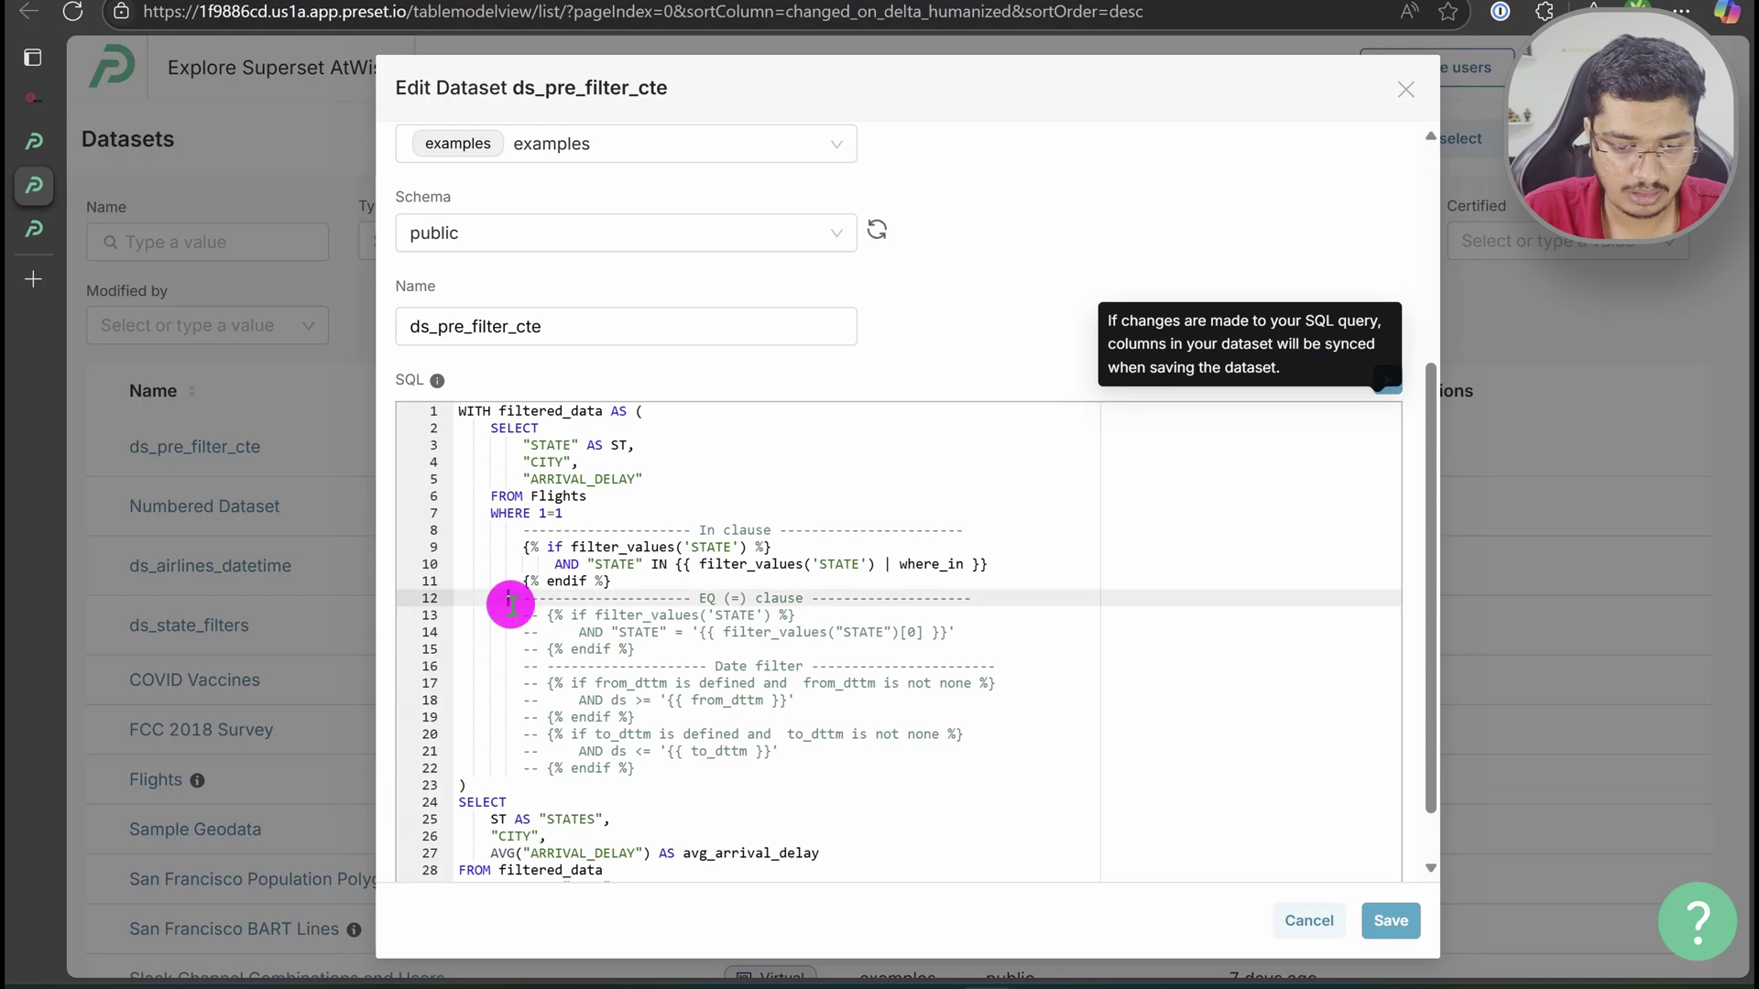
# Delete the commented-out EQ and date filter lines and save the dataset
pyautogui.moveTo(503, 598); pyautogui.dragTo(730, 769)
pyautogui.press('BackSpace')
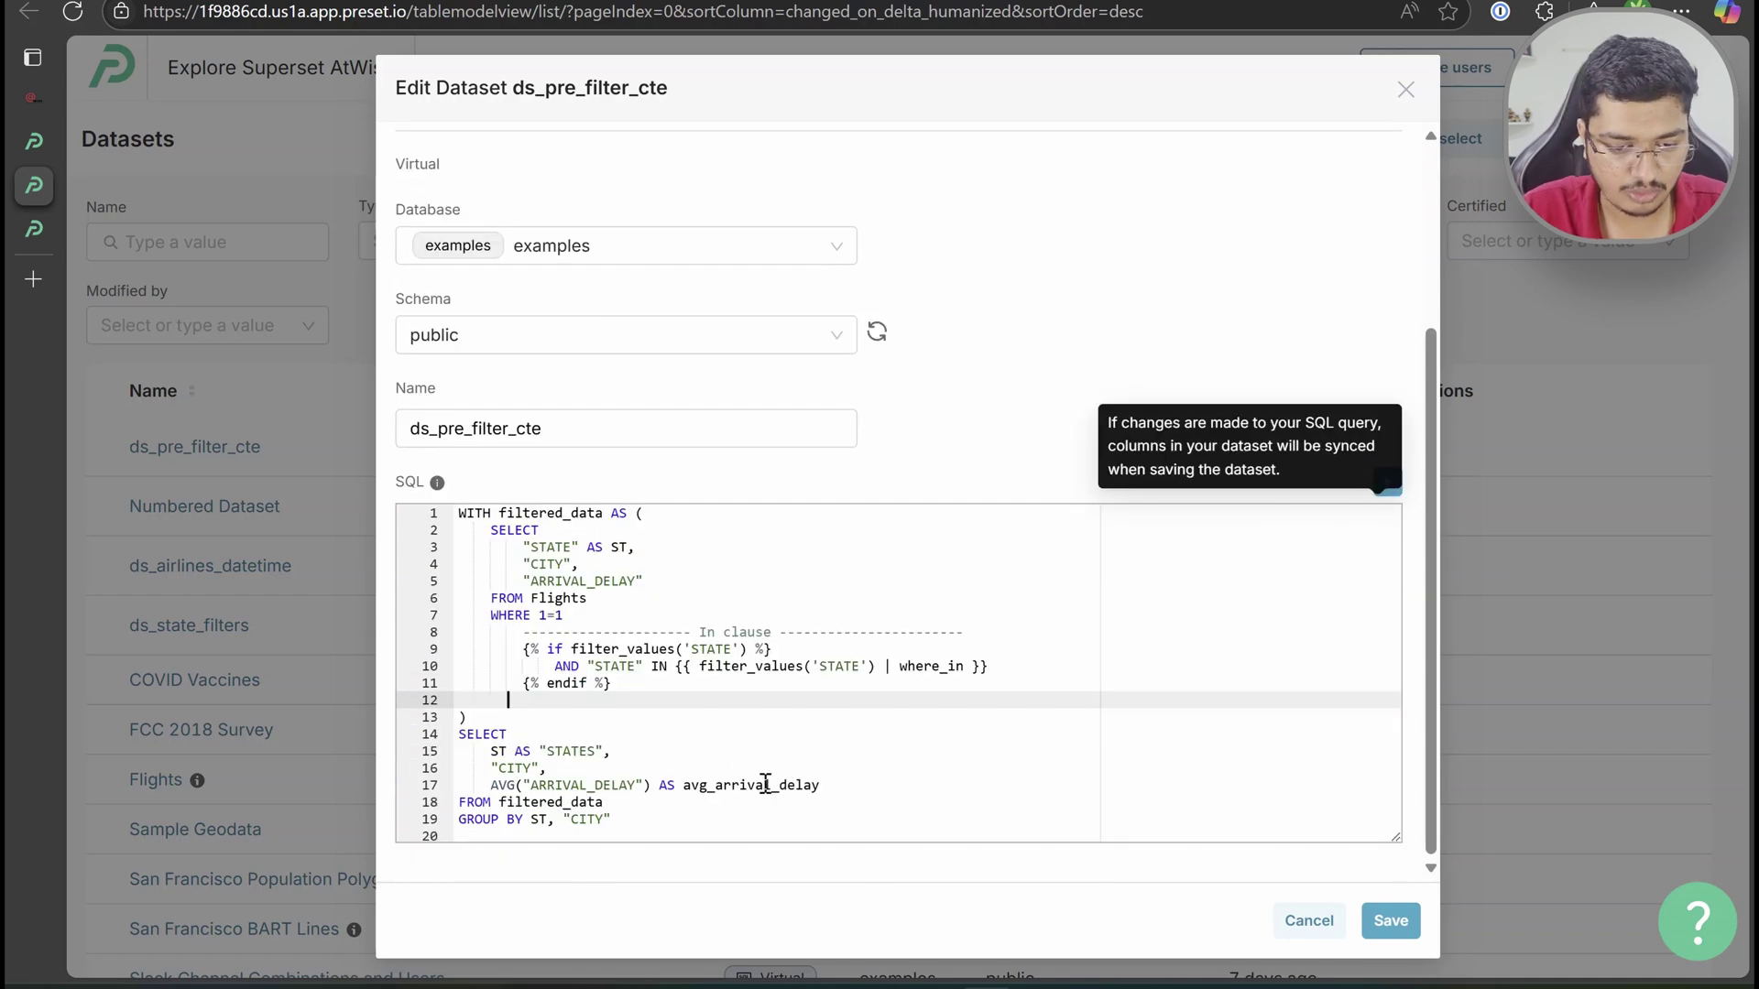
pyautogui.click(1414, 927)
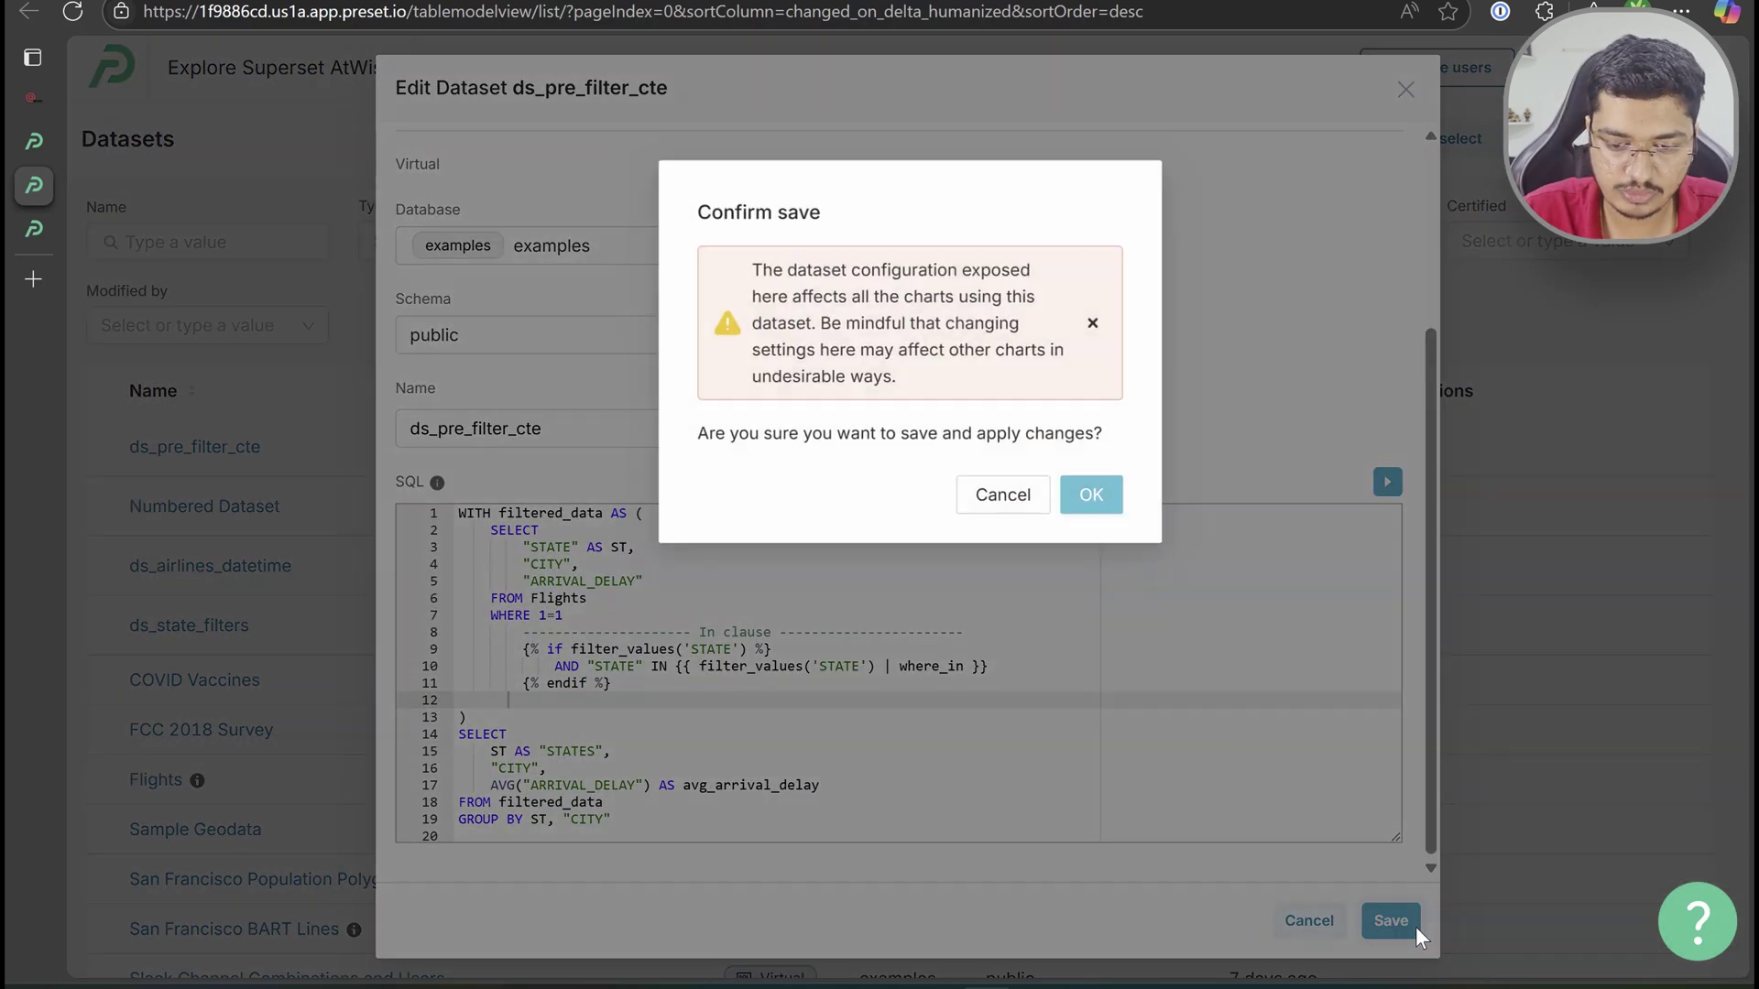
pyautogui.click(1080, 495)
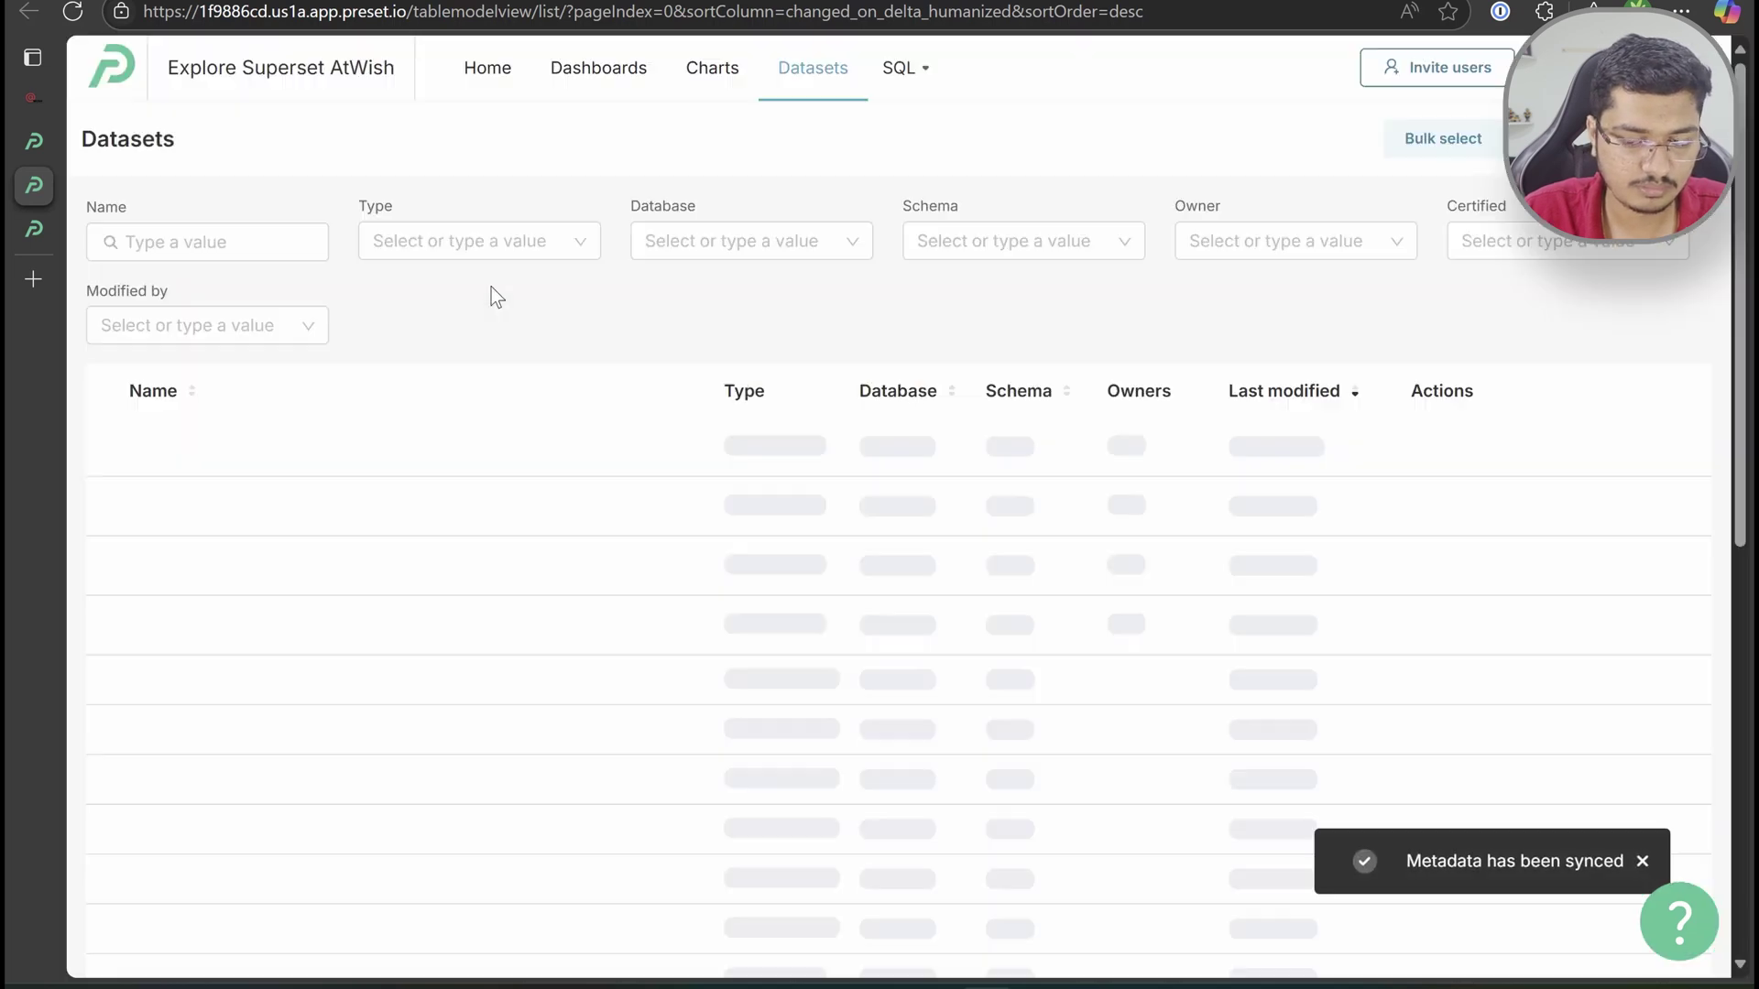
pyautogui.click(30, 235)
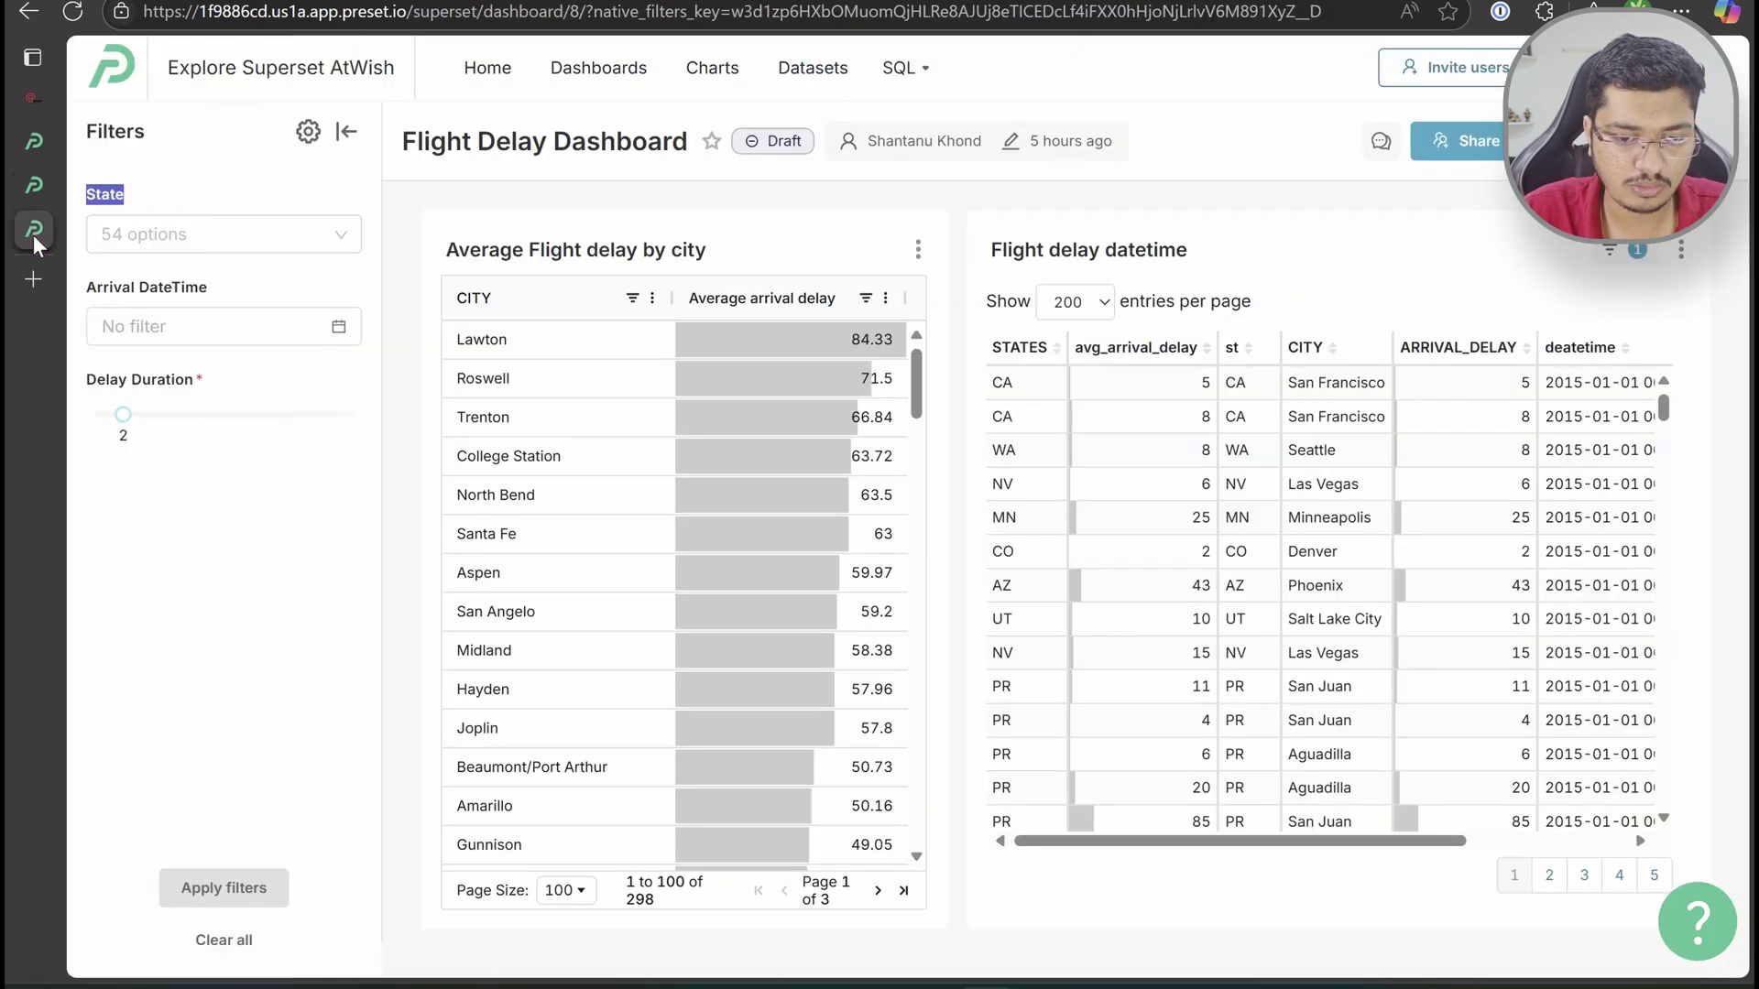
# Reload the dashboard and turn on 'Can select multiple values' for the State filter
pyautogui.click(72, 11)
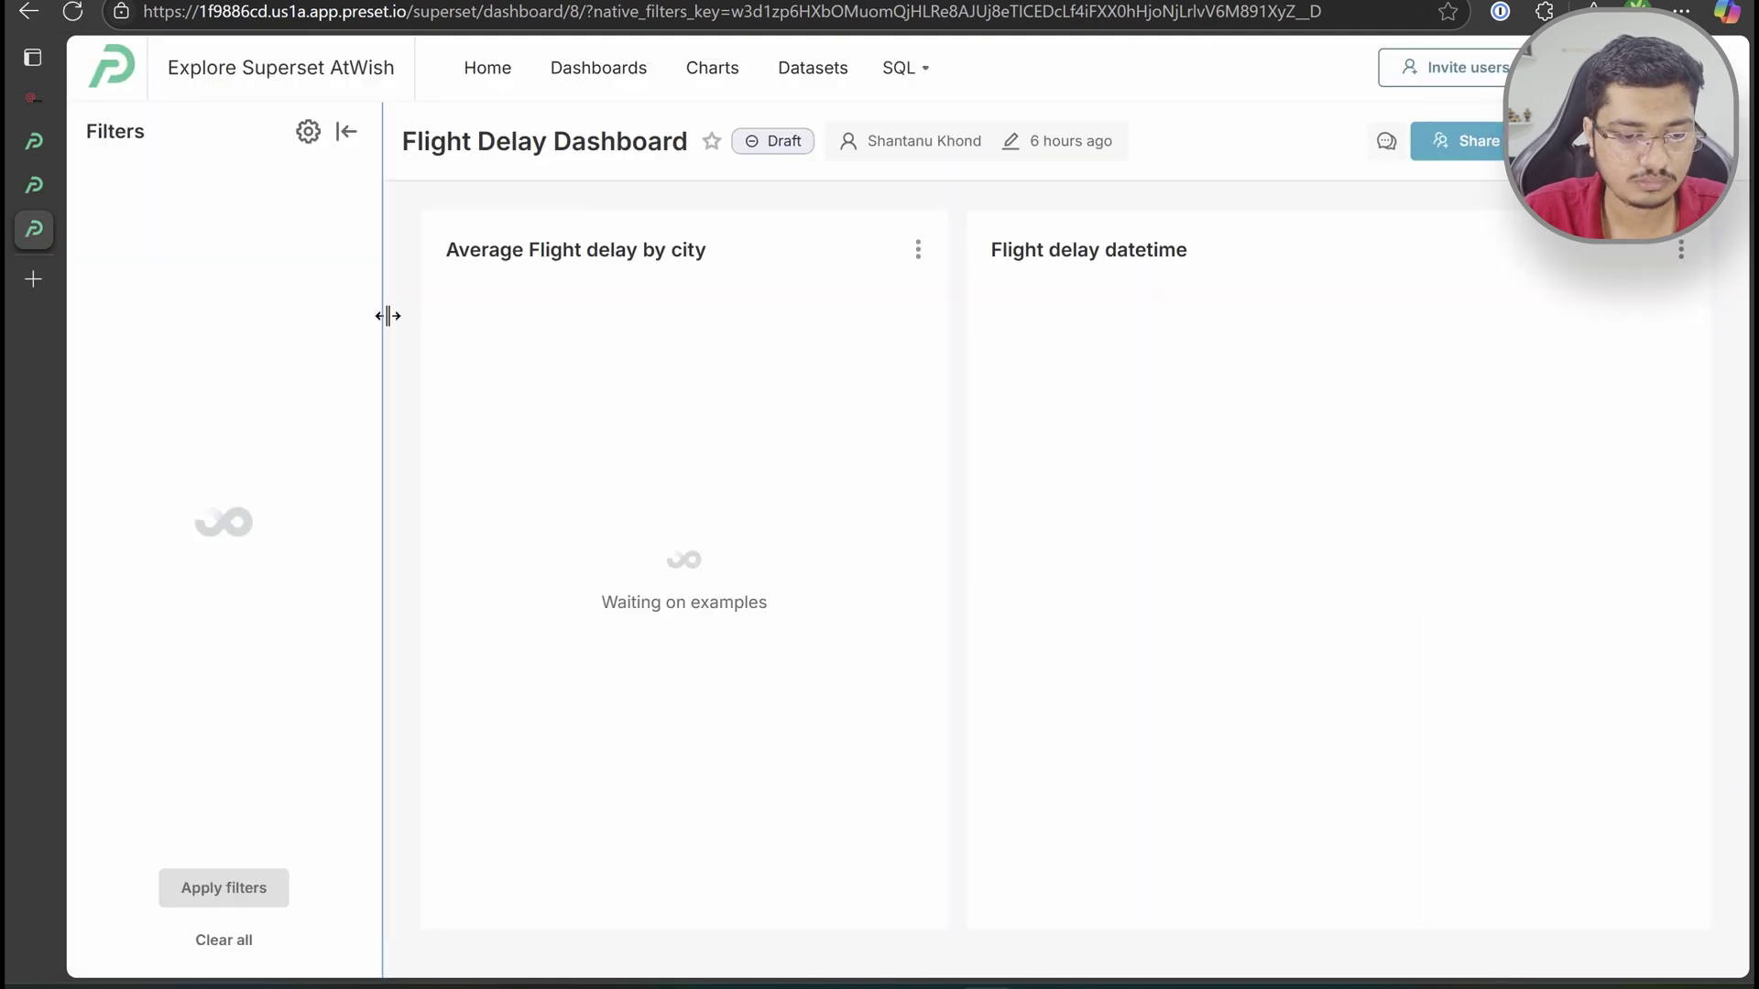
pyautogui.click(258, 235)
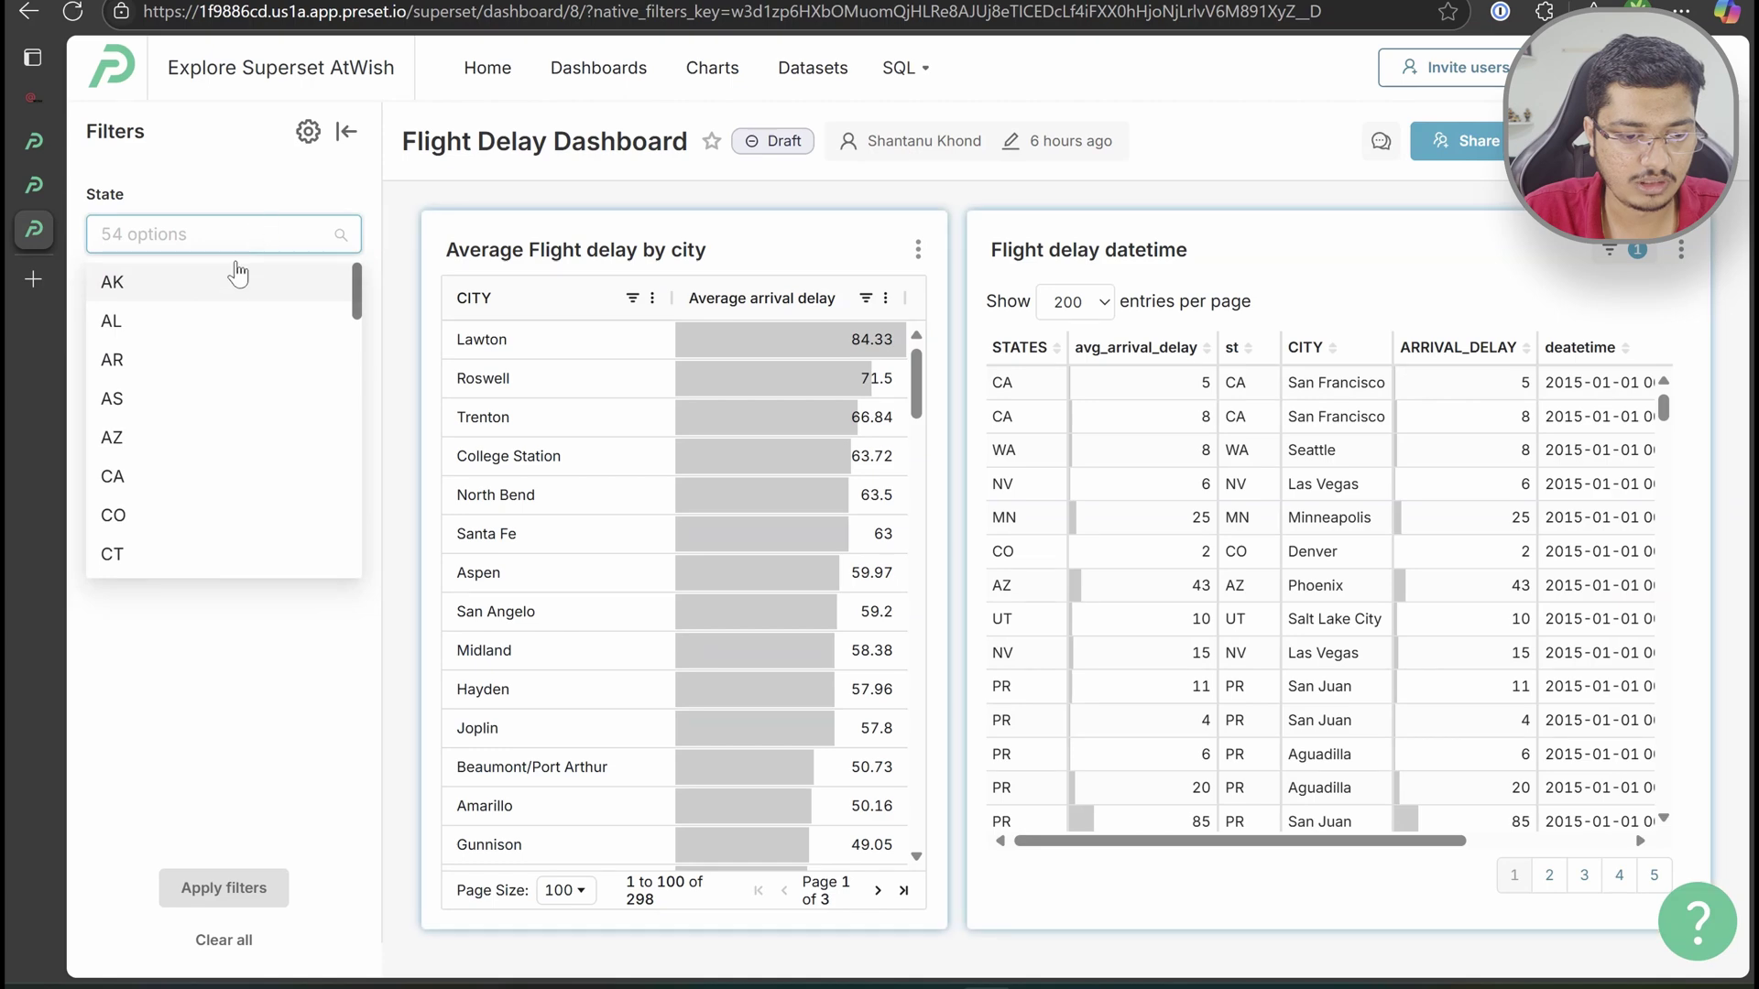
pyautogui.click(308, 131)
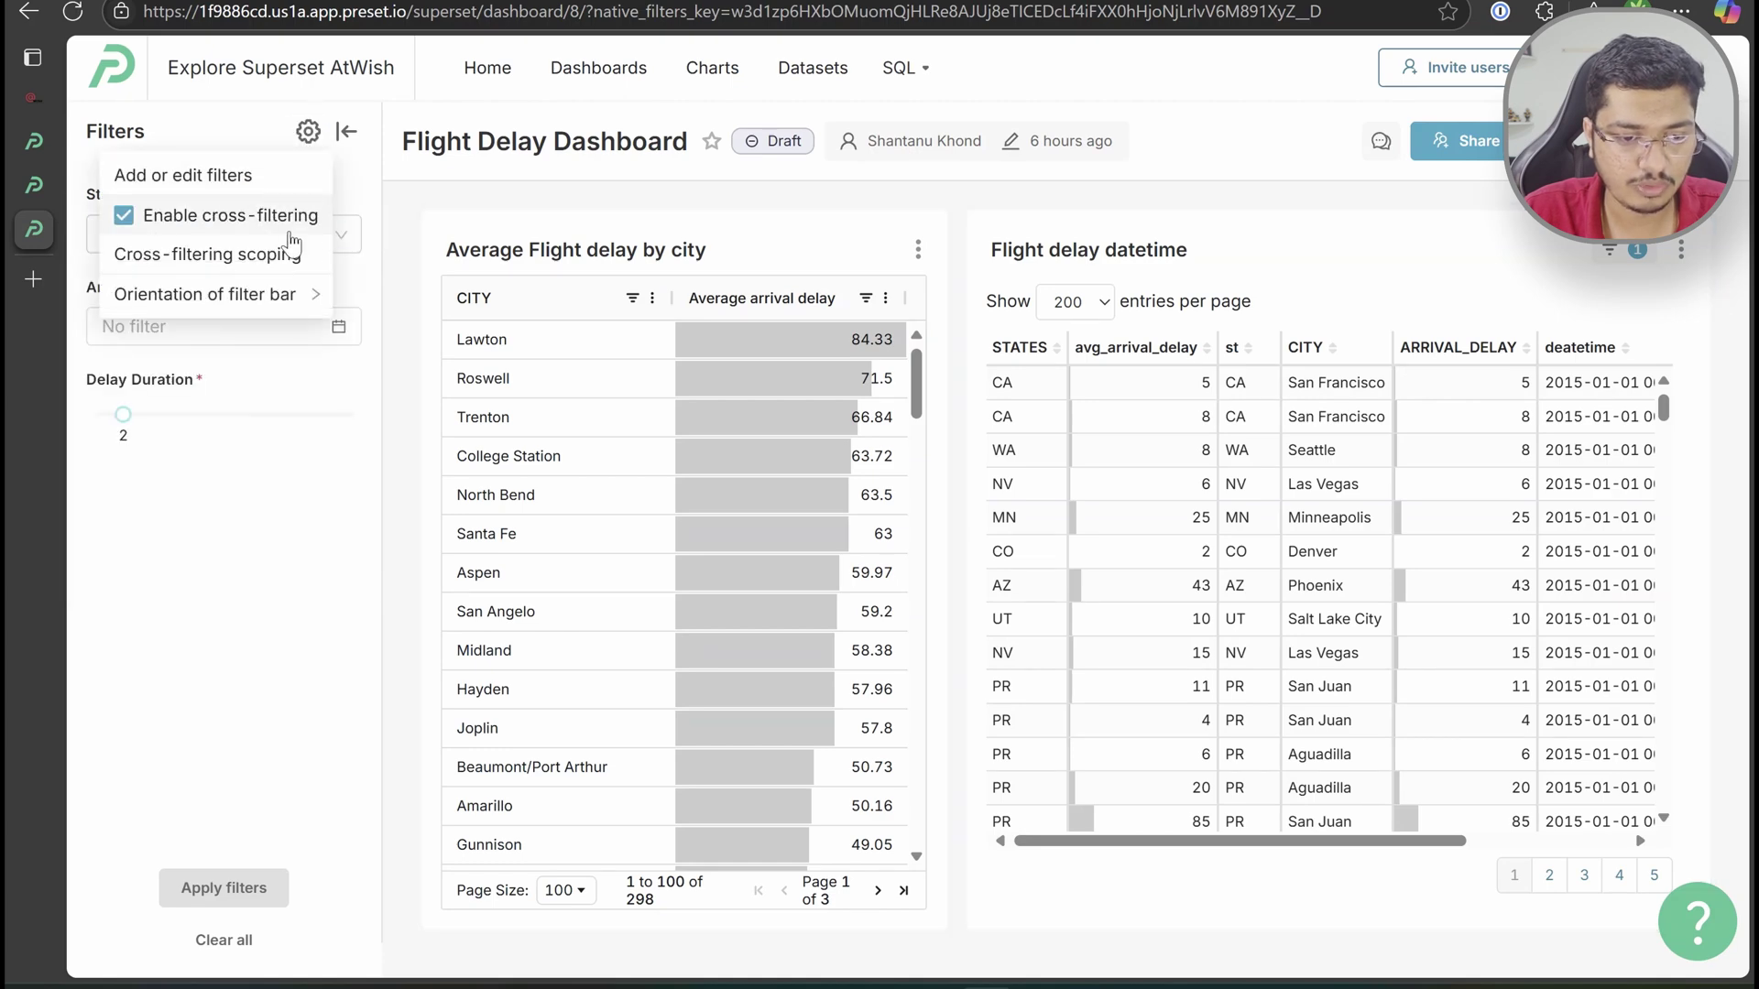
pyautogui.click(253, 175)
pyautogui.scroll(-3, 882, 547)
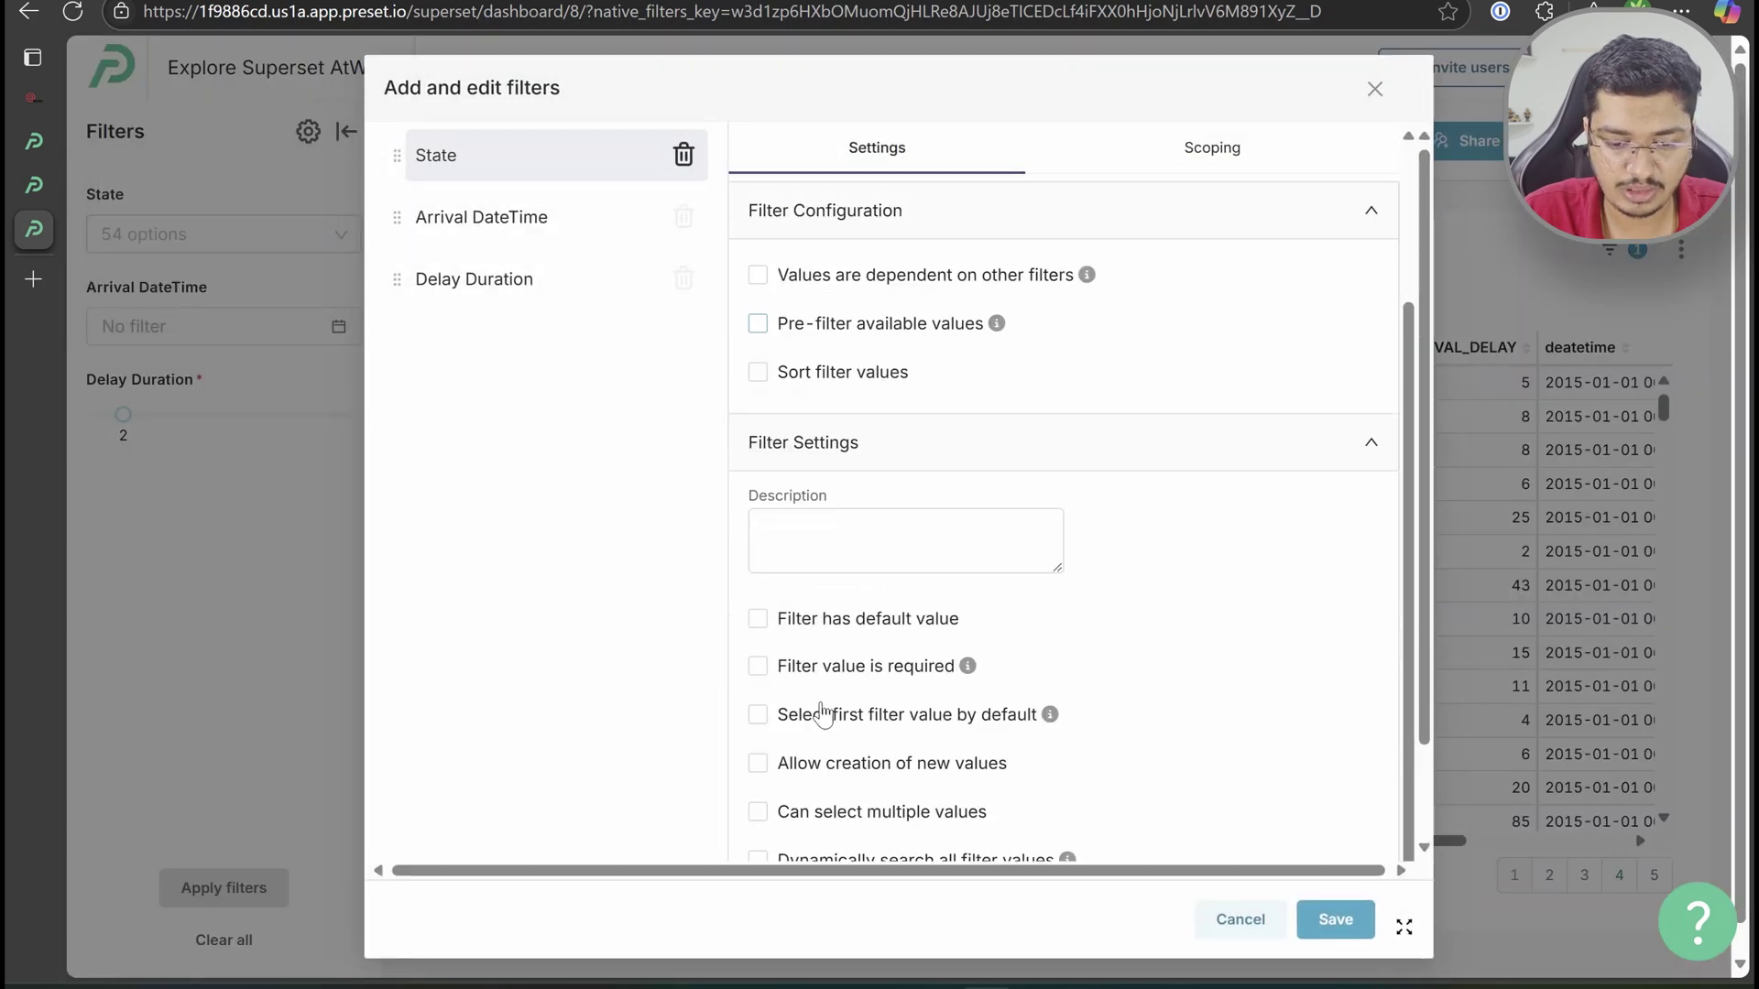
pyautogui.scroll(-1, 841, 790)
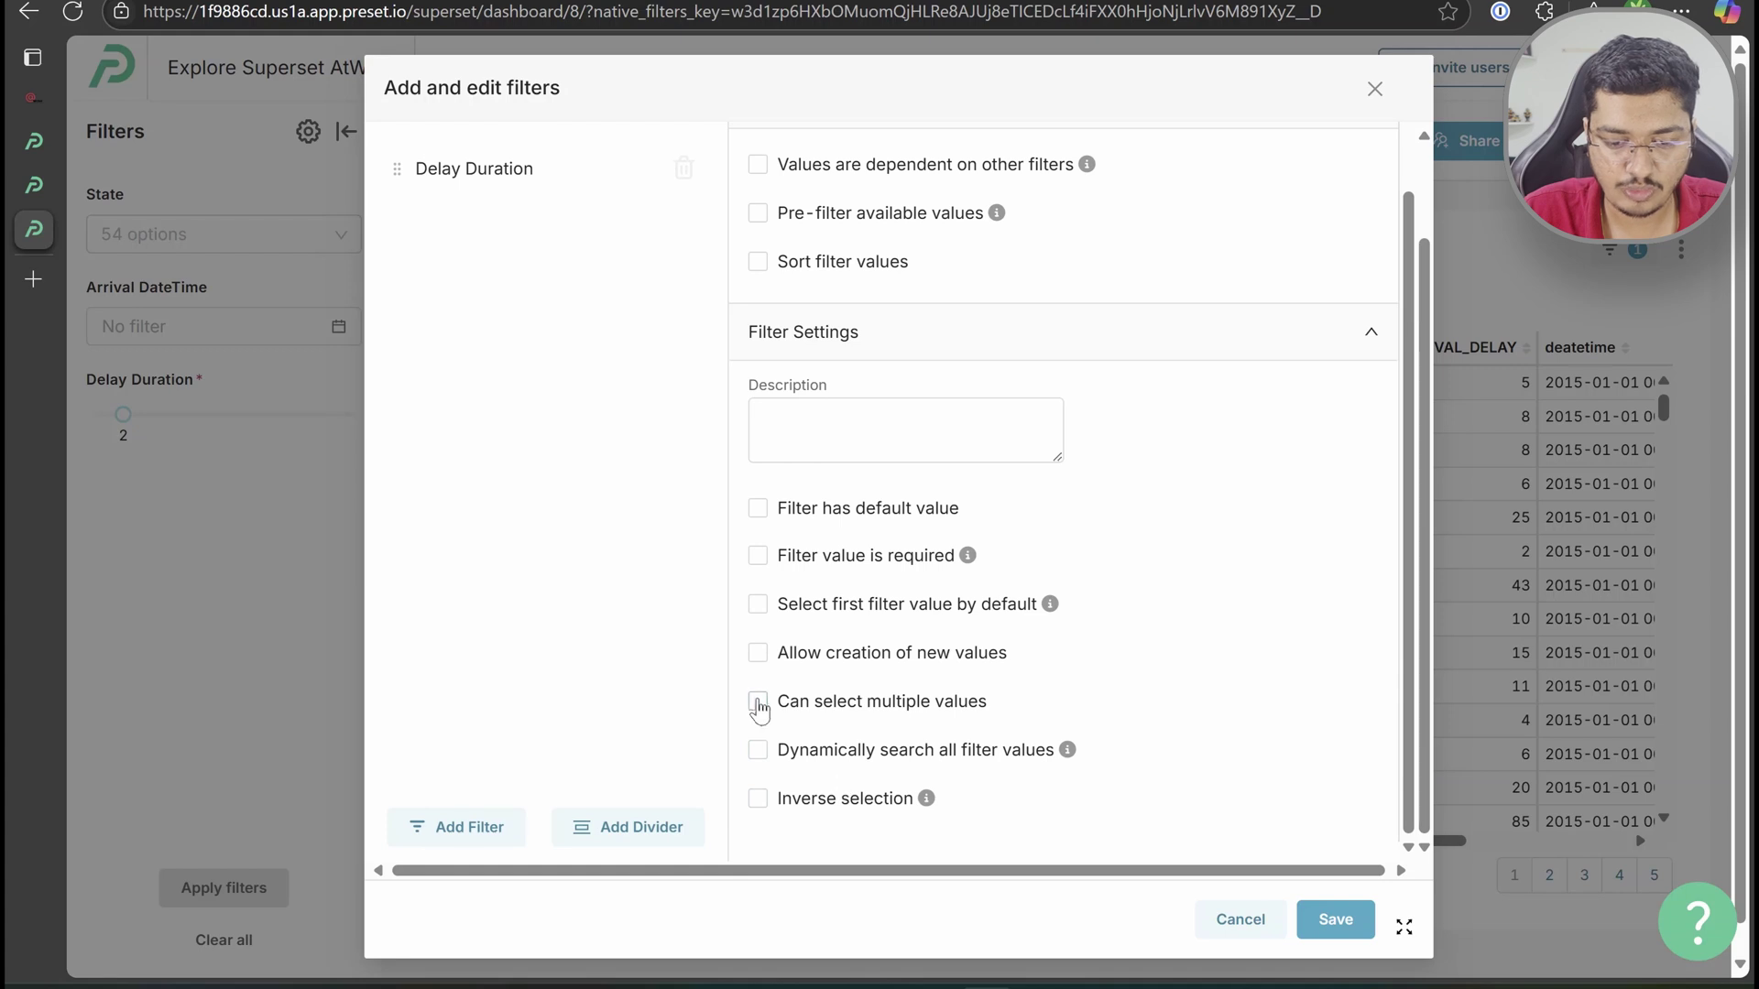
pyautogui.click(758, 703)
pyautogui.click(1334, 920)
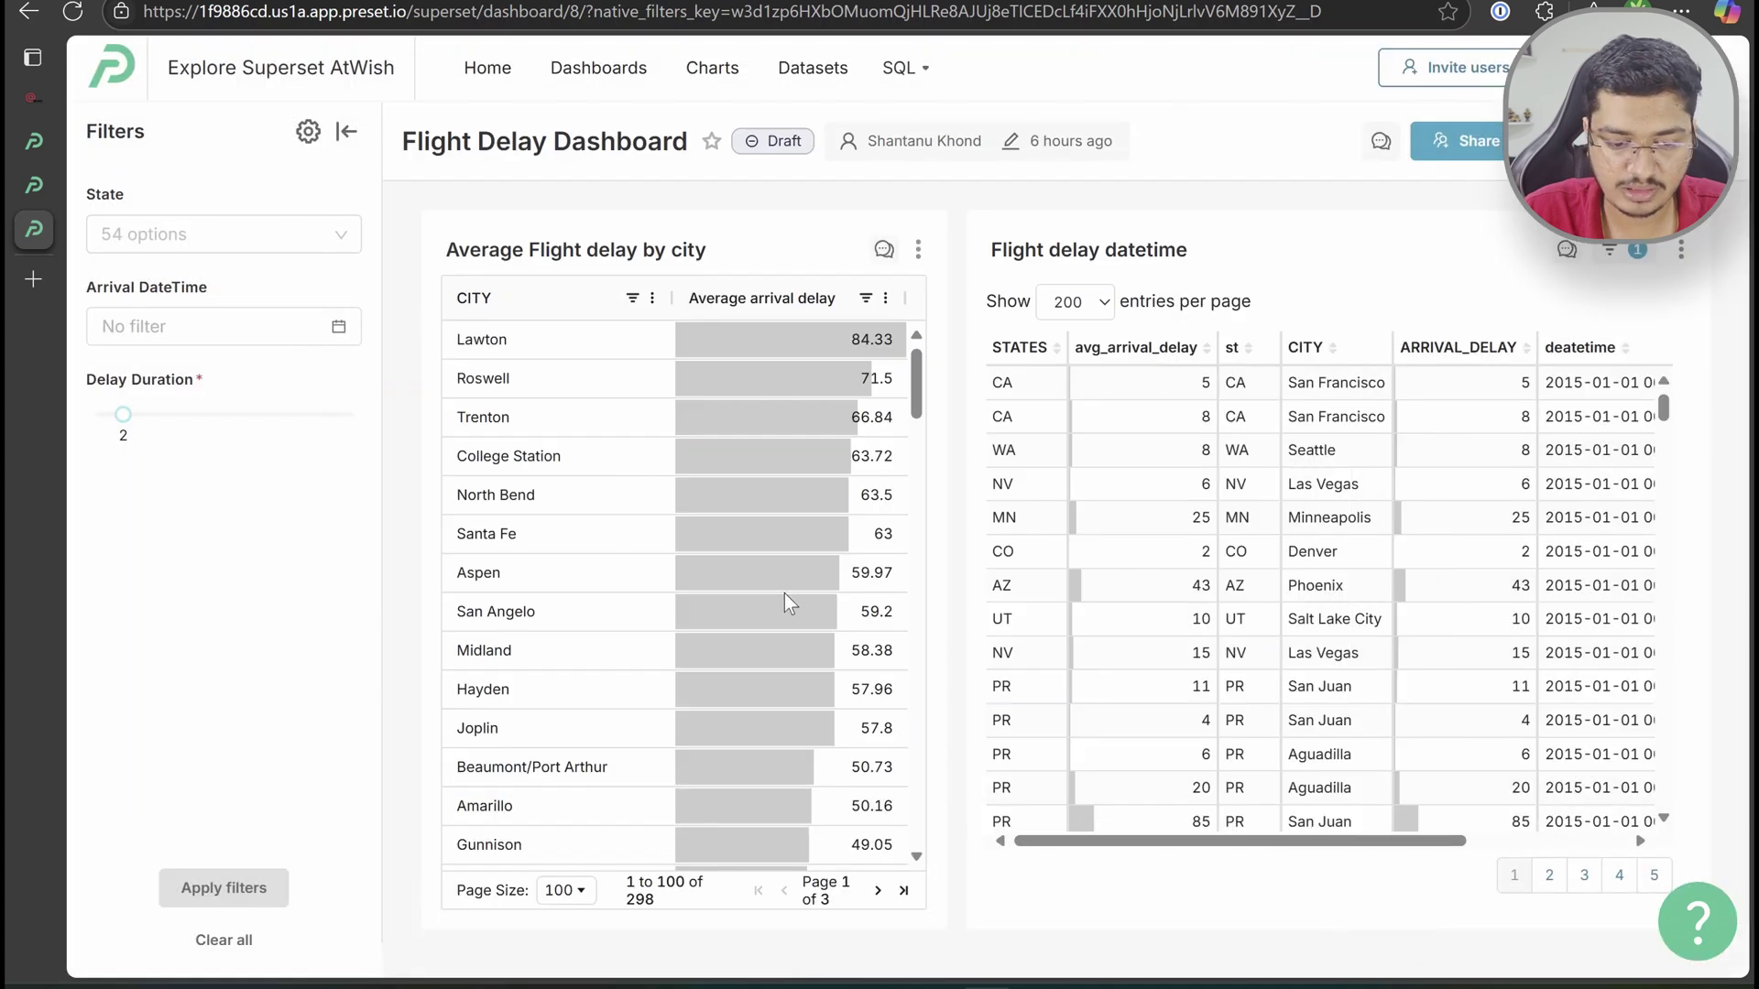
pyautogui.click(267, 234)
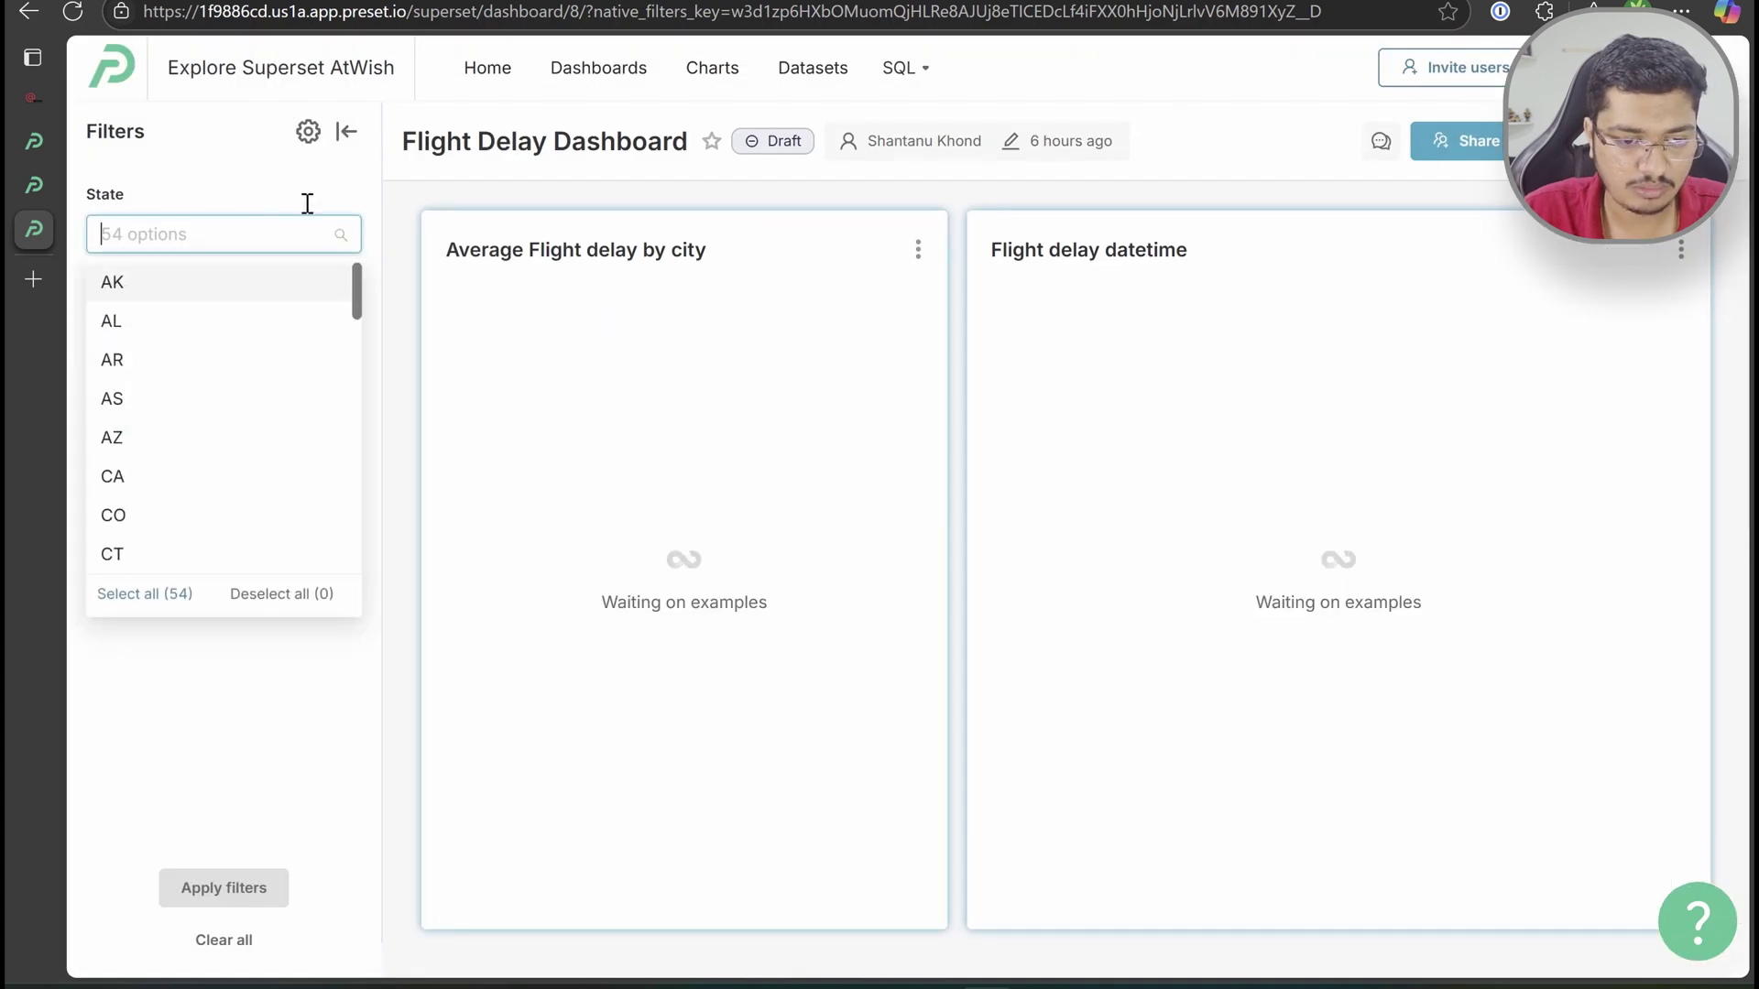
pyautogui.click(919, 249)
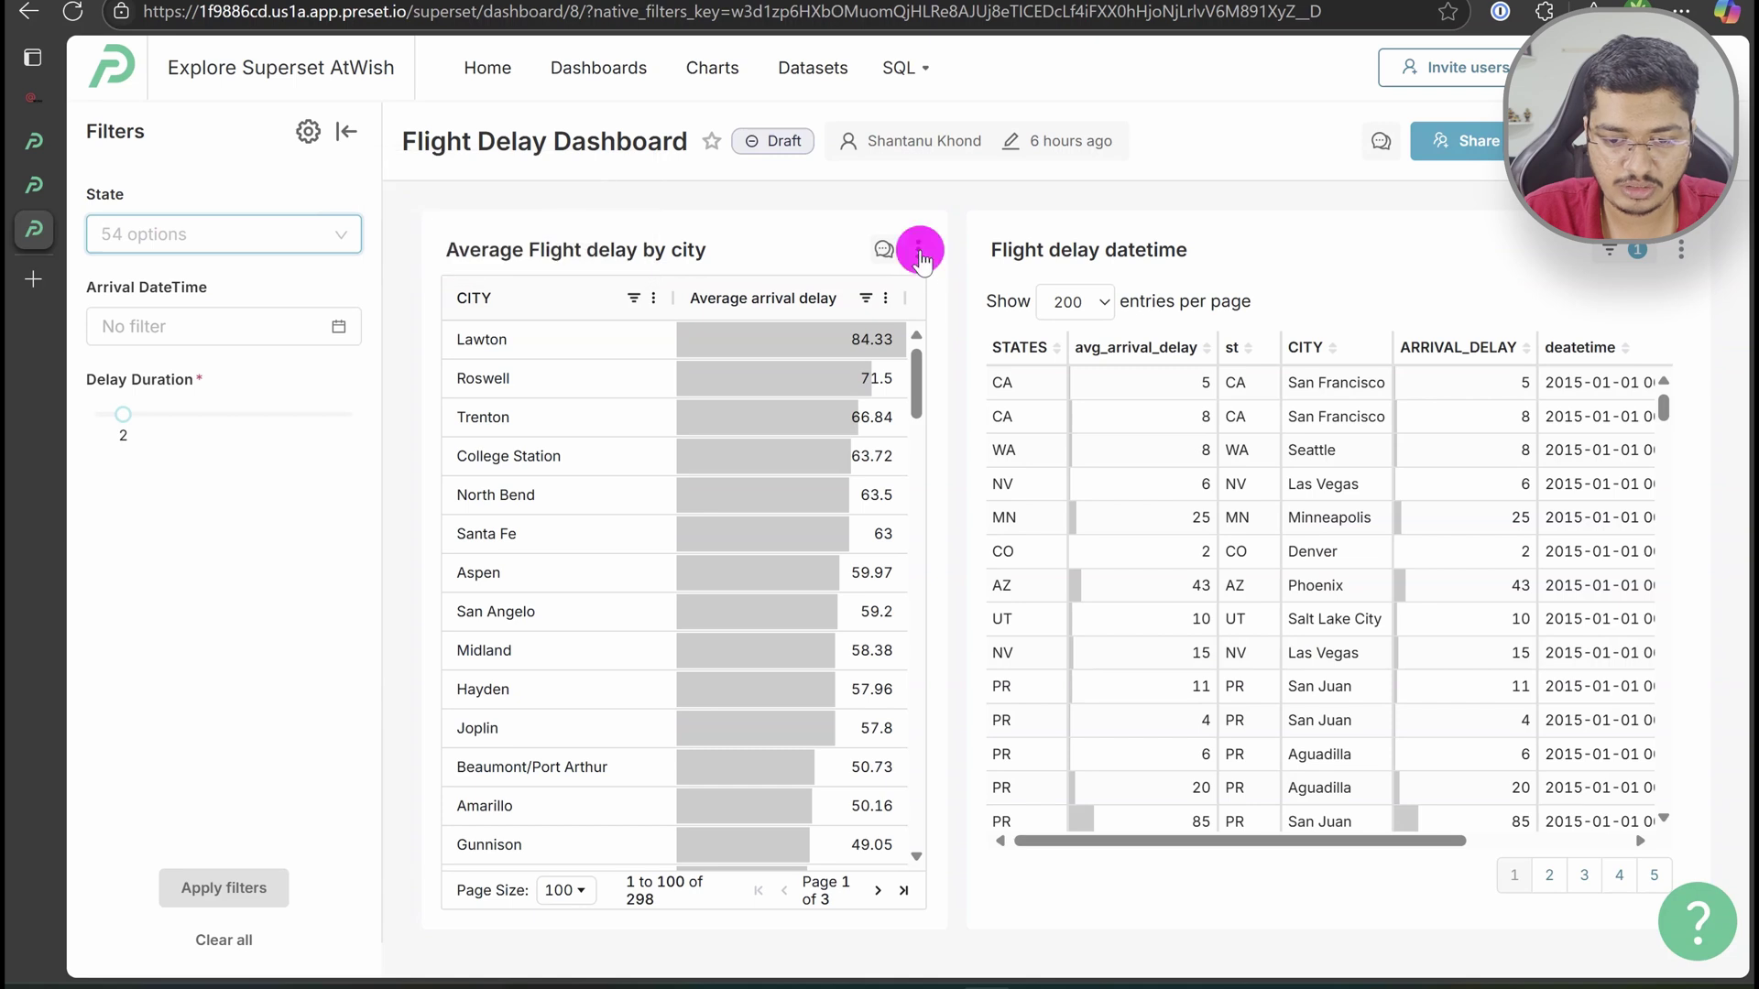
pyautogui.click(813, 502)
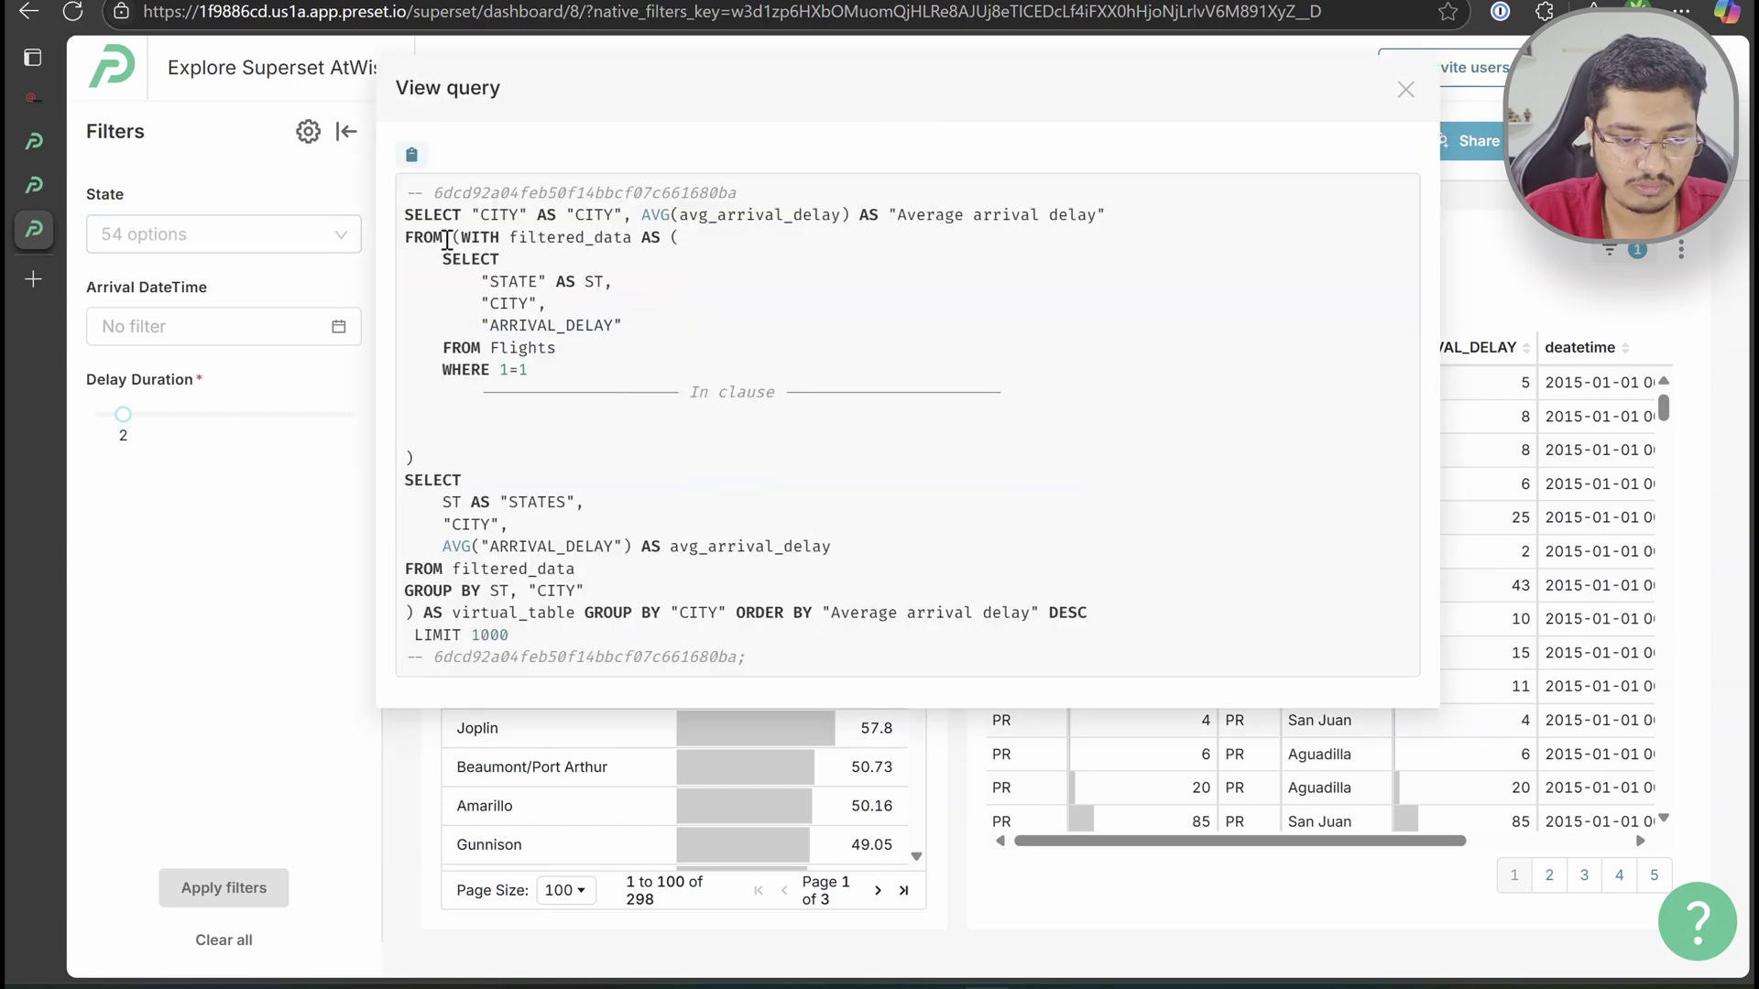
pyautogui.moveTo(433, 385); pyautogui.dragTo(866, 425)
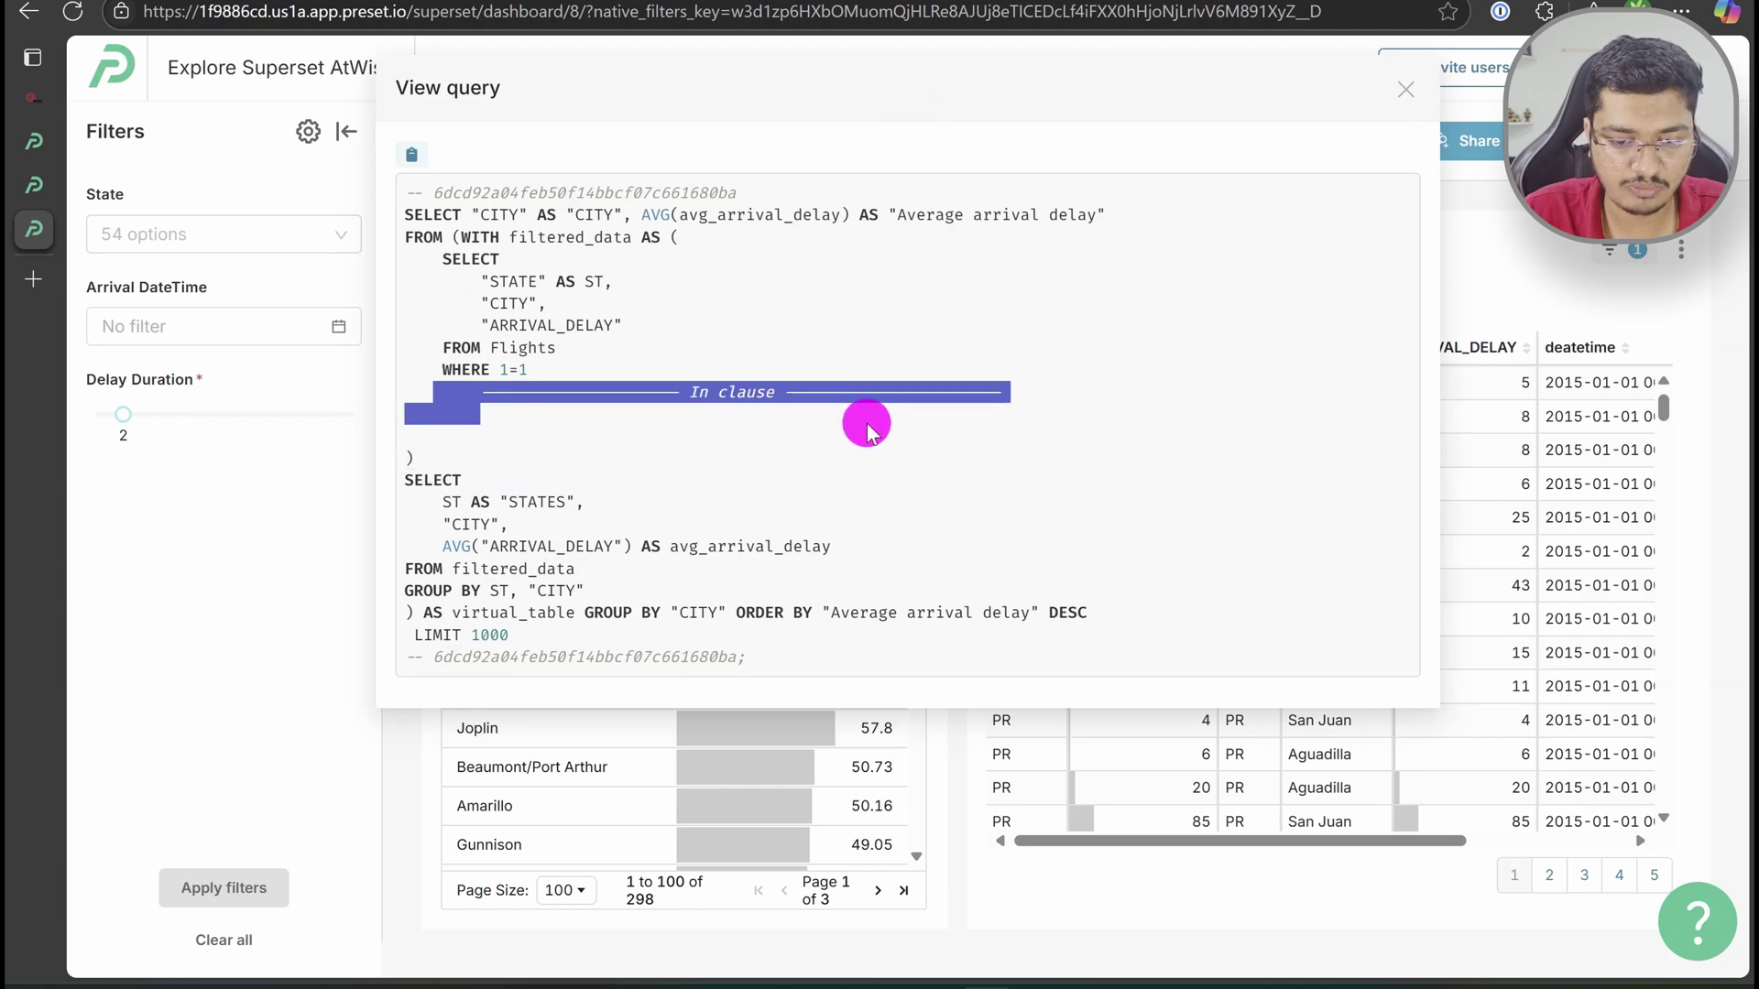
pyautogui.click(790, 467)
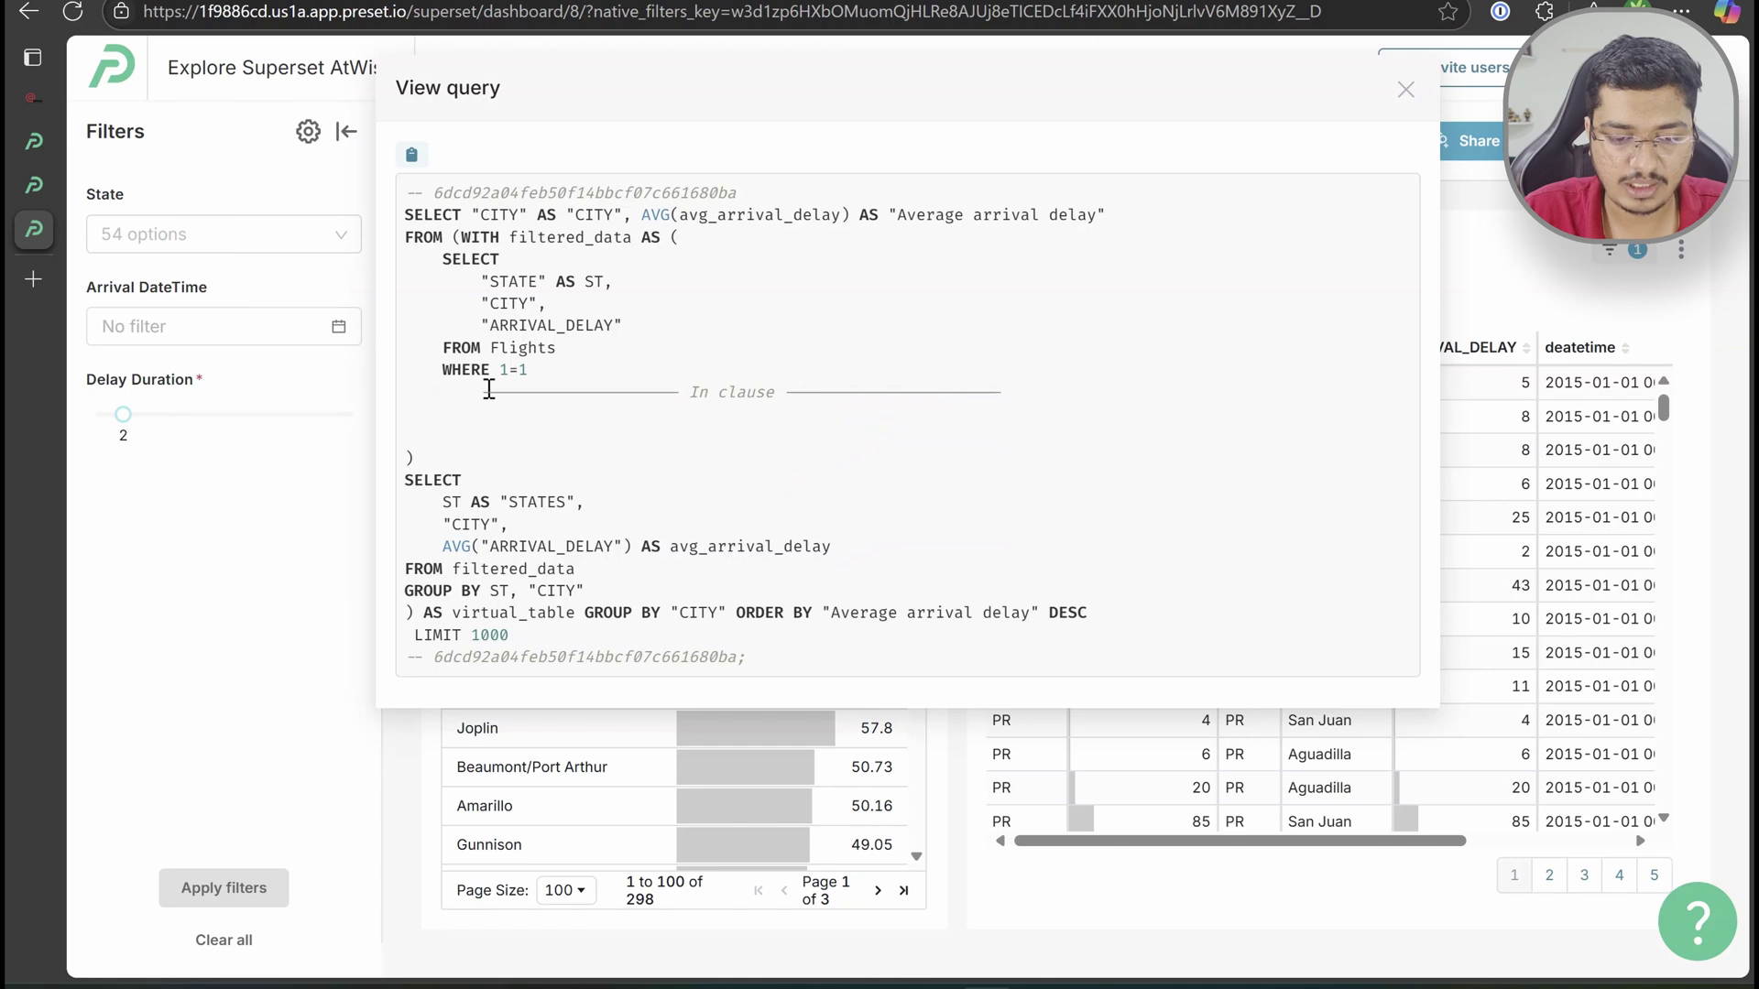
pyautogui.moveTo(537, 368); pyautogui.dragTo(440, 366)
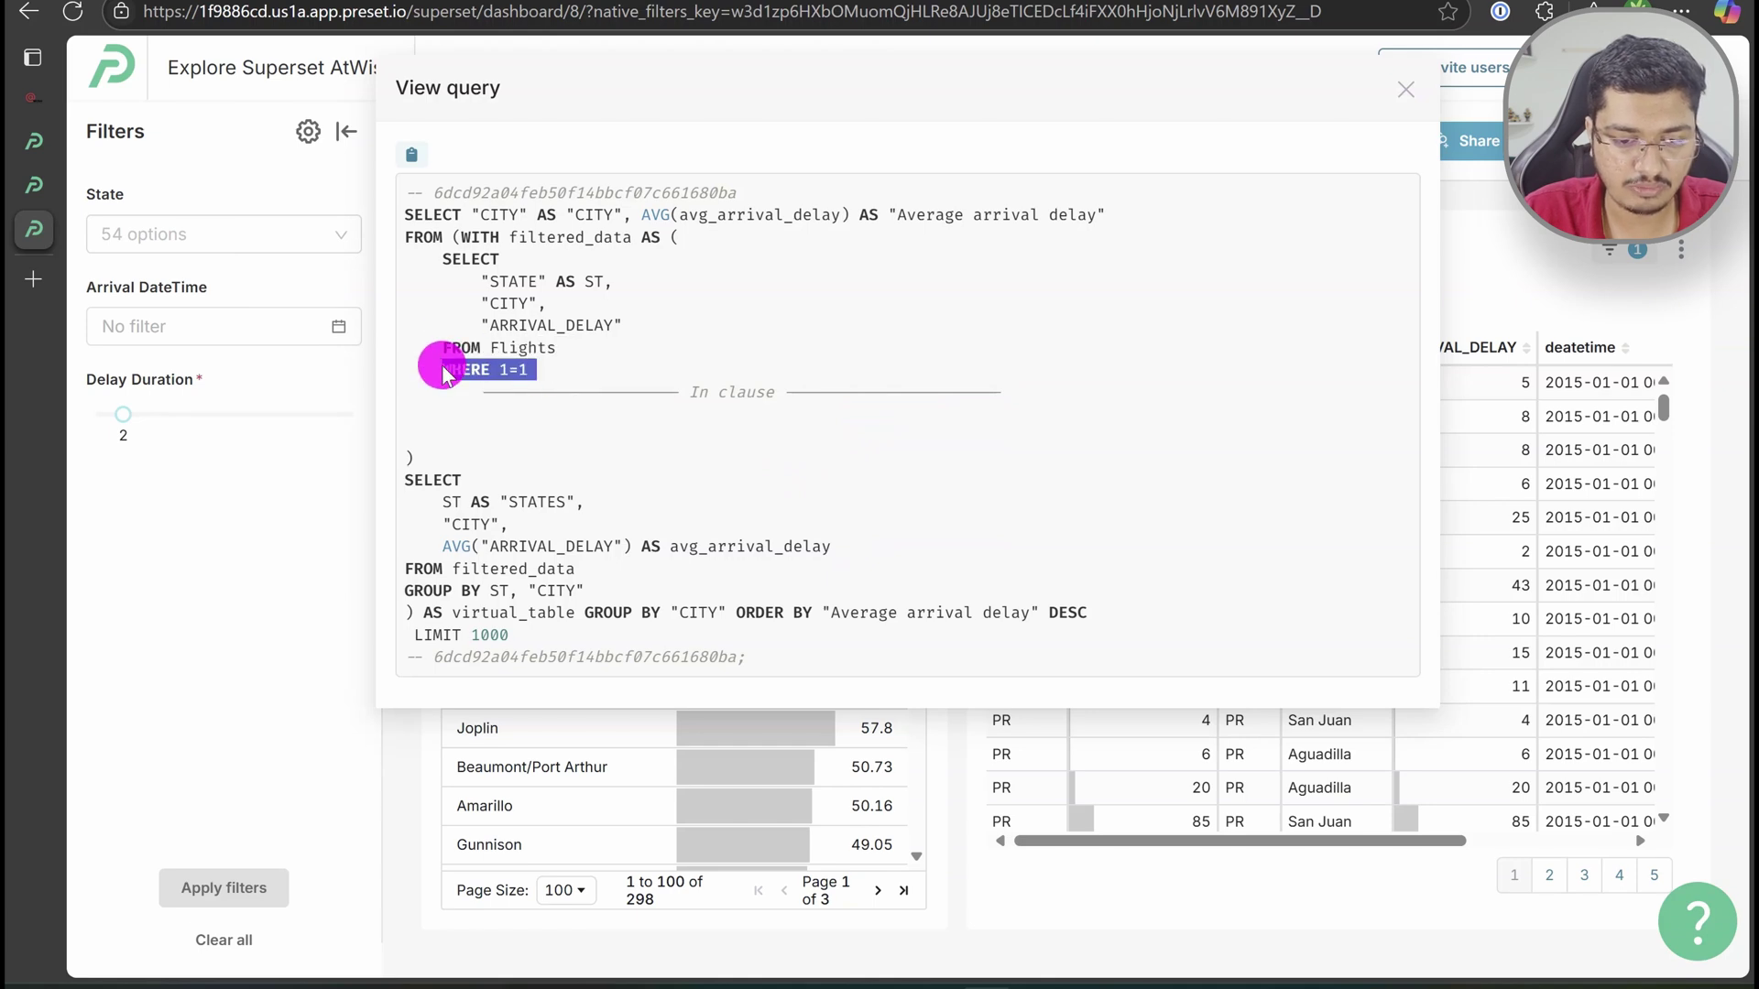
pyautogui.click(574, 399)
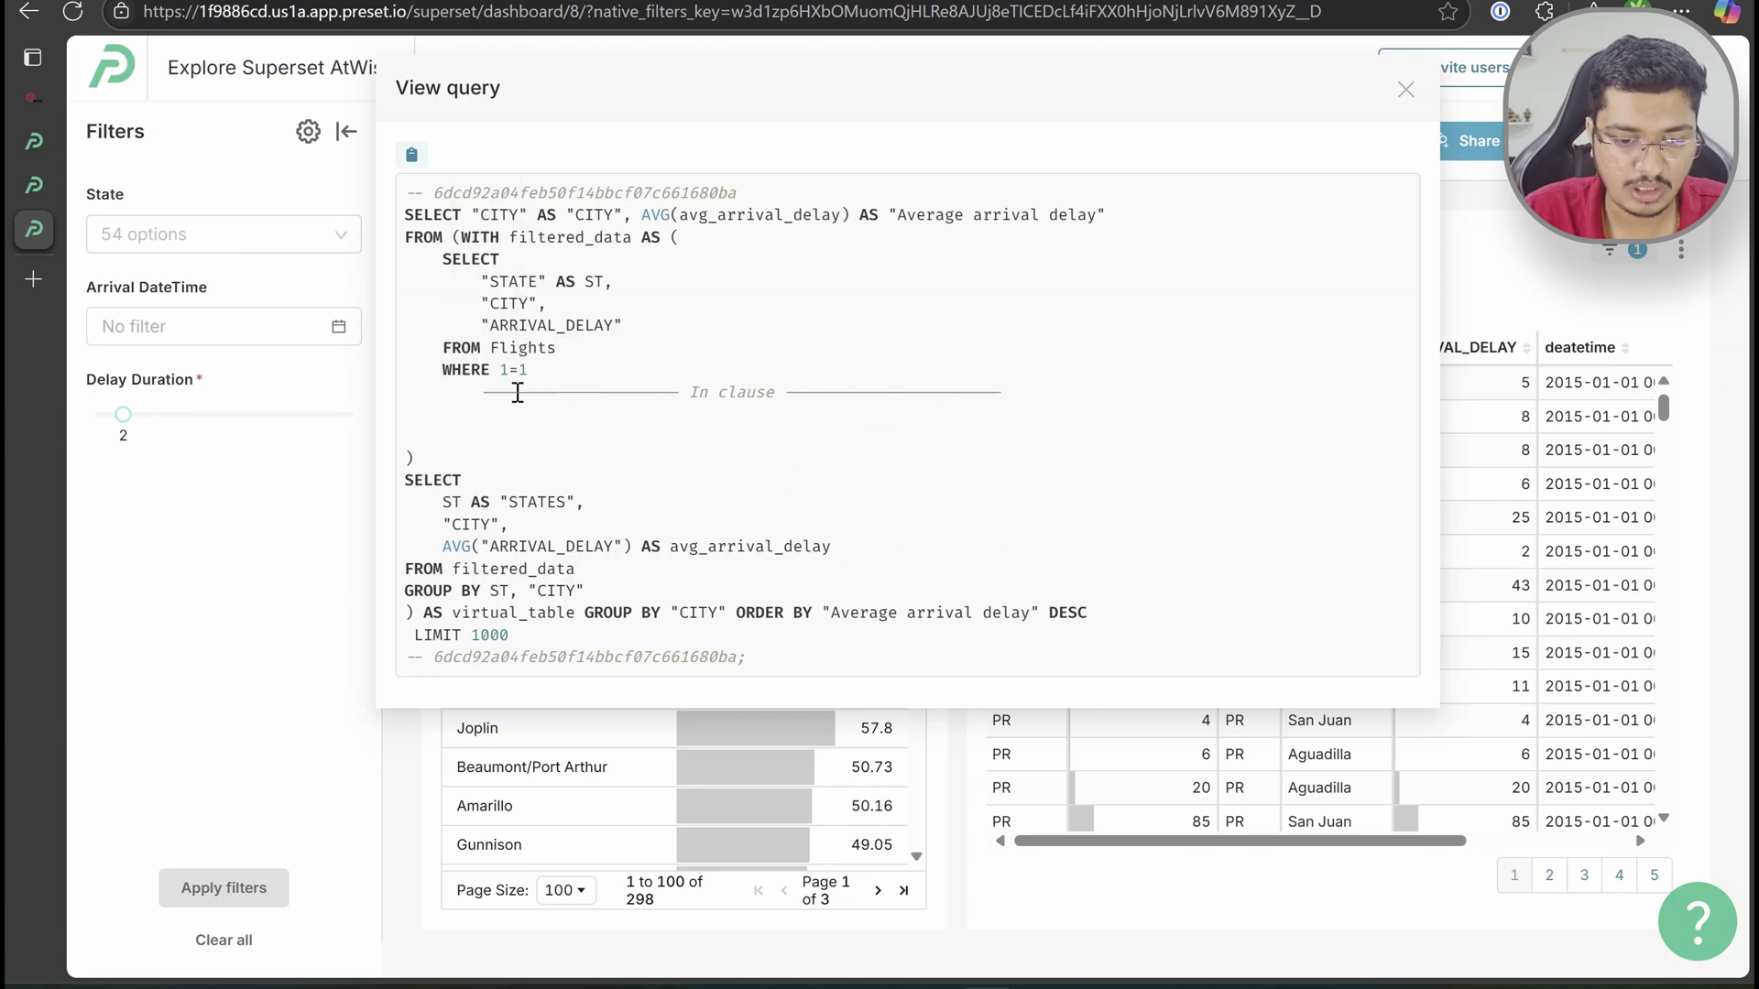
pyautogui.moveTo(441, 369); pyautogui.dragTo(547, 374)
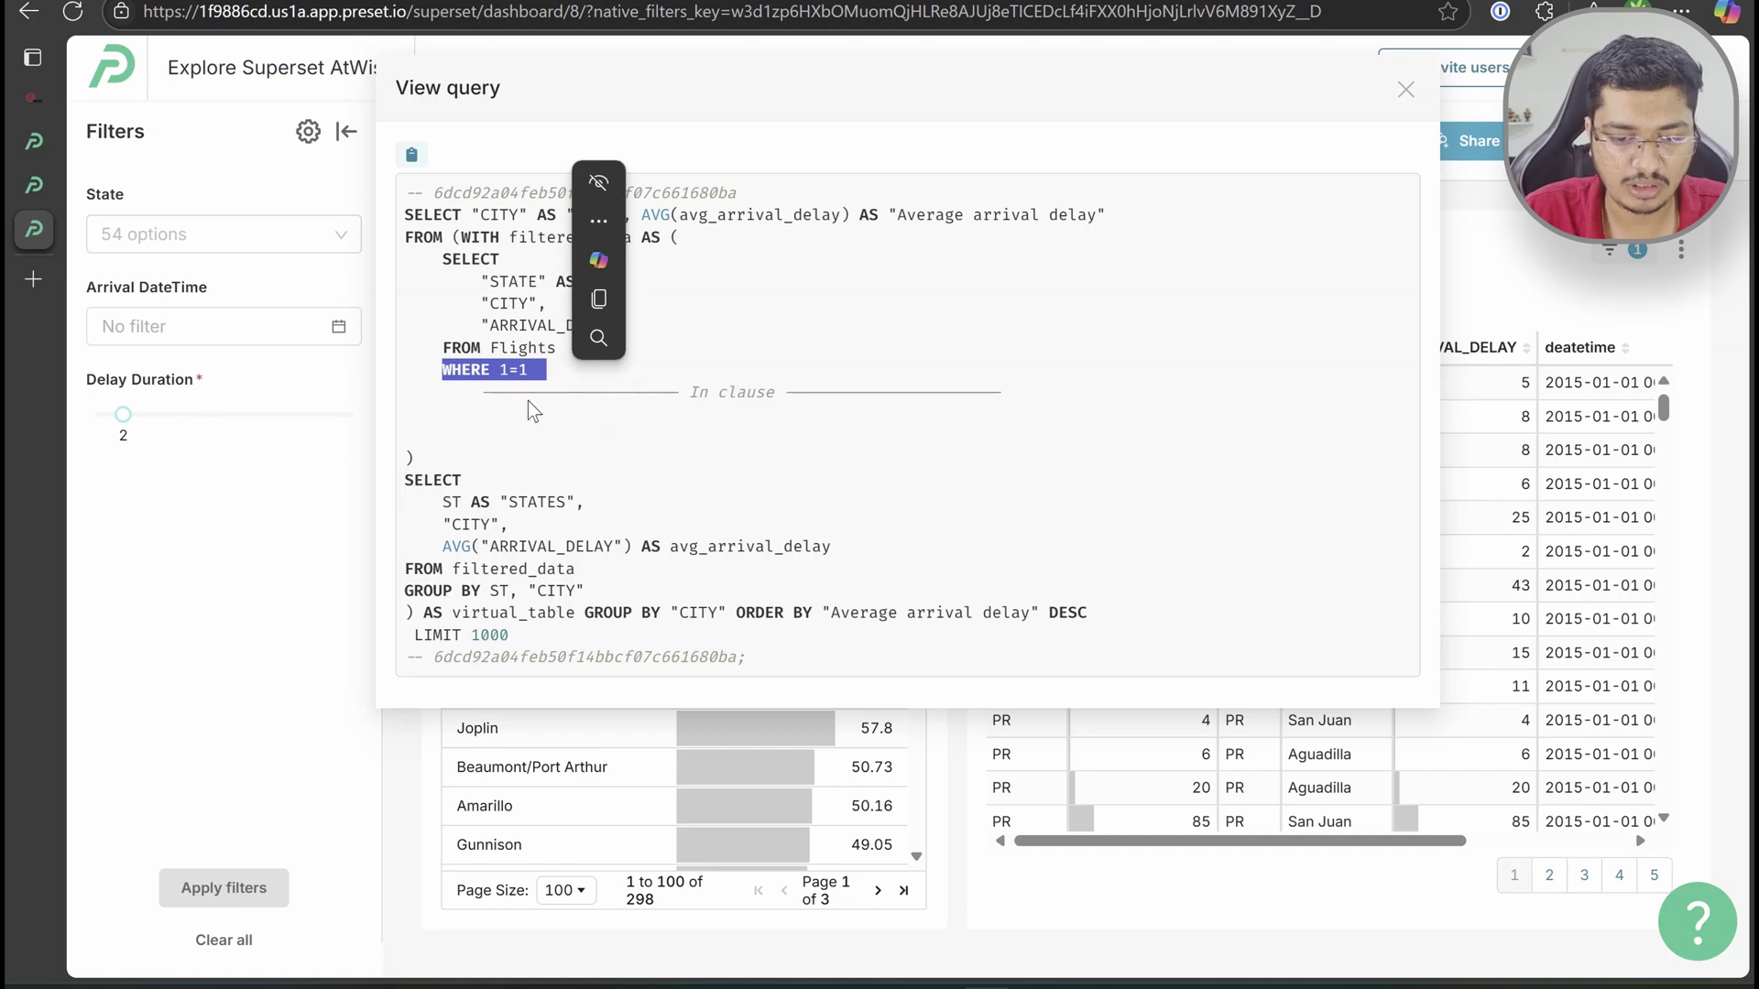
pyautogui.click(511, 361)
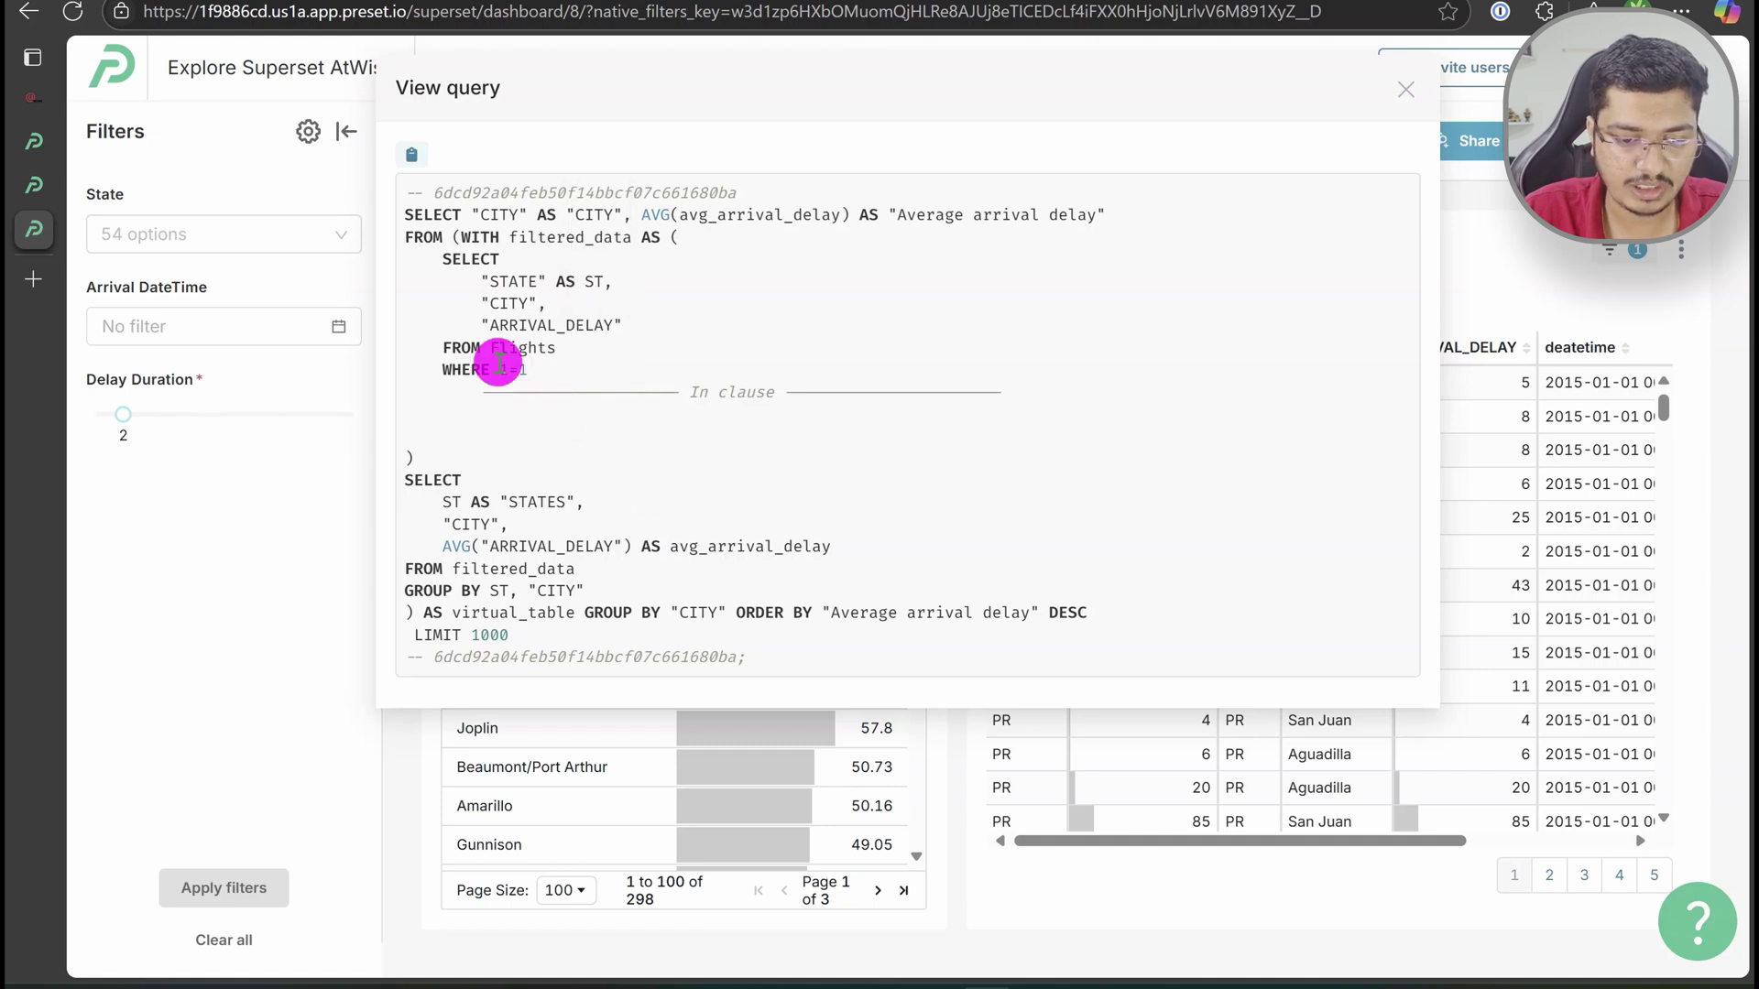
pyautogui.moveTo(500, 369); pyautogui.dragTo(562, 367)
pyautogui.click(639, 438)
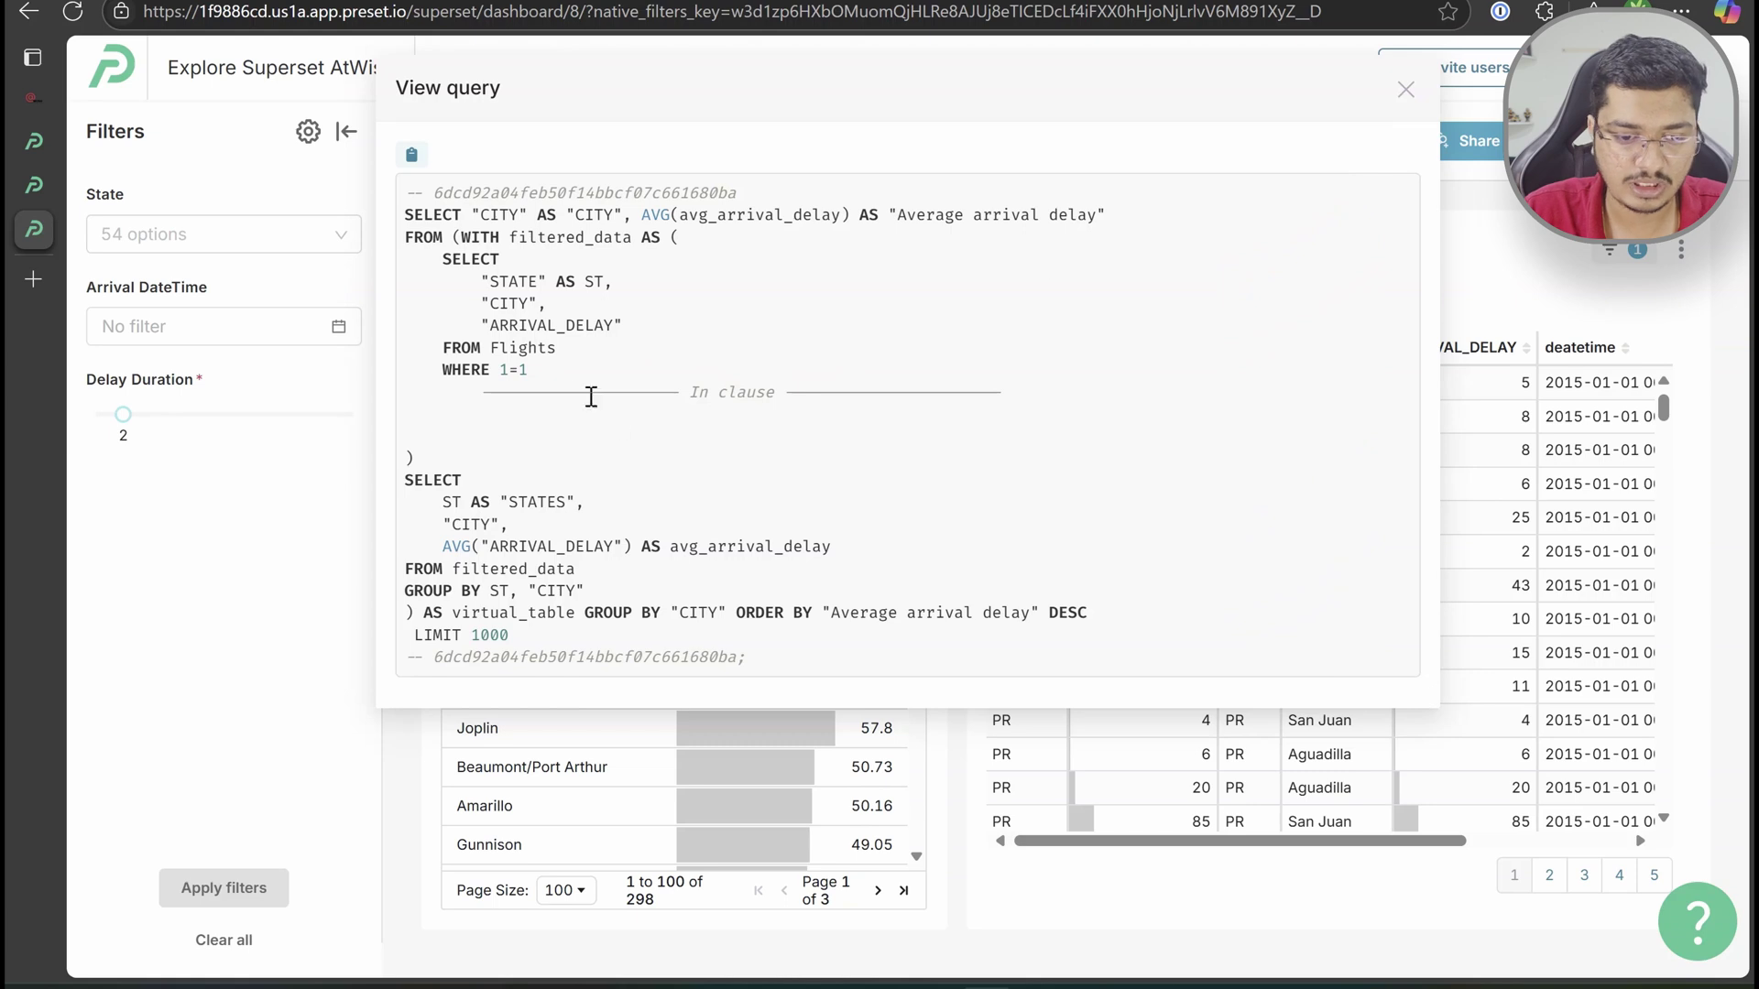
pyautogui.moveTo(547, 370); pyautogui.dragTo(466, 366)
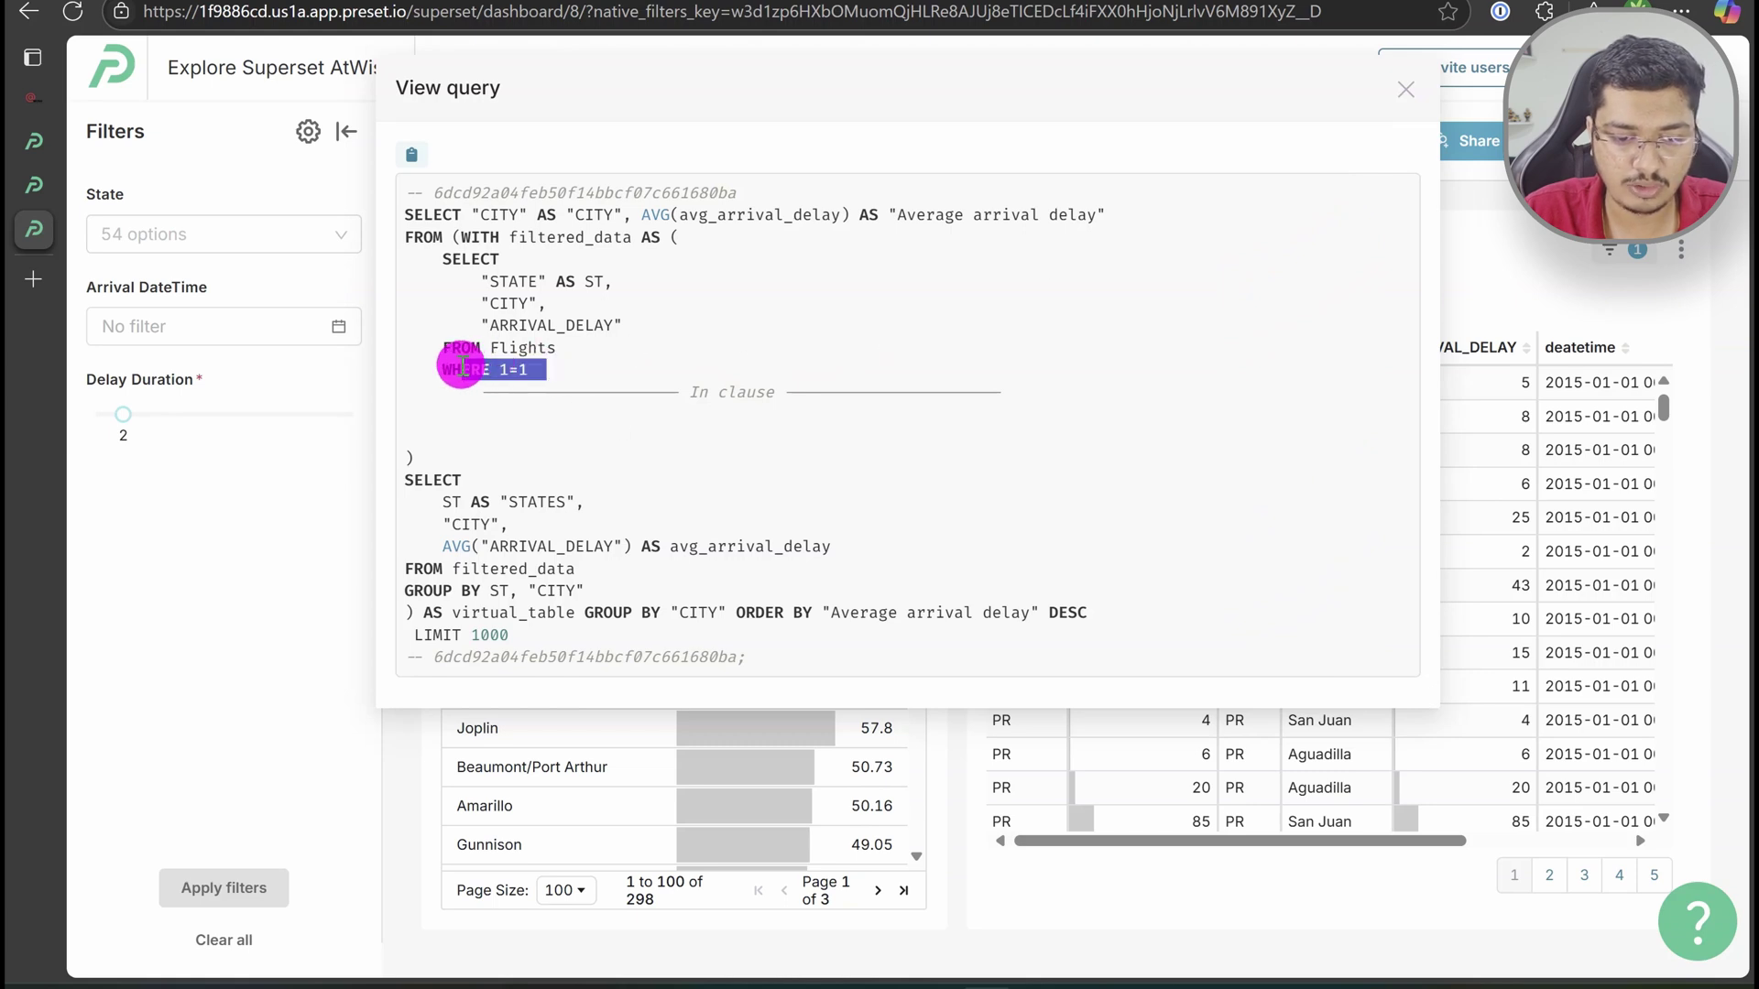
pyautogui.click(777, 412)
# Filter the dashboard to the states AK, AL and AS
pyautogui.click(1406, 90)
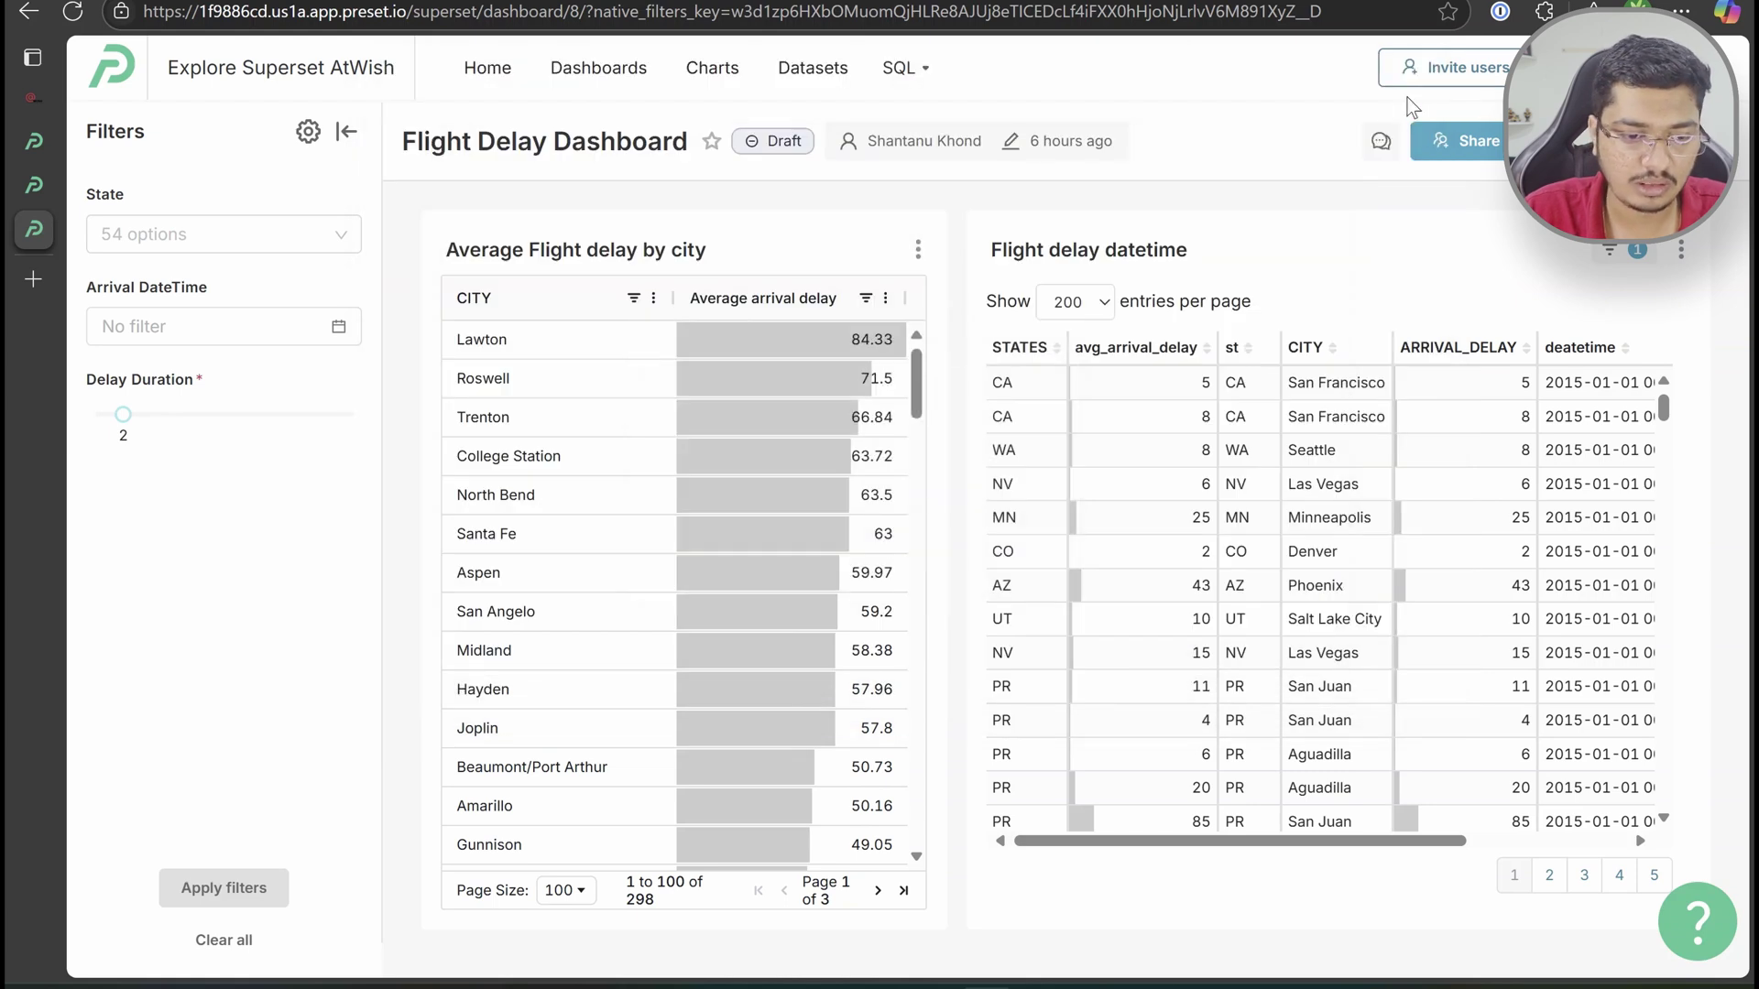
pyautogui.click(291, 230)
pyautogui.click(222, 289)
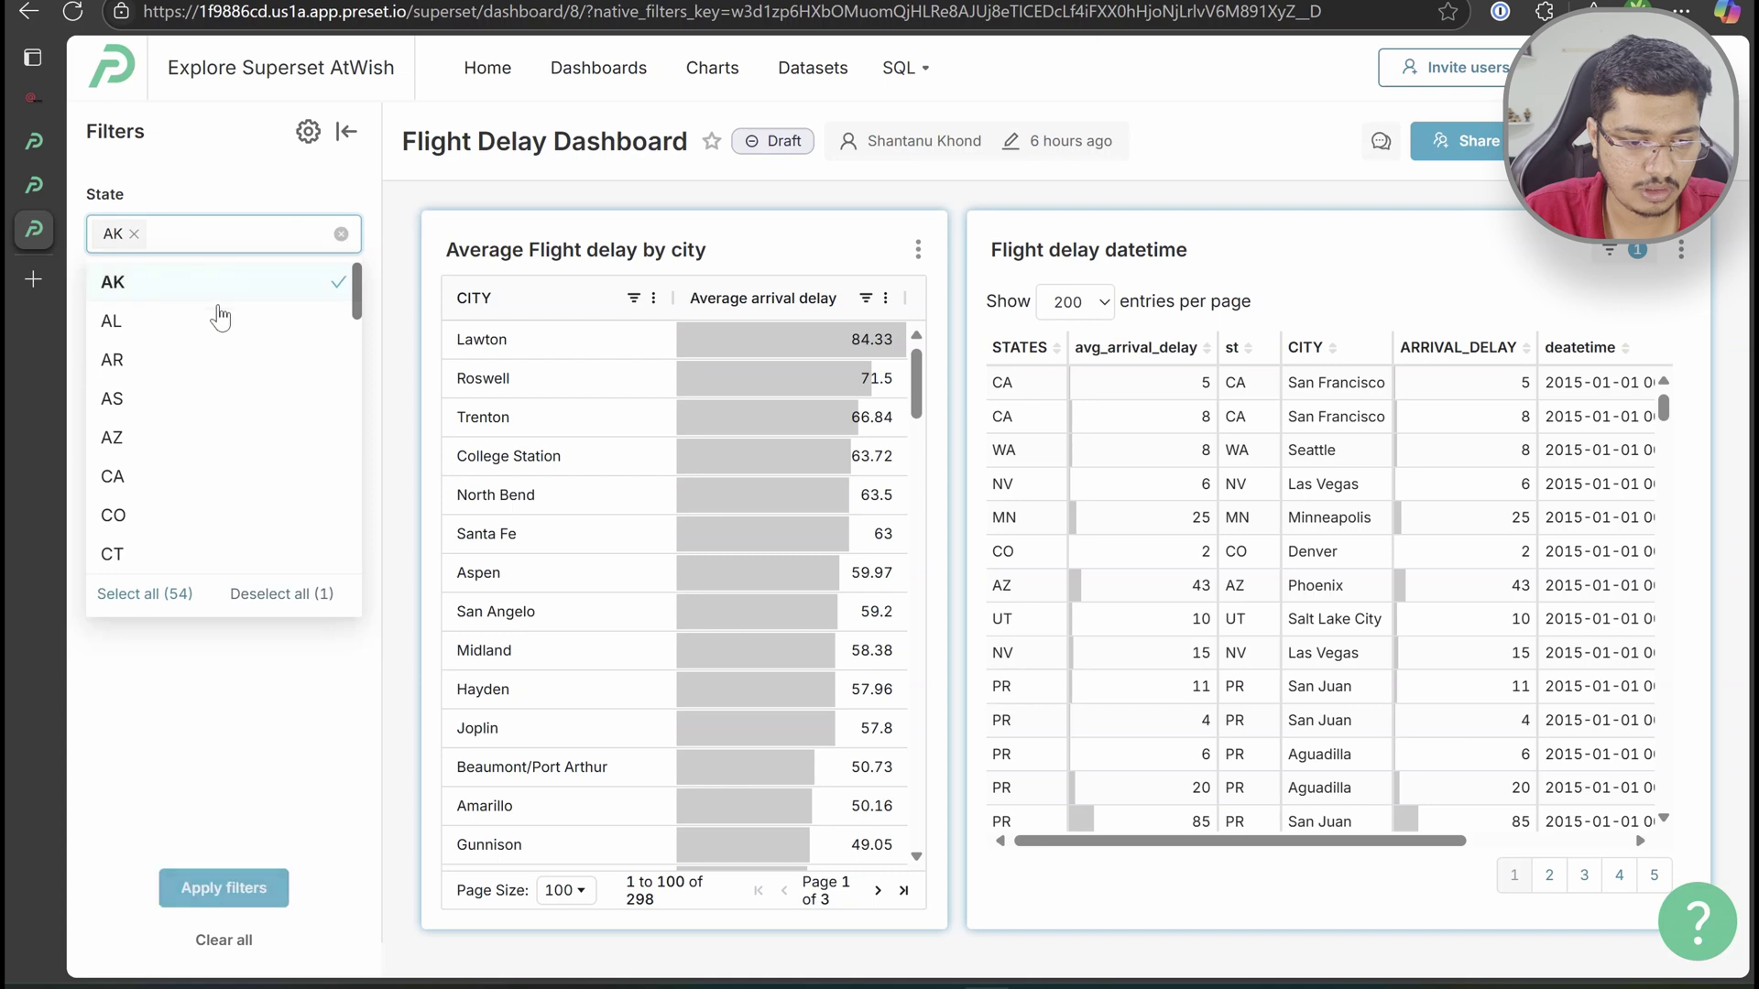
pyautogui.click(216, 322)
pyautogui.click(202, 399)
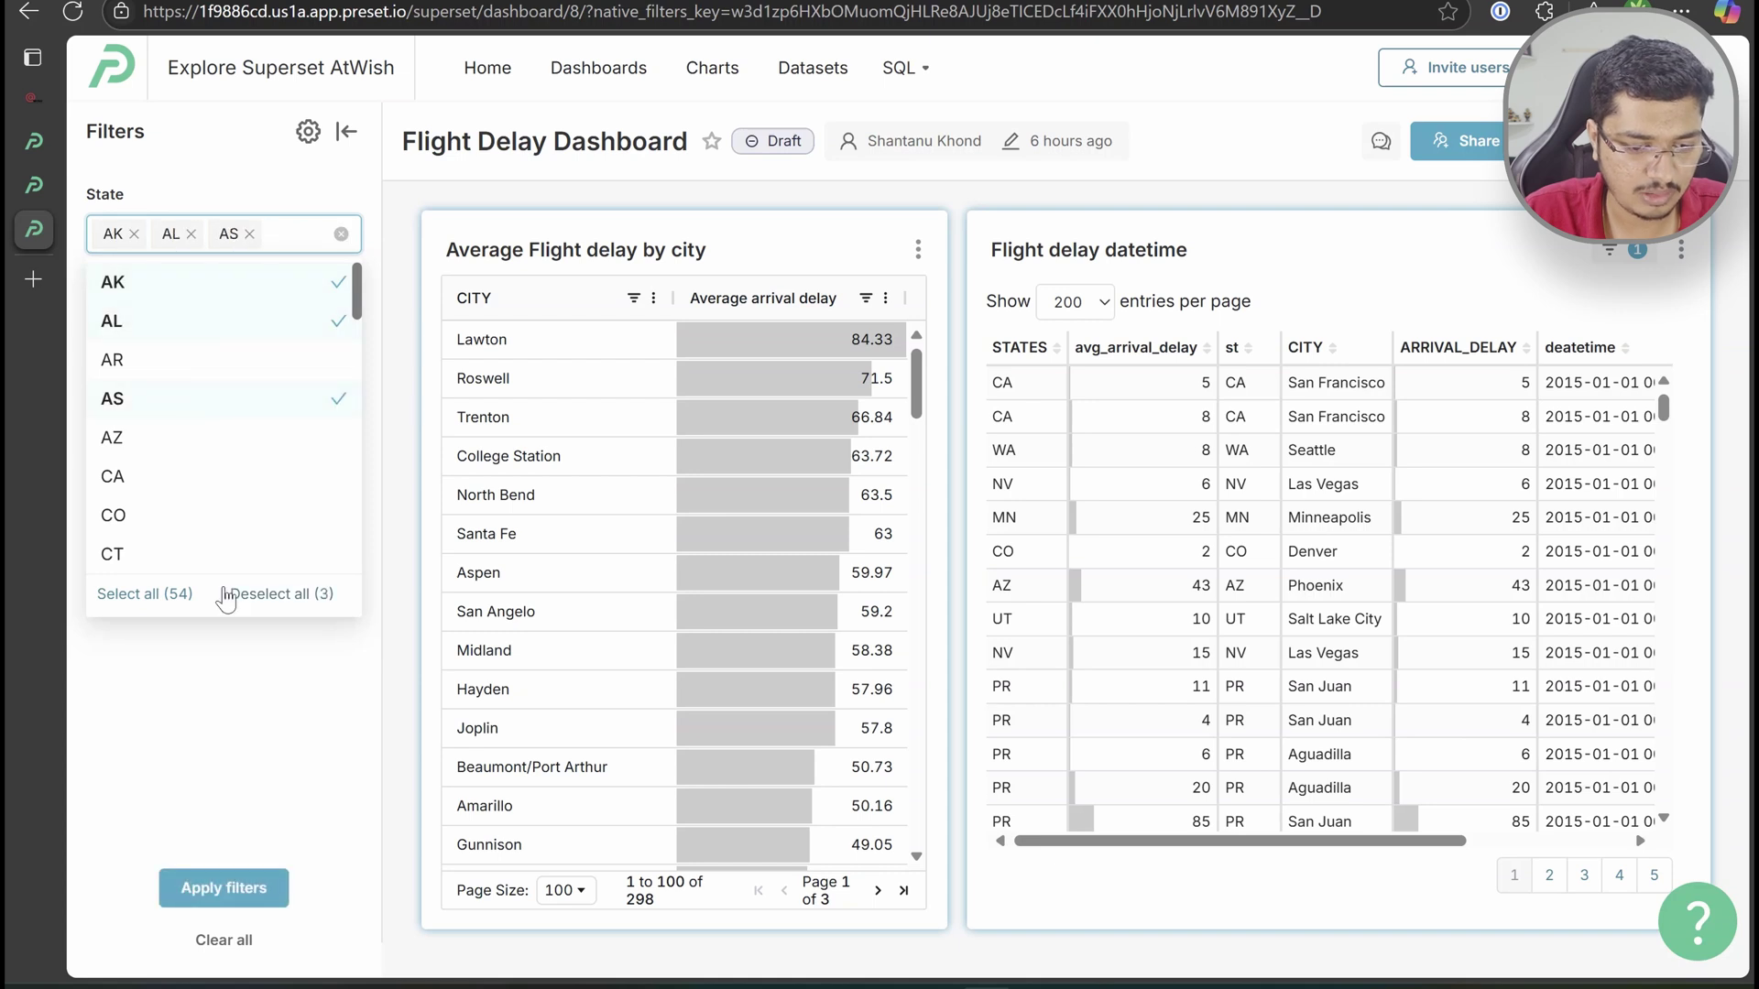
pyautogui.click(183, 629)
pyautogui.click(259, 880)
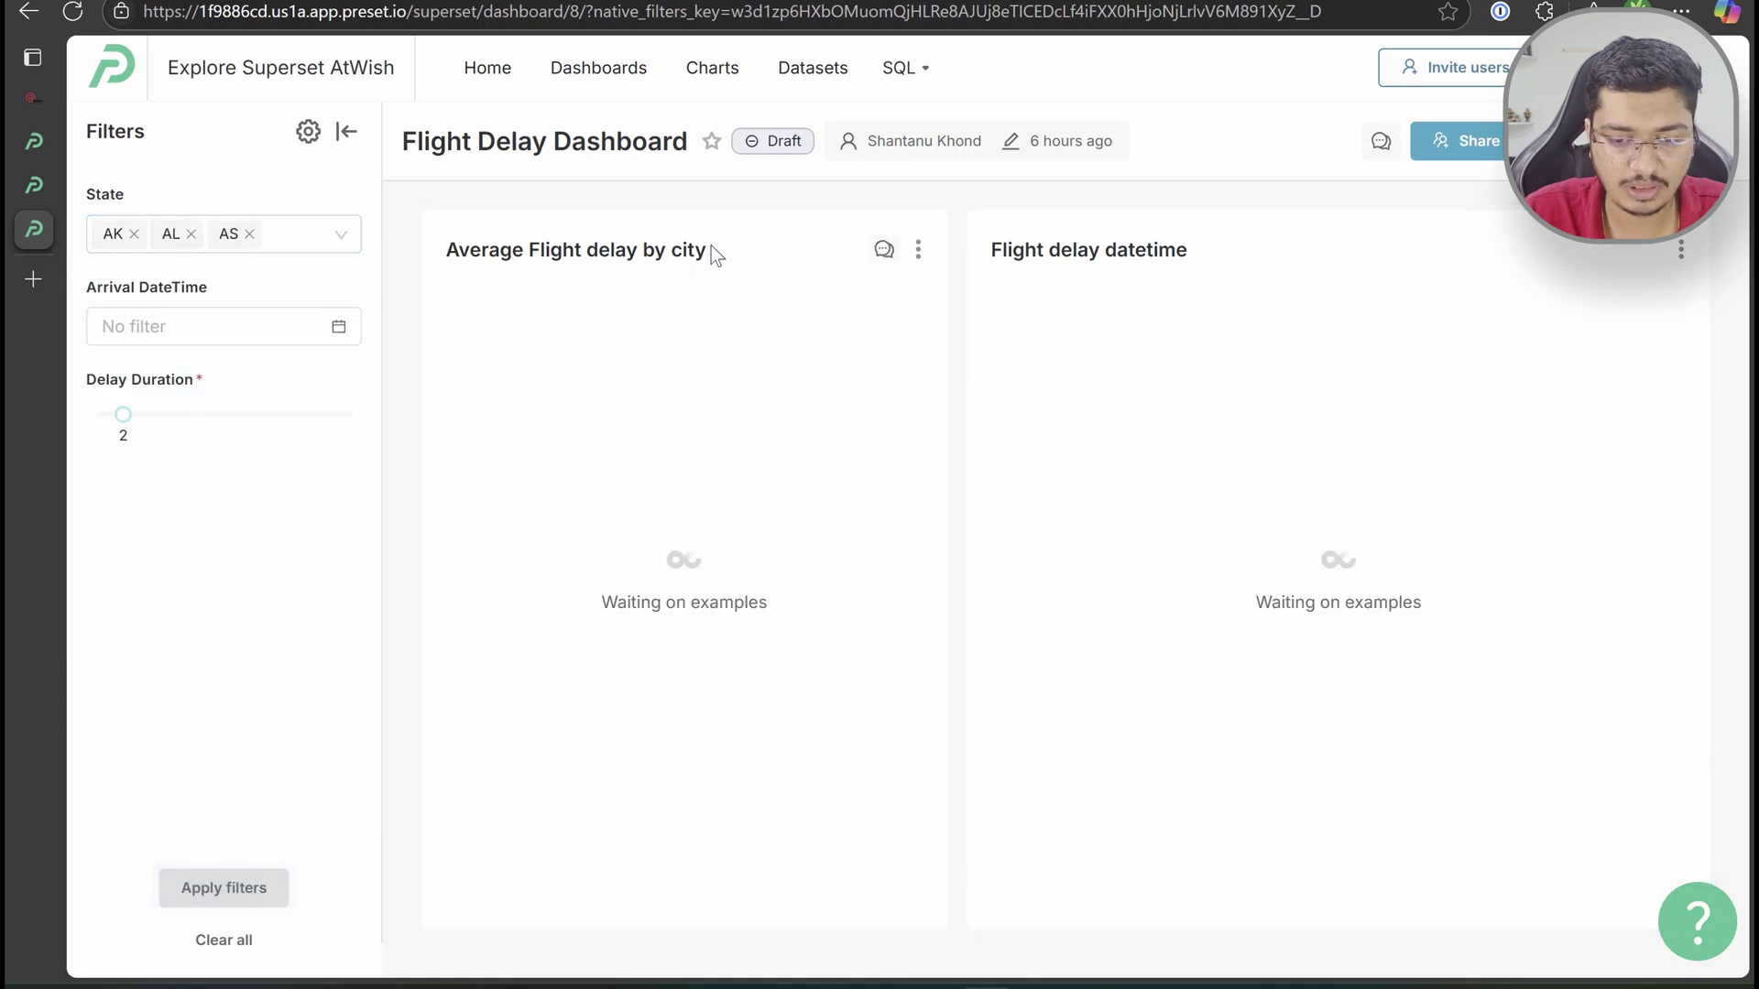
# Inspect the city chart's generated query, its STATE IN condition and outer SELECT through LIMIT 1000
pyautogui.click(921, 249)
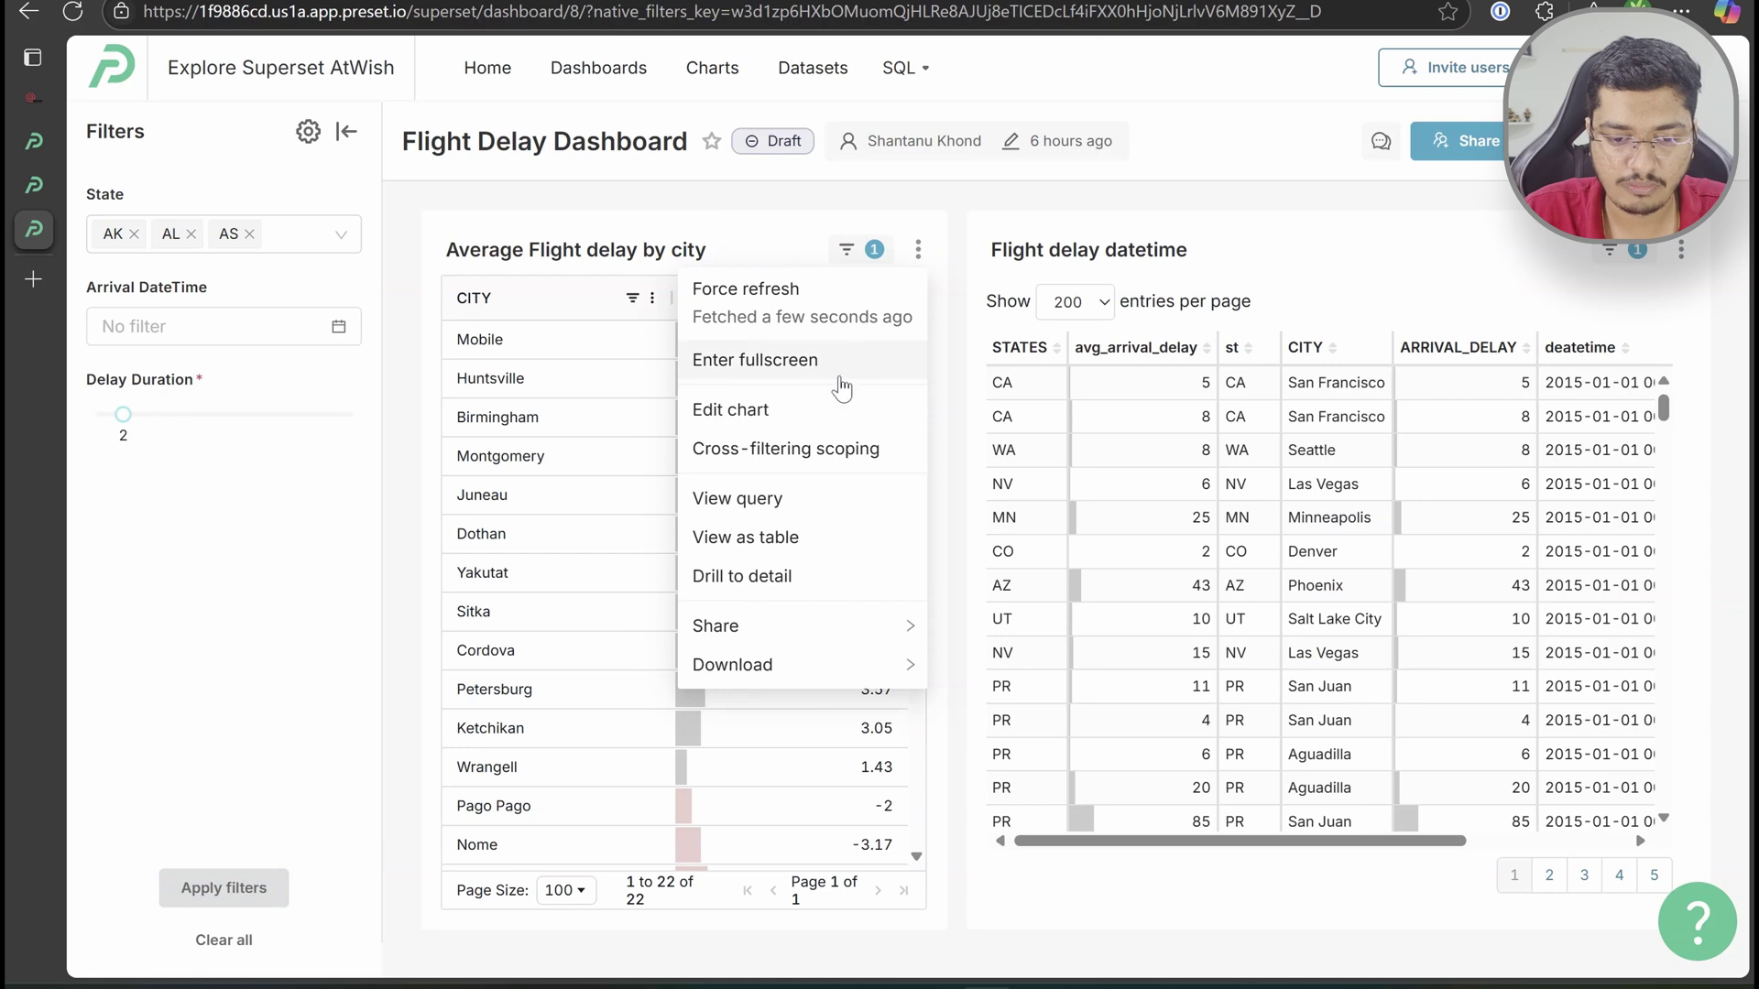
pyautogui.click(779, 495)
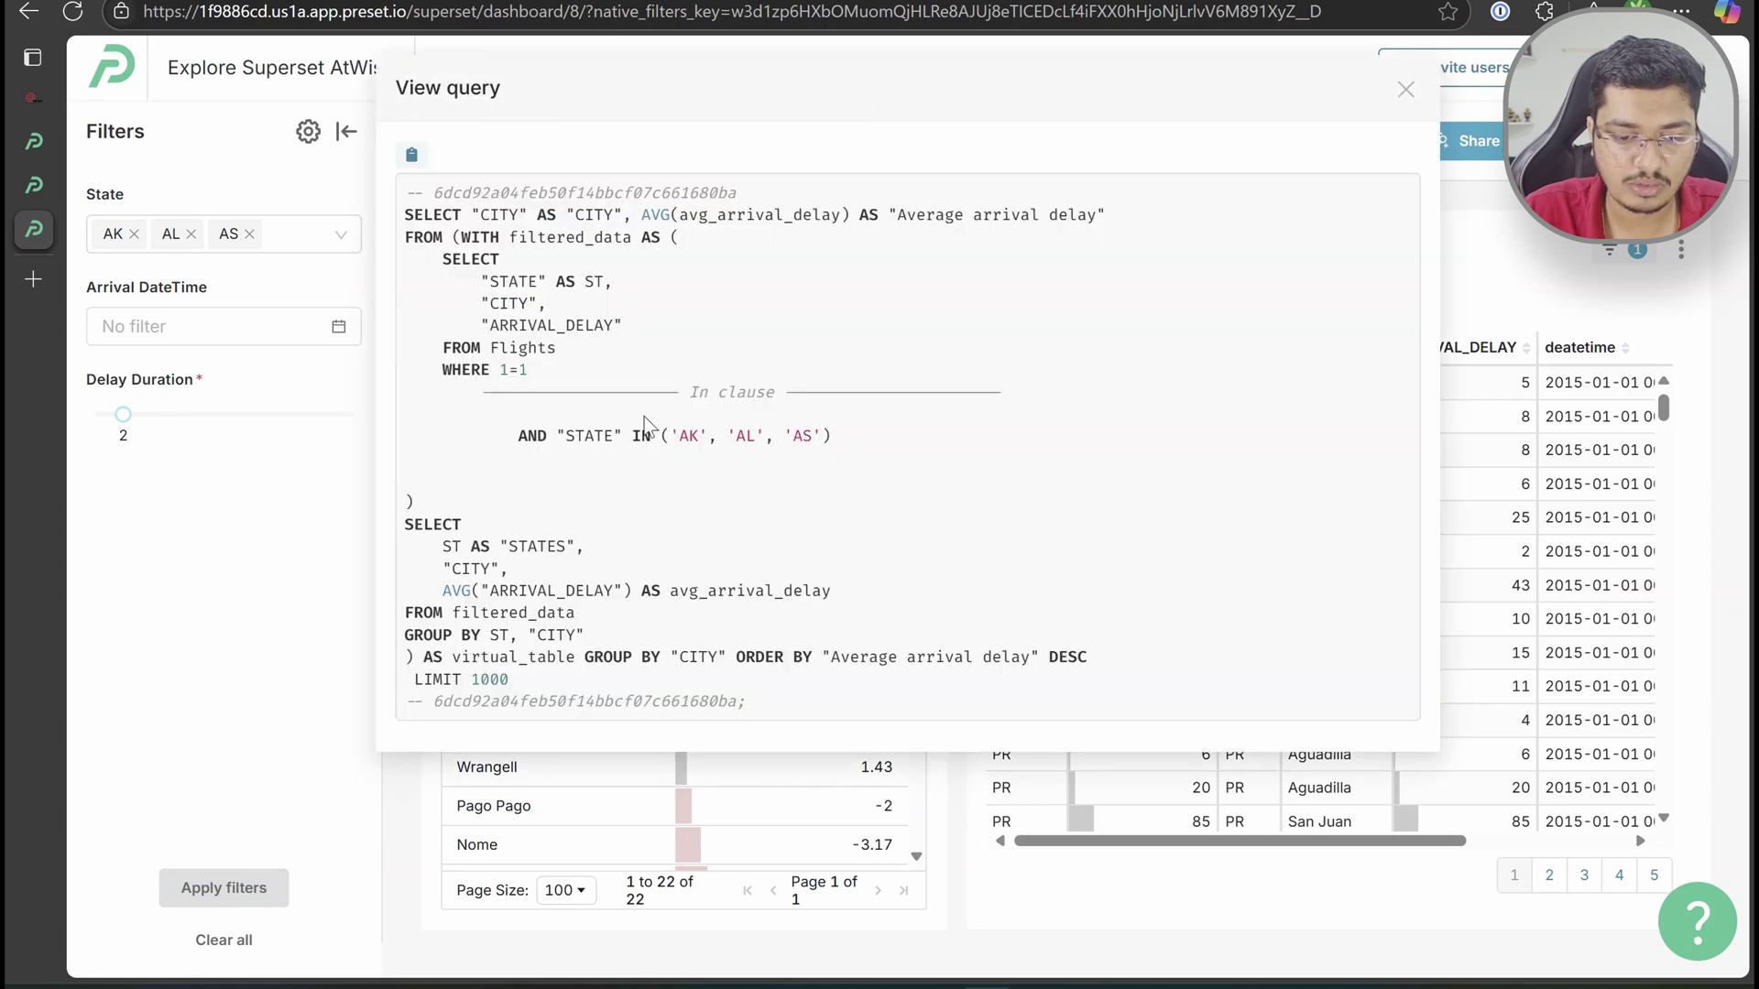
pyautogui.moveTo(495, 418); pyautogui.dragTo(821, 442)
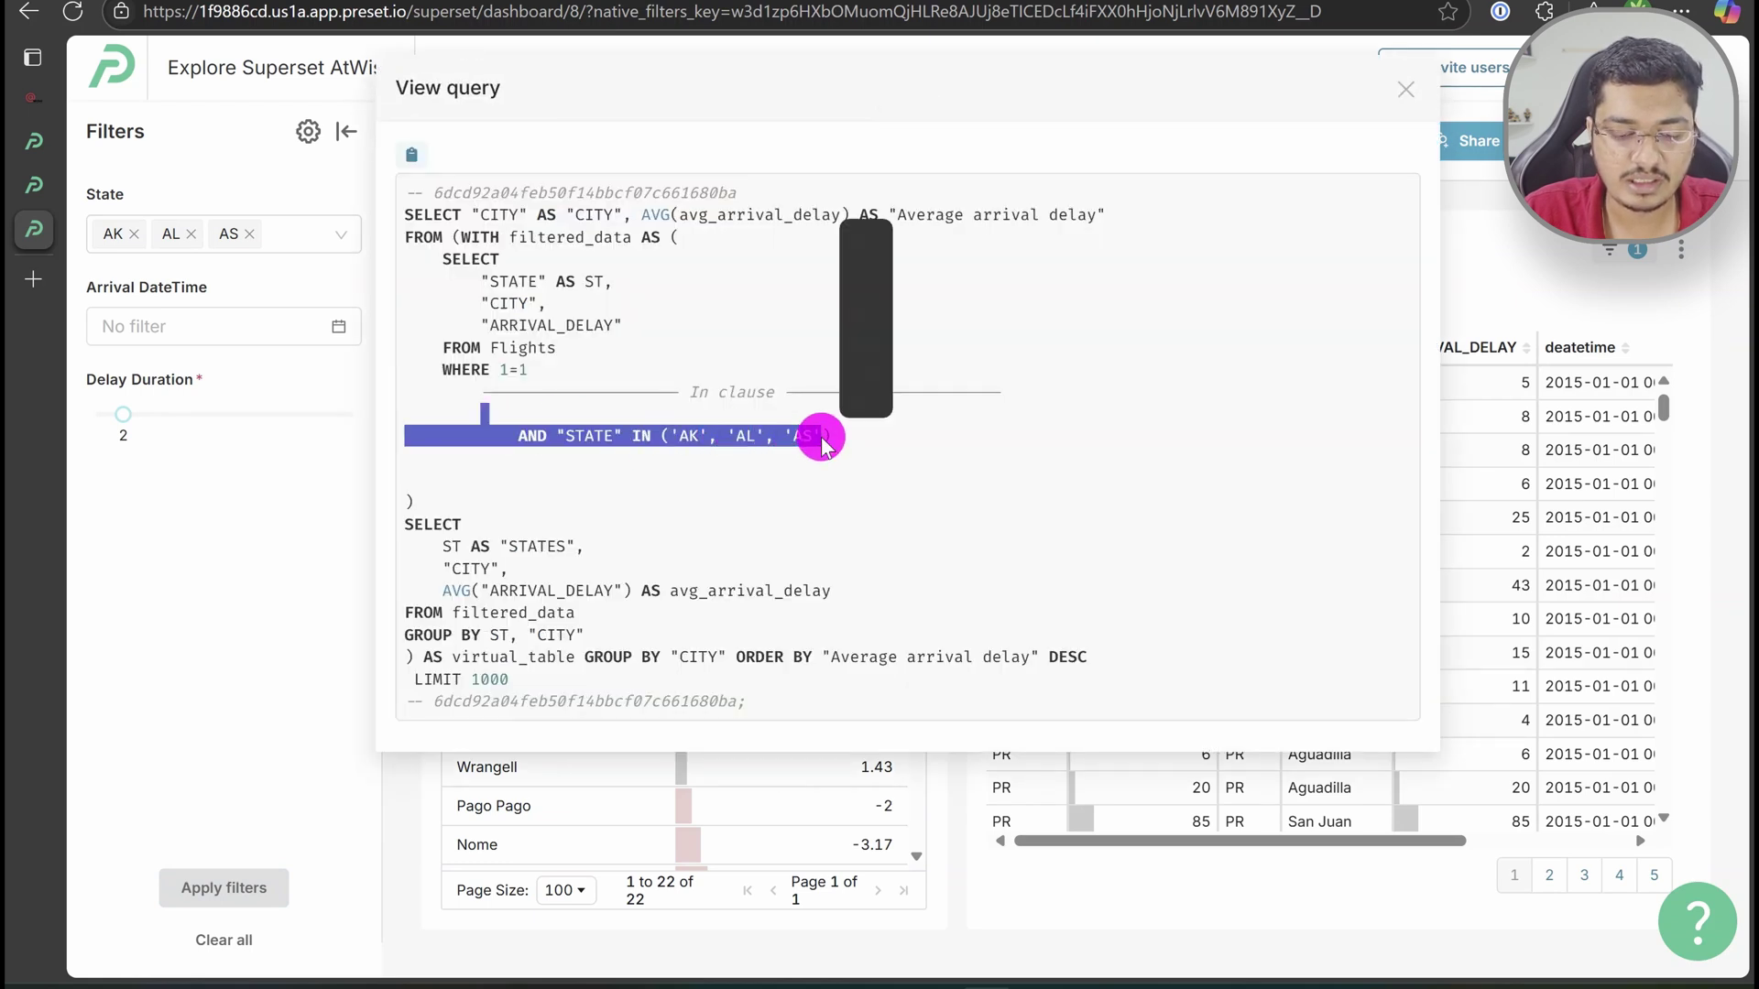
pyautogui.click(844, 465)
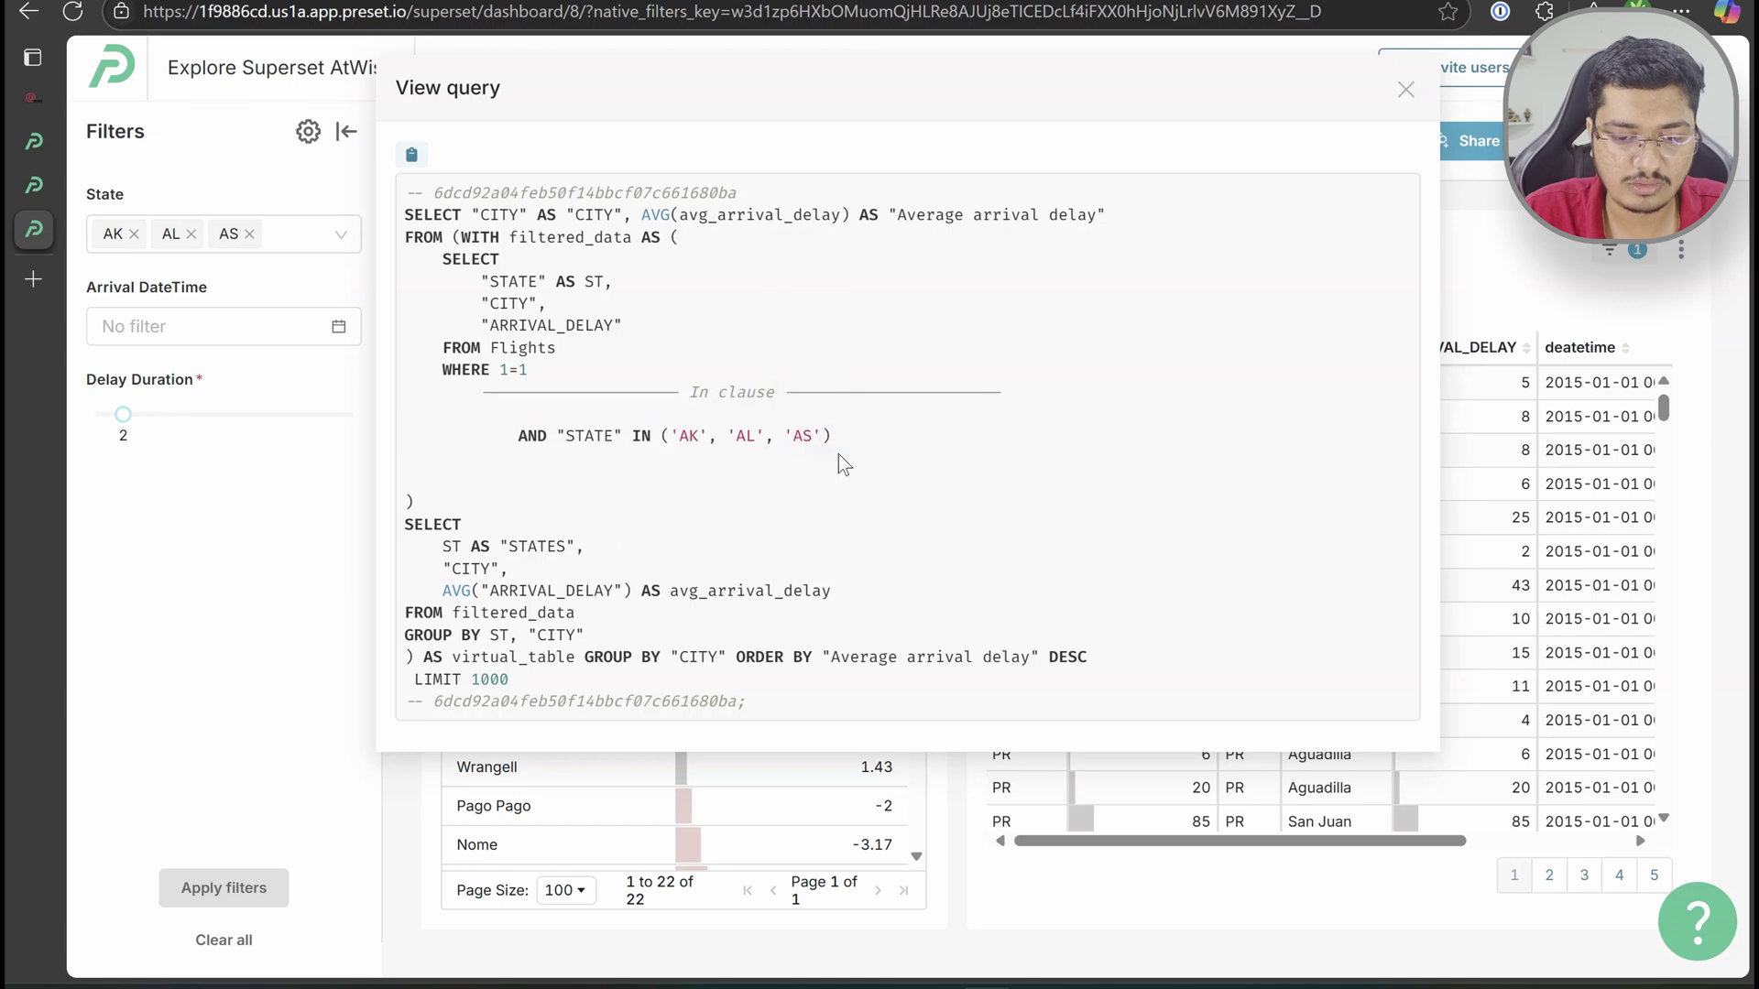
pyautogui.click(841, 453)
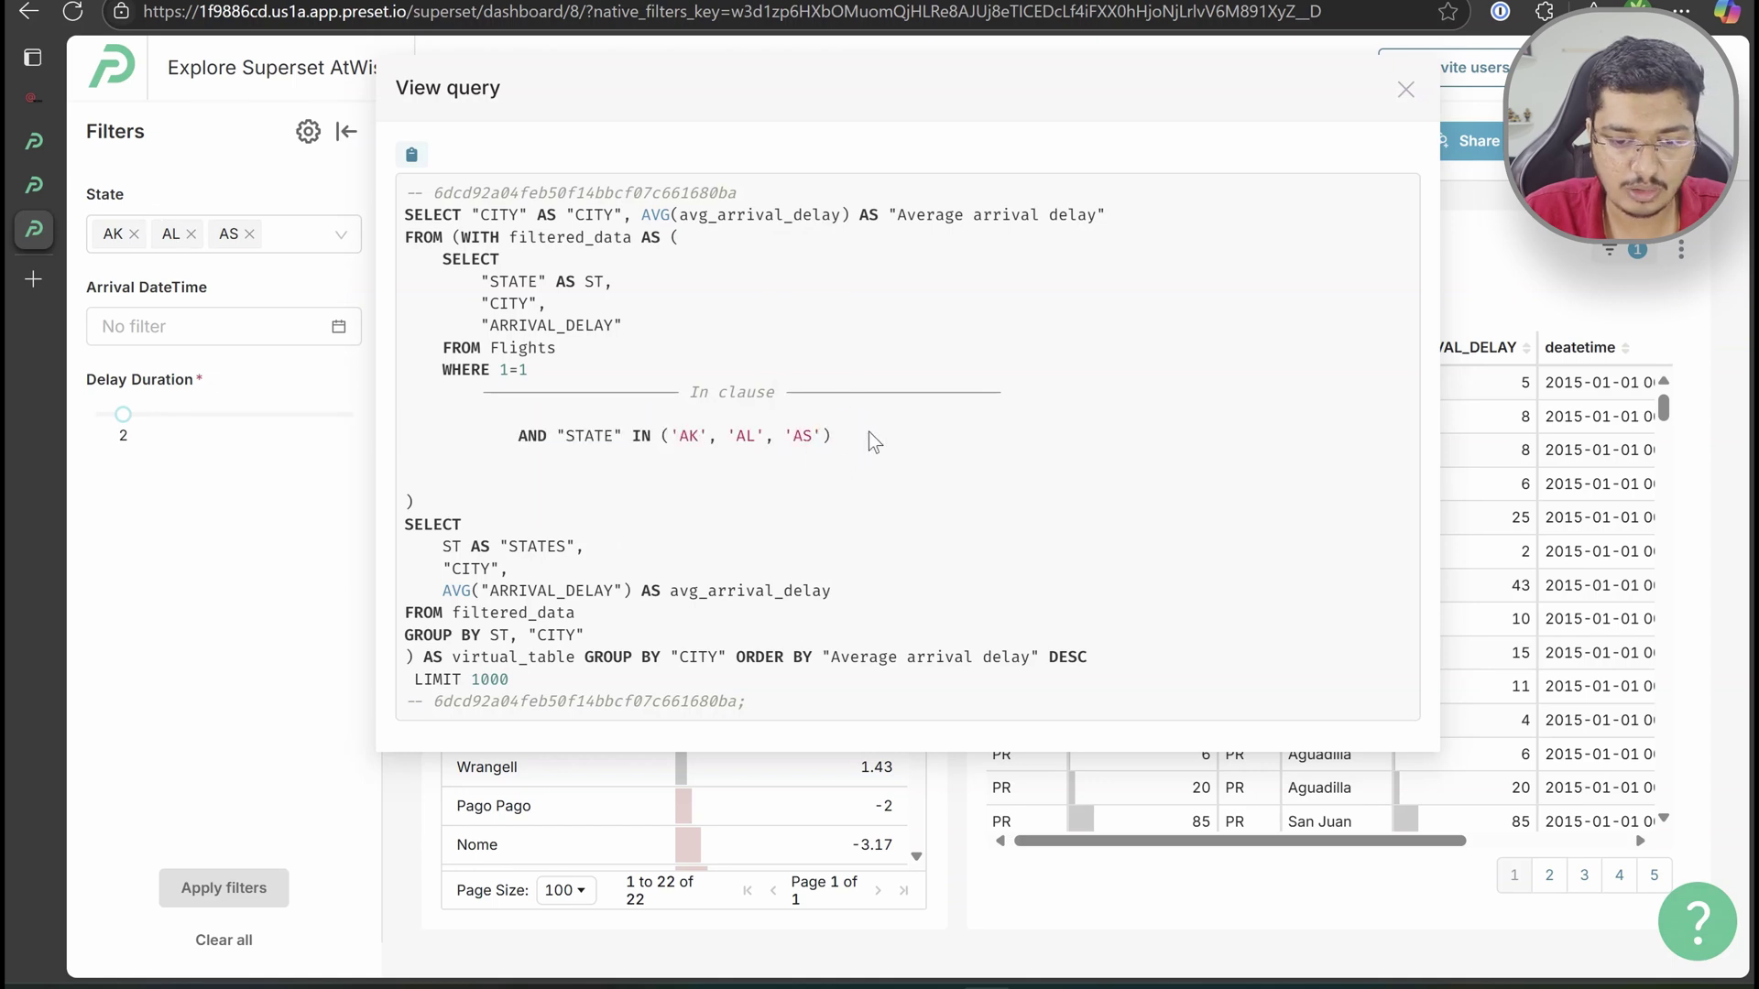
pyautogui.moveTo(874, 442); pyautogui.dragTo(531, 434)
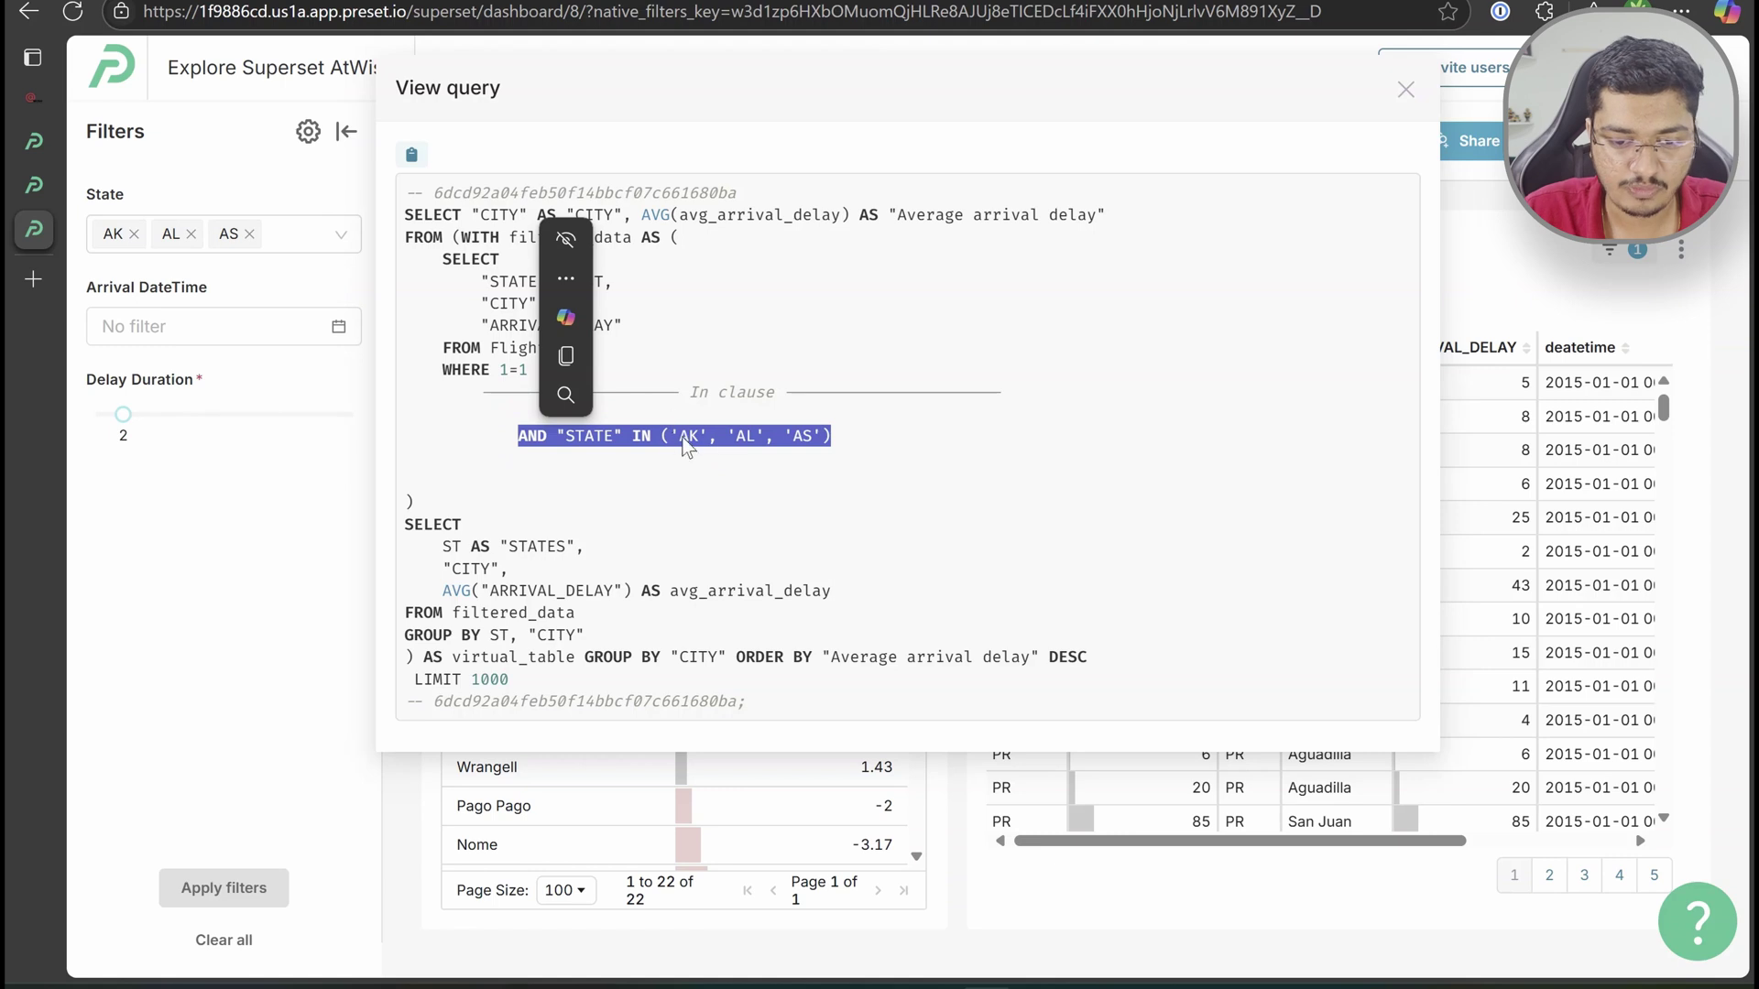
pyautogui.click(823, 509)
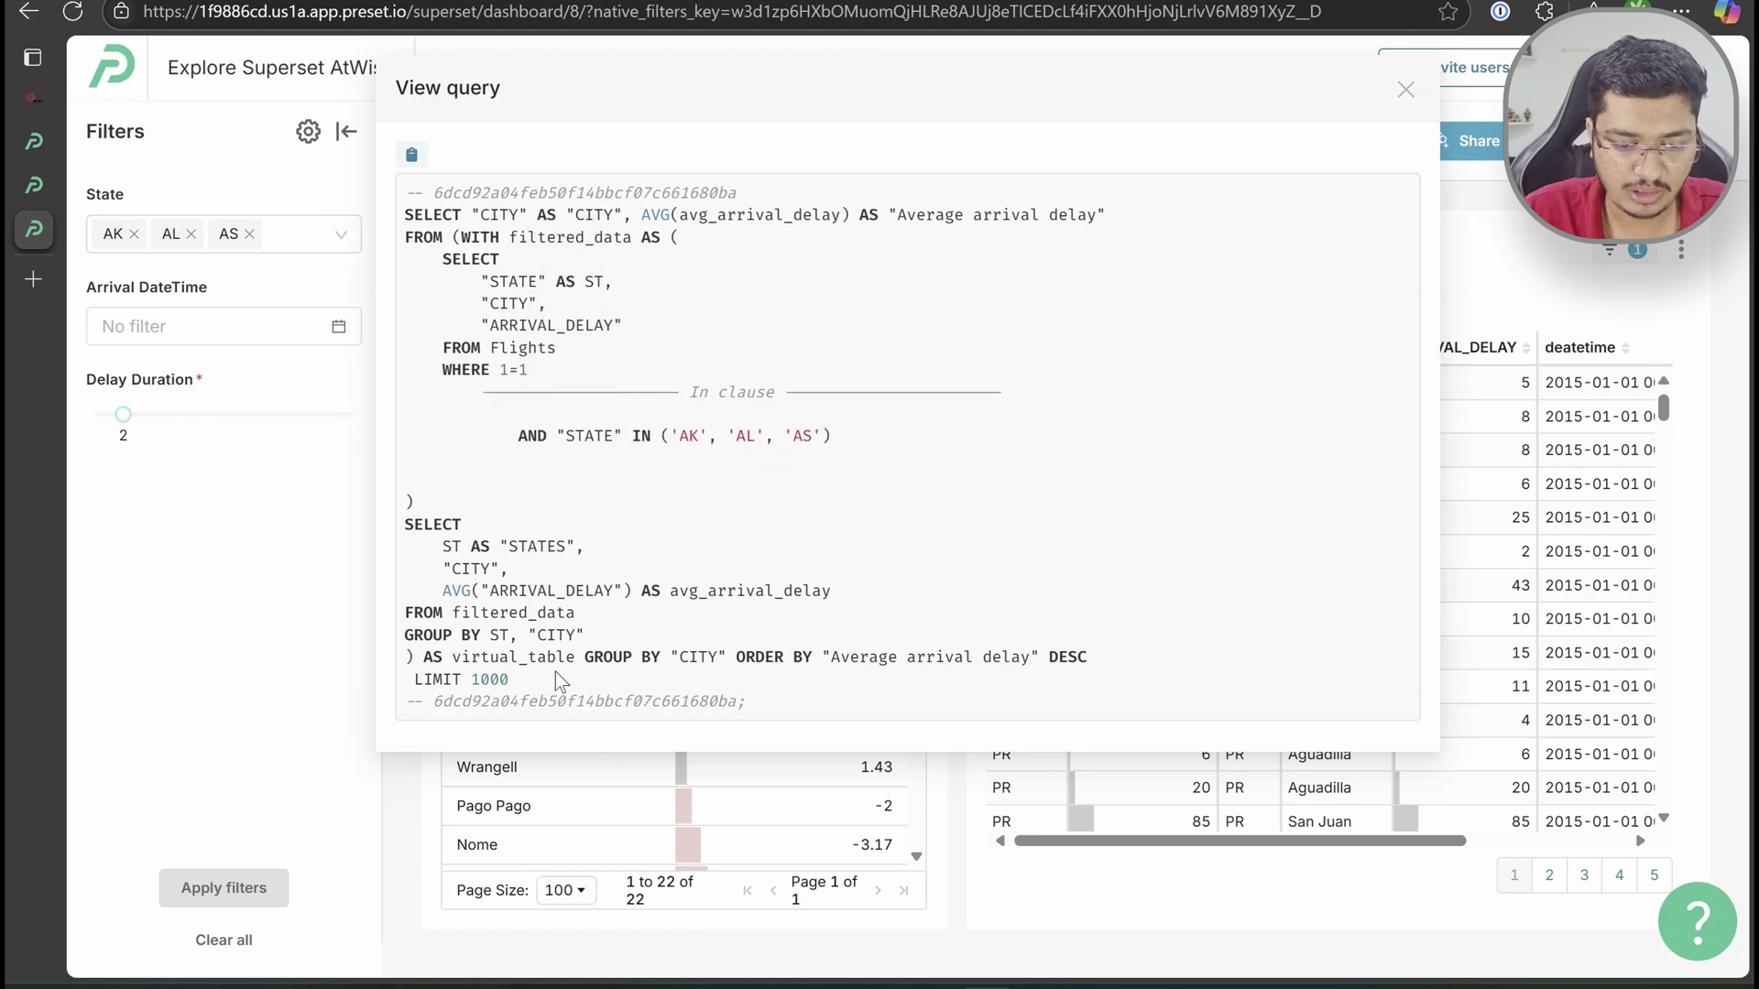
pyautogui.moveTo(550, 675); pyautogui.dragTo(395, 515)
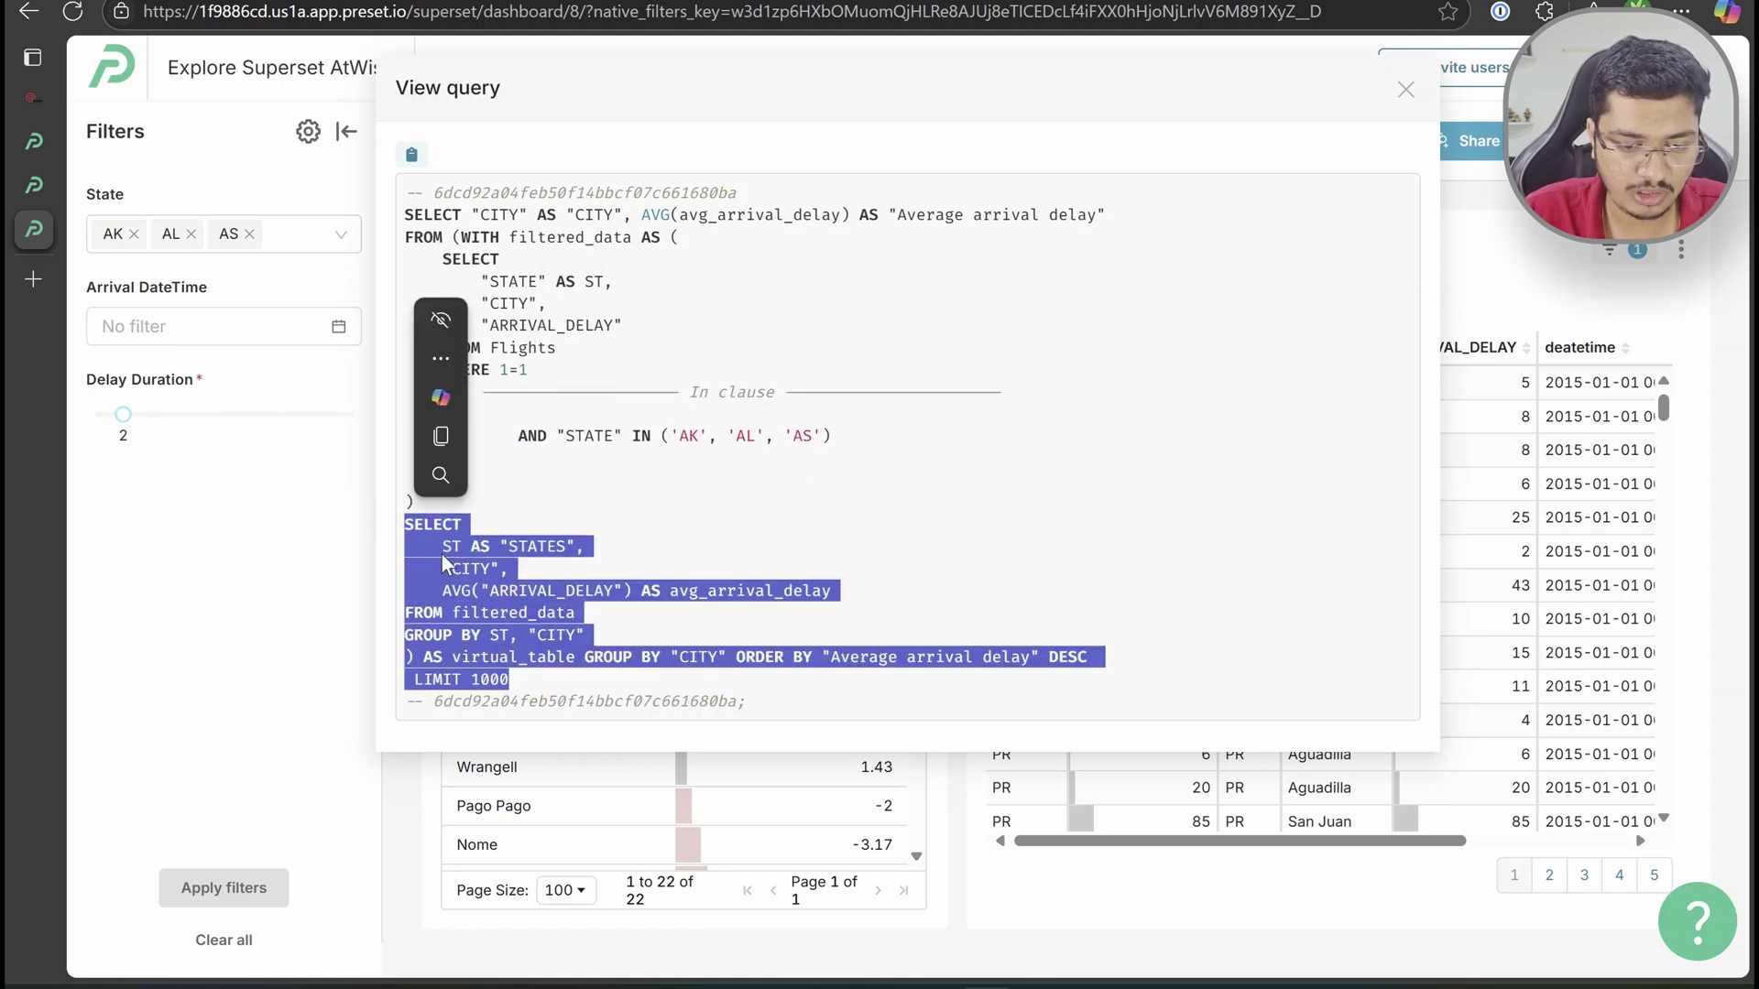
pyautogui.click(554, 678)
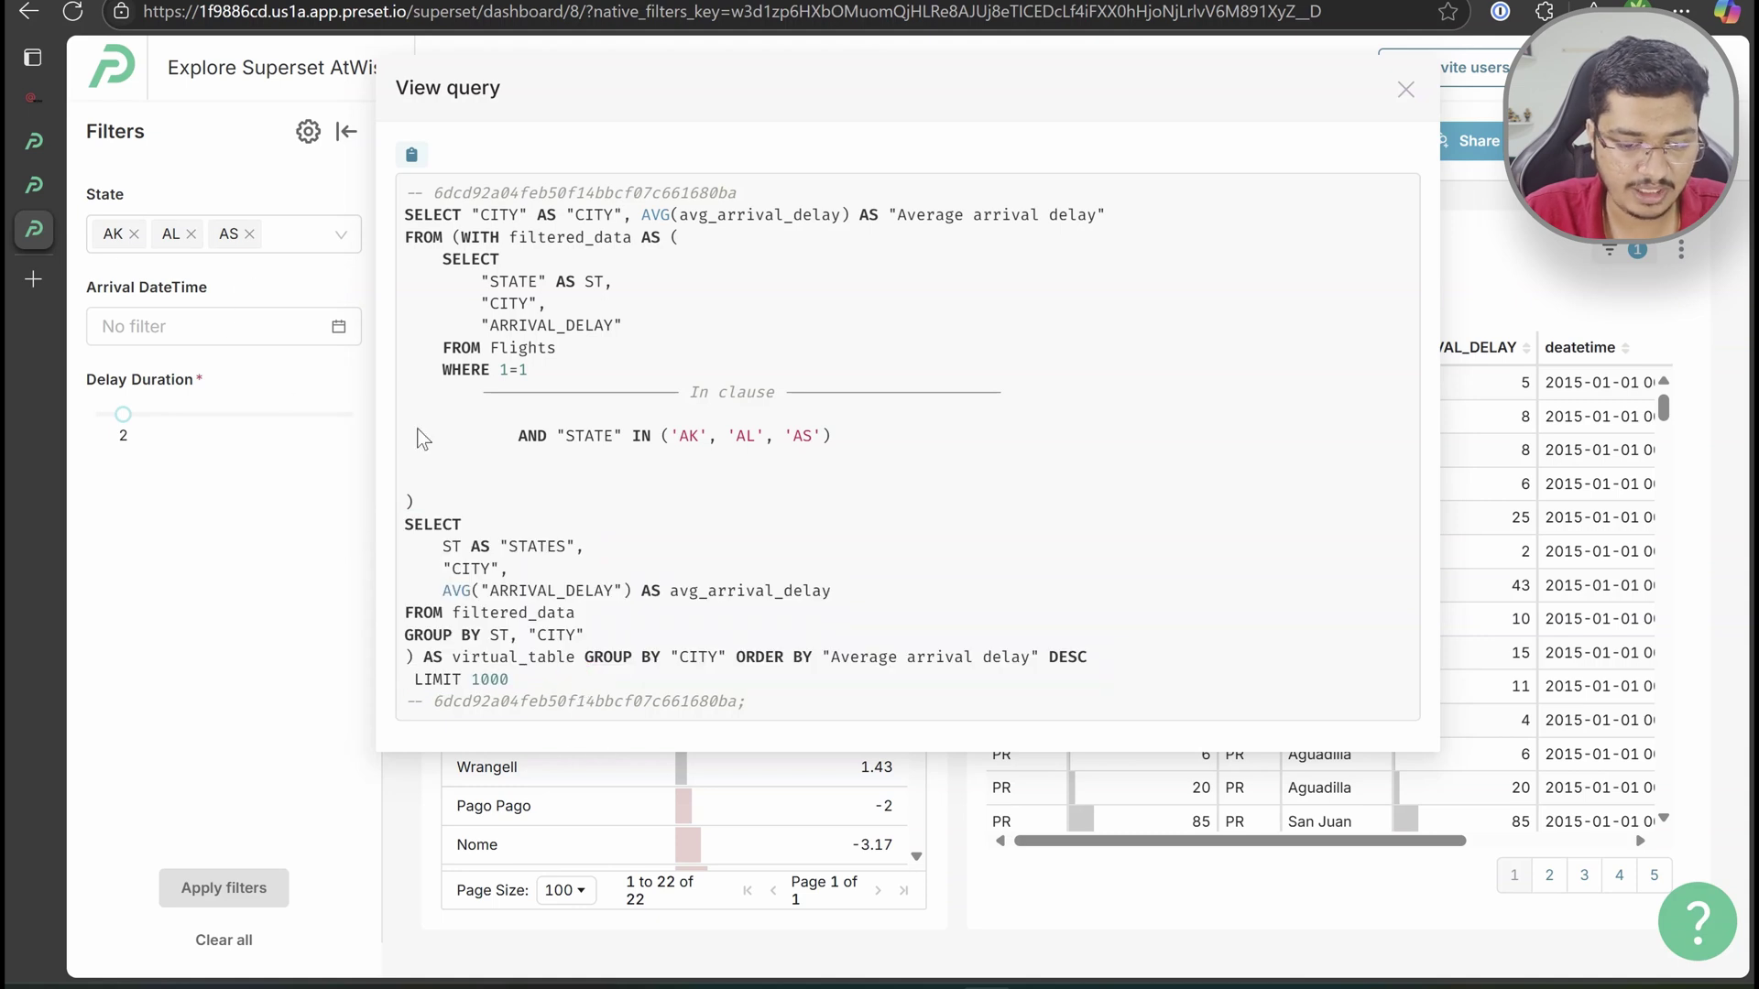
pyautogui.moveTo(522, 675); pyautogui.dragTo(408, 519)
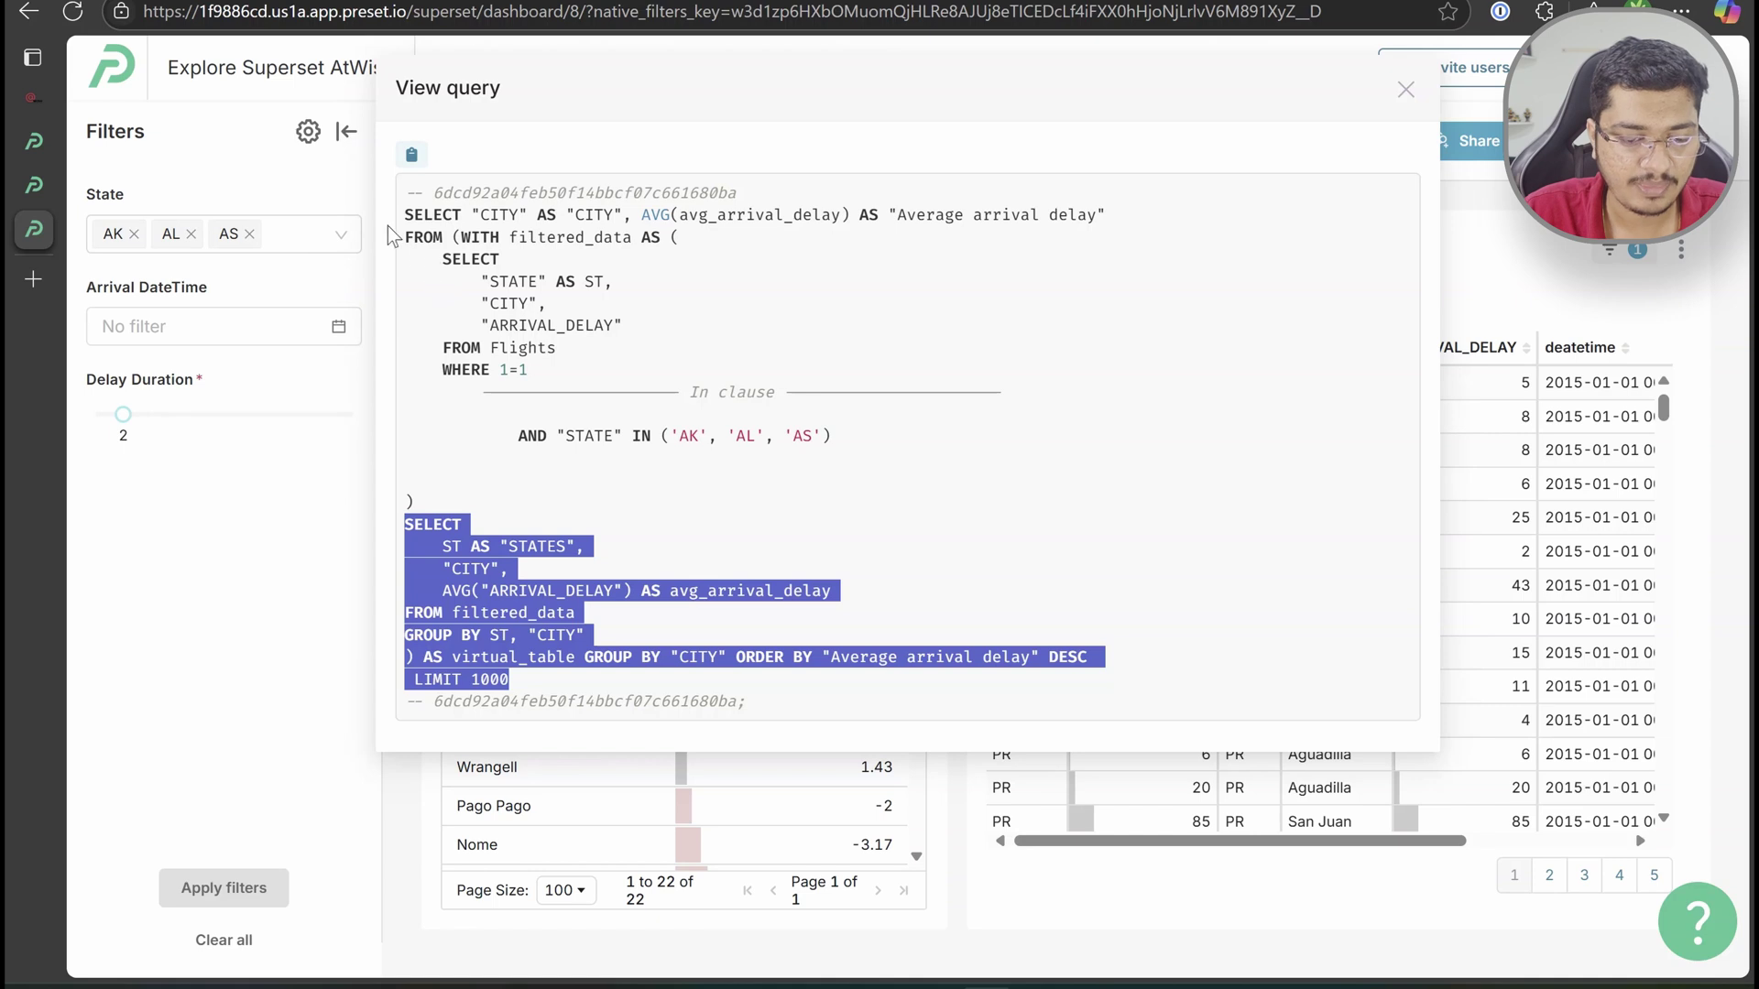
pyautogui.click(532, 606)
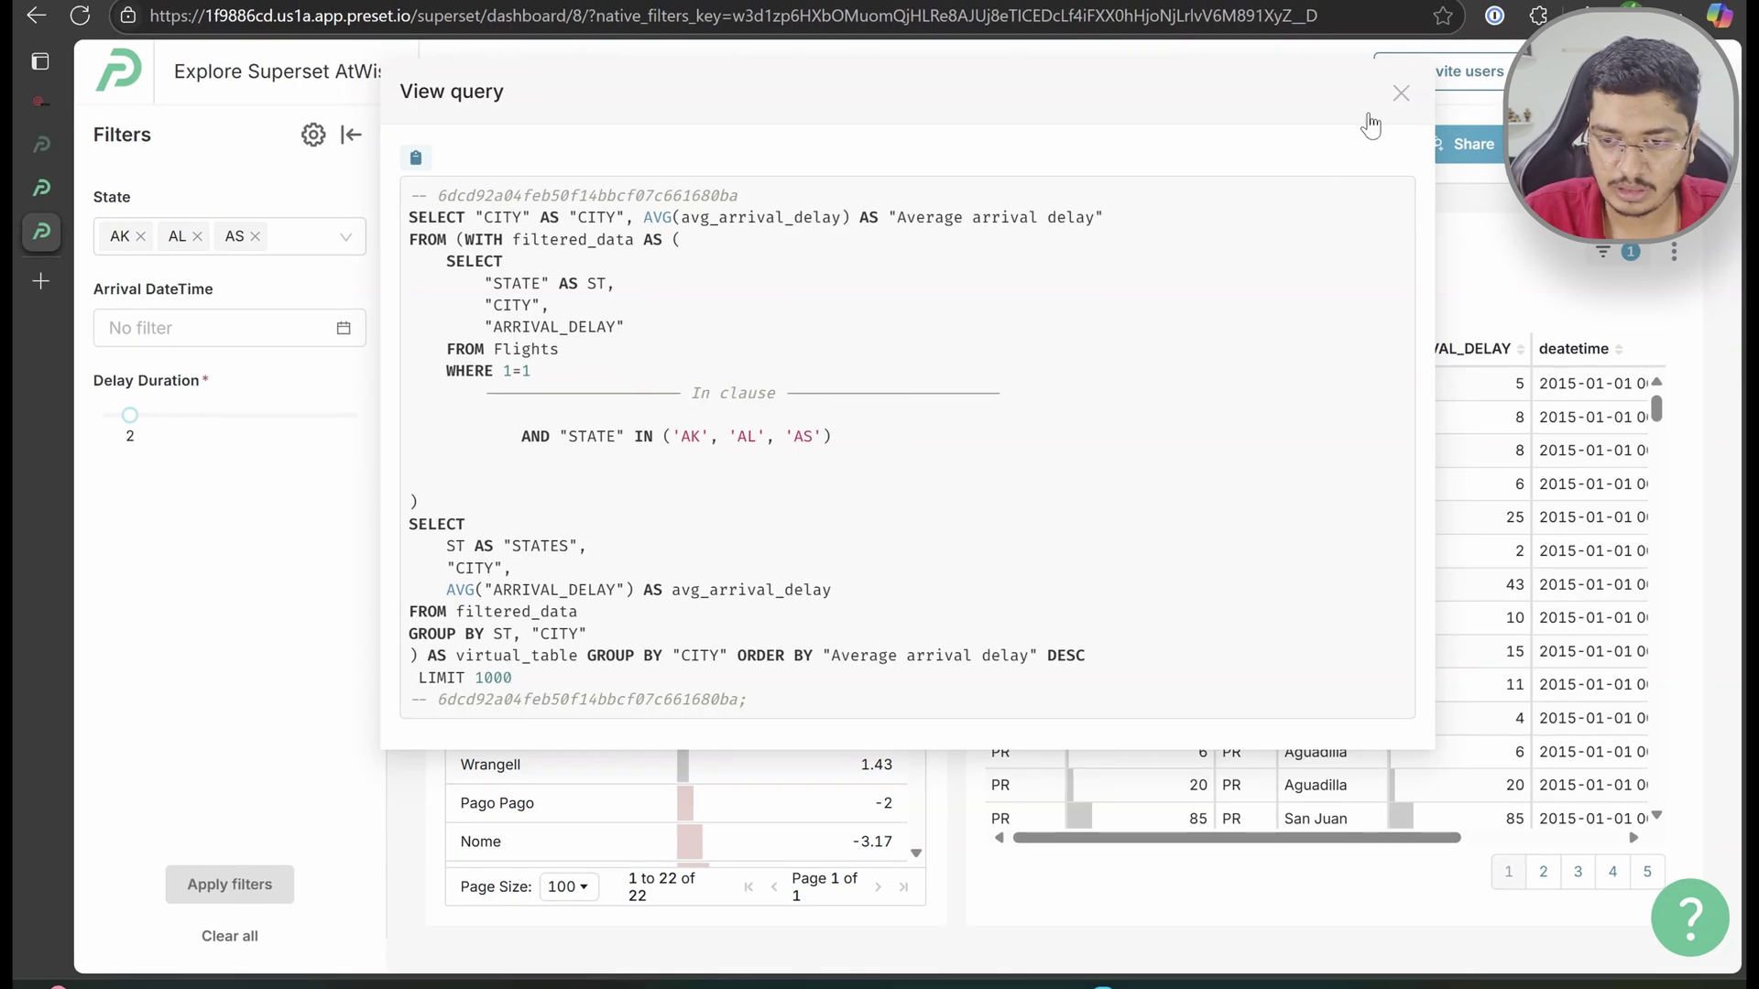
pyautogui.click(1401, 93)
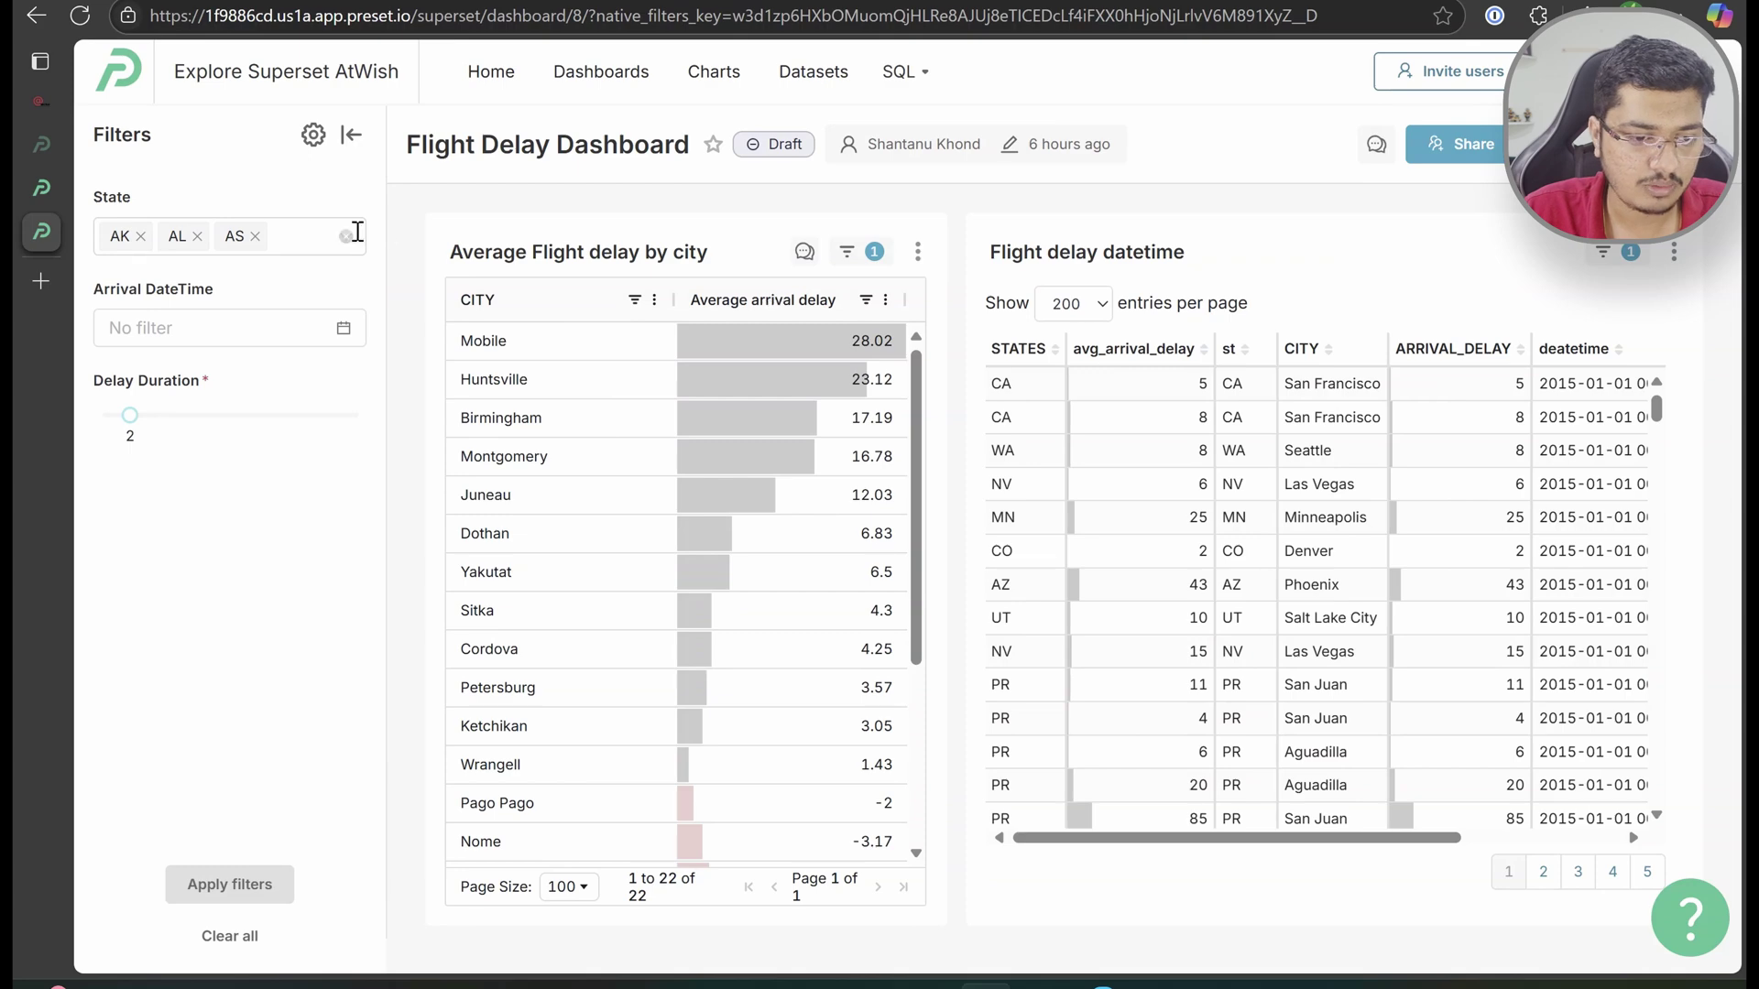
# Comment out the In clause on lines 9-11 of the SQL Lab query
pyautogui.click(43, 147)
pyautogui.click(785, 314)
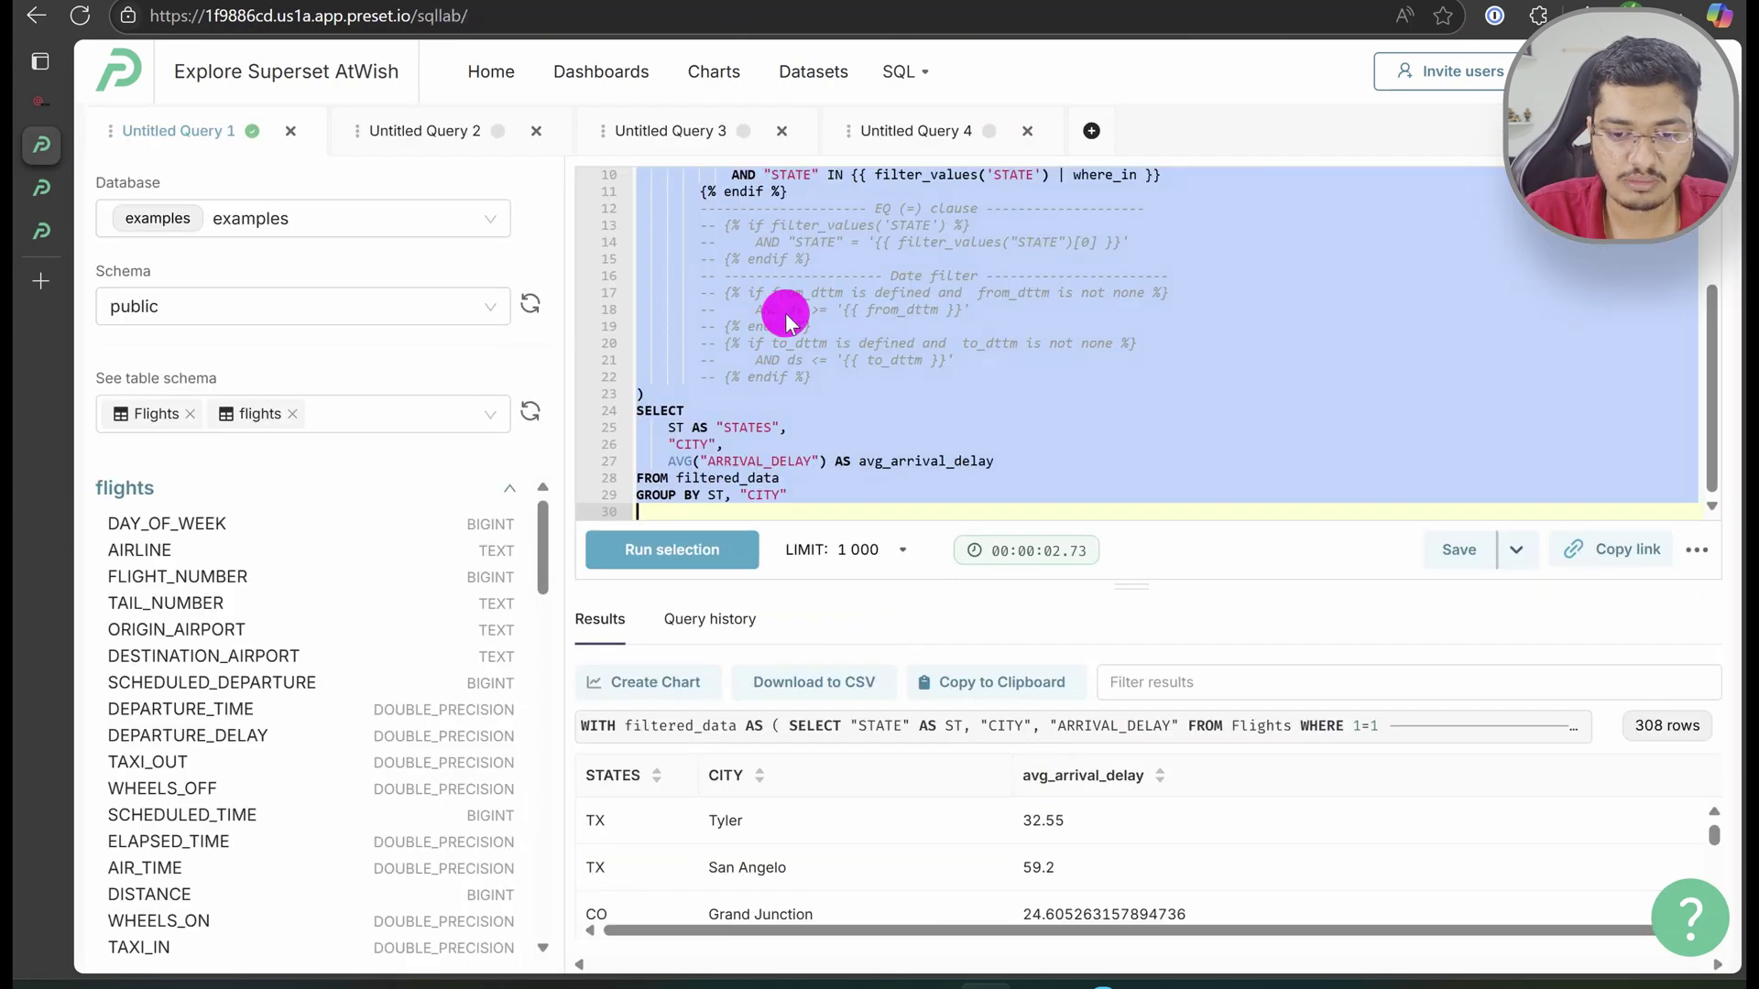
pyautogui.scroll(3, 786, 314)
pyautogui.click(812, 306)
pyautogui.moveTo(813, 306); pyautogui.dragTo(692, 269)
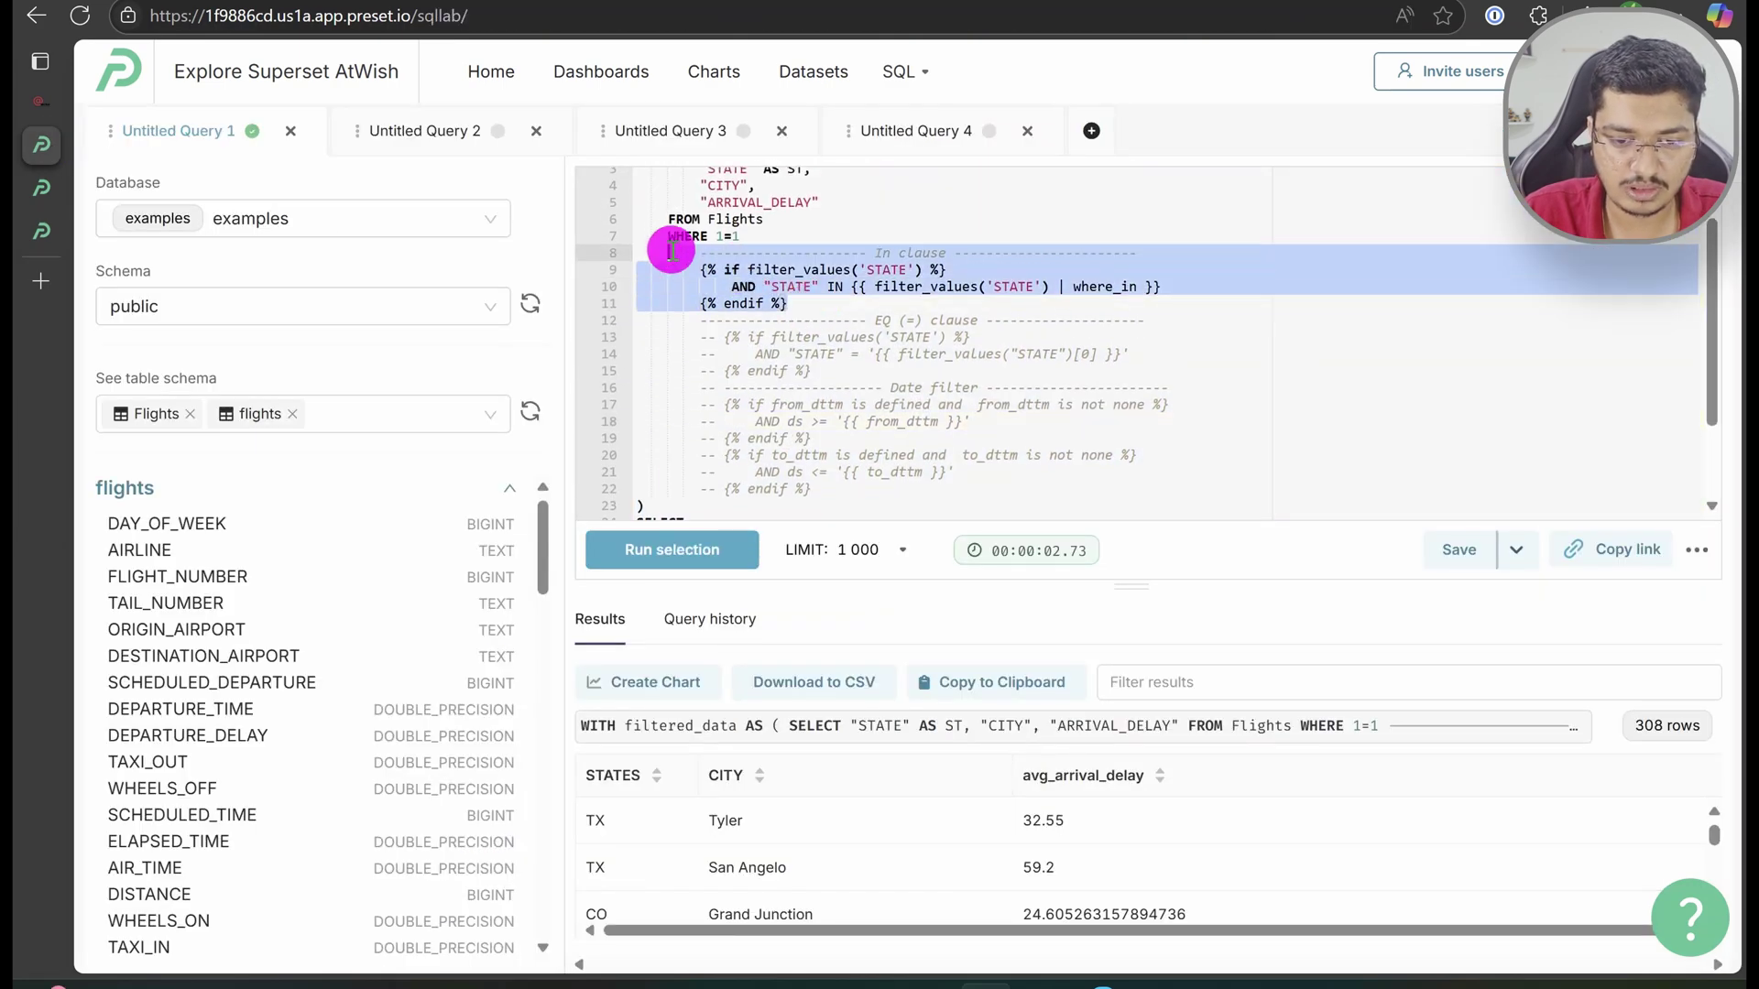
pyautogui.hotkey('ctrl', '/')
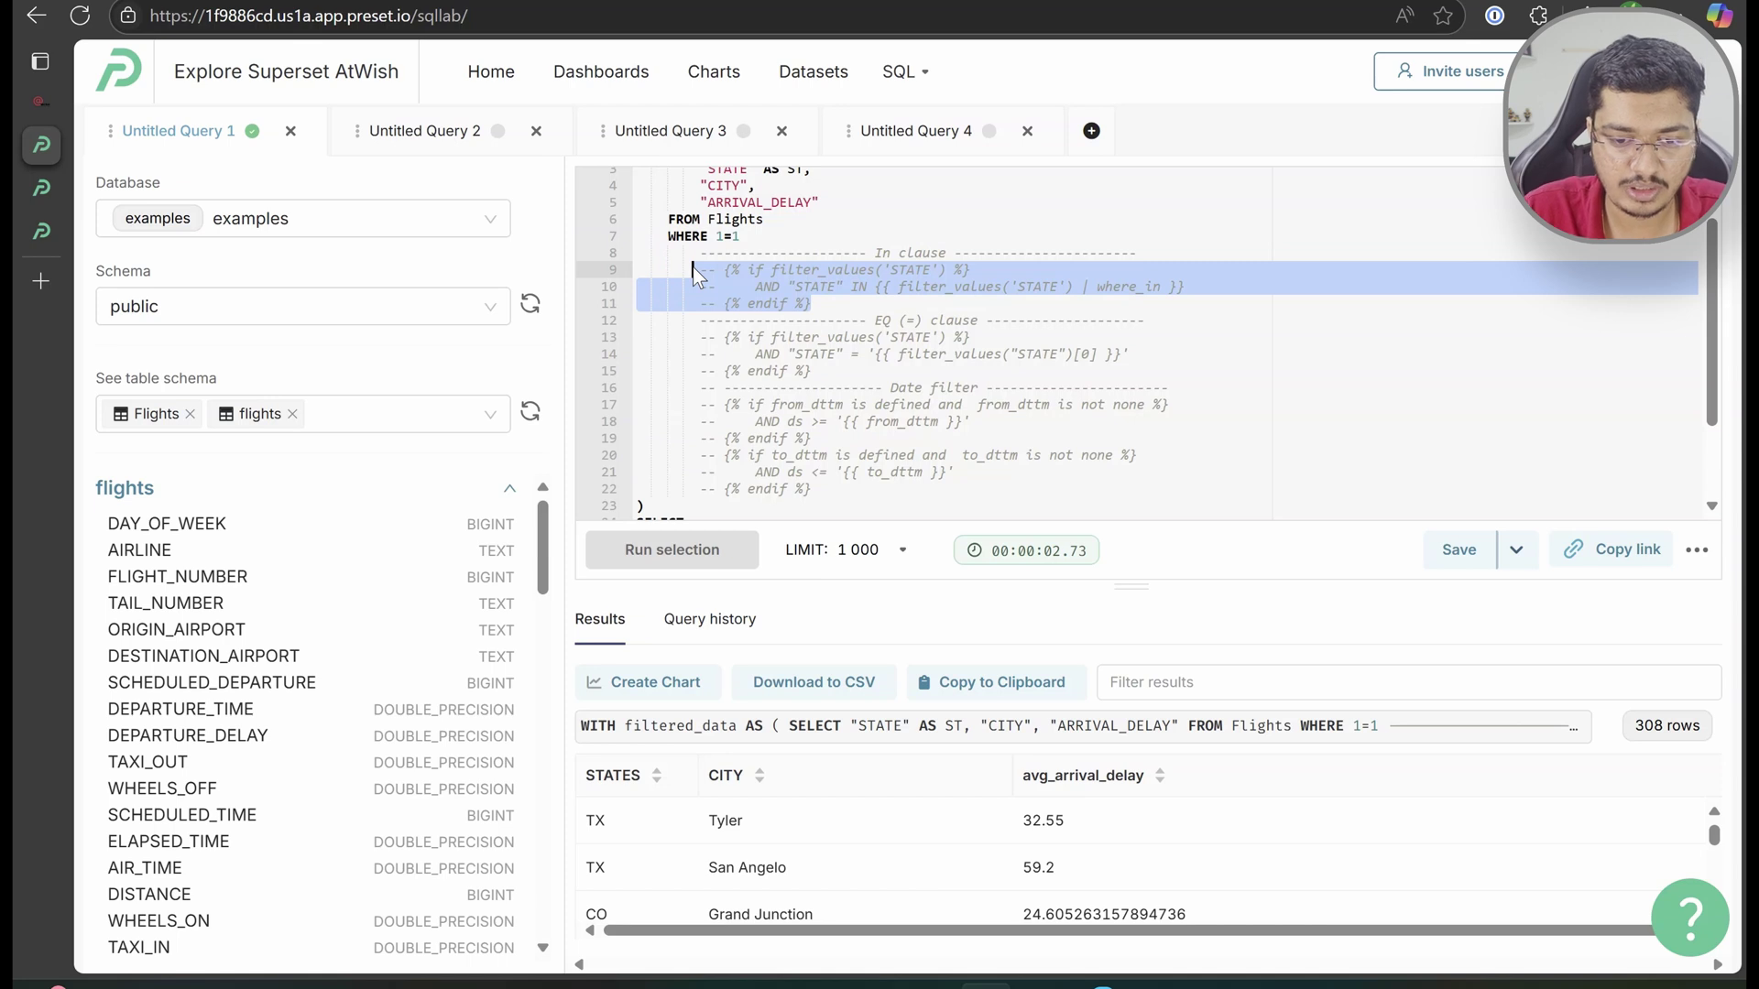
# Uncomment the EQ clause on lines 13-15 and rerun the query, returning 308 rows
pyautogui.moveTo(698, 335); pyautogui.dragTo(836, 381)
pyautogui.hotkey('ctrl', '/')
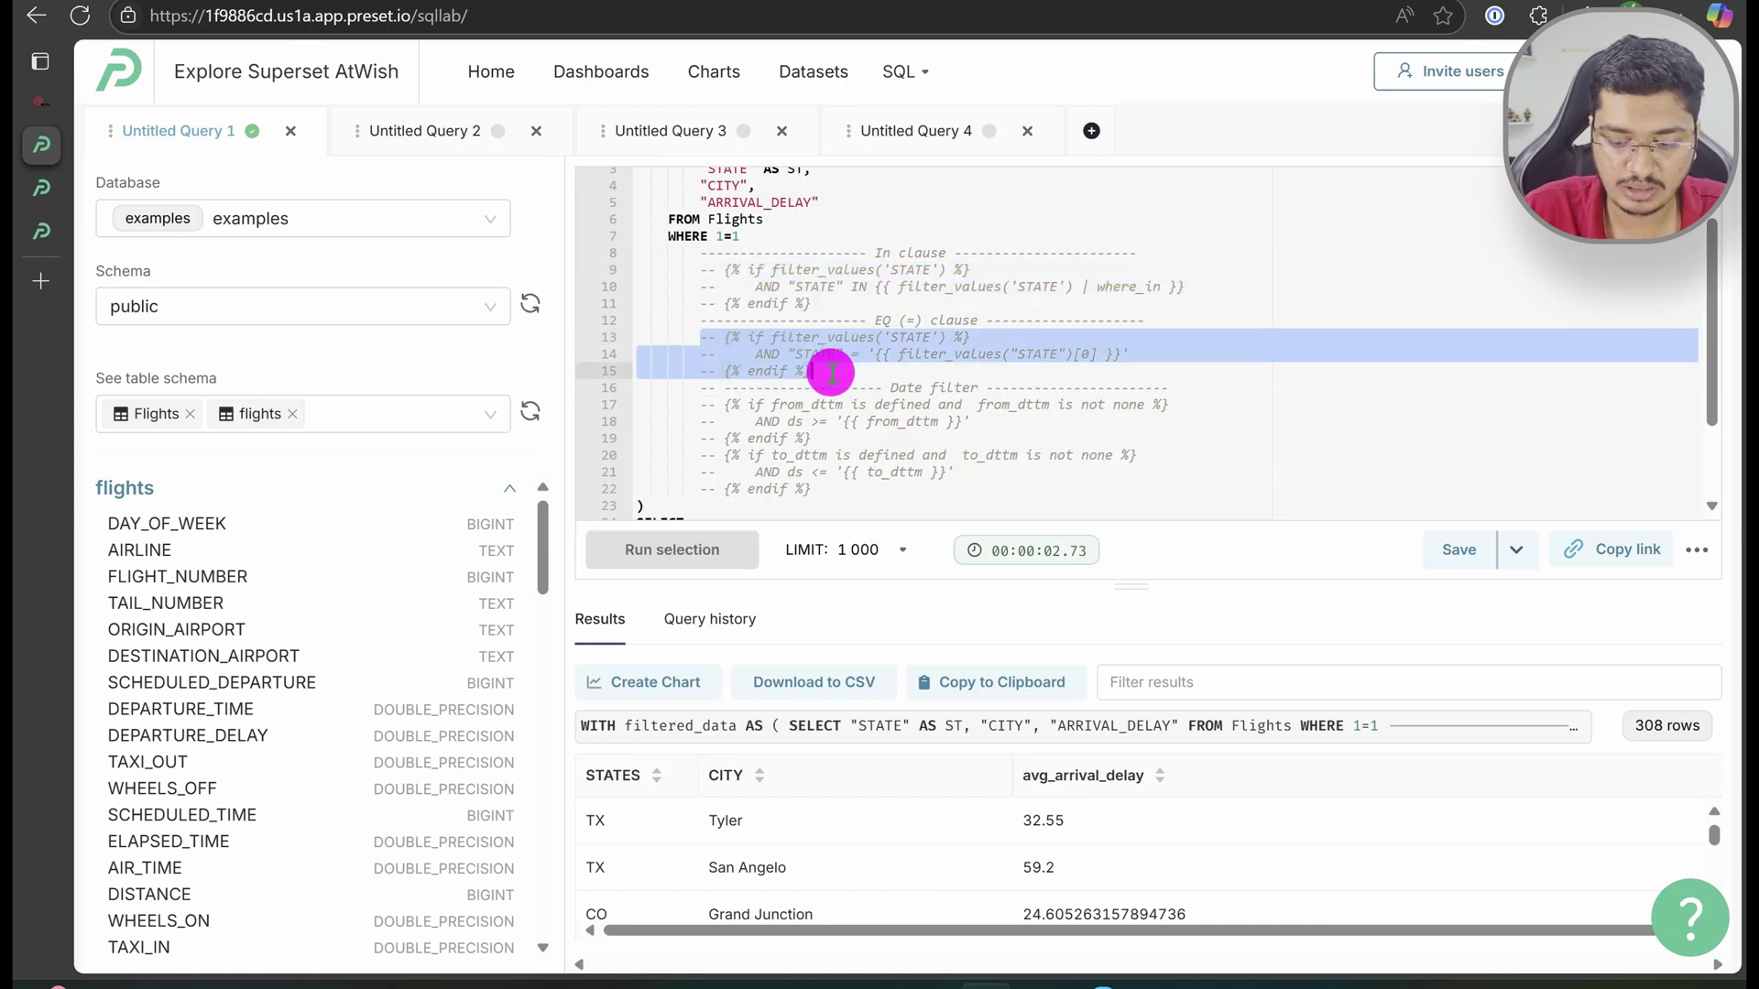
pyautogui.click(747, 472)
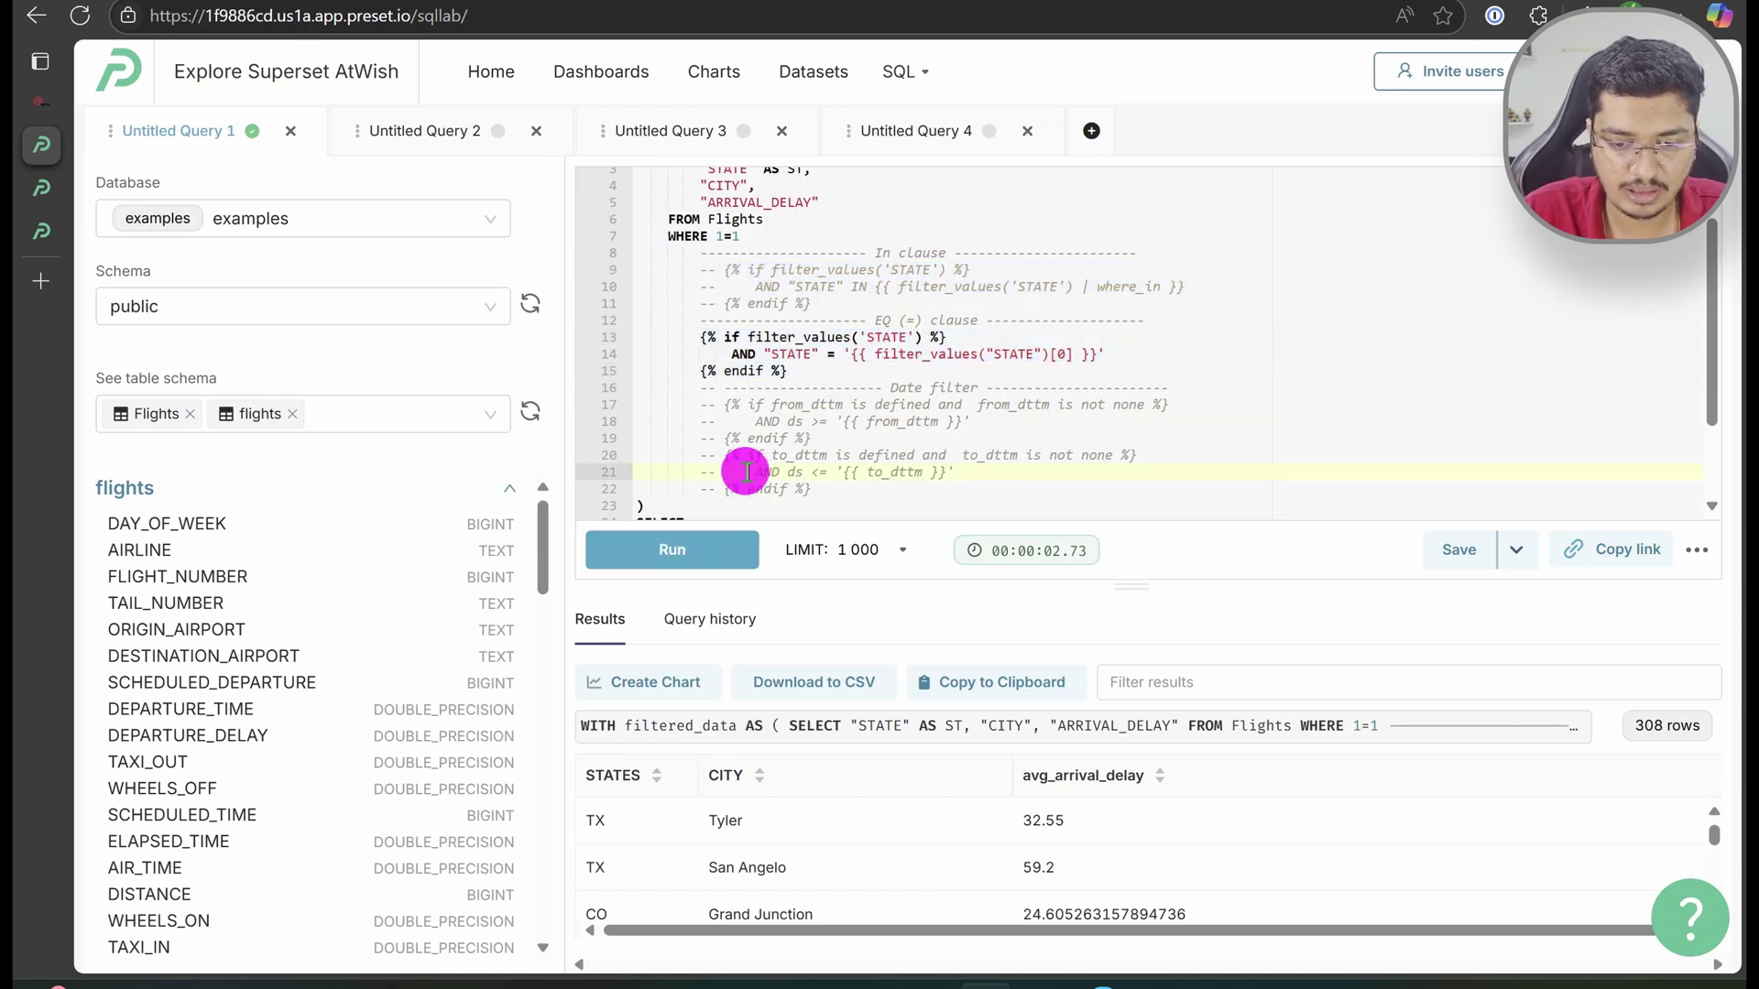
pyautogui.click(670, 553)
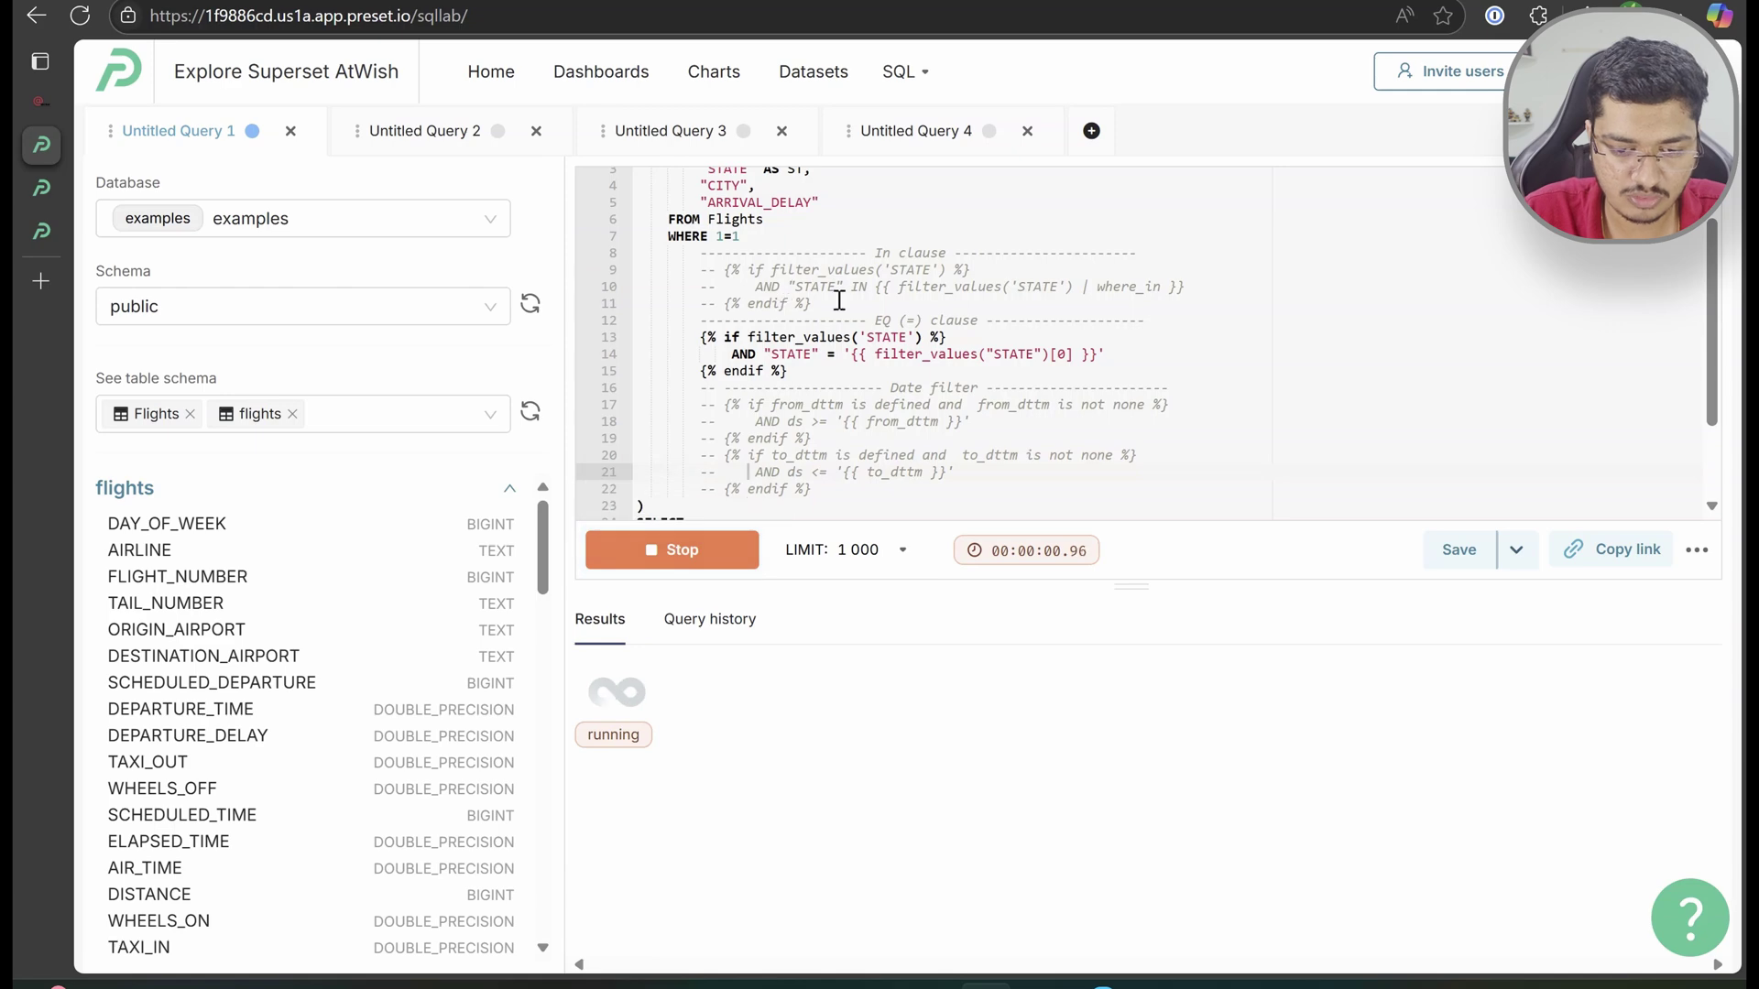
pyautogui.scroll(-3, 857, 316)
pyautogui.scroll(4, 856, 327)
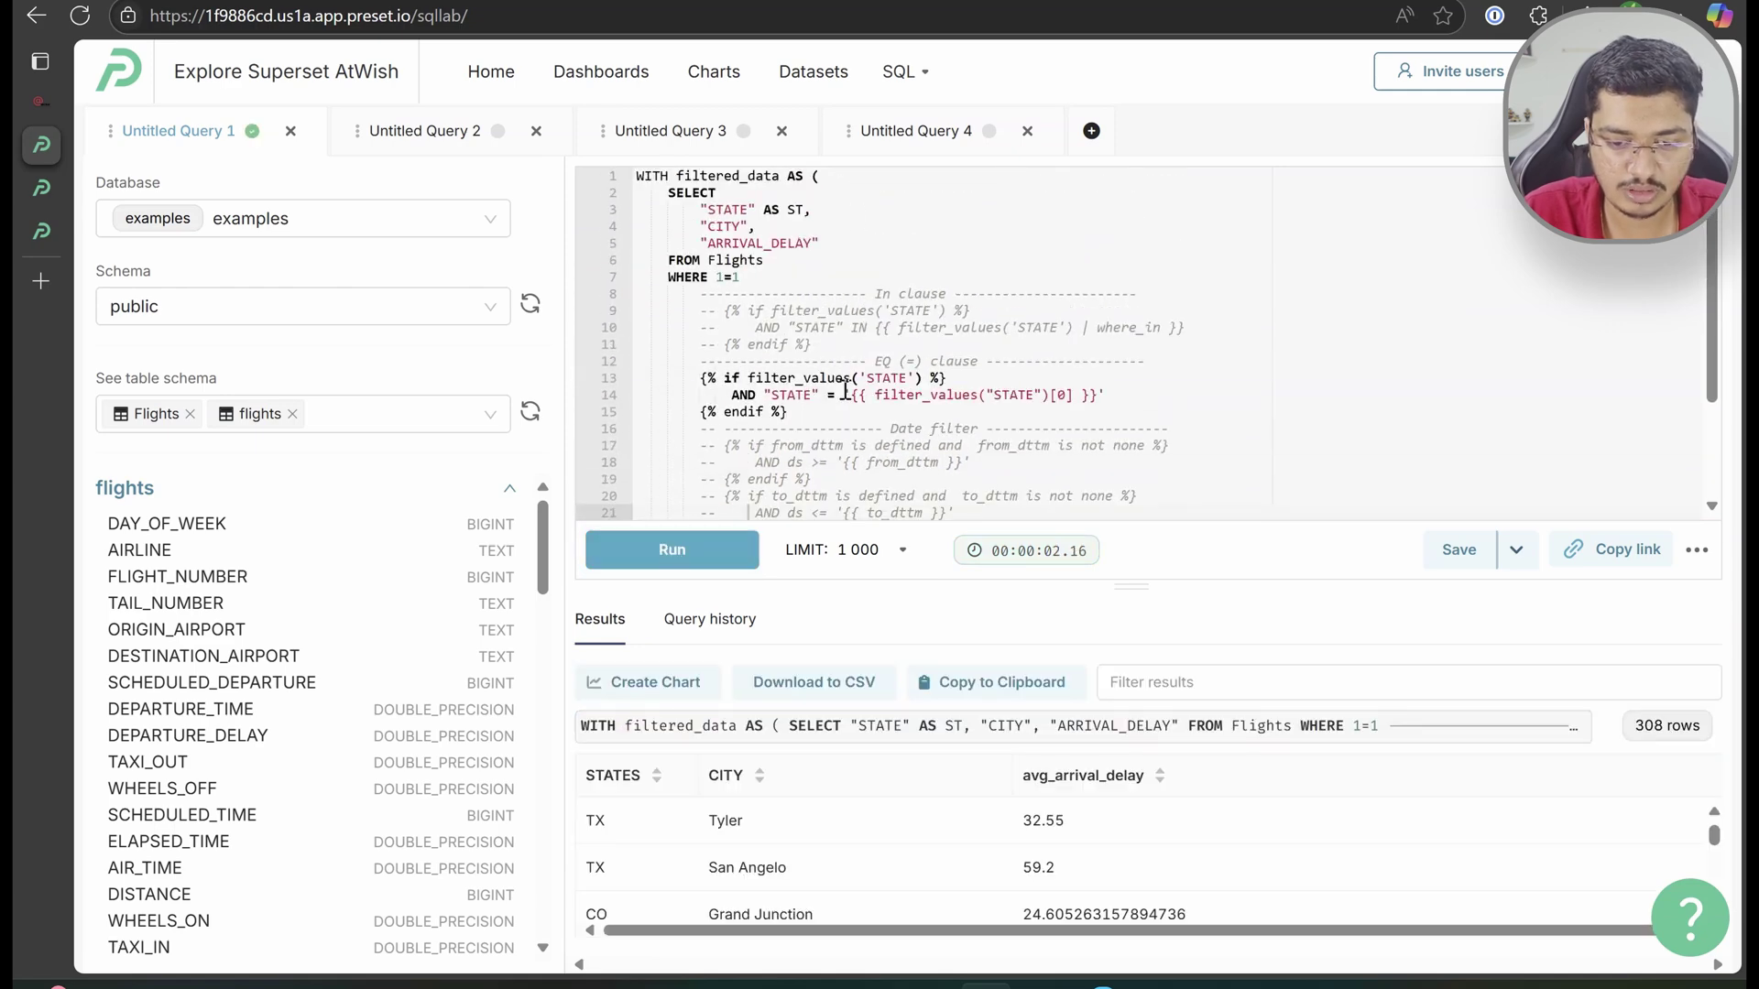
# Check filter_values('STATE') on line 14, then select the whole query to copy it
pyautogui.hotkey('ctrl', 'a')
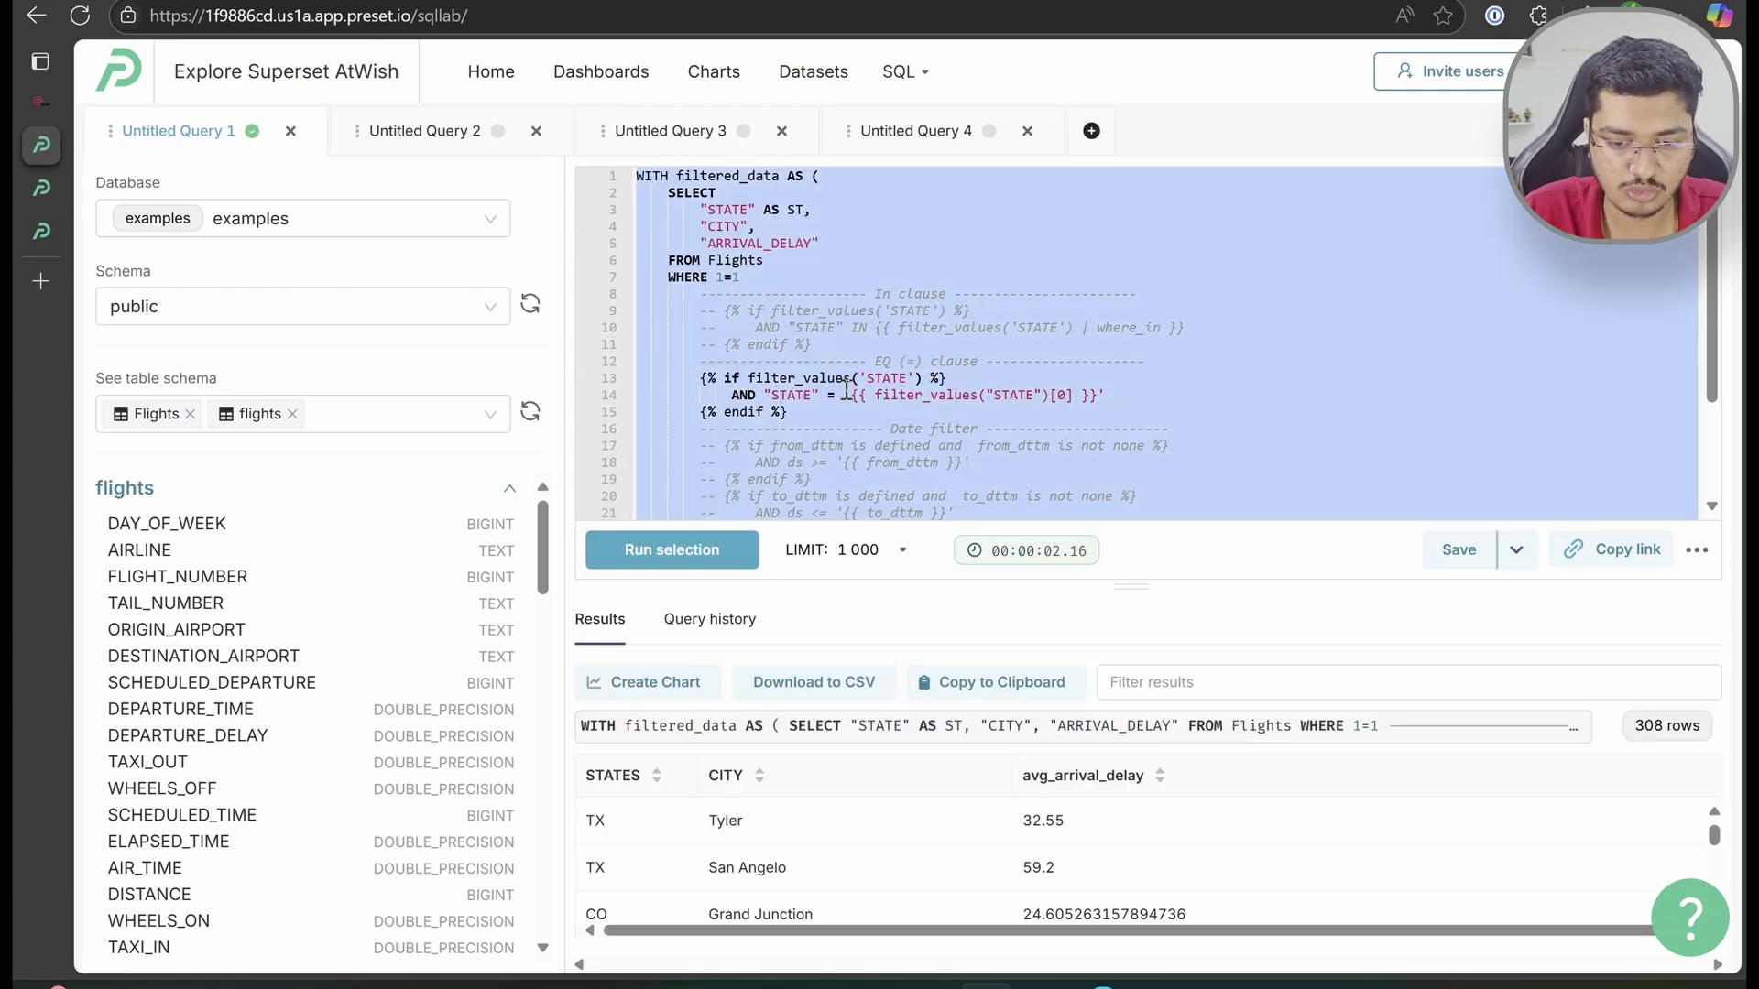
pyautogui.click(907, 414)
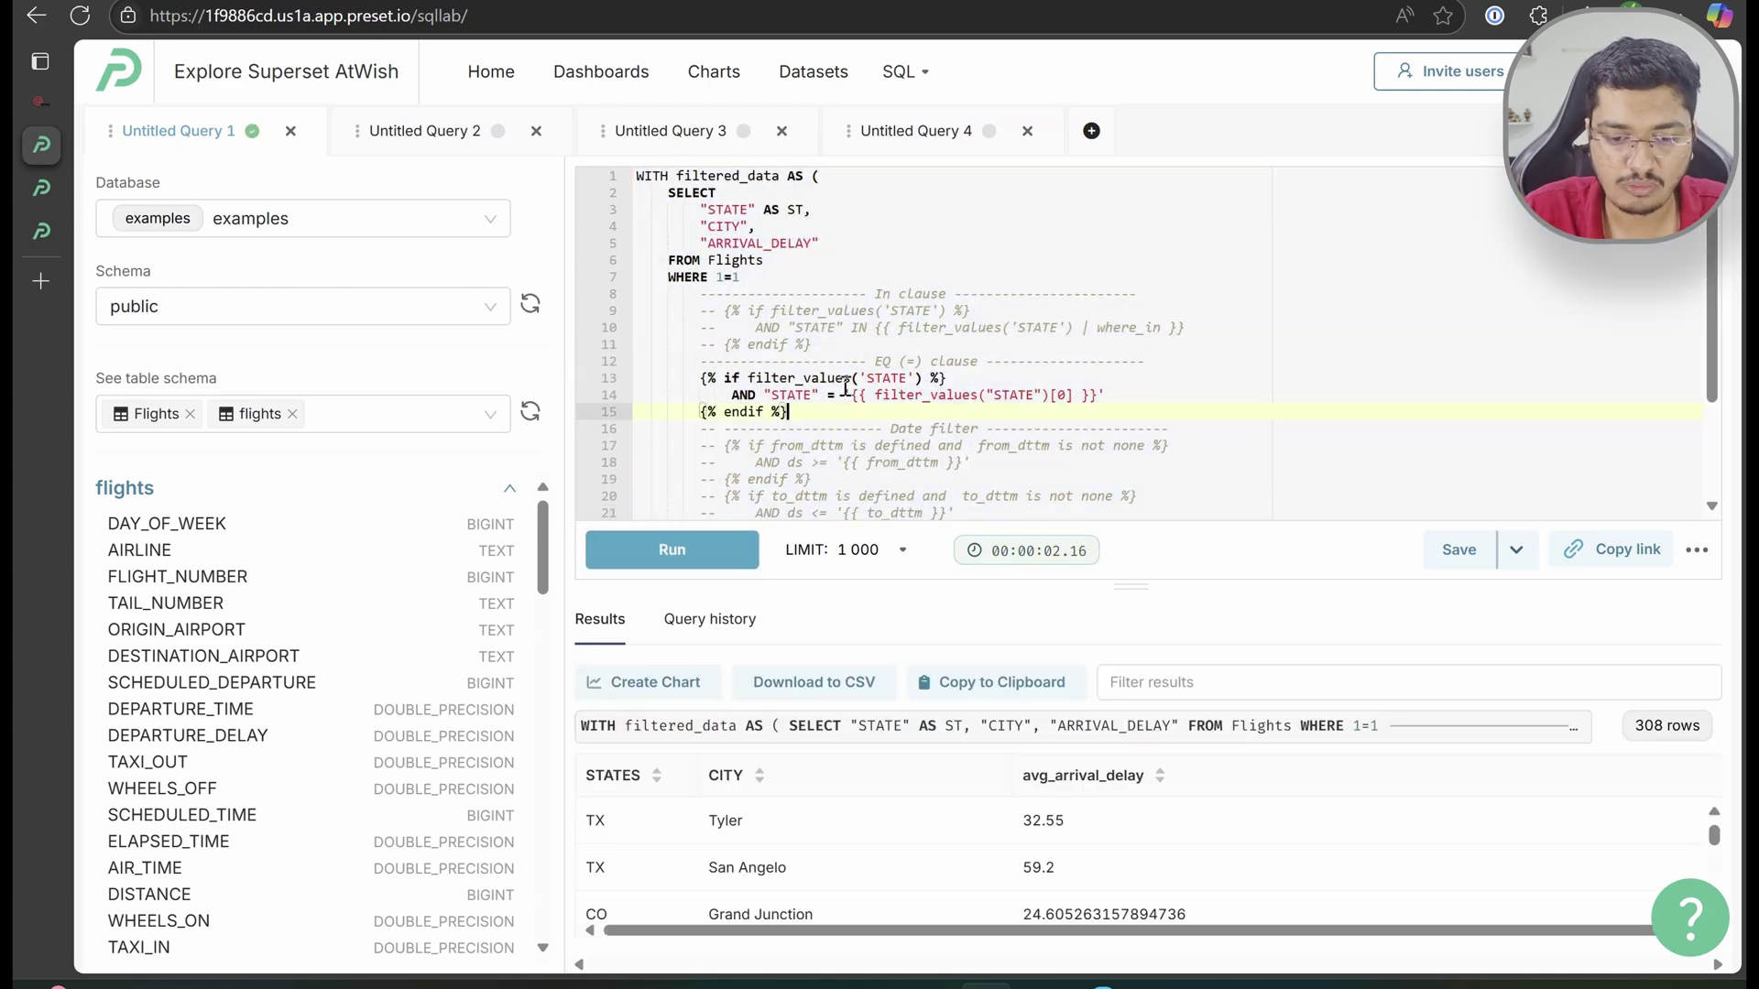
pyautogui.doubleClick(906, 394)
pyautogui.doubleClick(1005, 395)
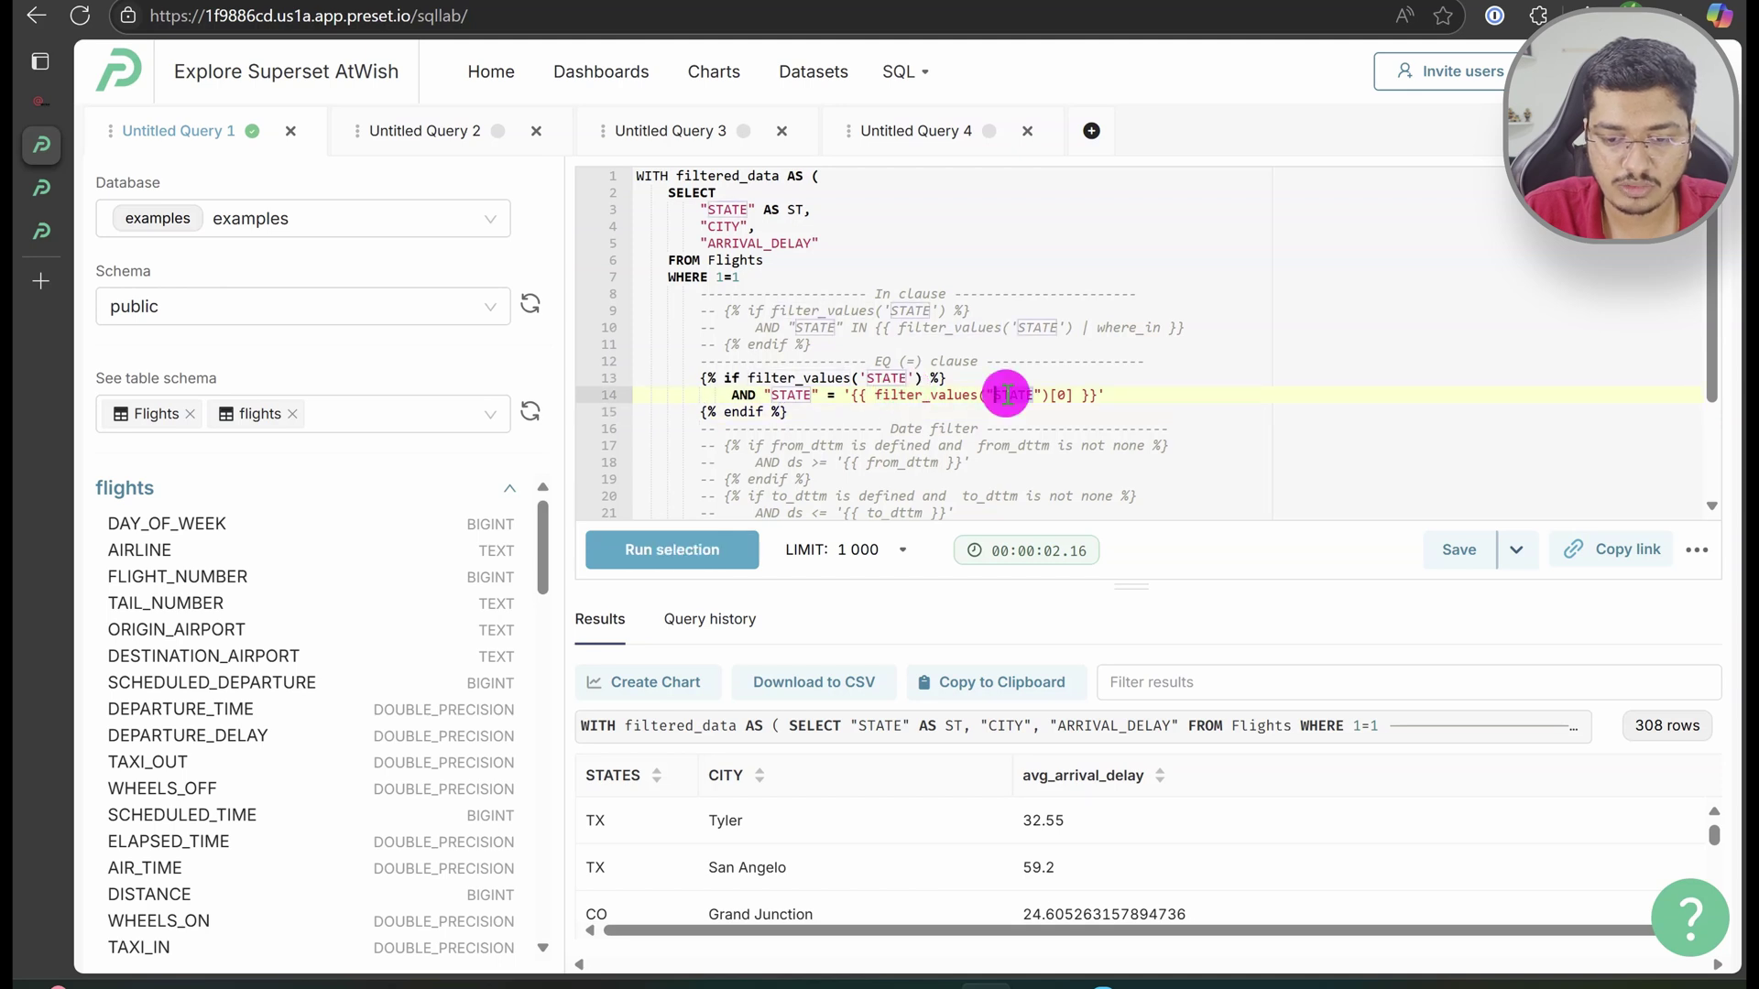
pyautogui.click(1064, 395)
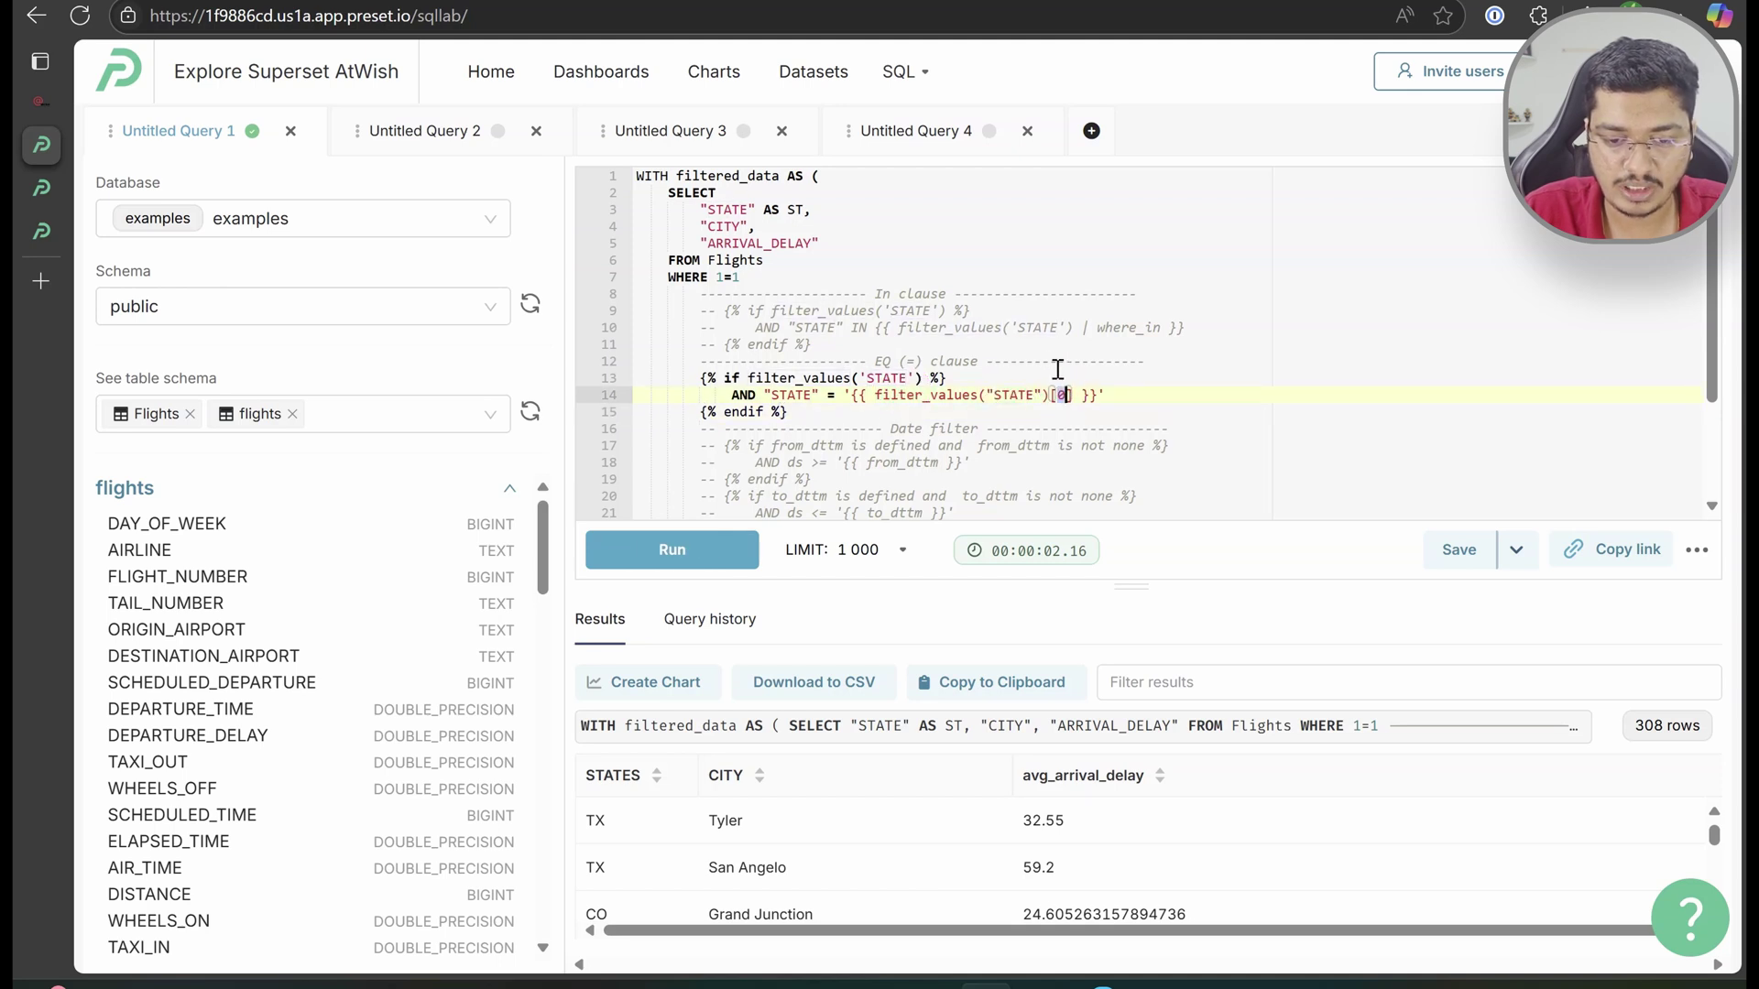
pyautogui.hotkey('ctrl', 'a')
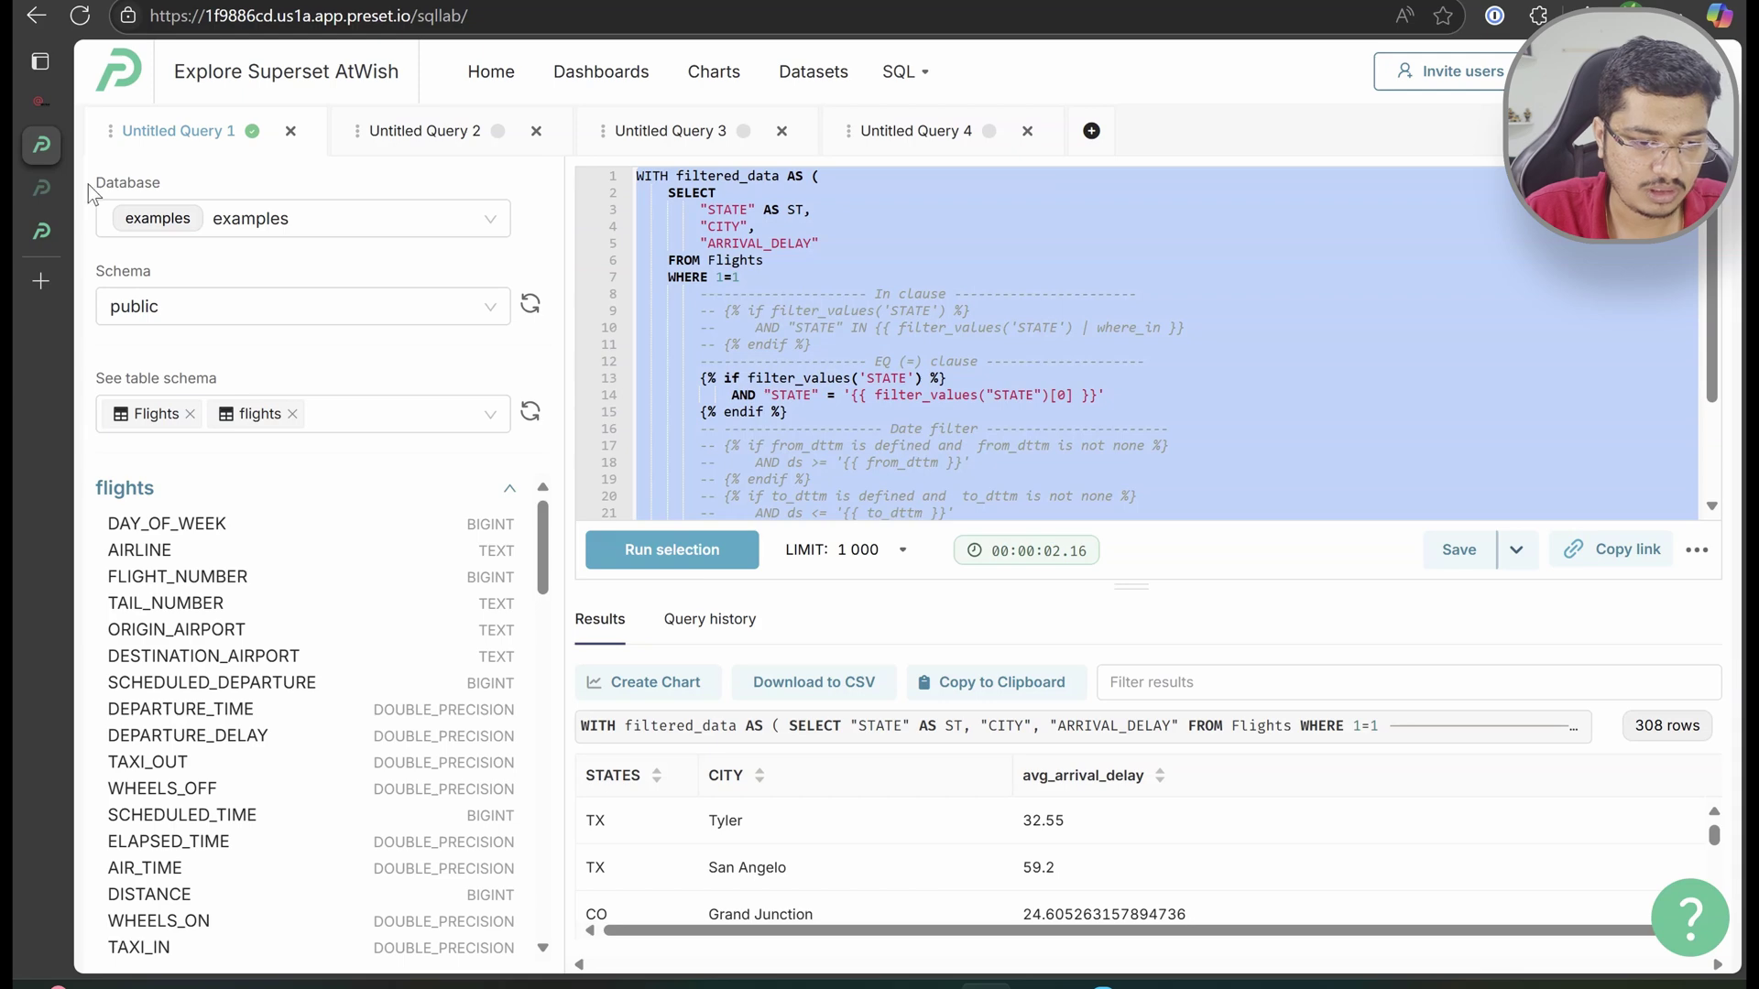
# Unlock dataset ds_pre_filter_cte and replace its SQL with the copied EQ-clause query
pyautogui.click(46, 189)
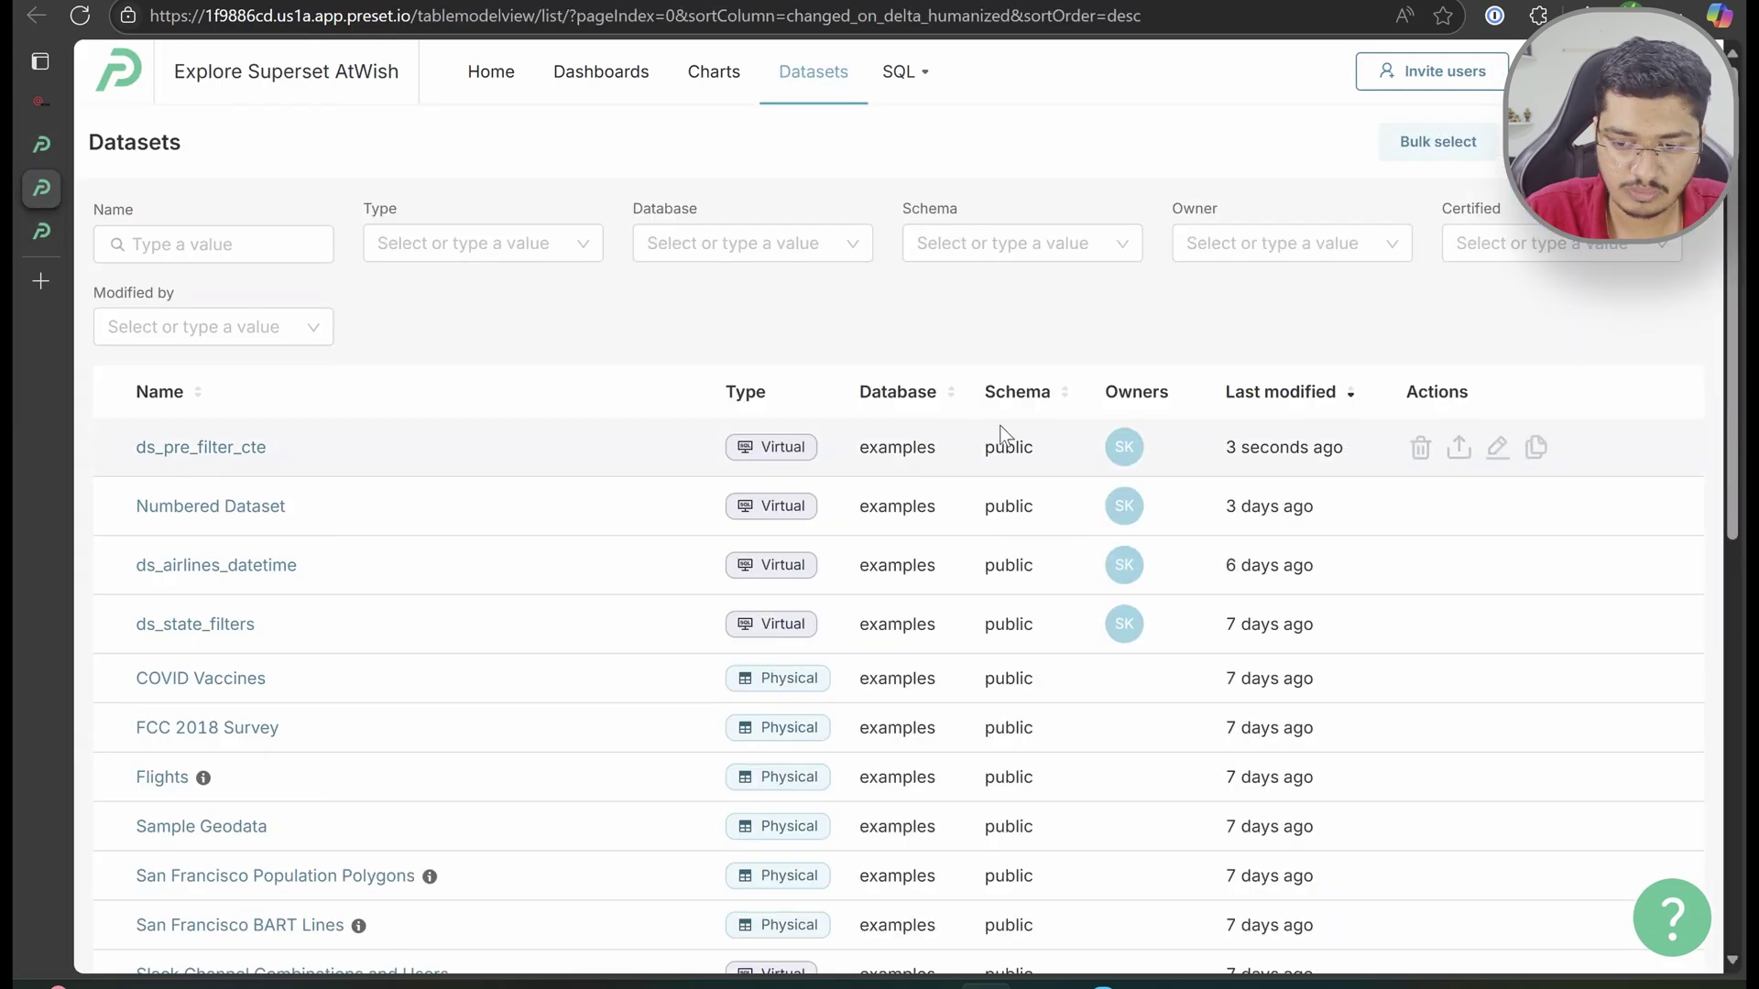
pyautogui.click(1499, 449)
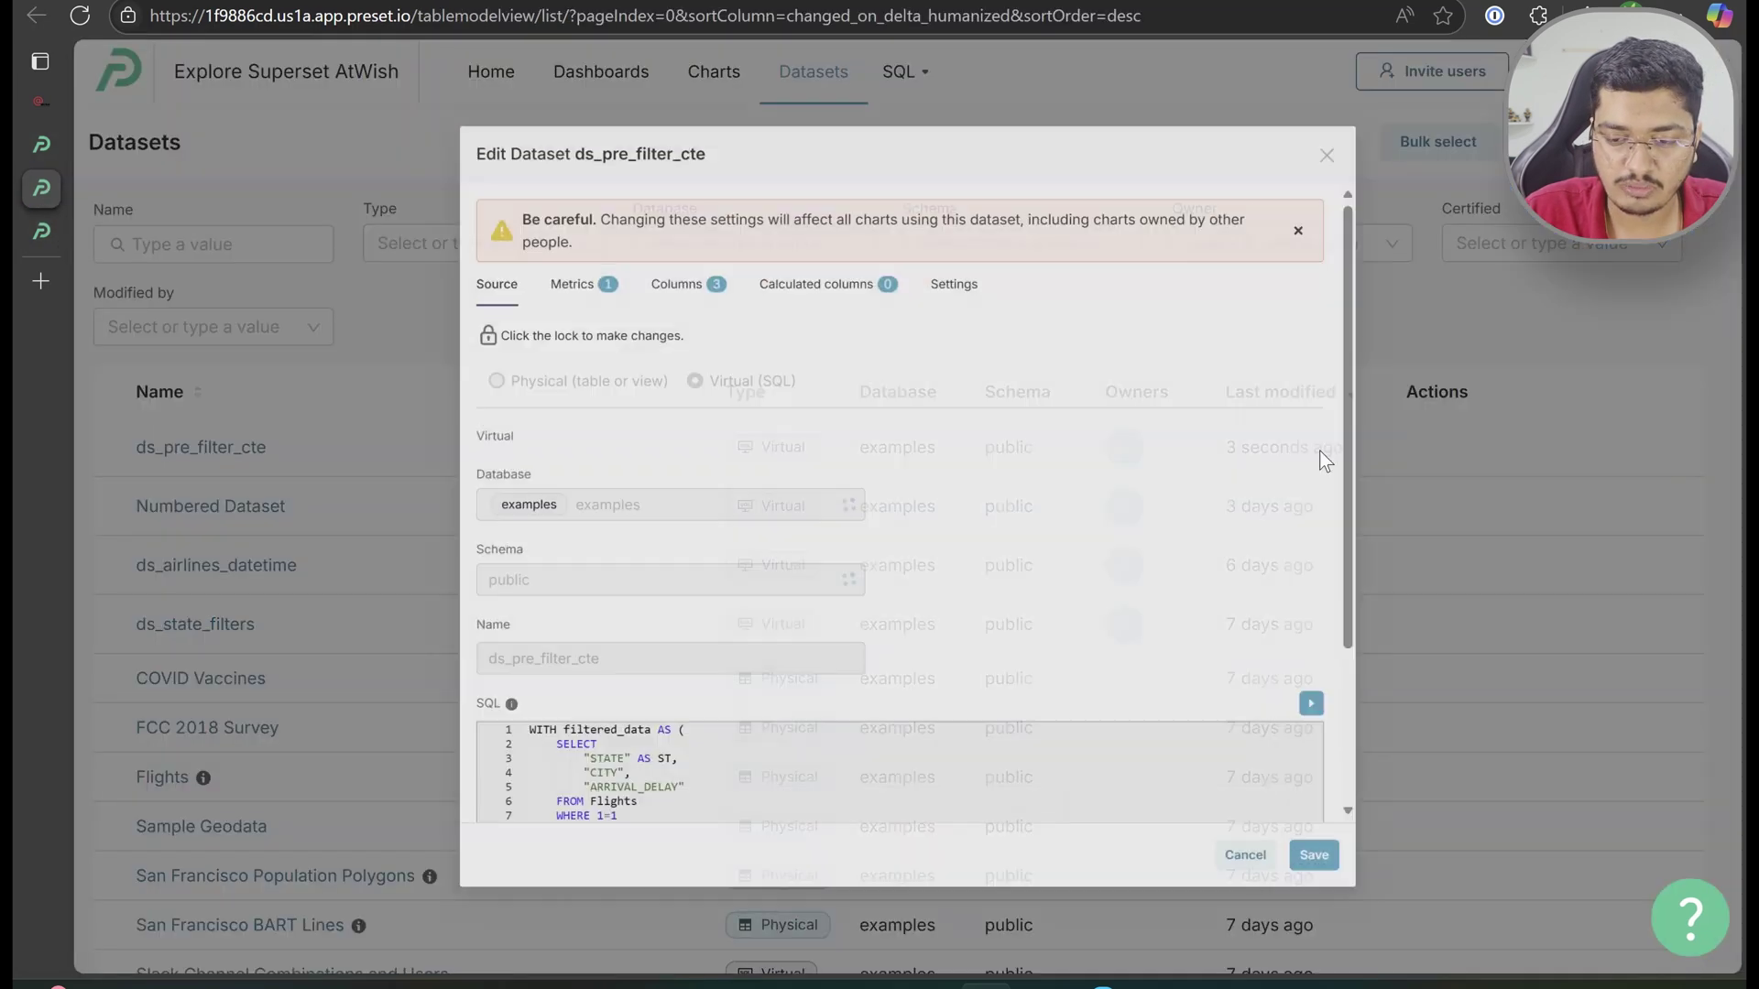
pyautogui.scroll(-3, 1060, 549)
pyautogui.scroll(3, 749, 408)
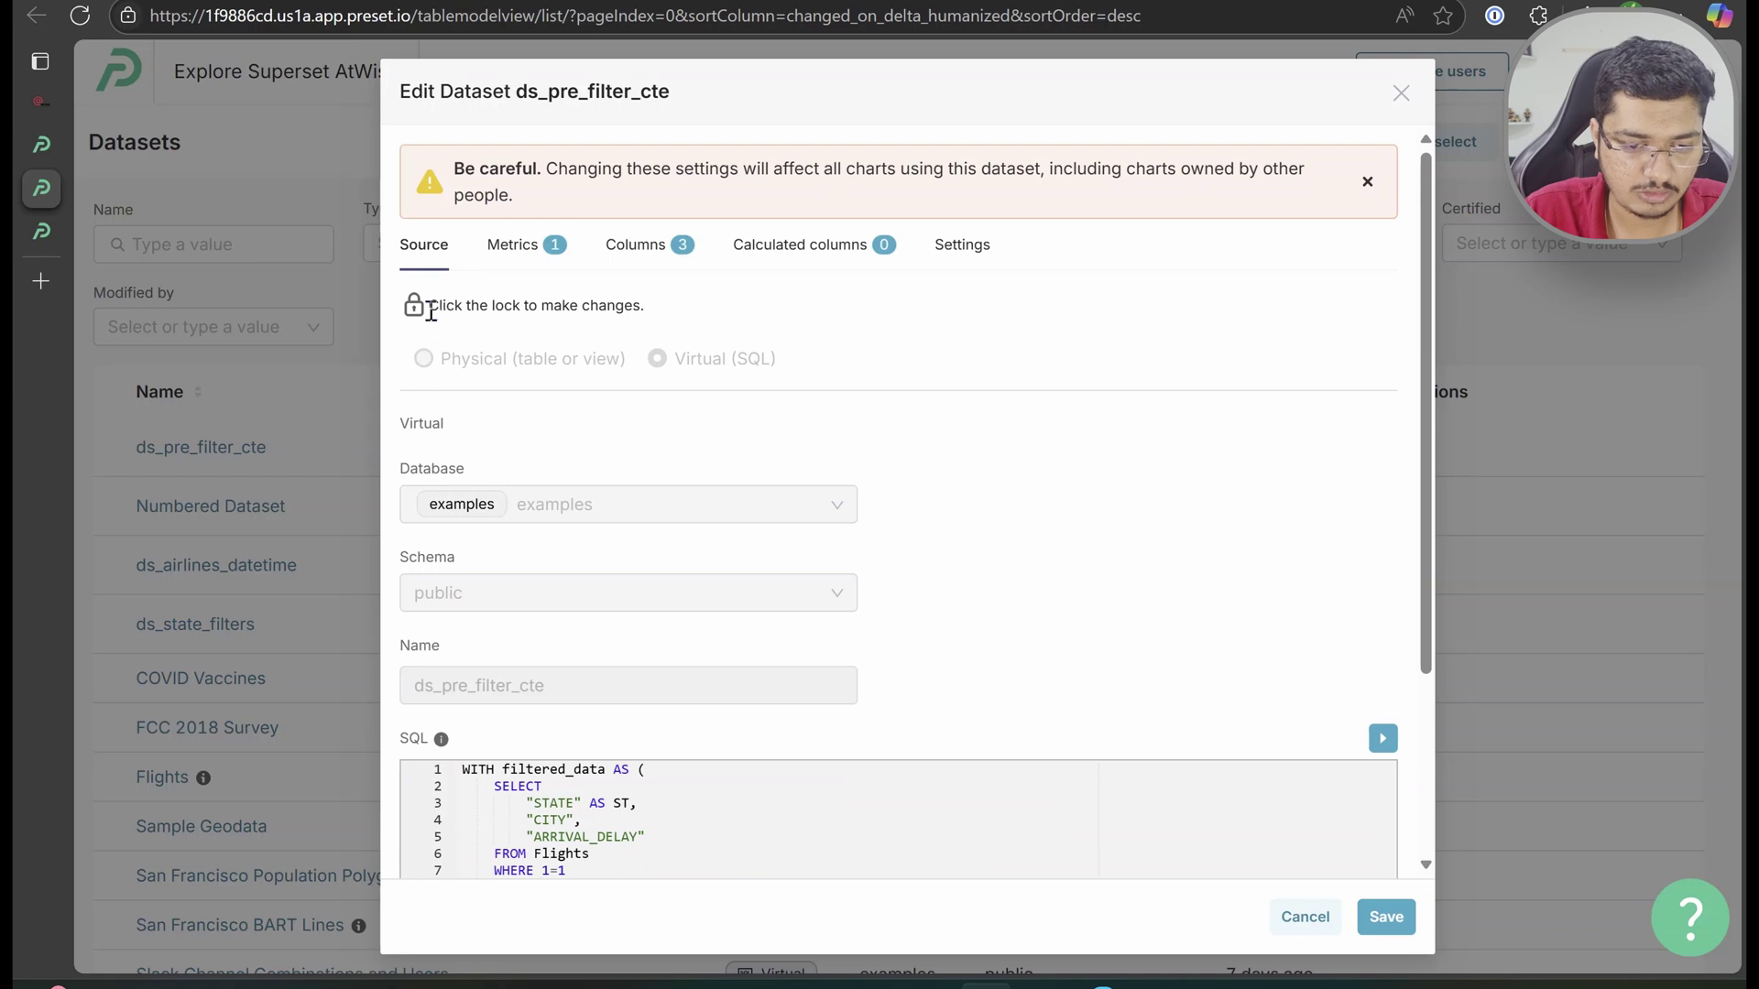
pyautogui.click(413, 305)
pyautogui.scroll(-3, 790, 661)
pyautogui.hotkey('ctrl', 'a')
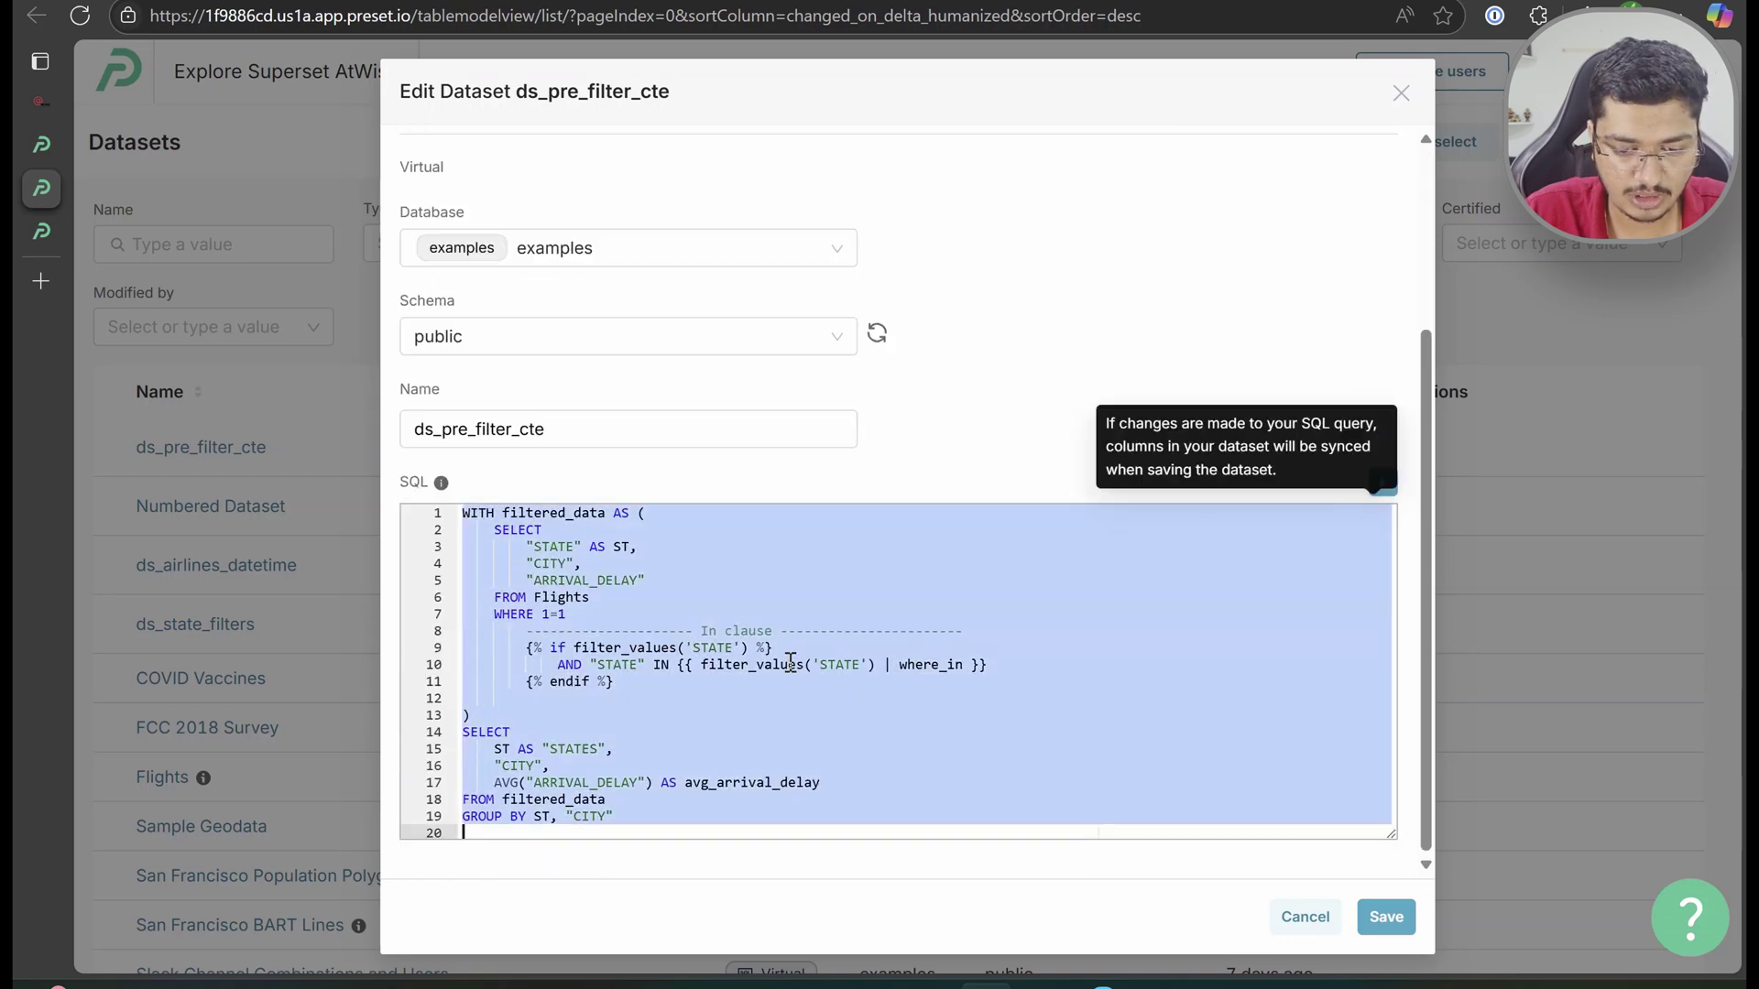
pyautogui.hotkey('ctrl', 'v')
# Delete the commented Date filter block (lines 16-22) and In clause block (lines 8-11)
pyautogui.scroll(-2, 791, 661)
pyautogui.click(705, 689)
pyautogui.moveTo(704, 689); pyautogui.dragTo(464, 601)
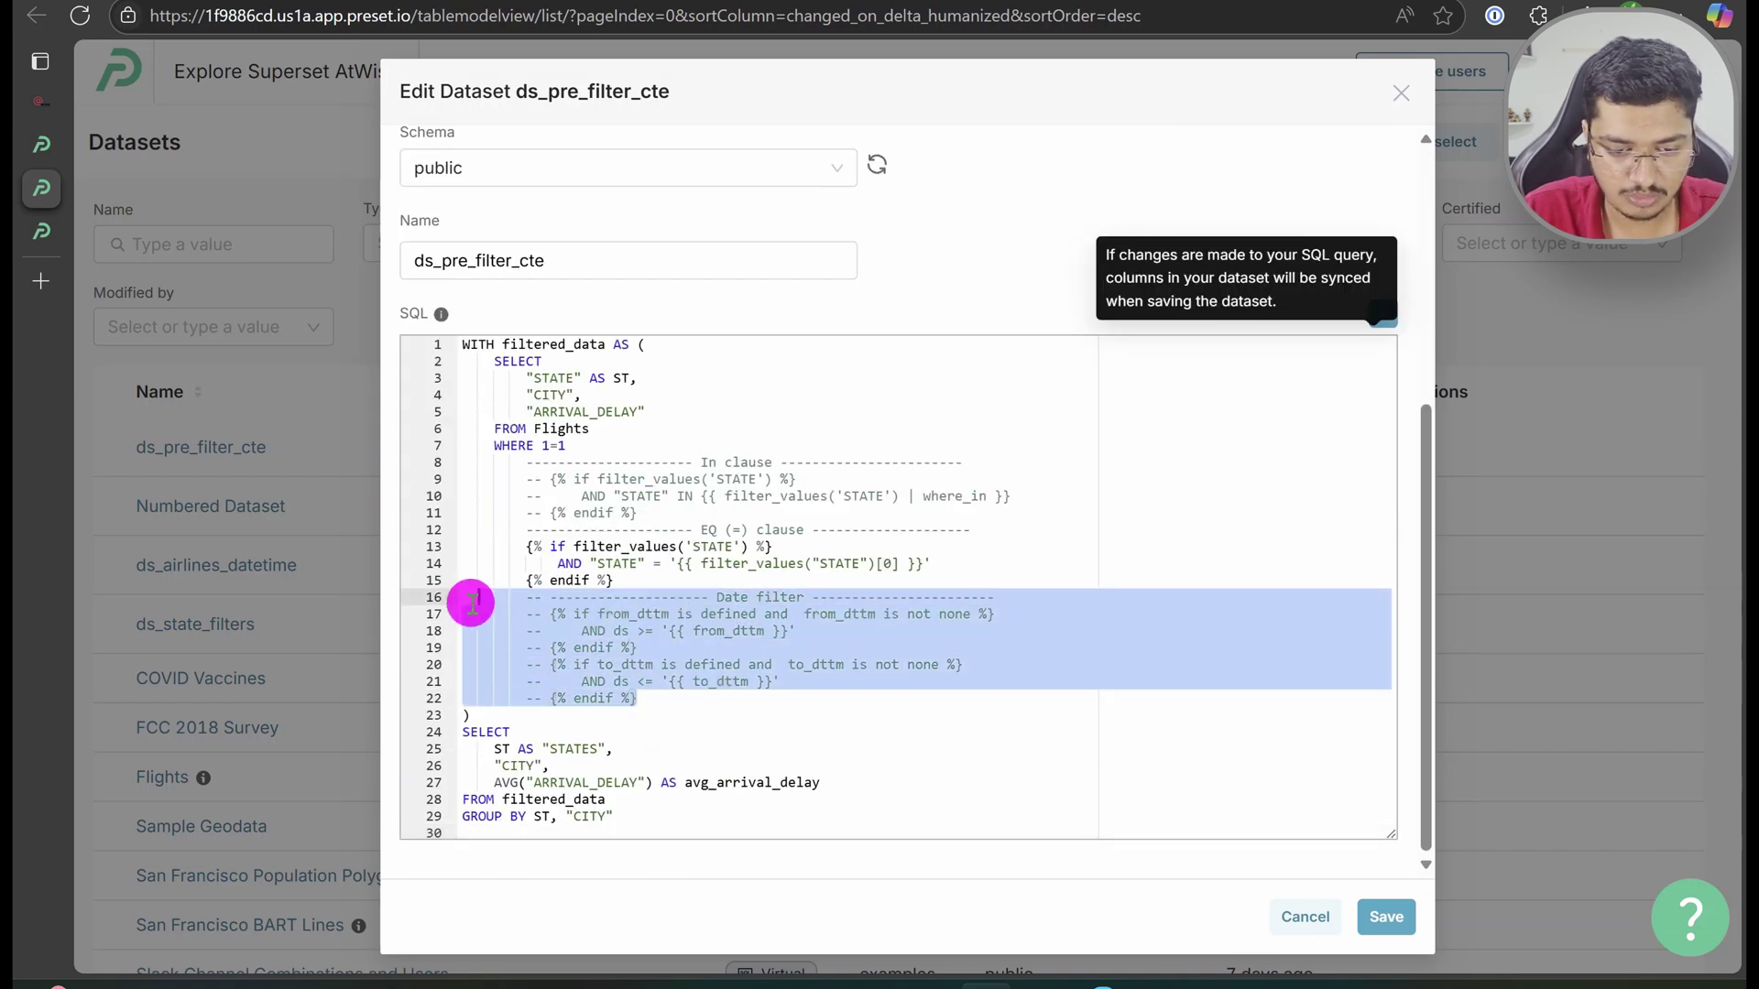
pyautogui.press('BackSpace')
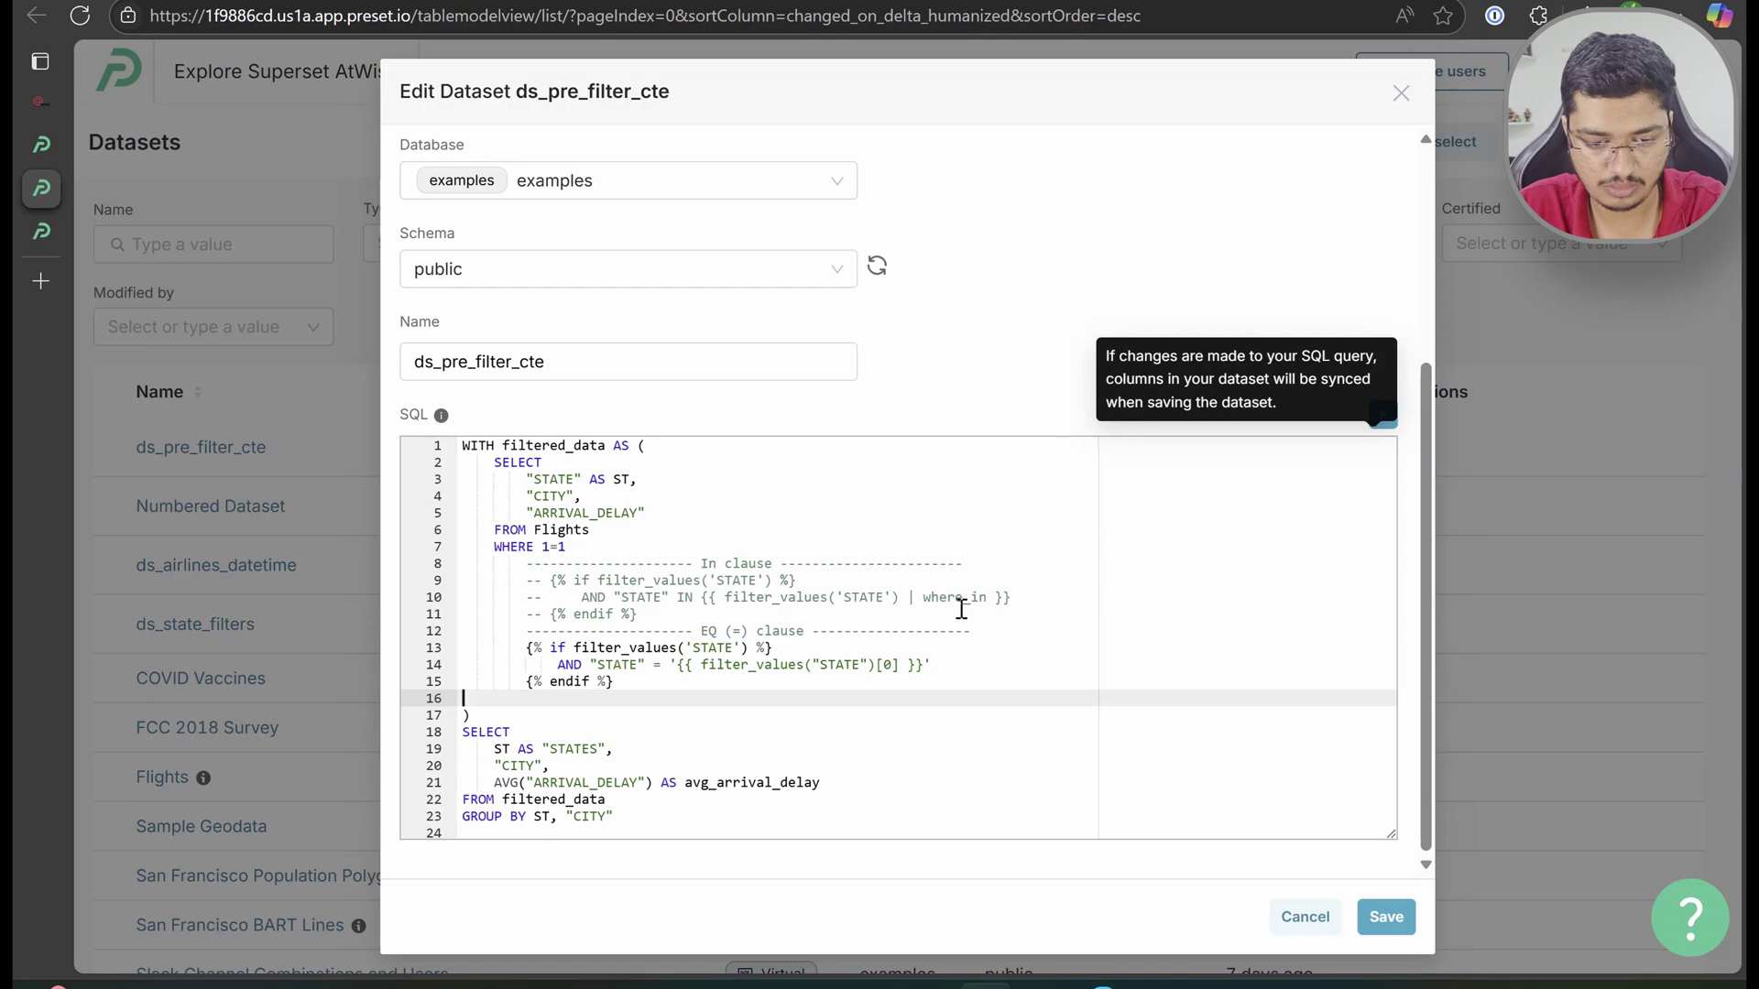
pyautogui.moveTo(961, 610); pyautogui.dragTo(409, 573)
pyautogui.press('BackSpace')
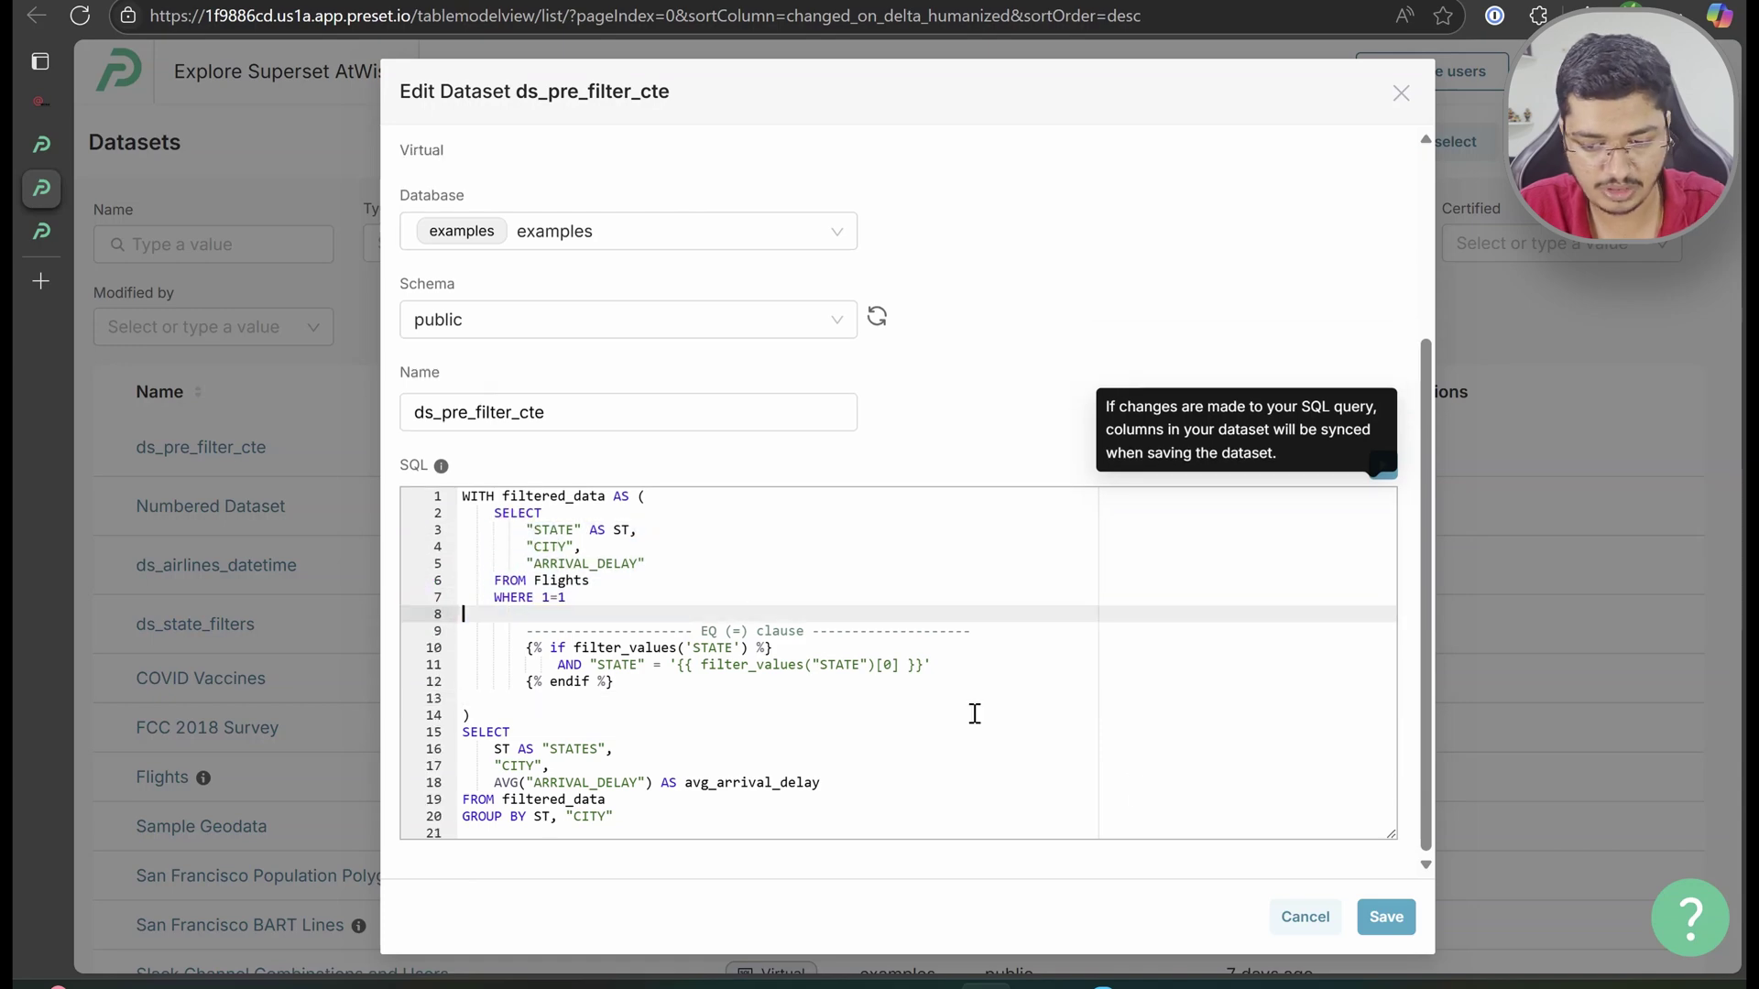
# Save and confirm the dataset, then return to the Flight Delay Dashboard
pyautogui.click(1386, 918)
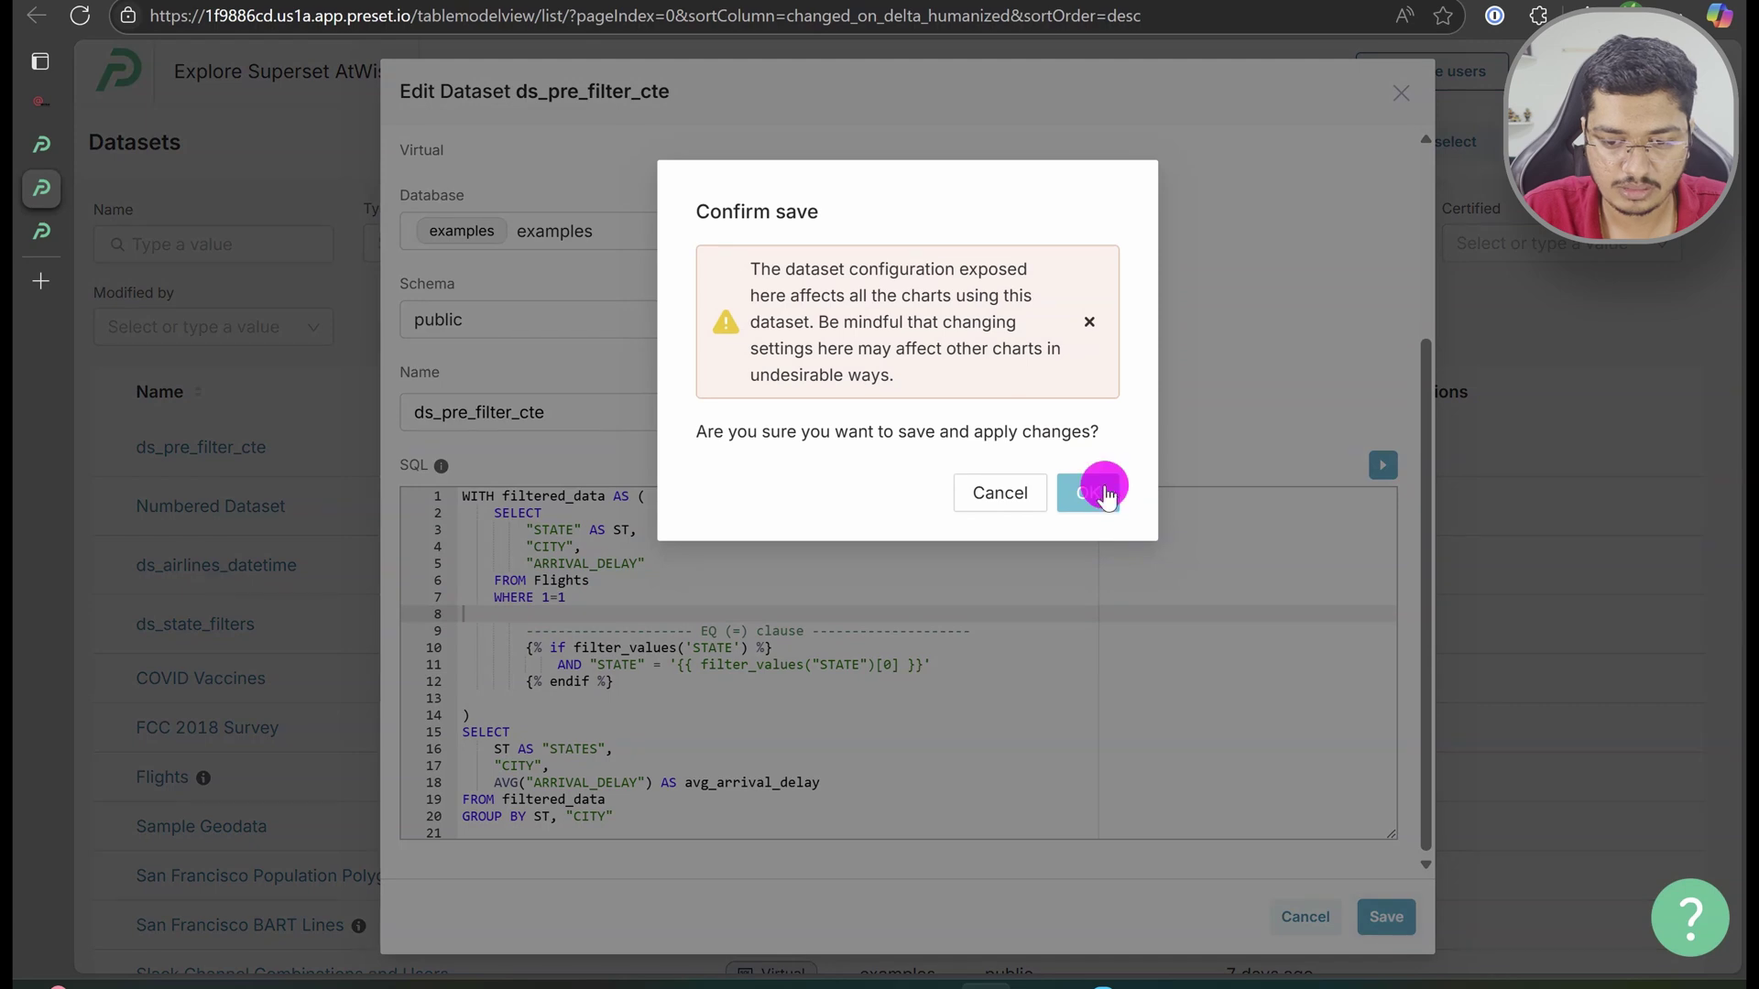
pyautogui.click(1095, 492)
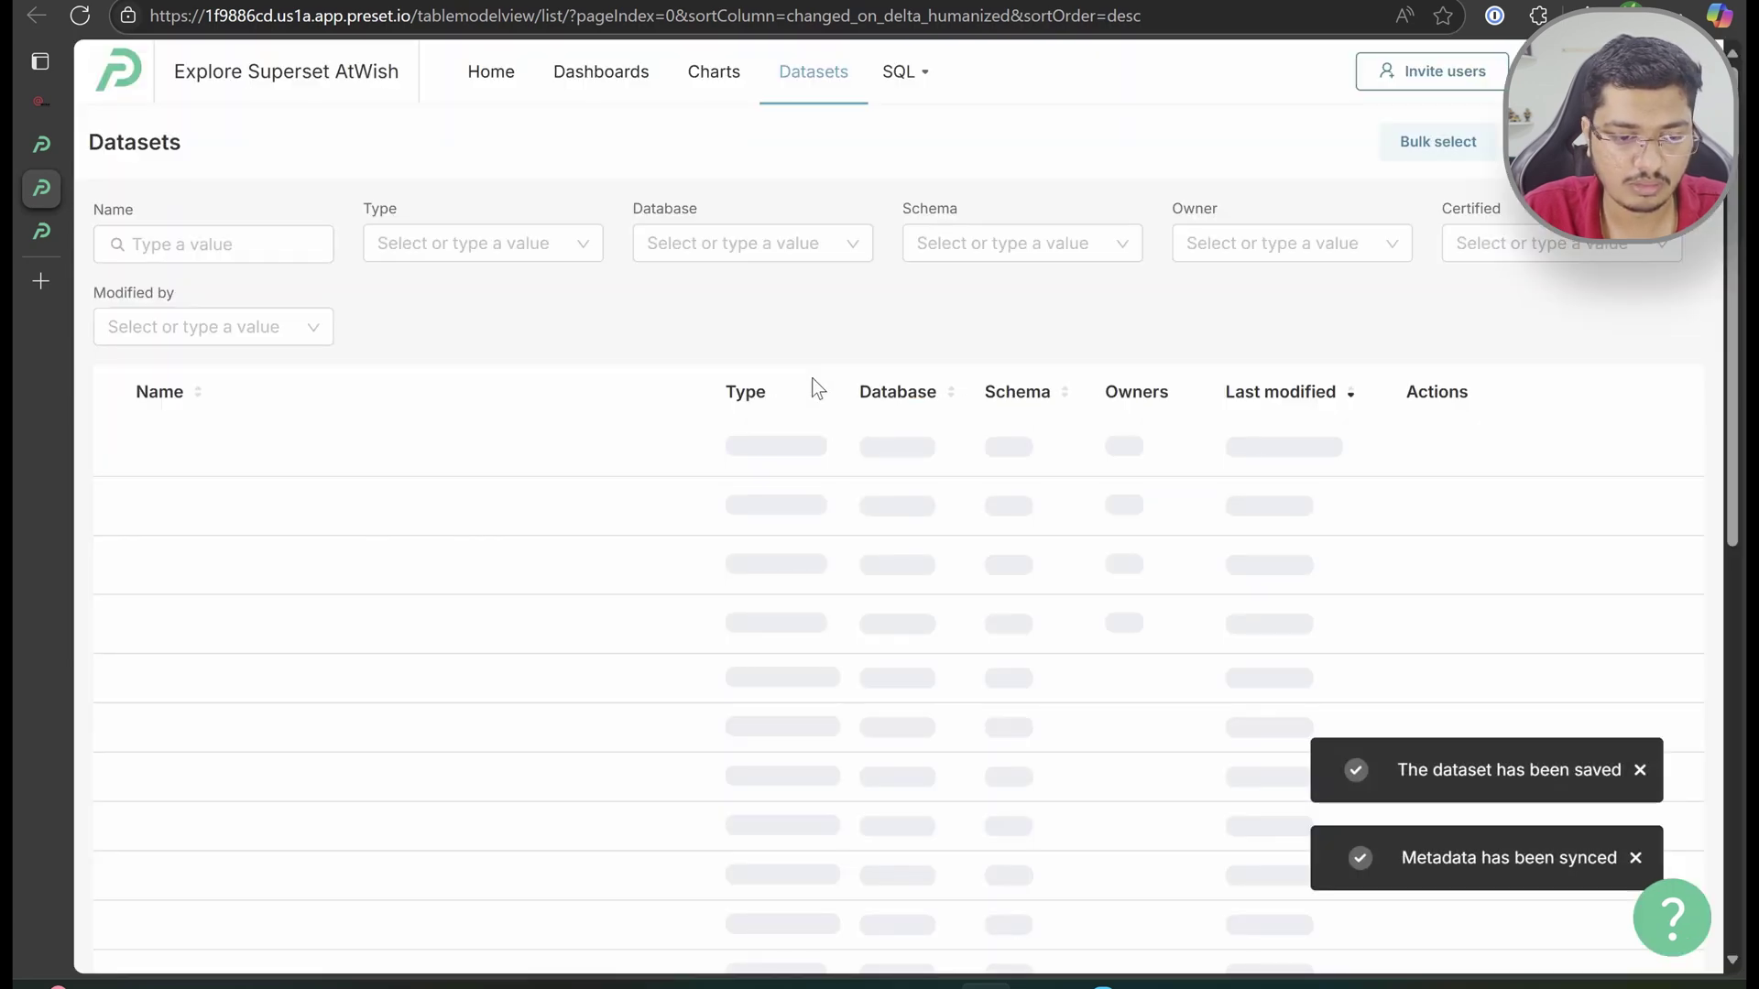
pyautogui.click(48, 229)
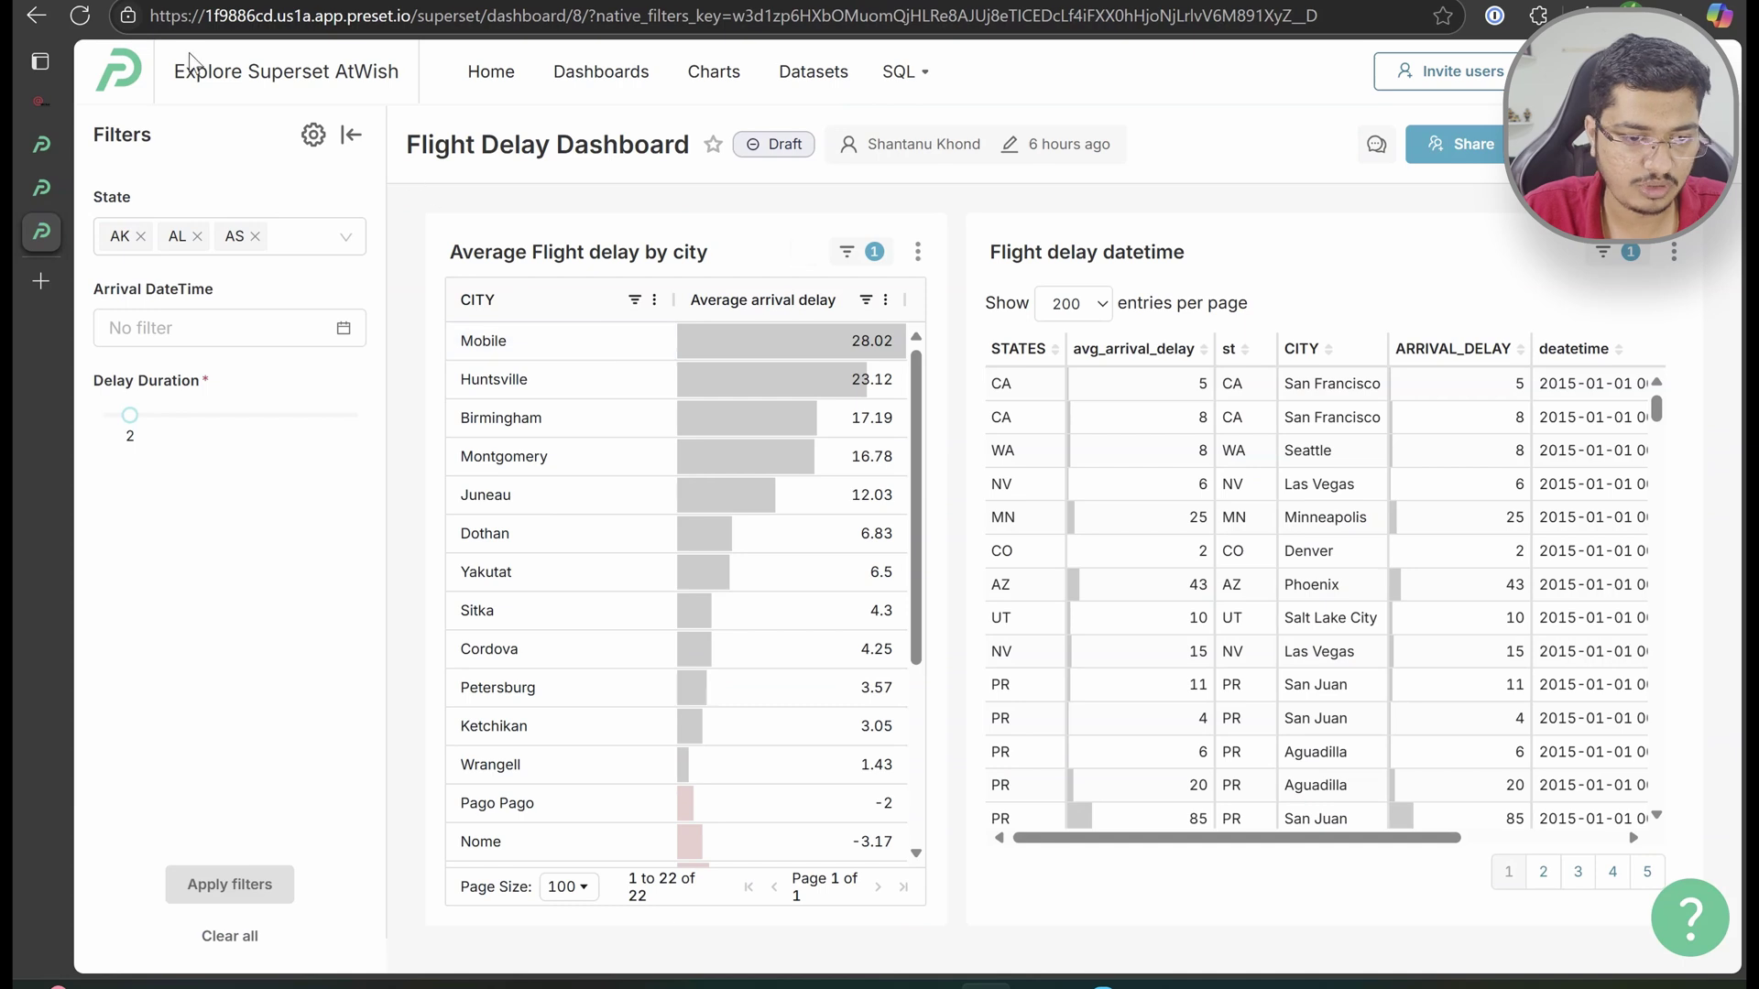
# Reload the dashboard and inspect the city chart's query, highlighting AND "STATE" = 'AK'
pyautogui.click(80, 16)
pyautogui.moveTo(269, 289)
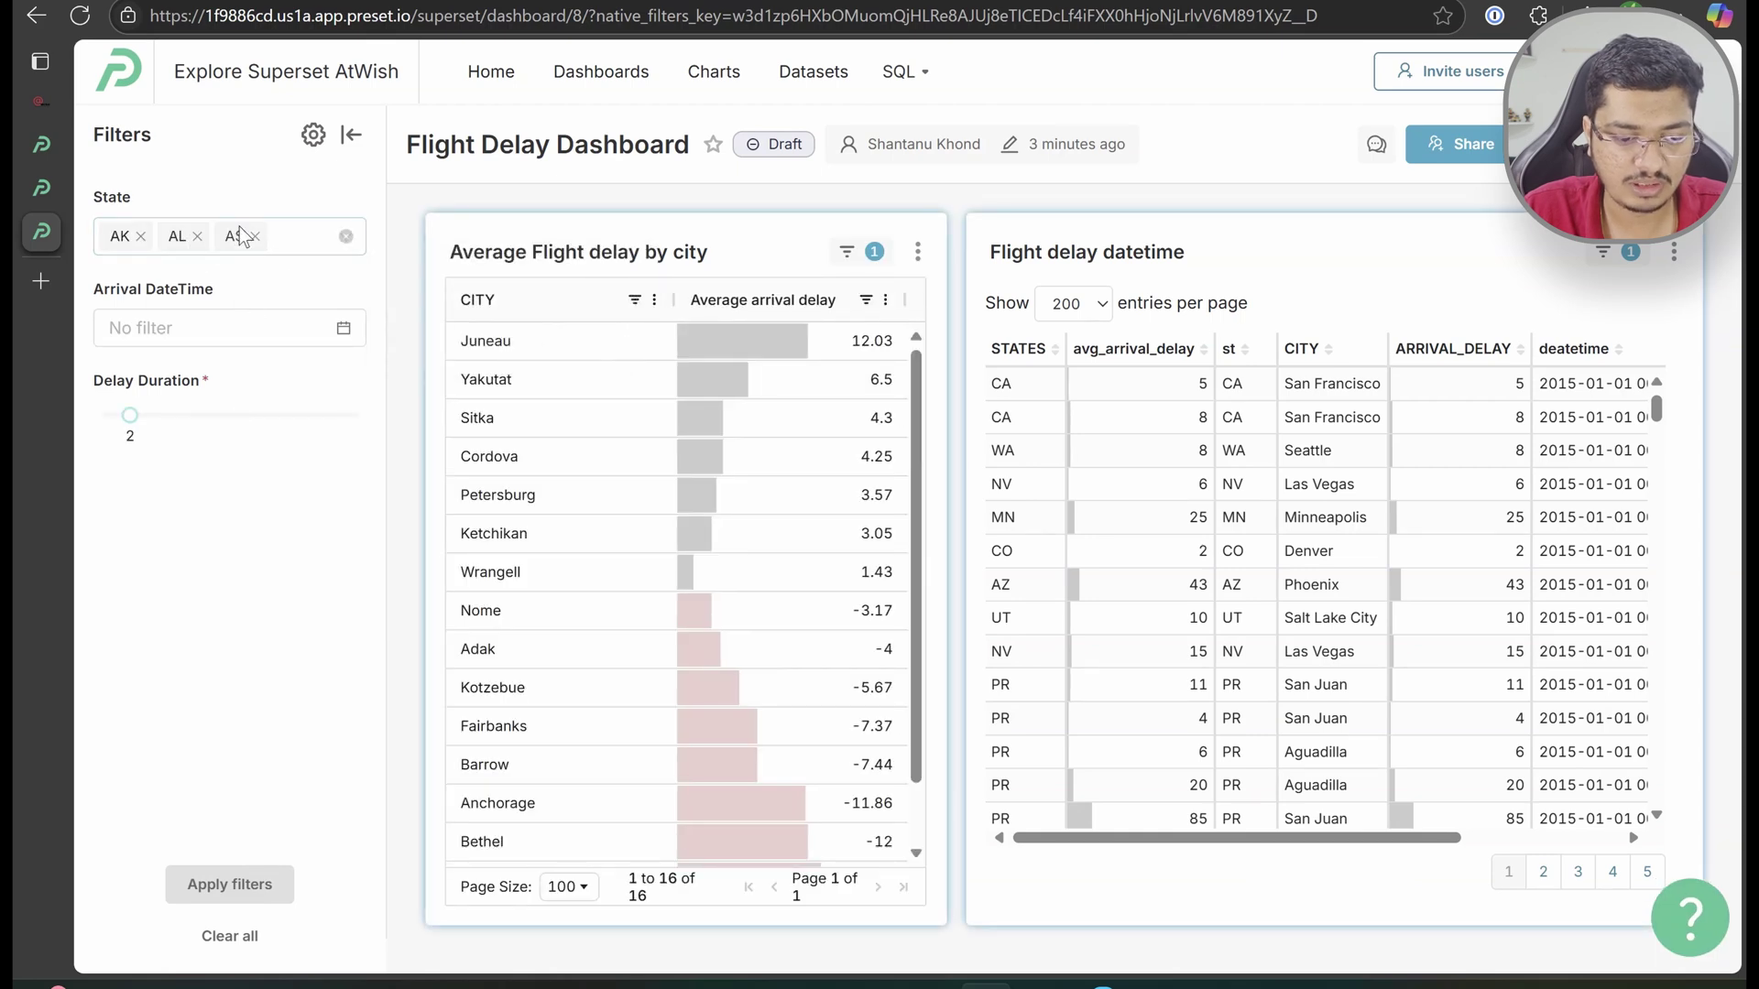
pyautogui.click(918, 254)
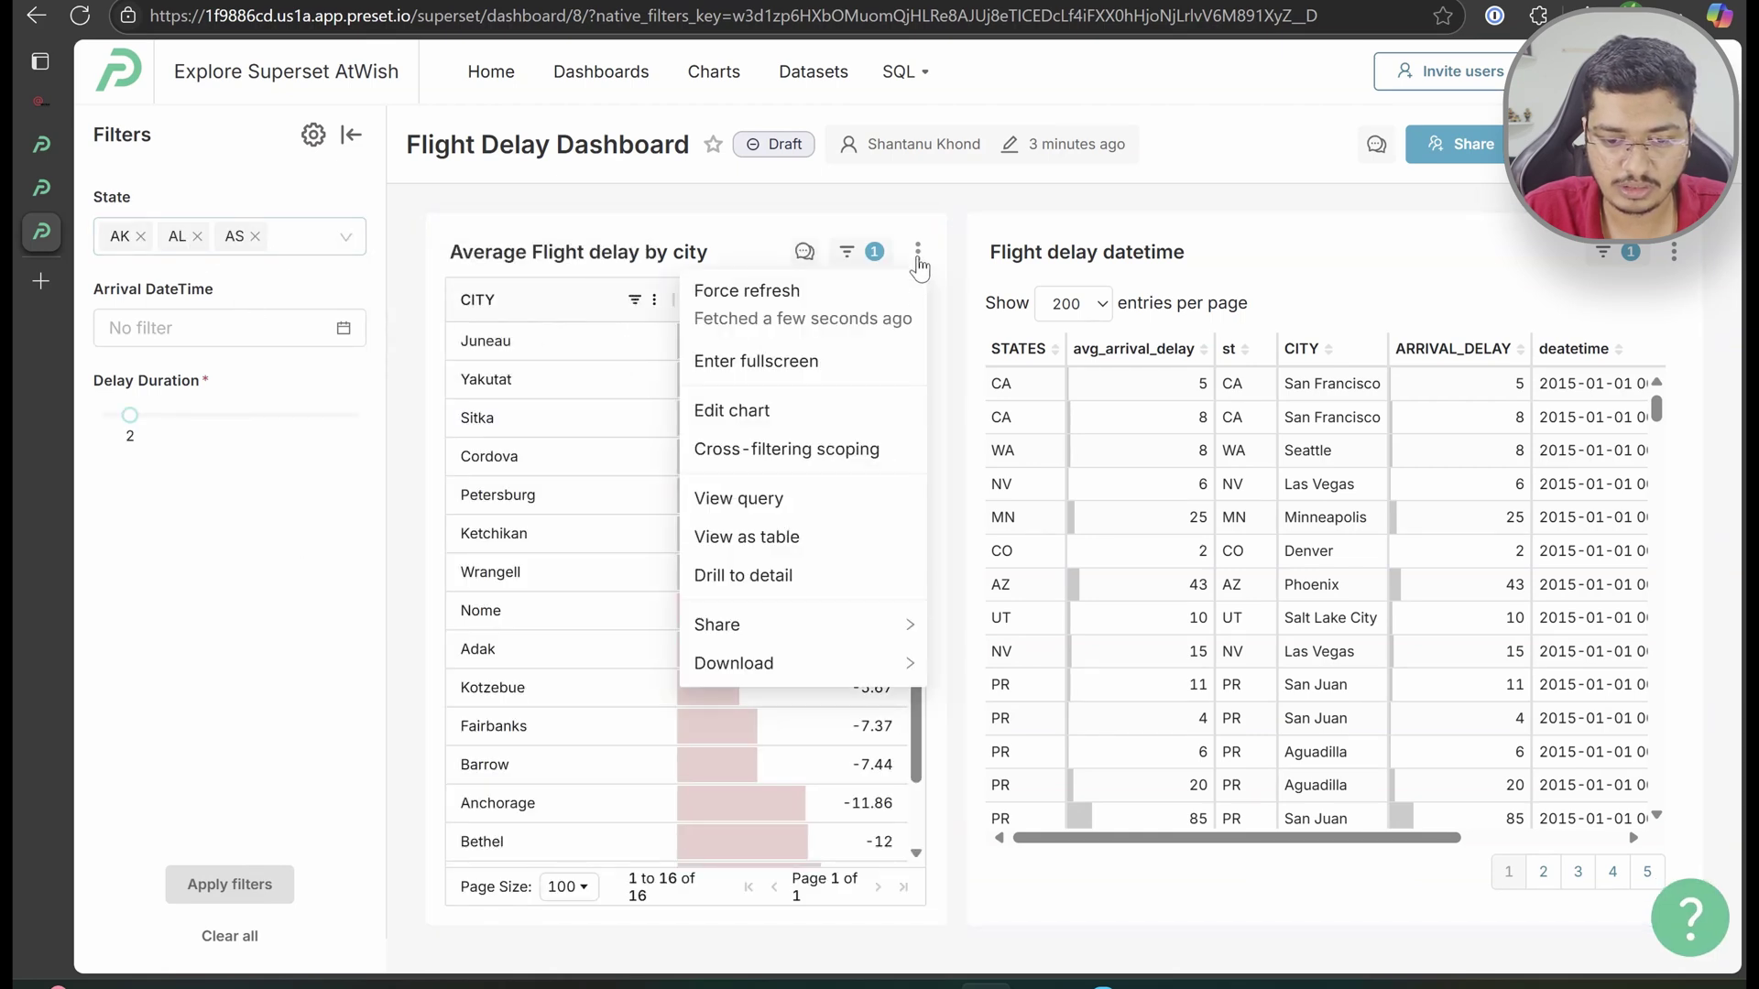
pyautogui.click(799, 497)
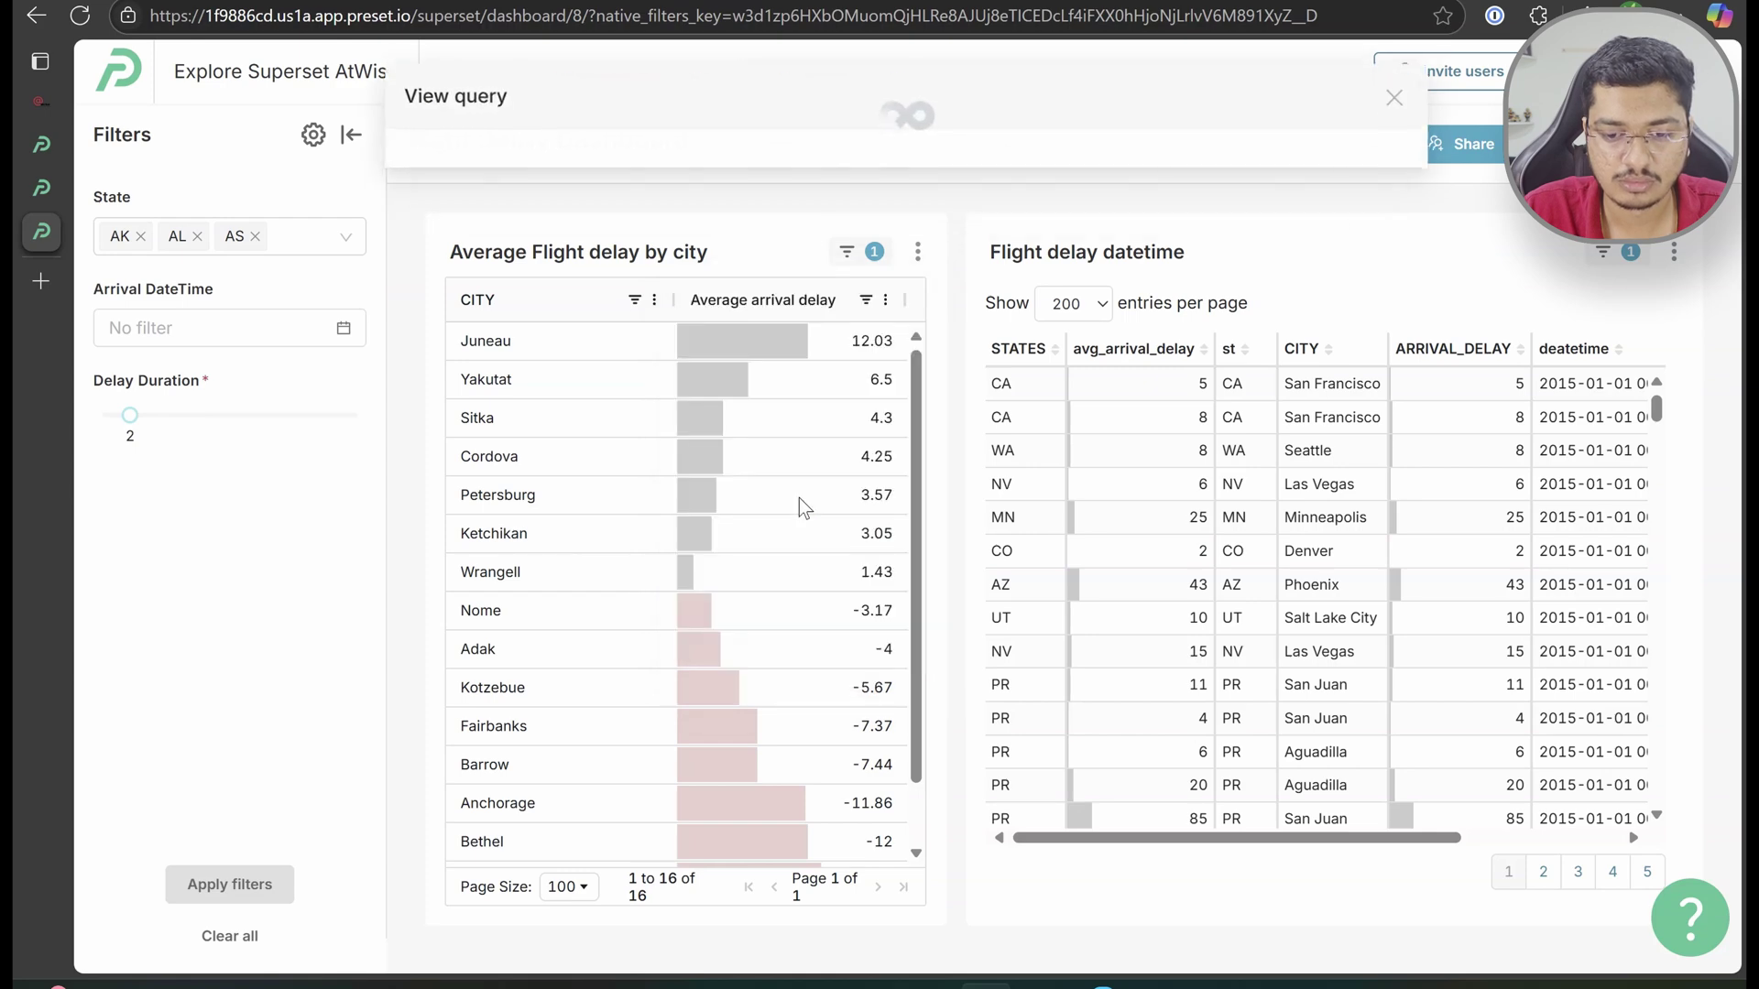
pyautogui.moveTo(690, 458); pyautogui.dragTo(522, 456)
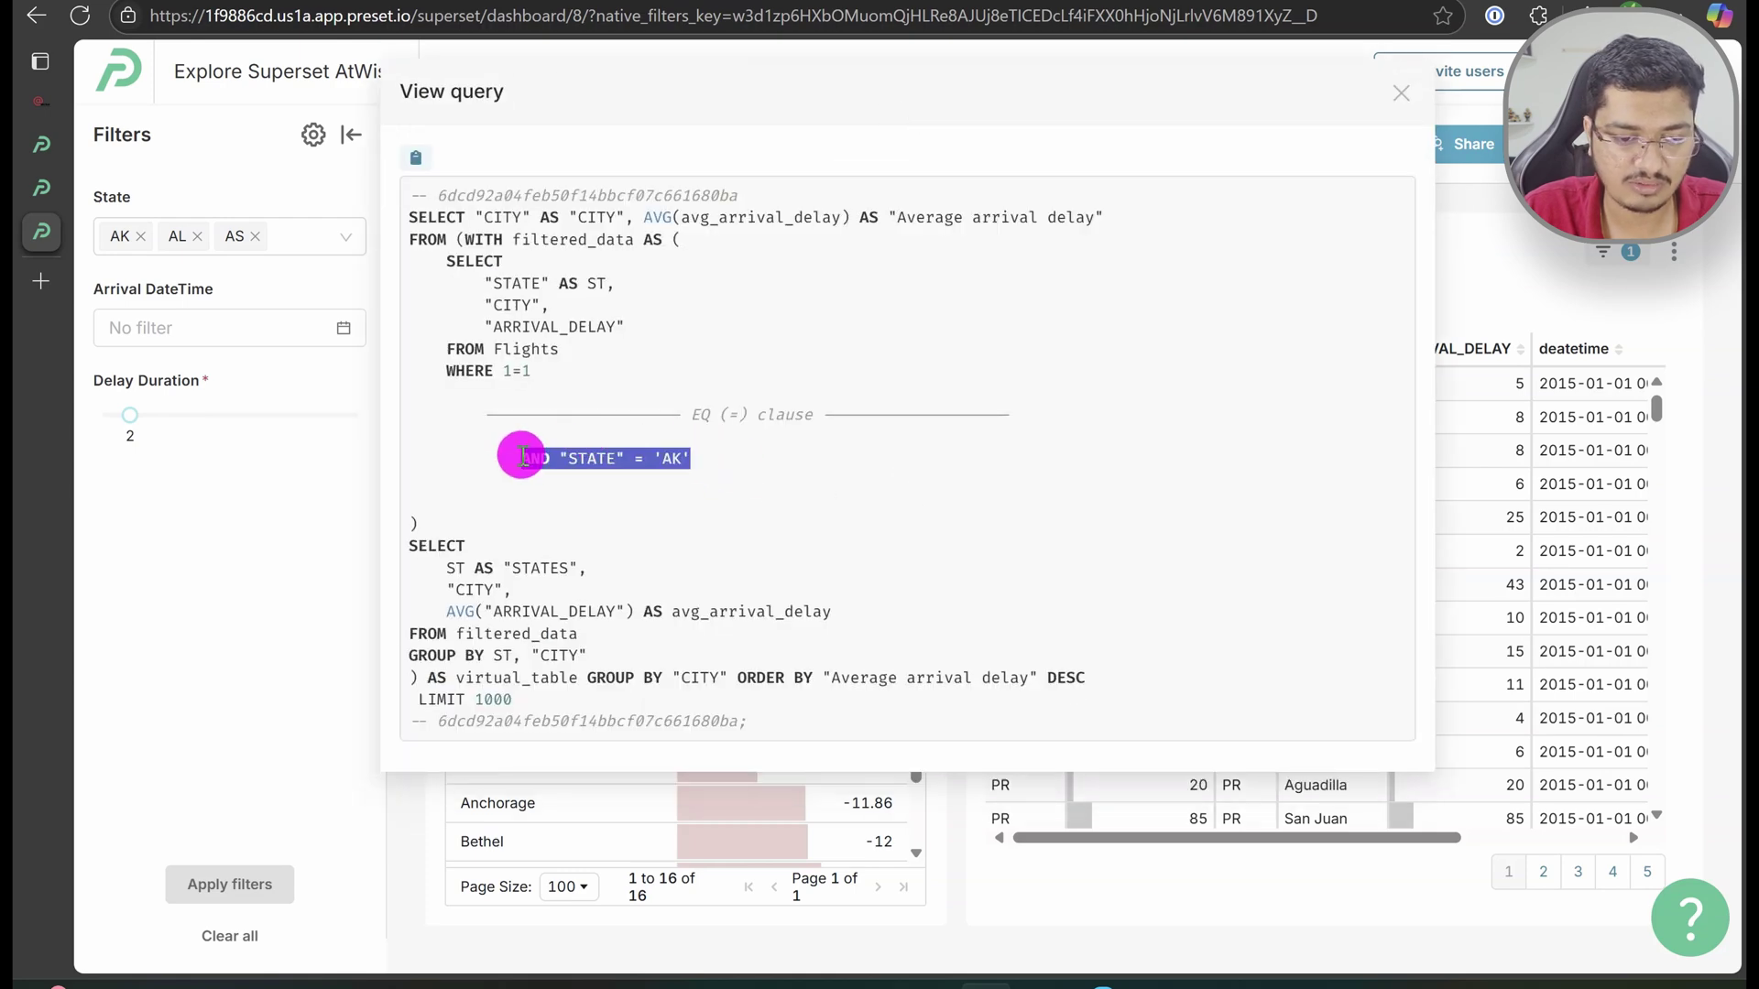
pyautogui.click(1403, 91)
# Turn off 'Can select multiple values' for the State filter and save
pyautogui.click(313, 134)
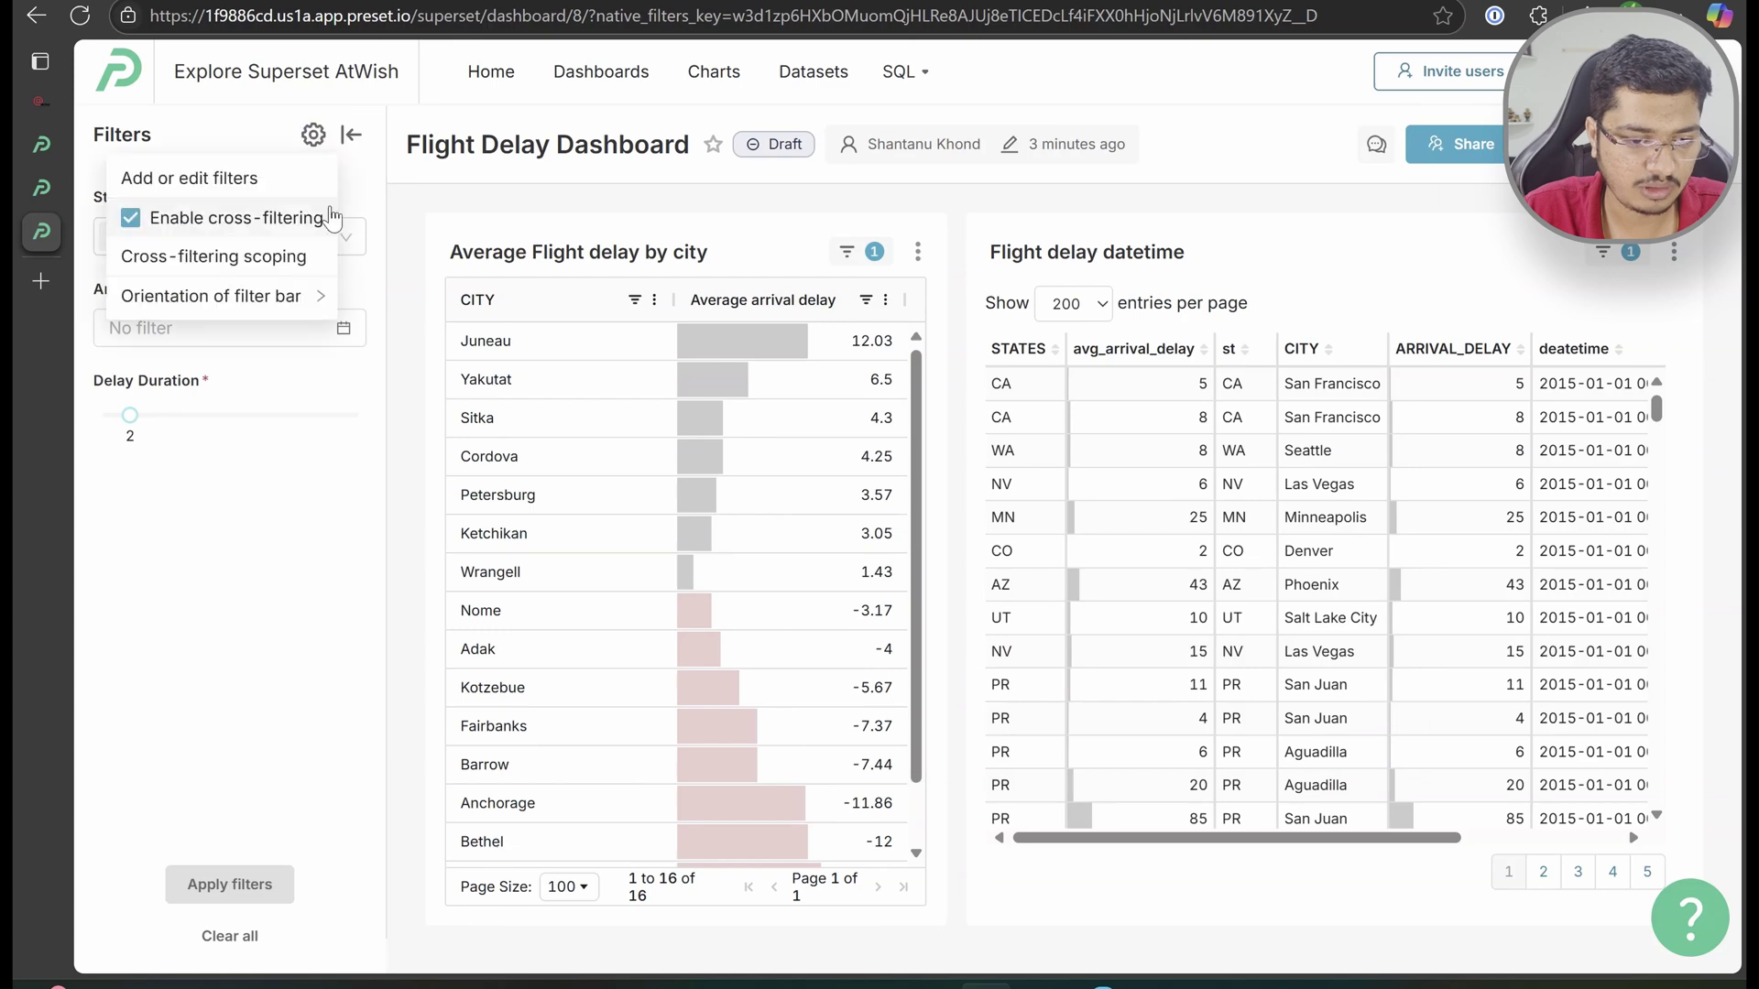
pyautogui.click(244, 177)
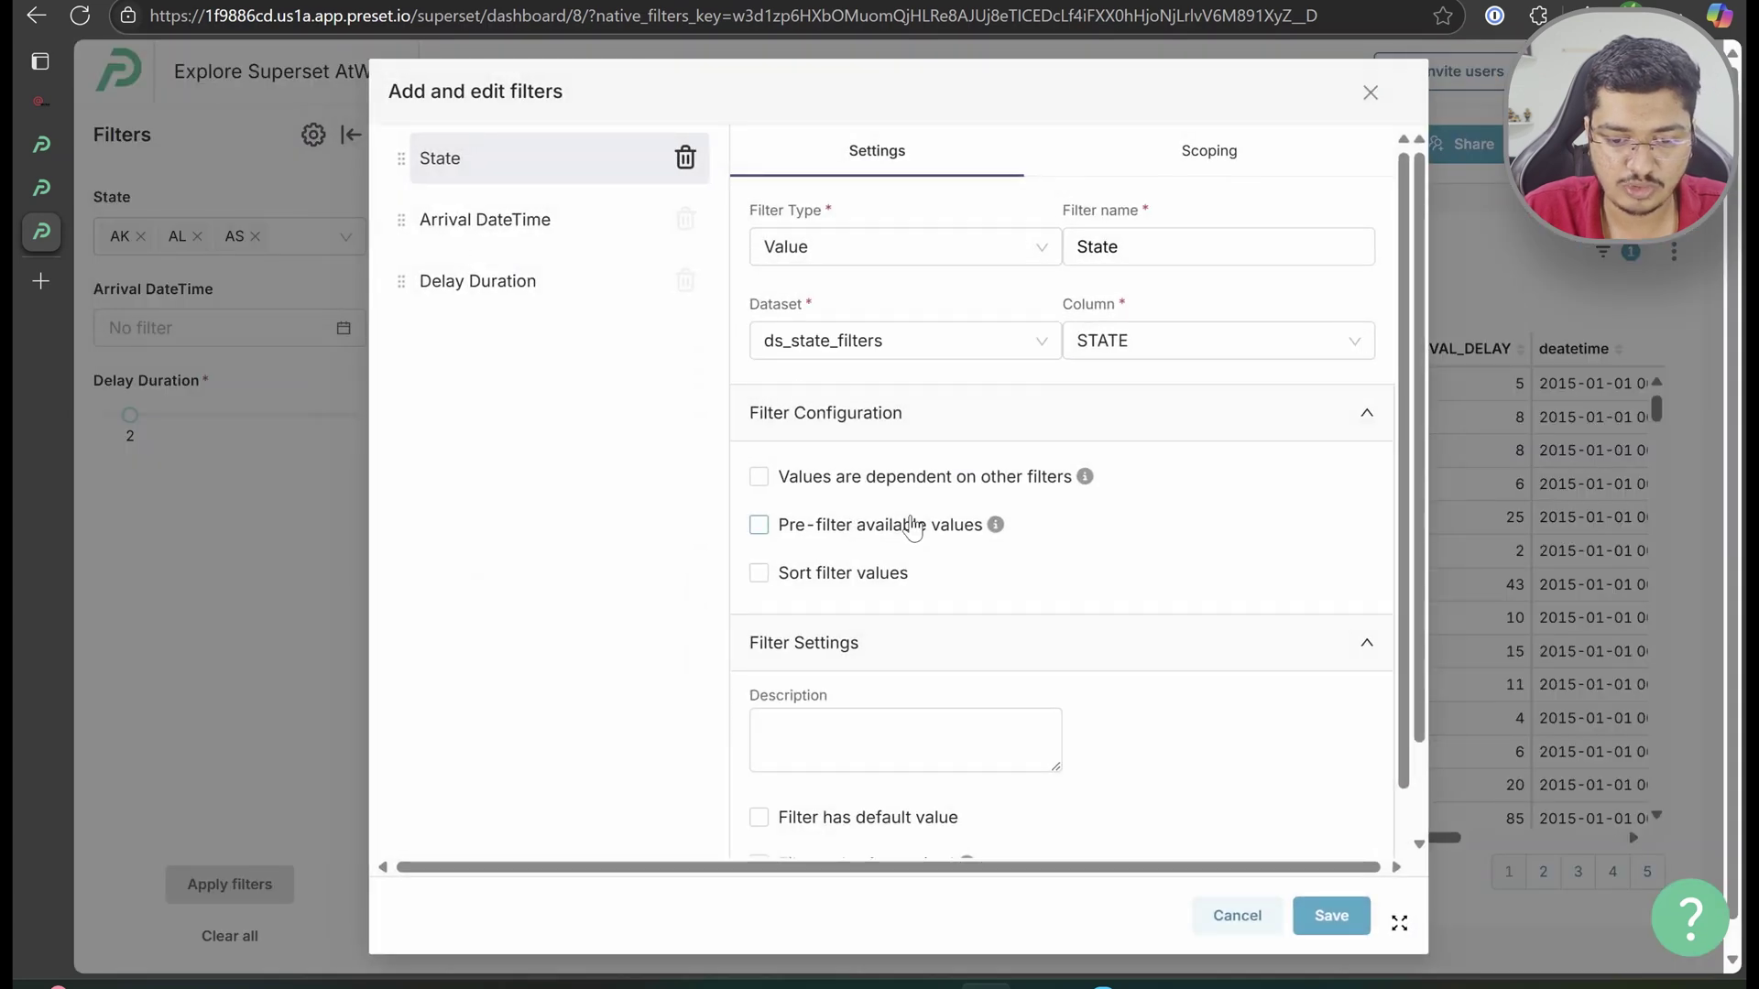
pyautogui.scroll(-5, 912, 528)
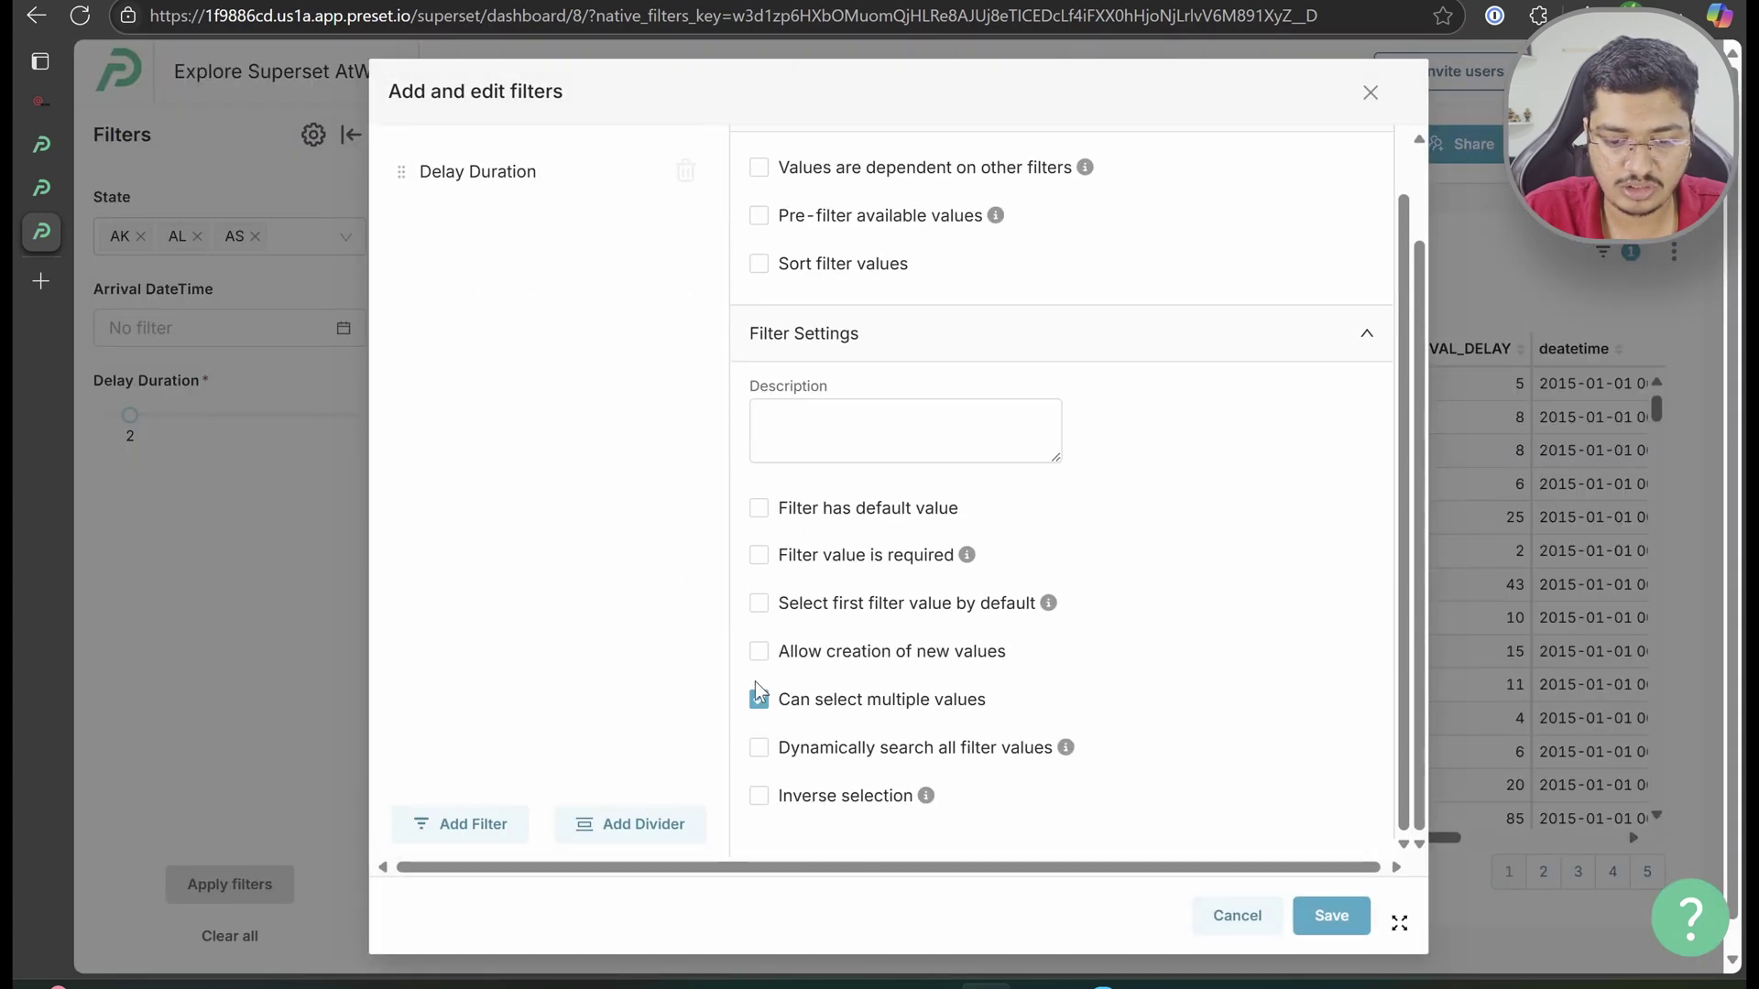
pyautogui.click(759, 698)
pyautogui.click(1331, 916)
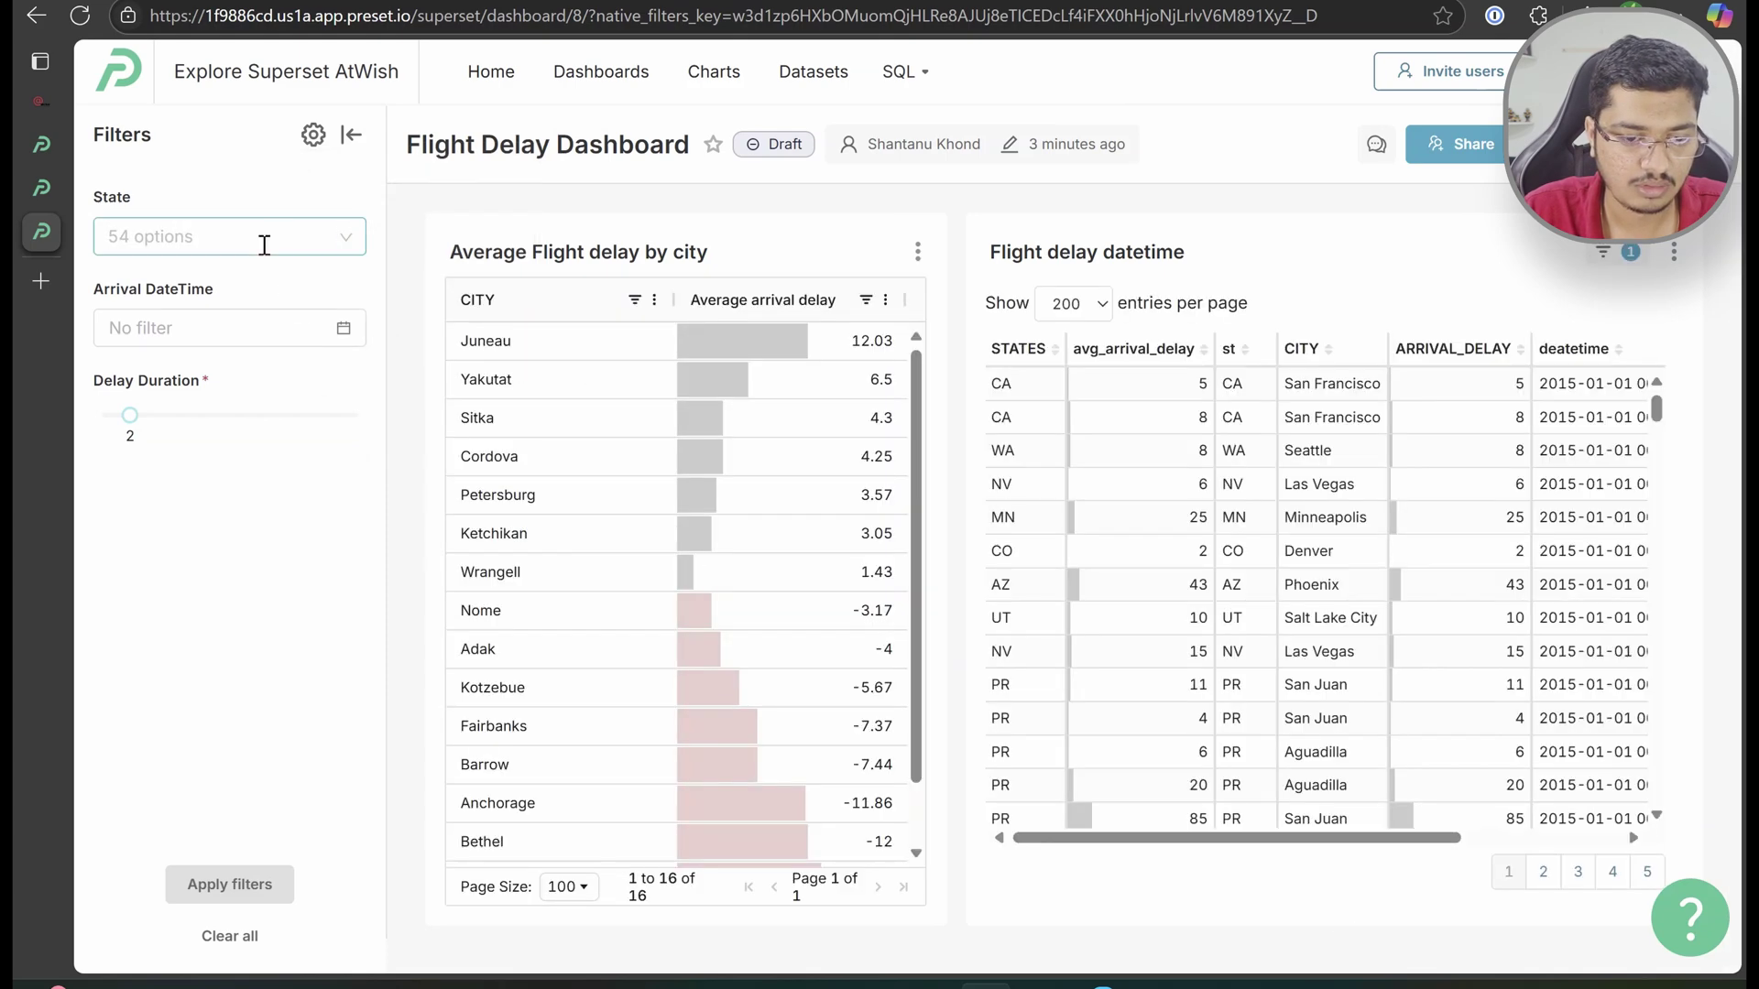
# Inspect the city chart's query, highlighting the now-empty EQ clause
pyautogui.click(917, 251)
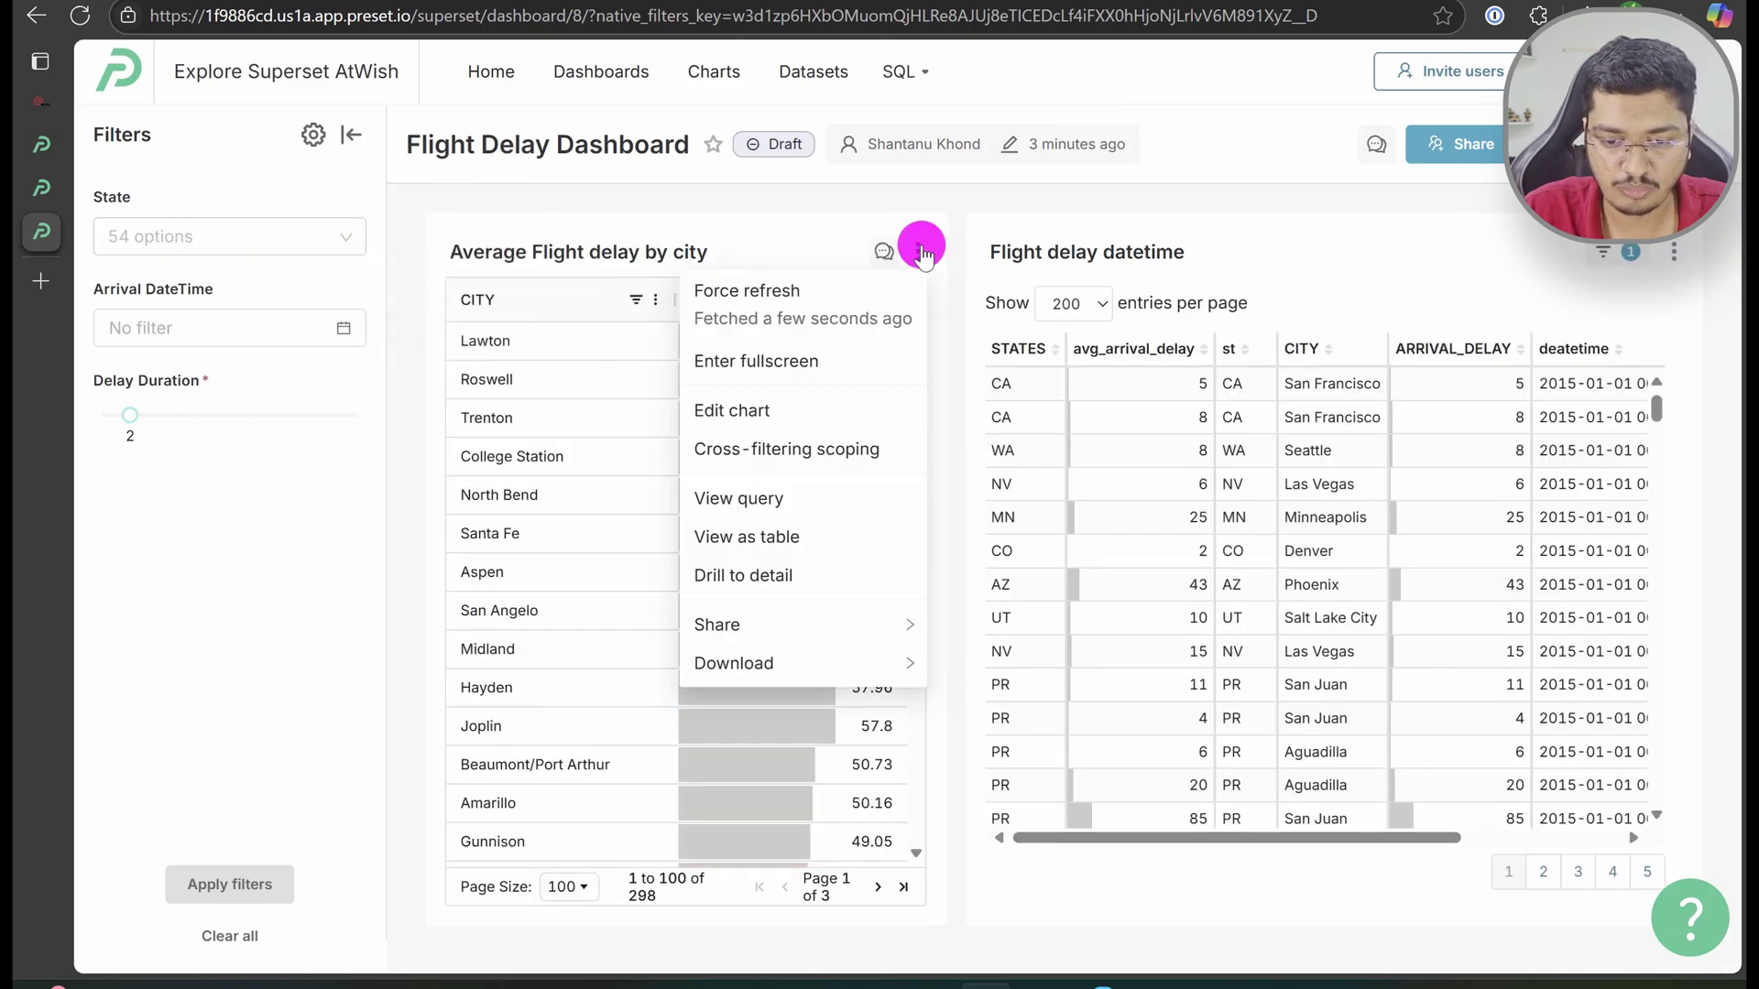
pyautogui.click(831, 507)
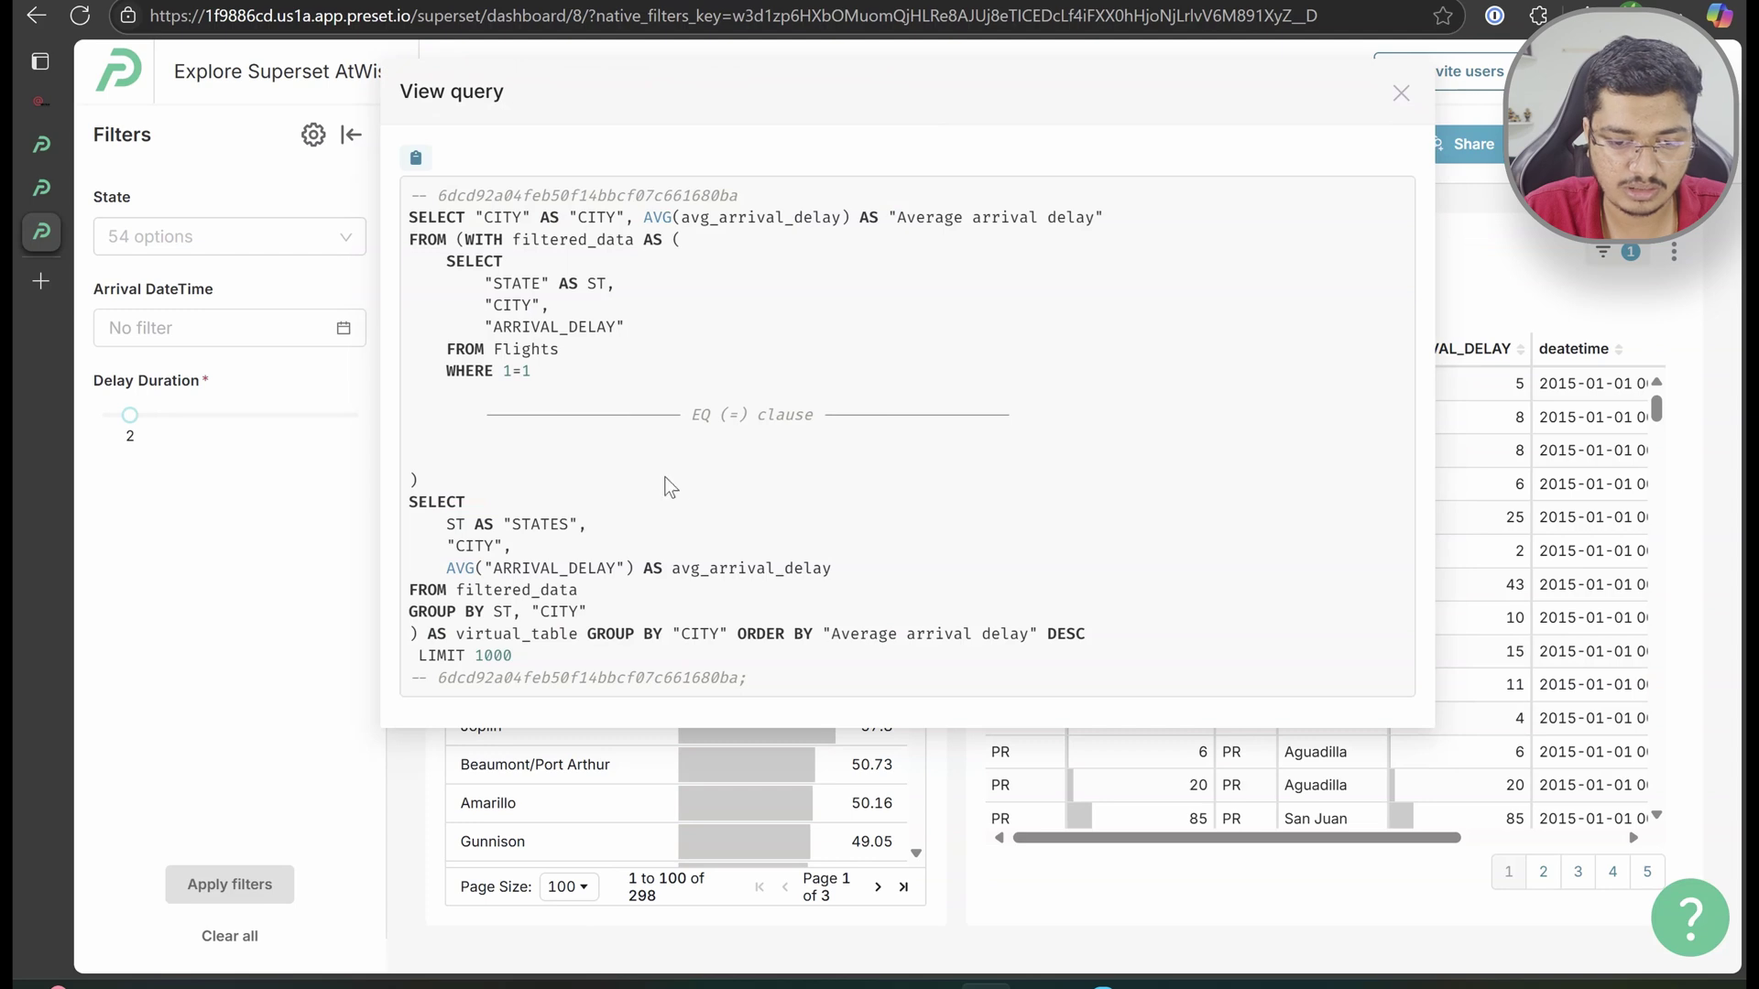
pyautogui.moveTo(1010, 420); pyautogui.dragTo(550, 393)
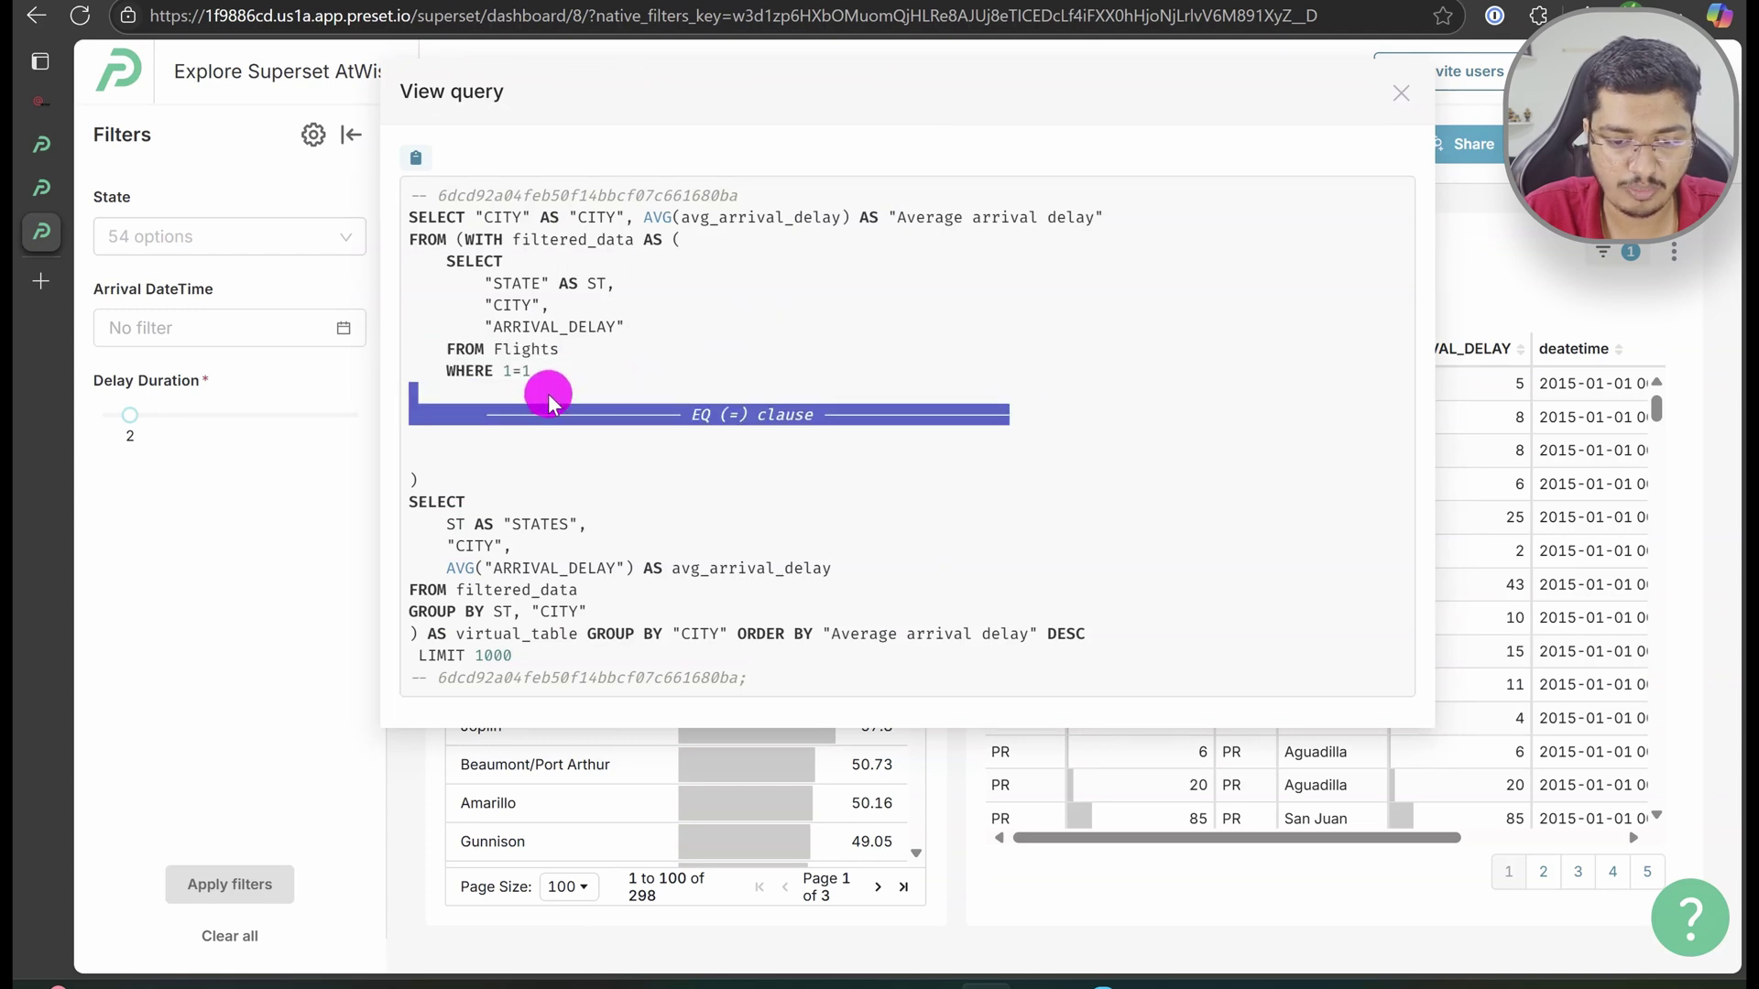
pyautogui.click(1402, 93)
# Select CA in the State filter and apply it to the dashboard
pyautogui.click(195, 236)
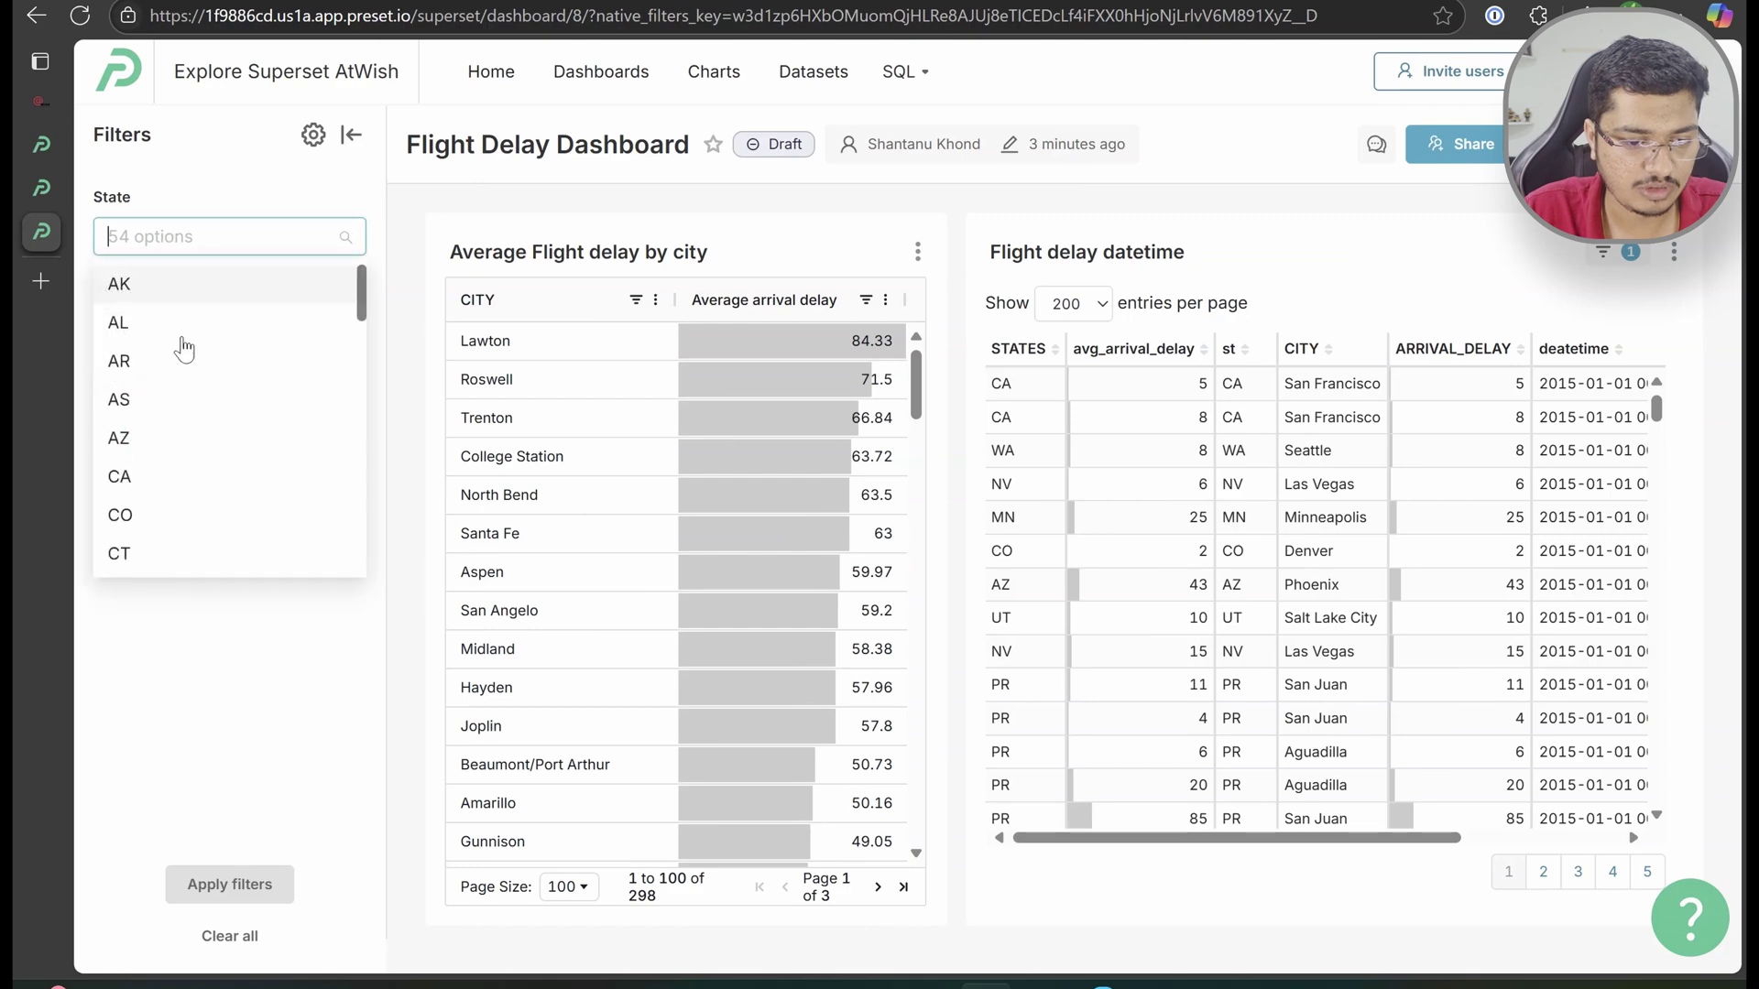
pyautogui.click(216, 481)
pyautogui.click(223, 240)
pyautogui.click(223, 240)
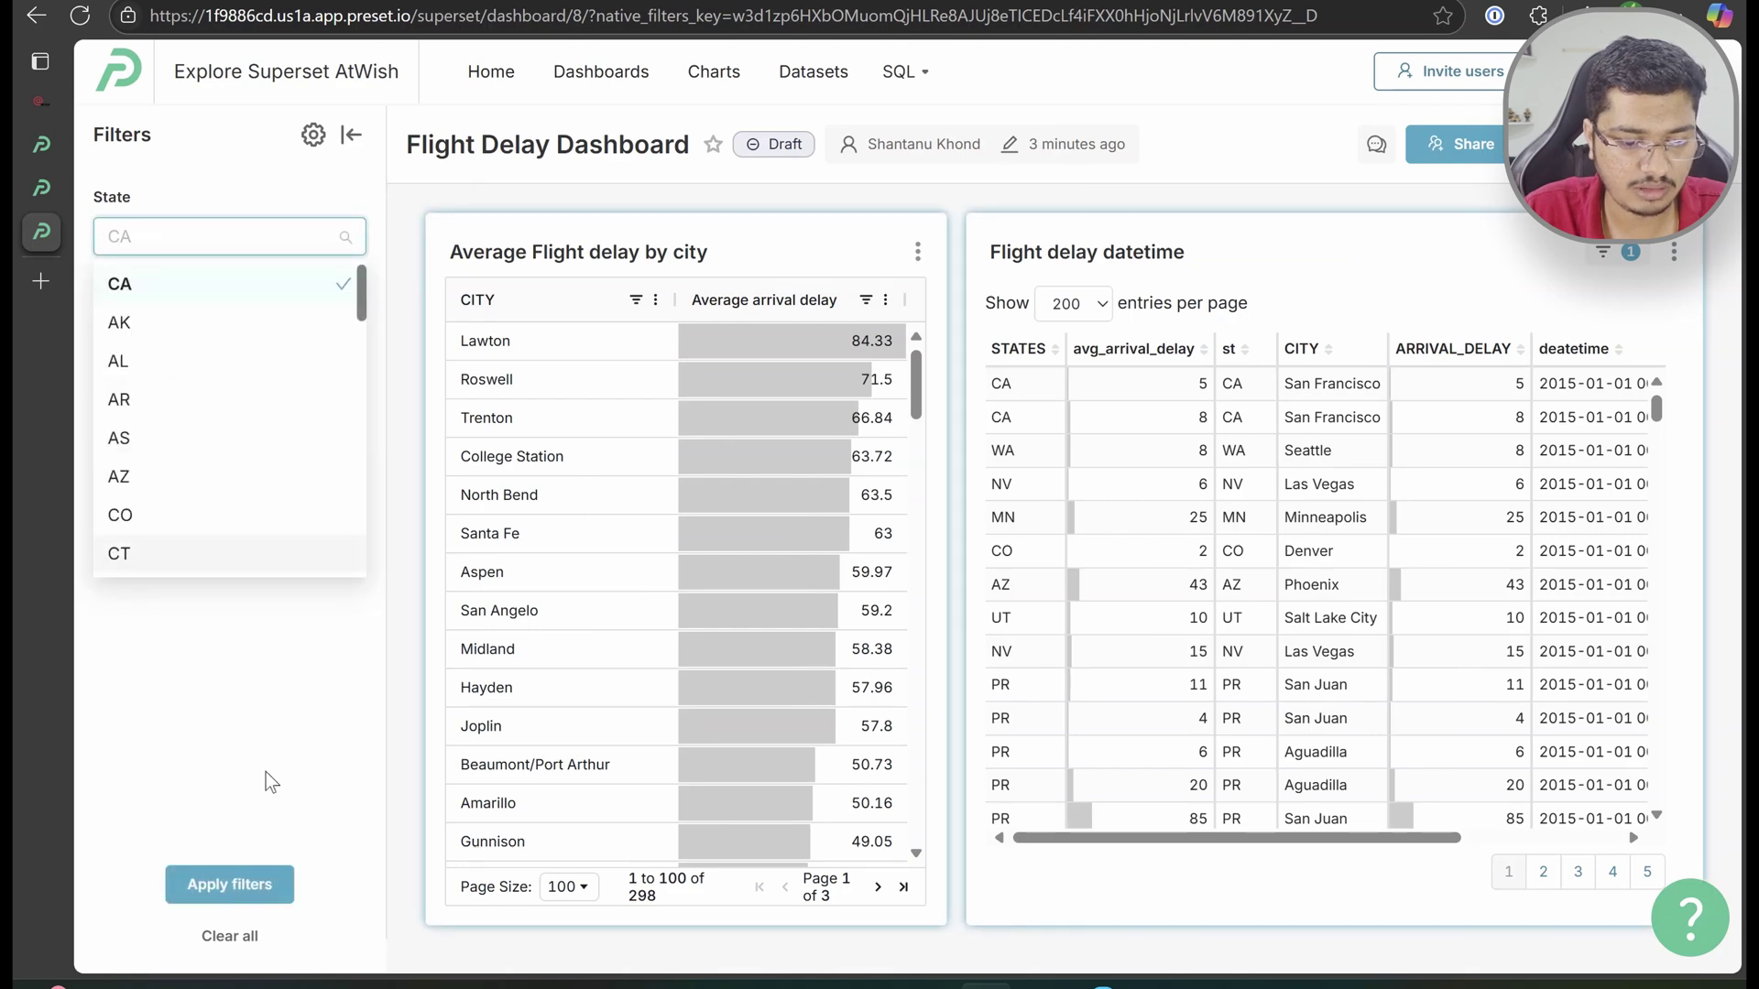
pyautogui.click(243, 873)
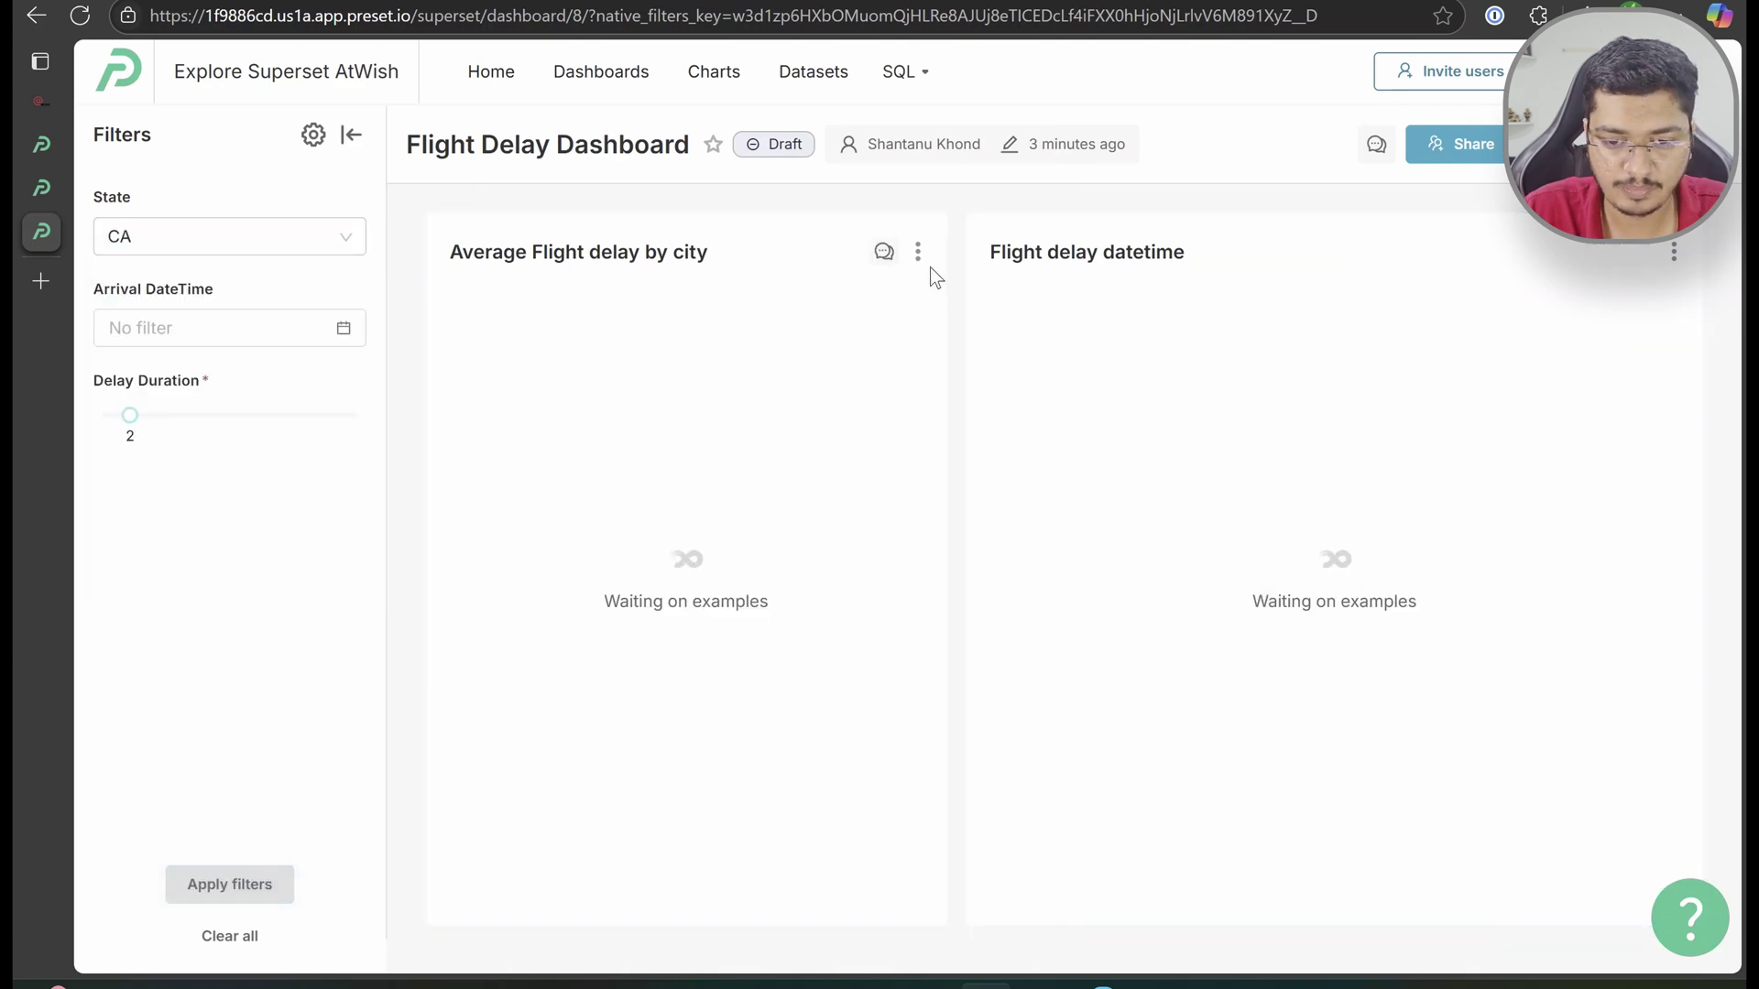
# View the city chart's query and highlight the AND "STATE" = 'CA' condition
pyautogui.click(917, 251)
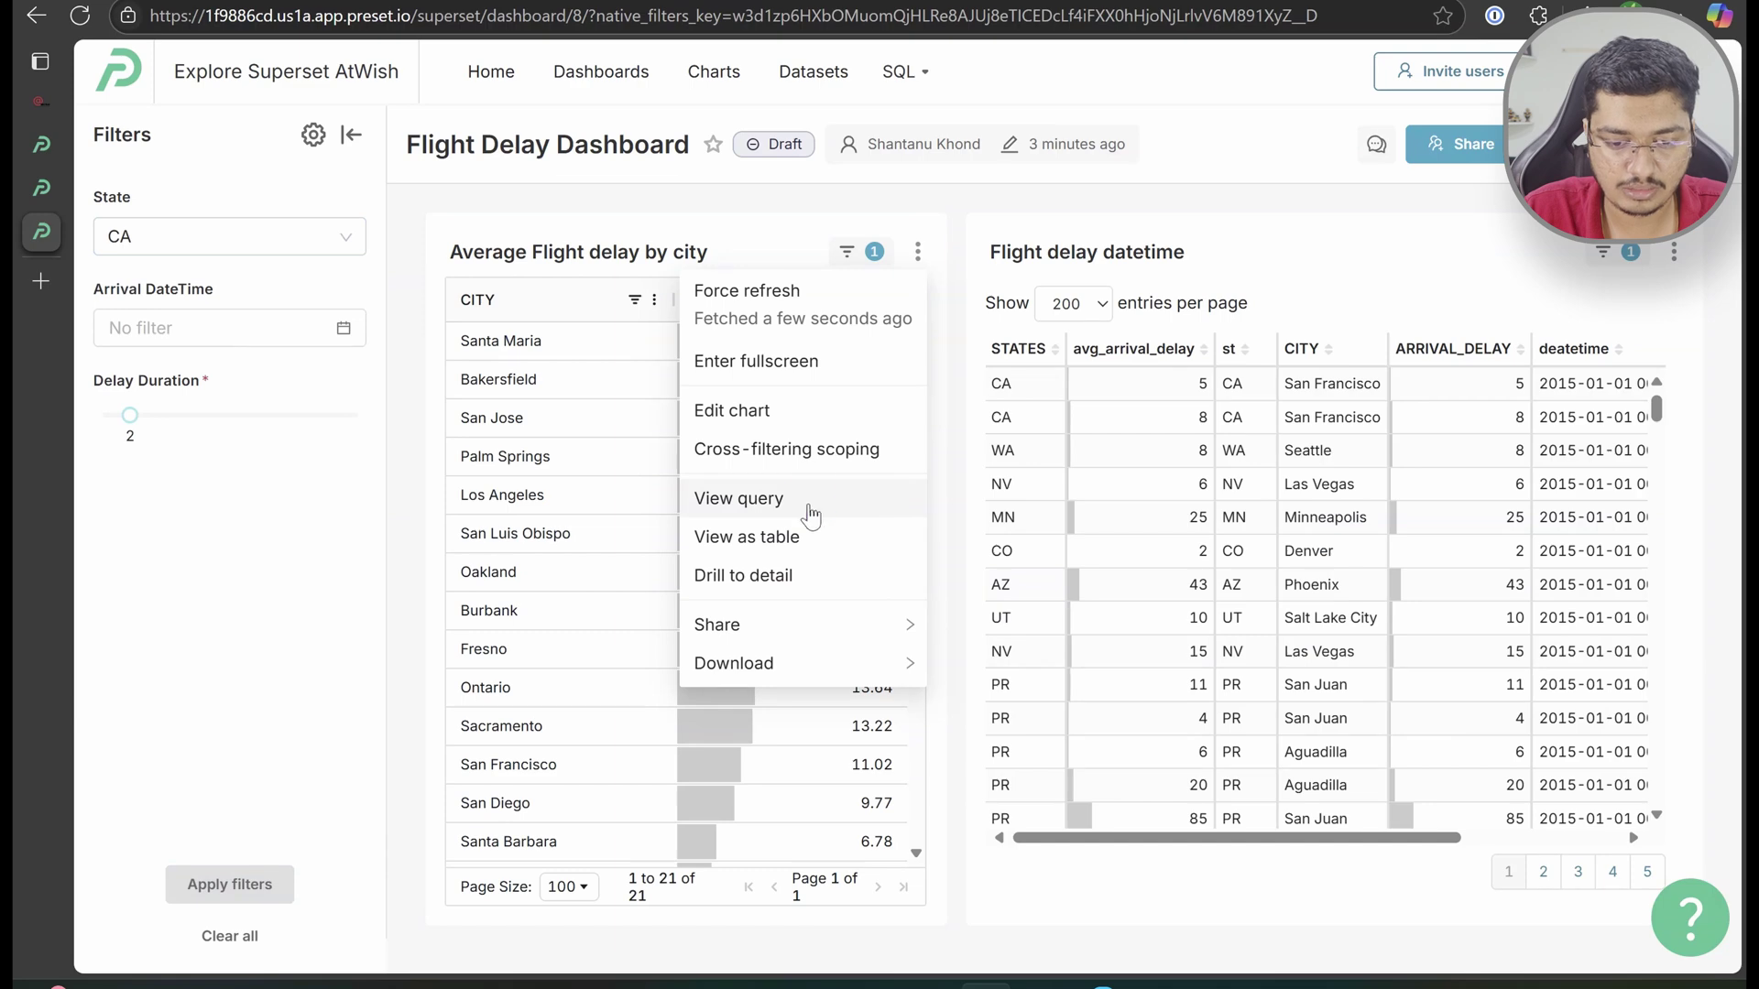
pyautogui.click(810, 513)
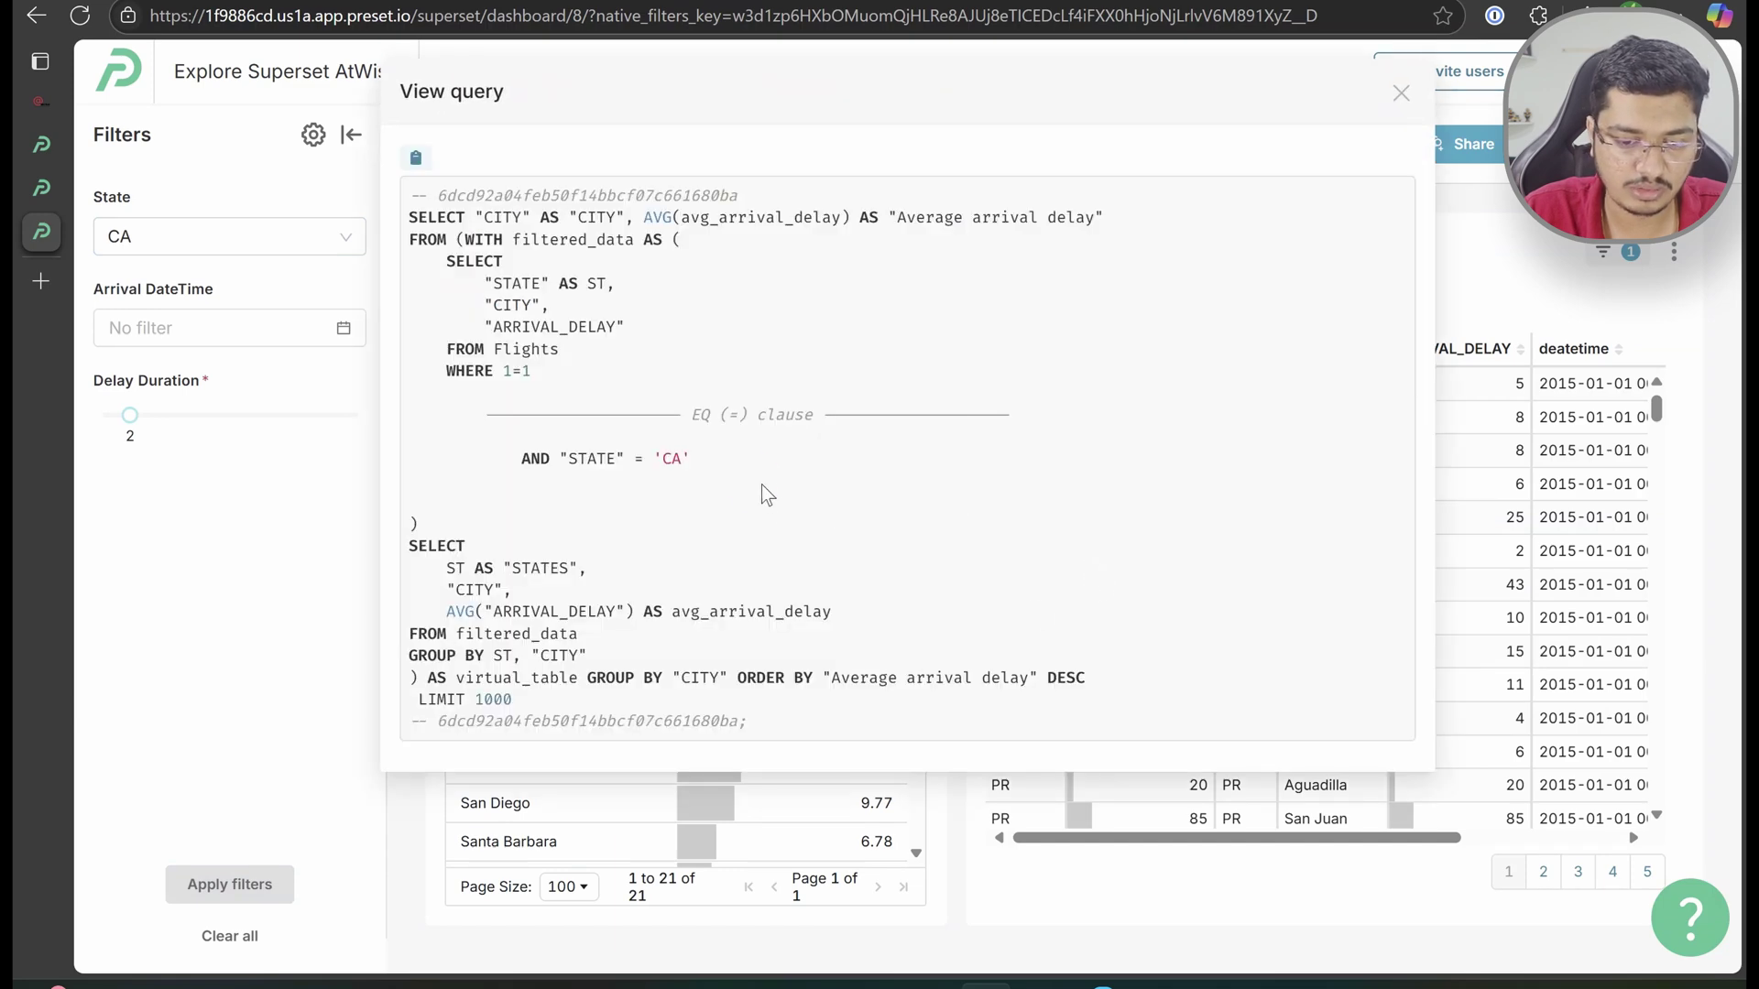
pyautogui.moveTo(762, 485); pyautogui.dragTo(432, 394)
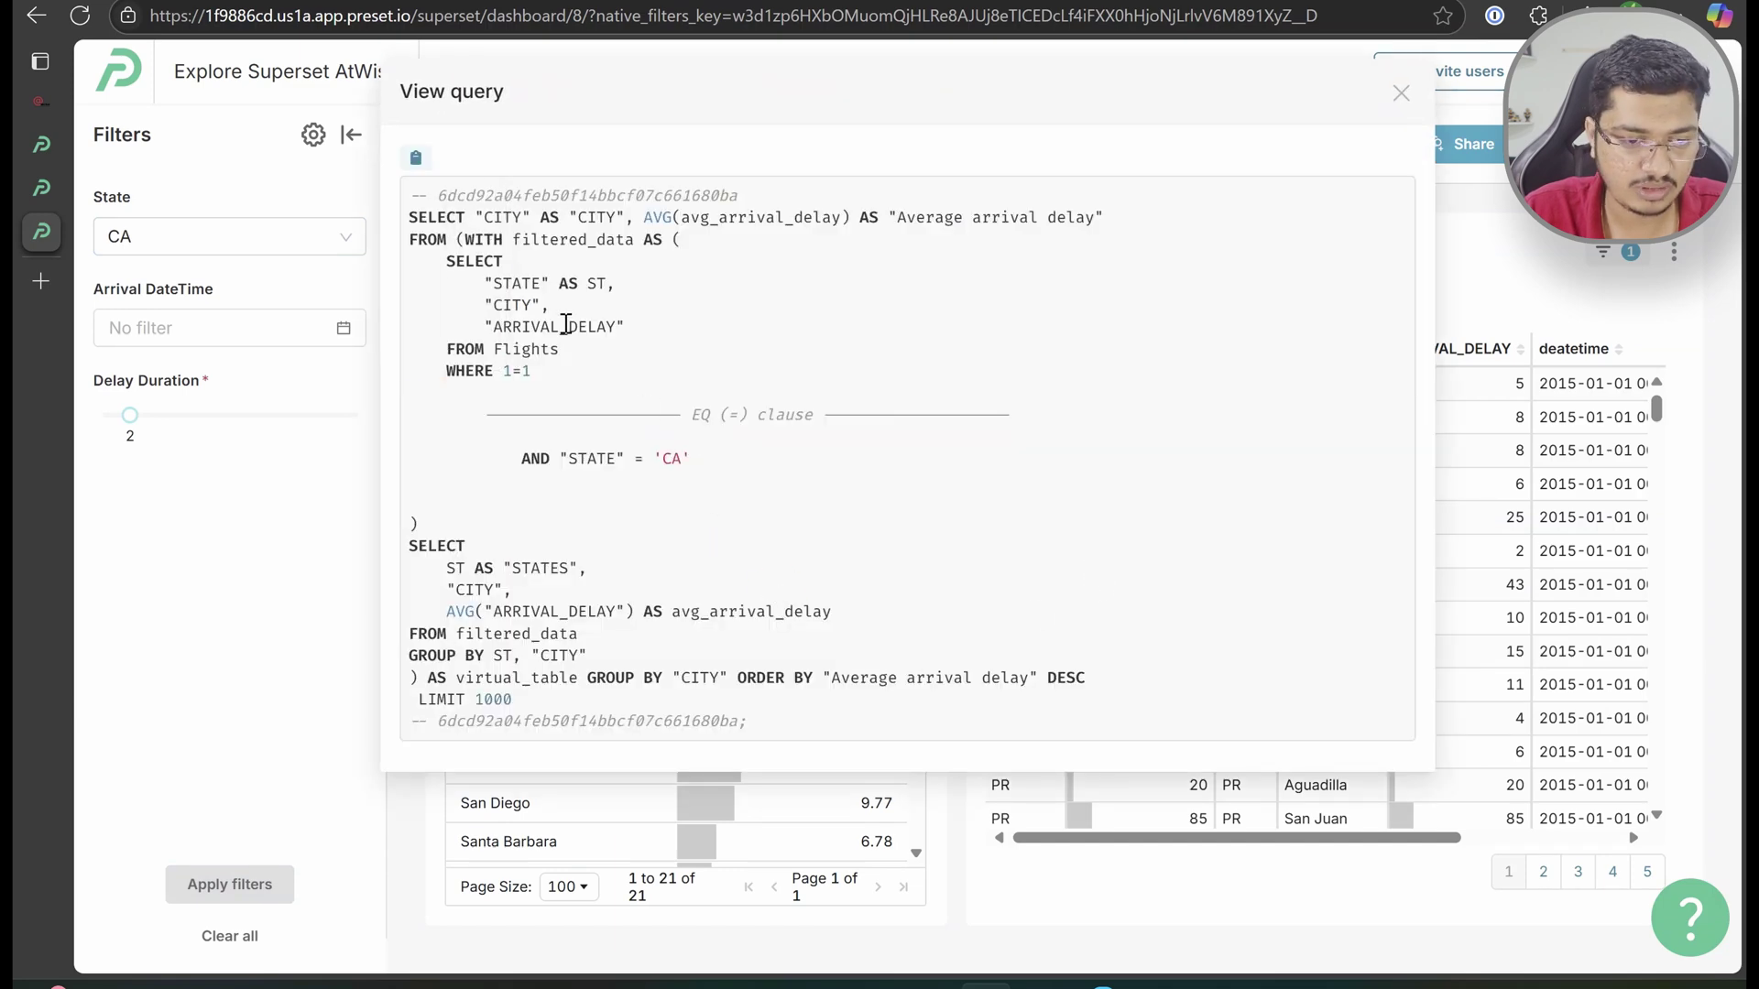
pyautogui.click(43, 190)
# Review the In clause CTE example in the SQL Templating docs, then return to SQL Lab
pyautogui.click(41, 101)
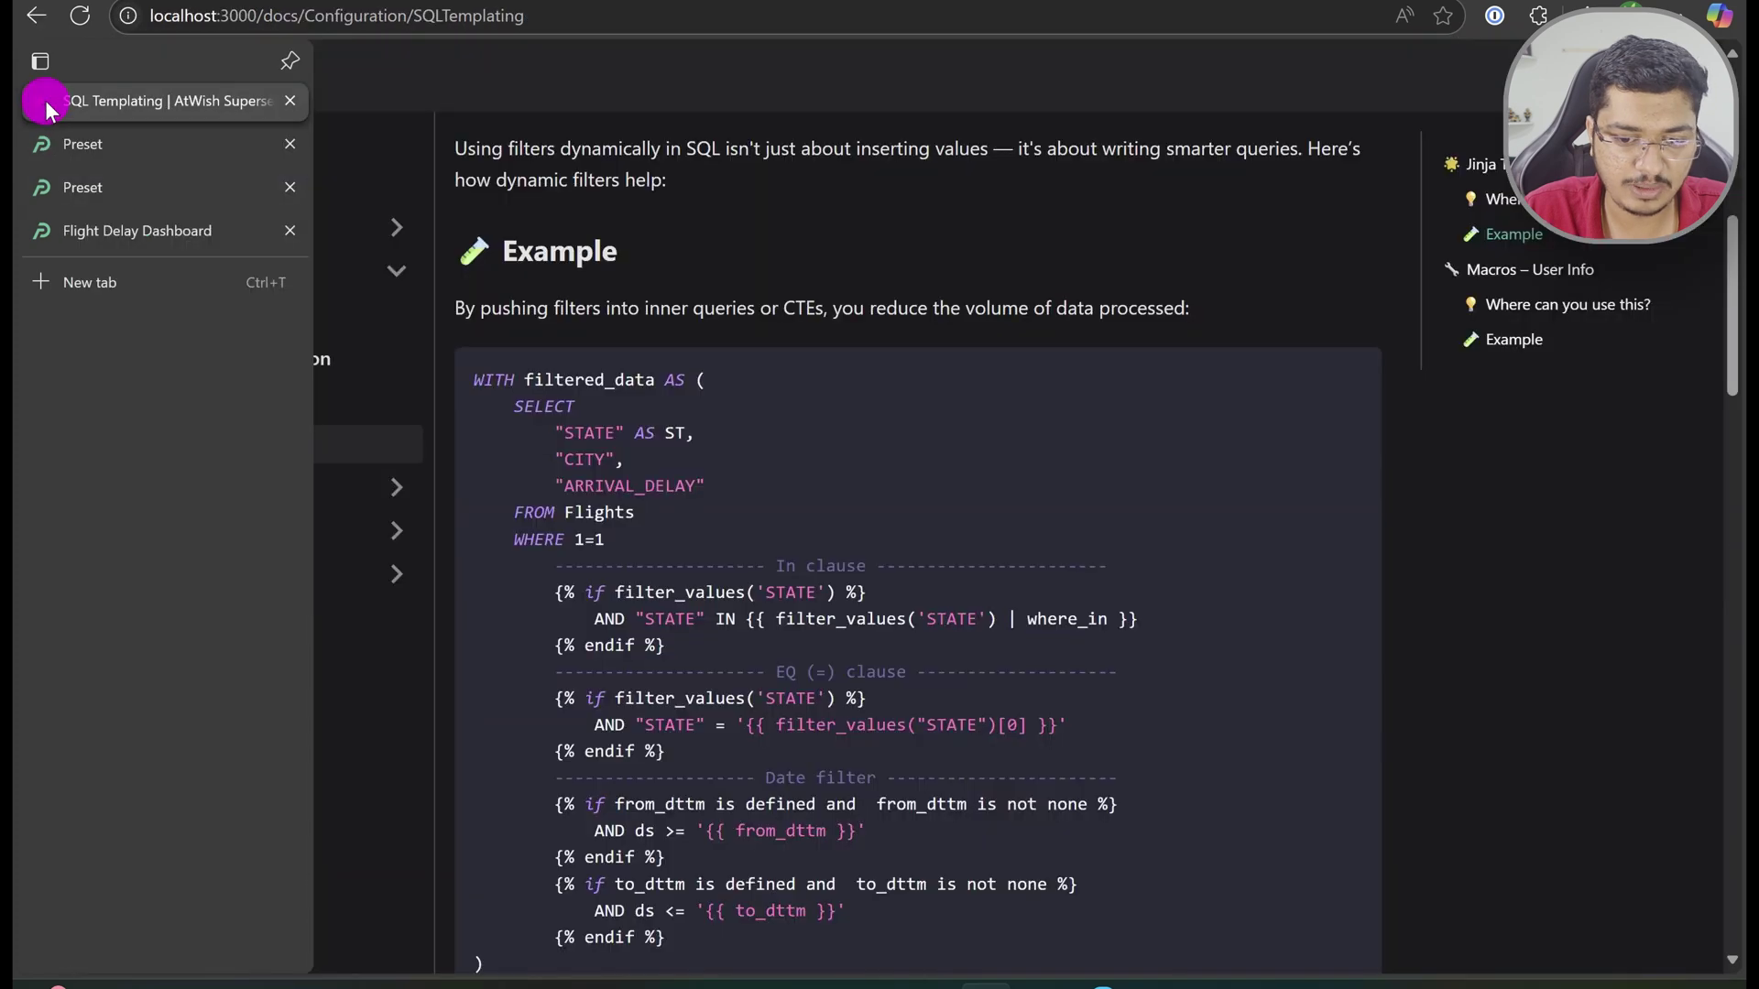
pyautogui.scroll(-3, 627, 327)
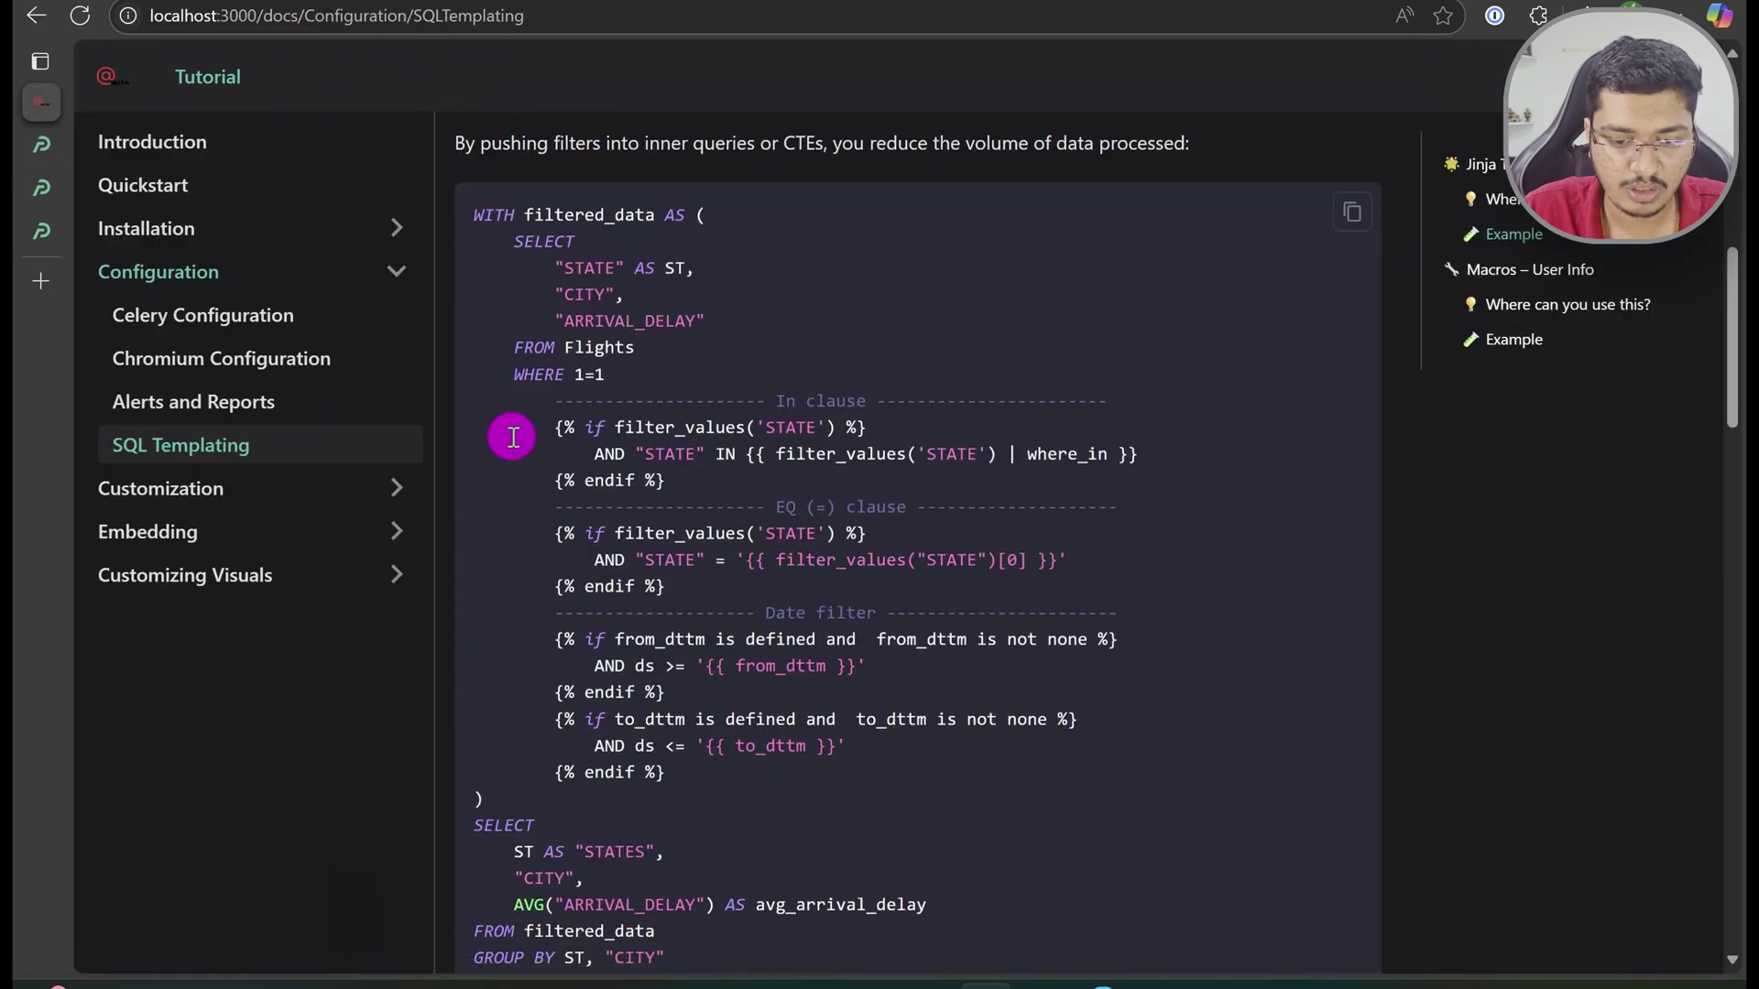
pyautogui.moveTo(513, 423); pyautogui.dragTo(686, 481)
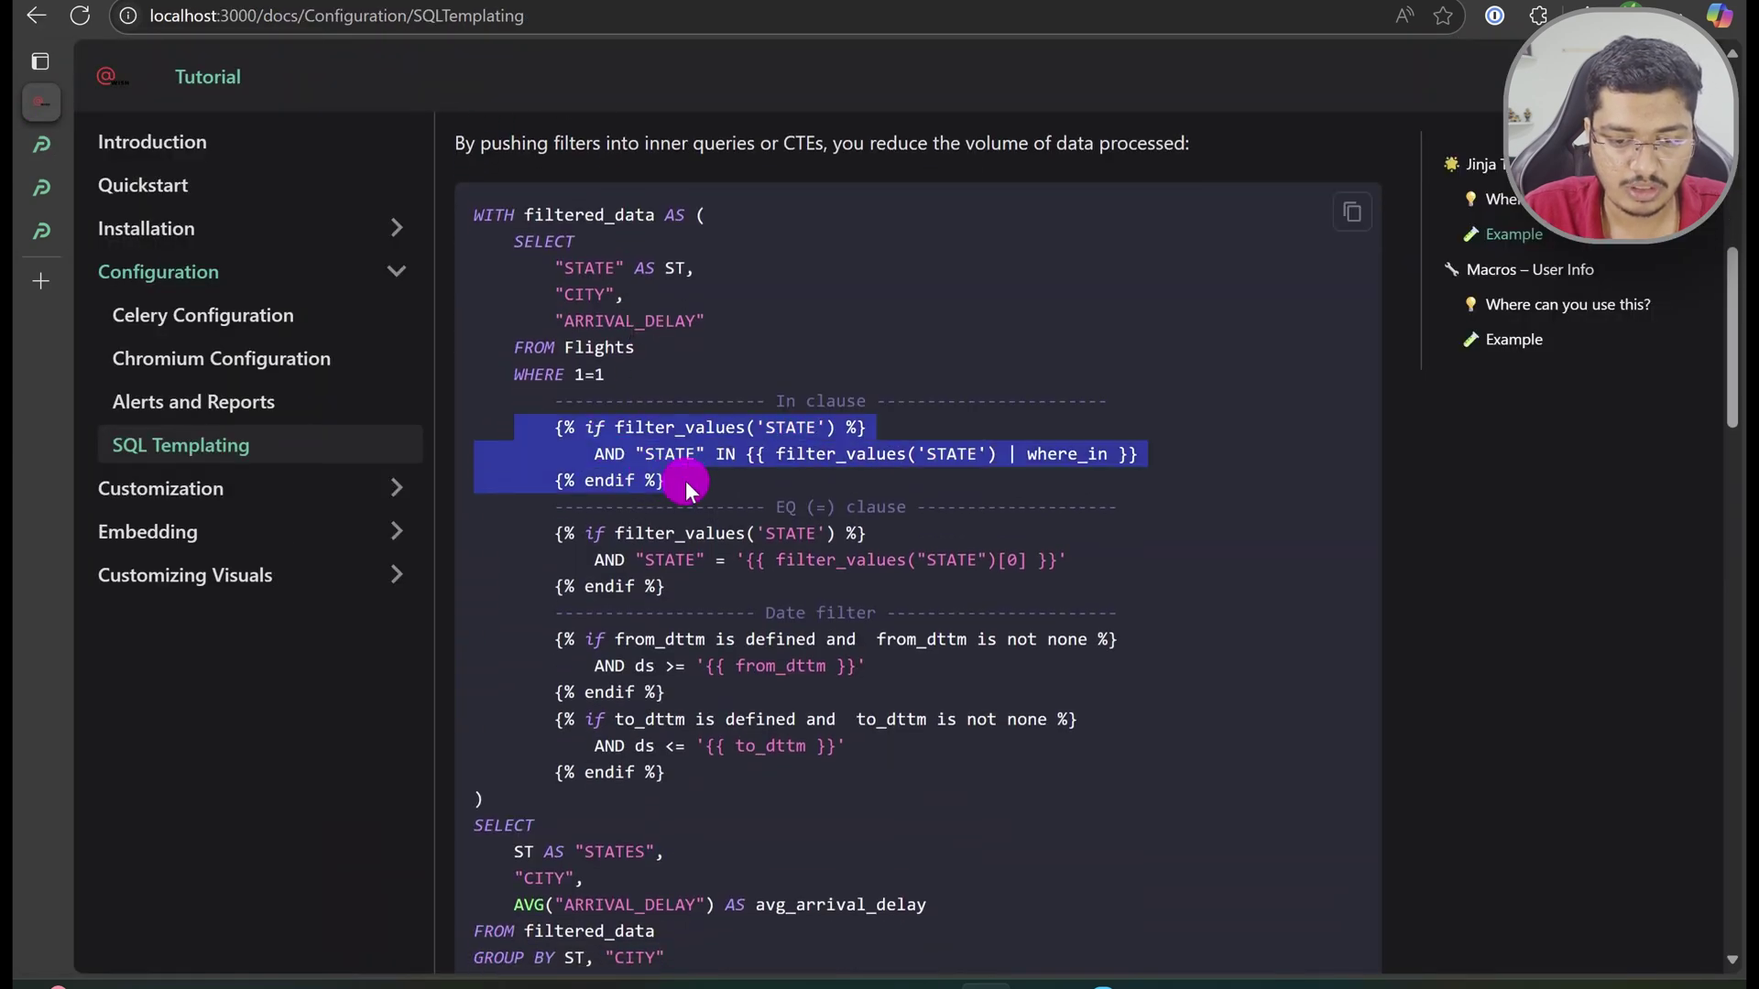
pyautogui.click(946, 463)
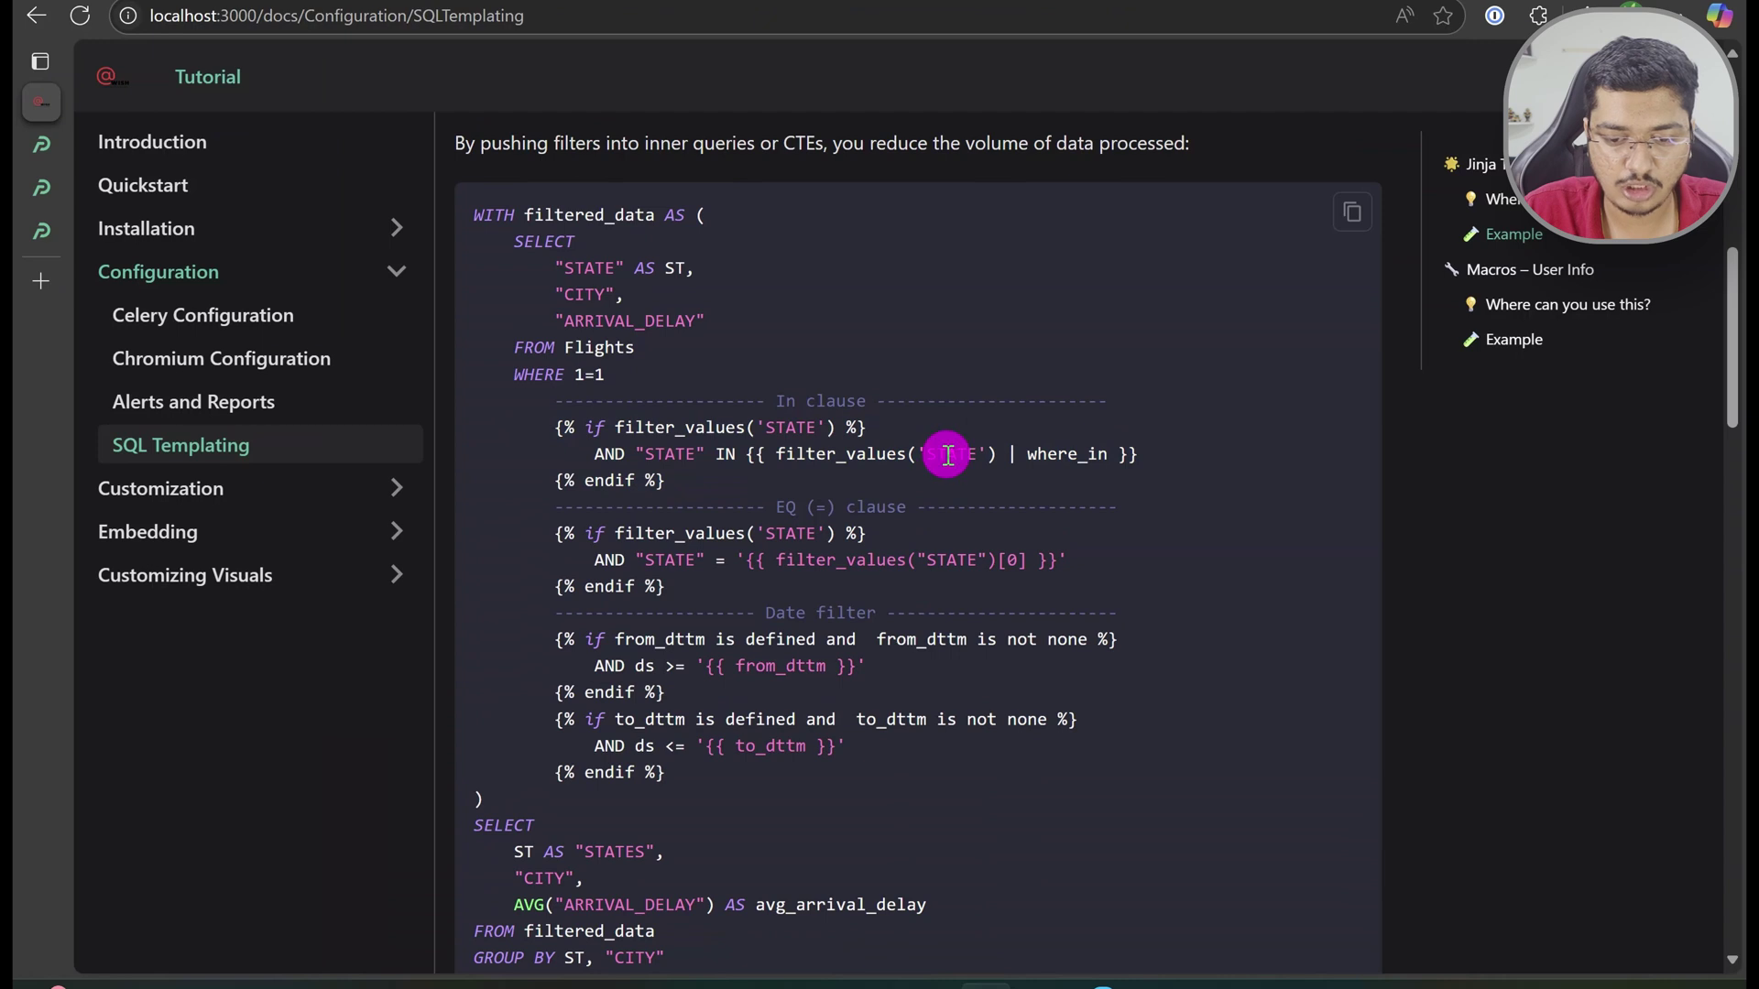
pyautogui.scroll(-2, 953, 578)
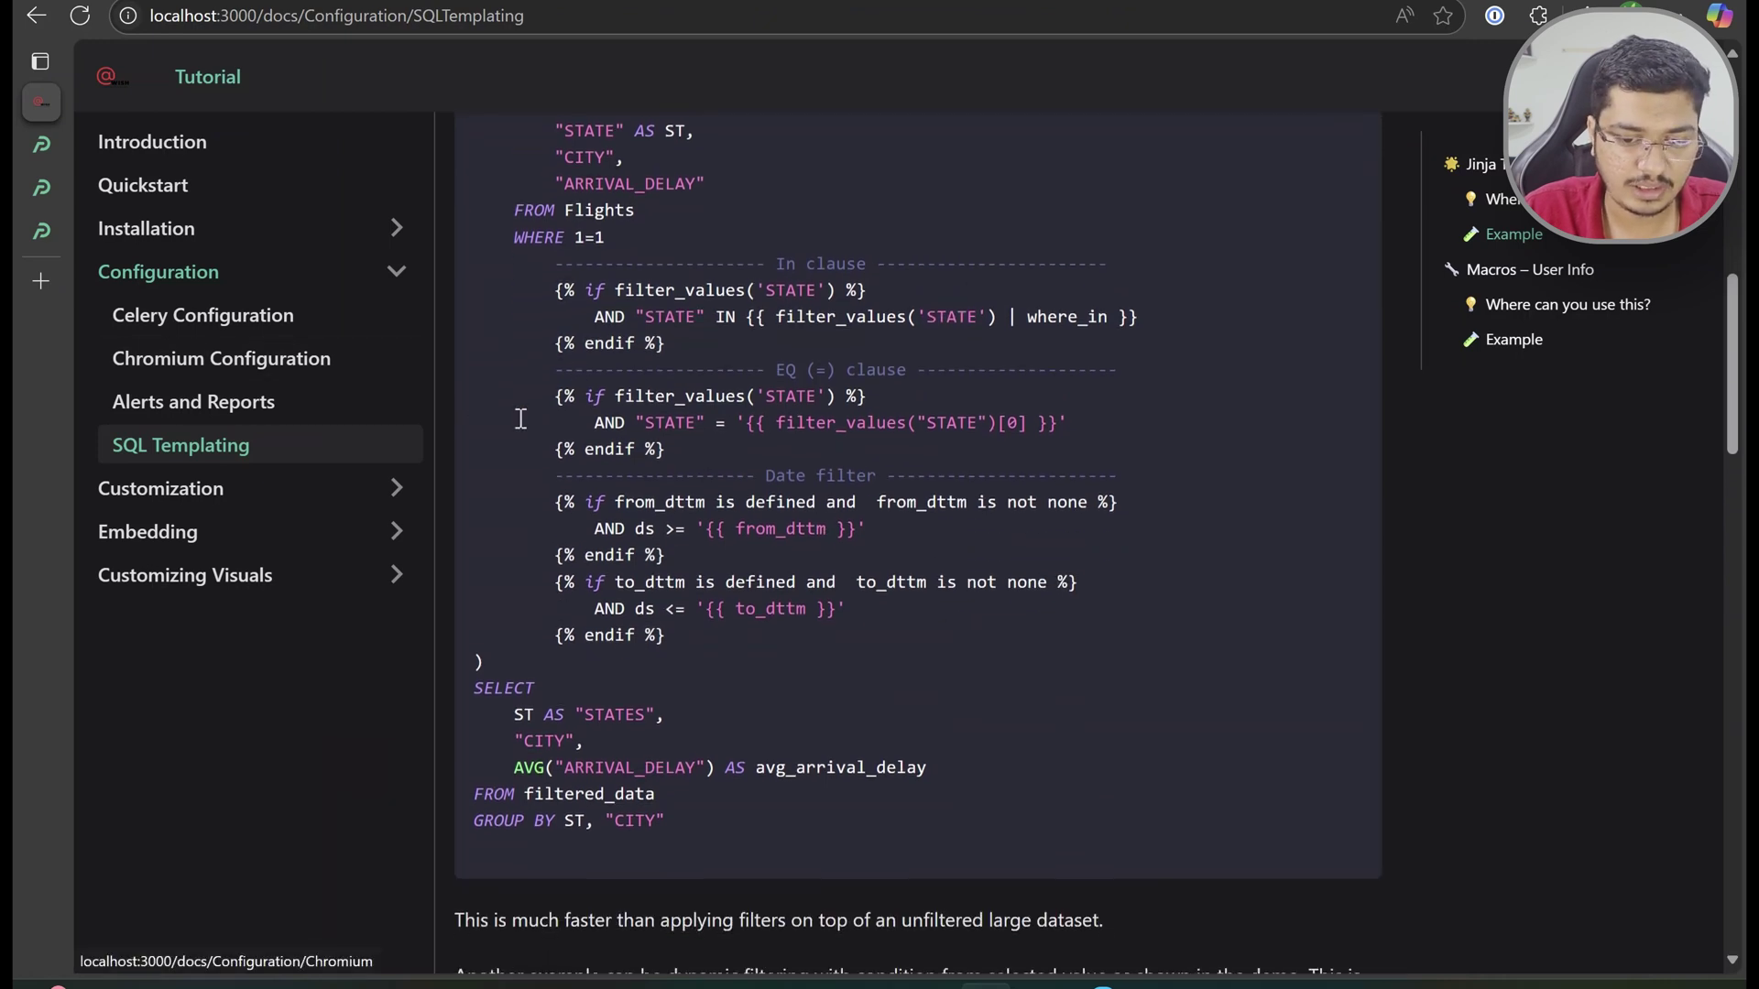
pyautogui.scroll(-1, 742, 536)
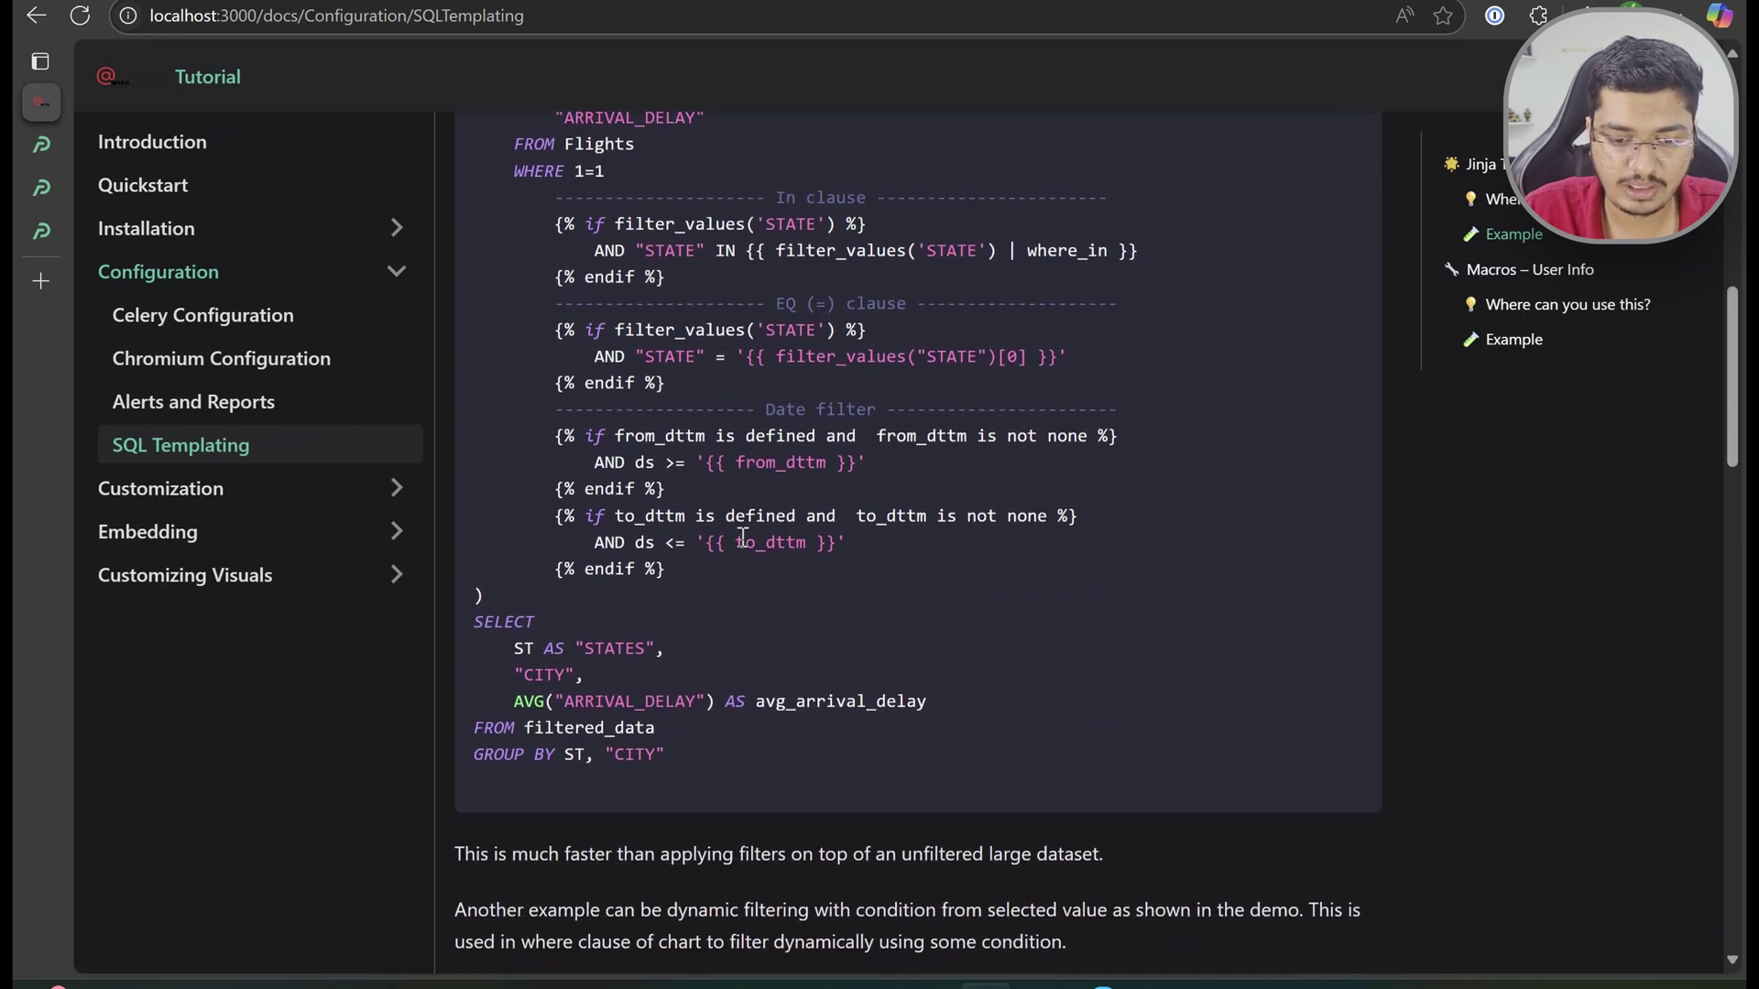
pyautogui.click(42, 144)
pyautogui.click(738, 334)
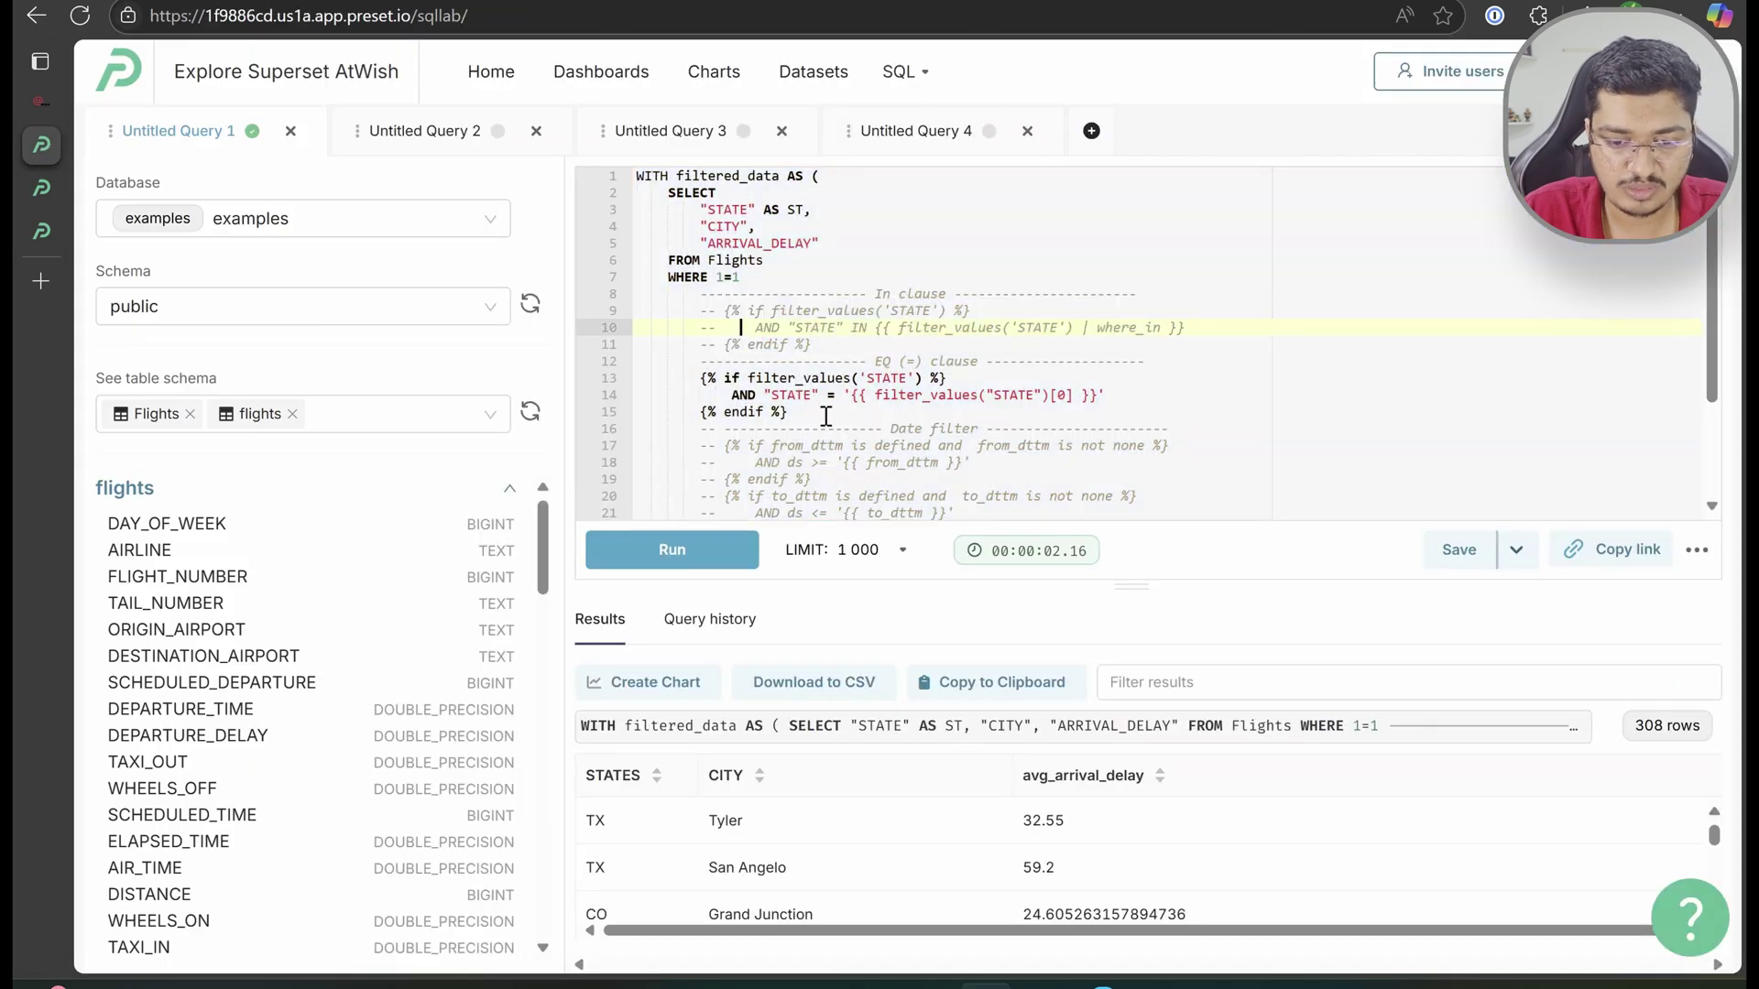
# Try deleting the In and EQ clause lines, then undo to restore them
pyautogui.moveTo(825, 418); pyautogui.dragTo(602, 307)
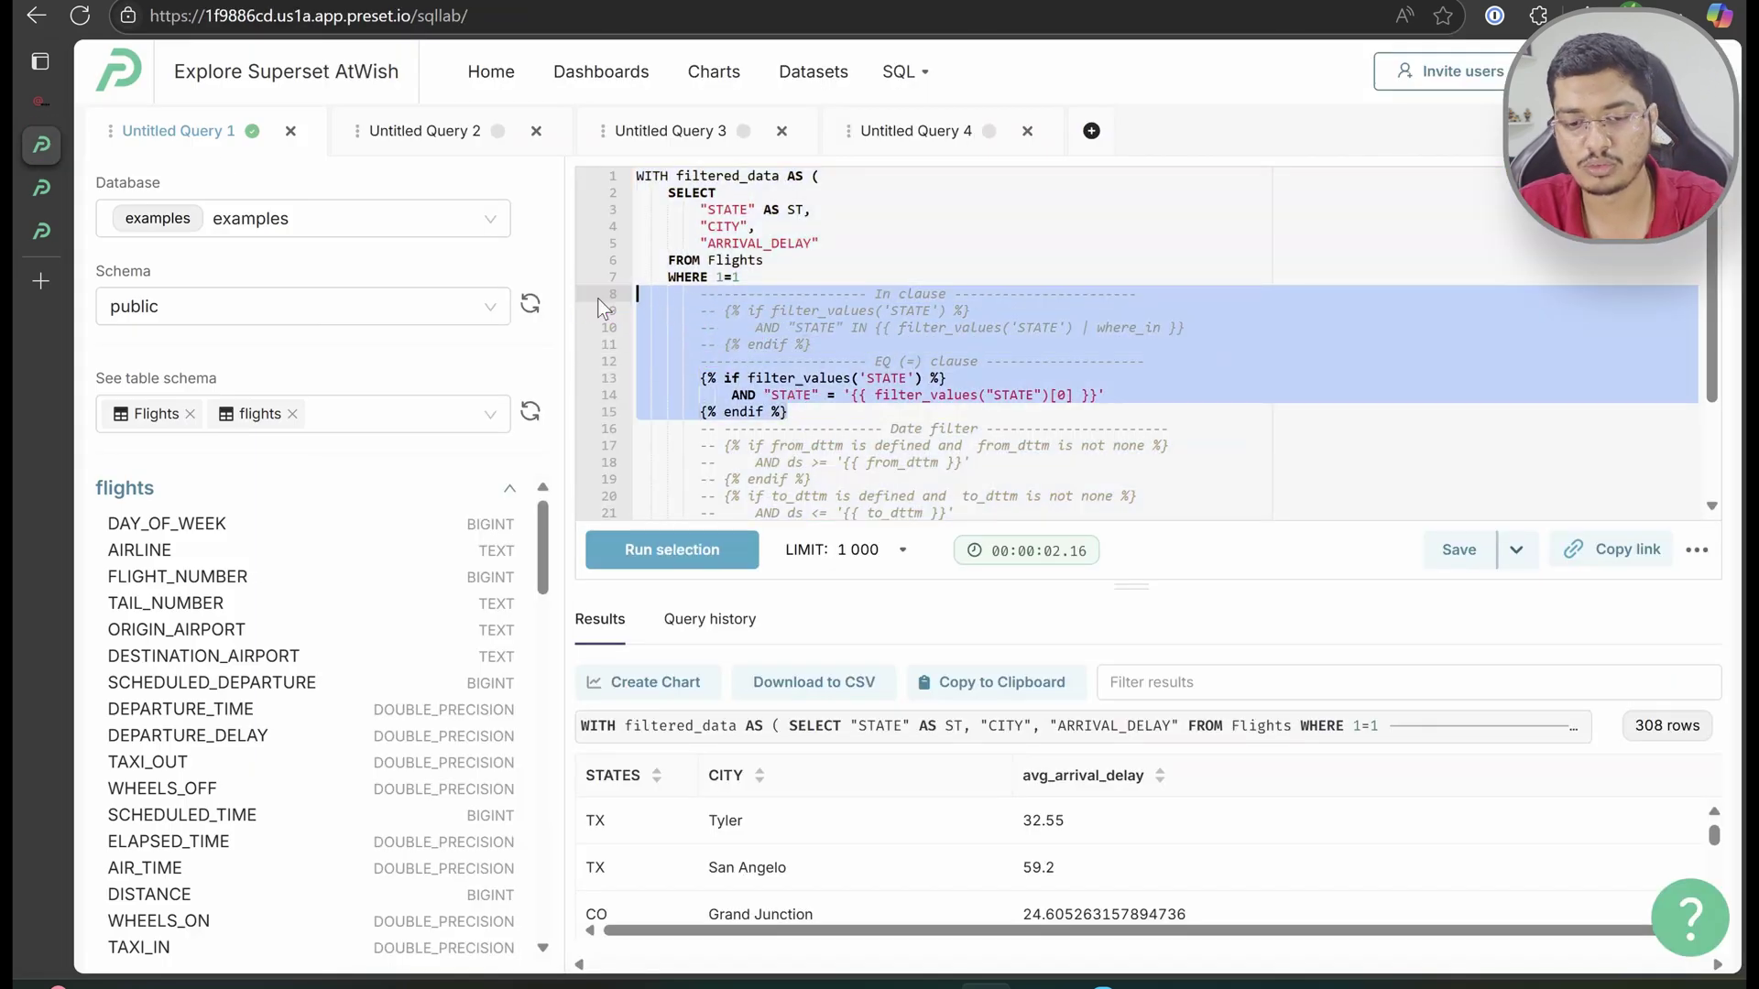
pyautogui.press('Delete')
pyautogui.moveTo(812, 412); pyautogui.dragTo(678, 326)
pyautogui.hotkey('ctrl', 'z')
pyautogui.click(859, 400)
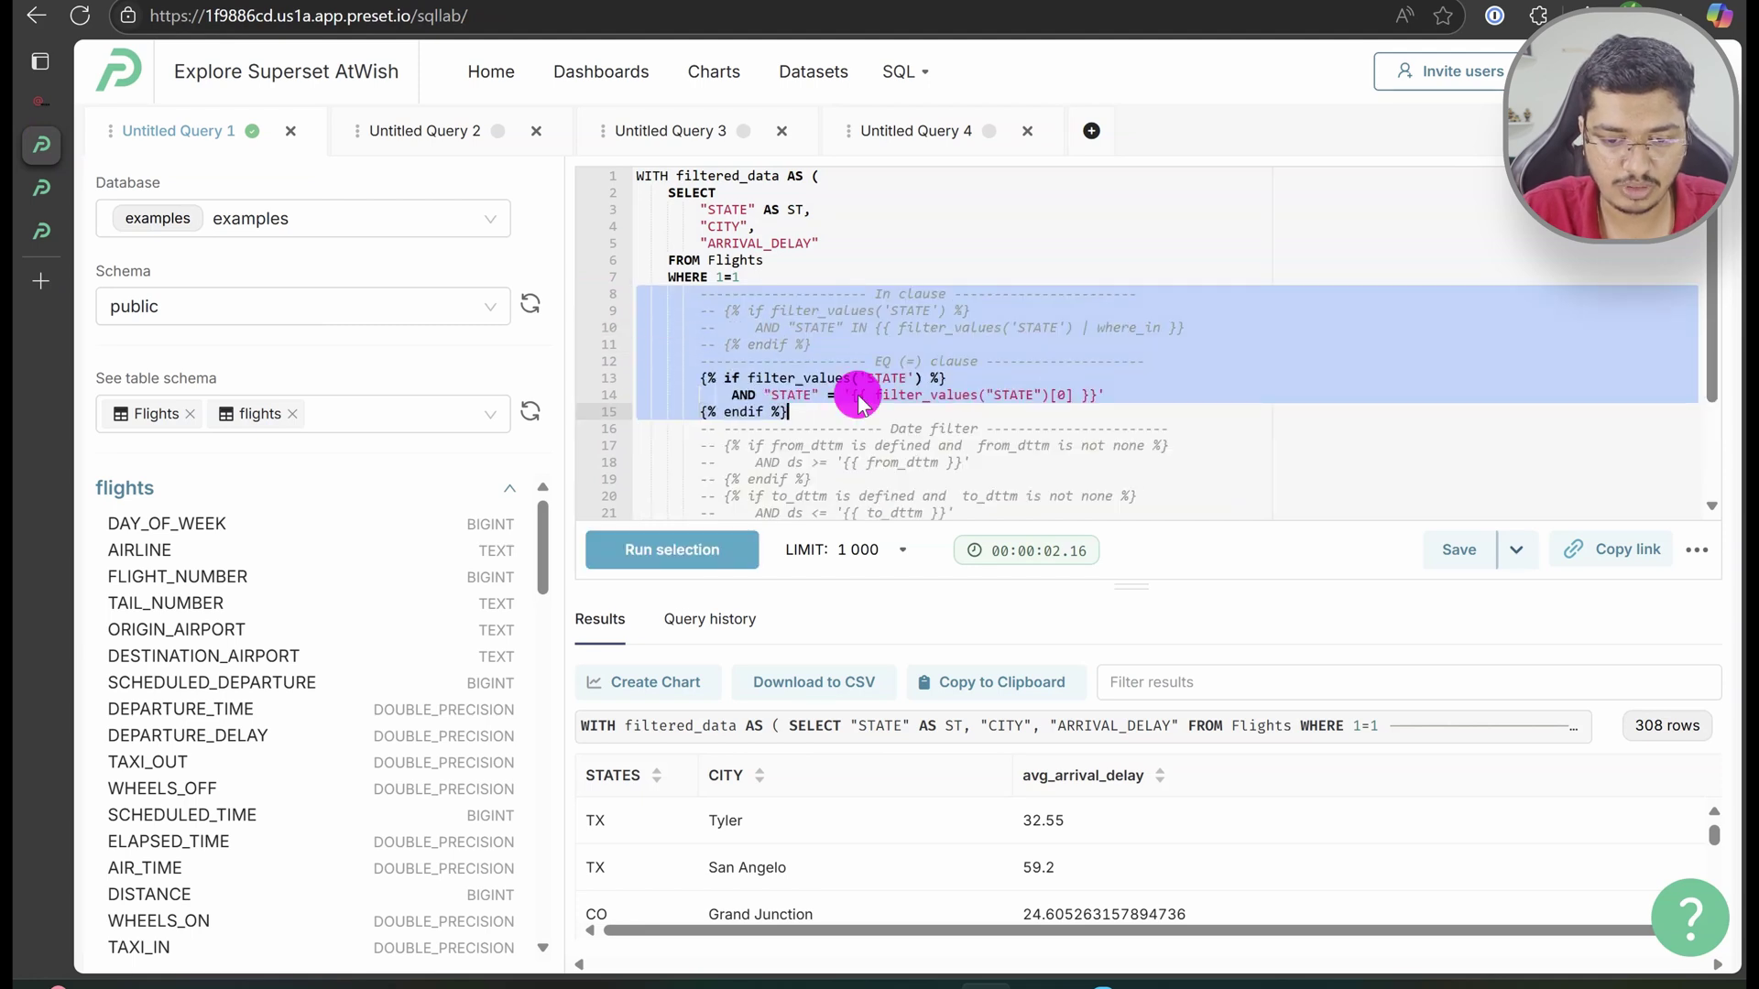
pyautogui.moveTo(926, 346); pyautogui.dragTo(557, 299)
pyautogui.press('Delete')
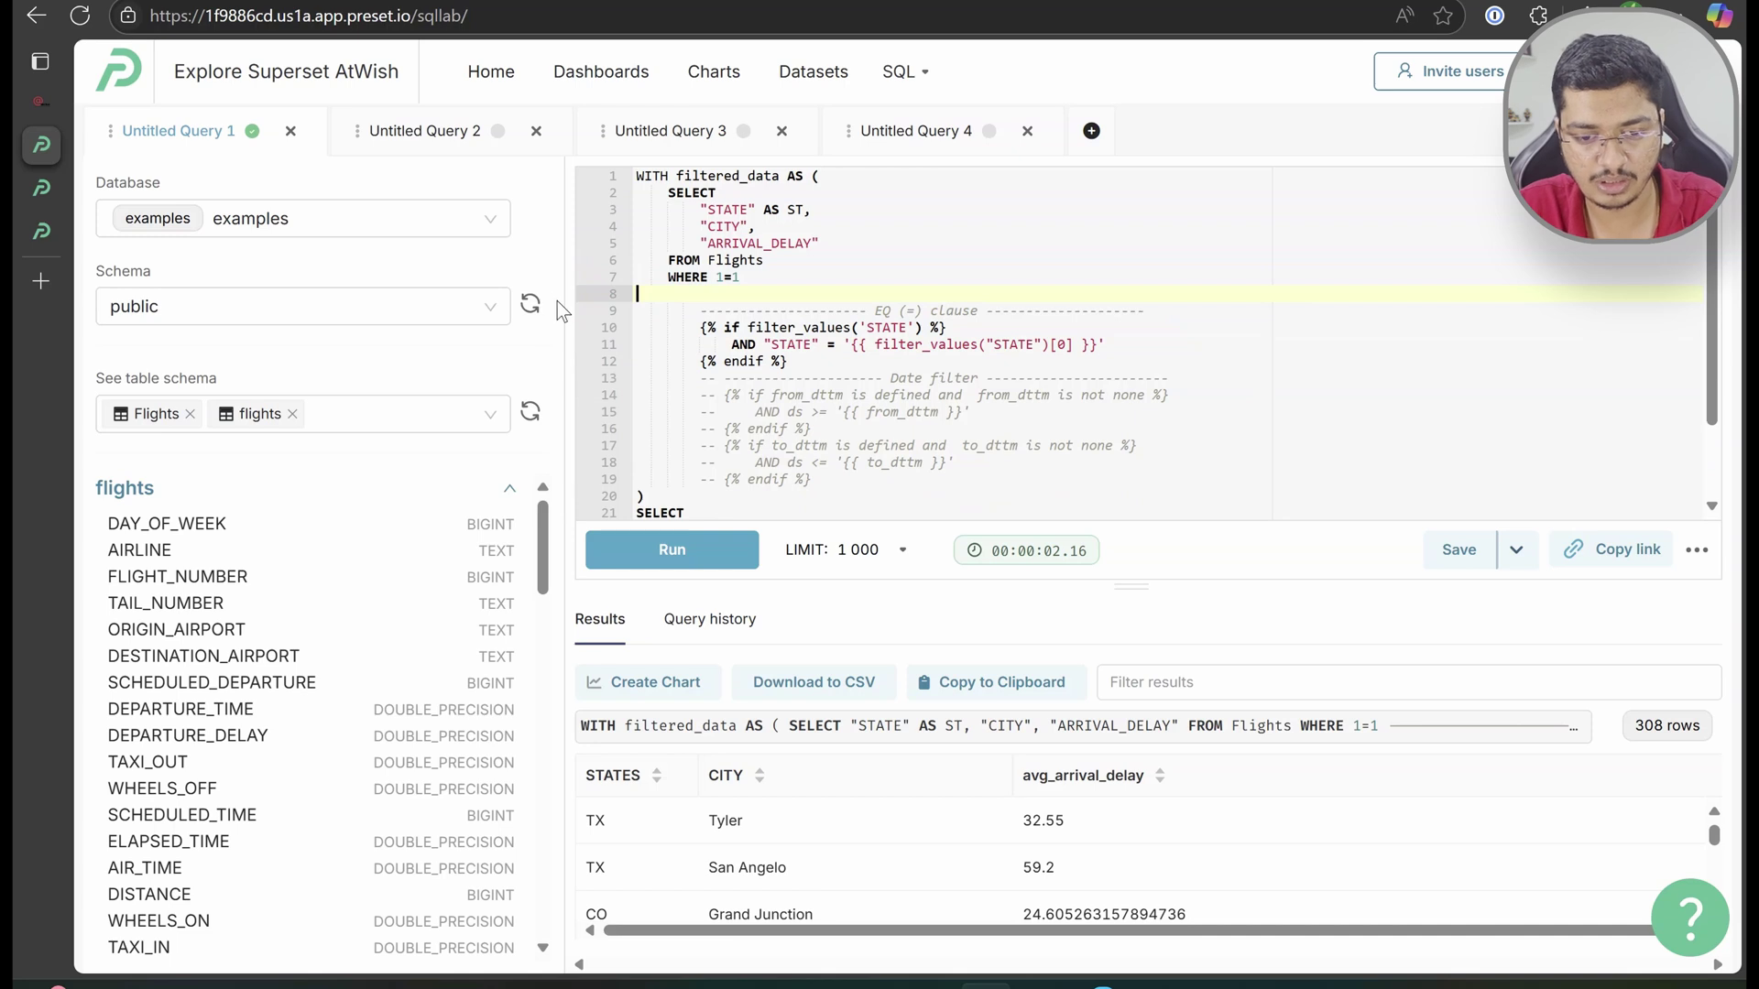
pyautogui.hotkey('ctrl', 'z')
# Uncomment the date filter lines 17-22 and locate the from_dttm usages
pyautogui.scroll(-1, 956, 343)
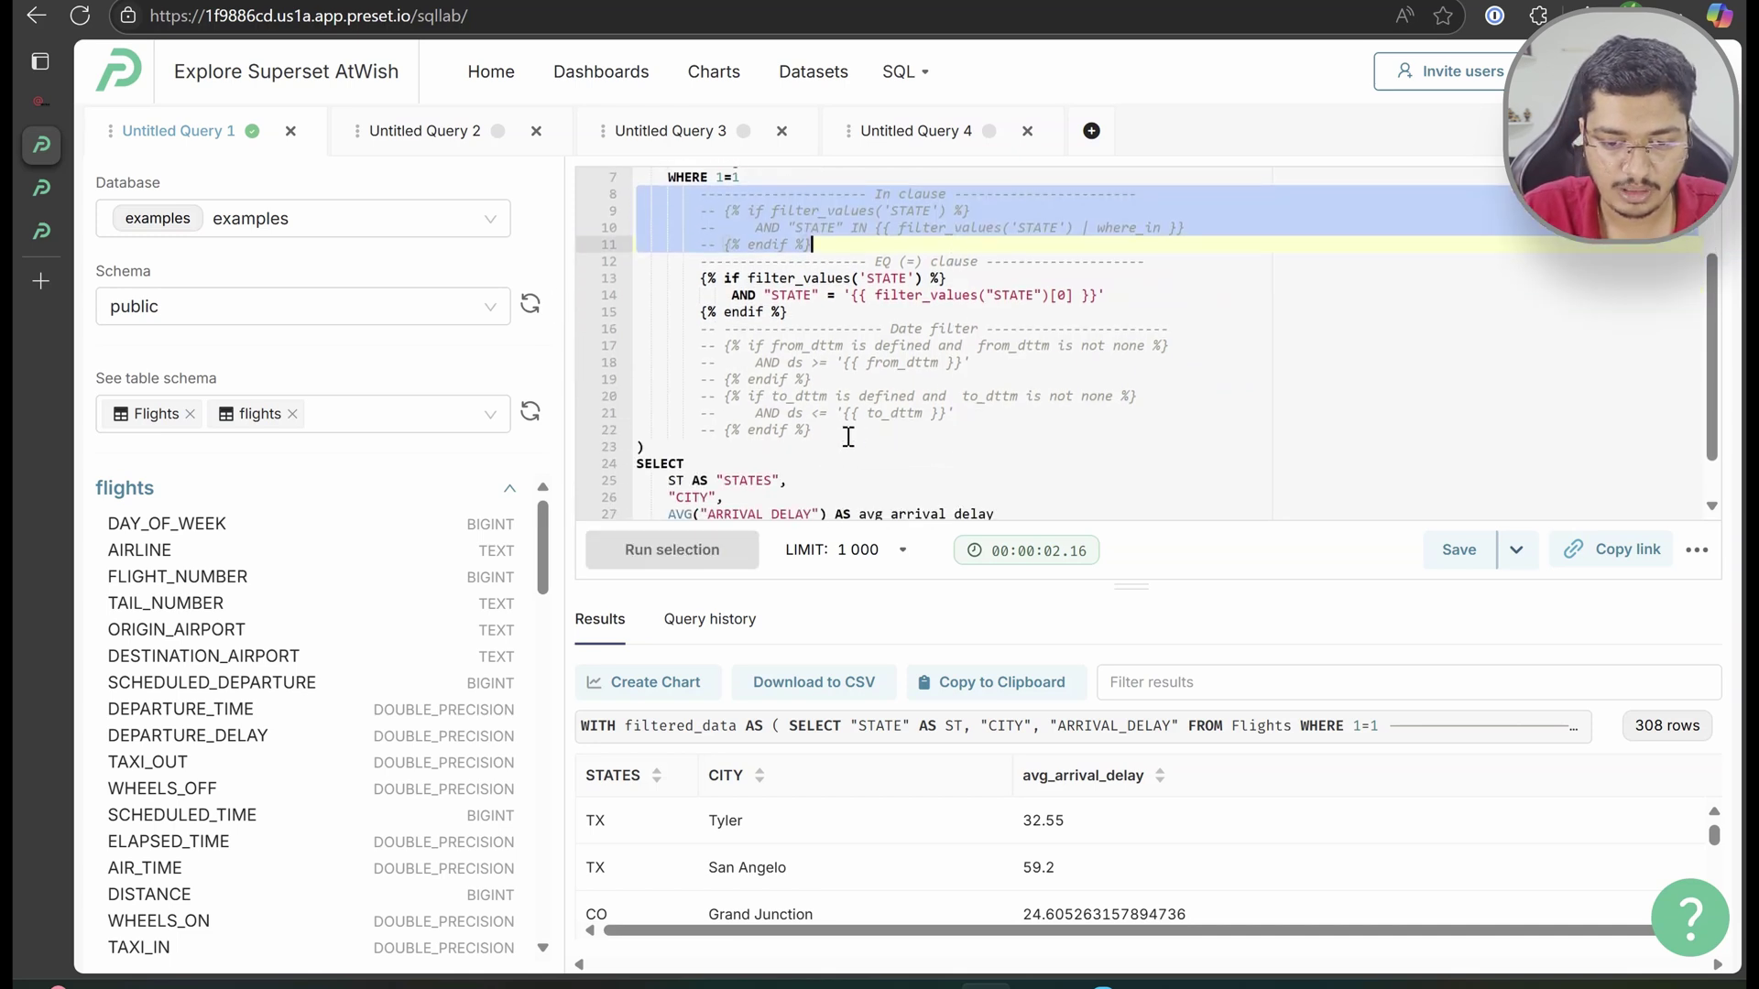
pyautogui.moveTo(844, 431); pyautogui.dragTo(641, 349)
pyautogui.hotkey('ctrl', '/')
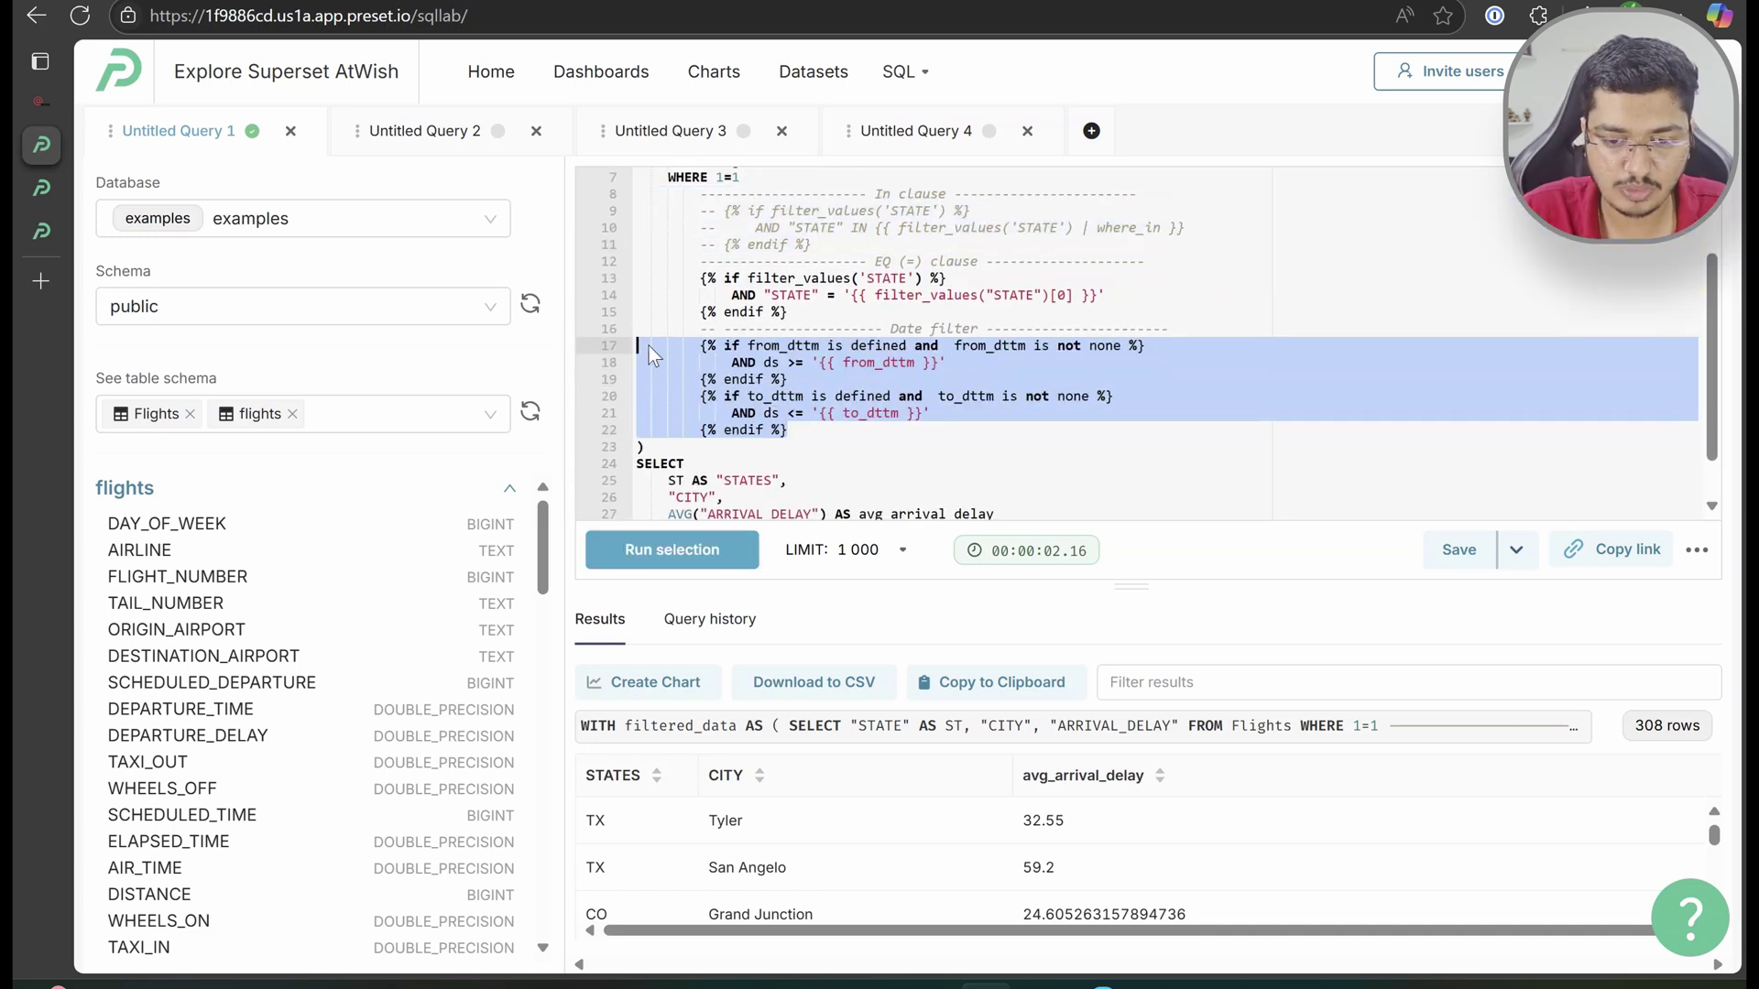
pyautogui.click(913, 277)
pyautogui.doubleClick(878, 362)
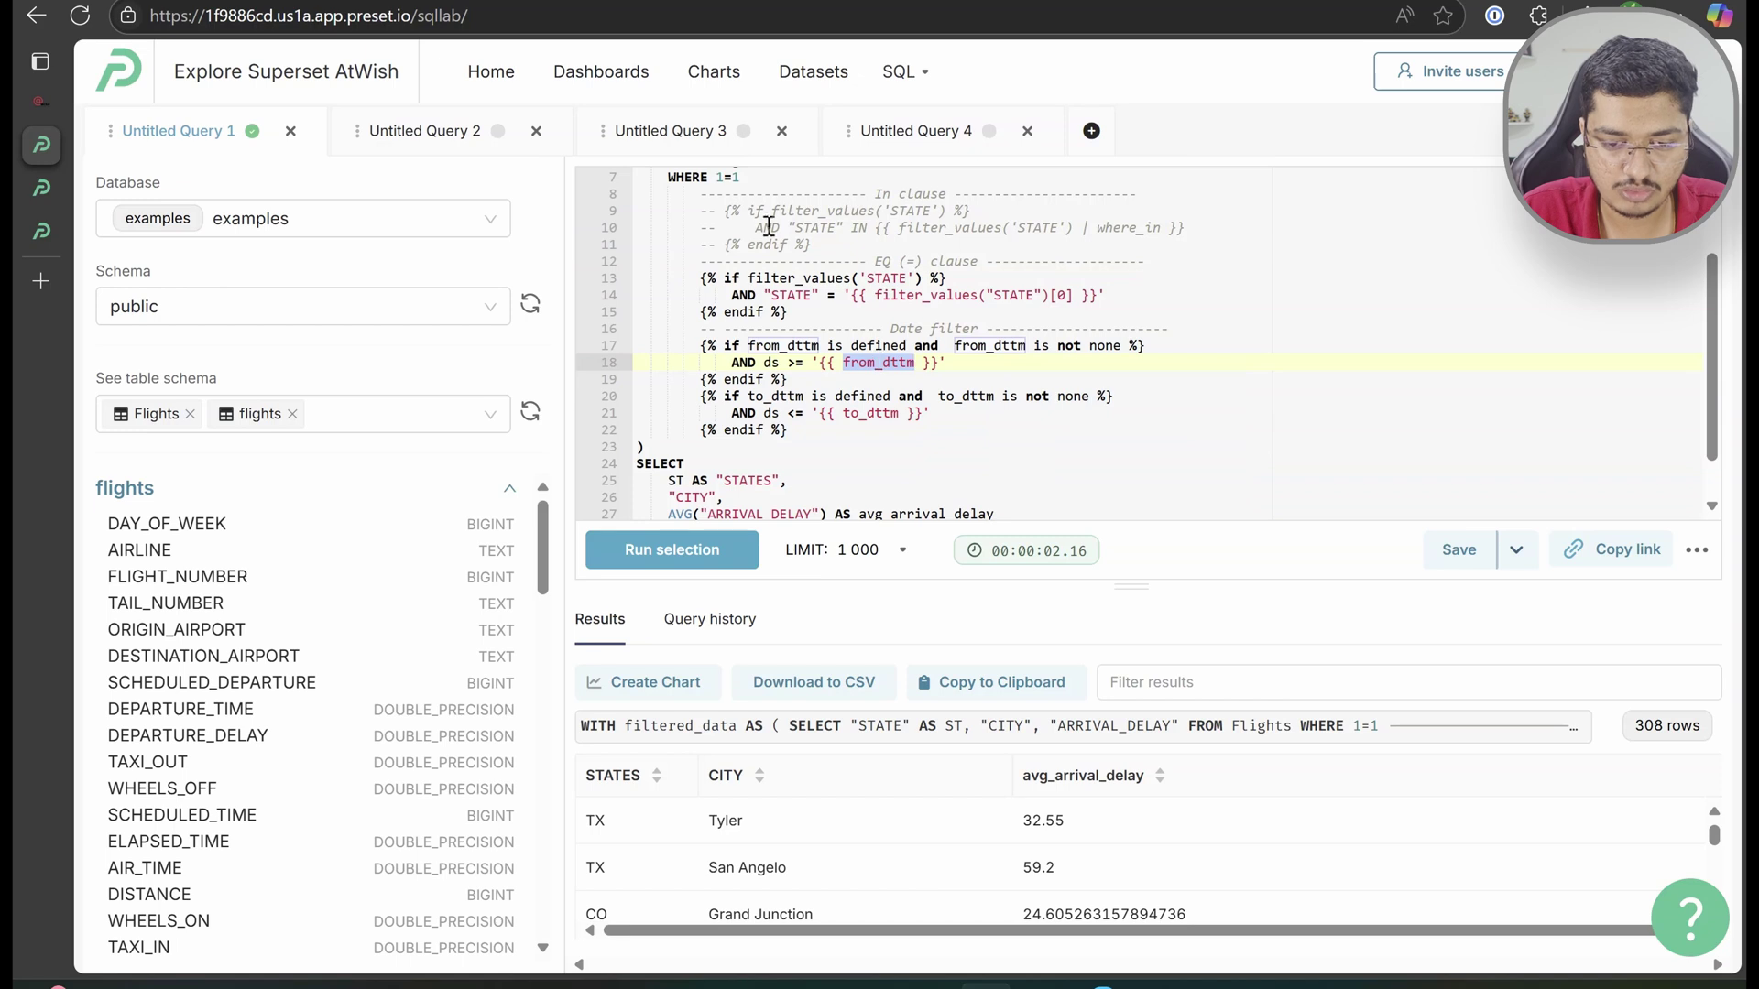
# Rerun the query, returning 308 rows, and select all of its text
pyautogui.scroll(1, 766, 252)
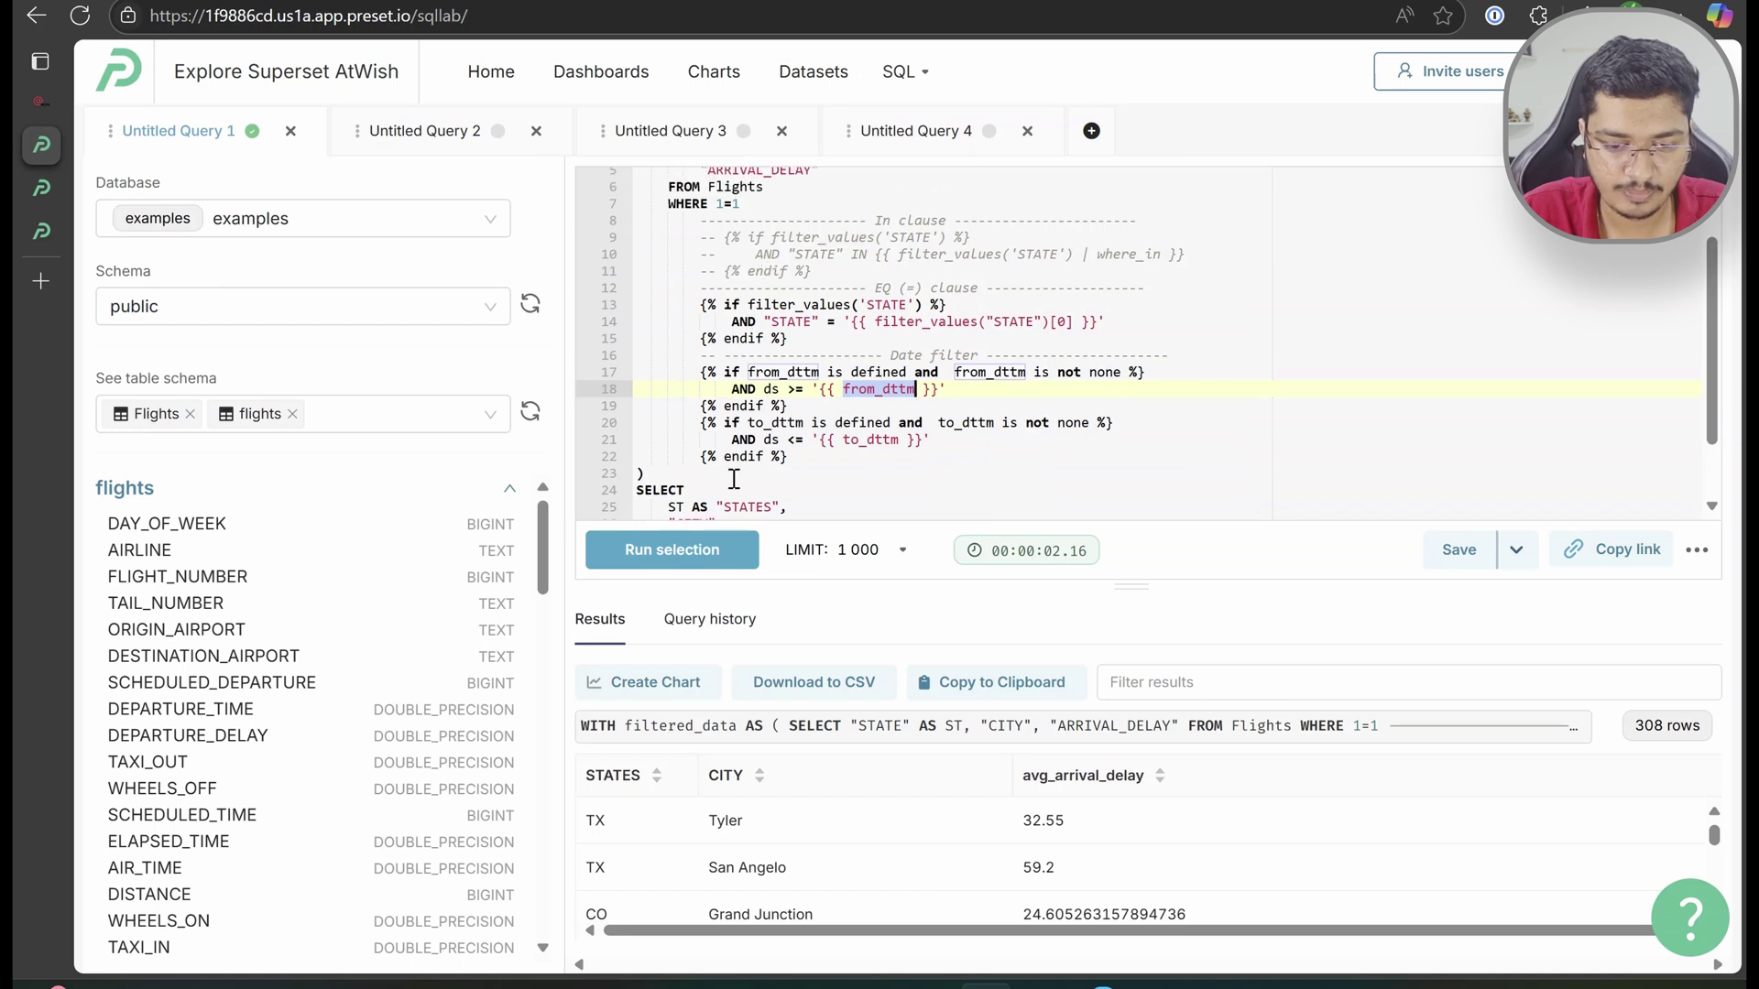
pyautogui.click(673, 550)
pyautogui.click(1064, 372)
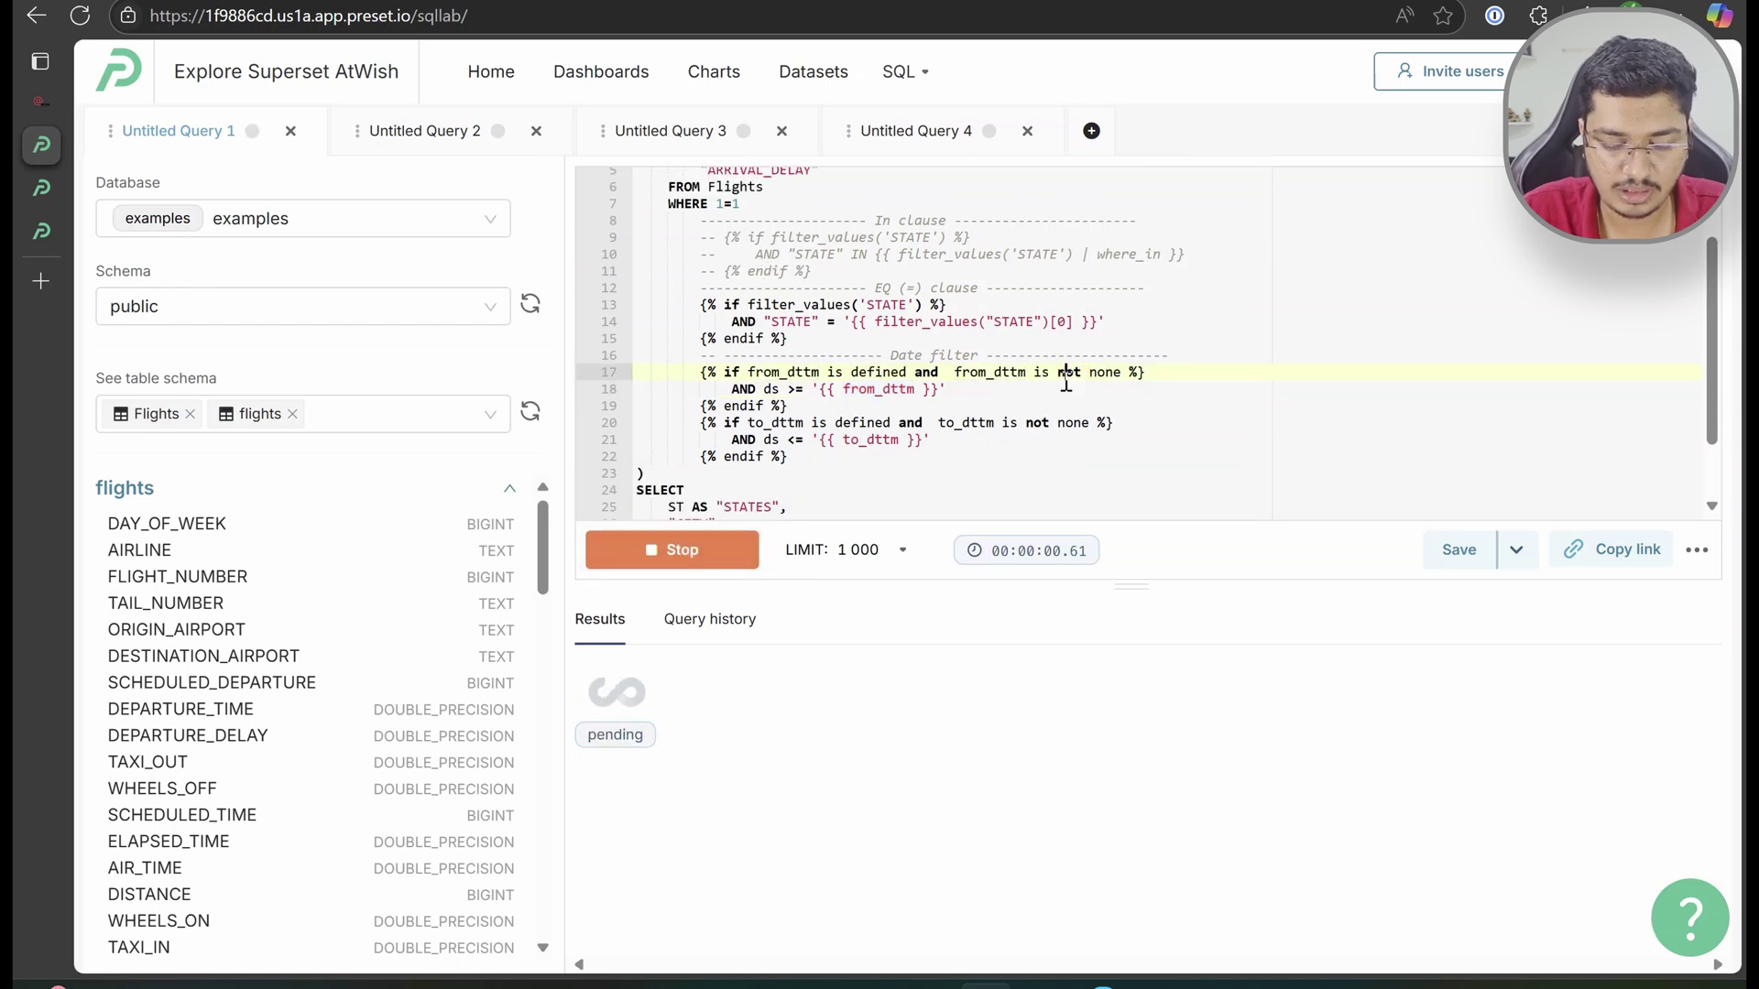
pyautogui.click(691, 553)
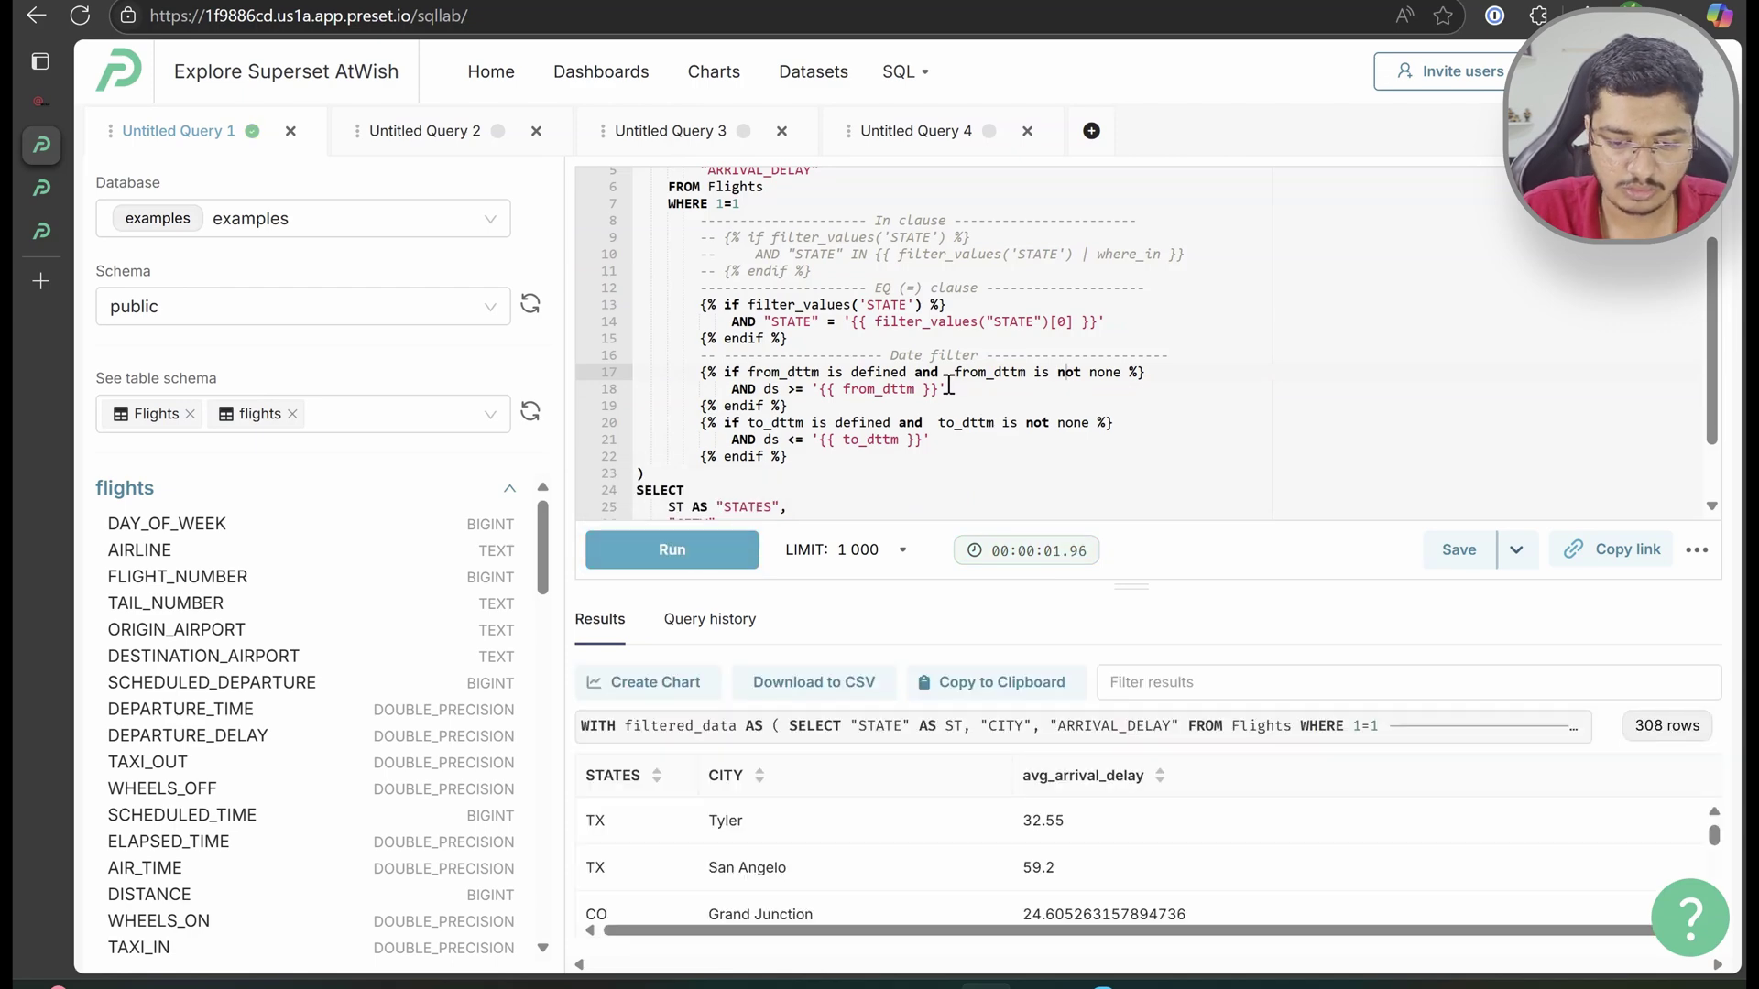
pyautogui.hotkey('ctrl', 'a')
# Unlock ds_pre_filter_cte and paste in the date-filtered EQ-clause query
pyautogui.click(40, 187)
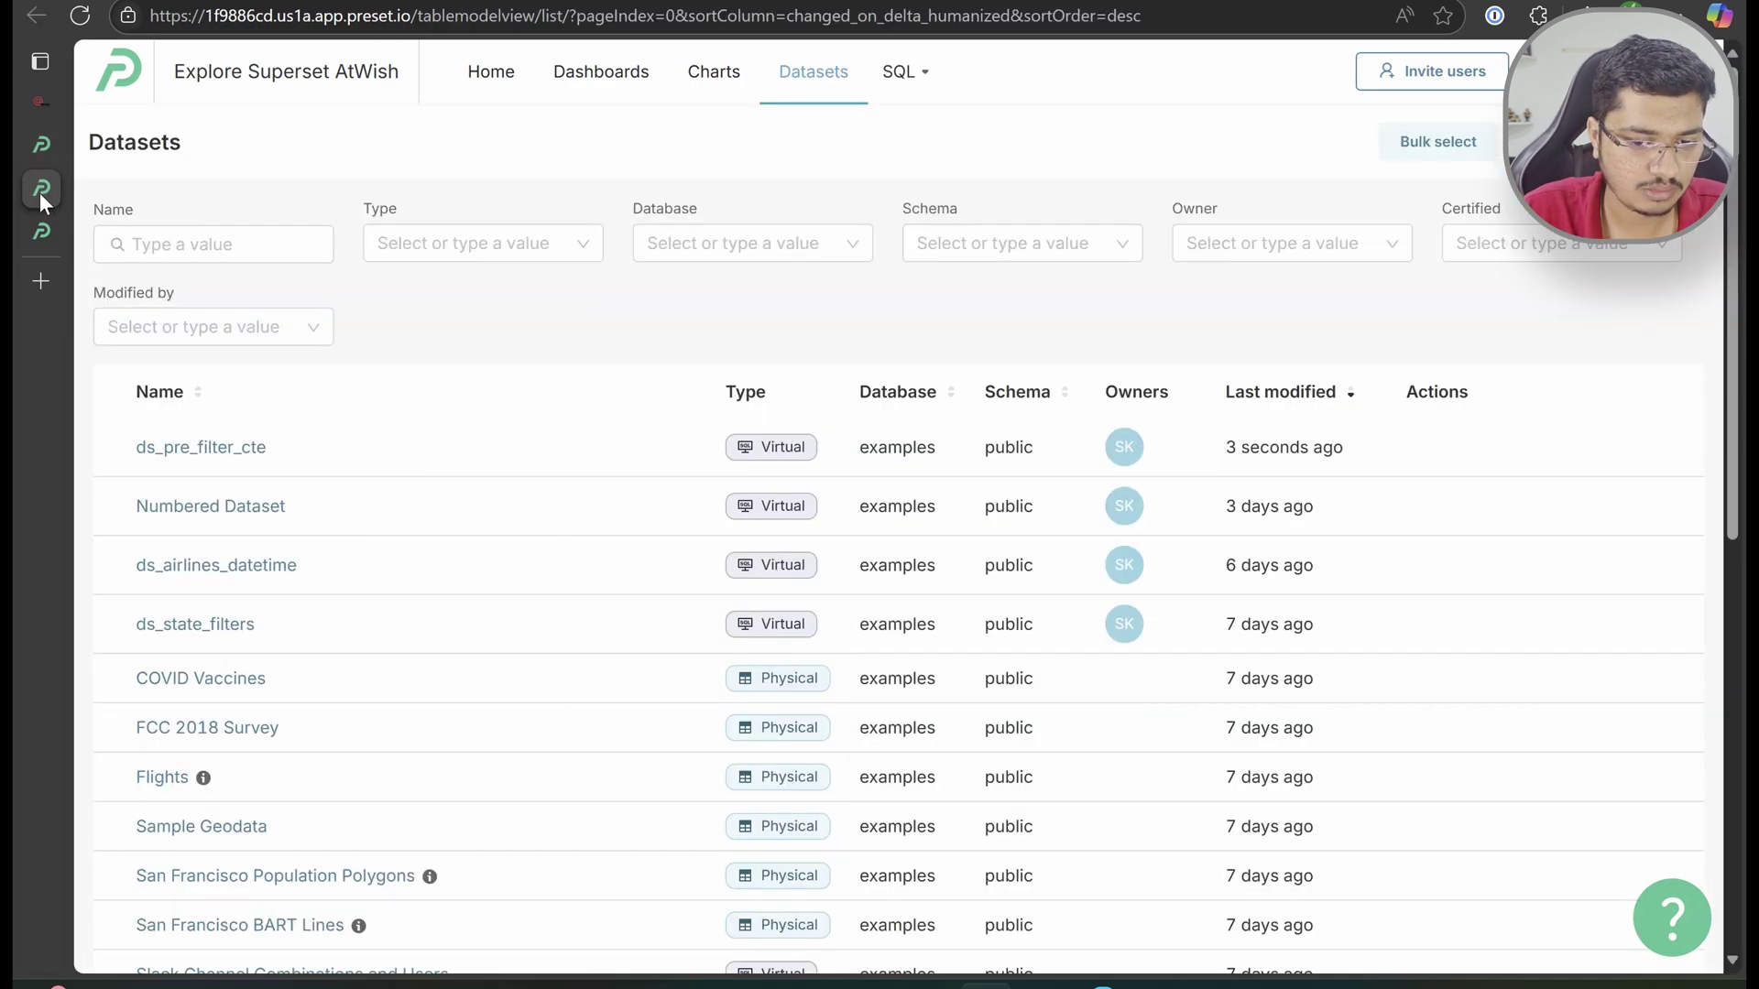
pyautogui.click(1507, 451)
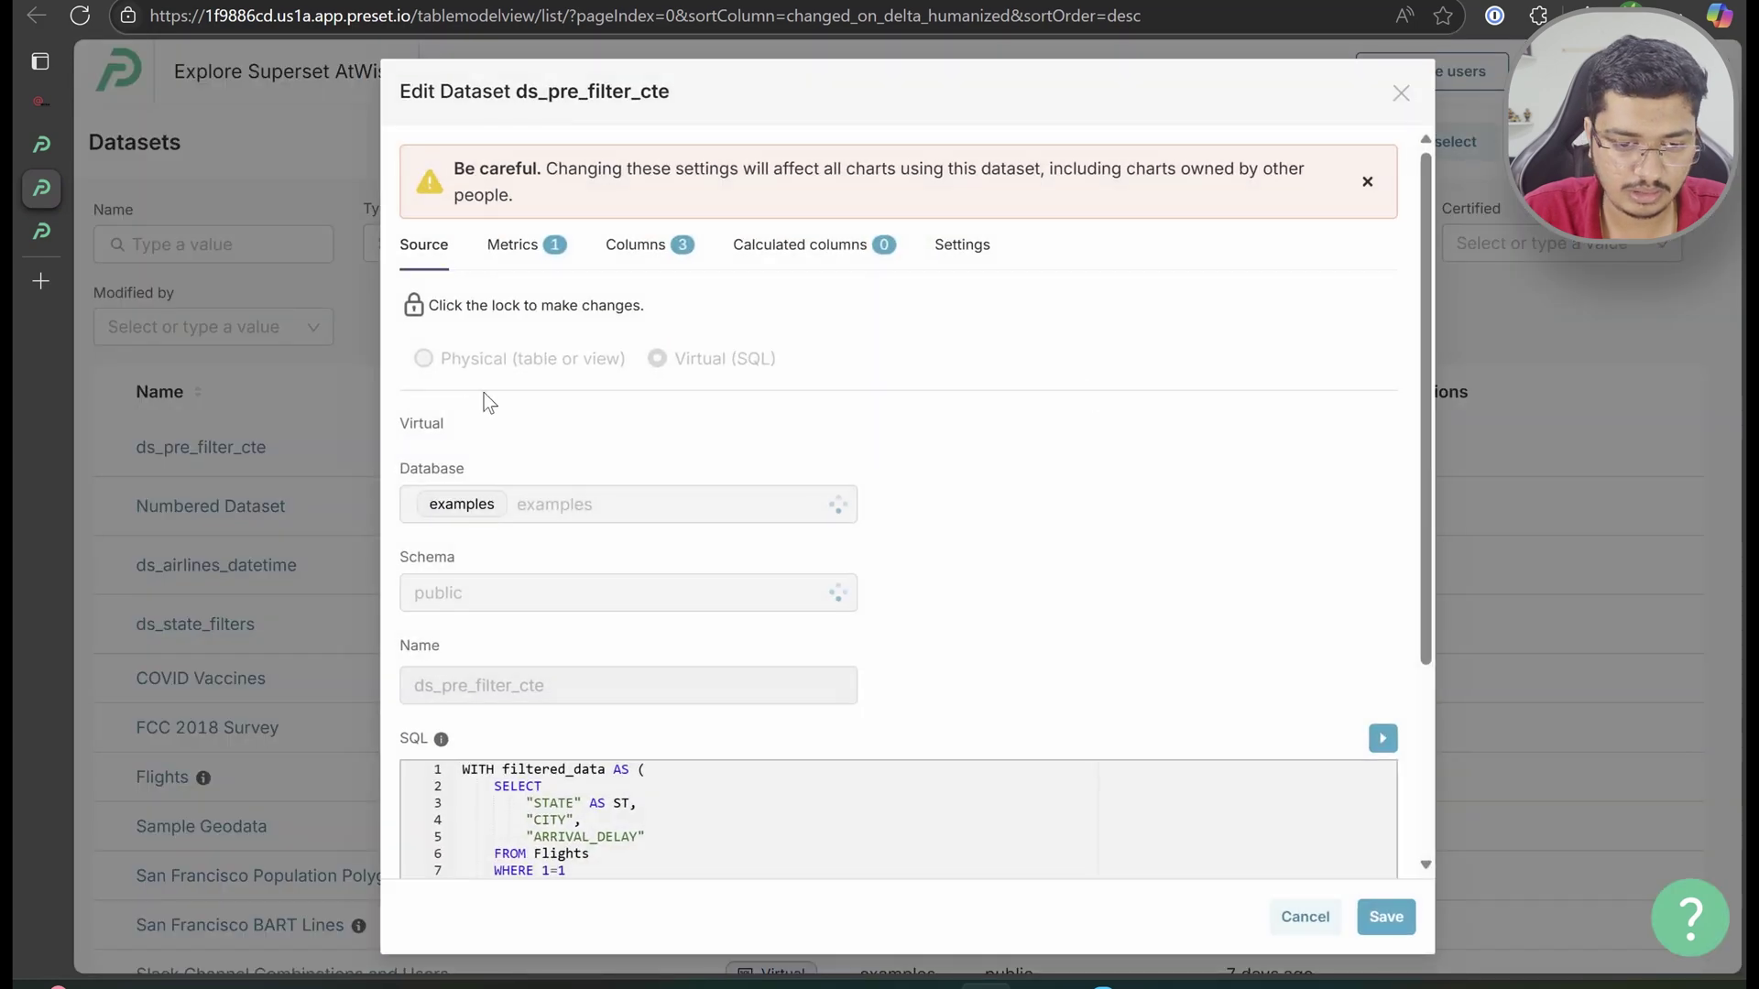
pyautogui.click(414, 303)
pyautogui.scroll(-3, 718, 444)
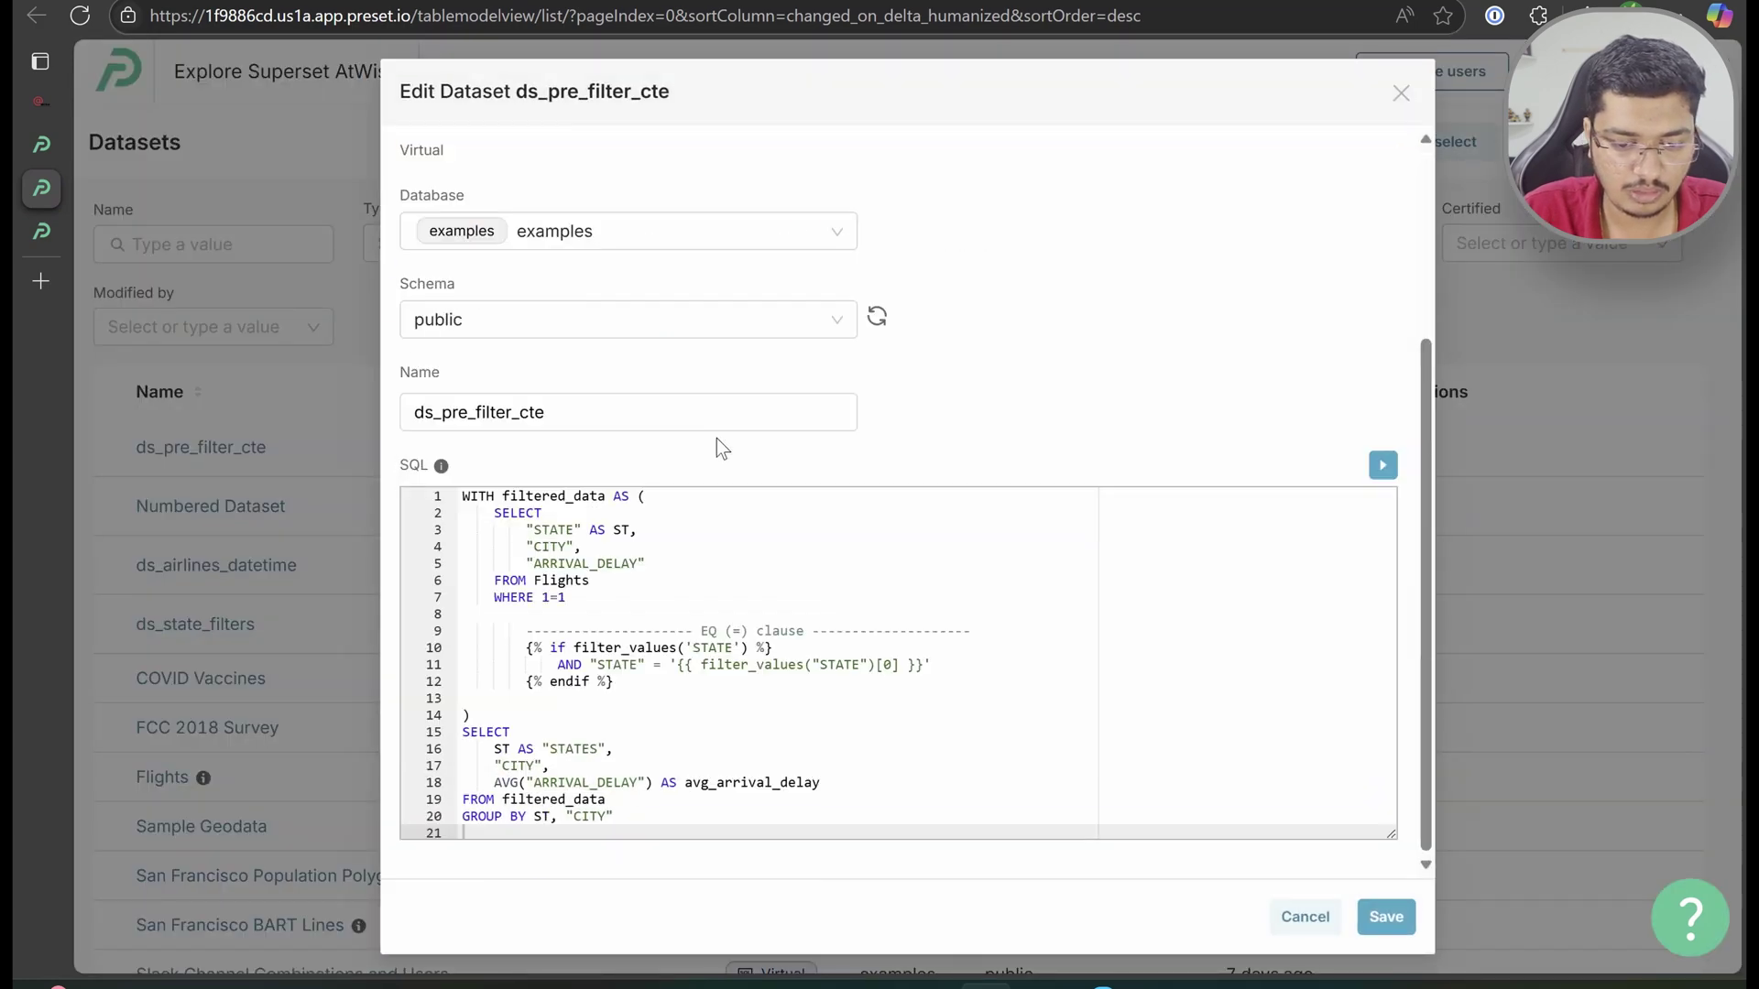
pyautogui.click(746, 600)
pyautogui.hotkey('ctrl', 'a')
pyautogui.hotkey('ctrl', 'v')
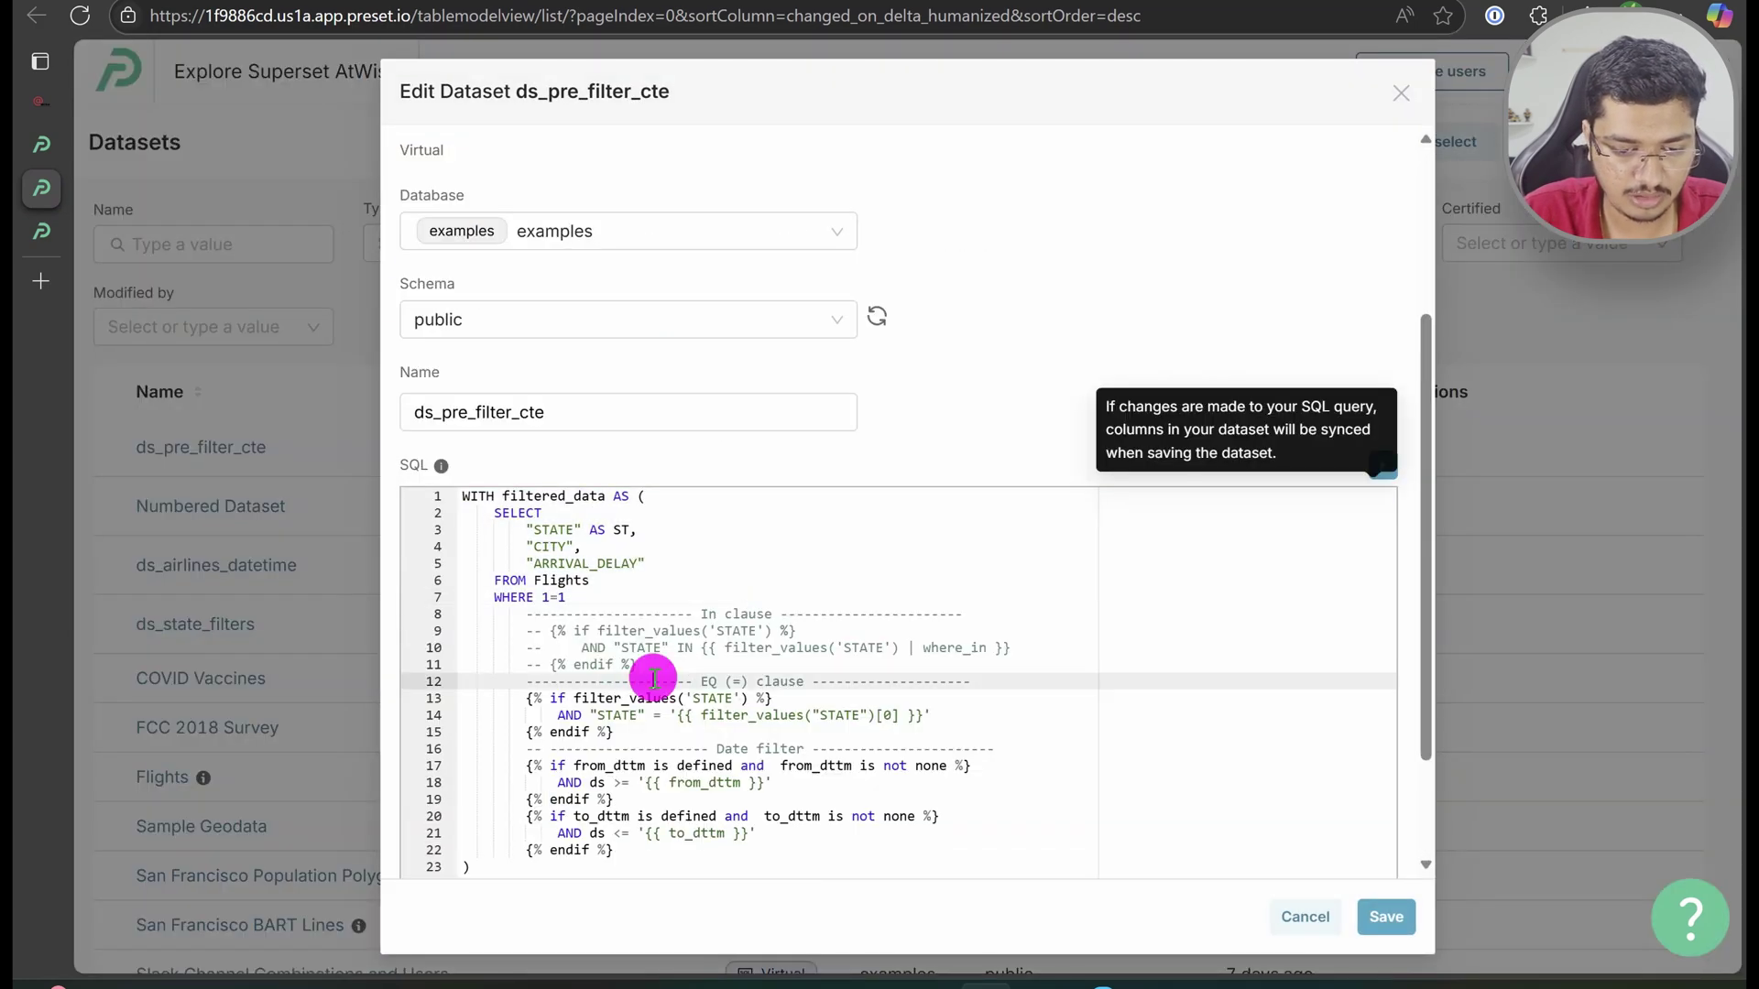
# Delete the commented-out In clause lines and save the dataset
pyautogui.moveTo(639, 666); pyautogui.dragTo(407, 623)
pyautogui.press('BackSpace')
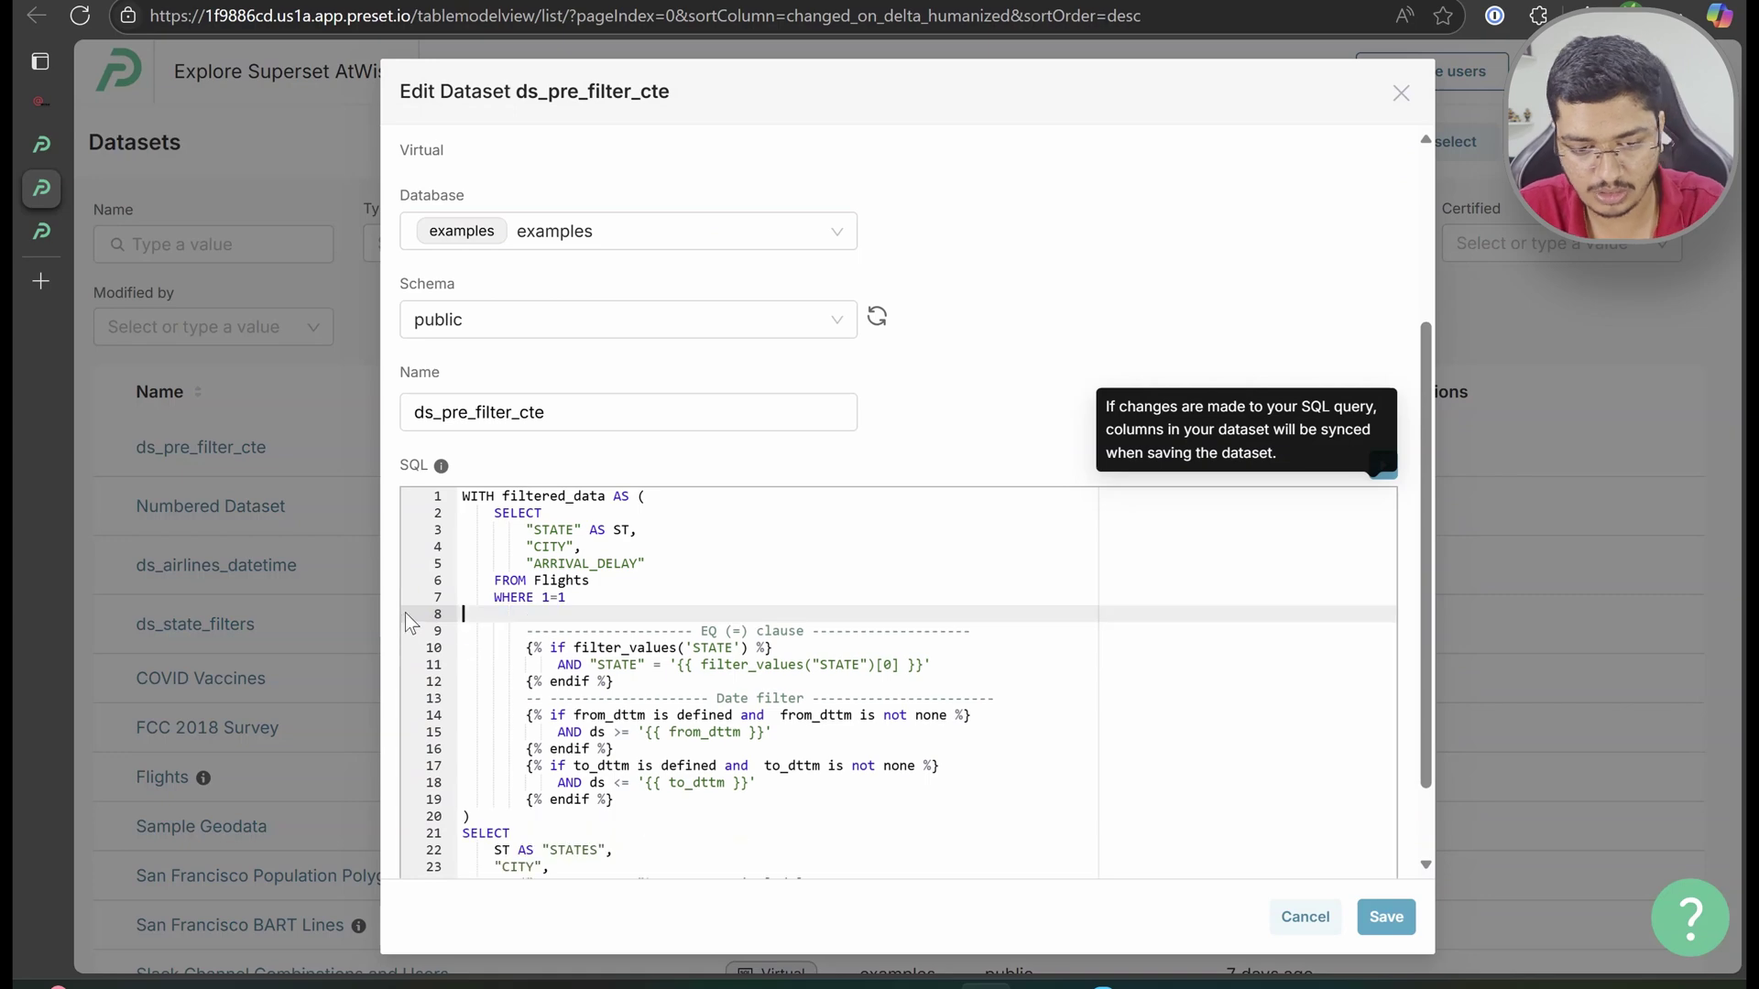
pyautogui.click(1386, 917)
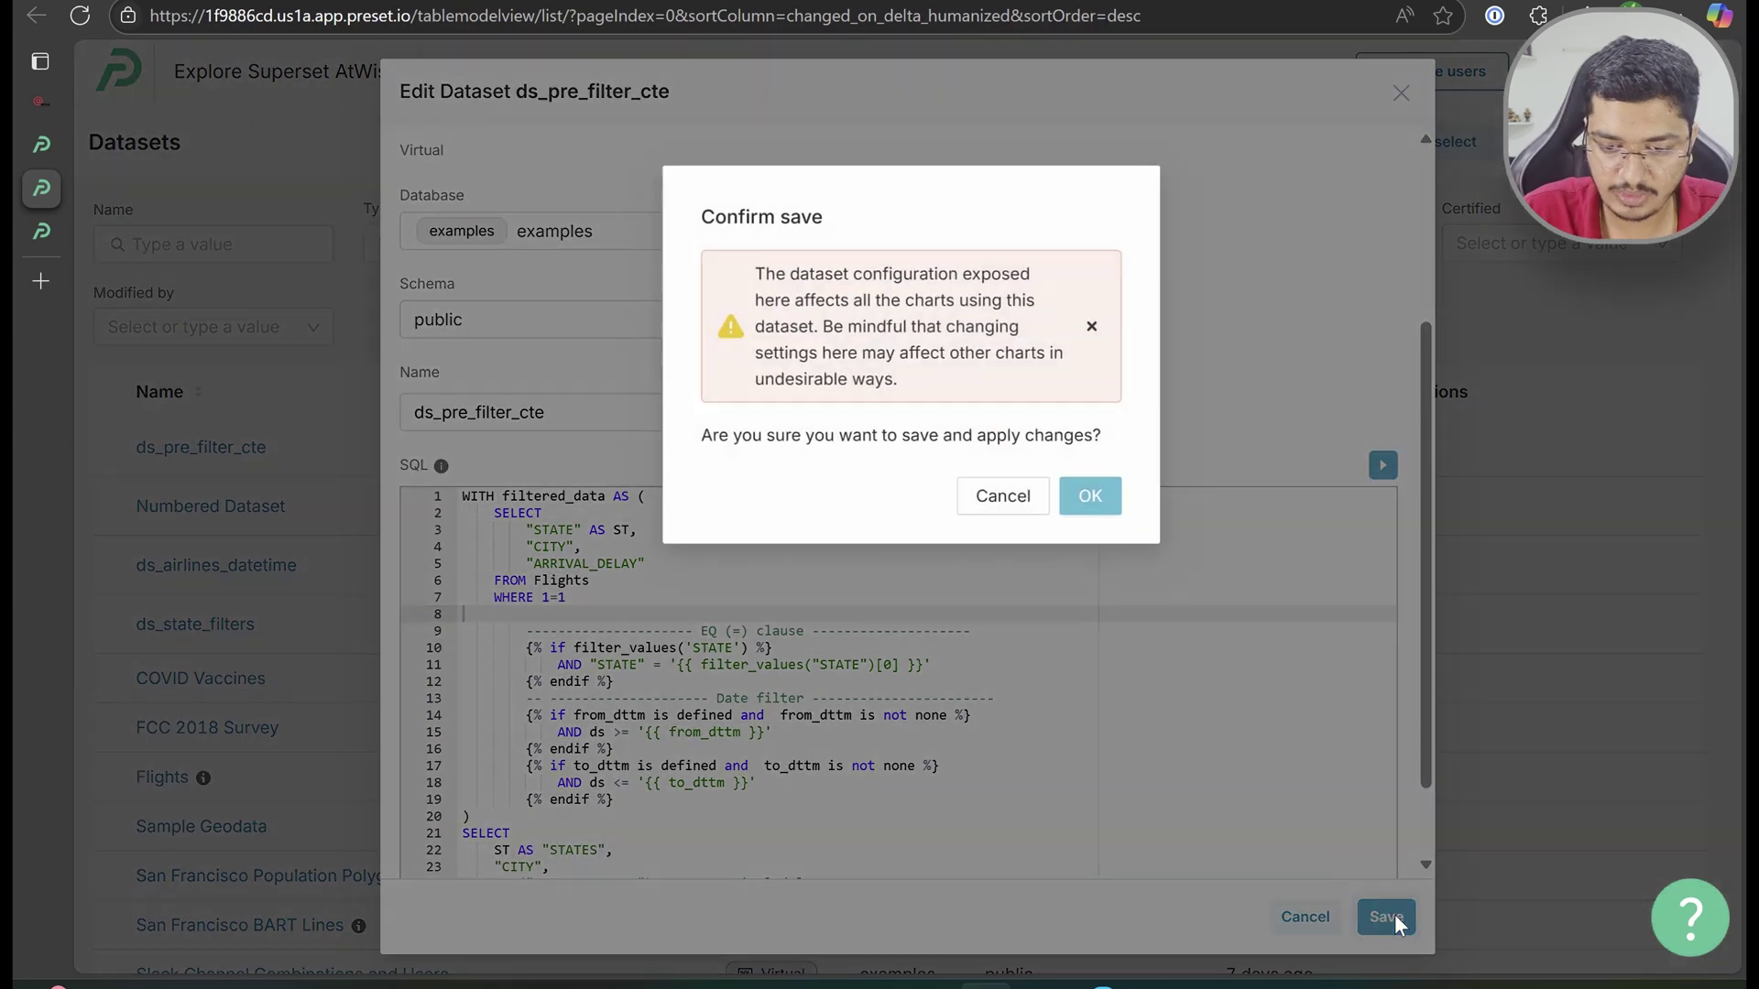
pyautogui.click(1090, 496)
# Return to the Flight Delay Dashboard and reload it with CA still applied
pyautogui.moveTo(40, 235)
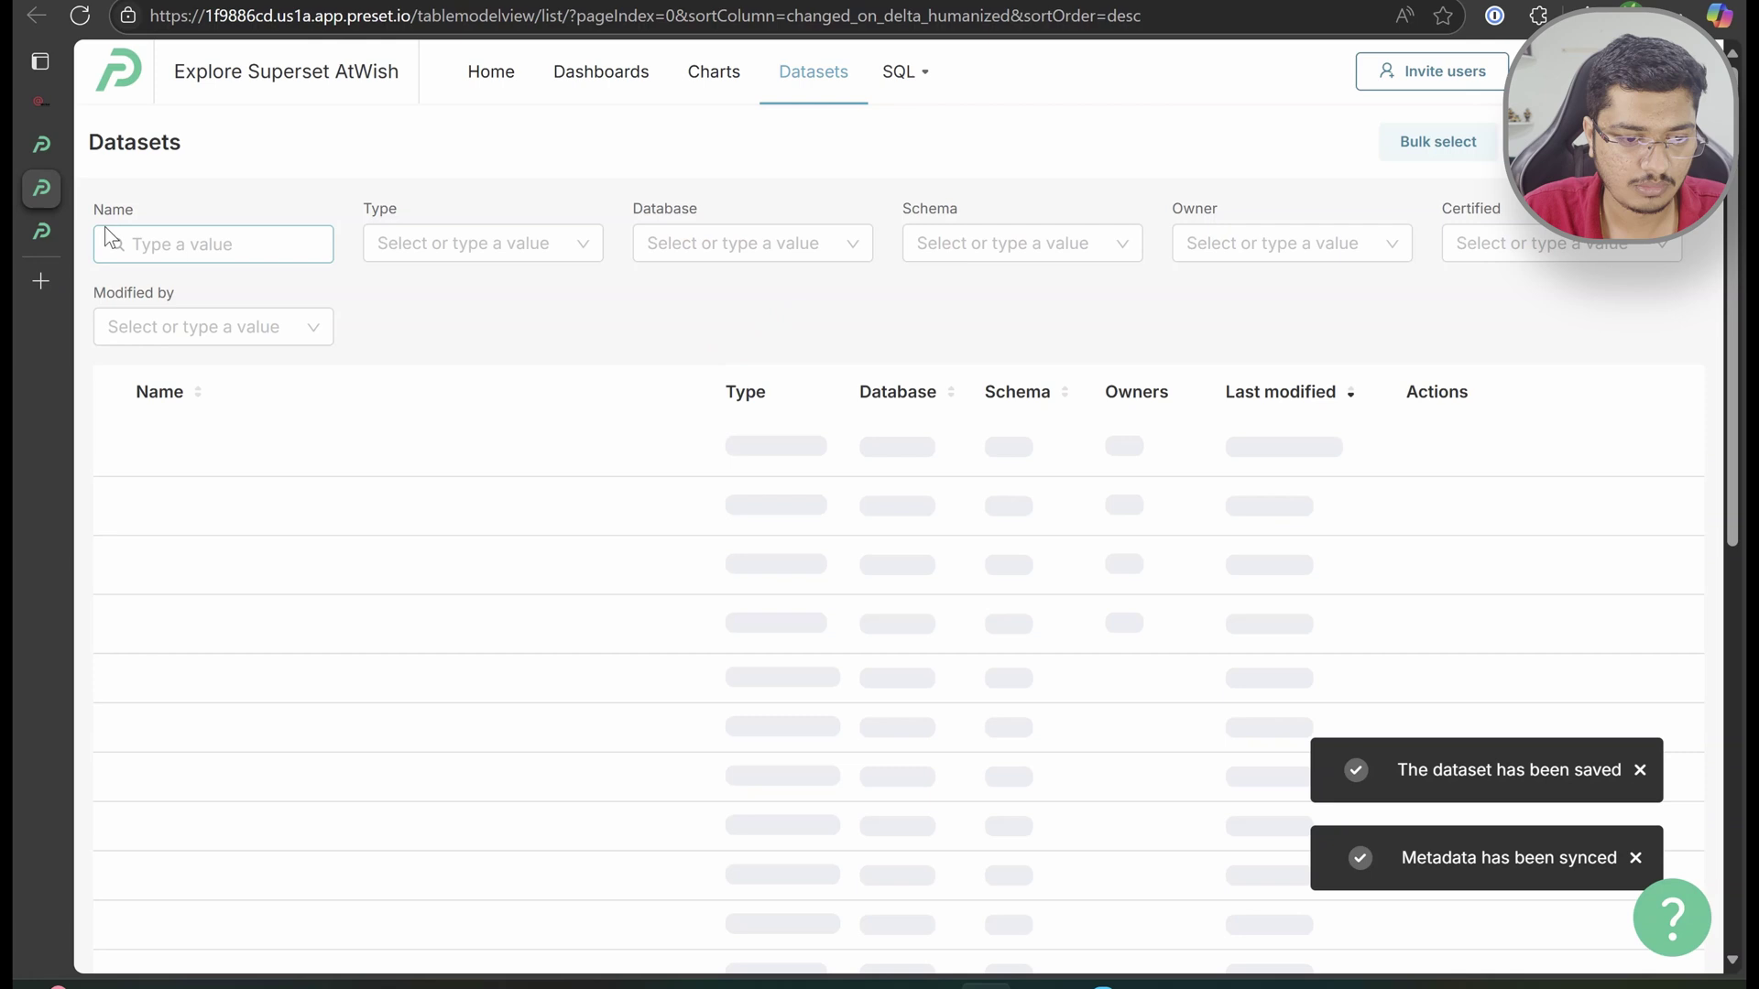
pyautogui.click(40, 232)
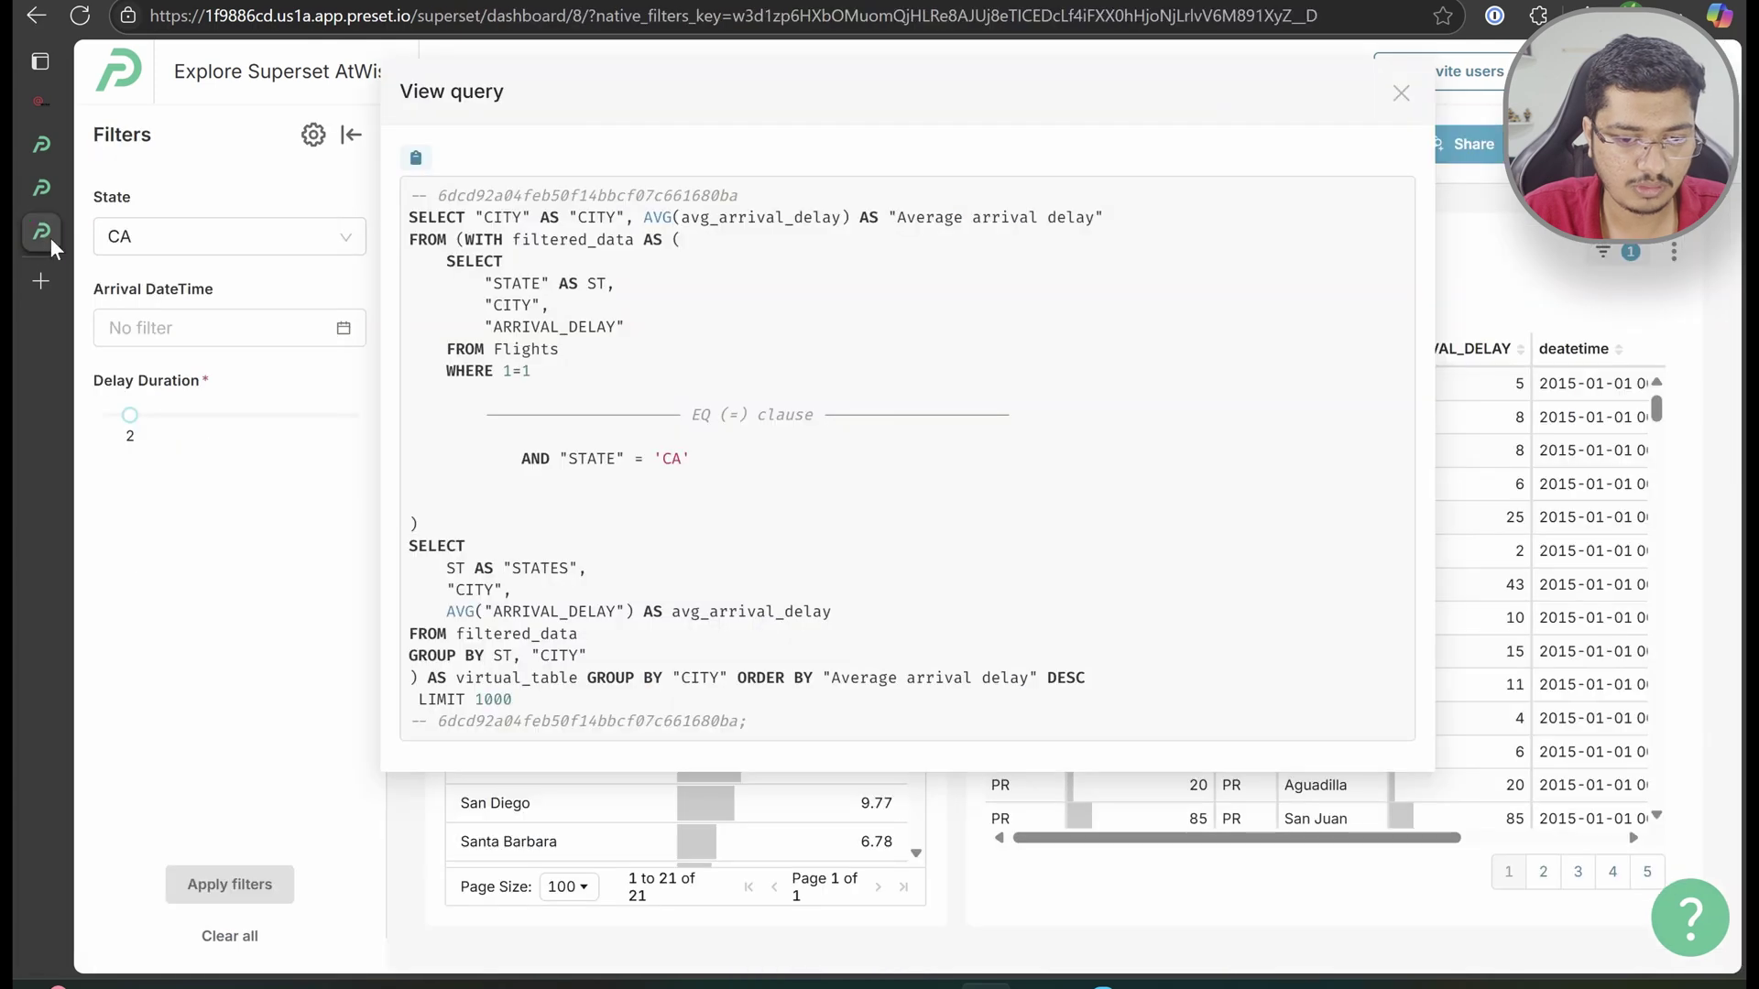
pyautogui.click(1401, 93)
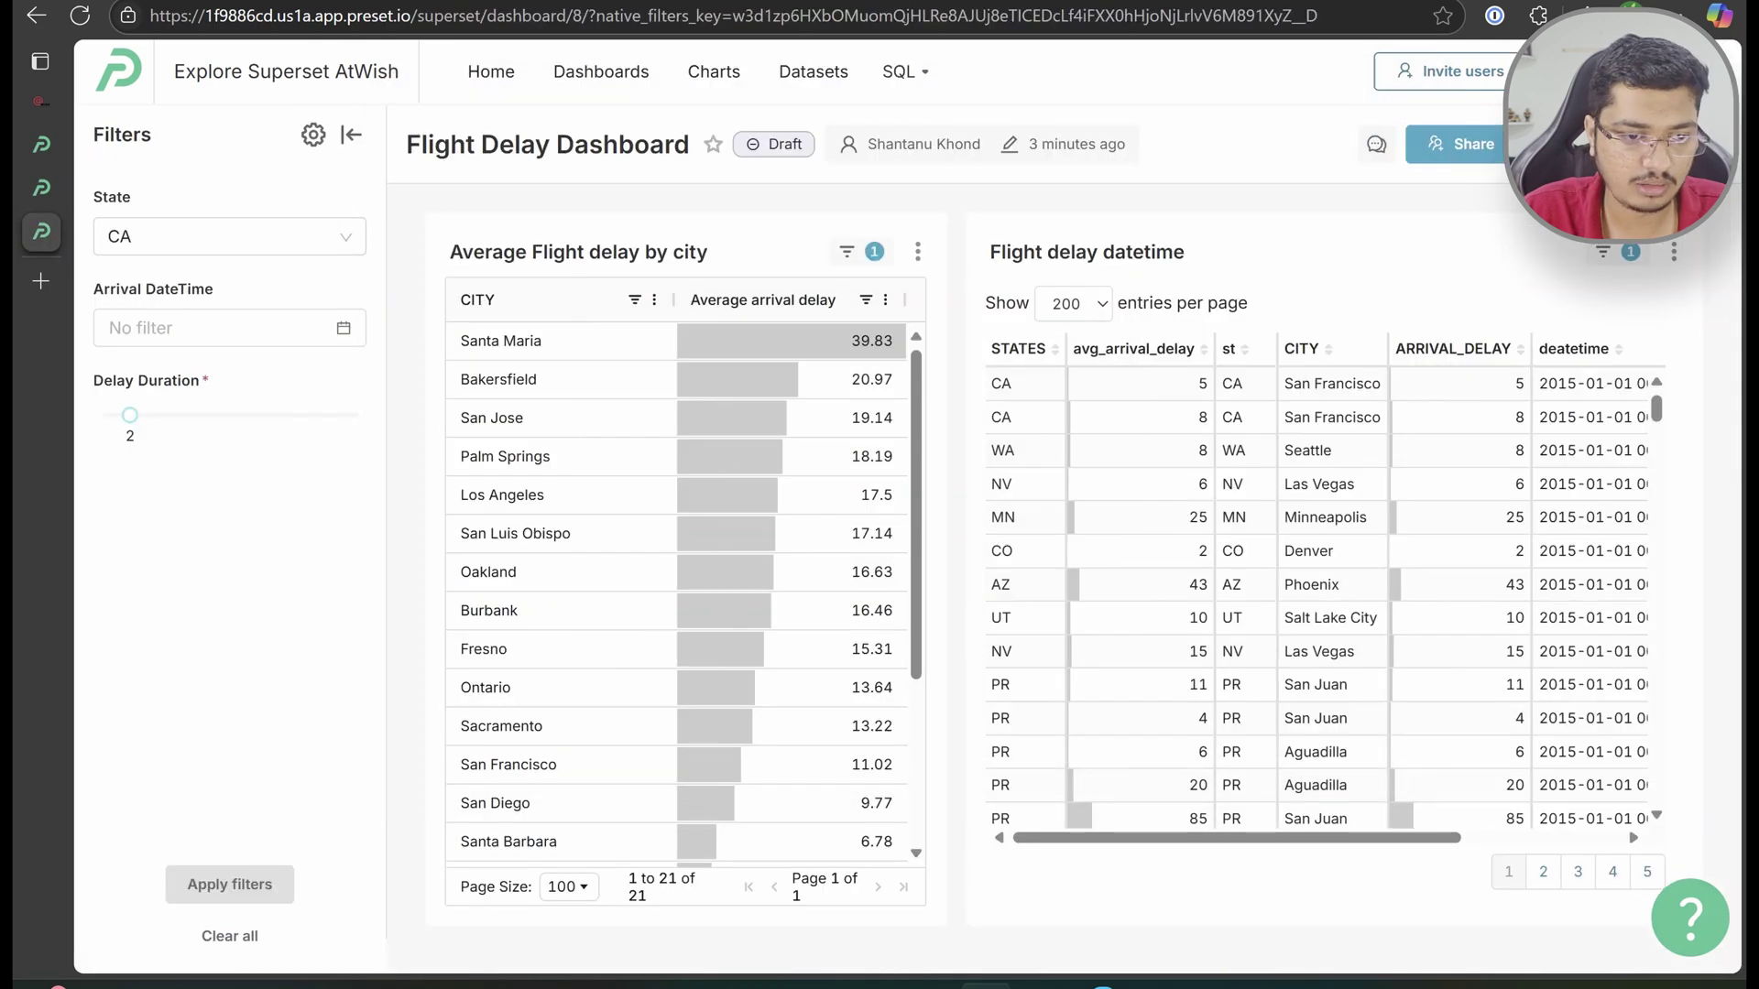
pyautogui.click(80, 14)
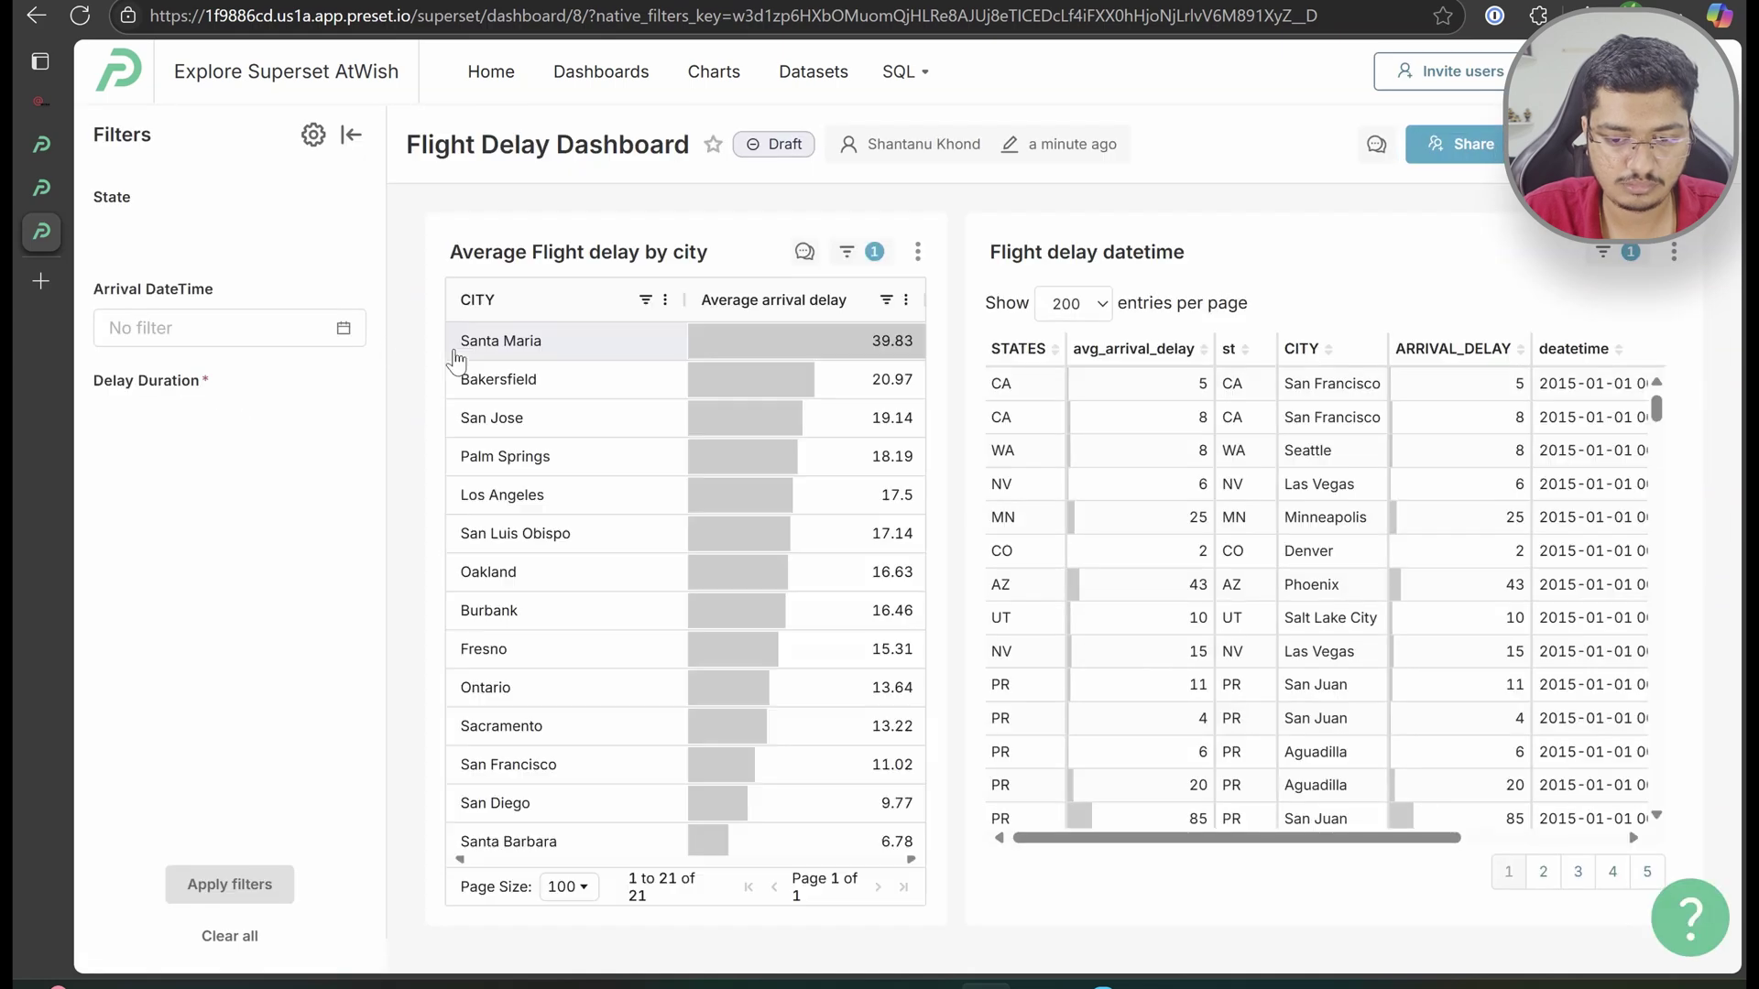
# Confirm the city chart's query has an empty Date filter section, then open the Arrival DateTime editor
pyautogui.click(918, 251)
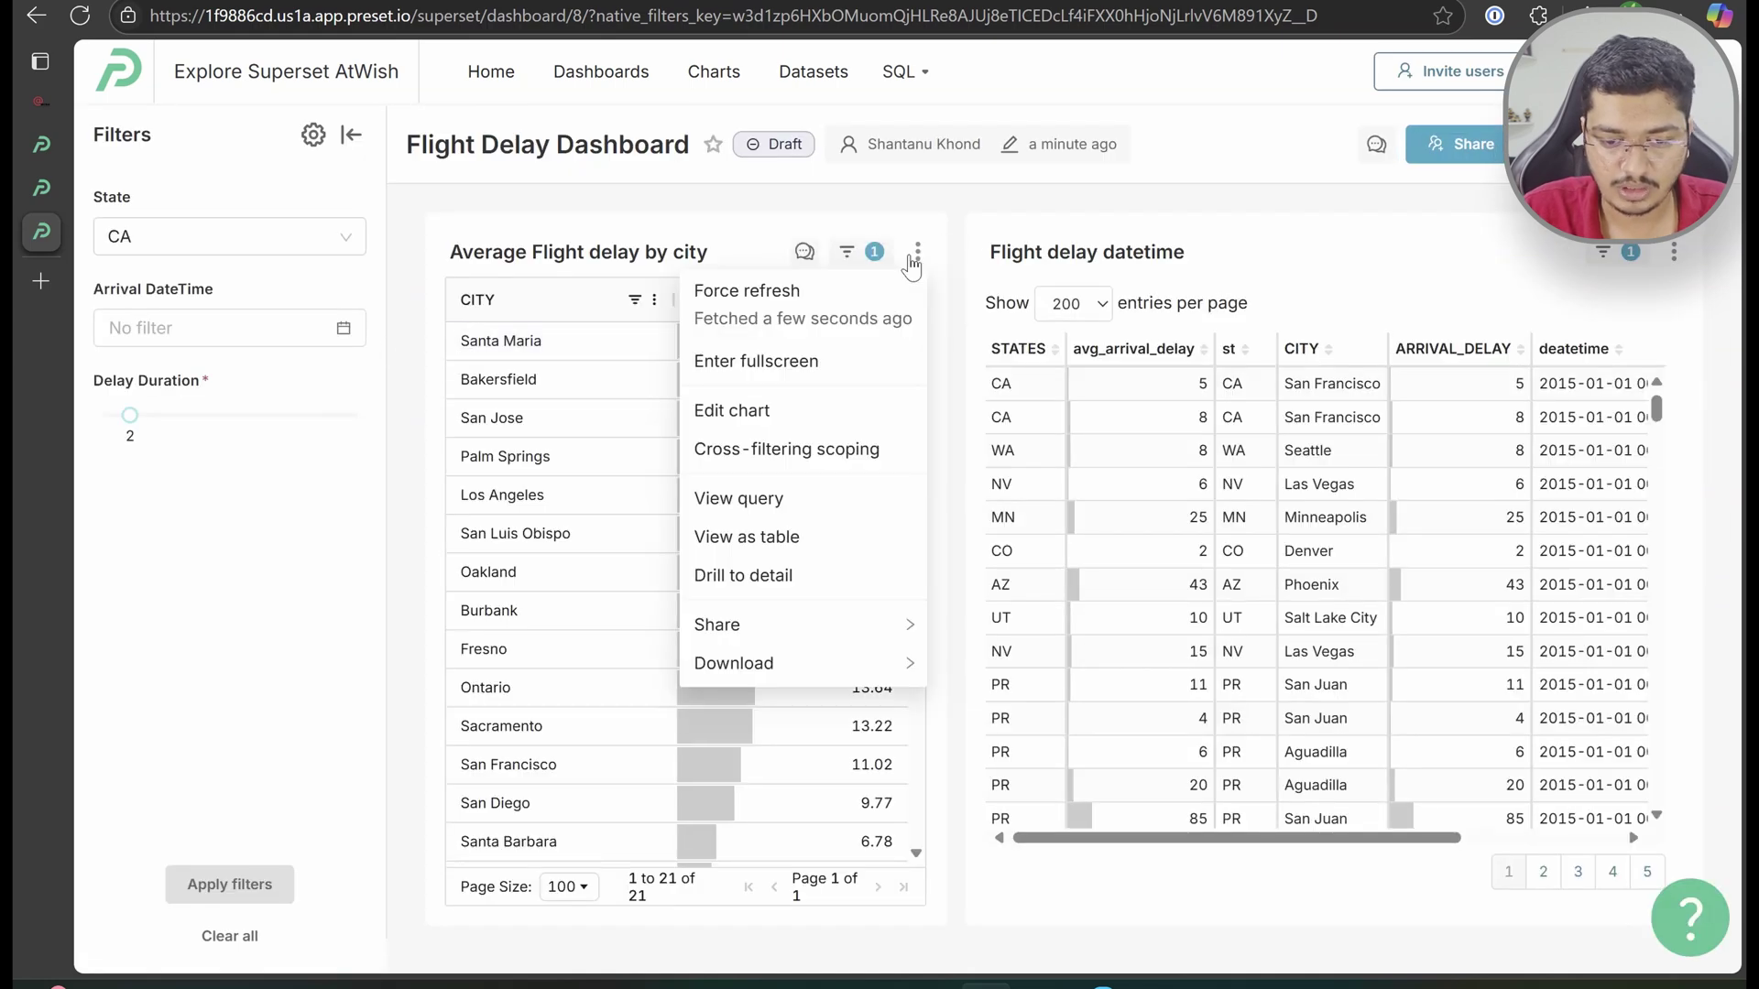
pyautogui.click(743, 511)
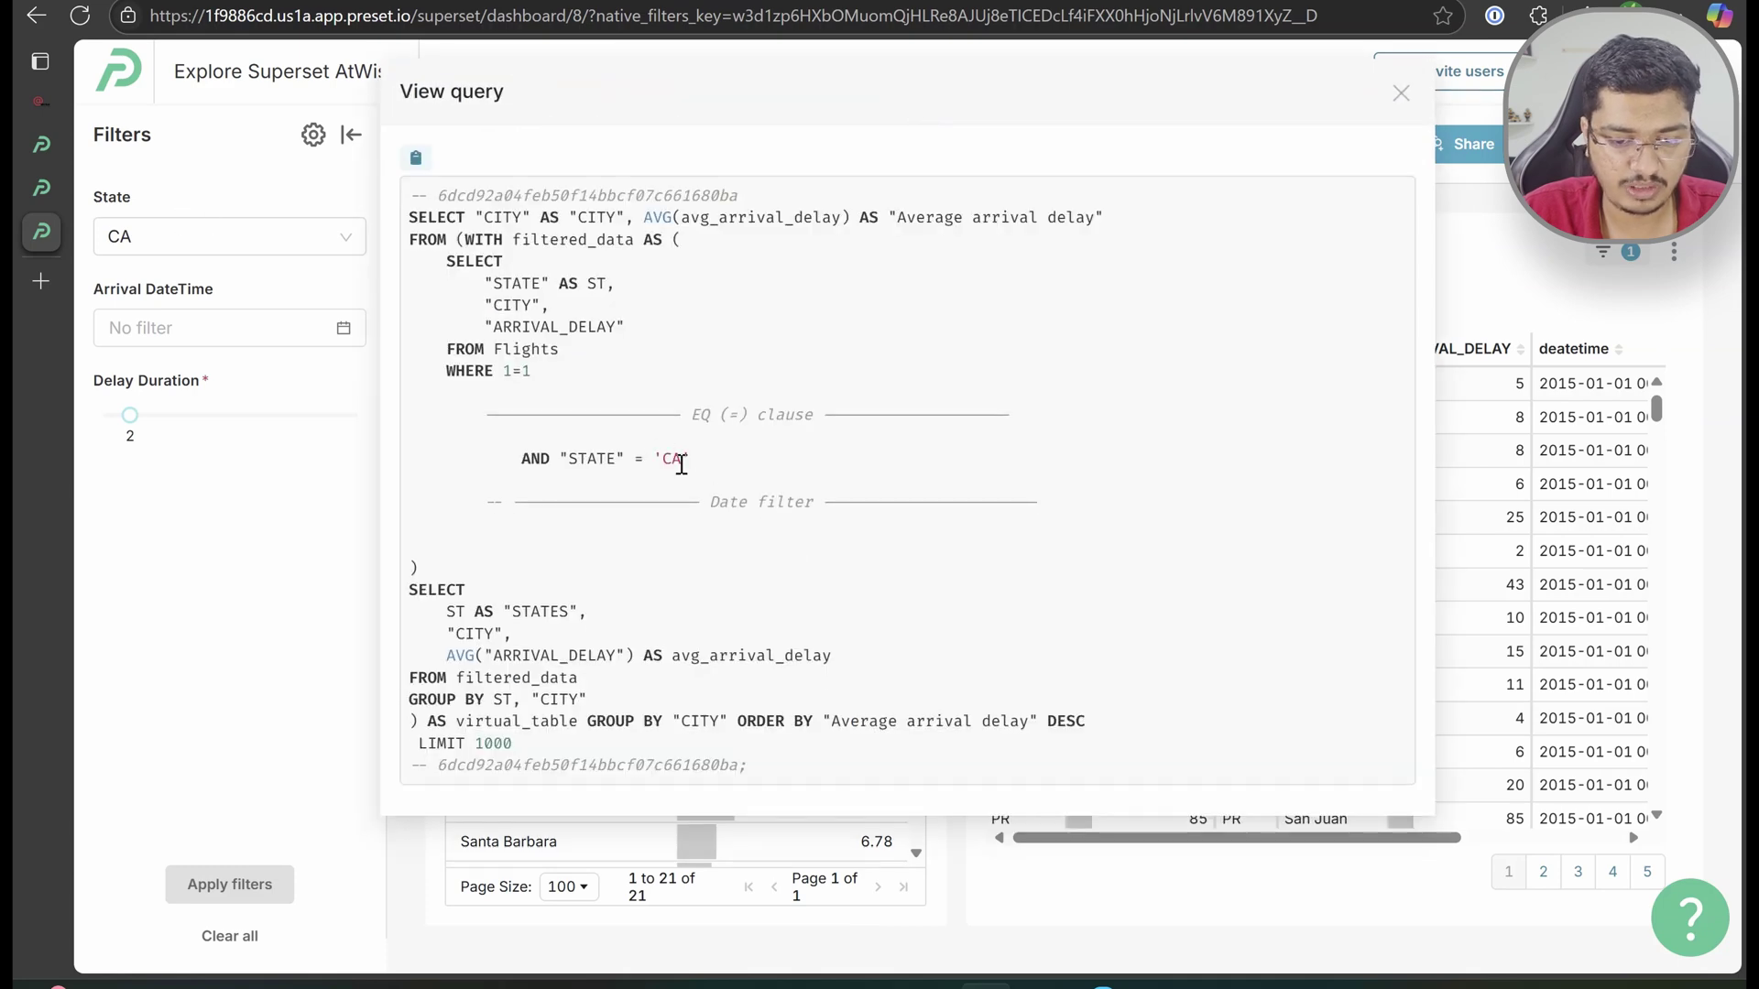
pyautogui.click(1401, 93)
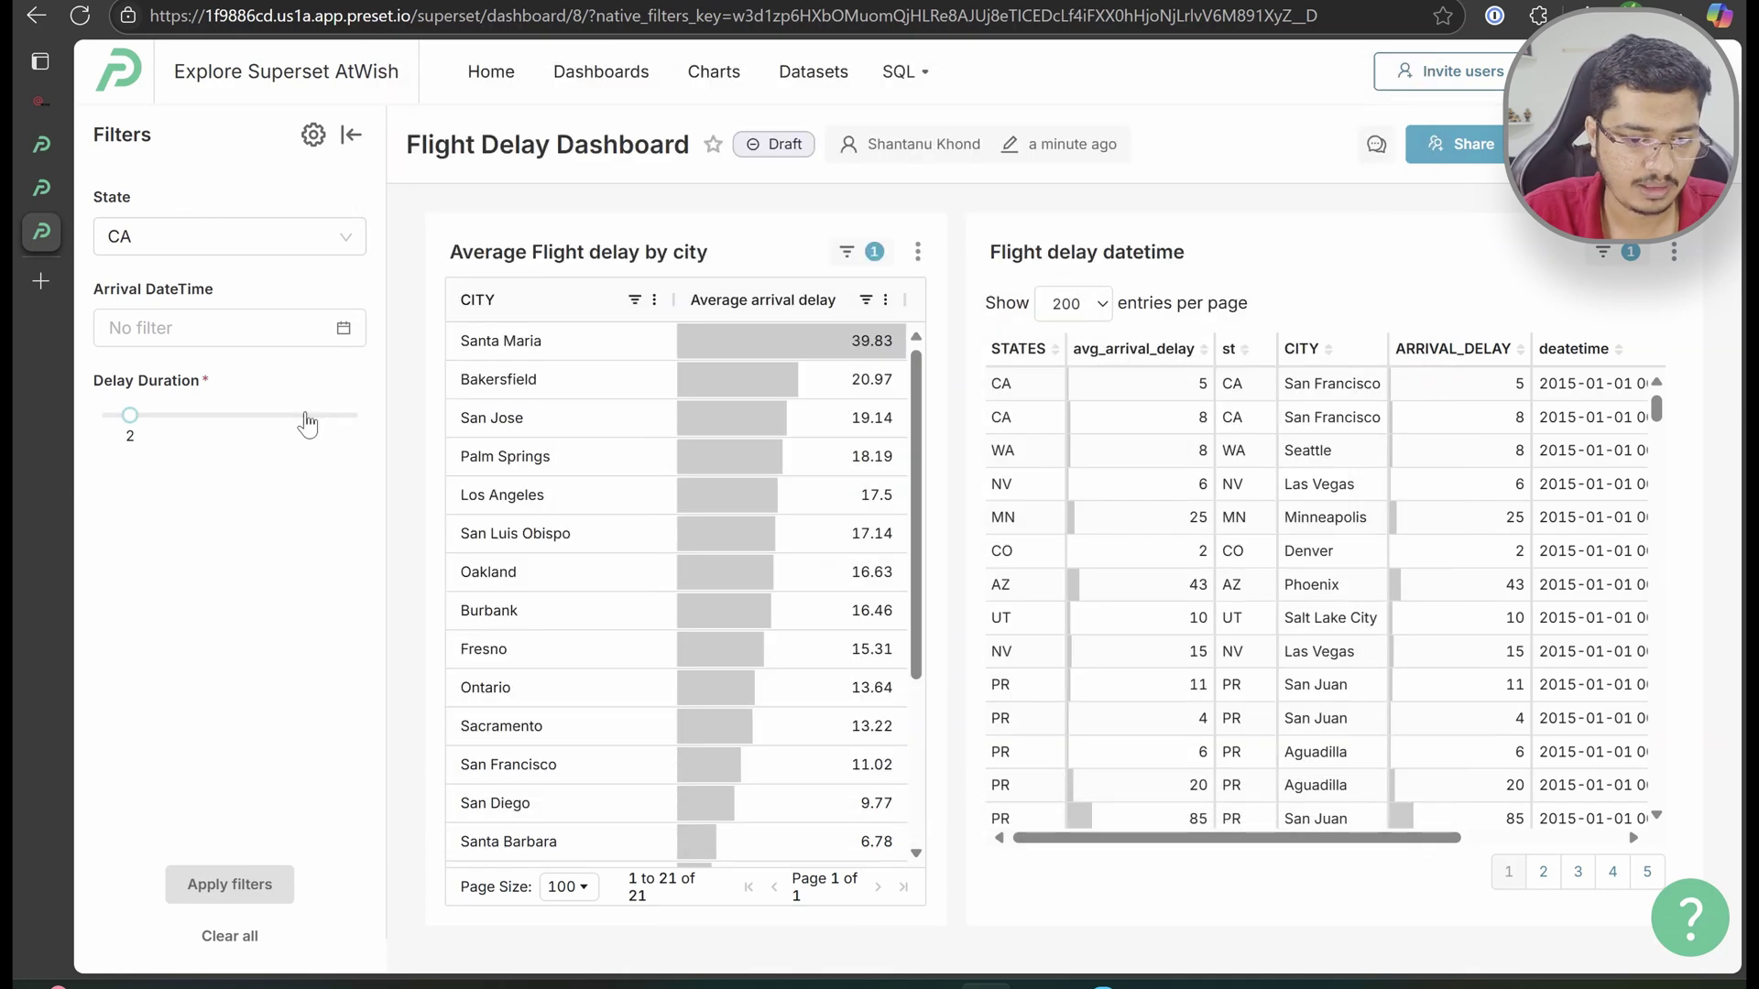
pyautogui.click(342, 329)
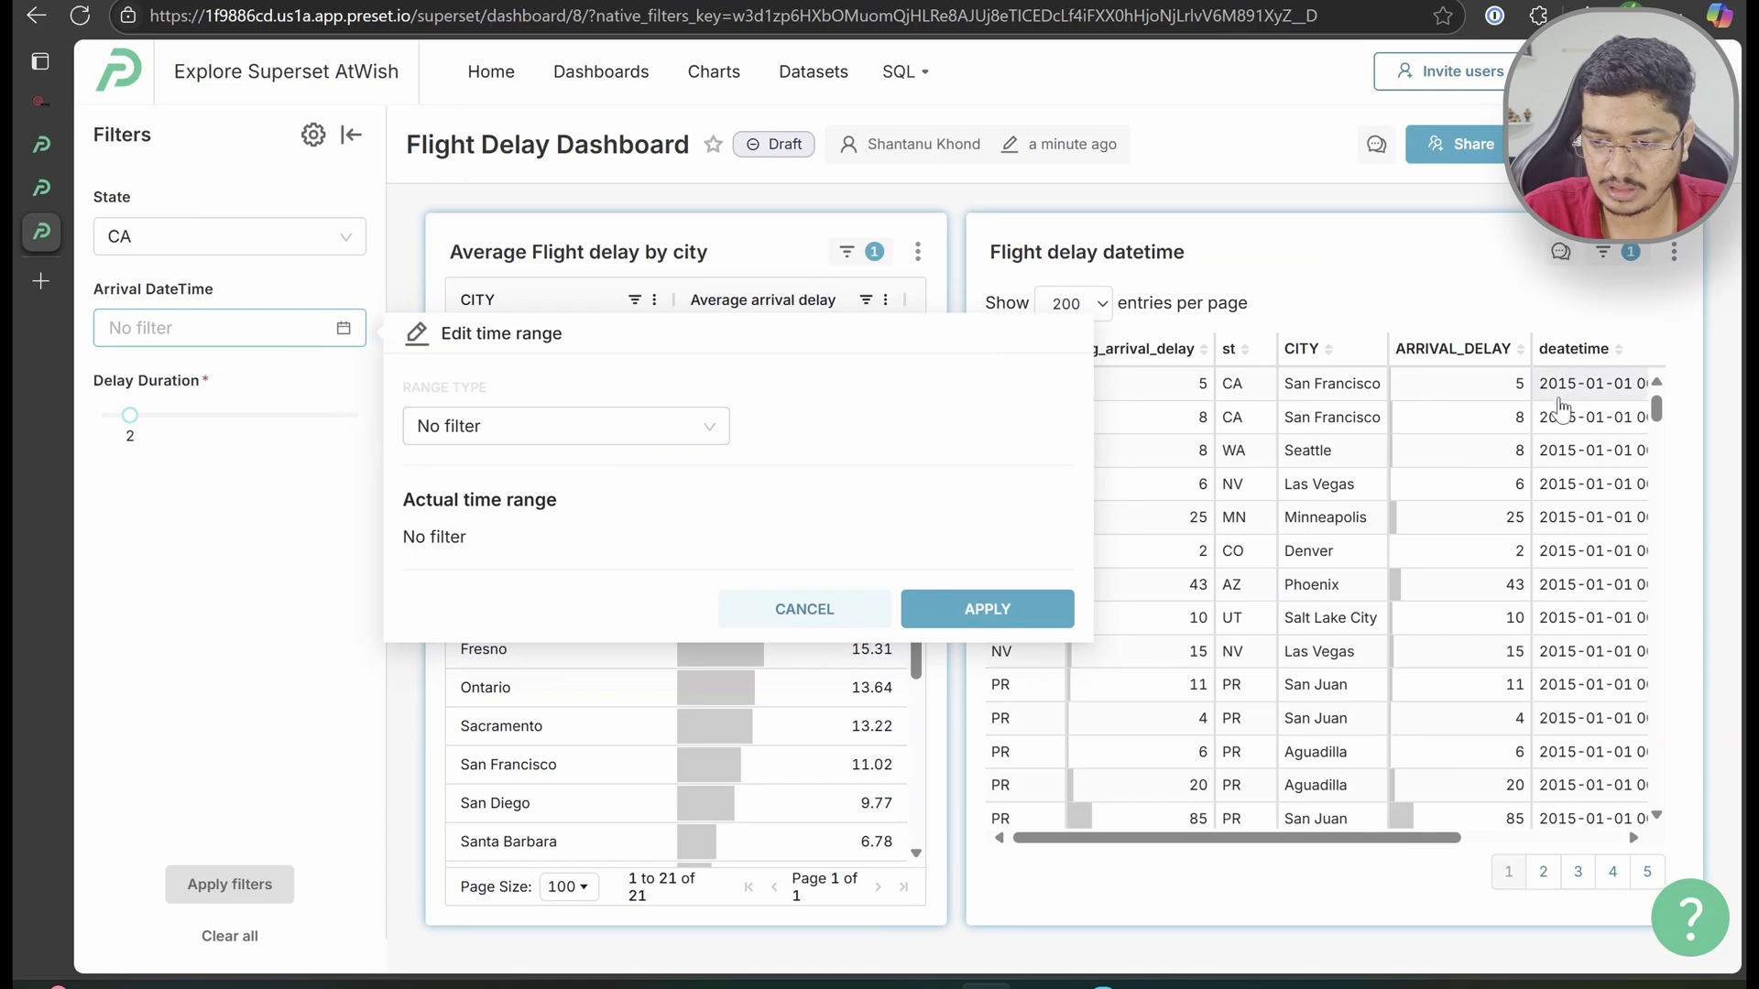
# Set a Custom range with a specific start date of 2015-05-01
pyautogui.click(629, 424)
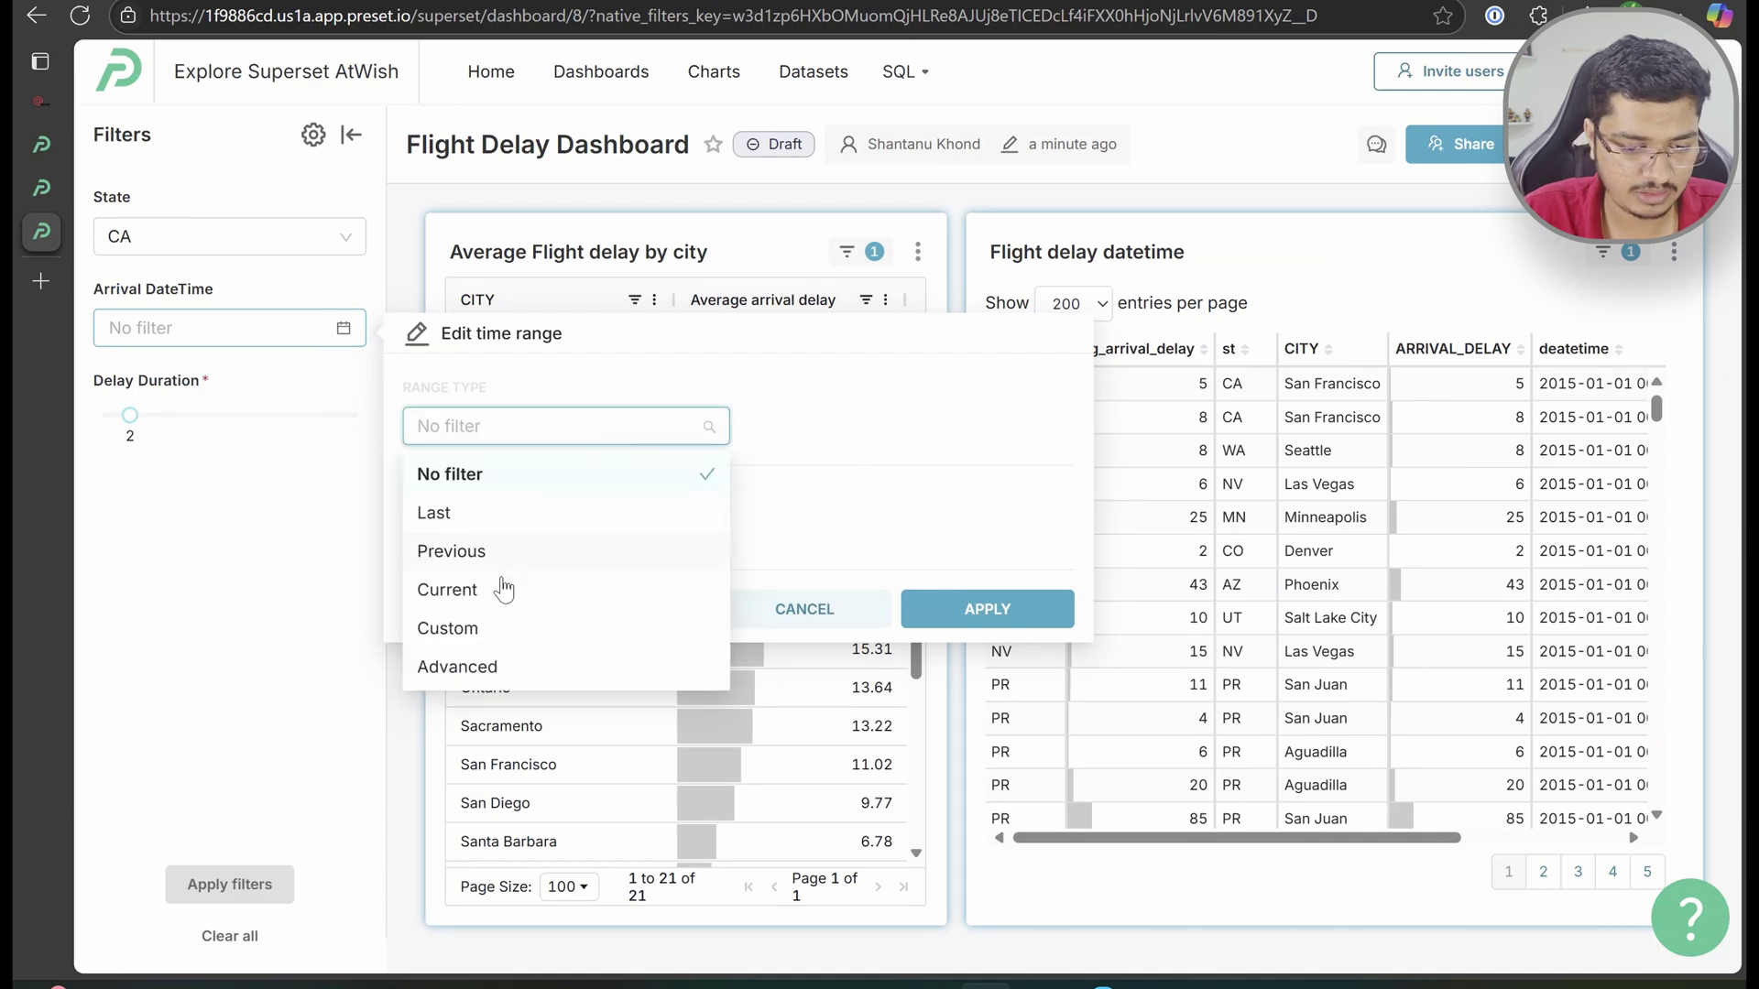
pyautogui.click(496, 625)
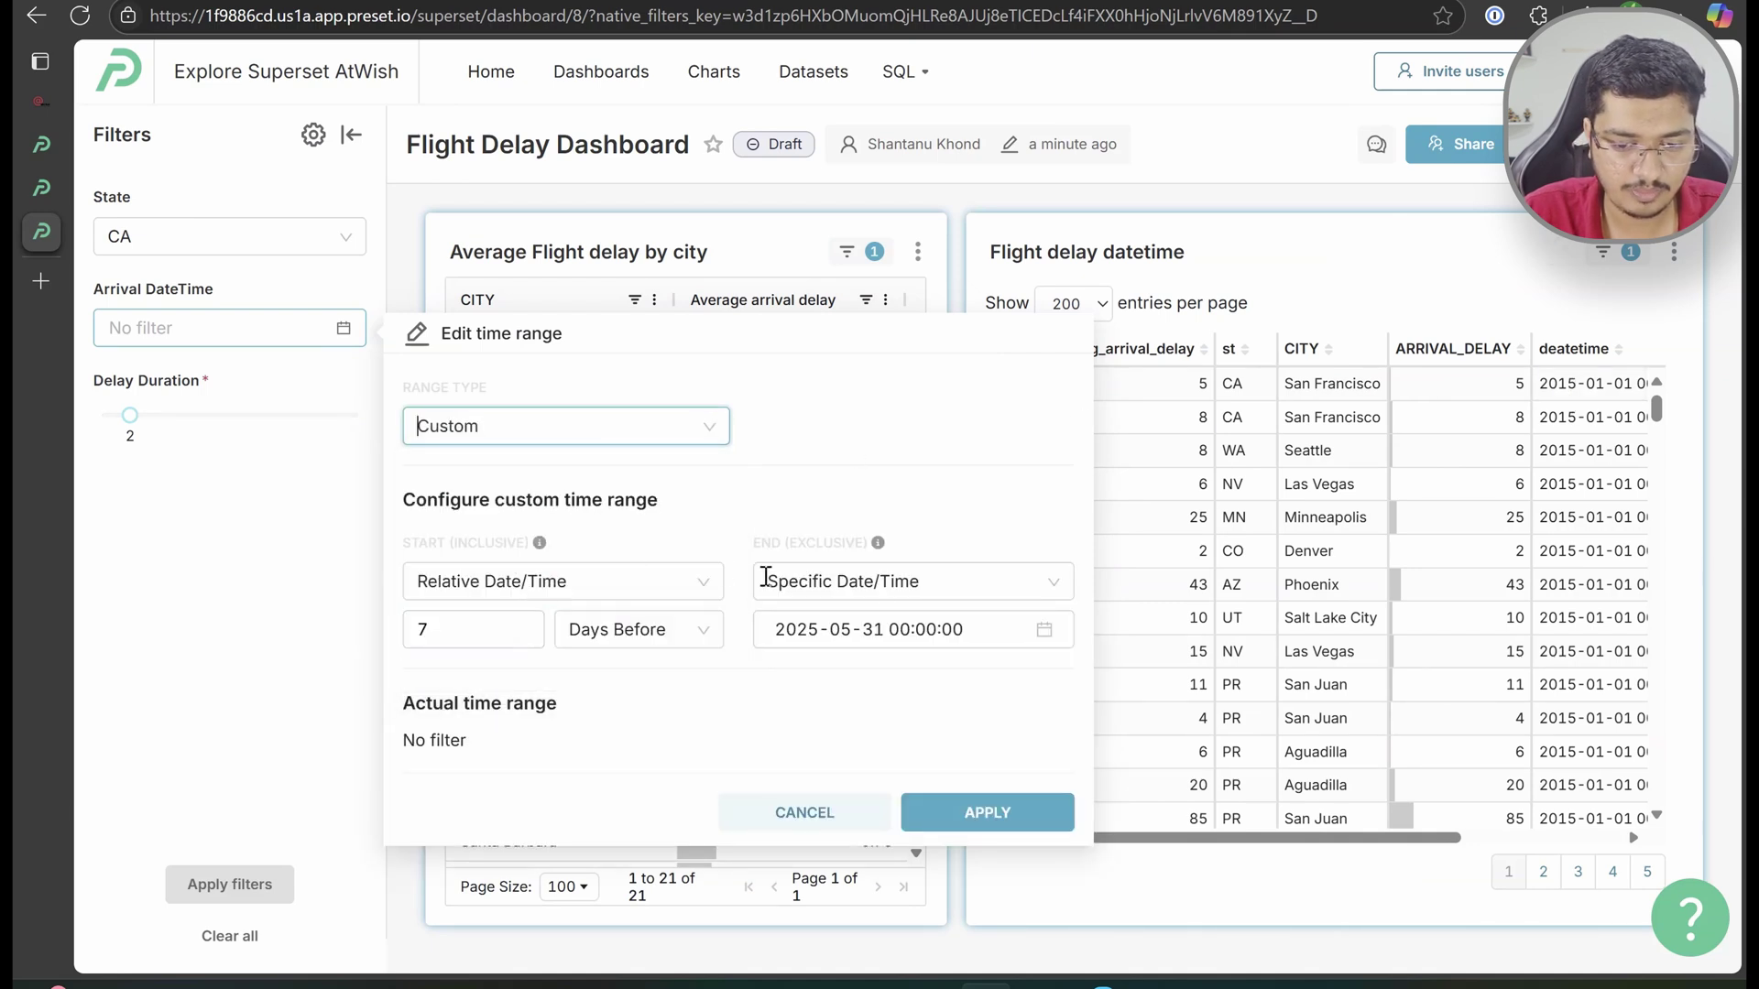
pyautogui.click(589, 584)
pyautogui.click(551, 668)
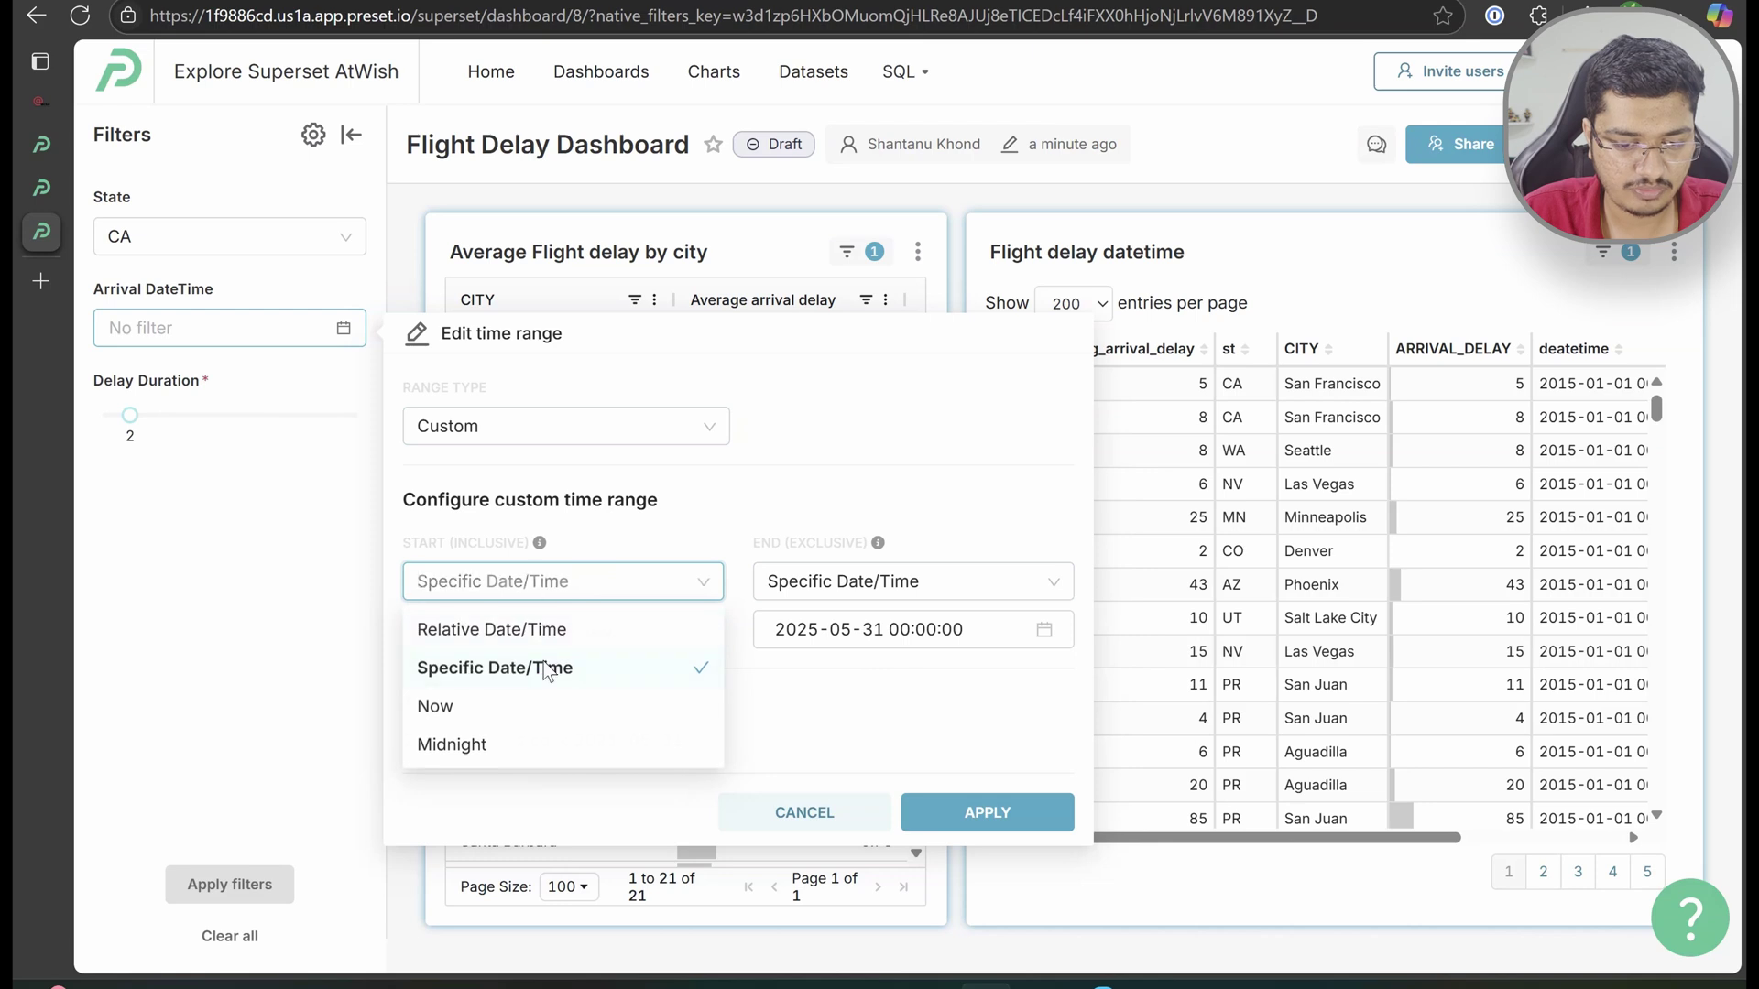
pyautogui.doubleClick(459, 627)
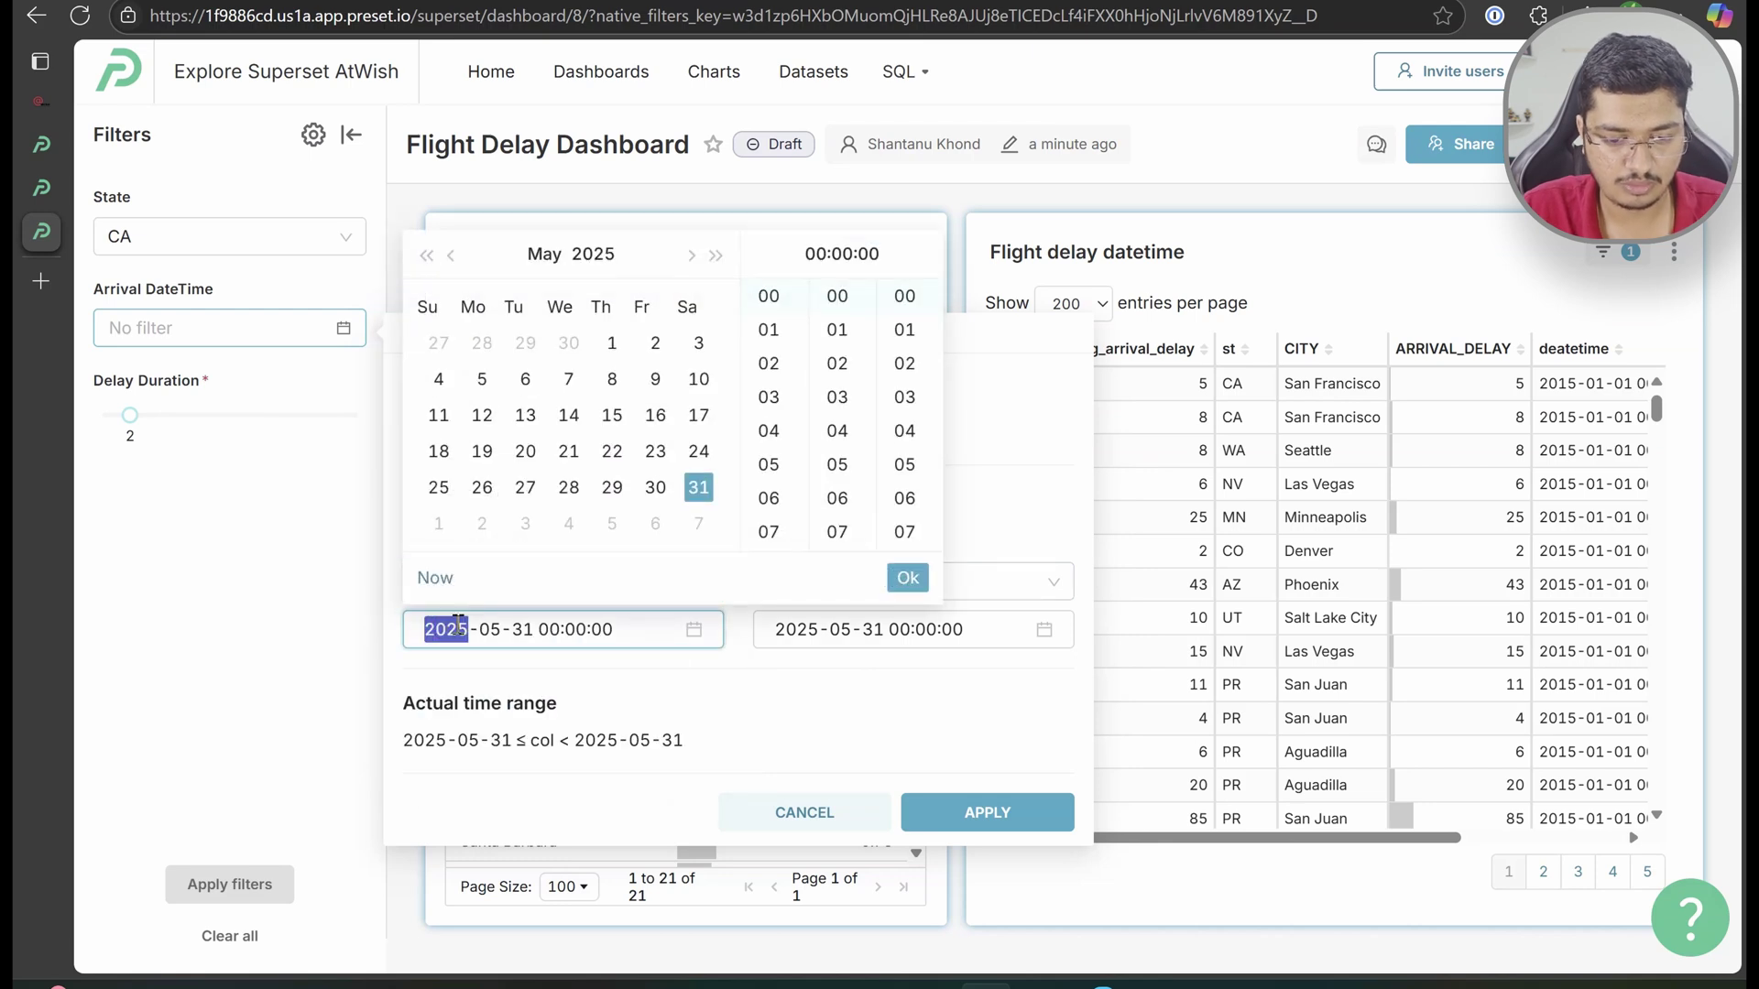
pyautogui.write('2015')
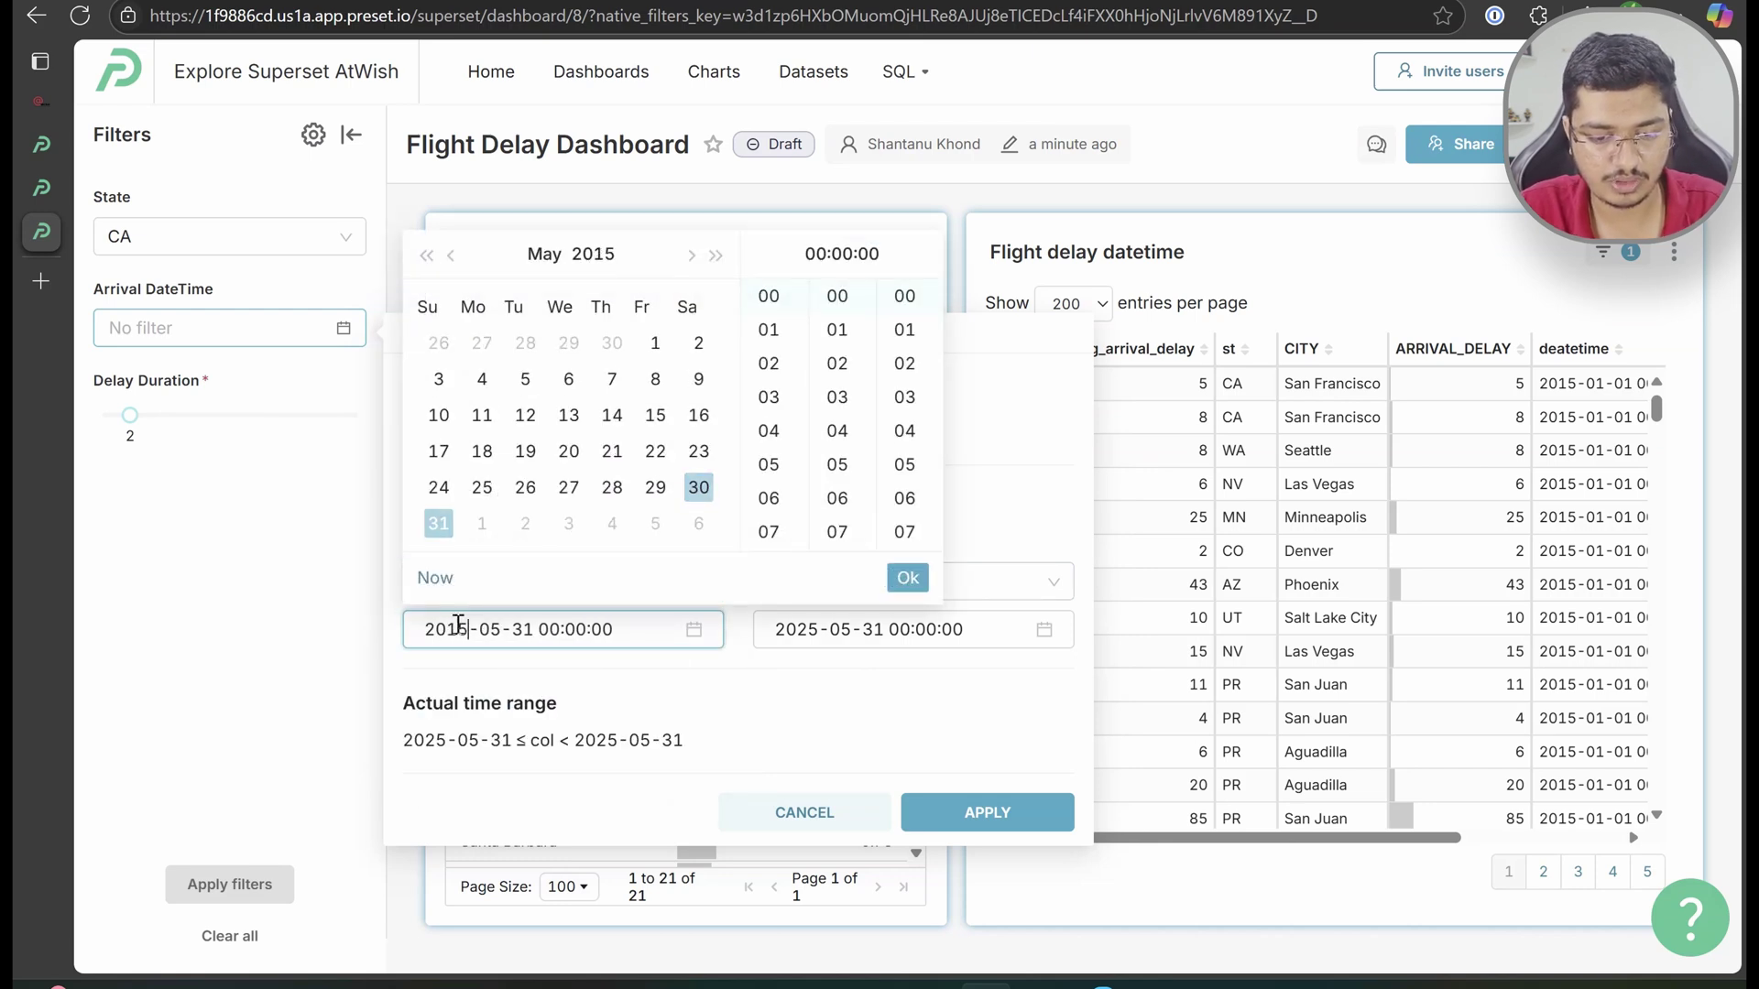
pyautogui.click(656, 346)
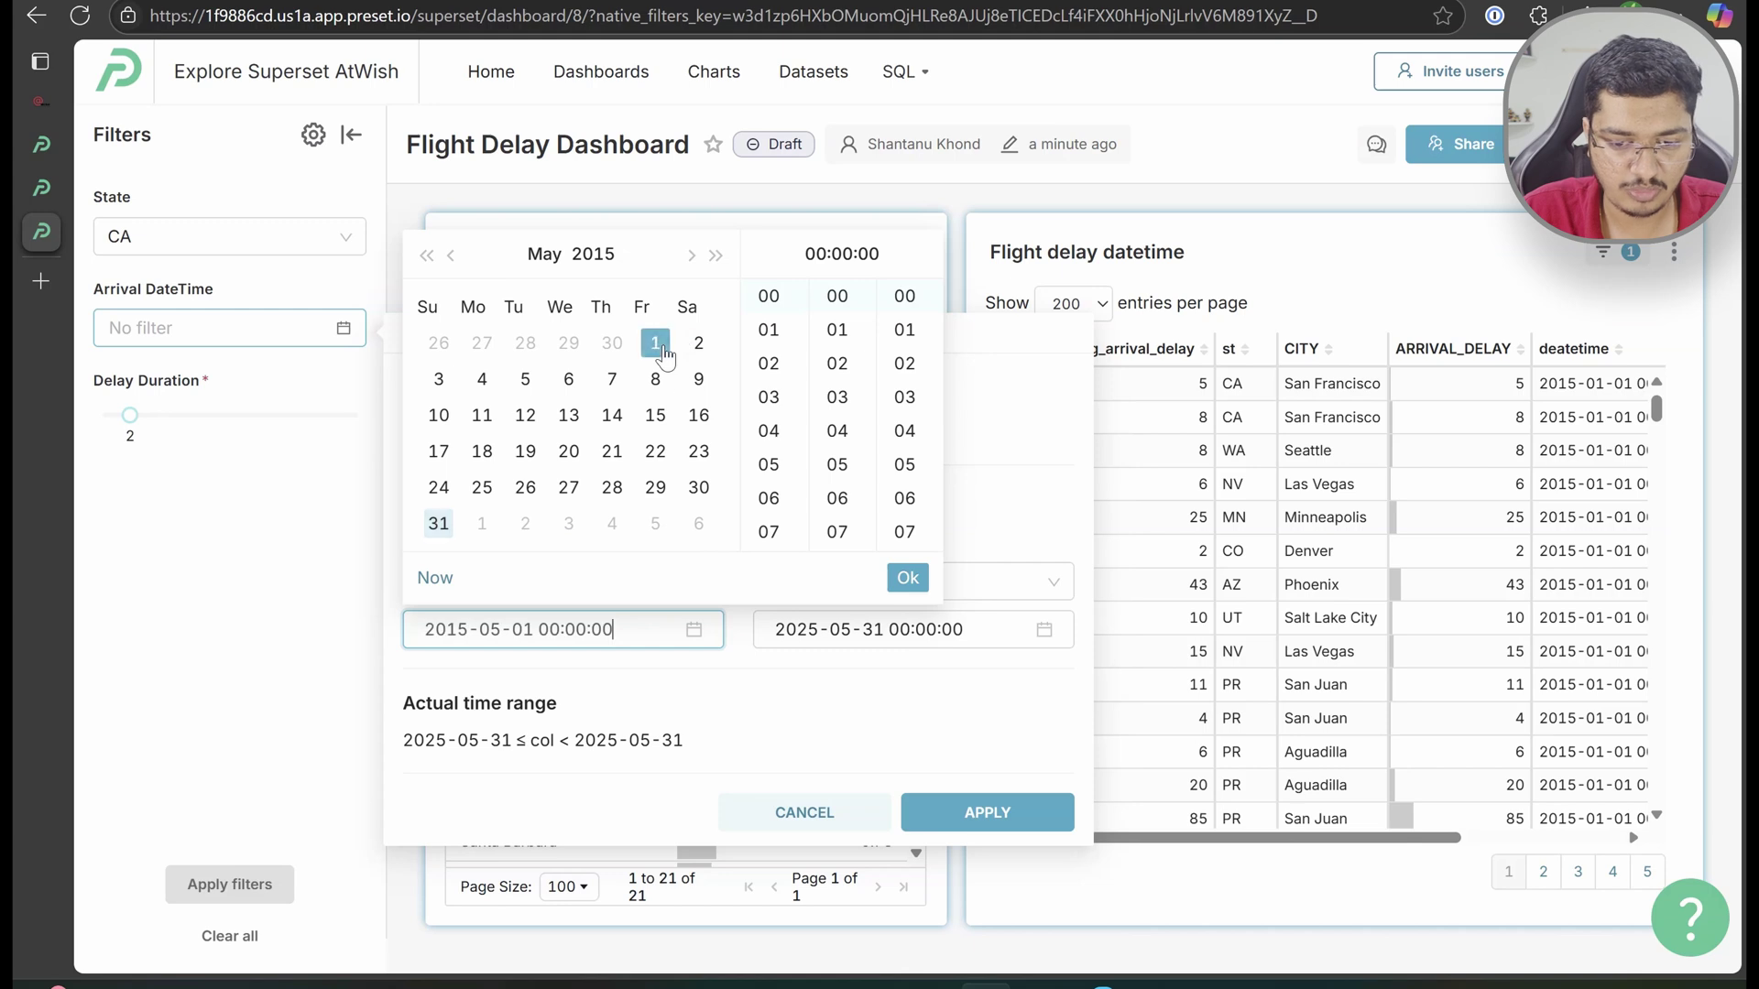
pyautogui.click(908, 578)
# Set the end date to 2015-07-31 and apply the range to the dashboard
pyautogui.moveTo(830, 631); pyautogui.dragTo(816, 634)
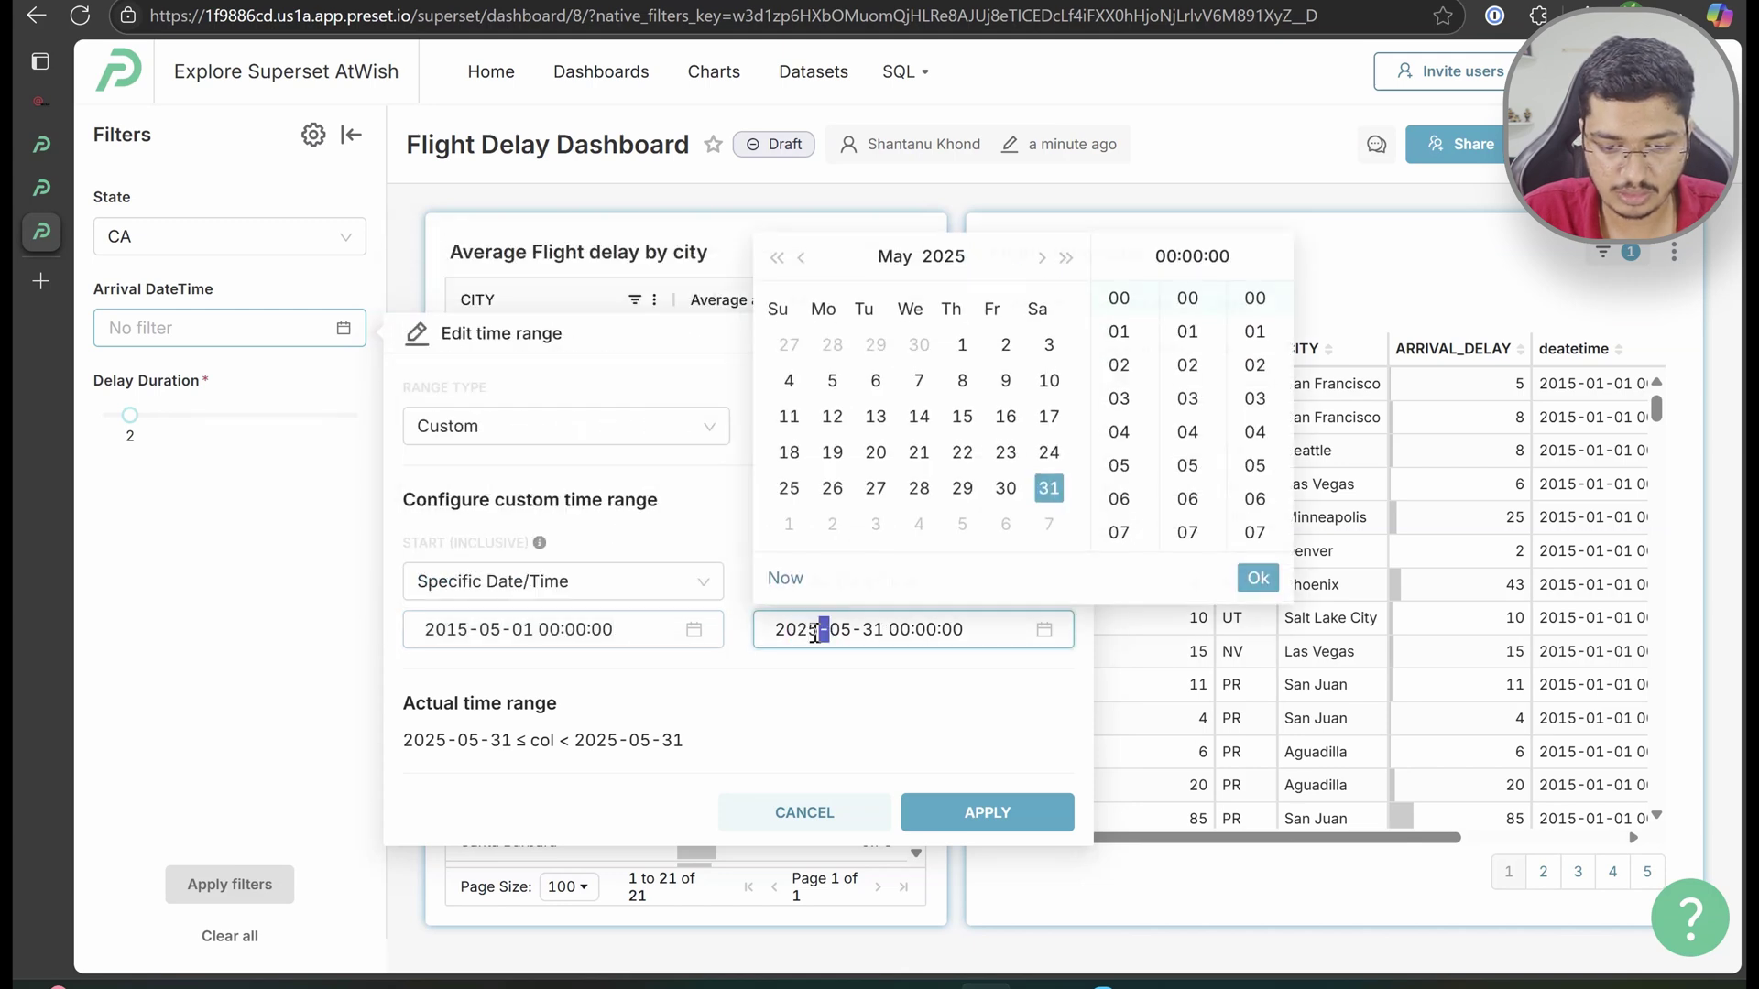
pyautogui.doubleClick(810, 633)
pyautogui.write('2')
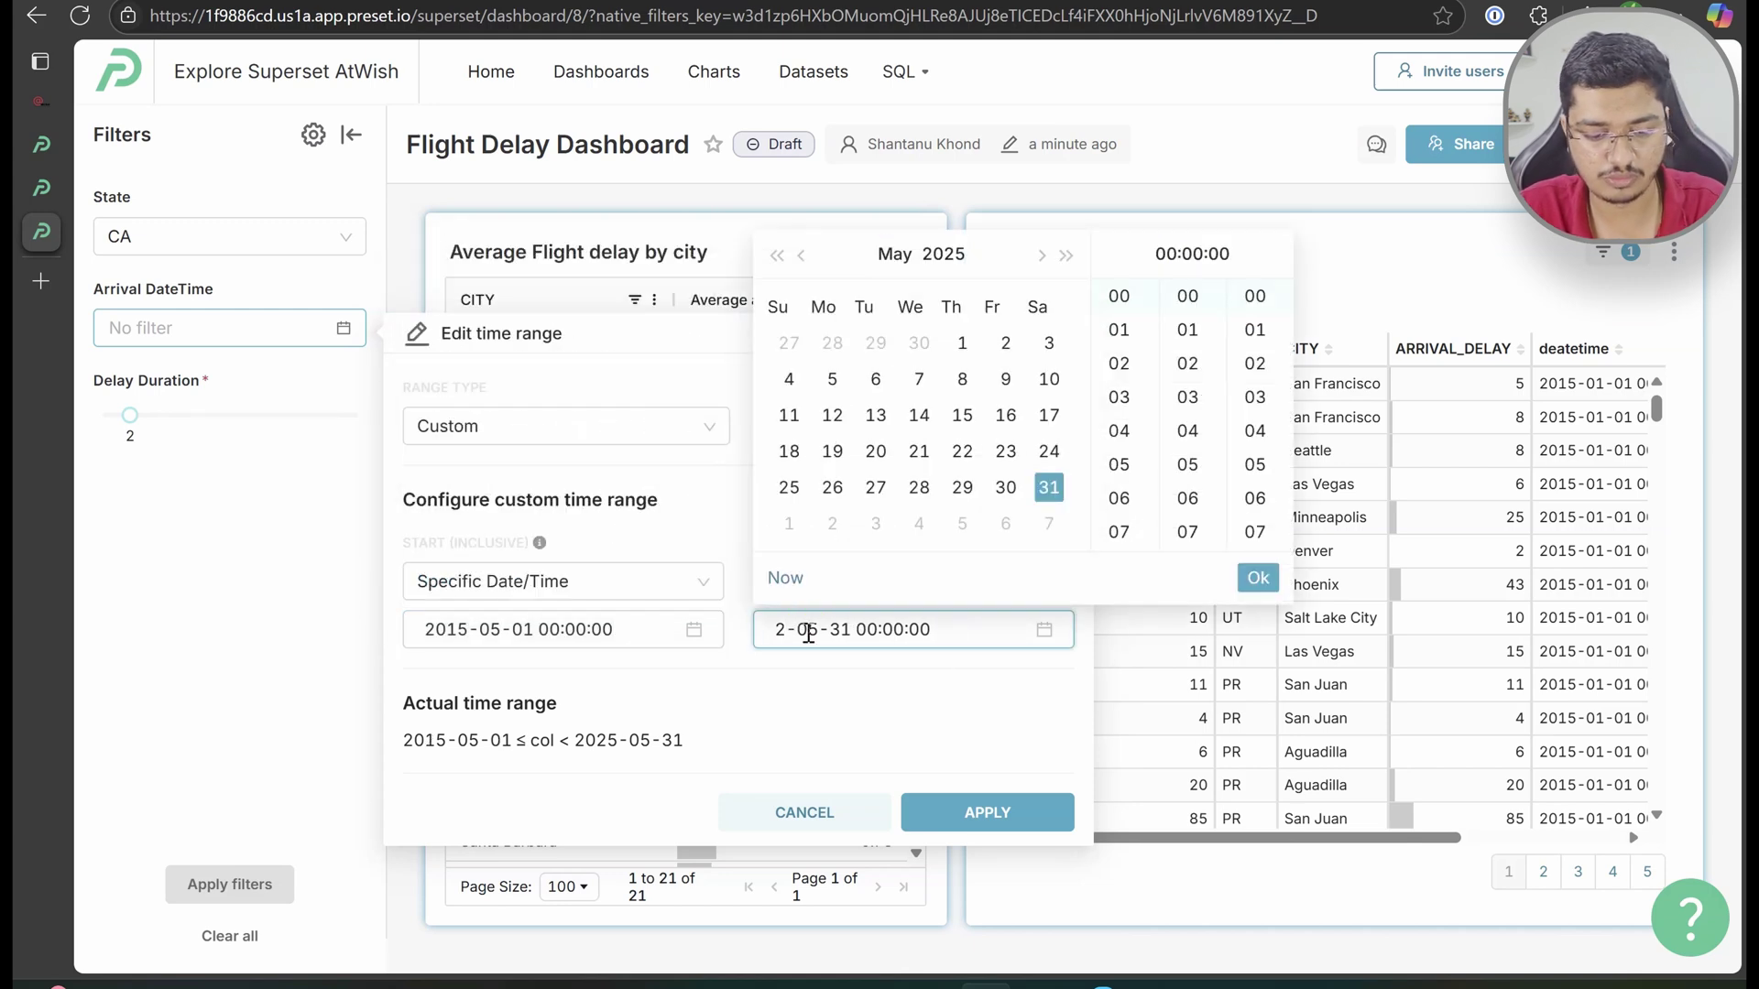
pyautogui.write('015')
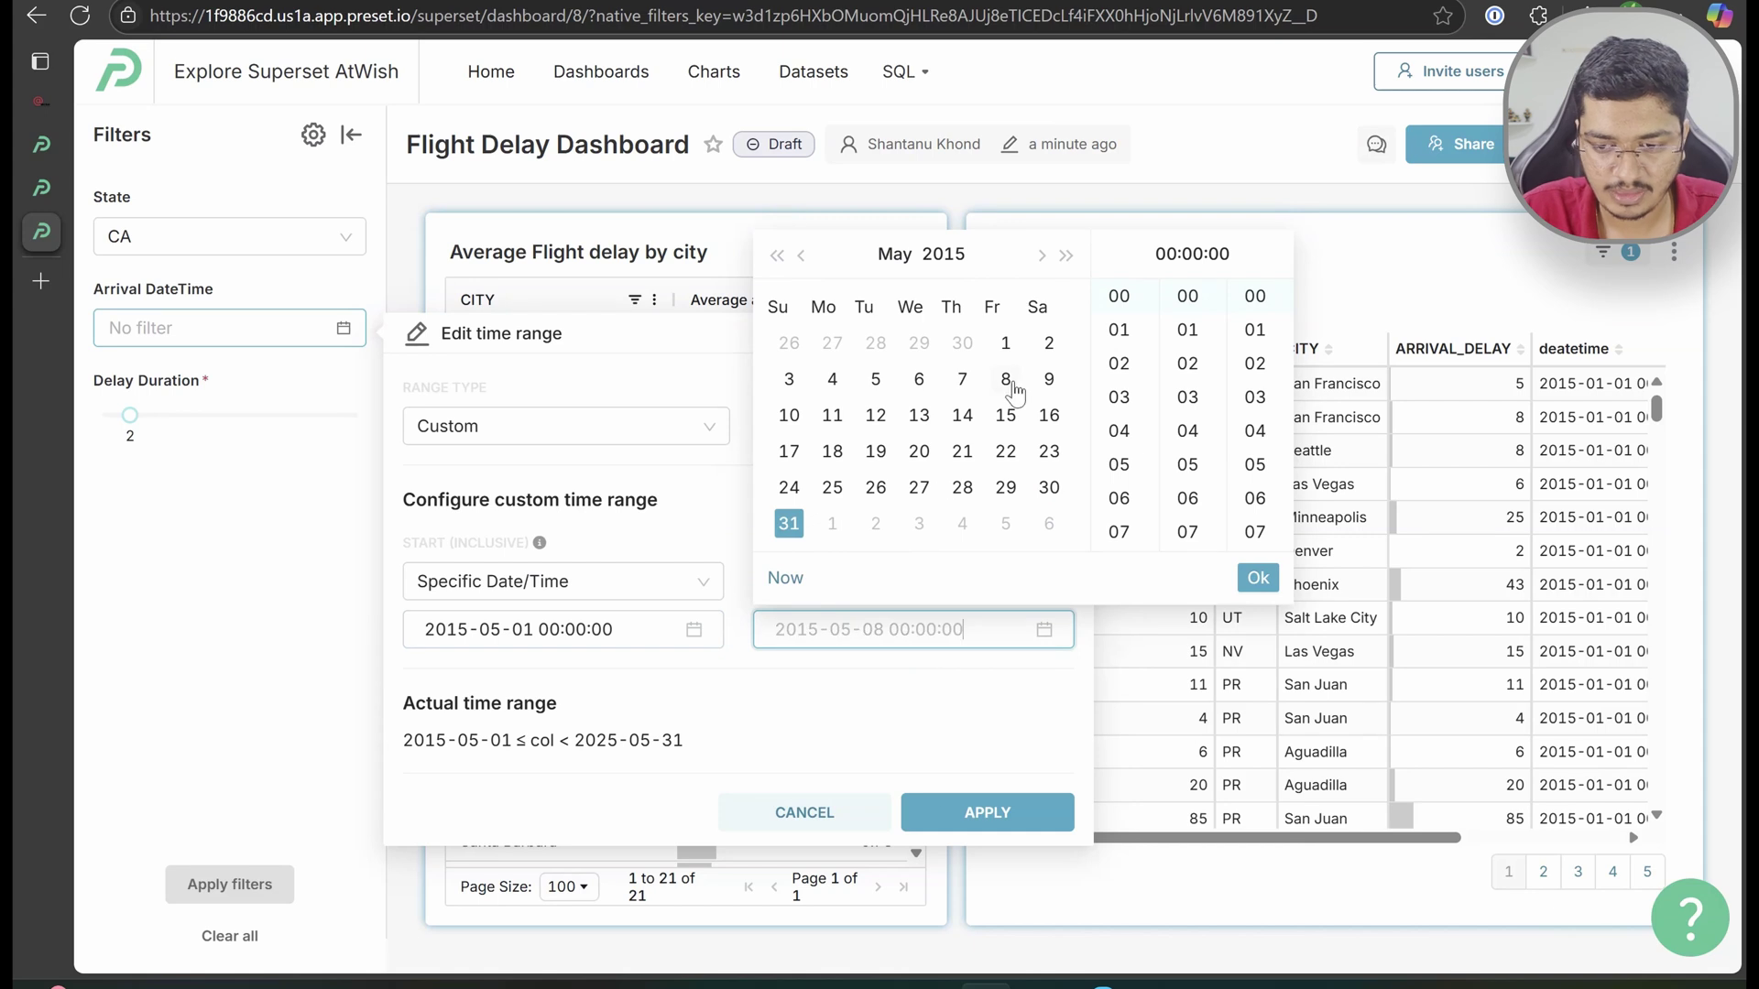
pyautogui.click(1042, 256)
pyautogui.click(1042, 255)
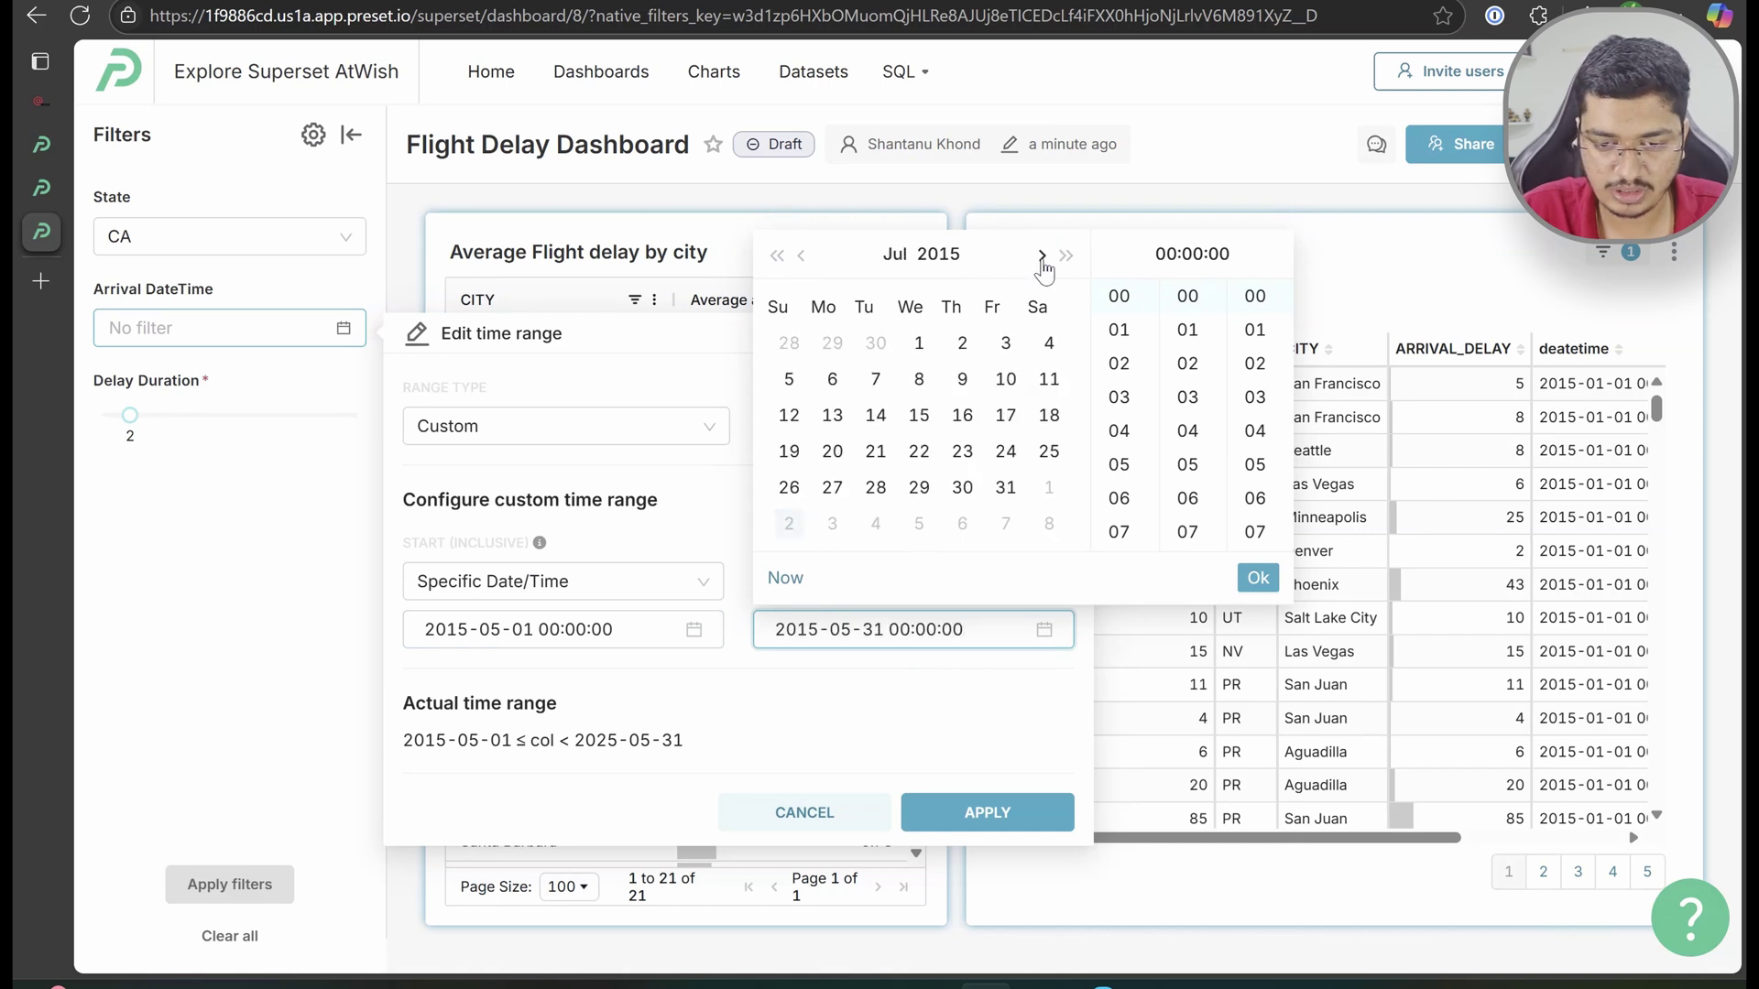
pyautogui.click(1005, 488)
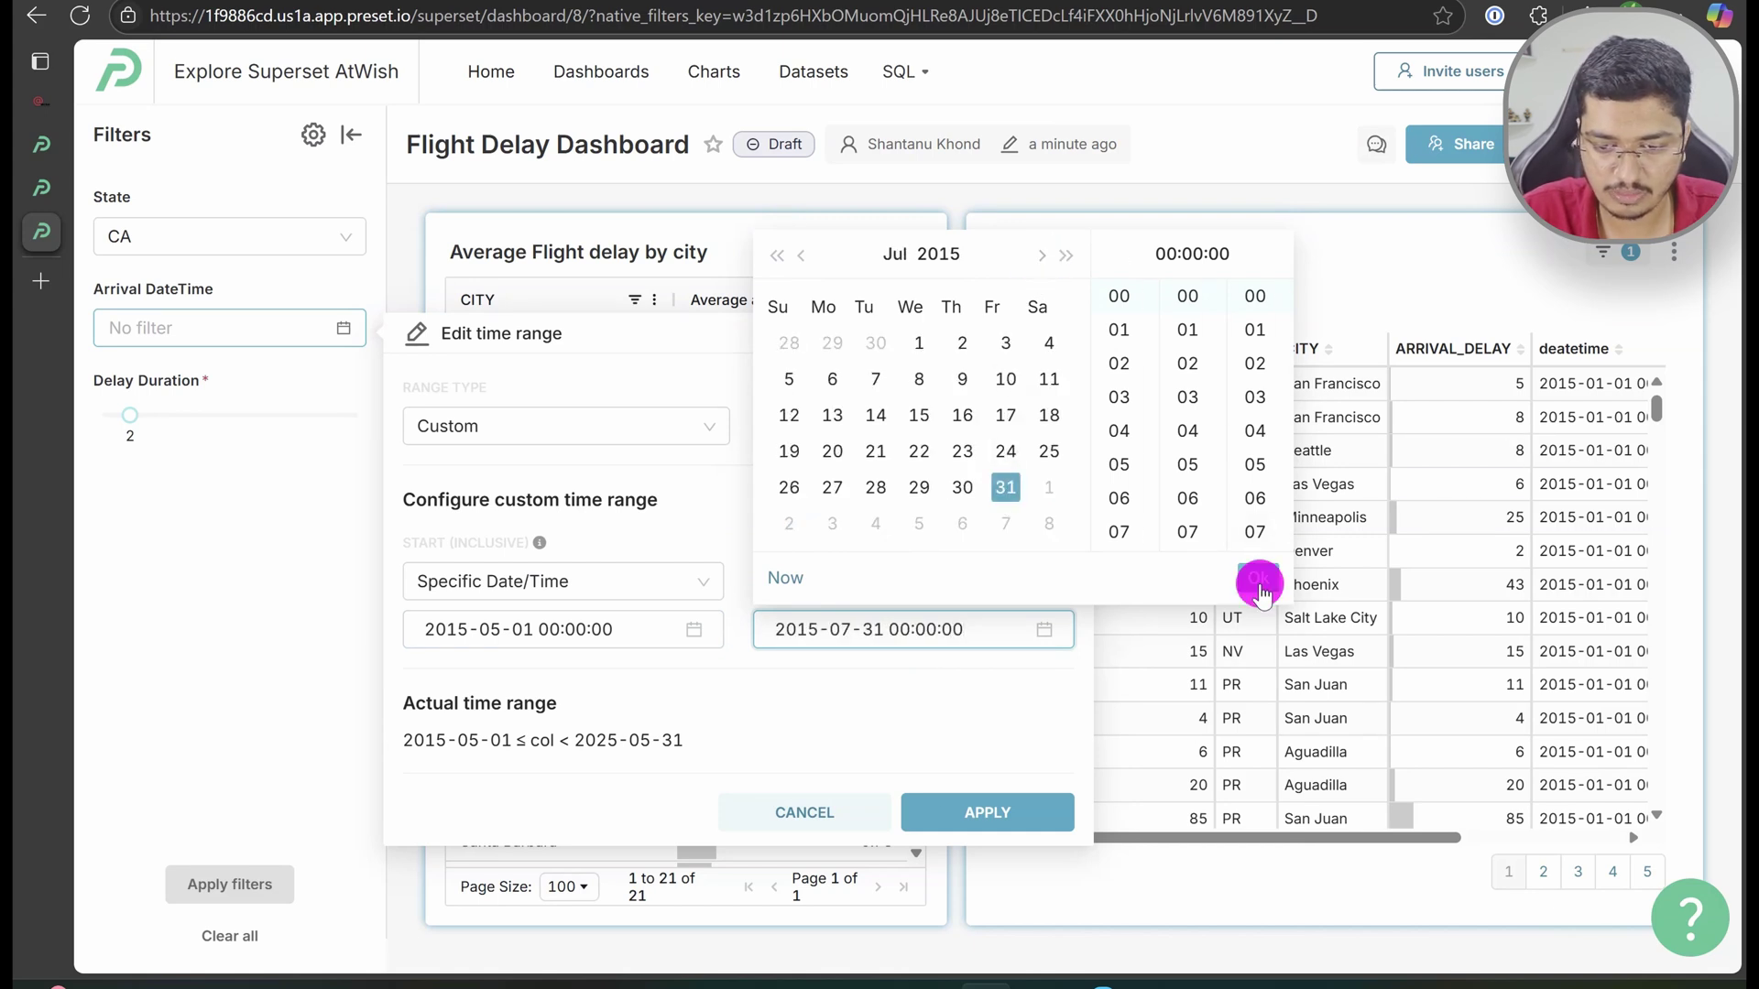
pyautogui.click(1257, 578)
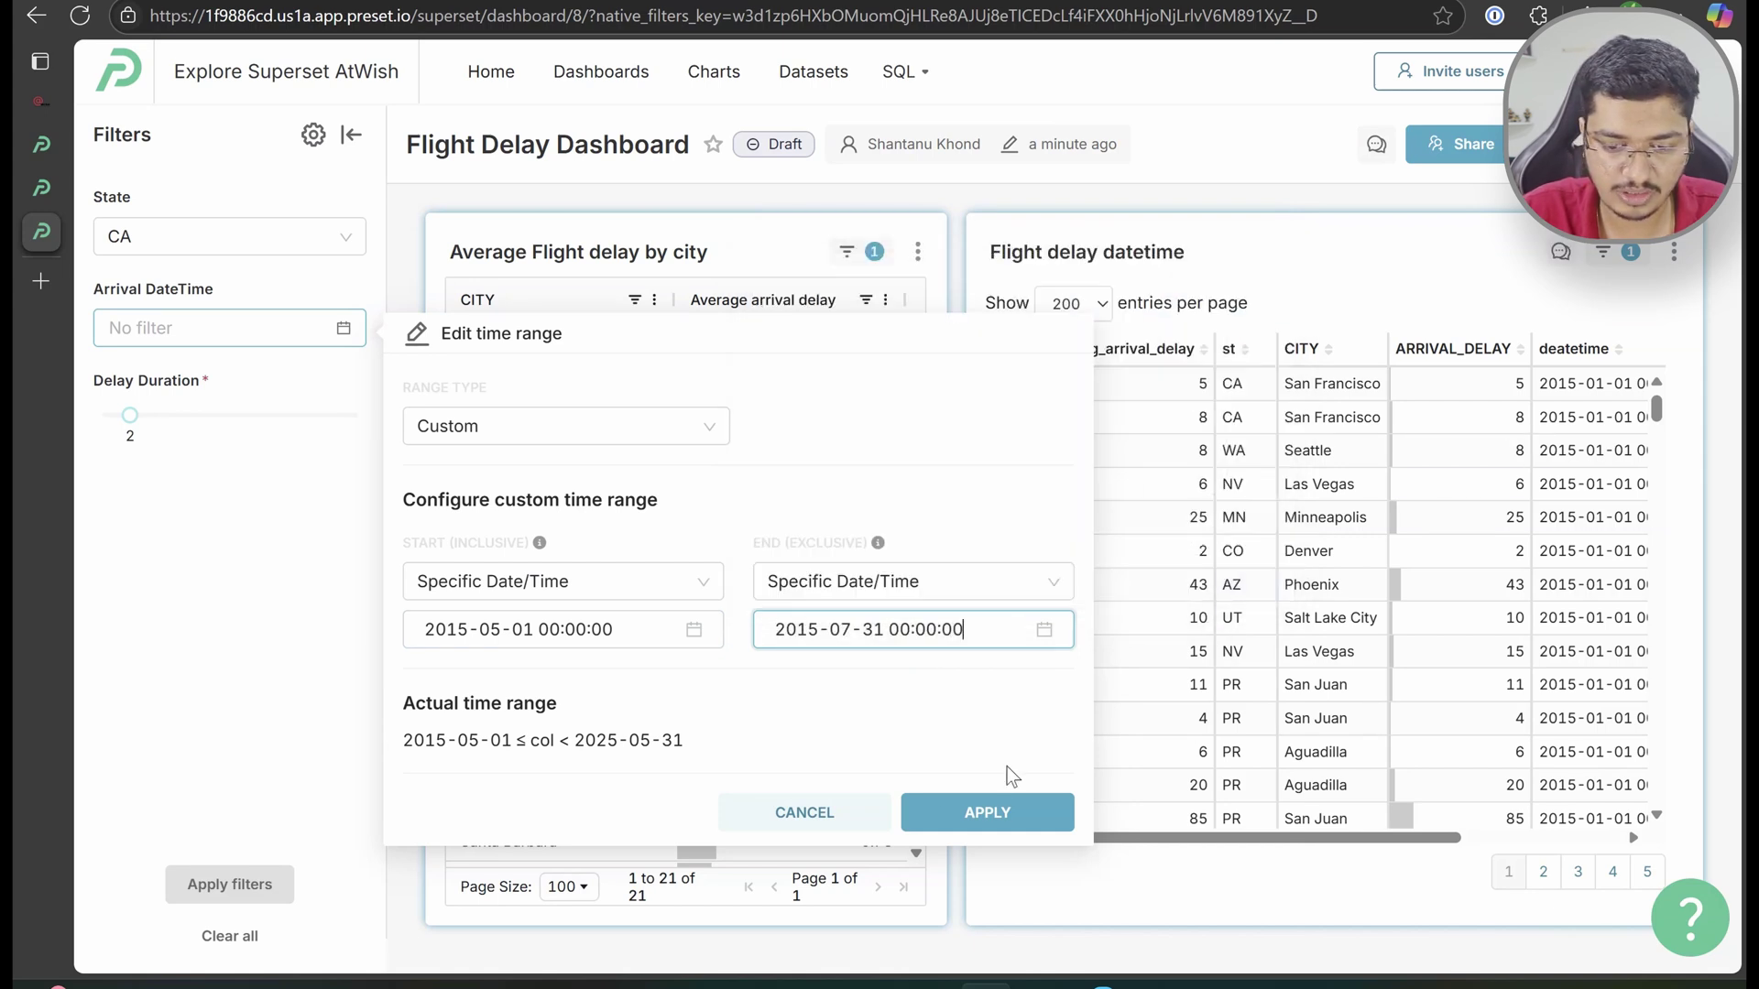
pyautogui.click(980, 820)
pyautogui.click(262, 887)
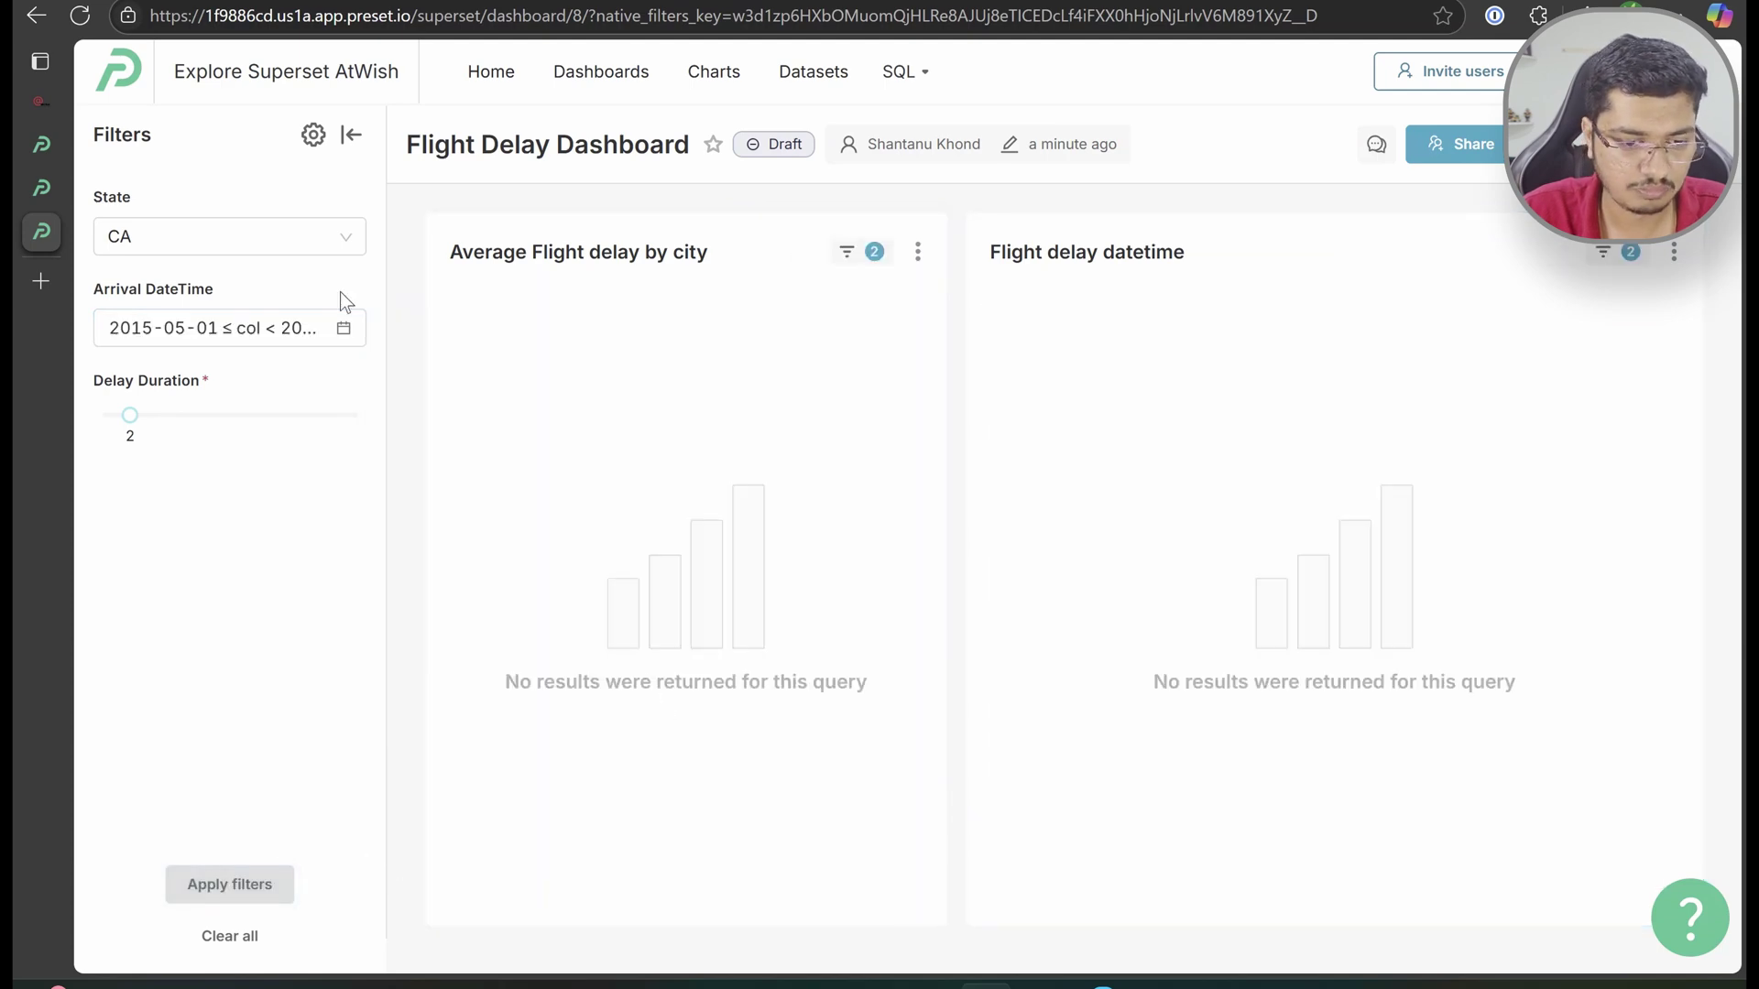
# Reopen the Arrival DateTime time range and change the start month to 1
pyautogui.click(335, 328)
pyautogui.doubleClick(492, 629)
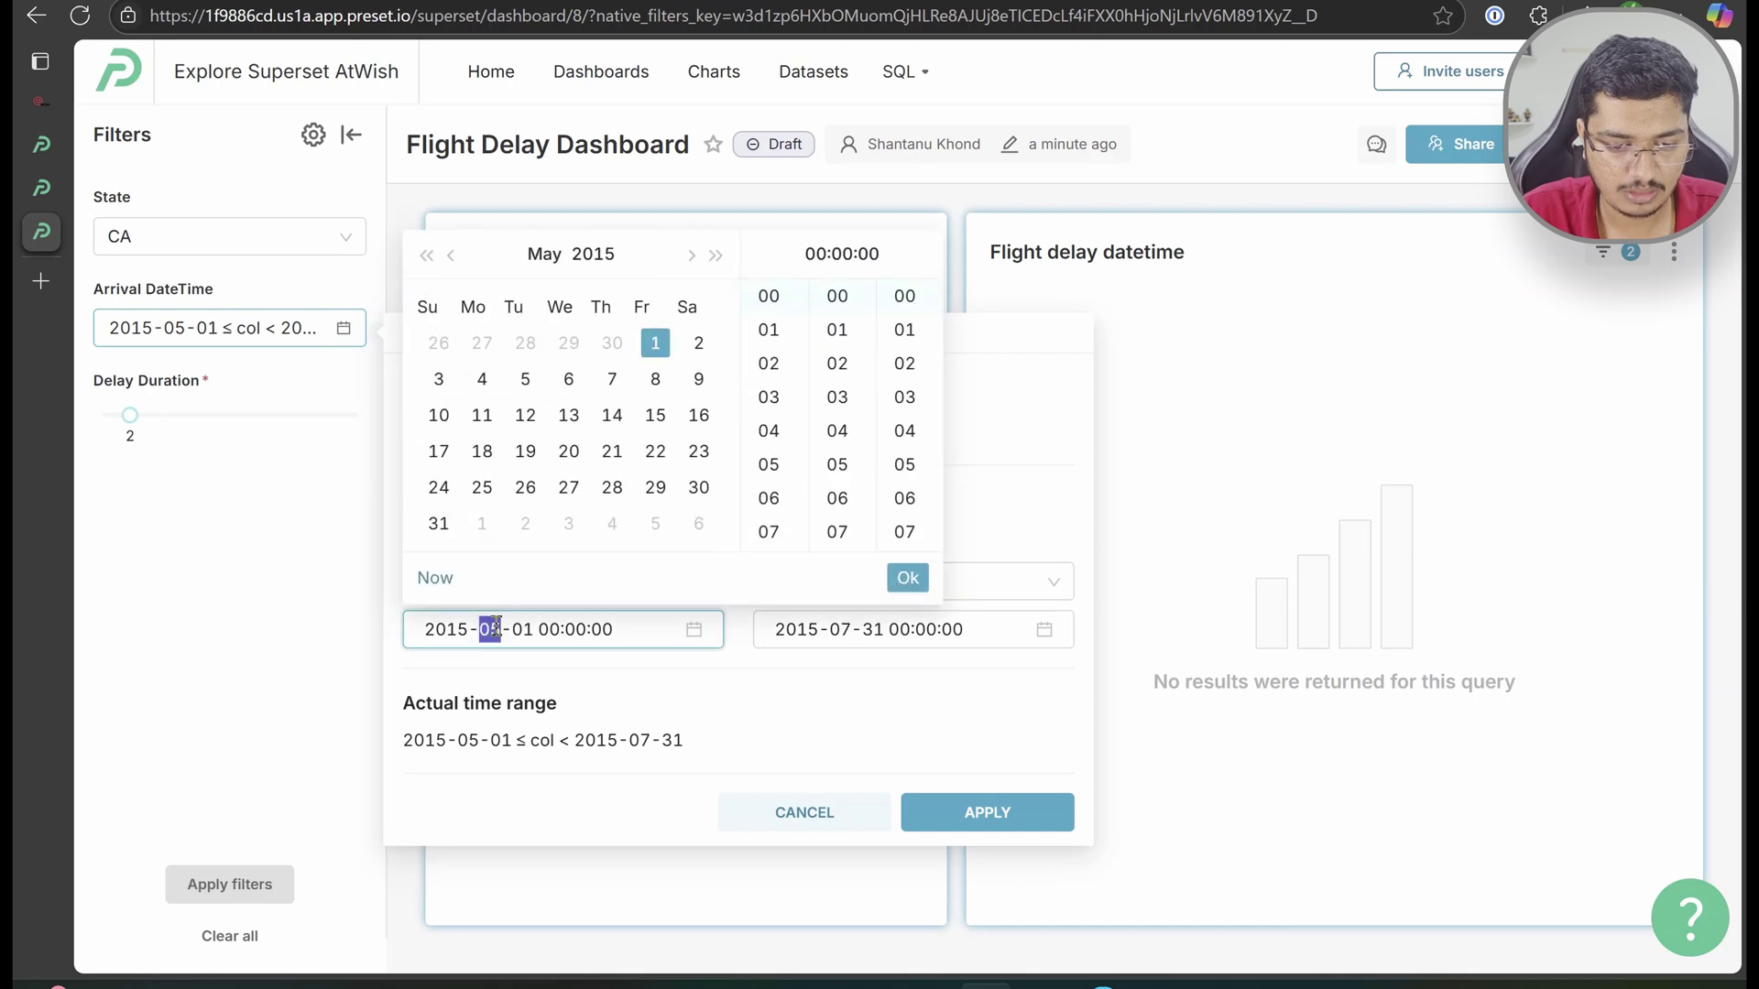
pyautogui.press('BackSpace')
pyautogui.write('1')
pyautogui.click(660, 694)
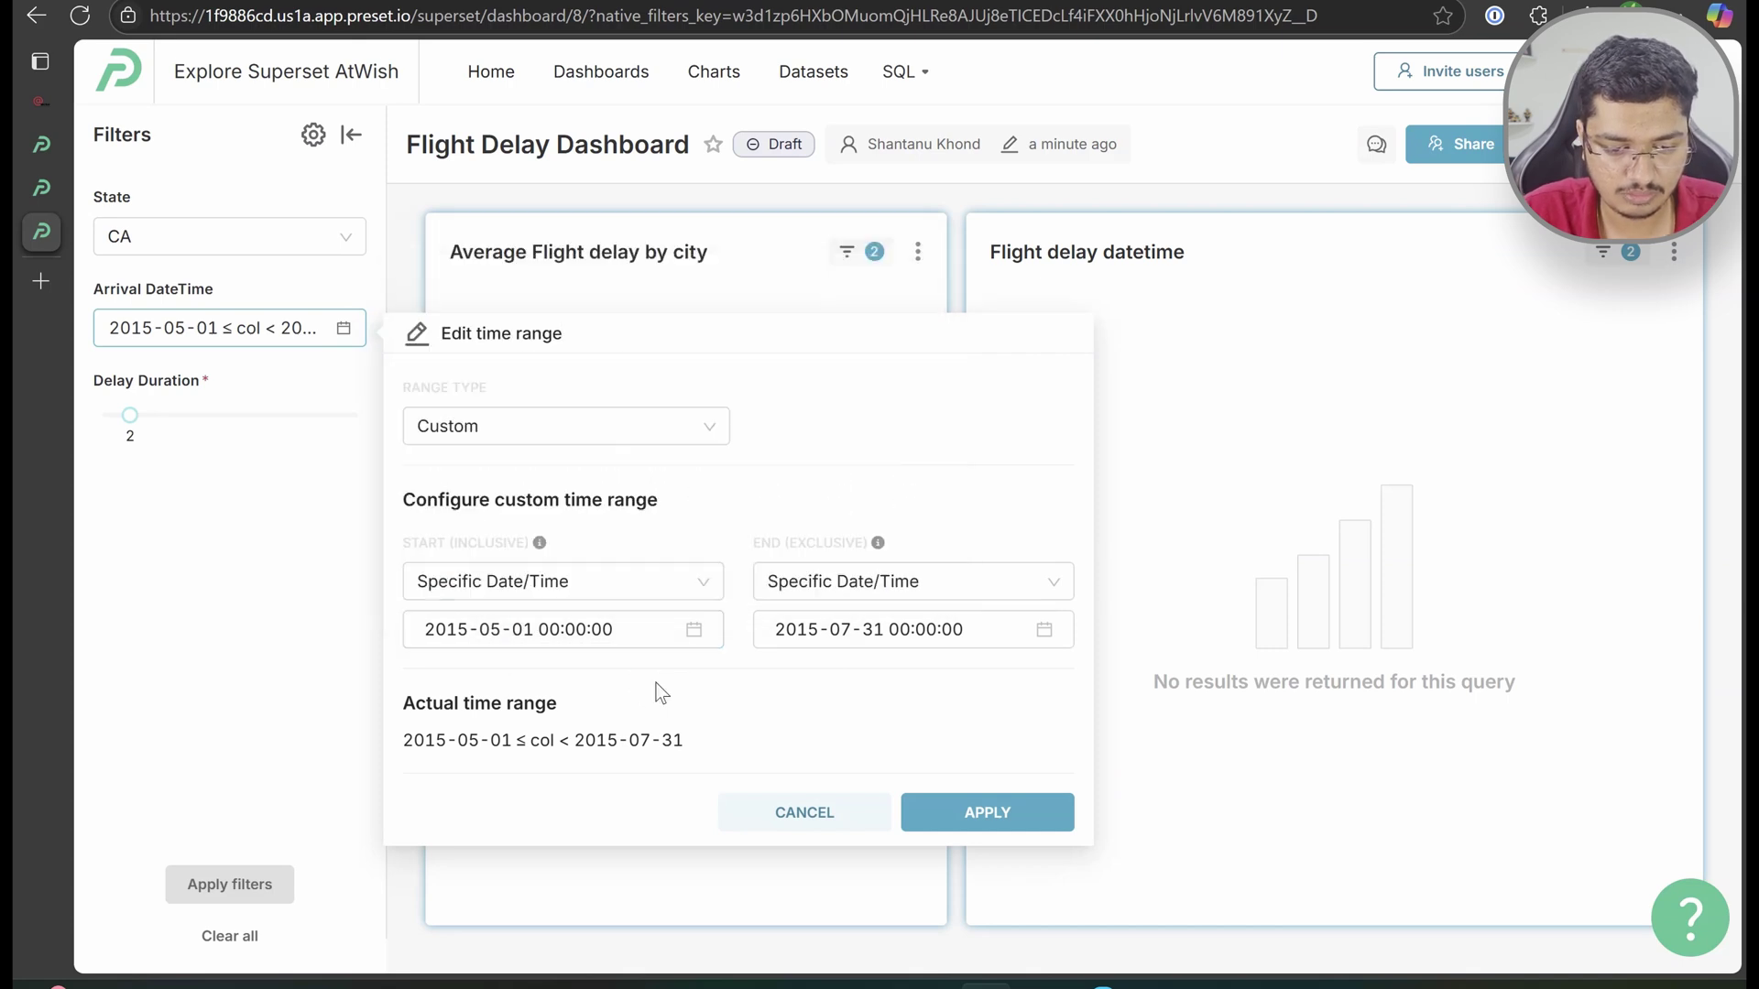
pyautogui.doubleClick(492, 629)
pyautogui.press('BackSpace')
pyautogui.write('1')
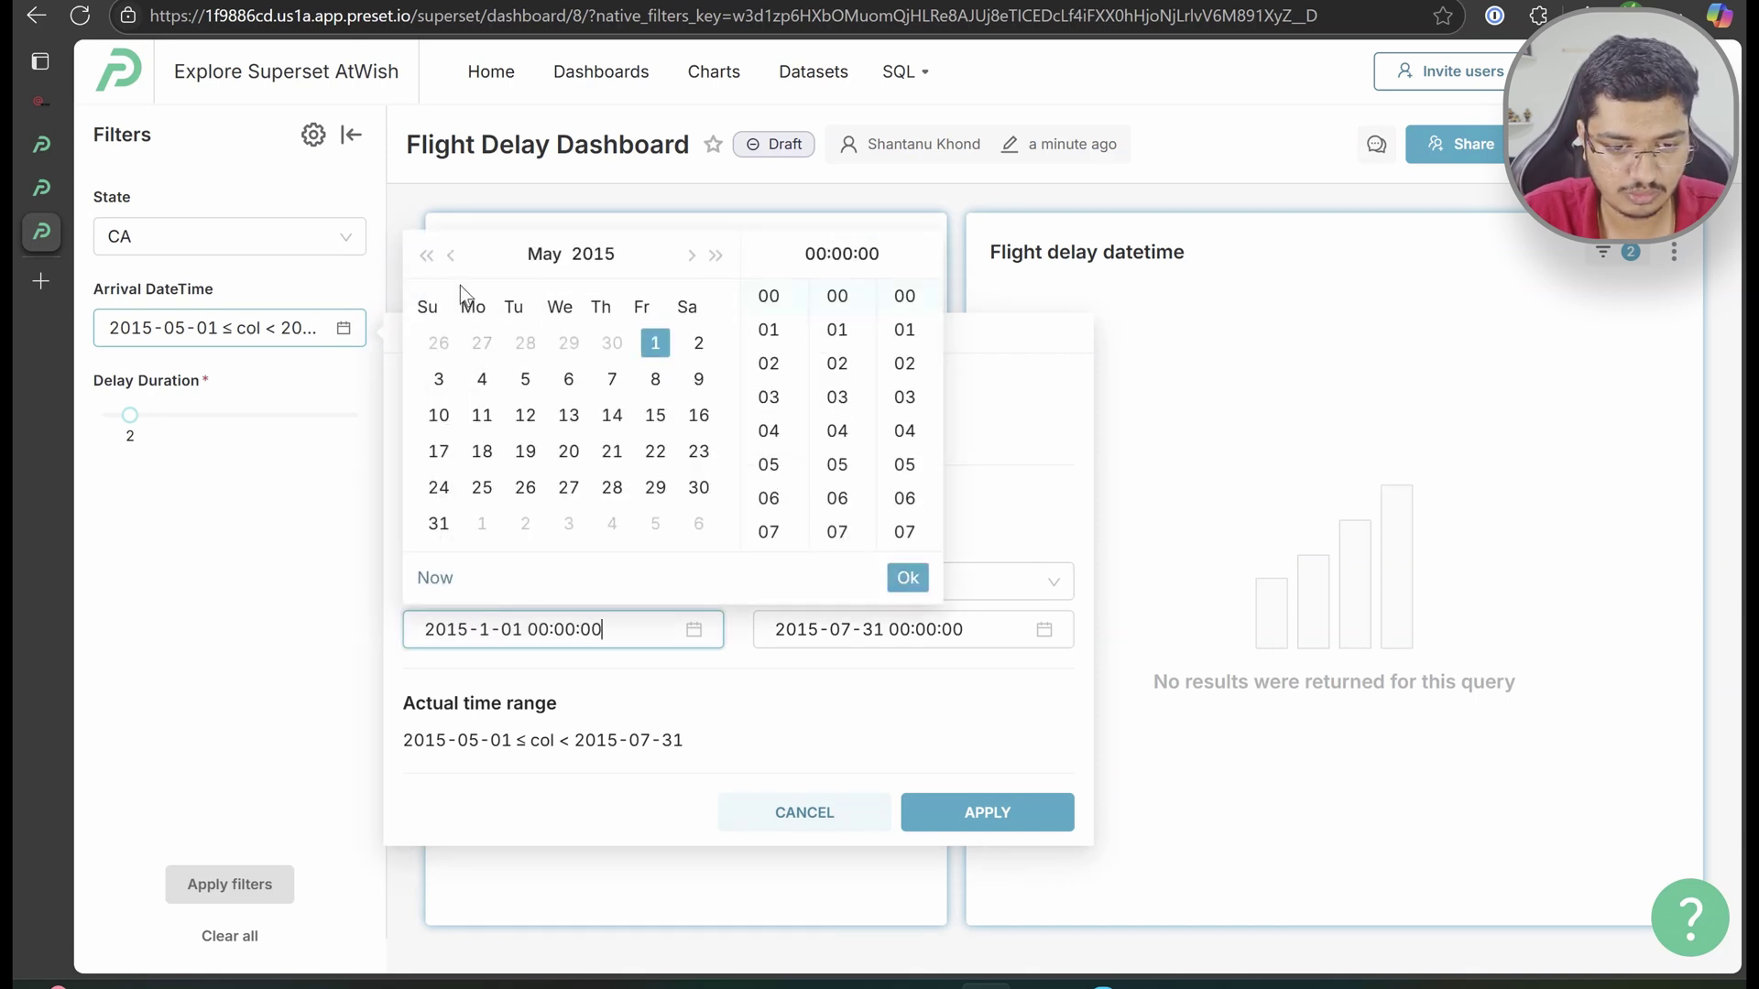
# Pick January 1, 2015 as the range start and apply the filters to the dashboard
pyautogui.click(451, 255)
pyautogui.click(451, 255)
pyautogui.click(451, 255)
pyautogui.click(451, 255)
pyautogui.click(612, 344)
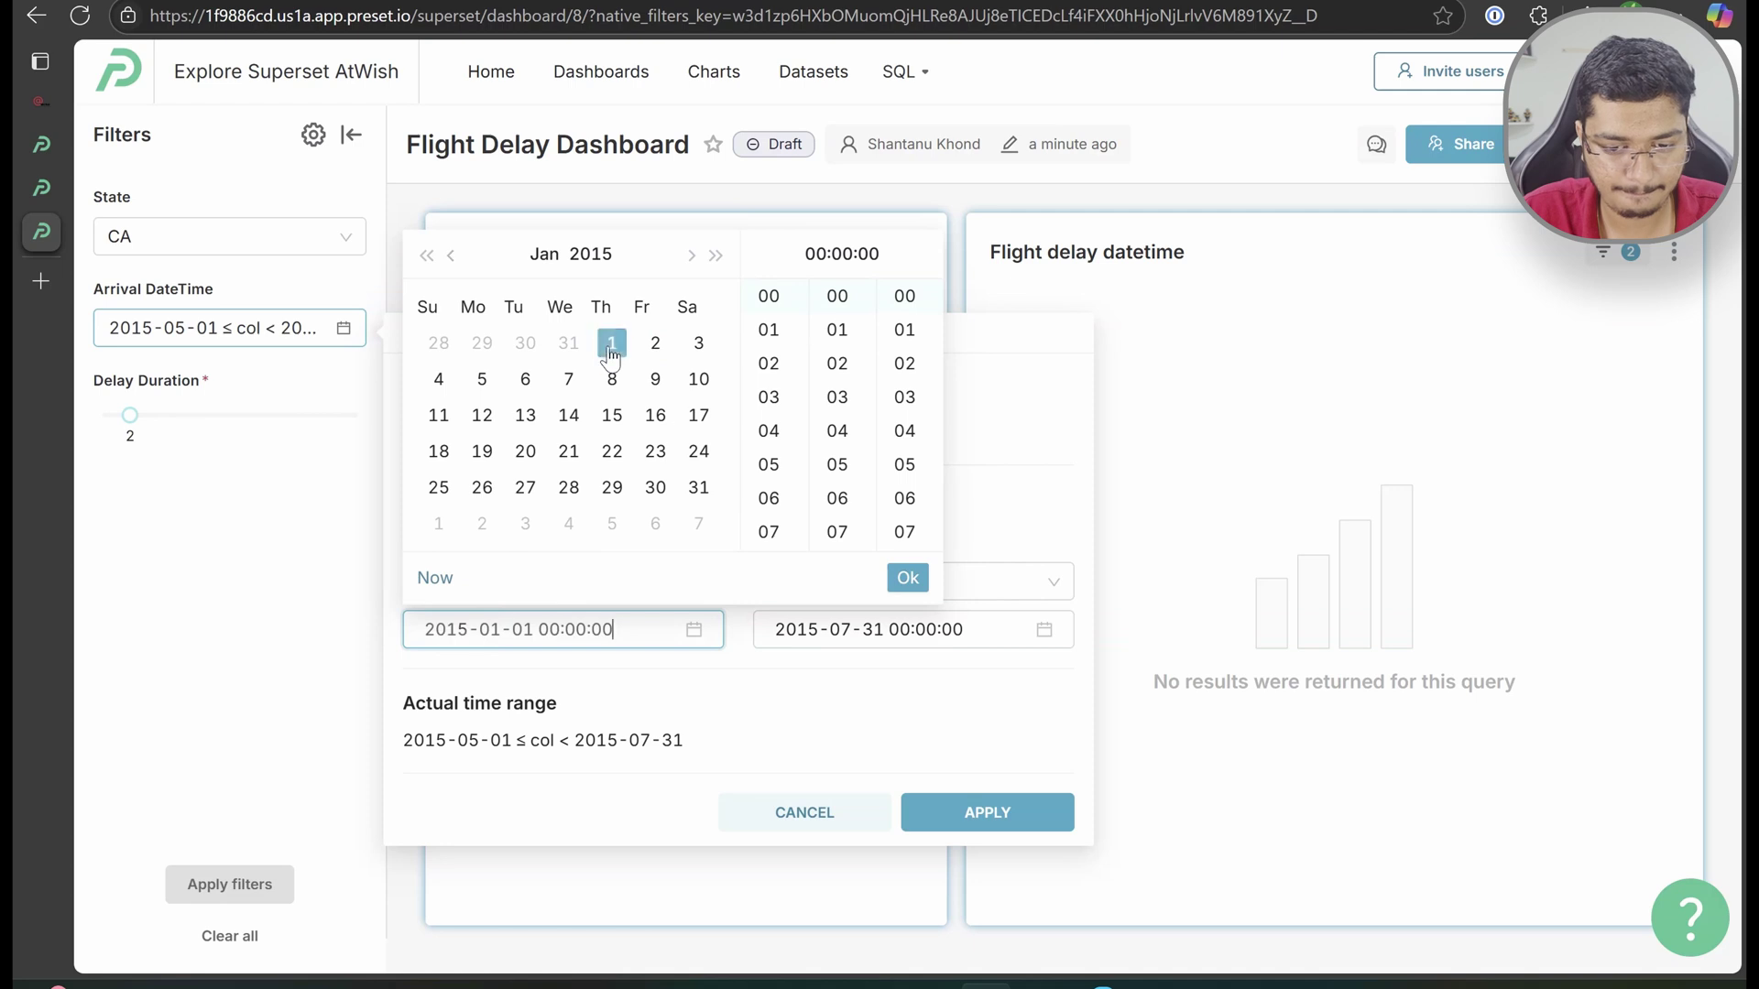
pyautogui.click(914, 579)
pyautogui.click(991, 812)
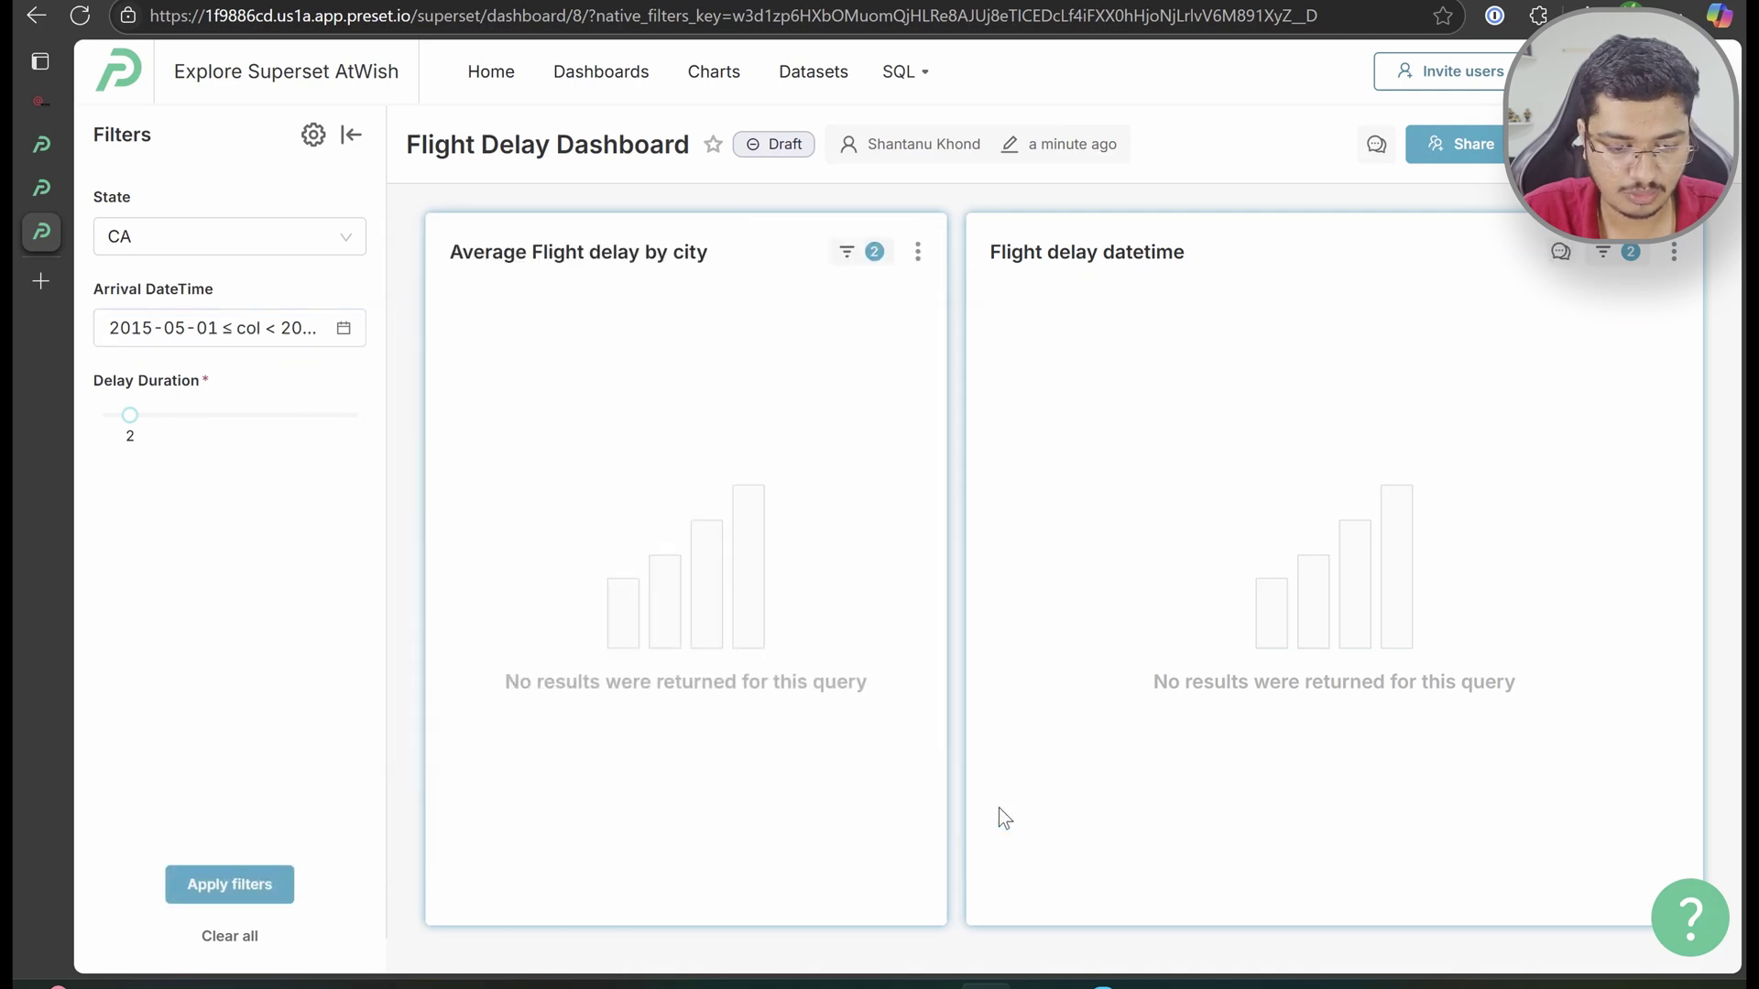
pyautogui.click(229, 884)
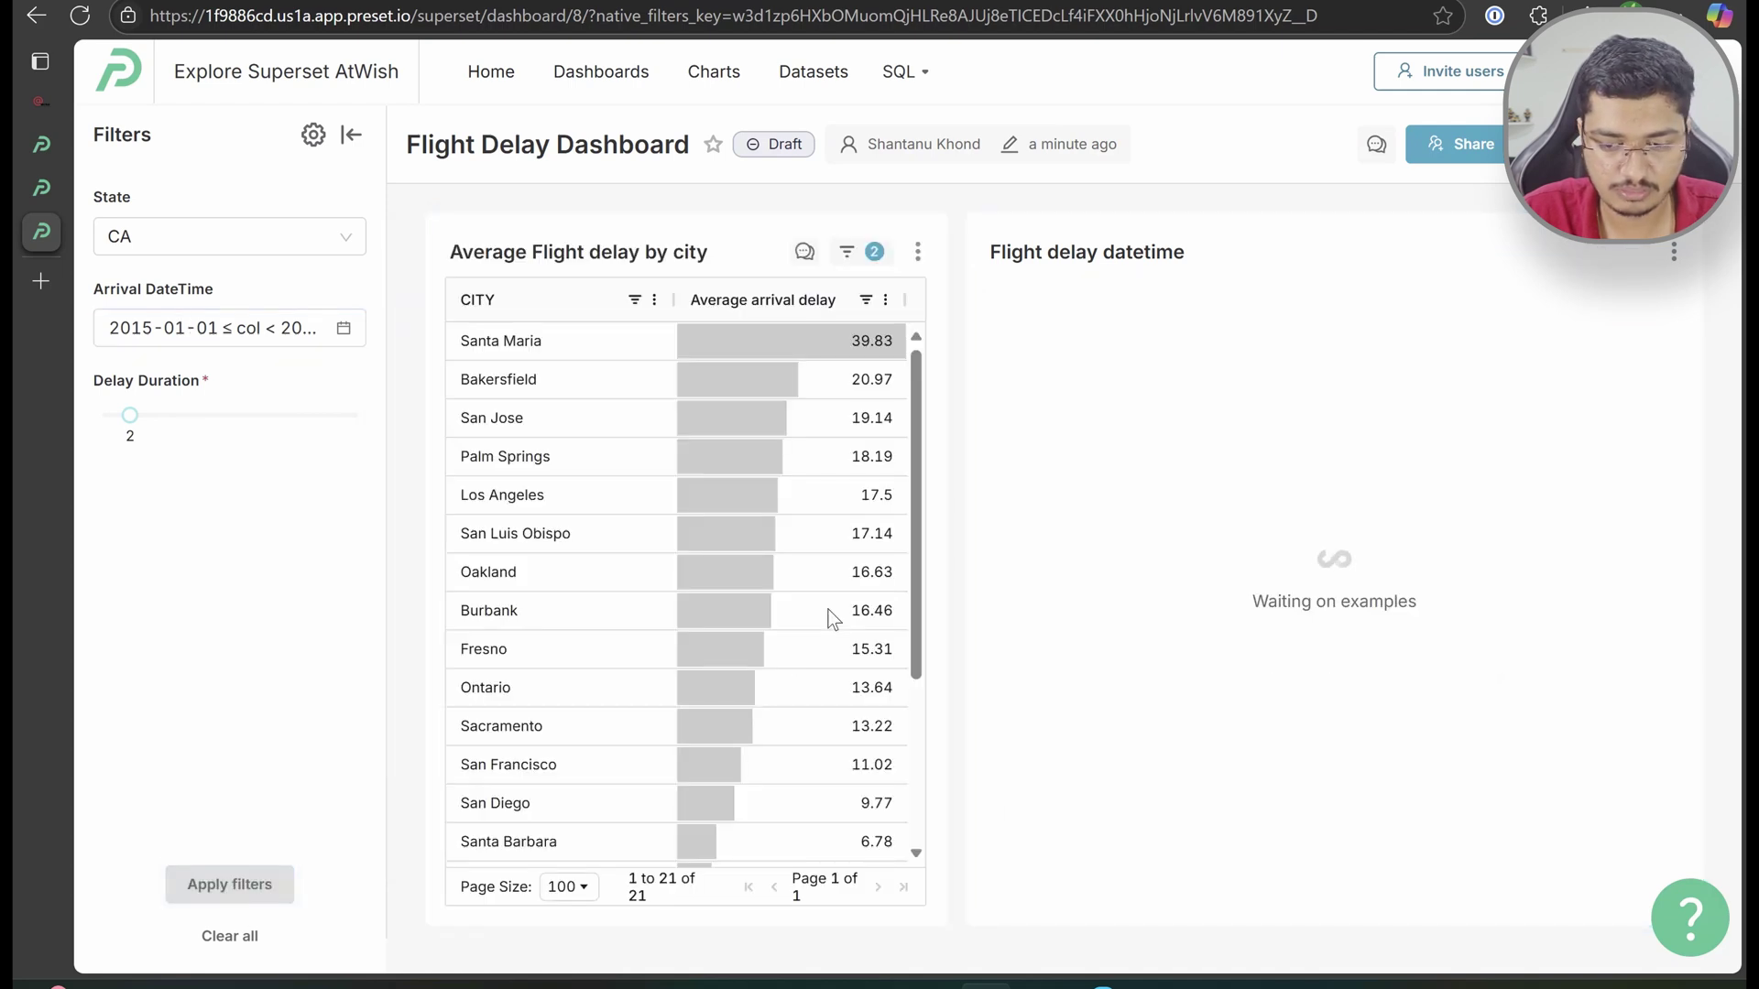
# View the city chart's query, highlighting its two date conditions and outer FROM/GROUP BY lines, then close it
pyautogui.click(917, 251)
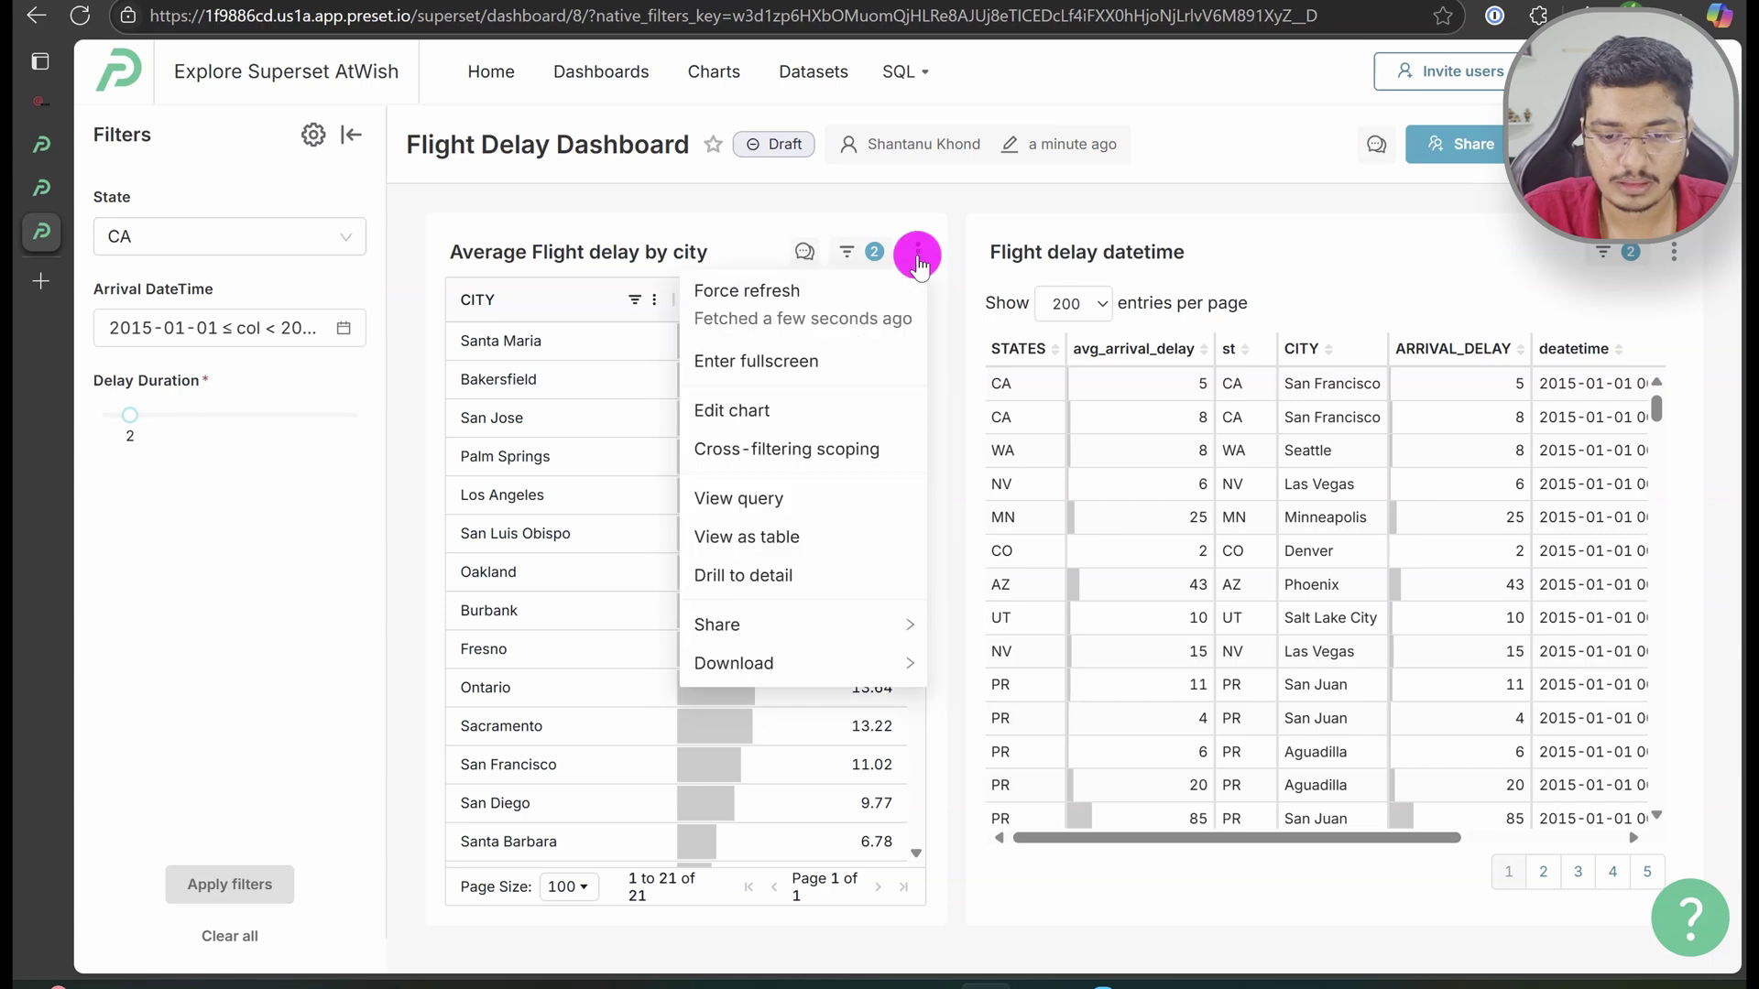
pyautogui.click(779, 499)
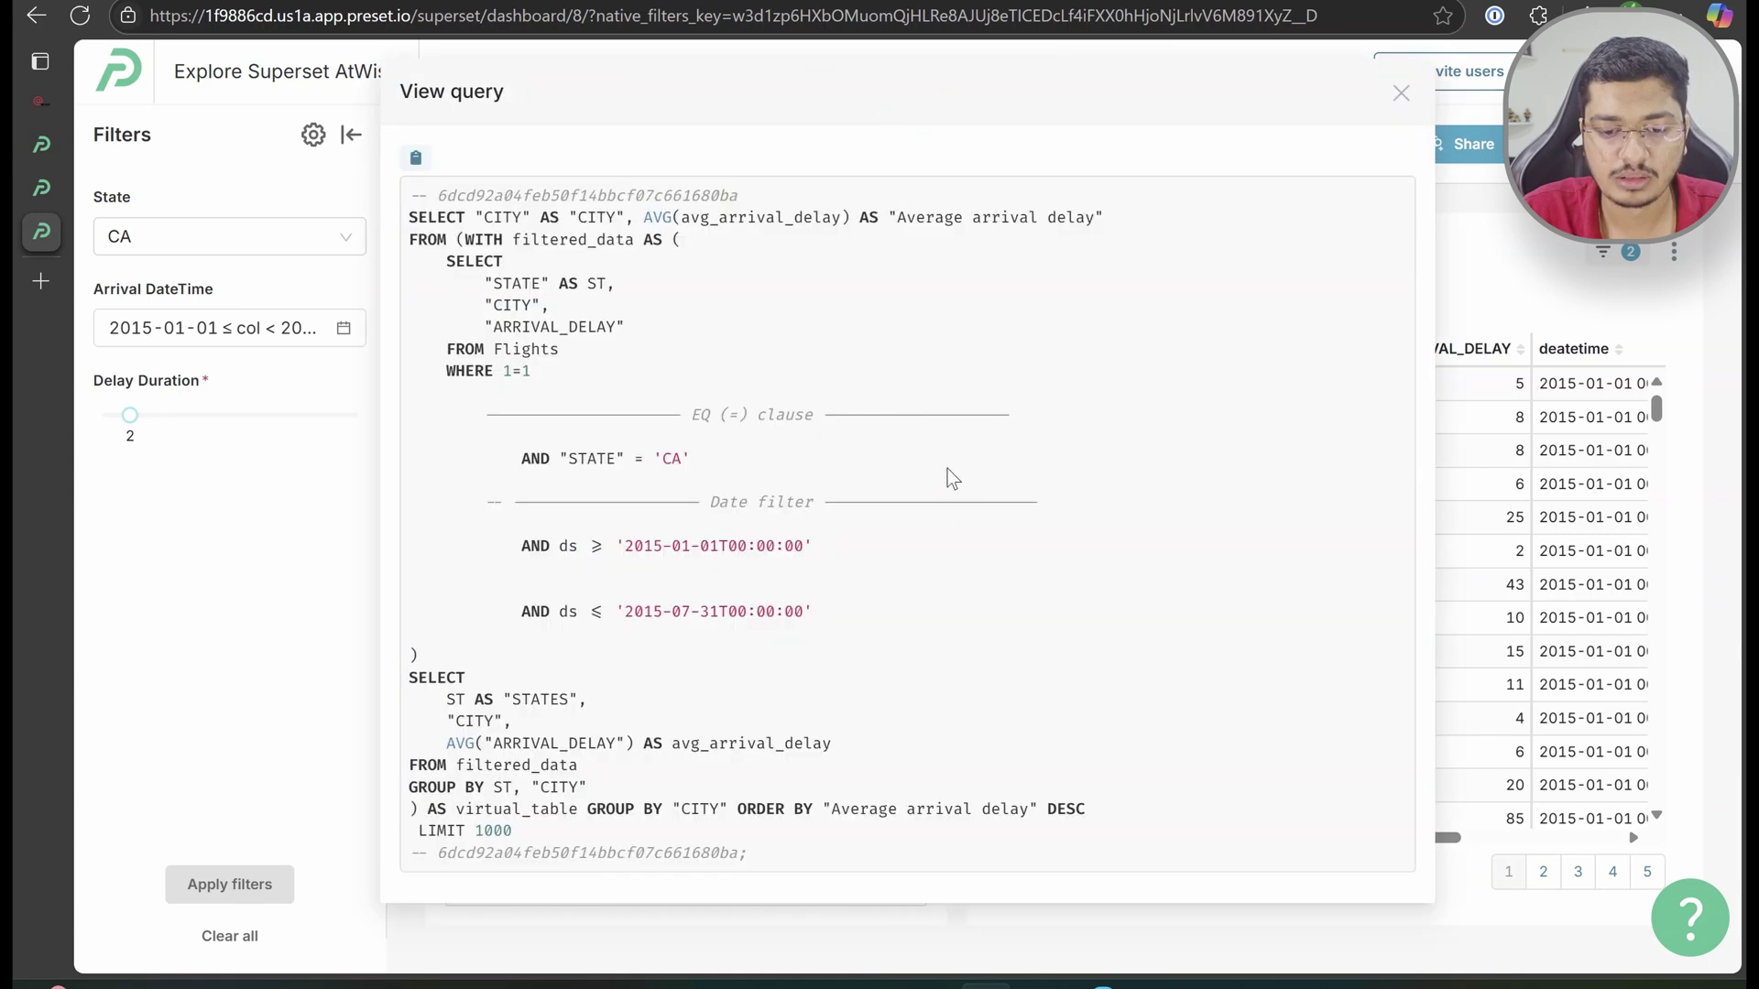
pyautogui.moveTo(520, 547); pyautogui.dragTo(849, 624)
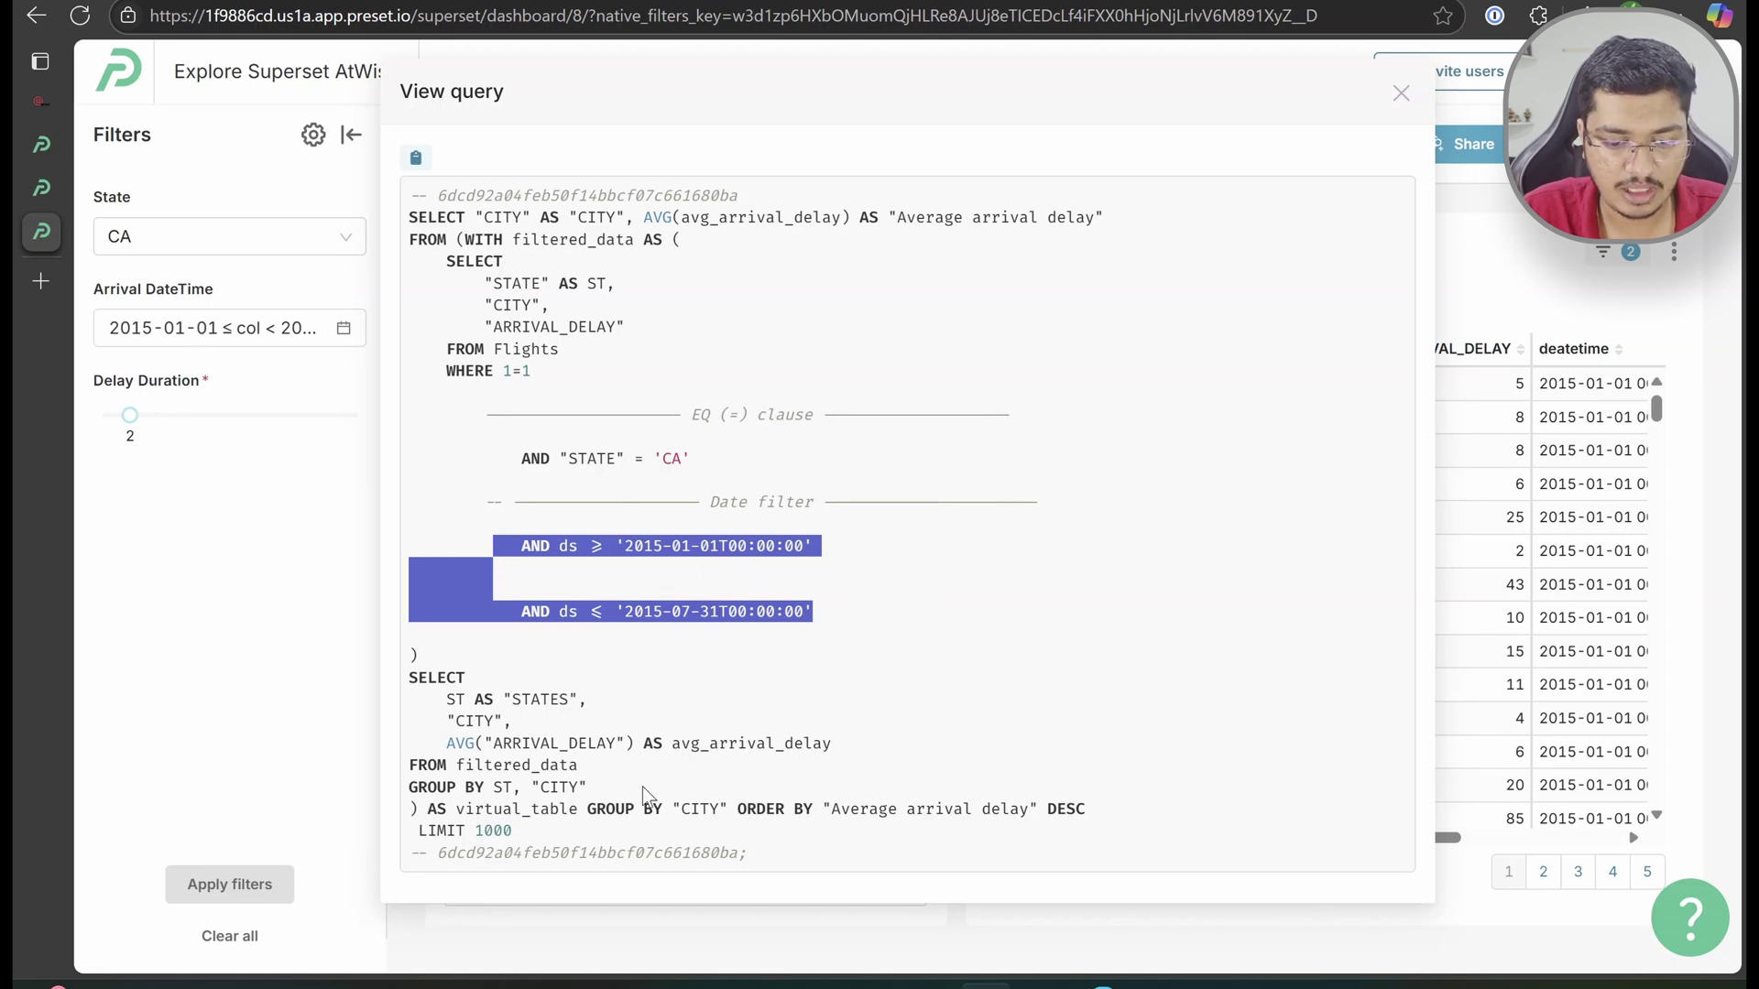
pyautogui.moveTo(415, 768); pyautogui.dragTo(602, 788)
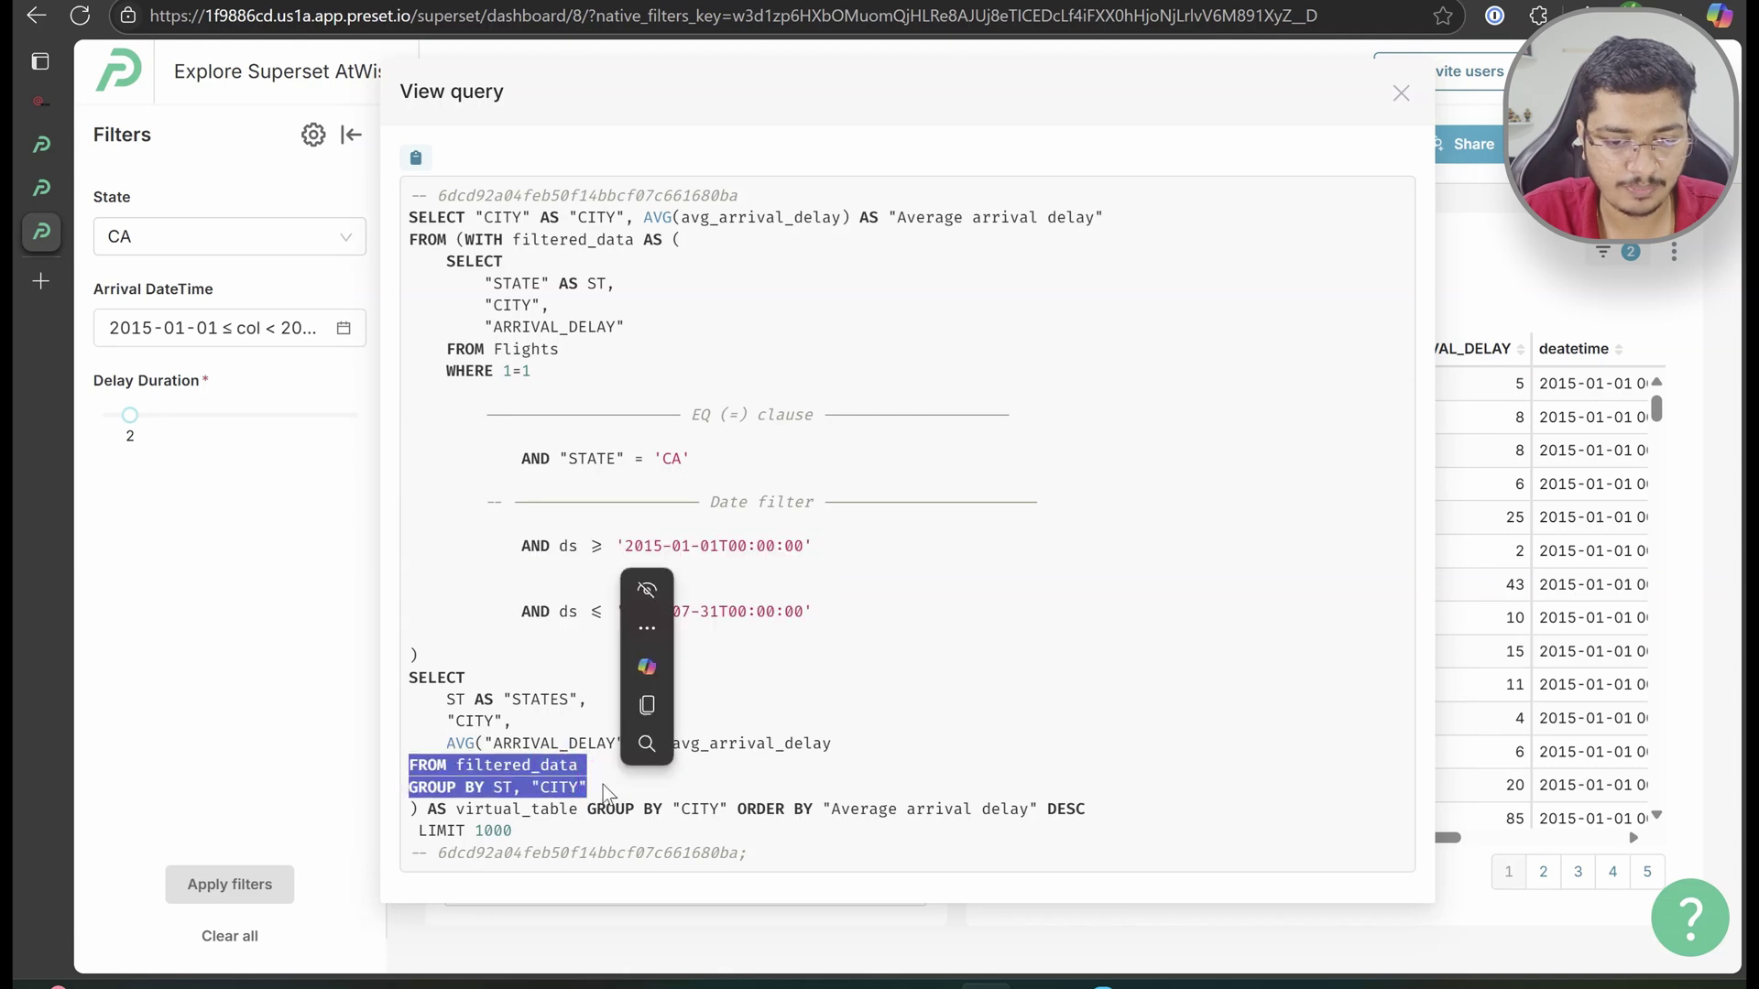
pyautogui.click(504, 500)
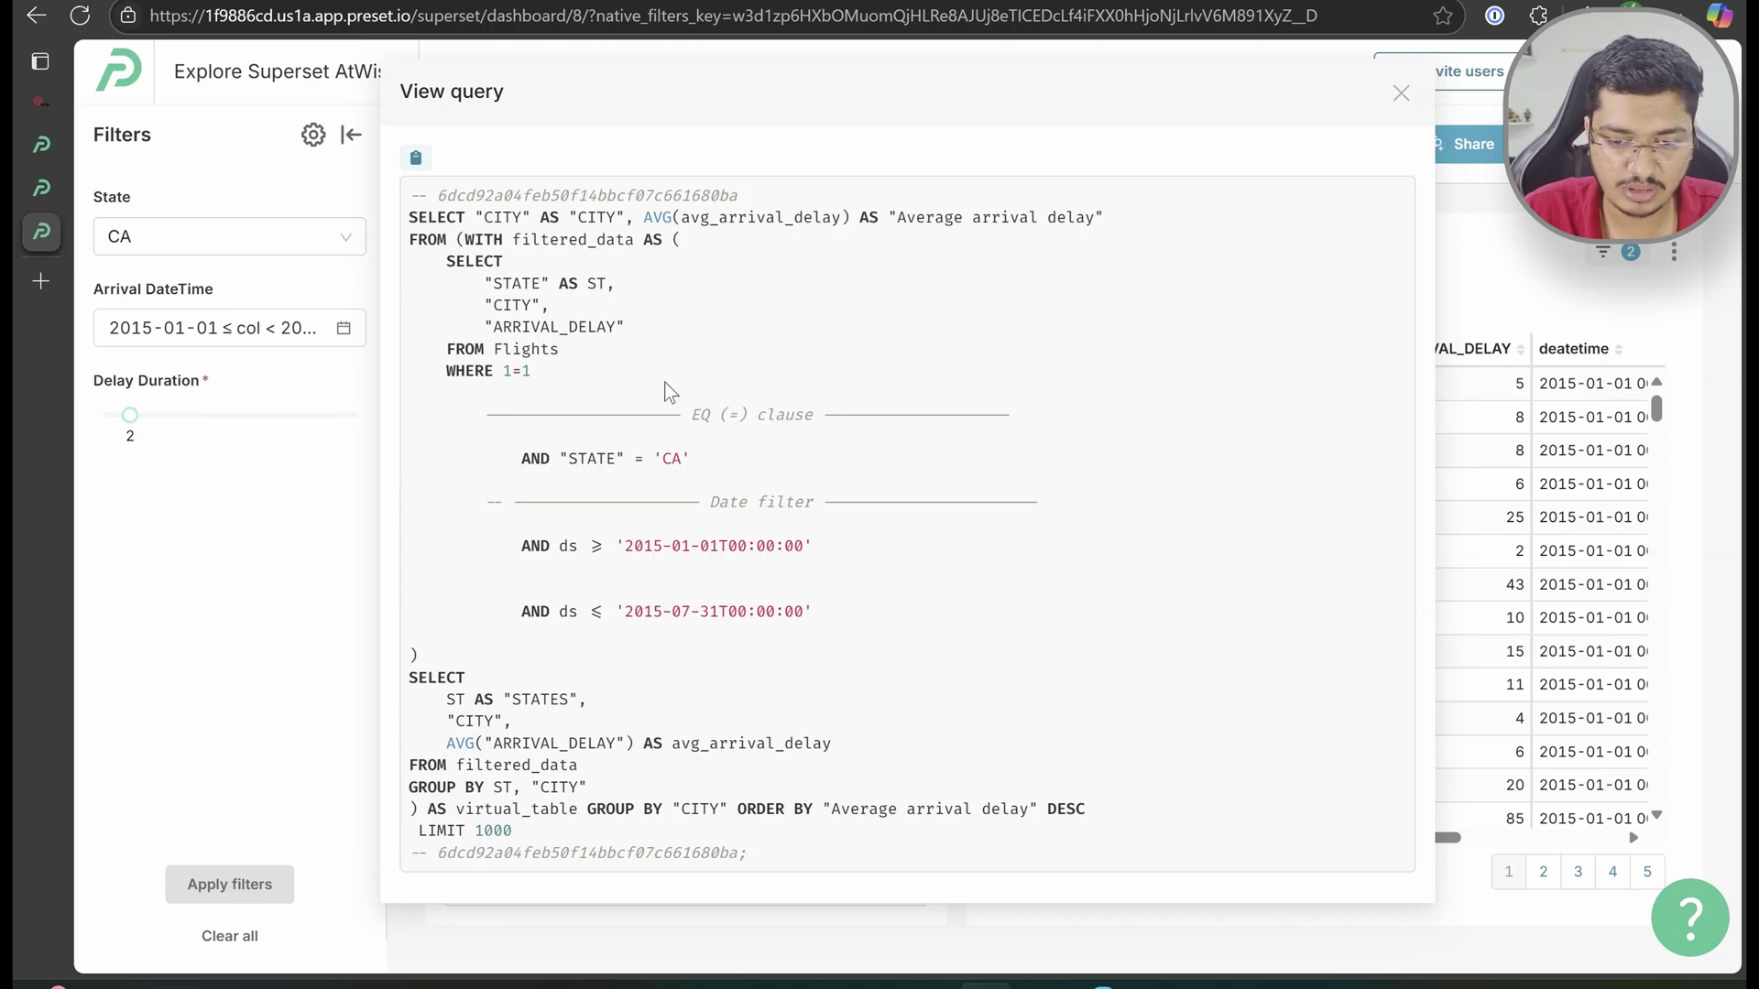
pyautogui.click(1402, 94)
# Read the SQL Templating docs' user-info macros down to the url_param example, then return to SQL Lab
pyautogui.click(40, 103)
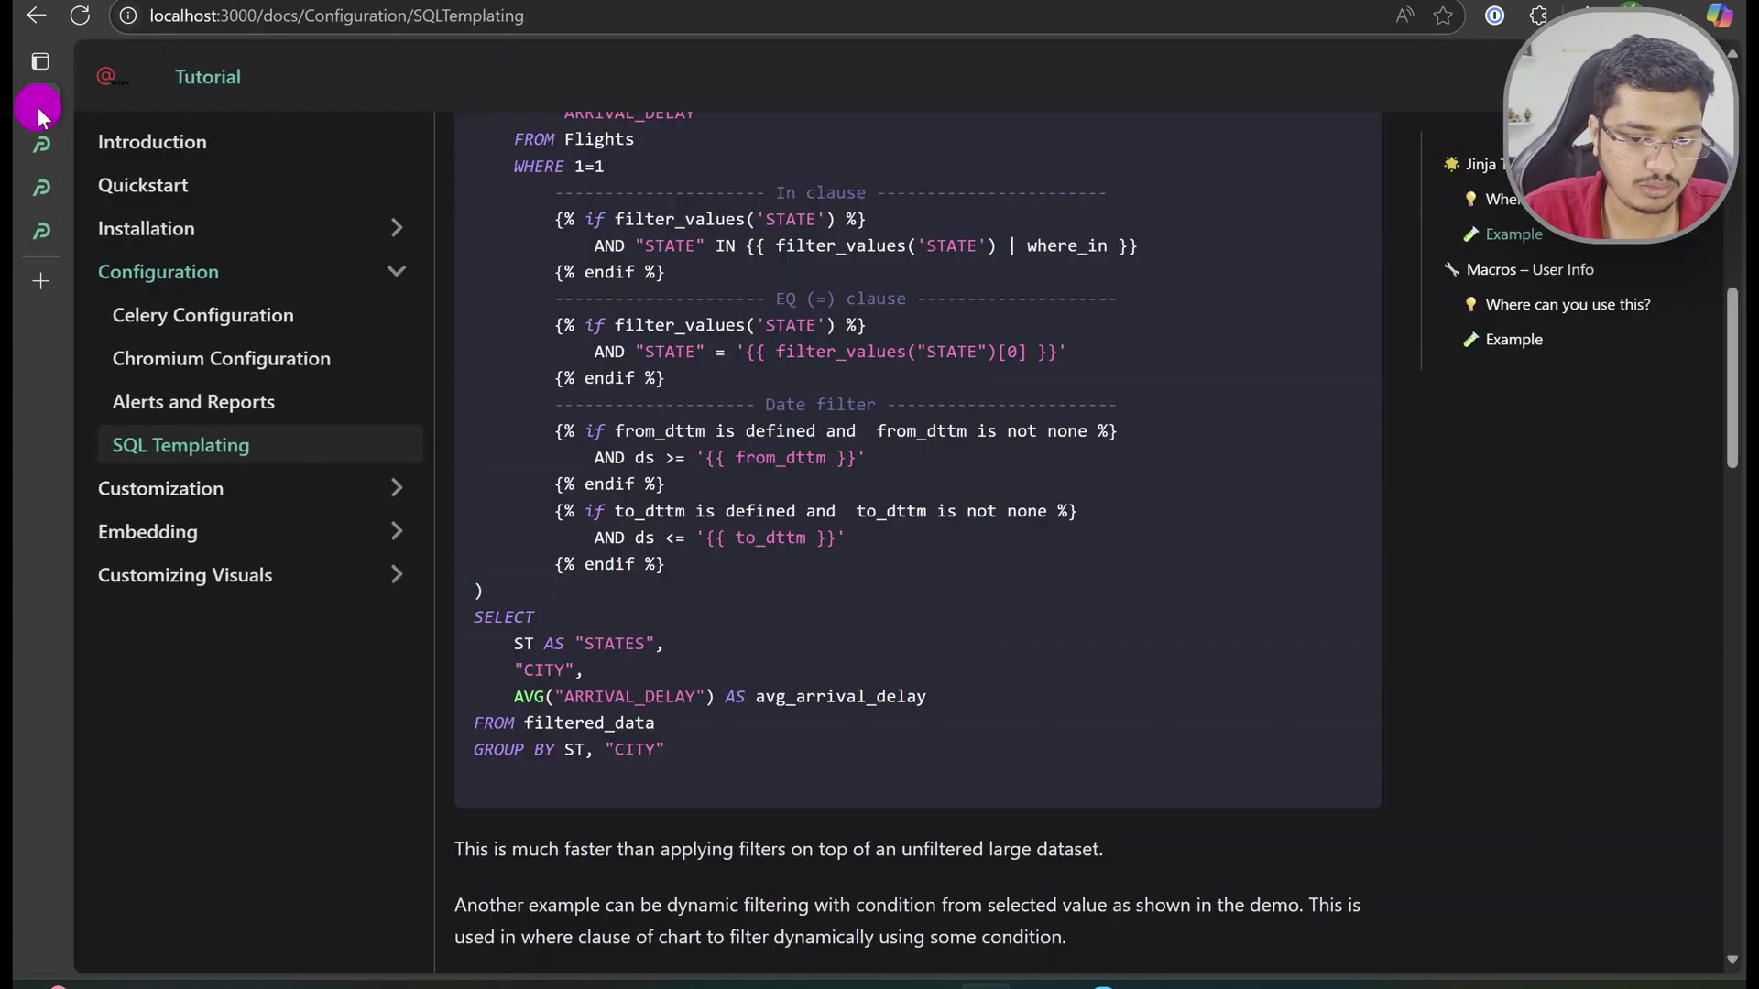
pyautogui.scroll(-7, 560, 403)
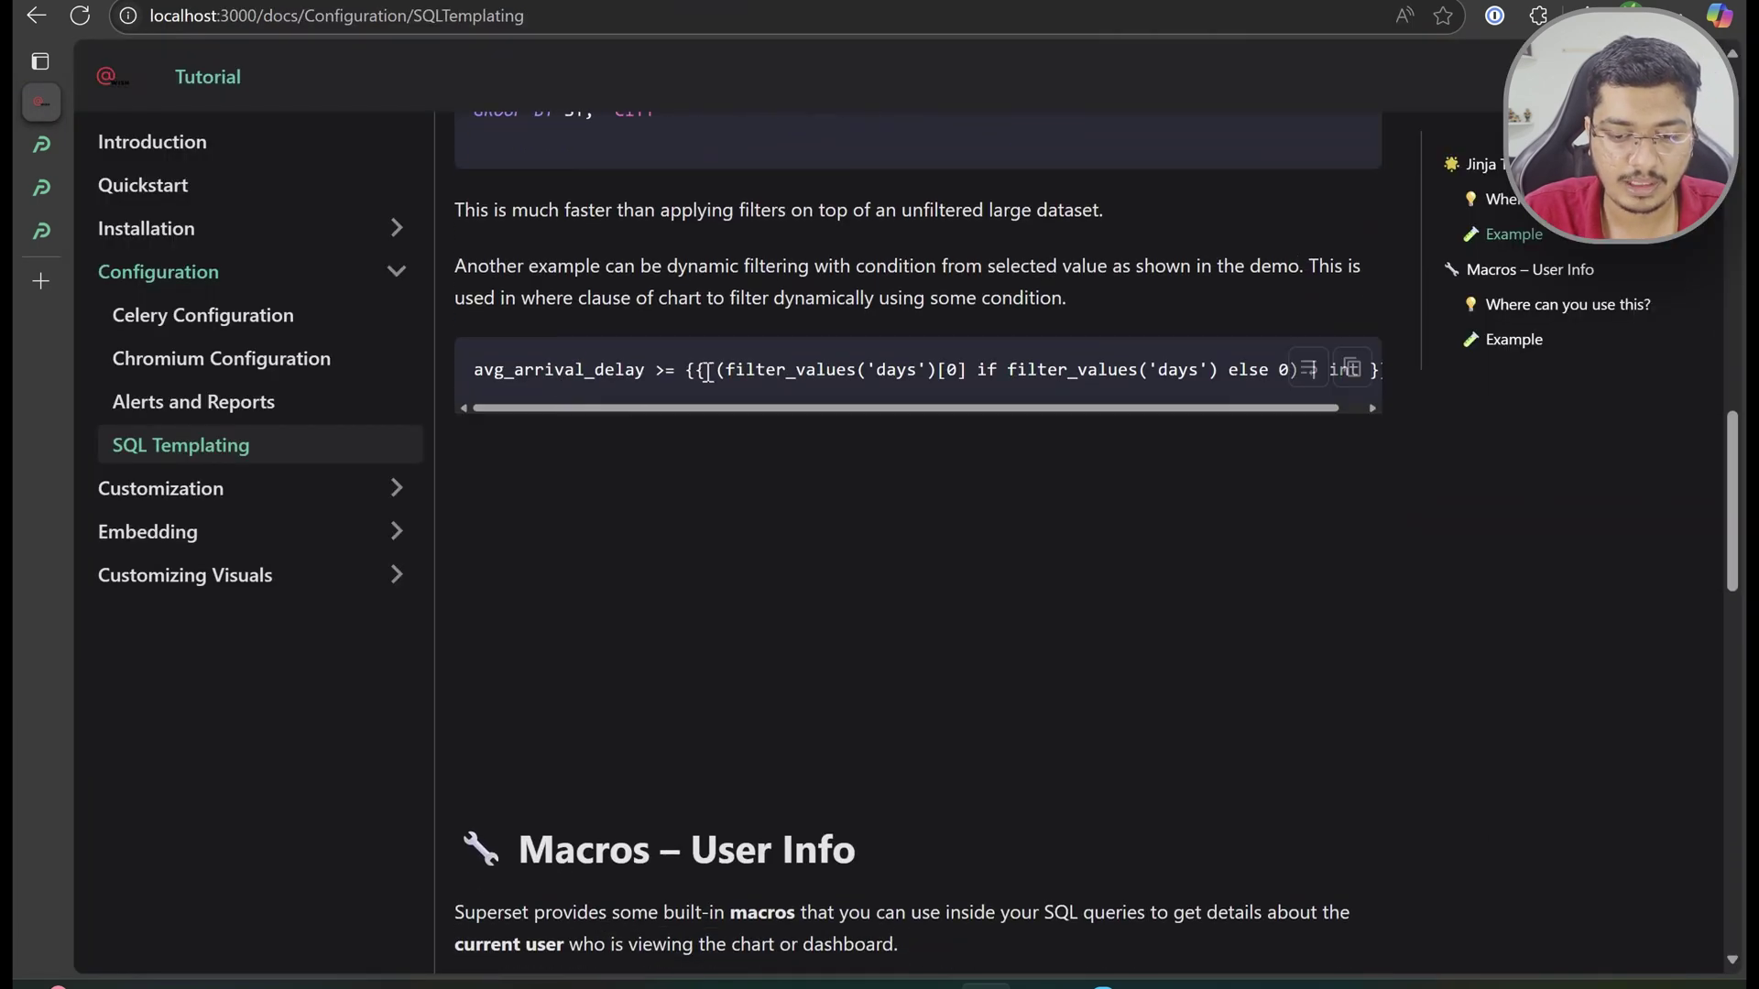
pyautogui.hscroll(2, 711, 369)
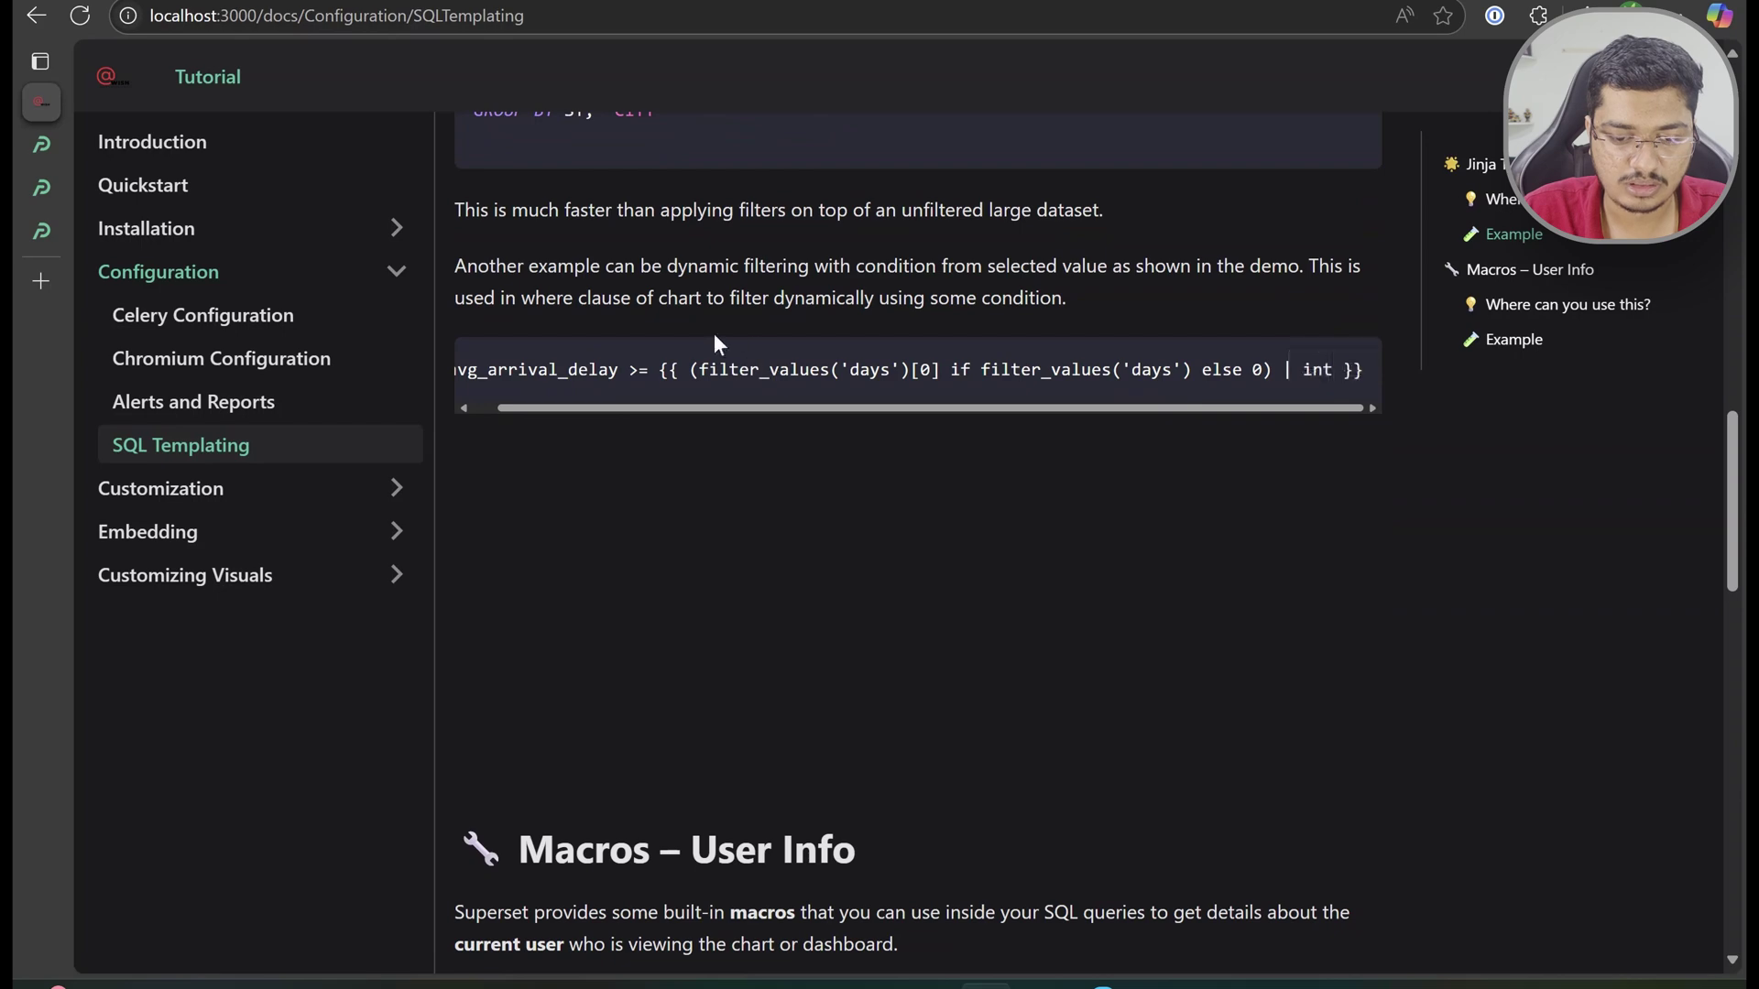
pyautogui.hscroll(-2, 634, 366)
pyautogui.scroll(-3, 628, 369)
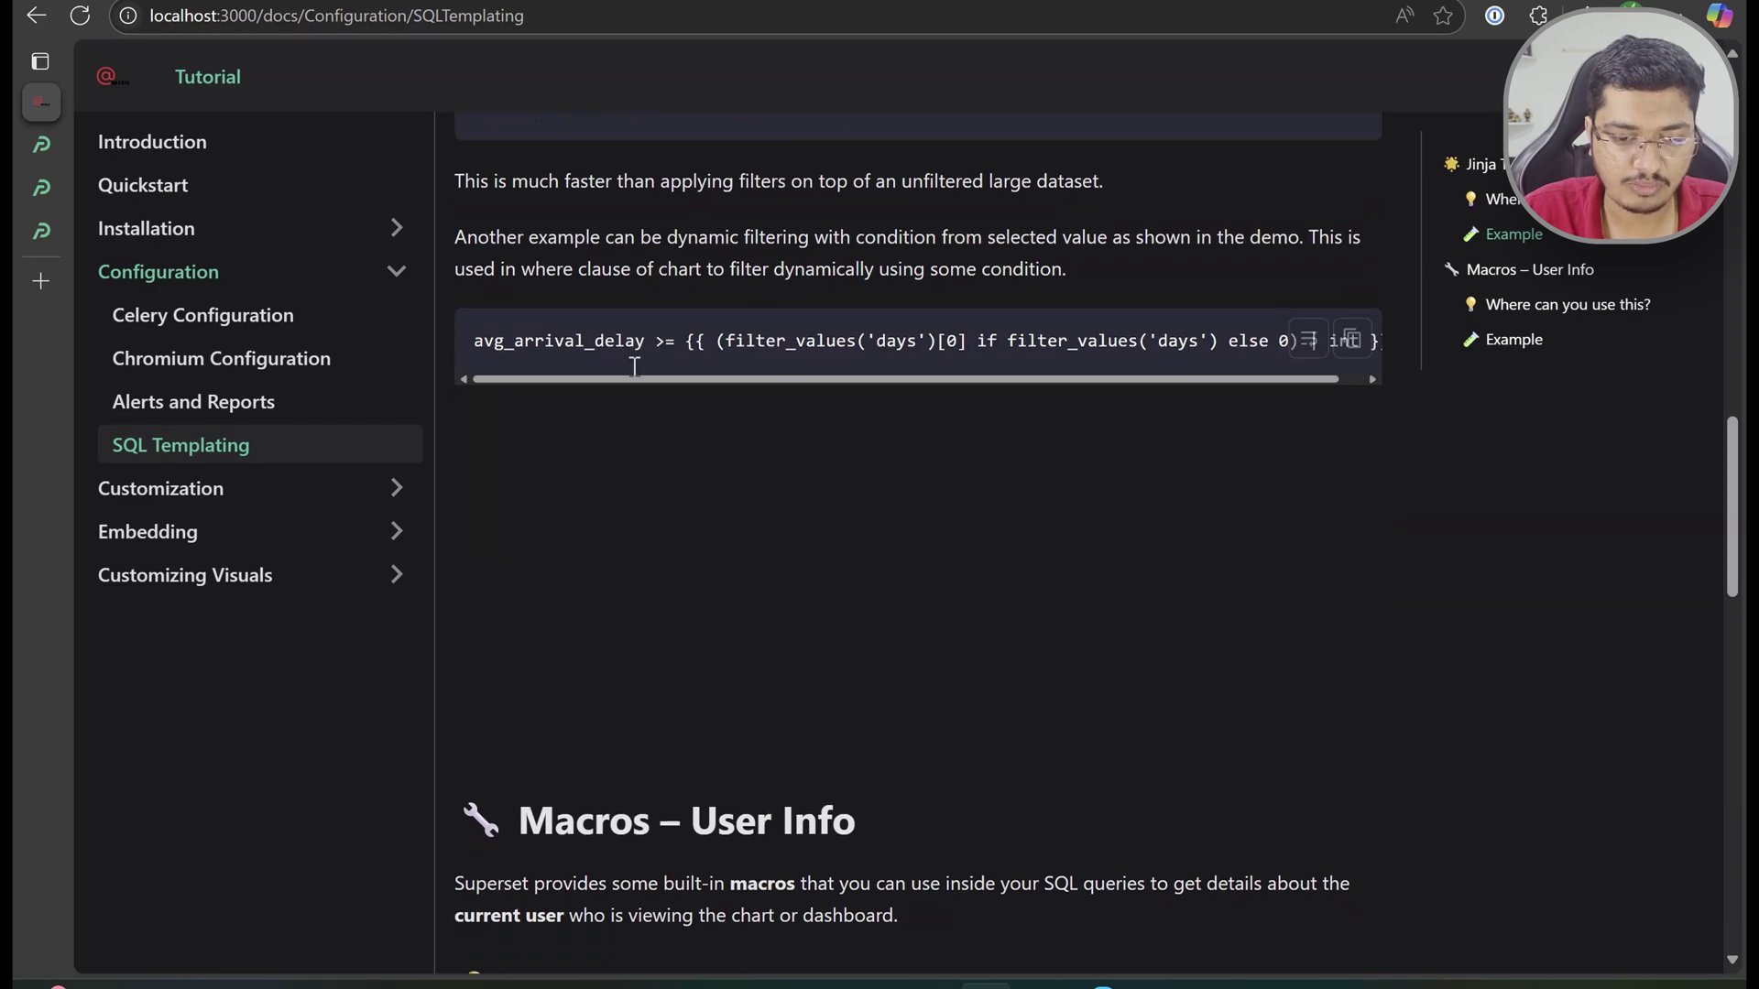
pyautogui.scroll(-8, 722, 378)
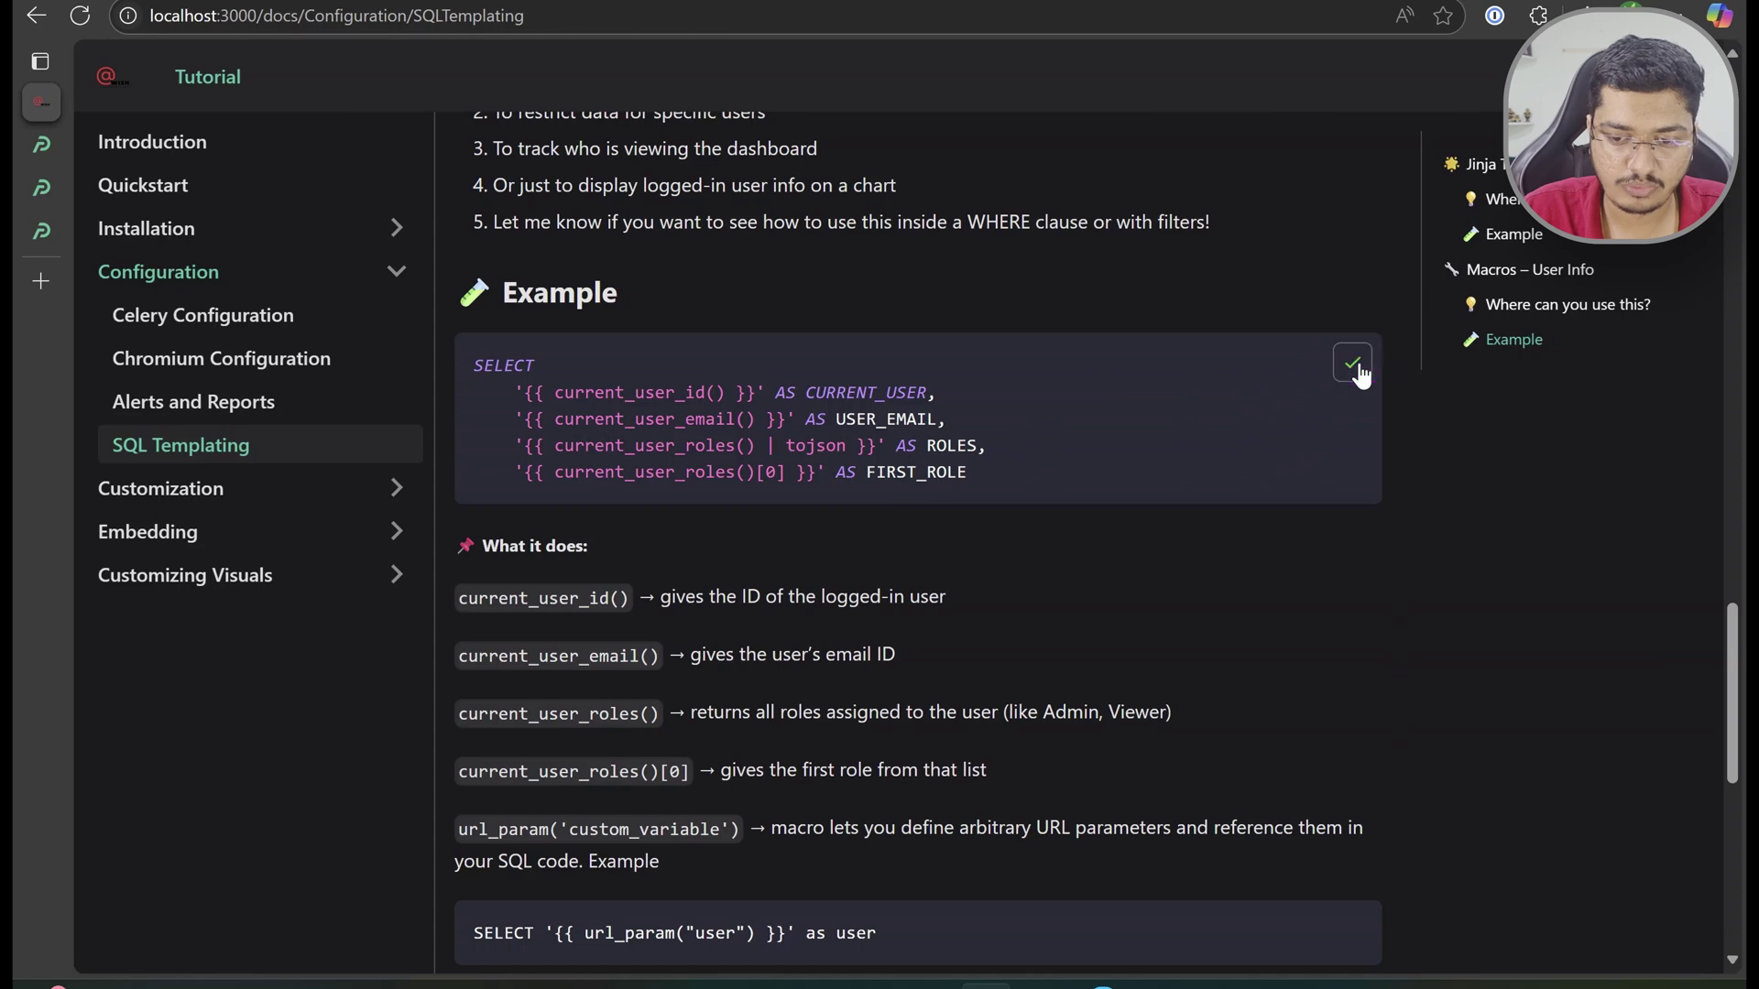
pyautogui.scroll(1, 699, 513)
pyautogui.scroll(5, 700, 513)
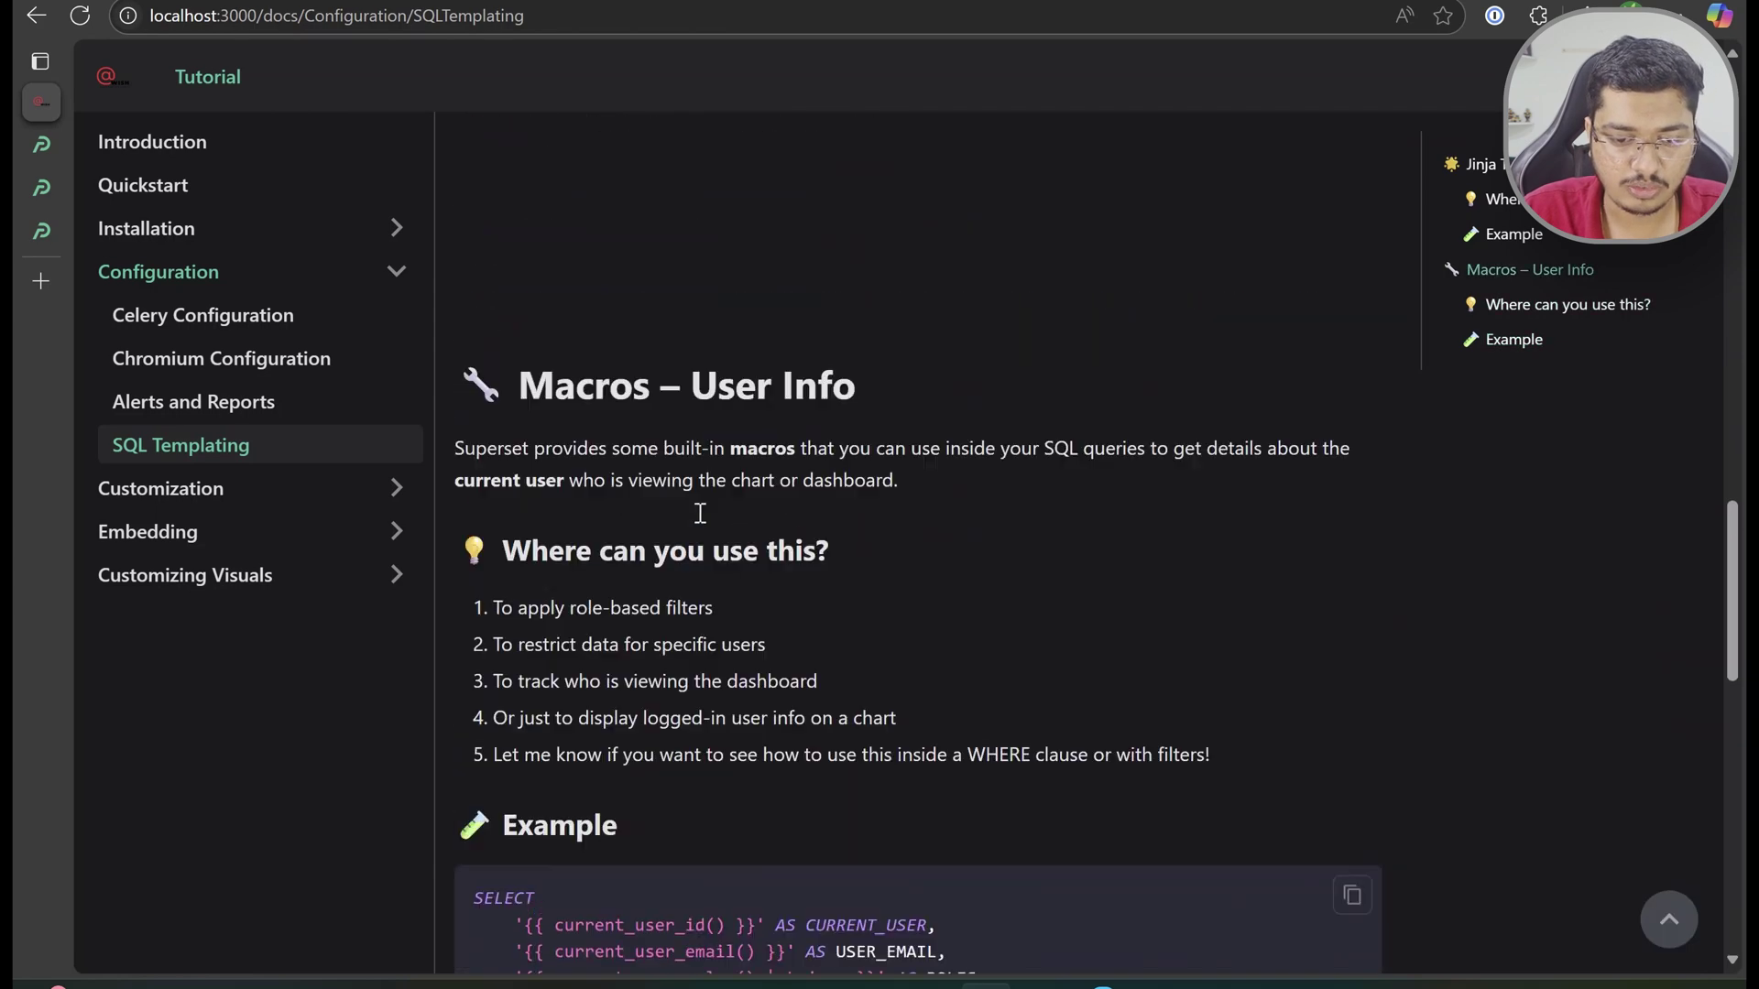
pyautogui.scroll(-4, 699, 510)
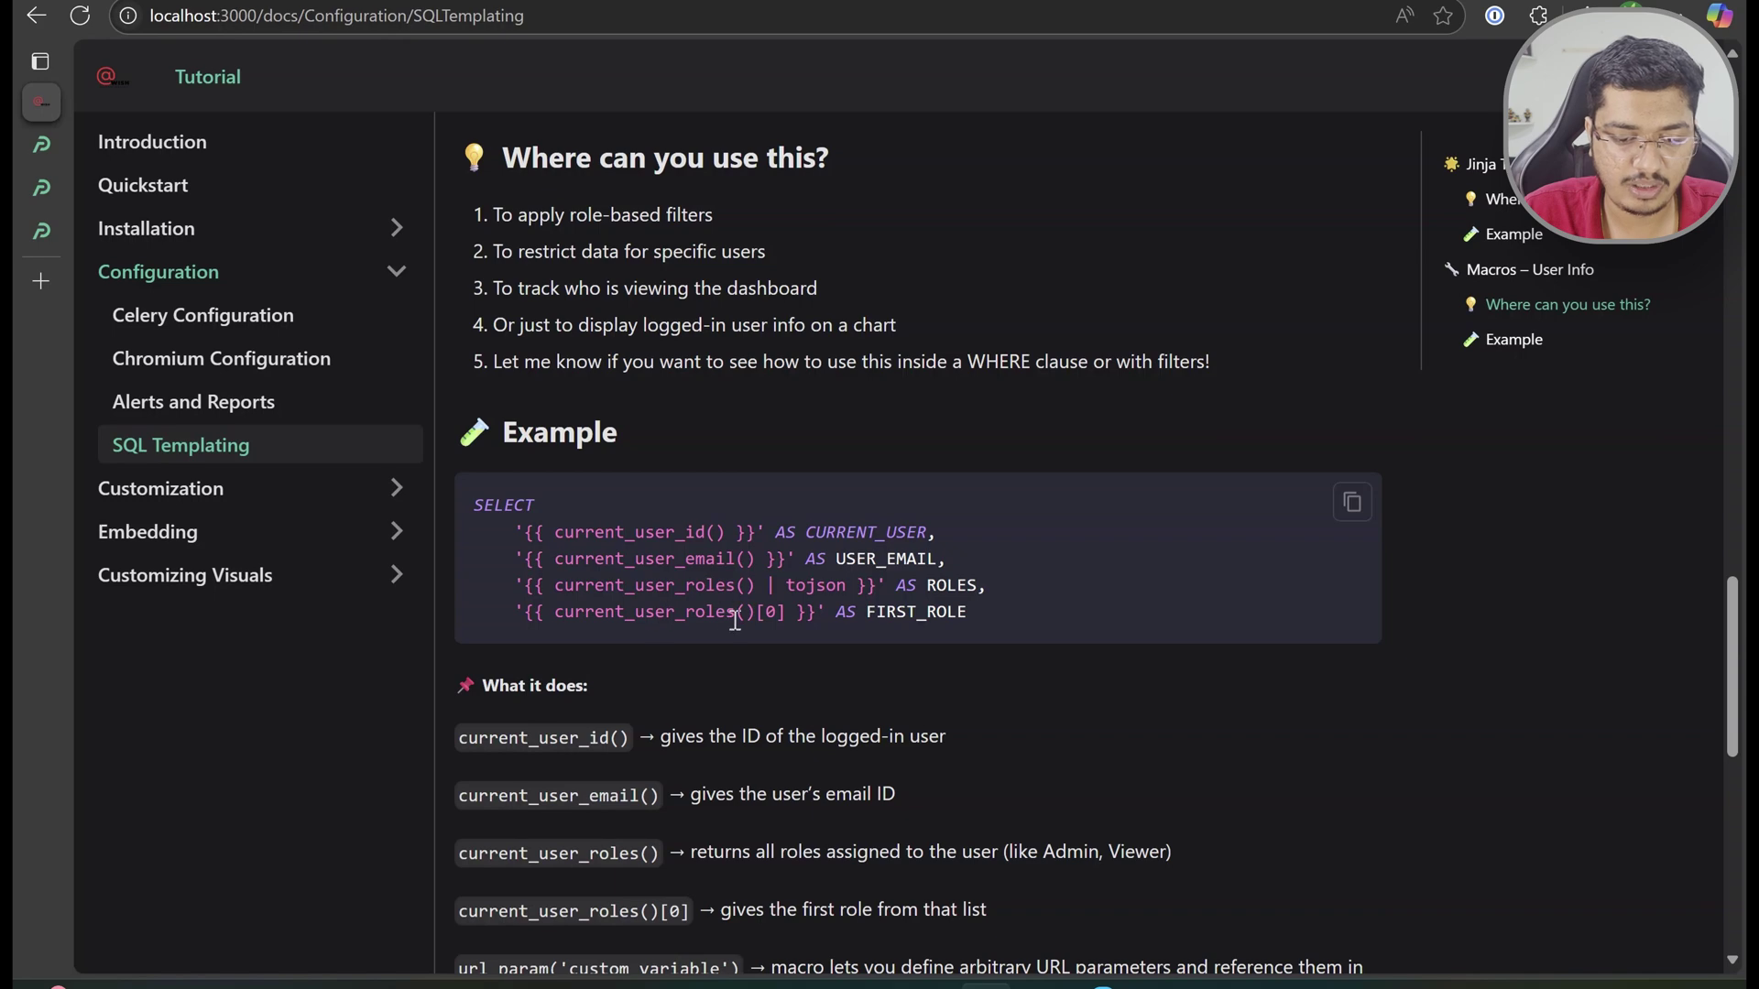
pyautogui.scroll(-4, 735, 620)
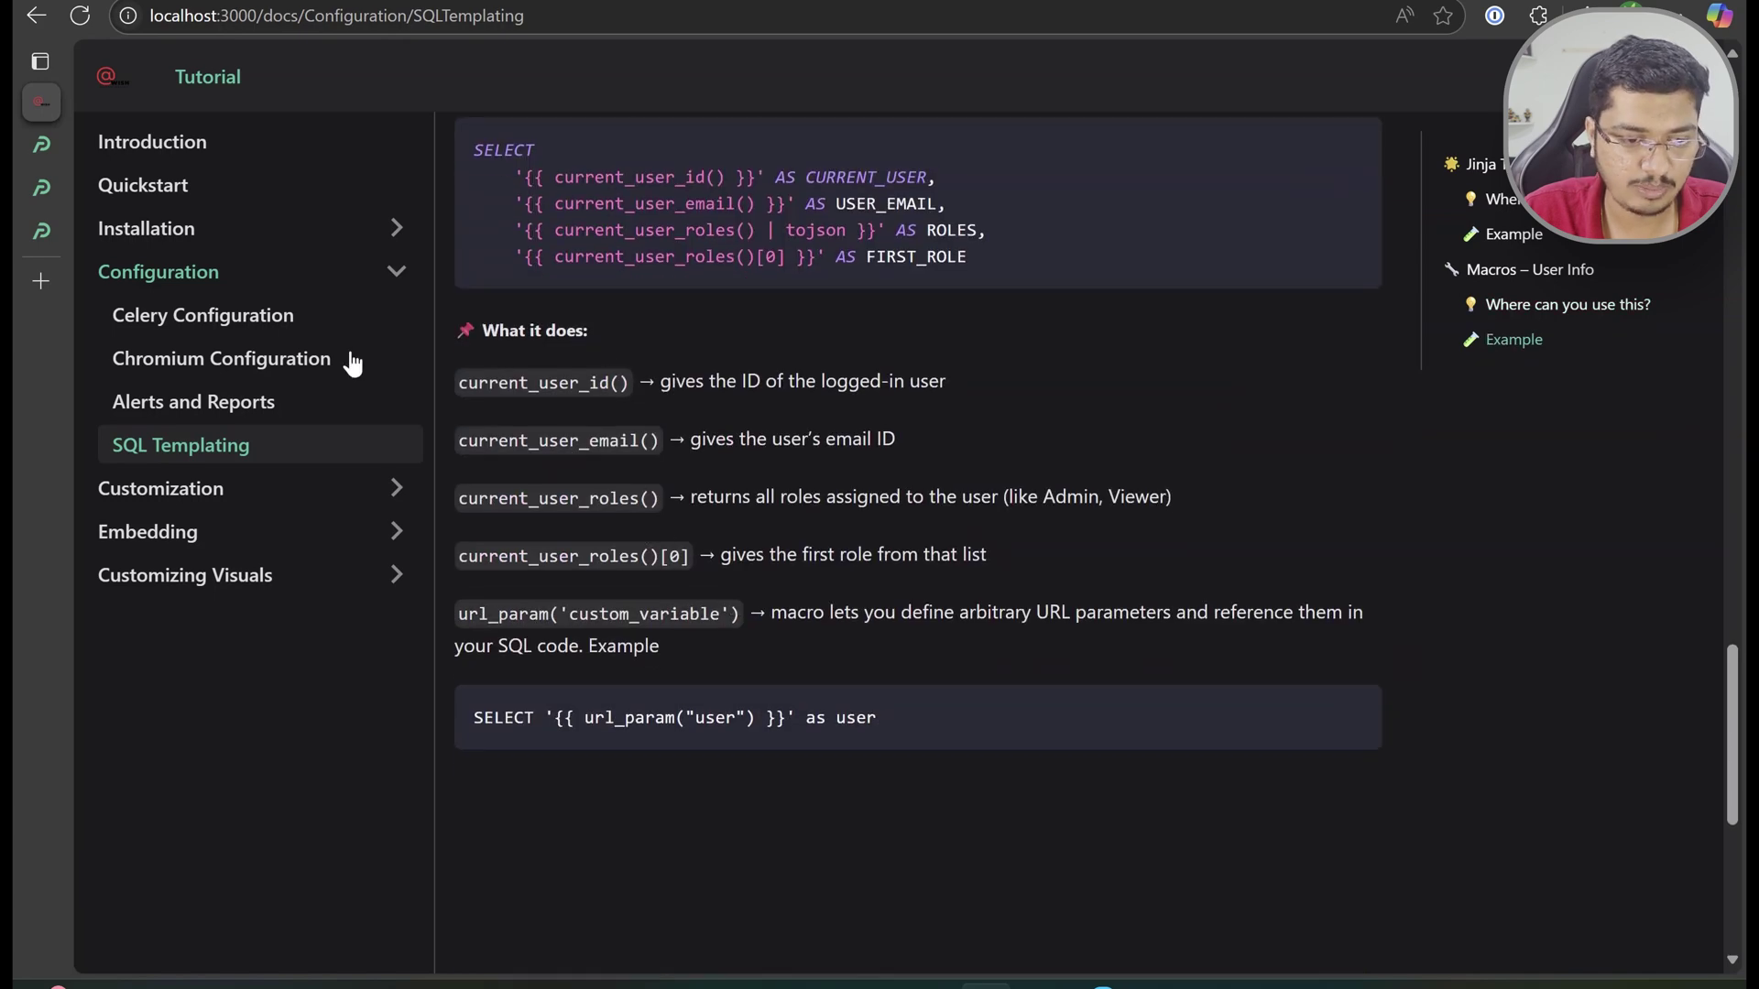
pyautogui.click(54, 143)
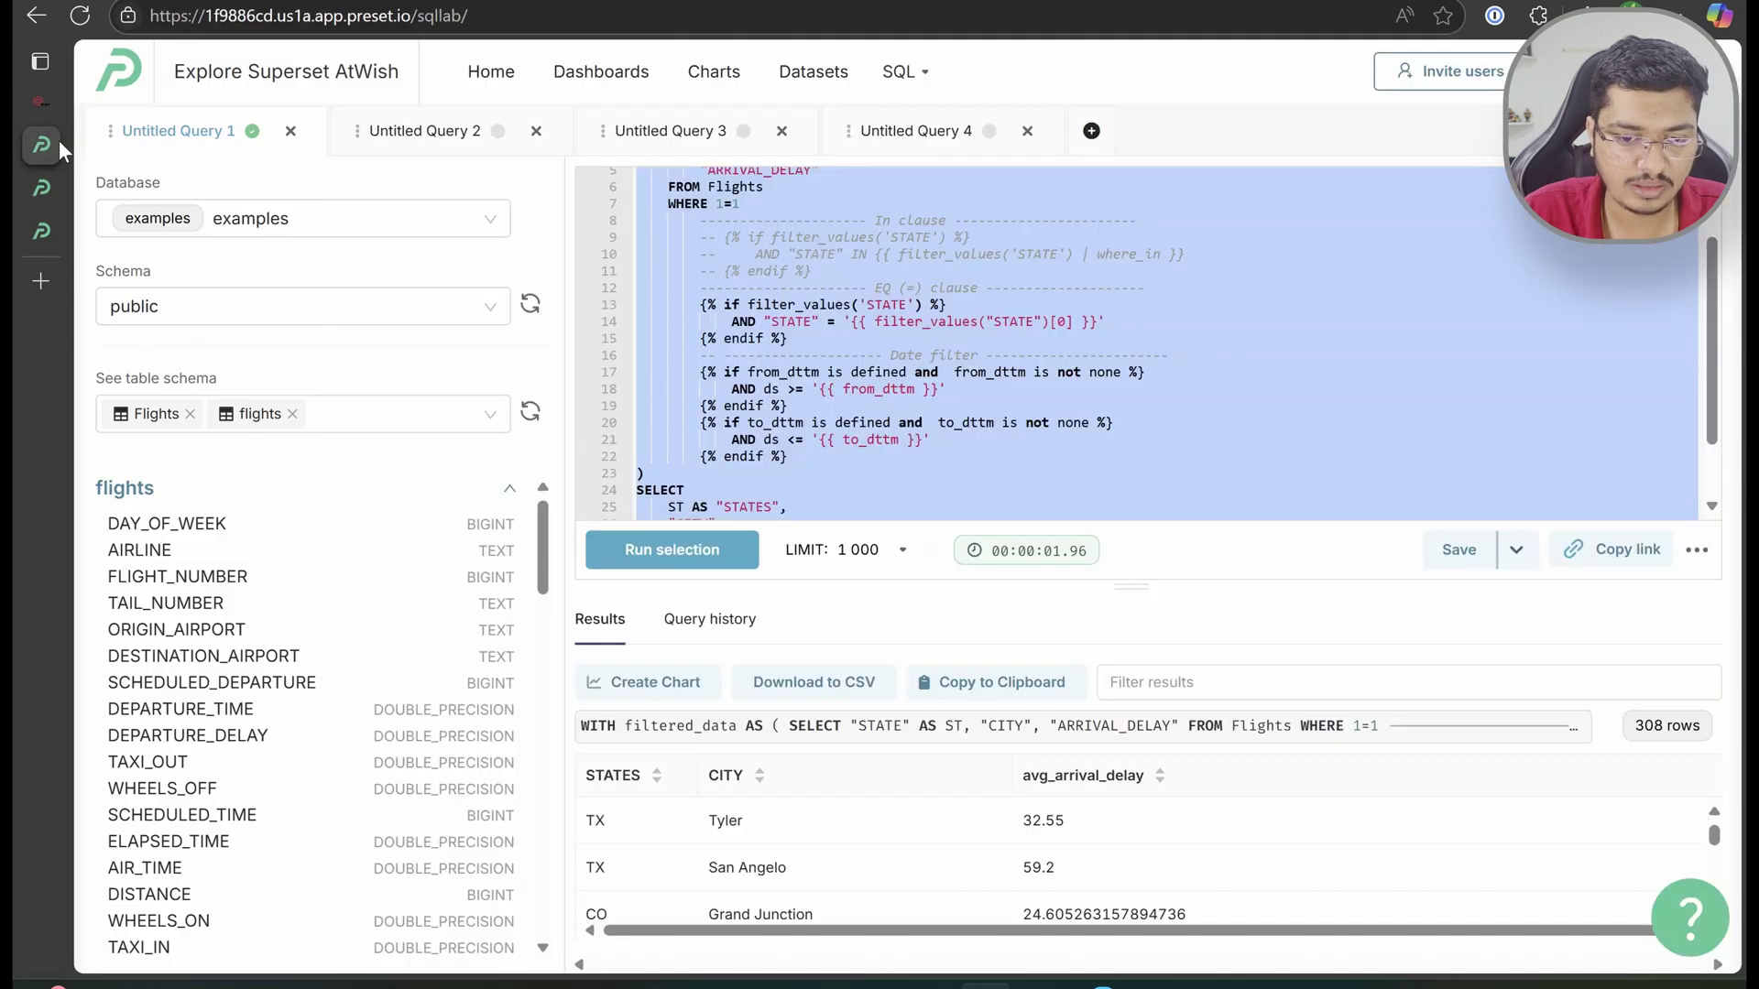
# Replace Untitled Query 2 with the pasted current-user macros query and run it
pyautogui.click(639, 128)
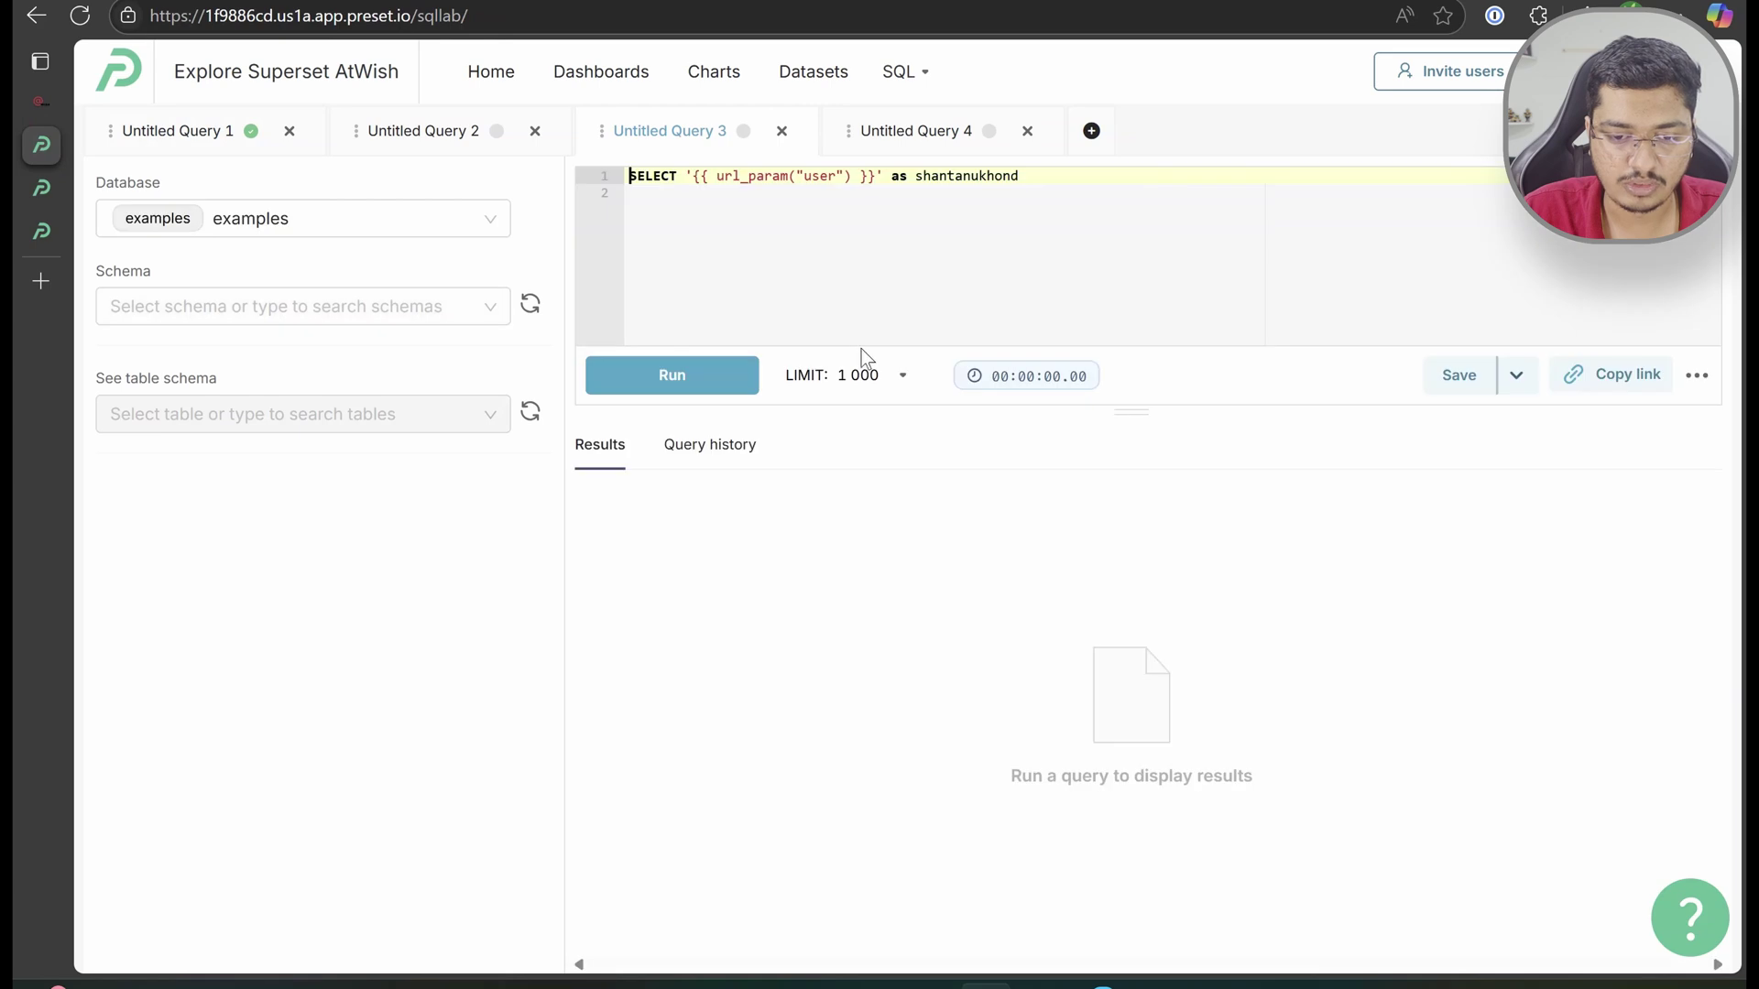
pyautogui.hotkey('ctrl', 'a')
pyautogui.click(437, 126)
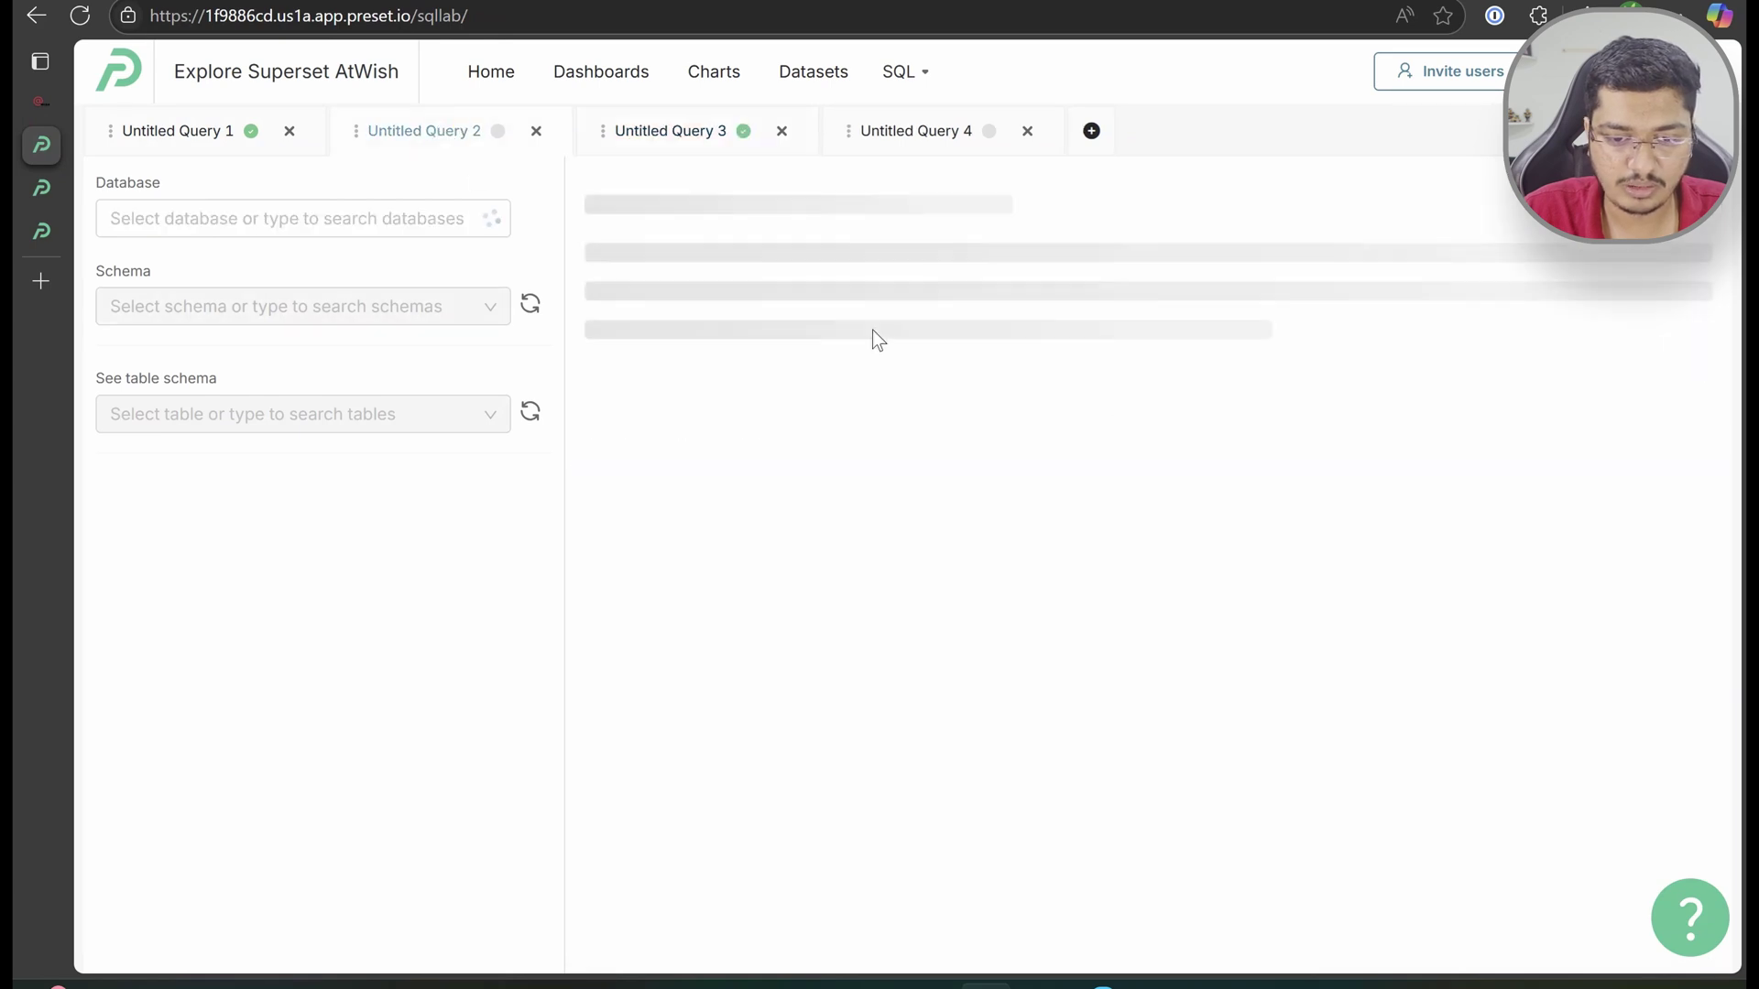
pyautogui.hotkey('ctrl', 'a')
pyautogui.write("SELECT     '{{ current_user_id() }}' AS CURRENT_USER,     '{{ current_user_email() }}' AS USER_EMAIL,     '{{ current_user_roles() | tojson }}' AS ROLES,     '{{ current_user_roles()[0] }}' AS FIRST_ROLE")
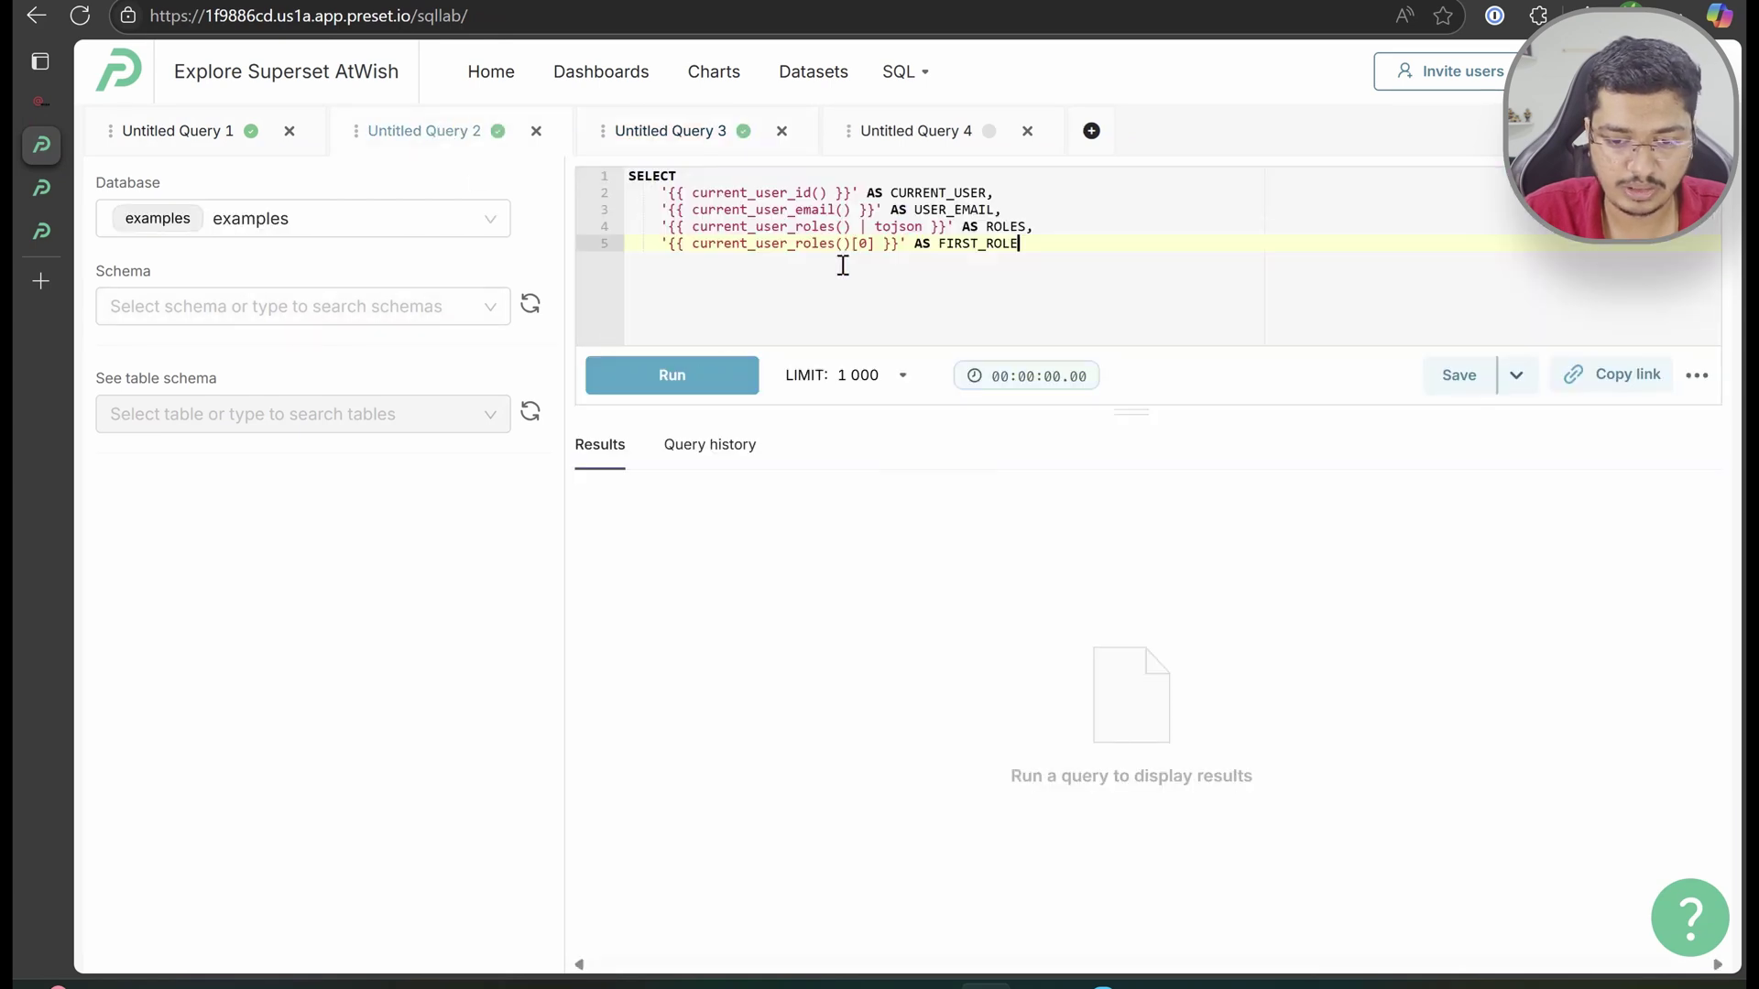
pyautogui.click(746, 380)
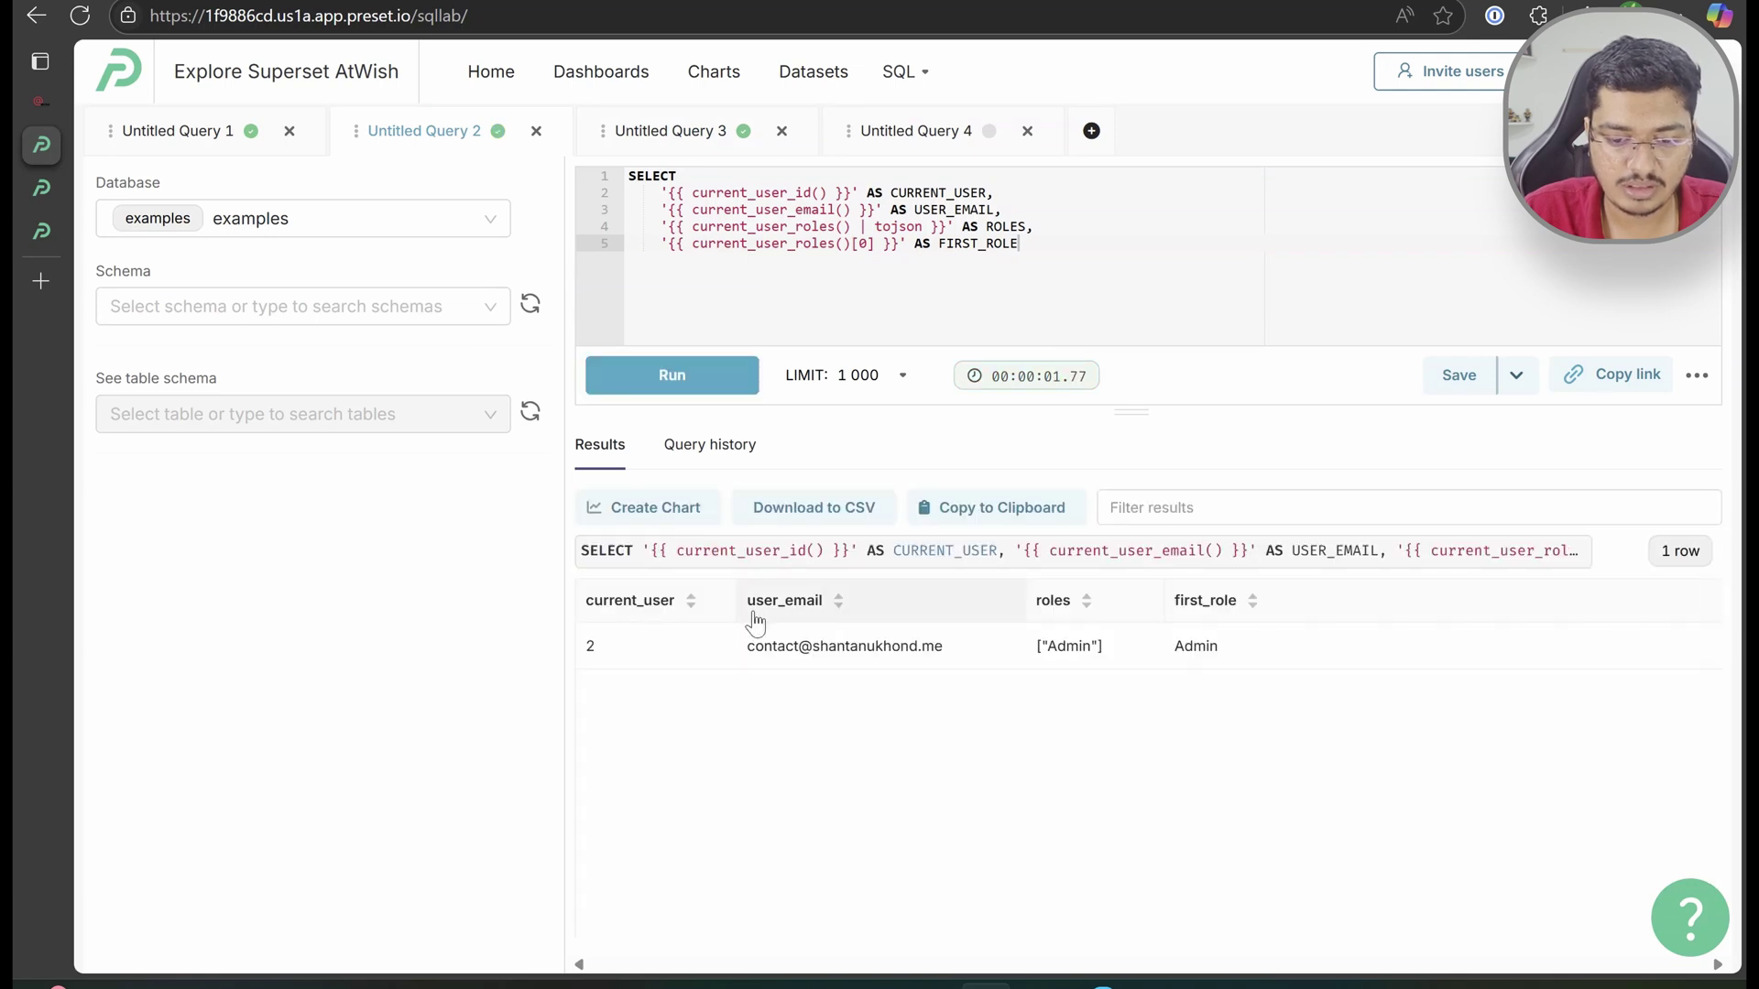
# Inspect the returned user id 2, email and ["Admin"] roles, plus the tojson filter
pyautogui.moveTo(608, 640); pyautogui.dragTo(569, 629)
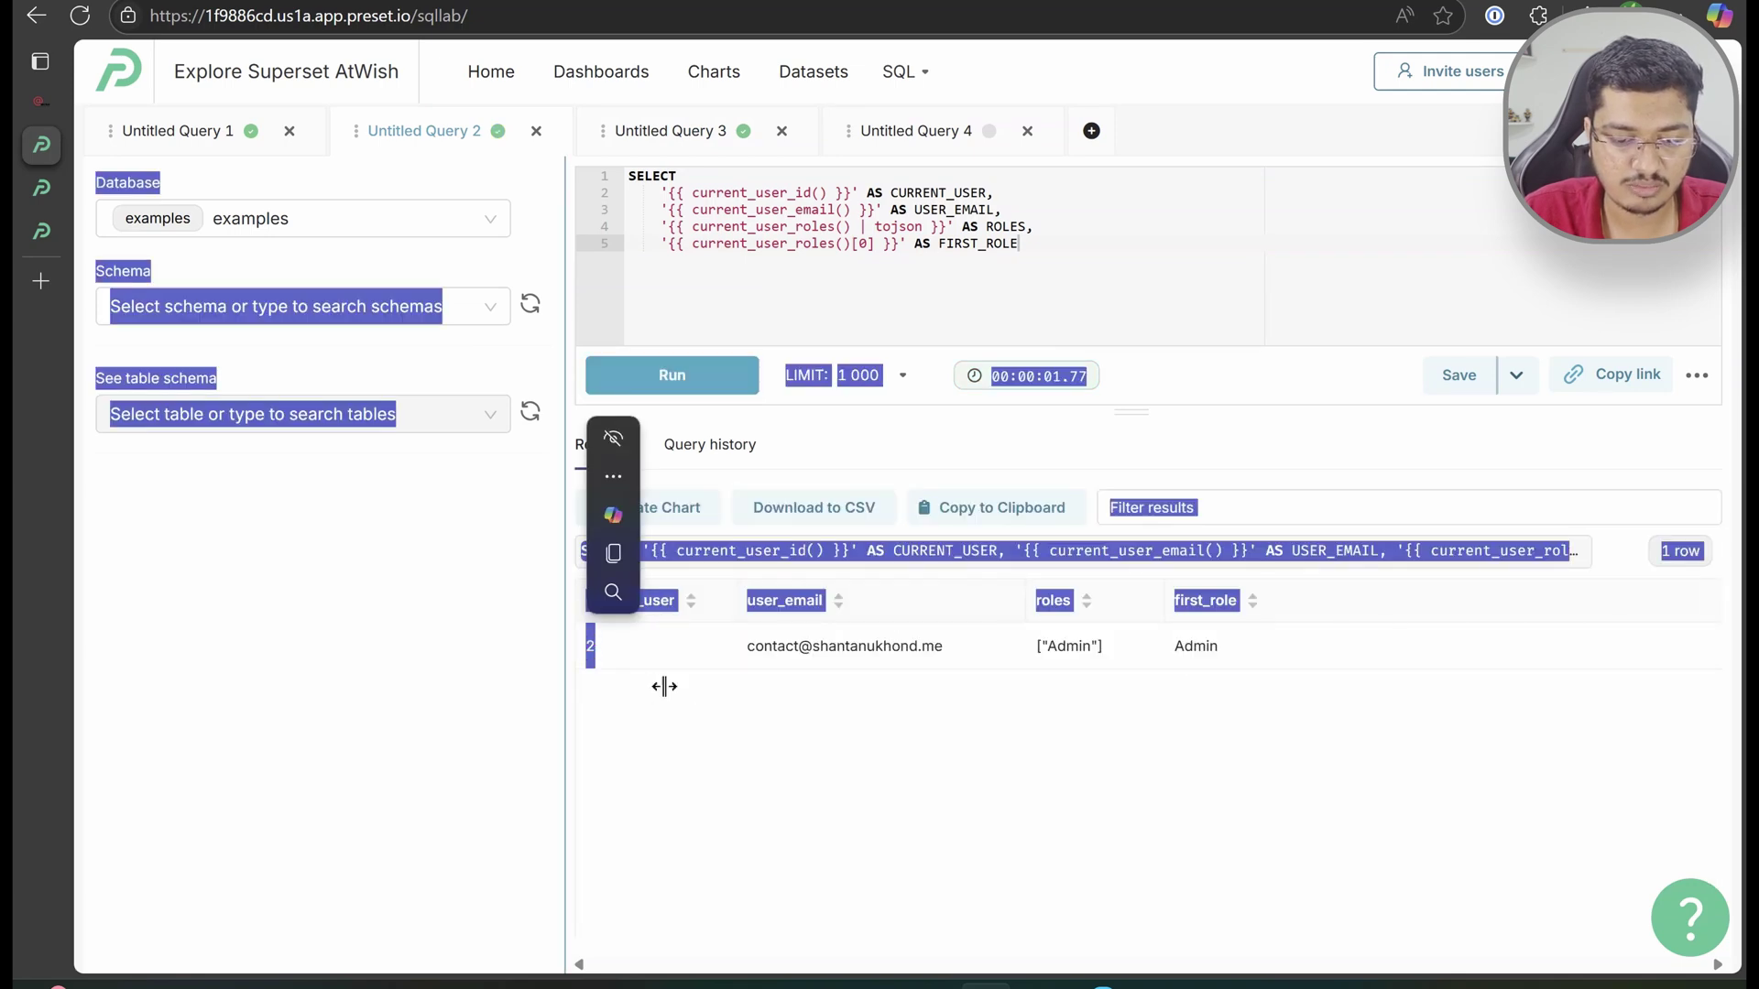
pyautogui.click(655, 686)
pyautogui.click(596, 641)
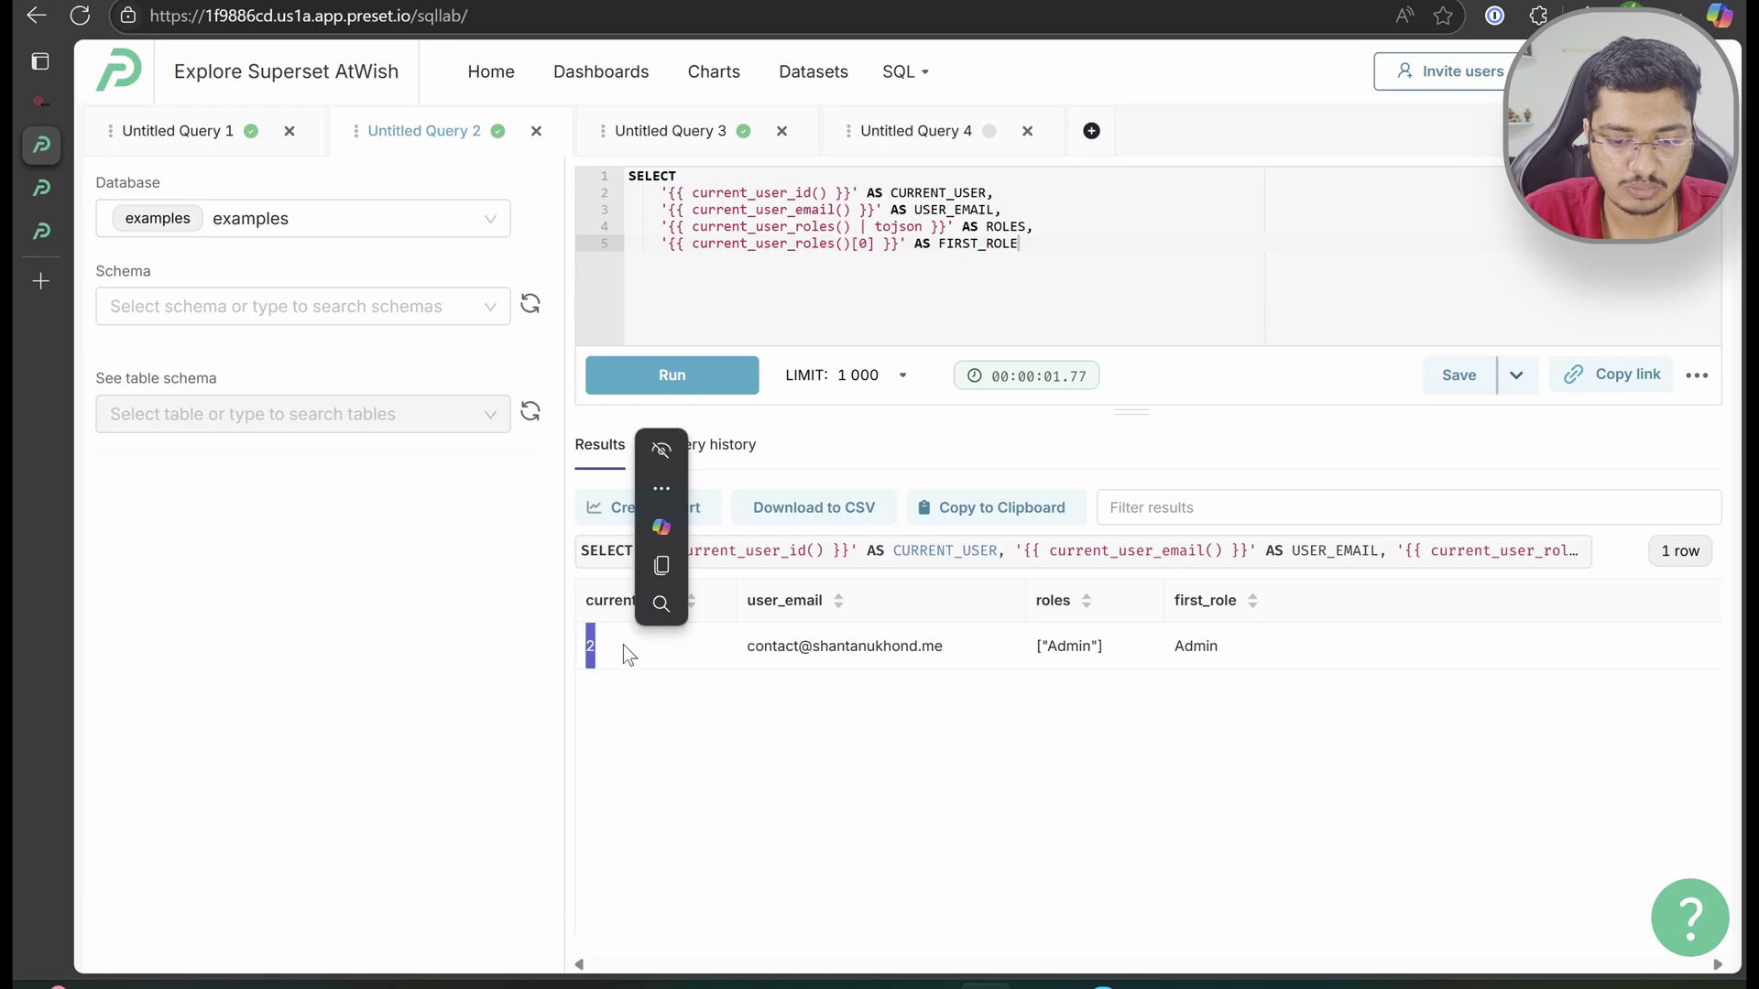
pyautogui.click(785, 656)
pyautogui.click(739, 643)
pyautogui.moveTo(740, 647); pyautogui.dragTo(931, 651)
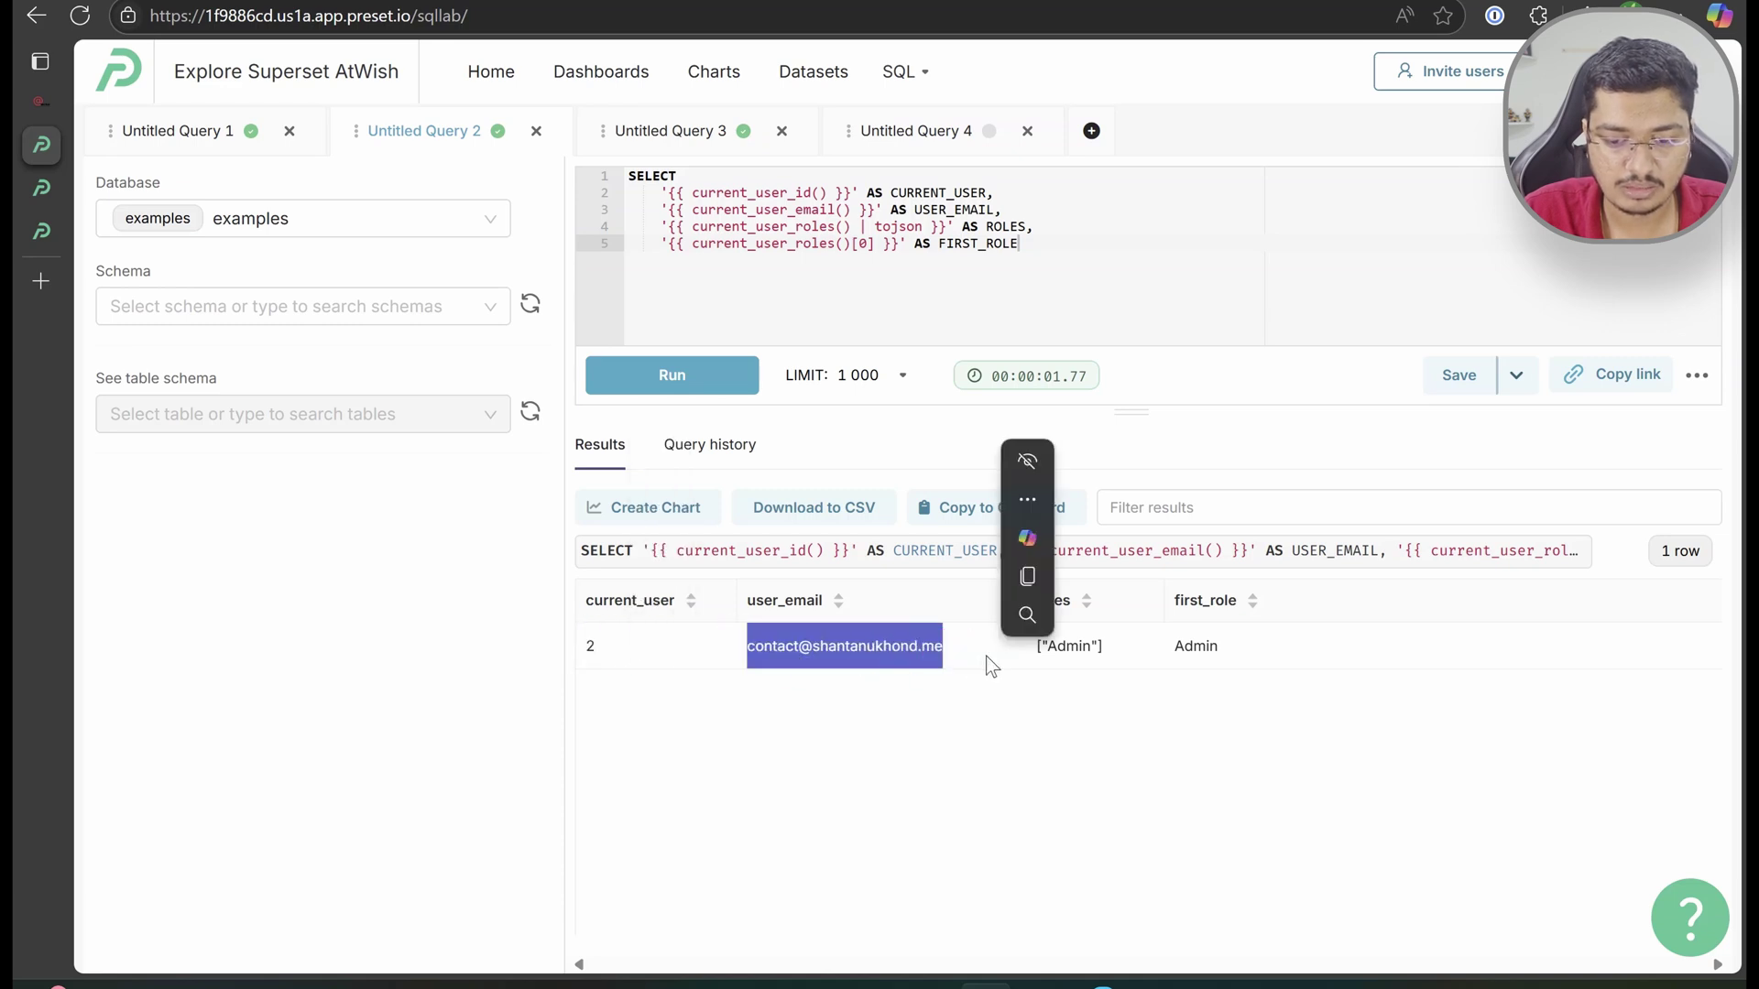
pyautogui.click(1080, 750)
pyautogui.moveTo(1120, 657); pyautogui.dragTo(1029, 649)
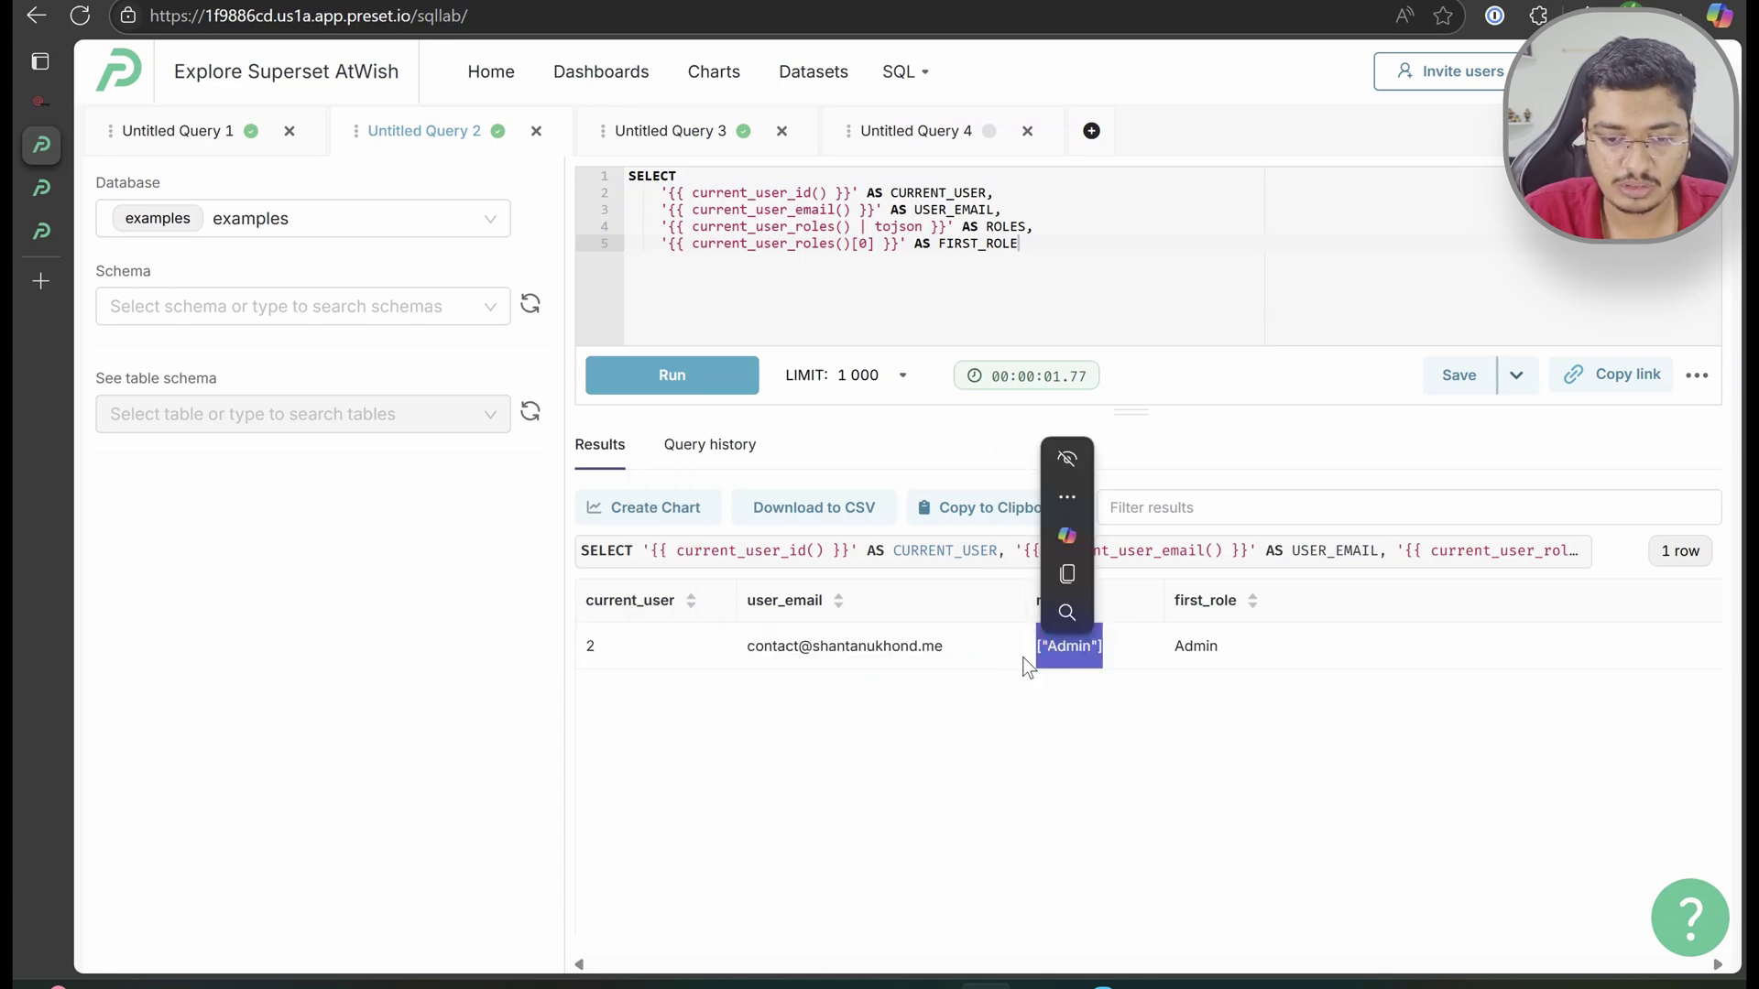
pyautogui.click(1051, 739)
pyautogui.doubleClick(898, 225)
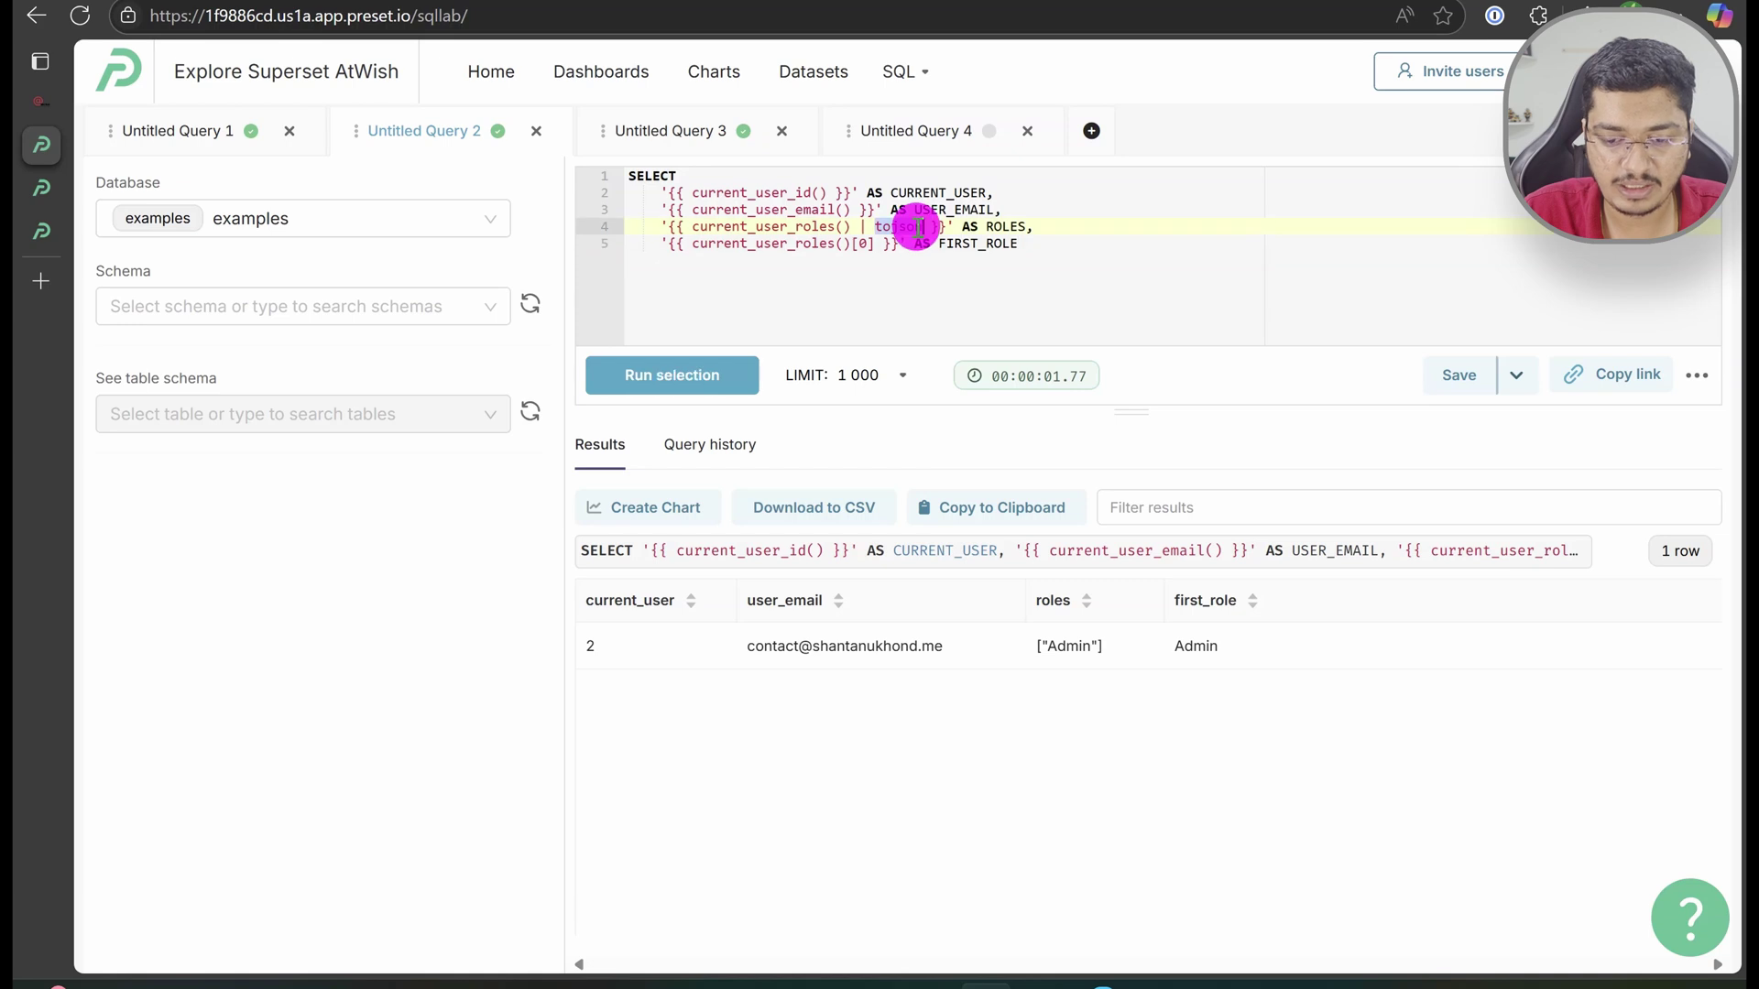
pyautogui.moveTo(1030, 649); pyautogui.dragTo(1120, 657)
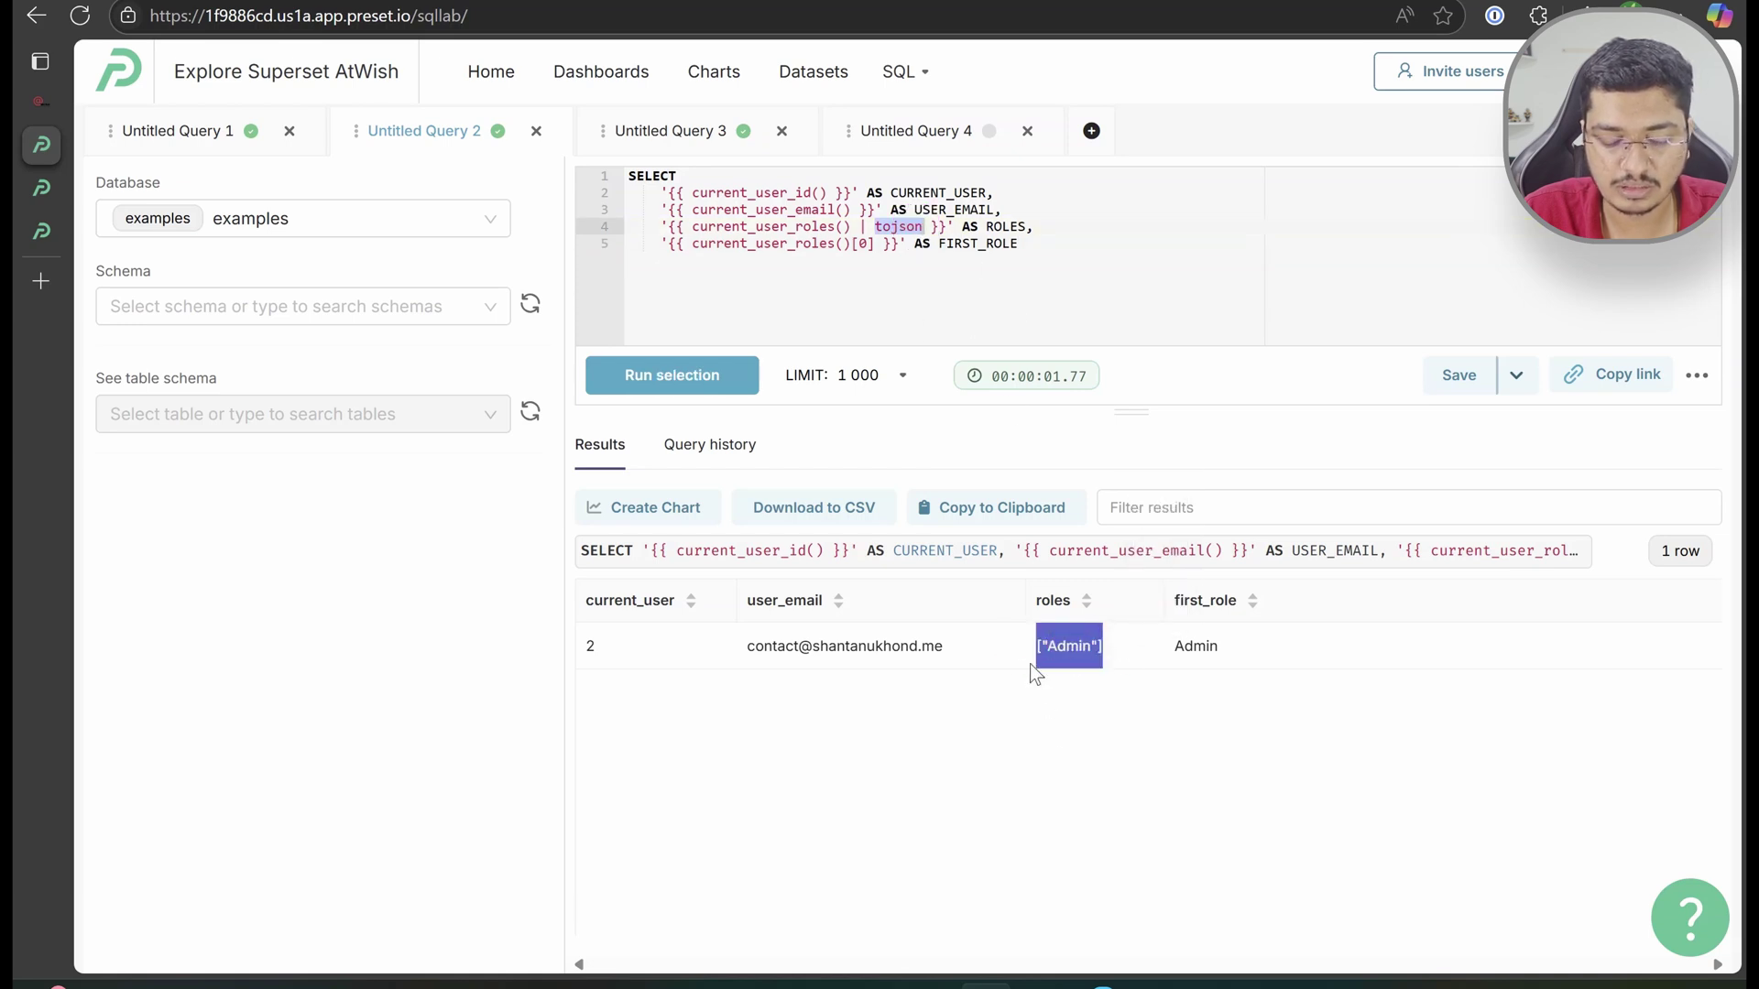
pyautogui.click(1062, 246)
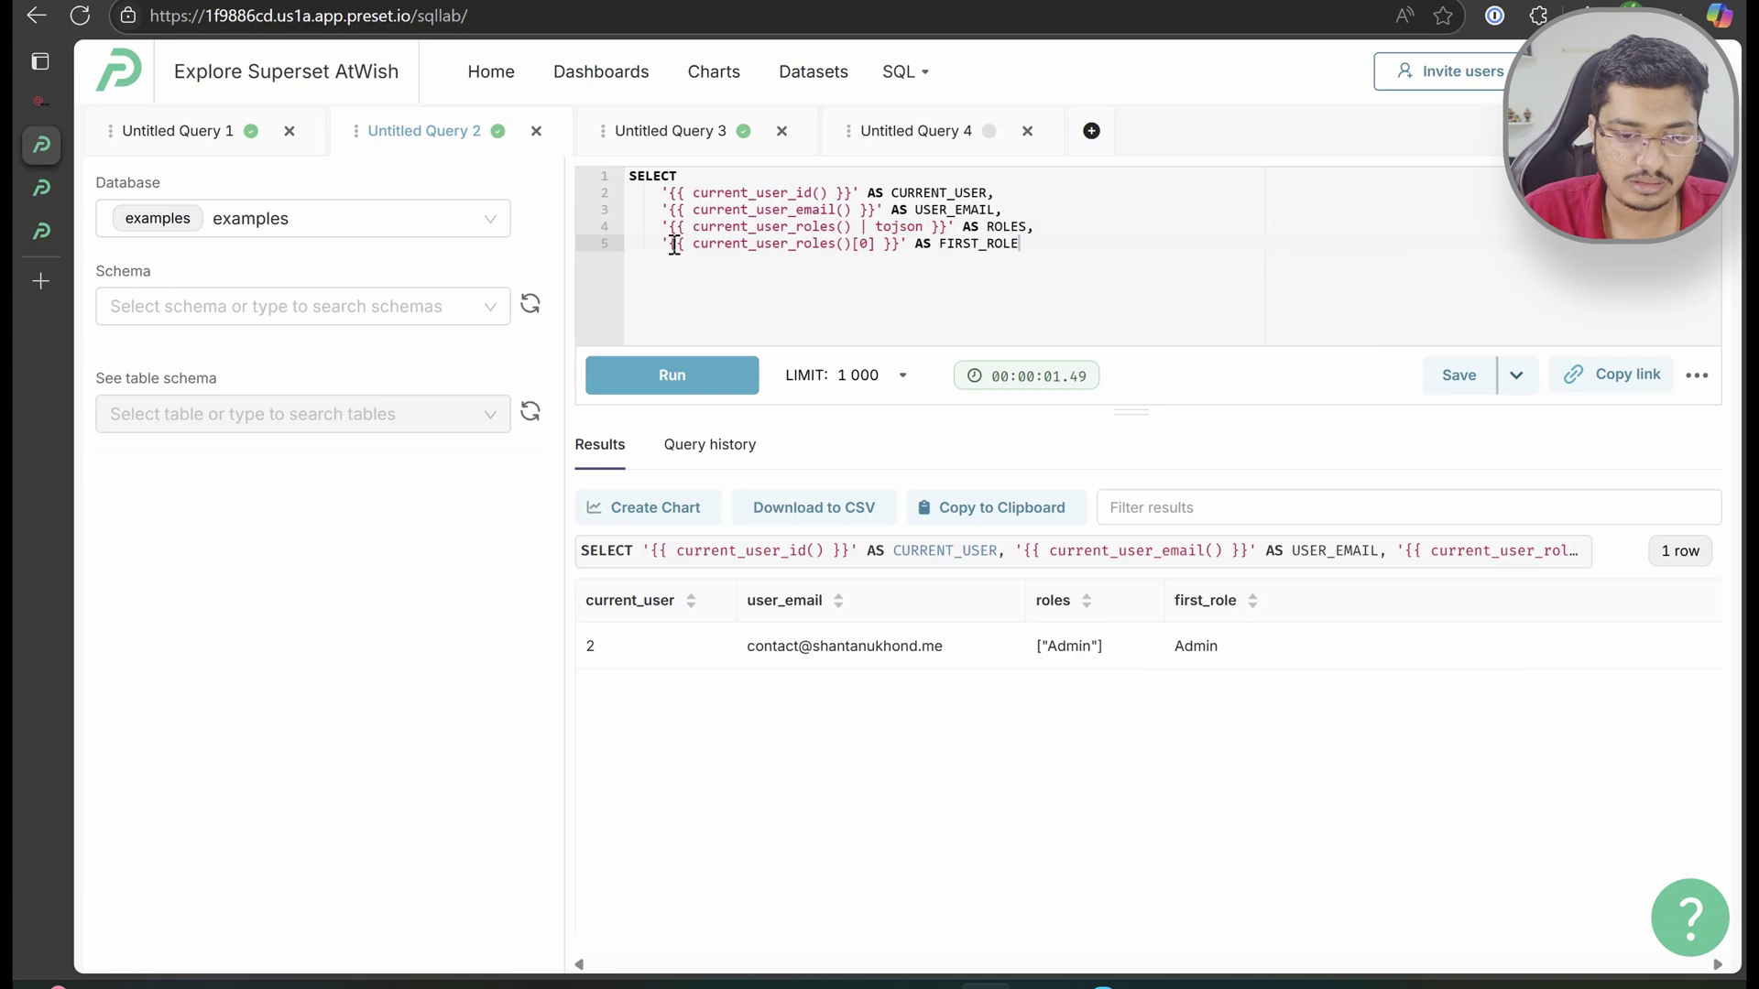
# Highlight the four macro lines and the current_user_email() call, then move to Untitled Query 3
pyautogui.moveTo(643, 190); pyautogui.dragTo(1049, 248)
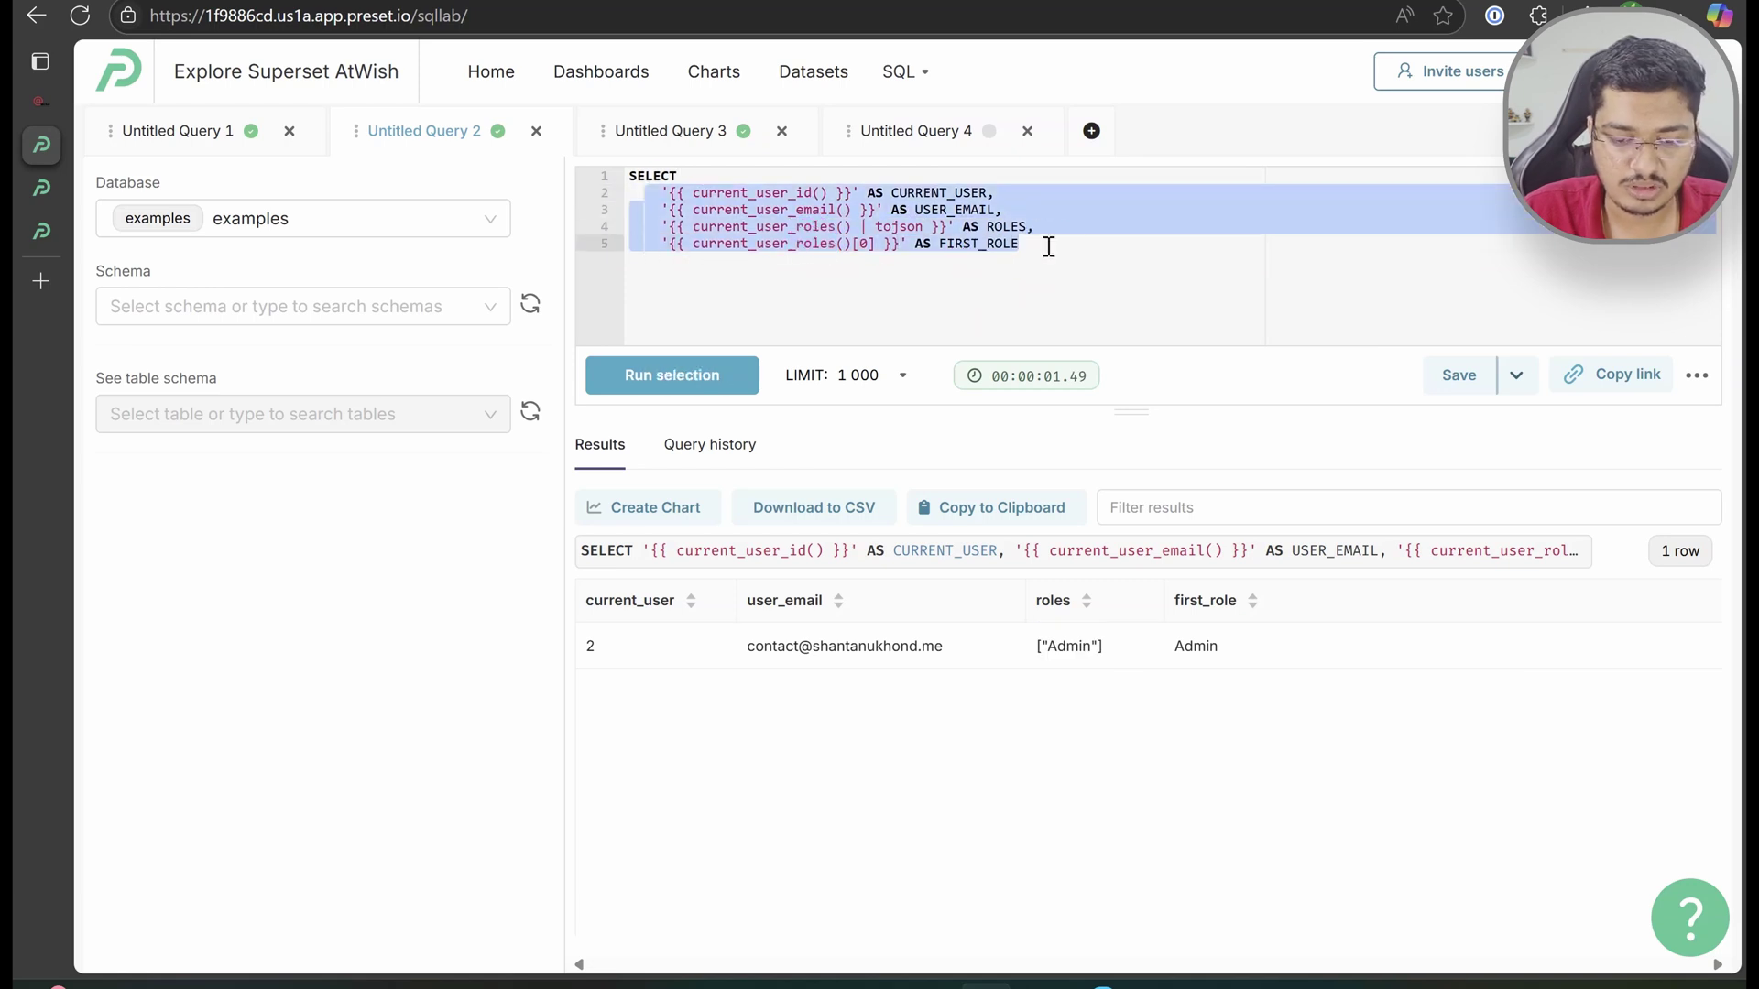
pyautogui.click(738, 197)
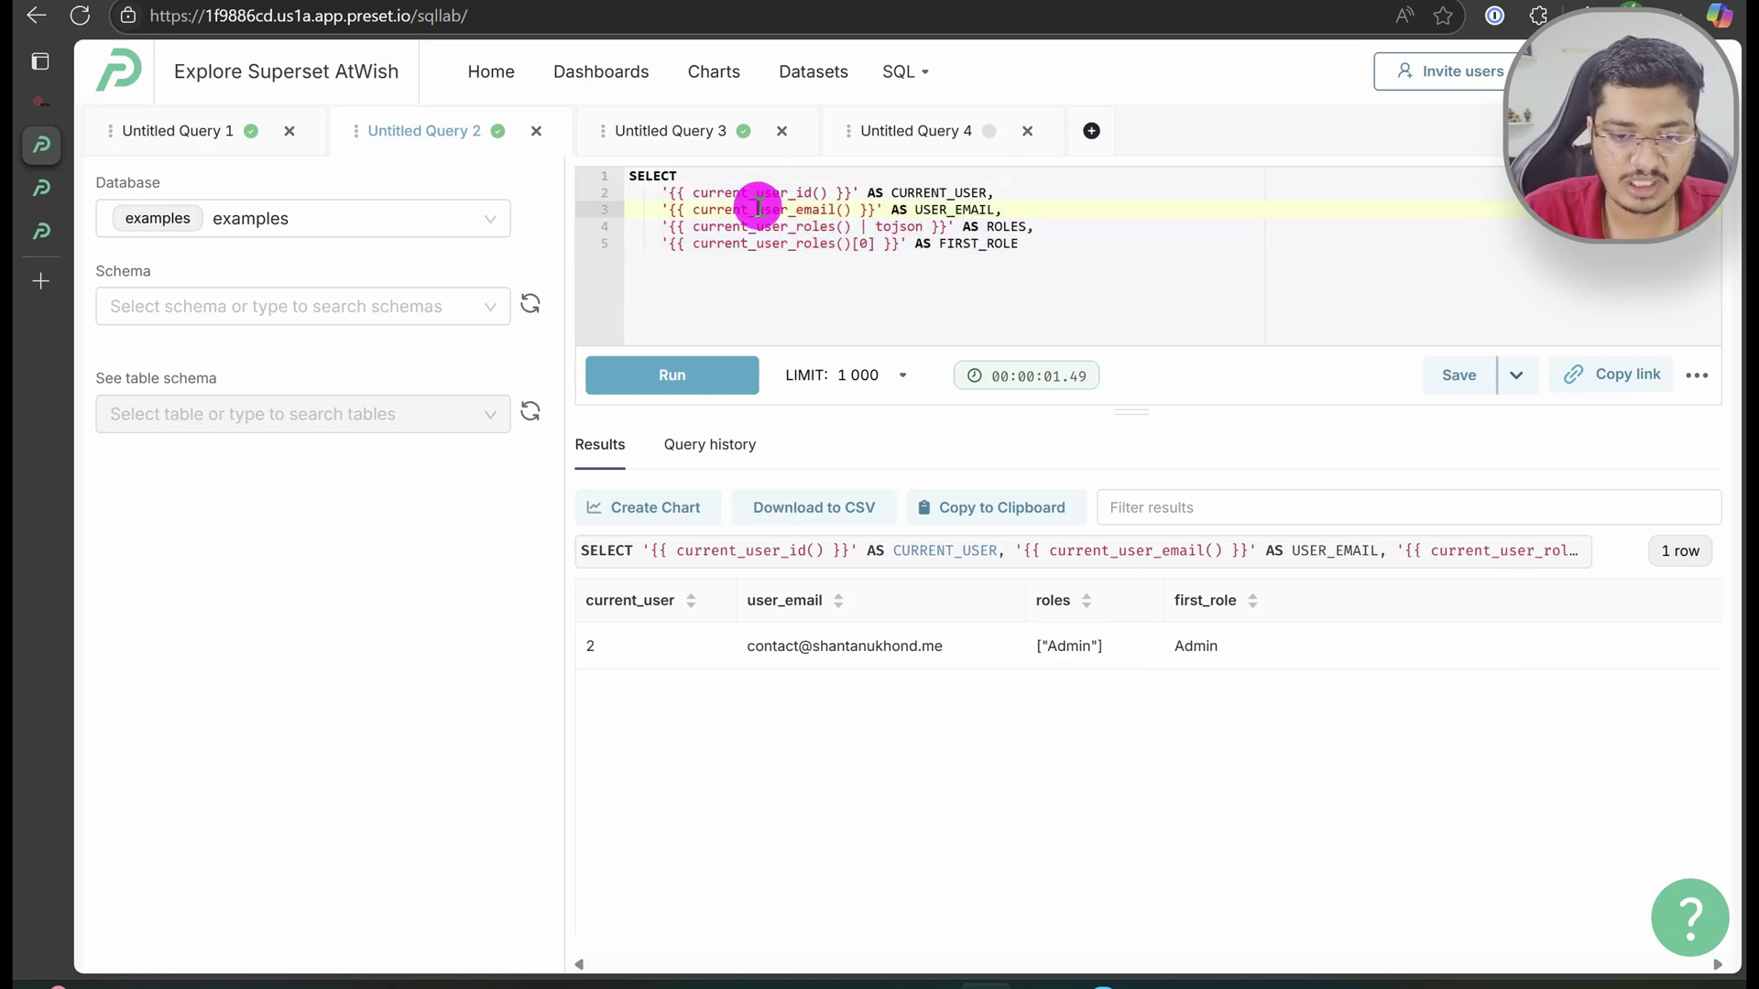
pyautogui.doubleClick(760, 209)
pyautogui.click(694, 209)
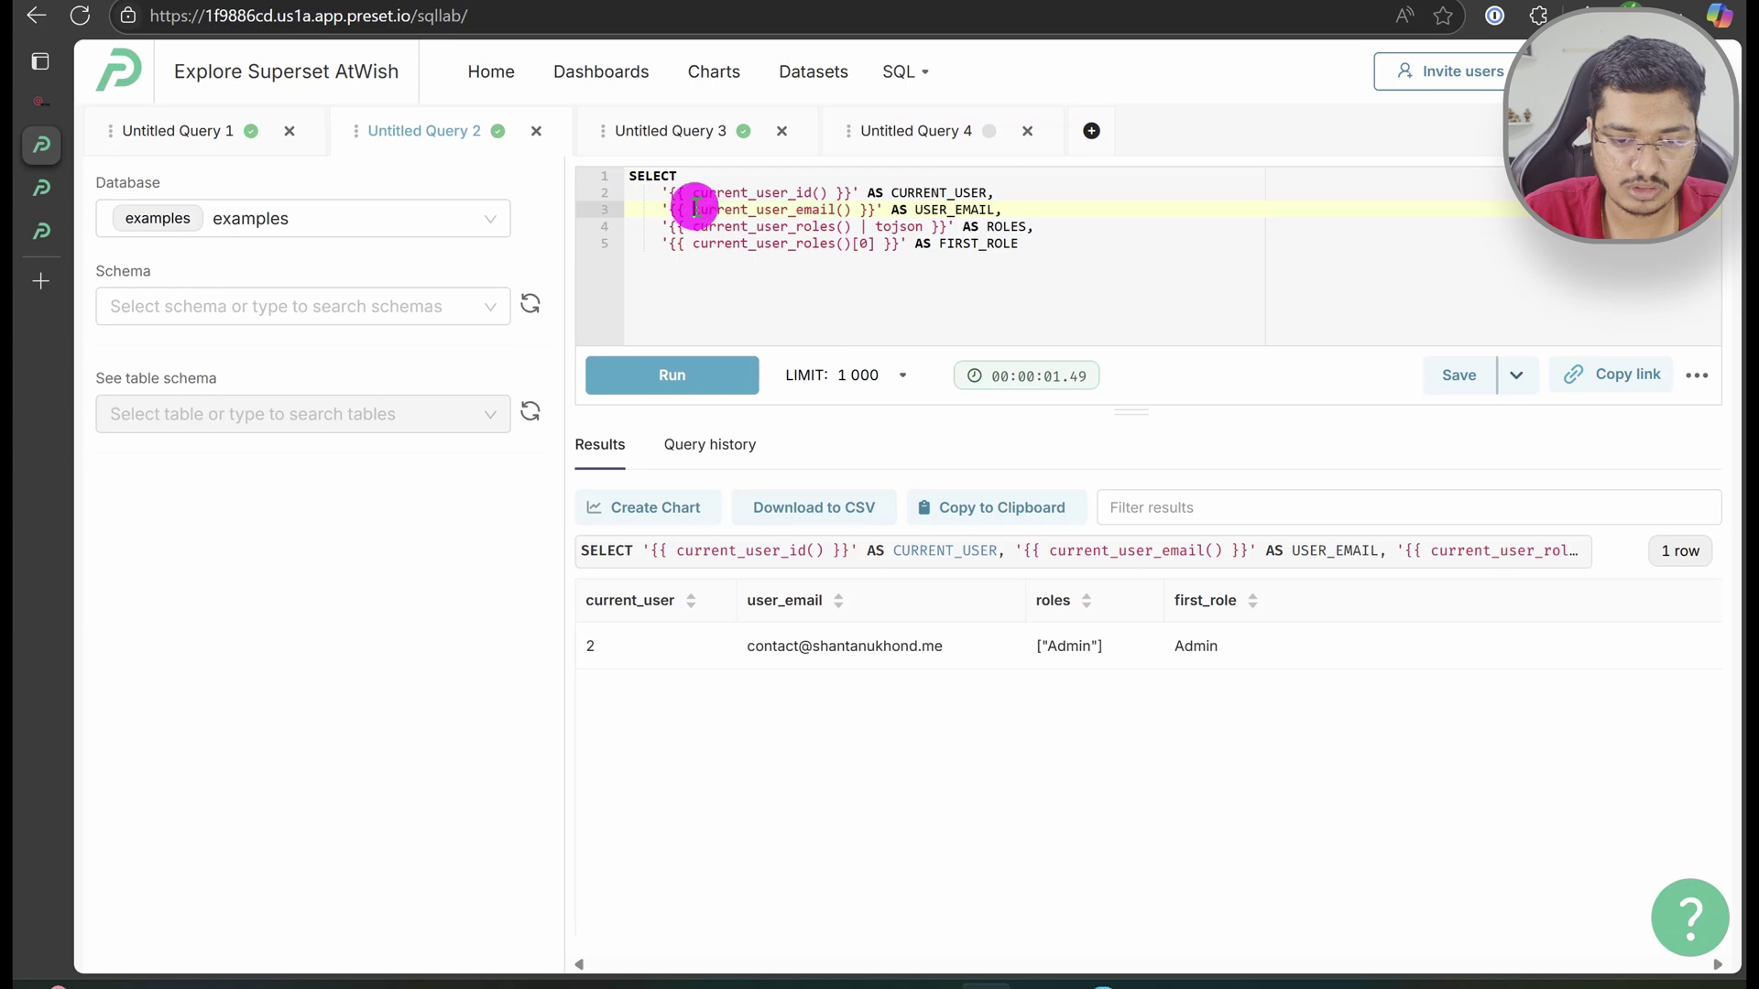
pyautogui.keyDown('shift'); pyautogui.click(851, 209); pyautogui.keyUp('shift')
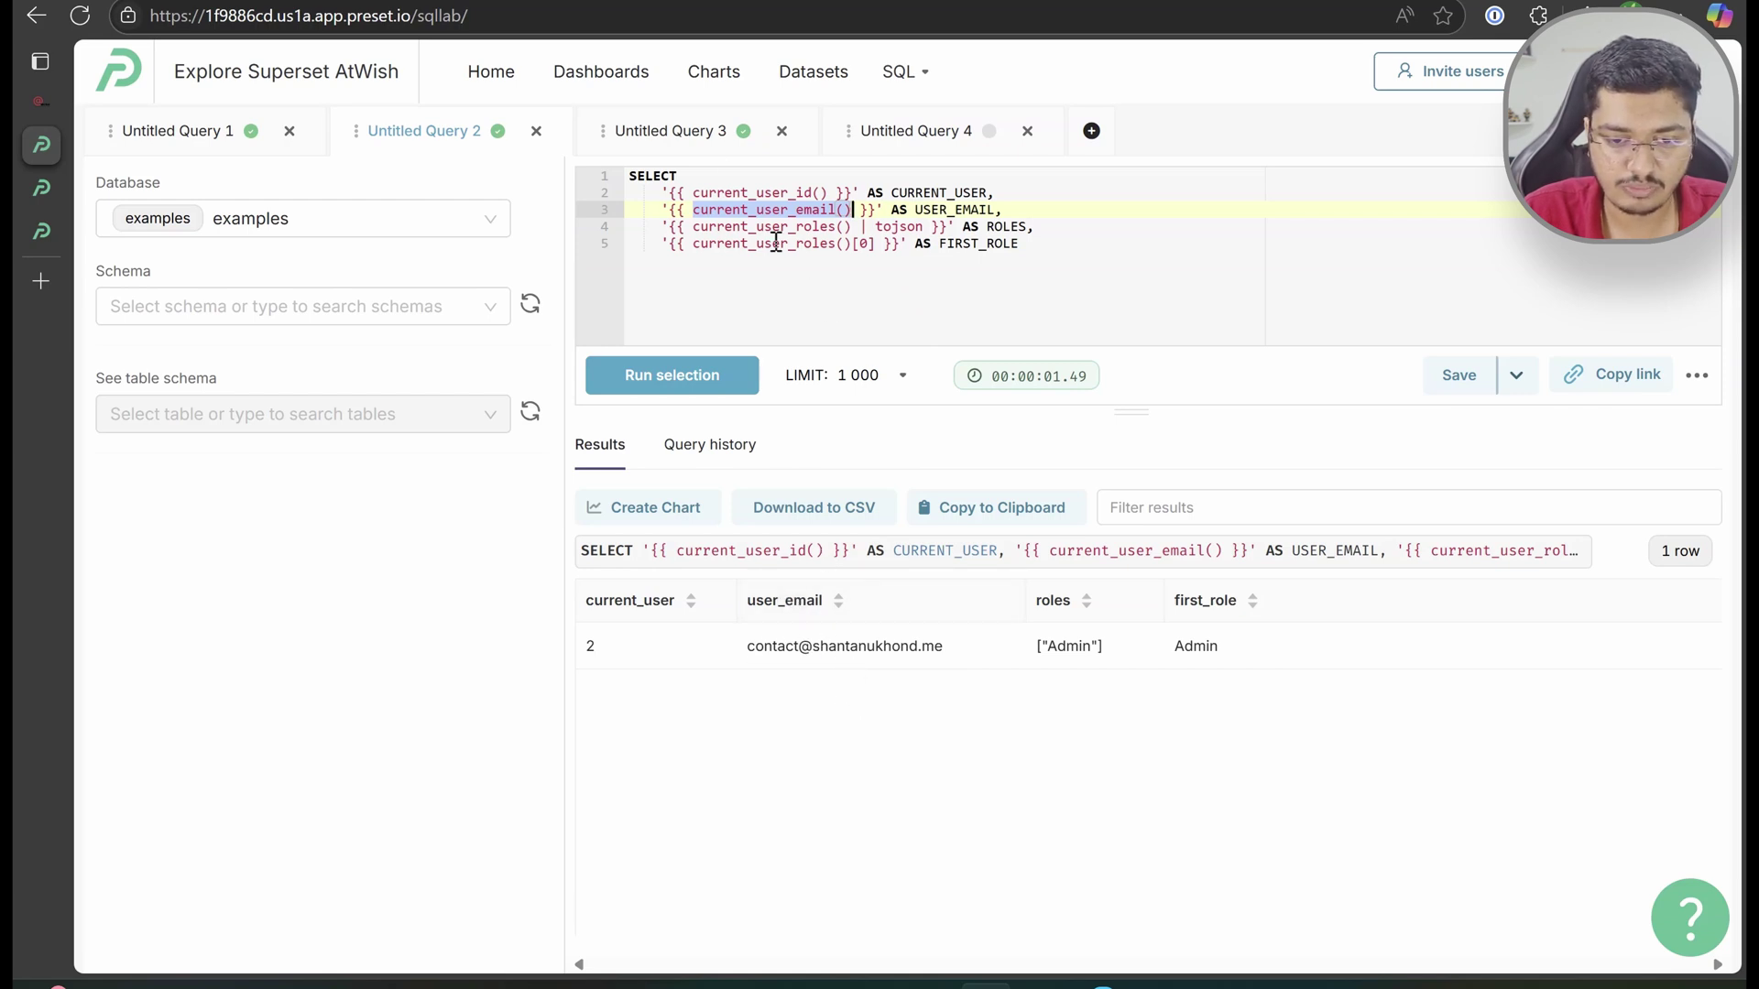
pyautogui.click(696, 131)
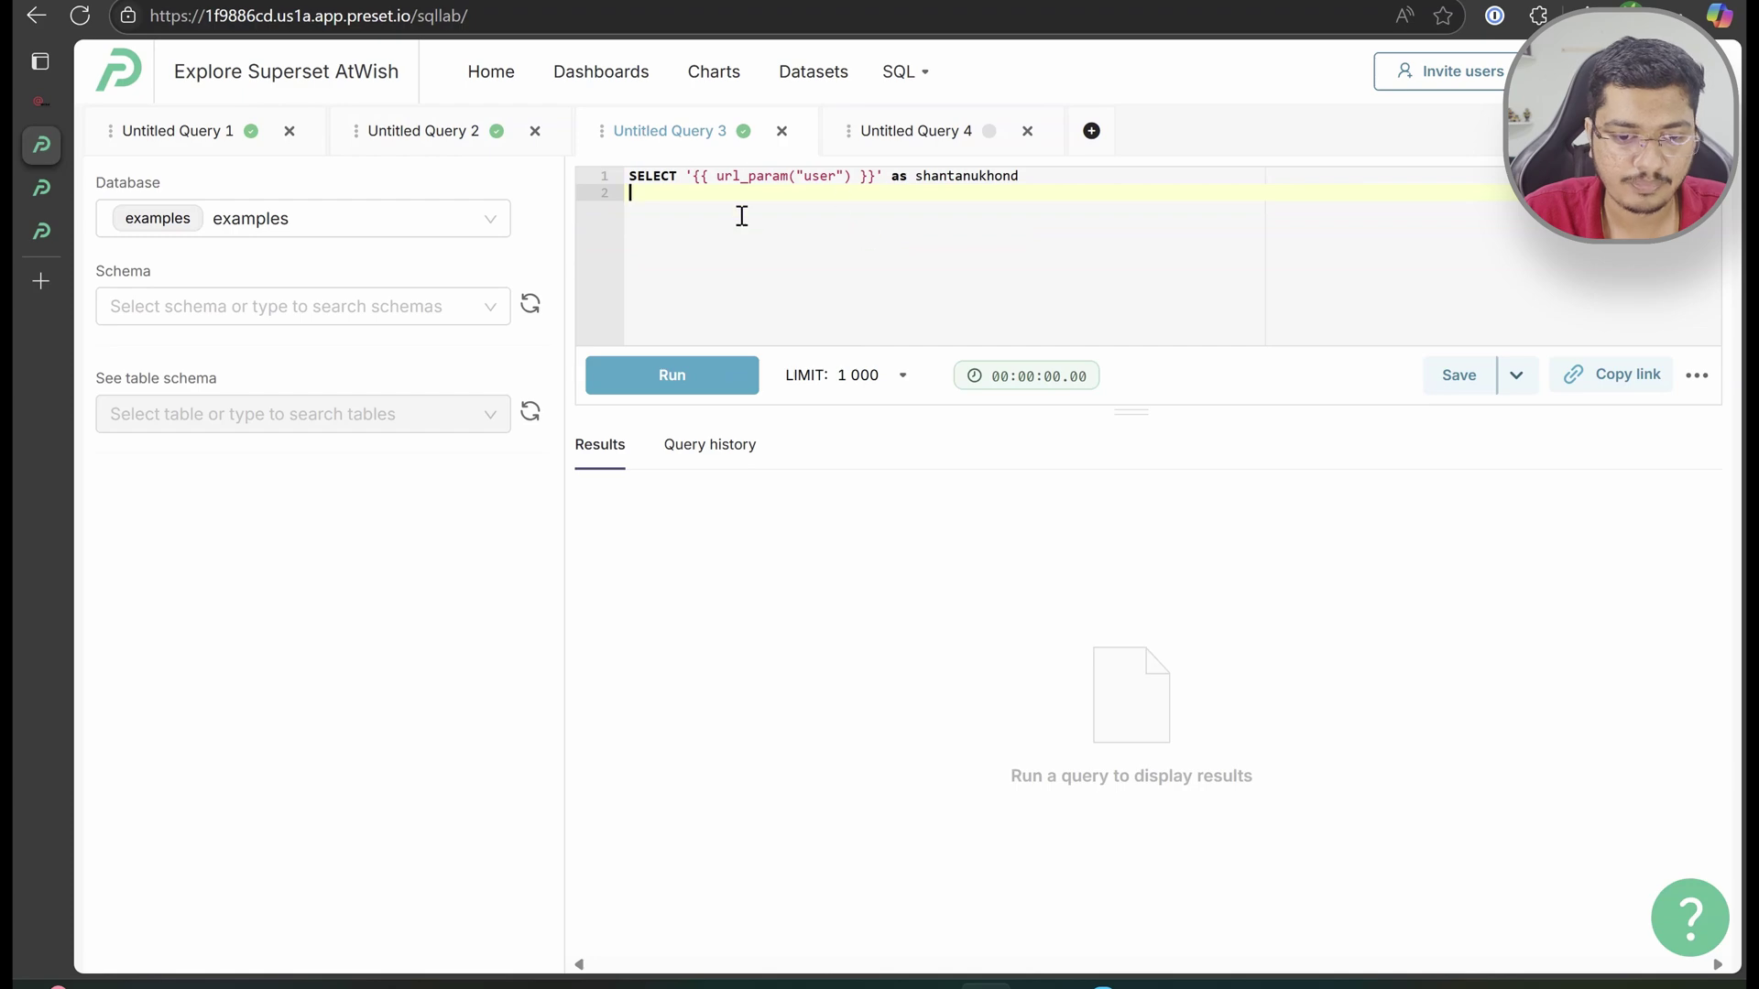
# Review the url_param macro in the docs' code example, then return to the SQL Lab query
pyautogui.click(40, 101)
pyautogui.scroll(-8, 619, 465)
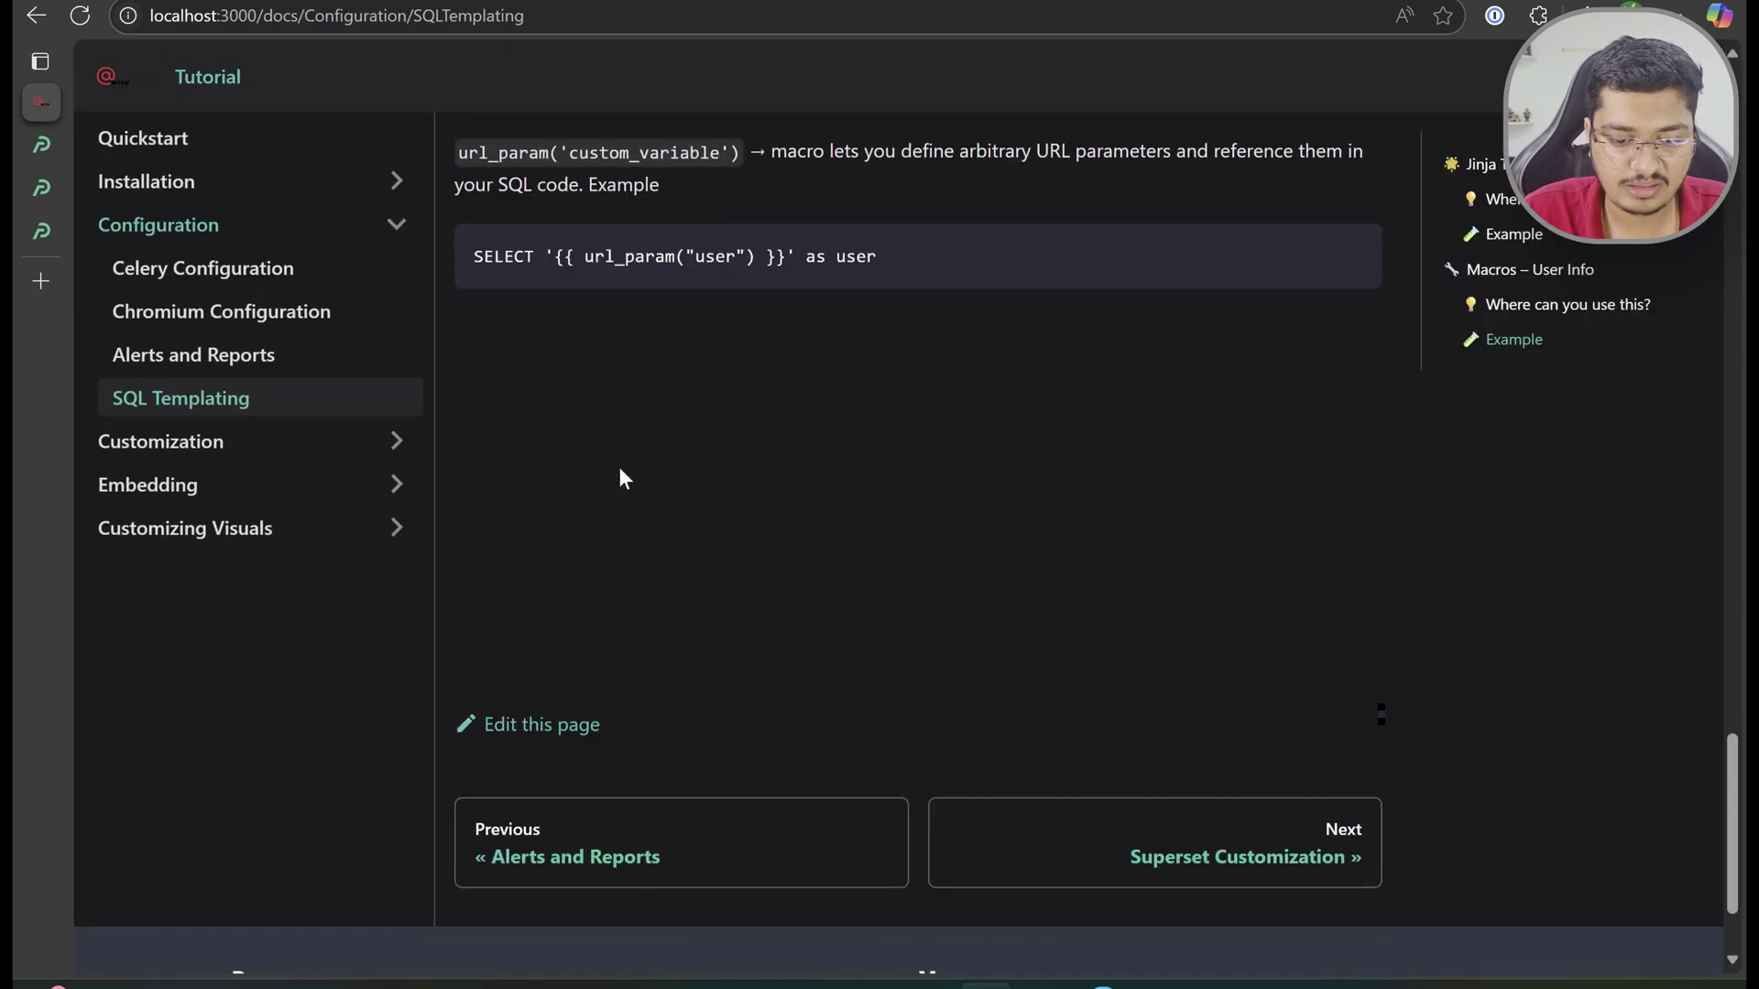
pyautogui.scroll(9, 618, 466)
pyautogui.scroll(-1, 563, 494)
pyautogui.scroll(8, 640, 634)
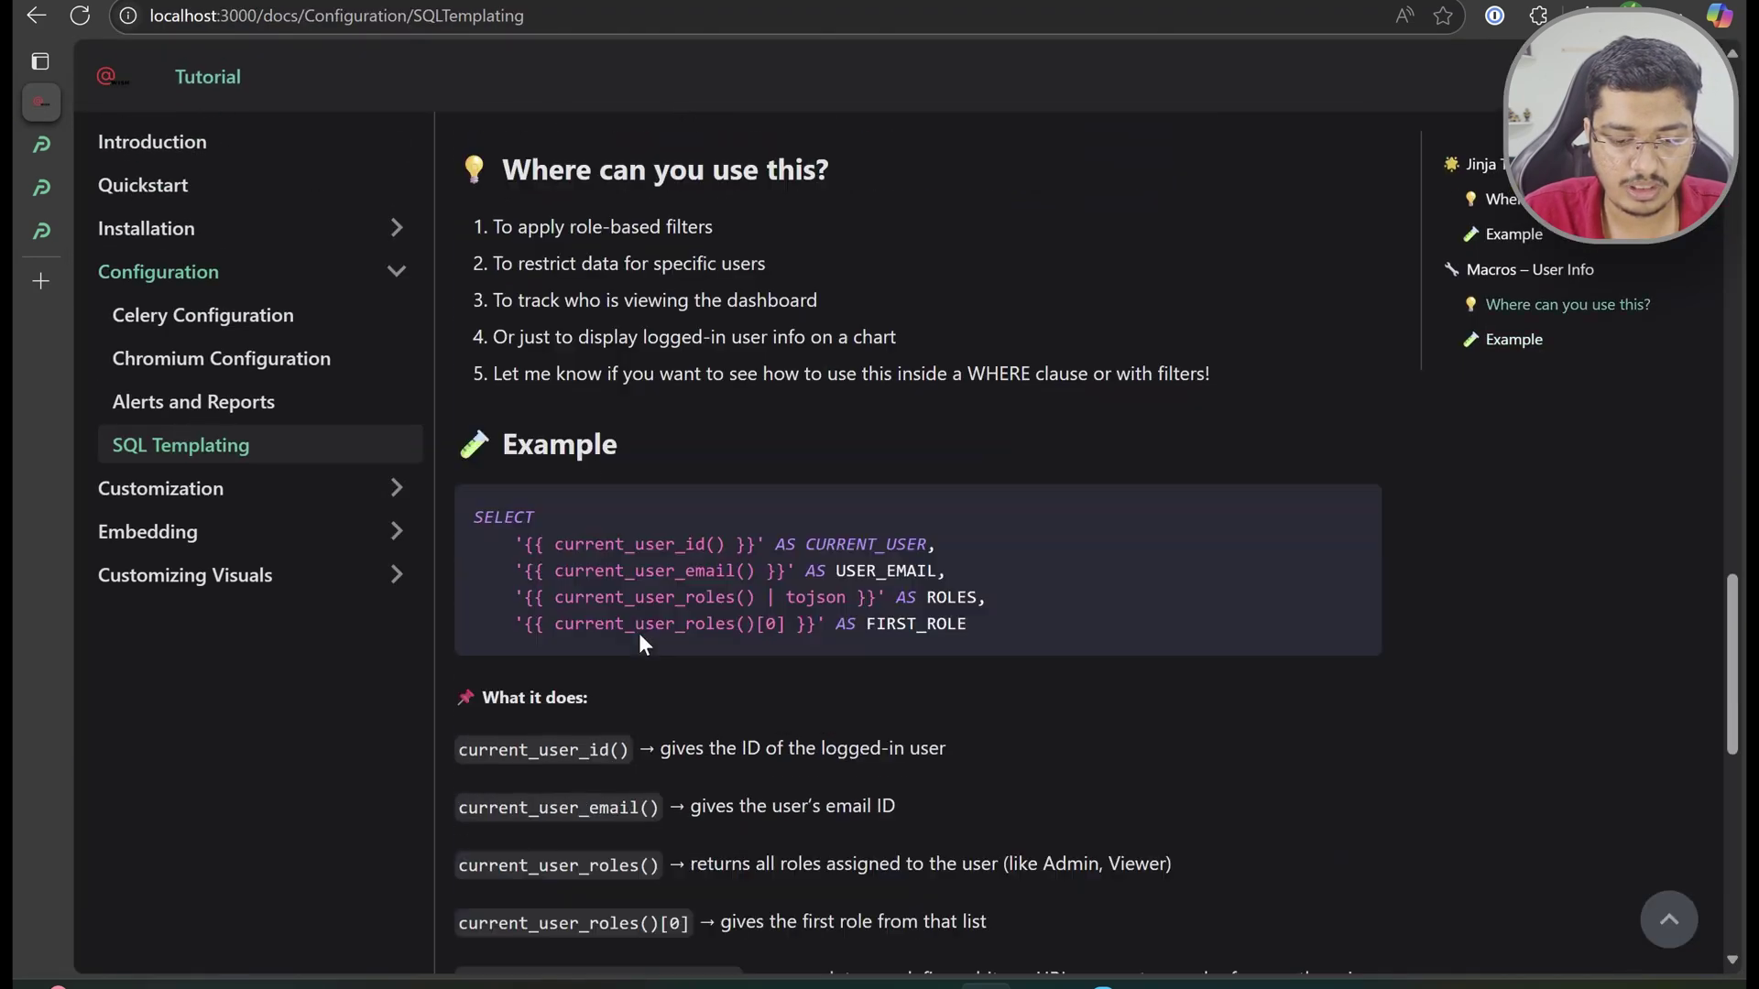
pyautogui.scroll(-11, 639, 634)
pyautogui.scroll(-3, 639, 634)
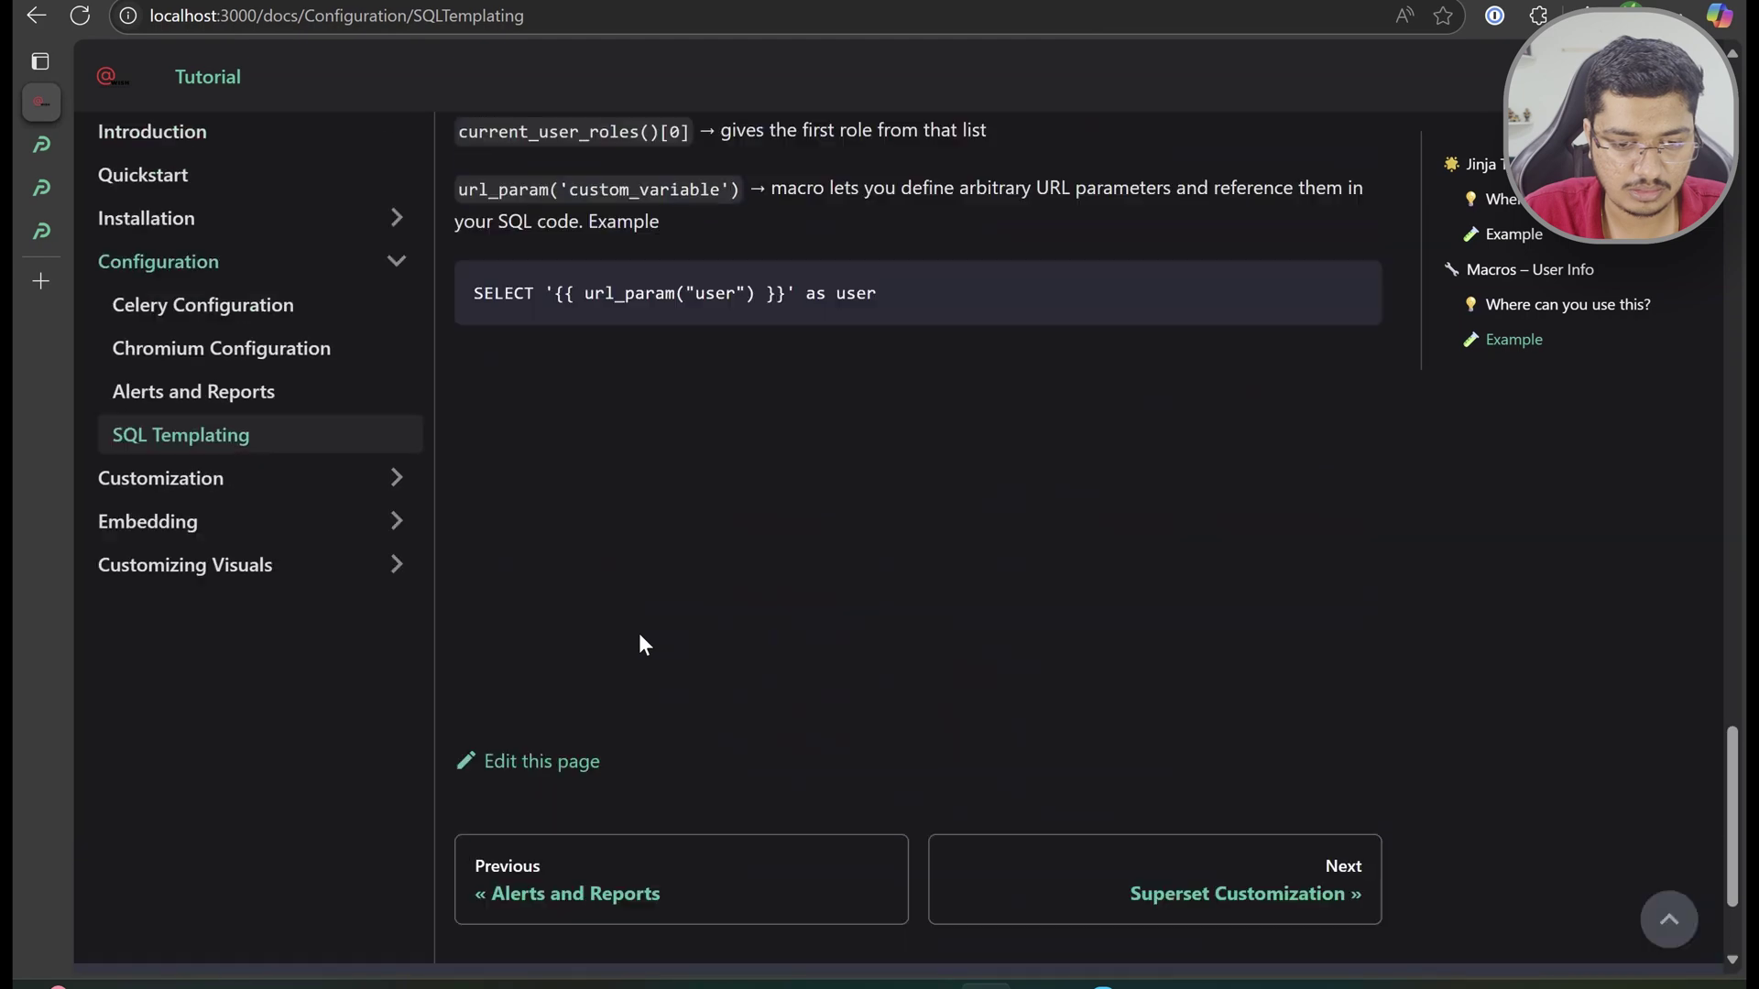
pyautogui.scroll(3, 640, 634)
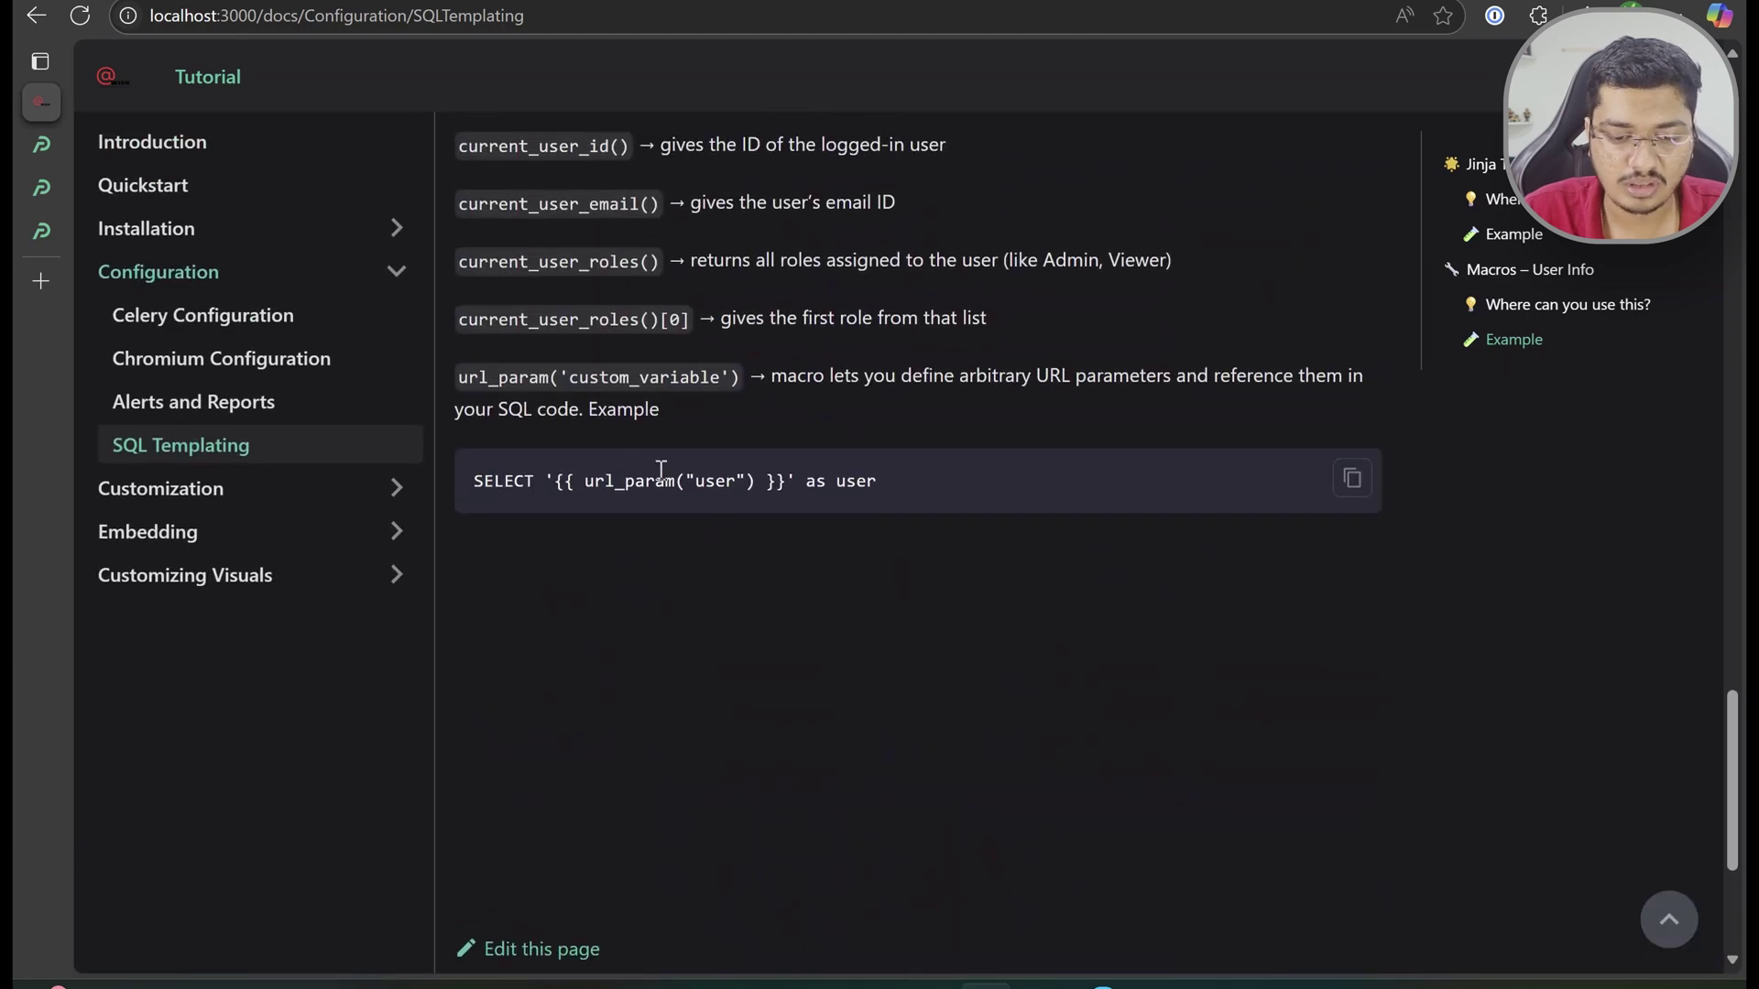
pyautogui.doubleClick(623, 481)
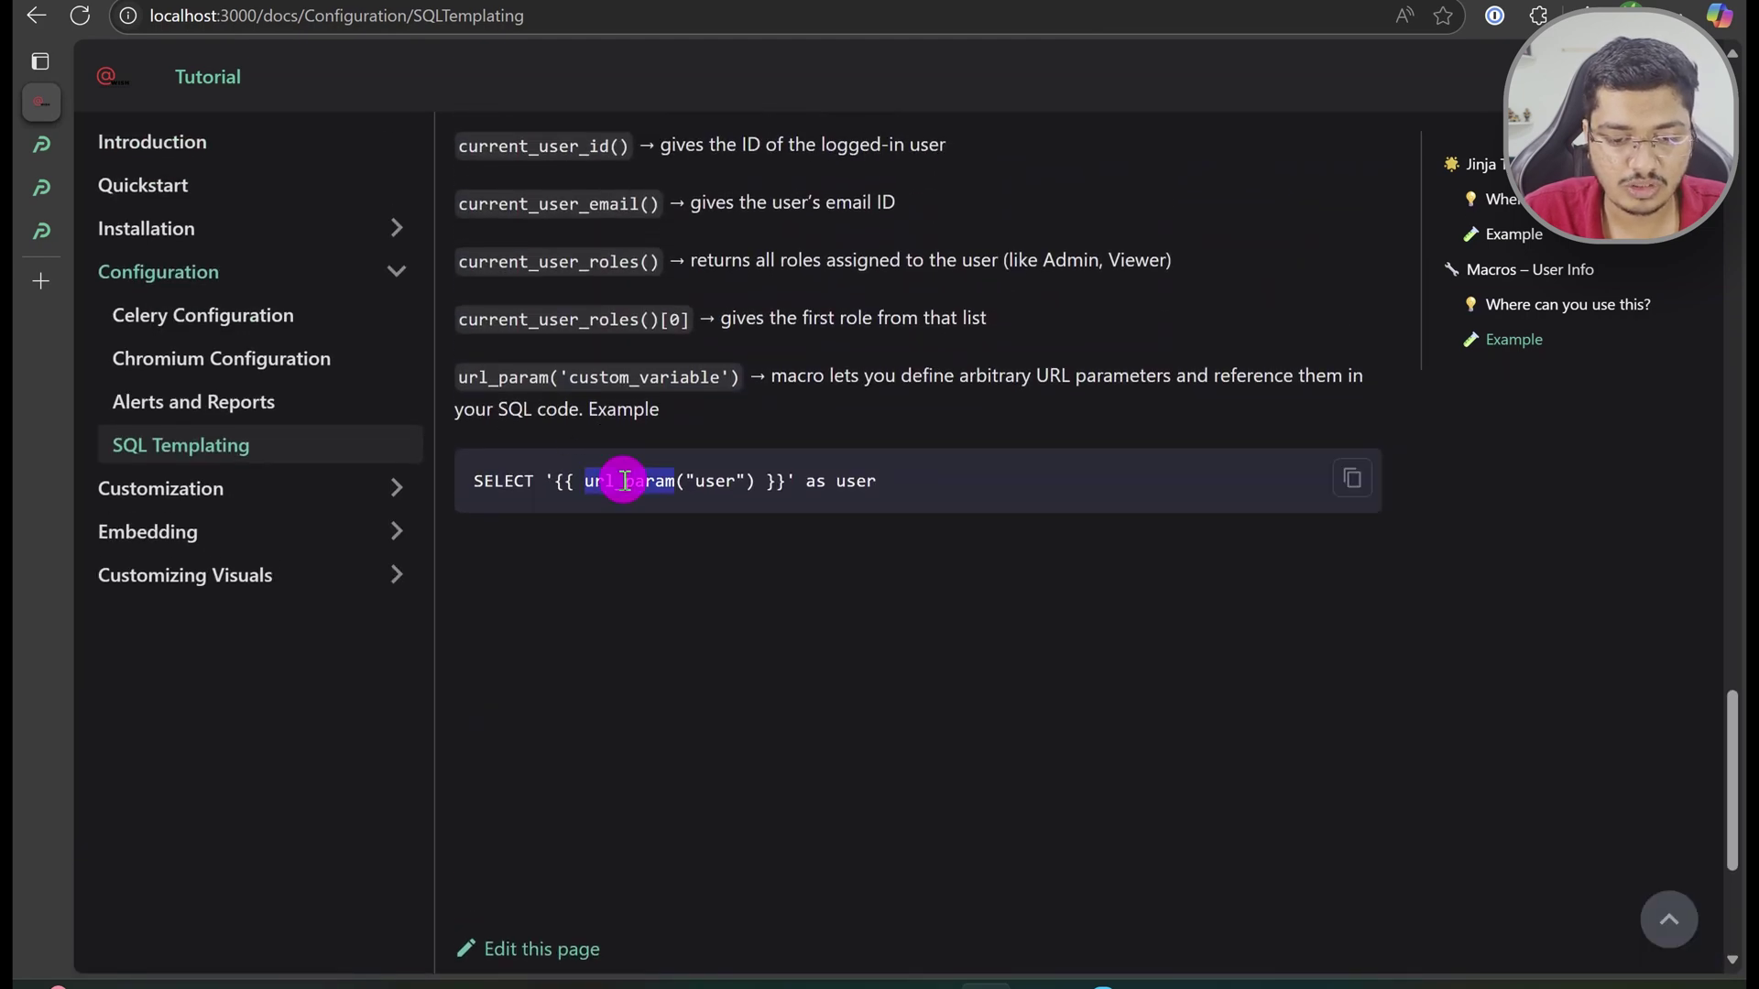
pyautogui.click(53, 144)
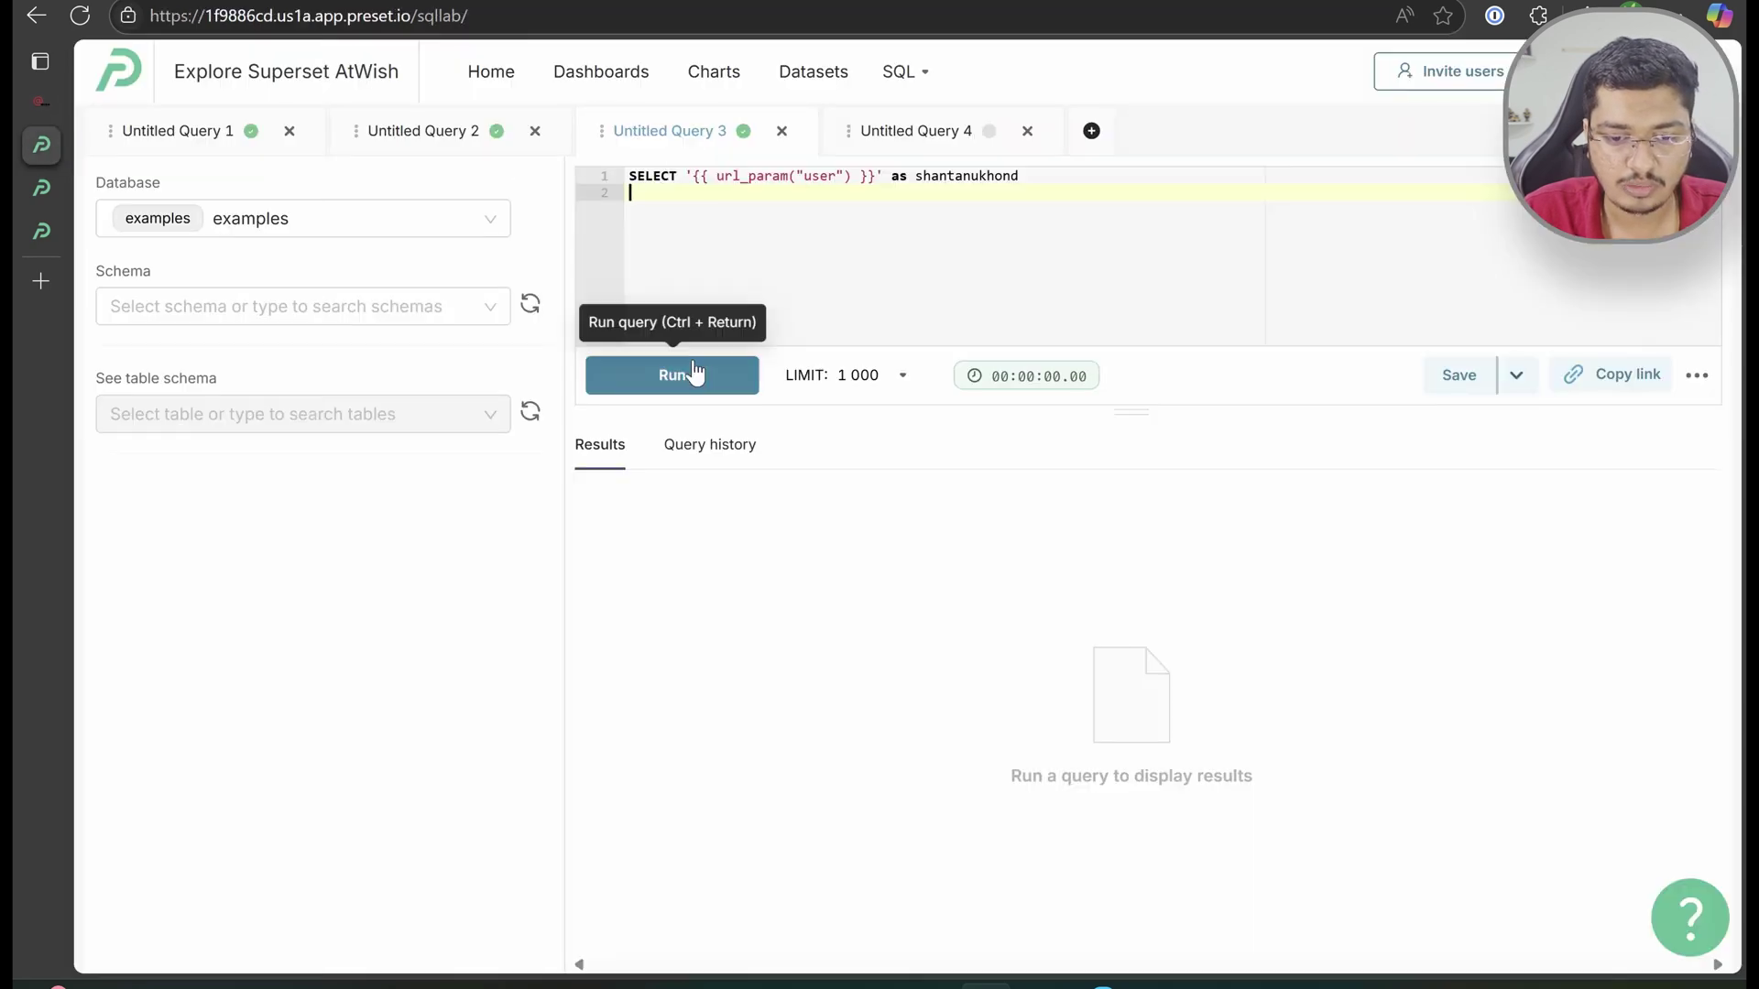
# Run the url_param("user") query, which returns None, then reload SQL Lab with ?user= appended to the address
pyautogui.click(724, 386)
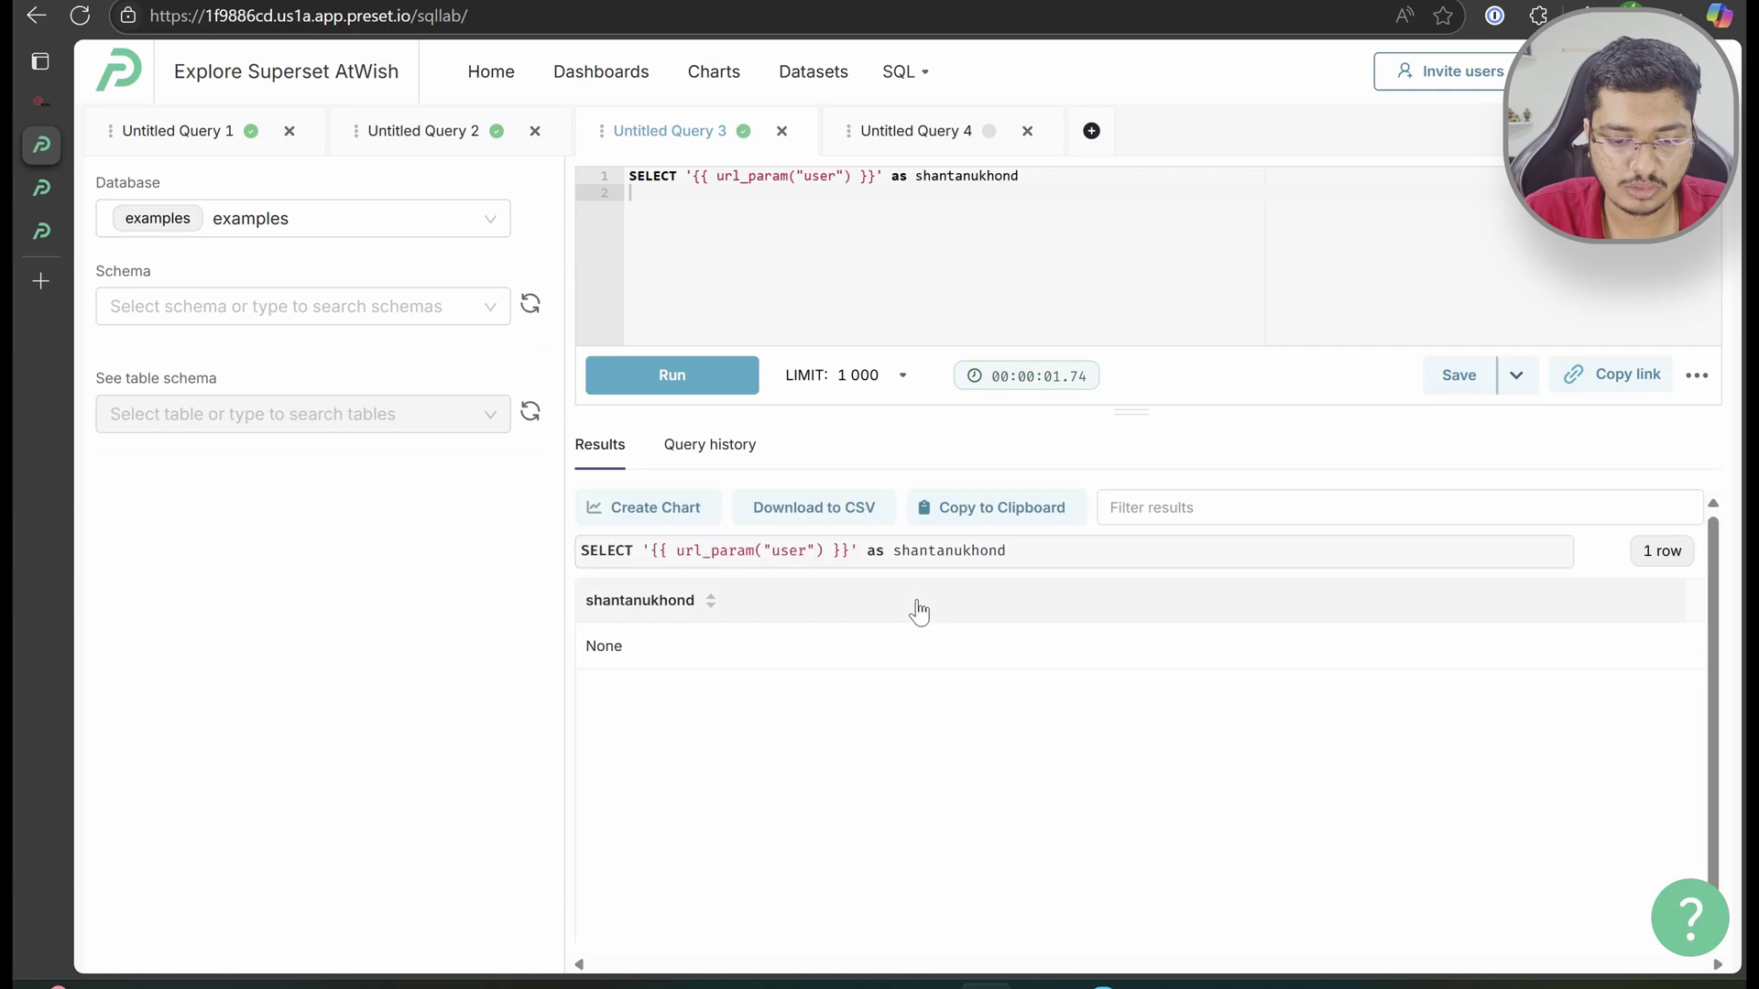
pyautogui.doubleClick(822, 176)
pyautogui.click(488, 16)
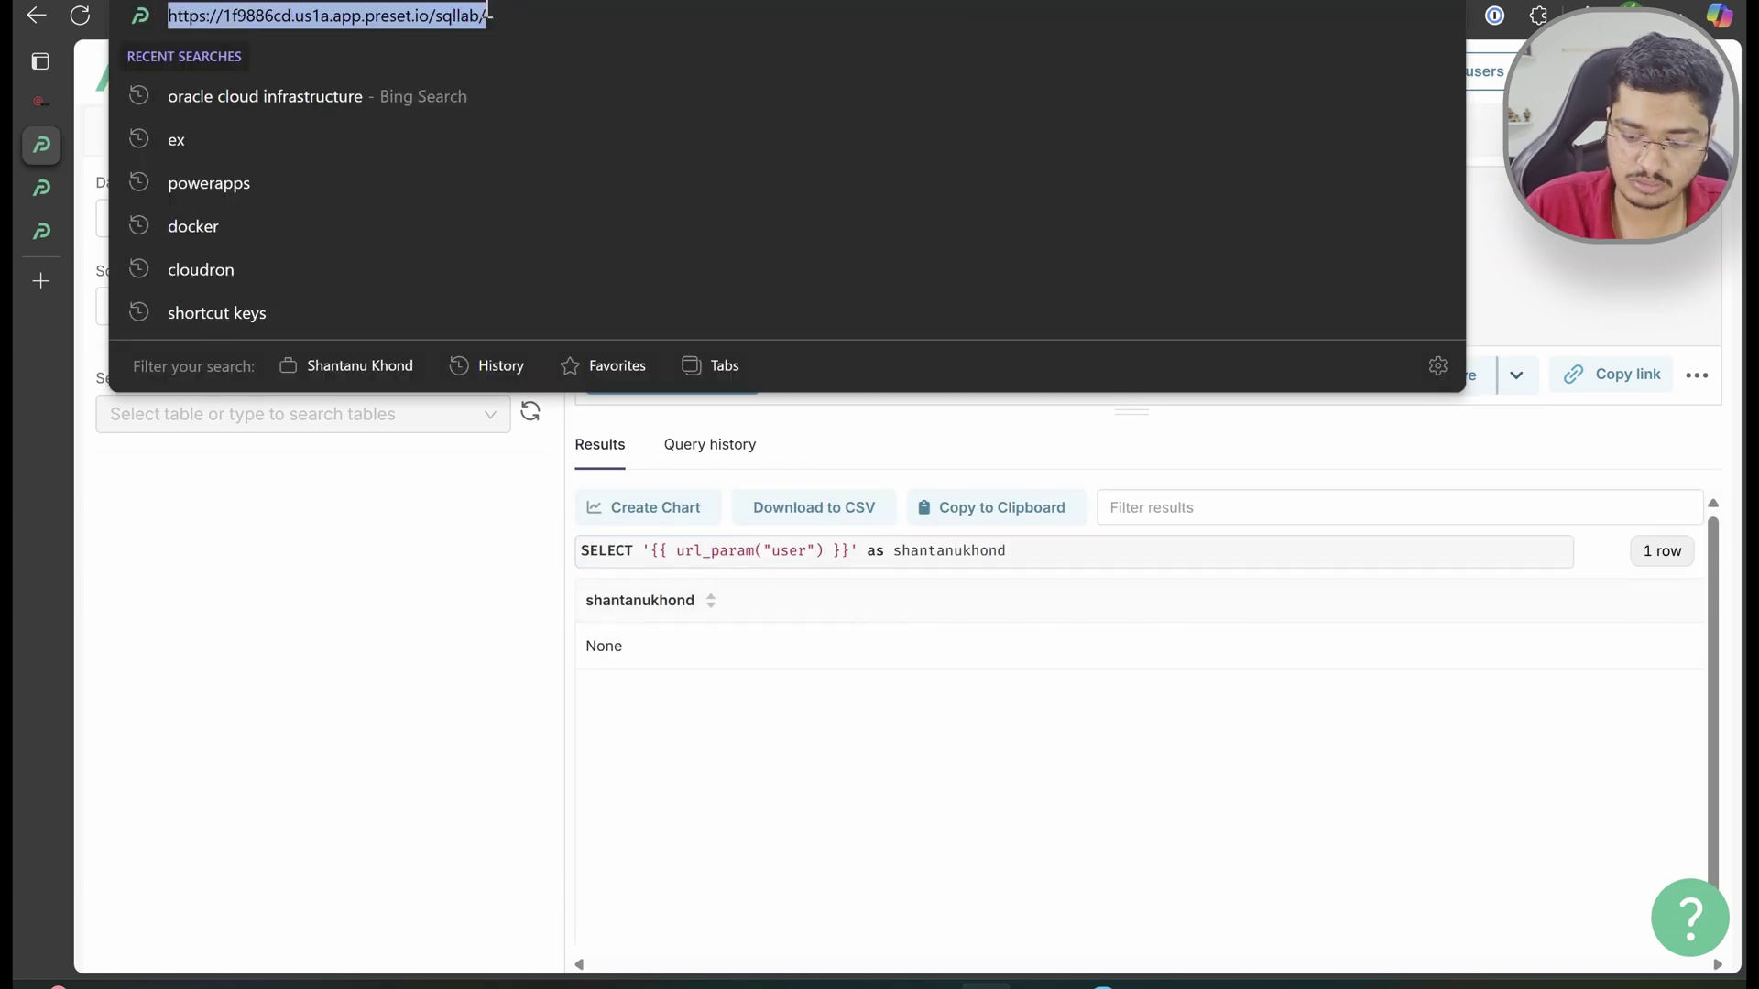
pyautogui.click(488, 15)
pyautogui.write('?')
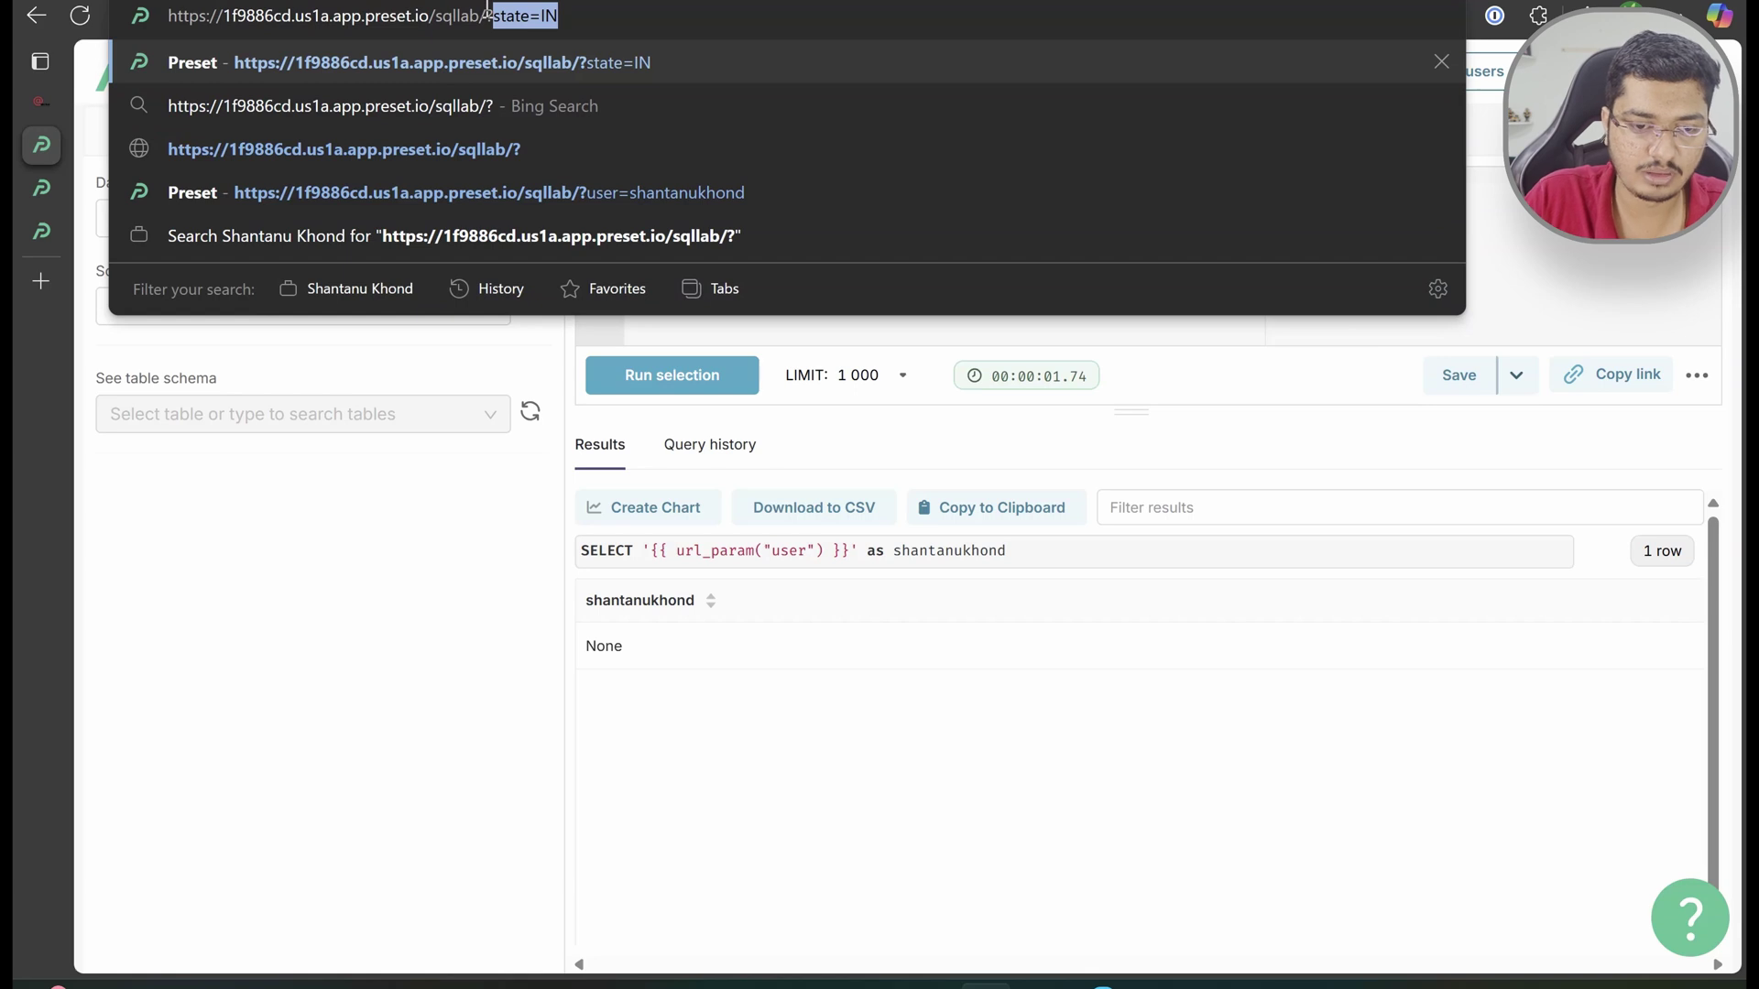
pyautogui.write('user')
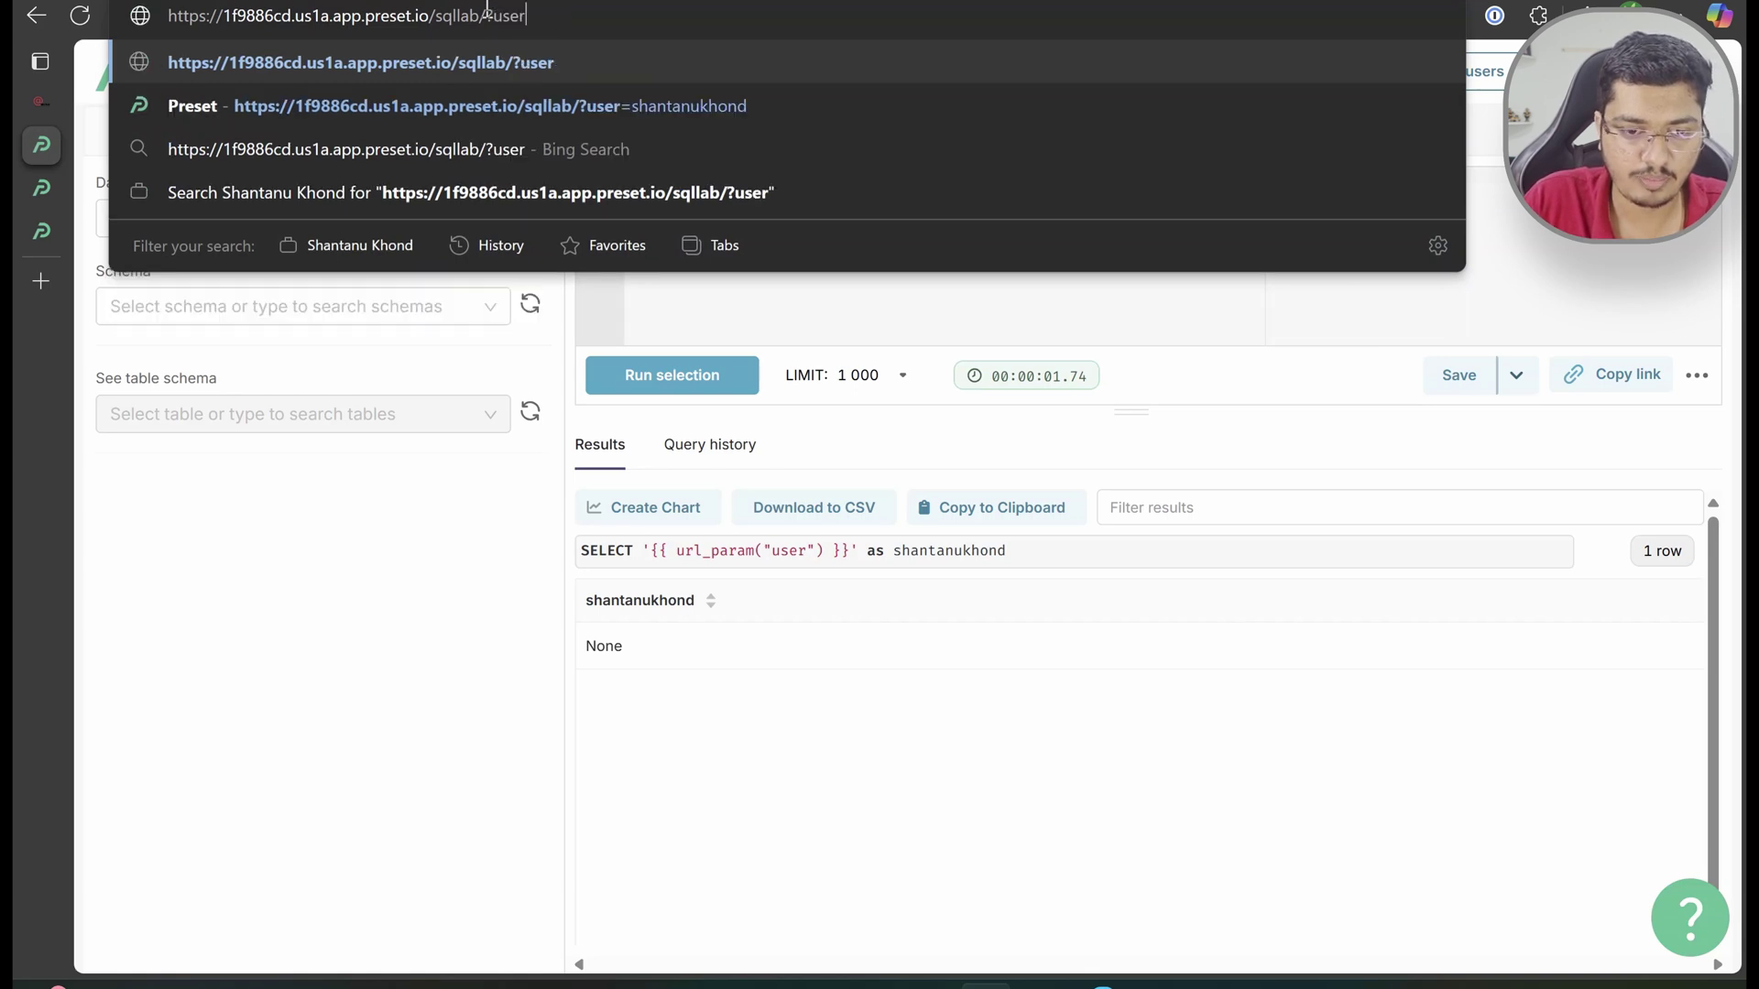
pyautogui.write('=')
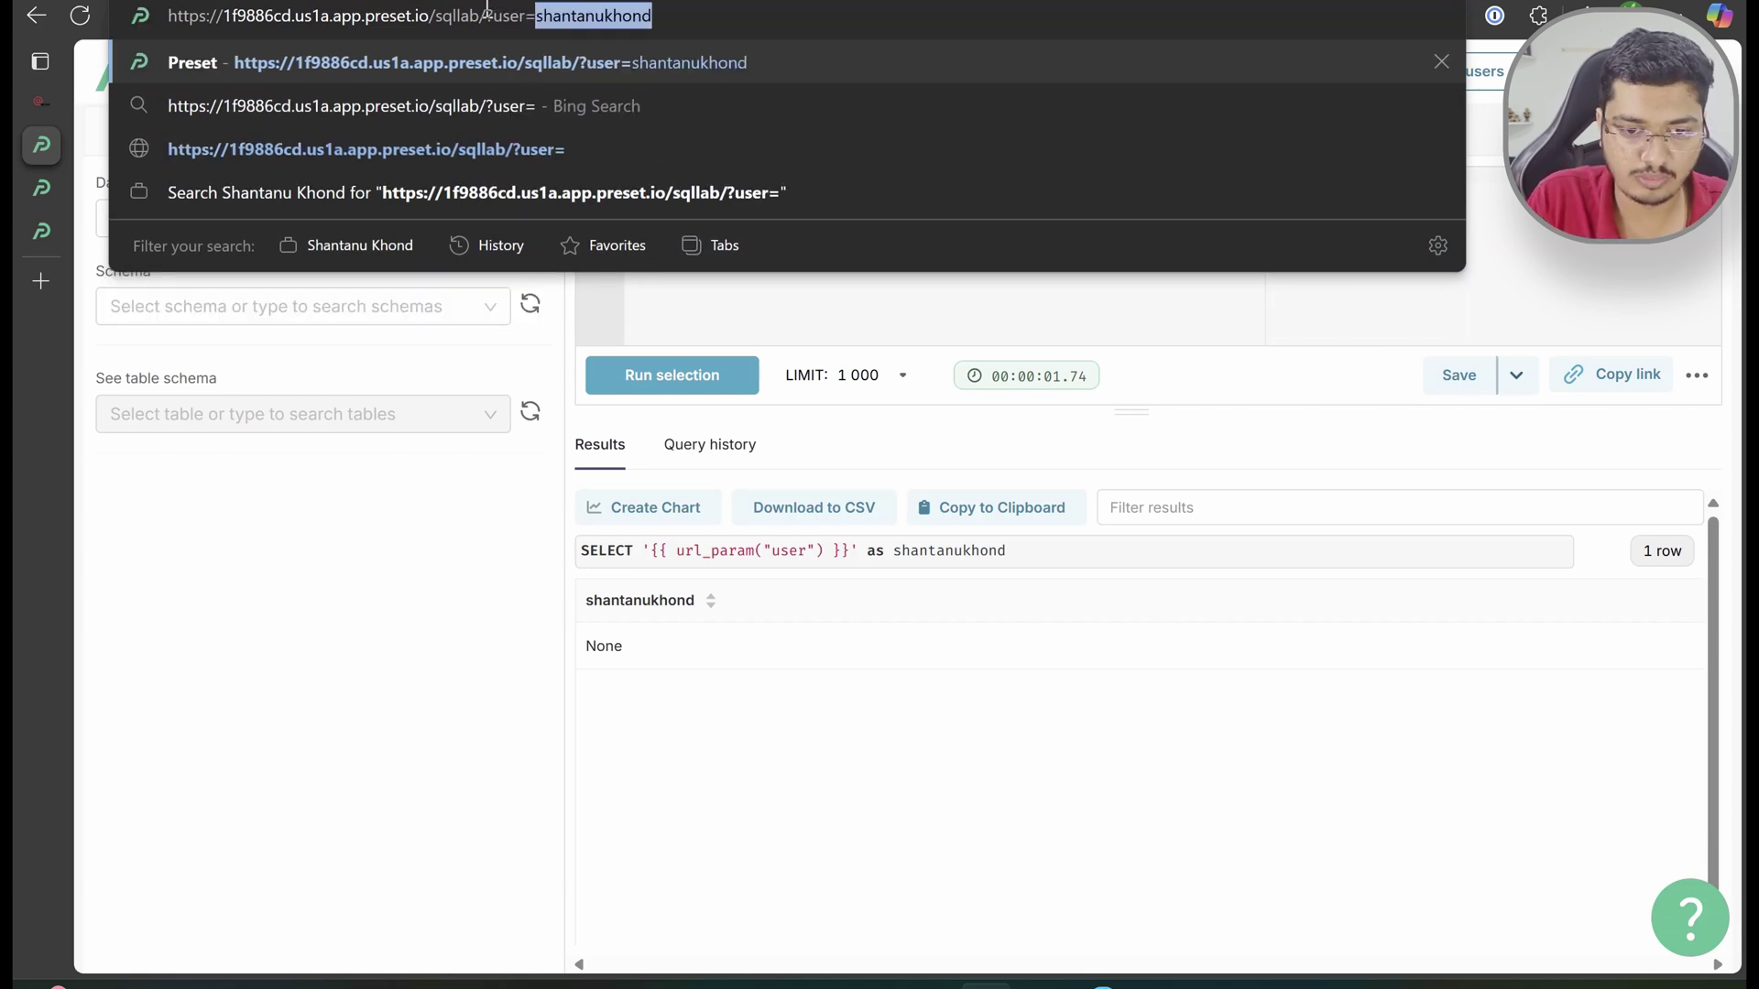
pyautogui.press('Return')
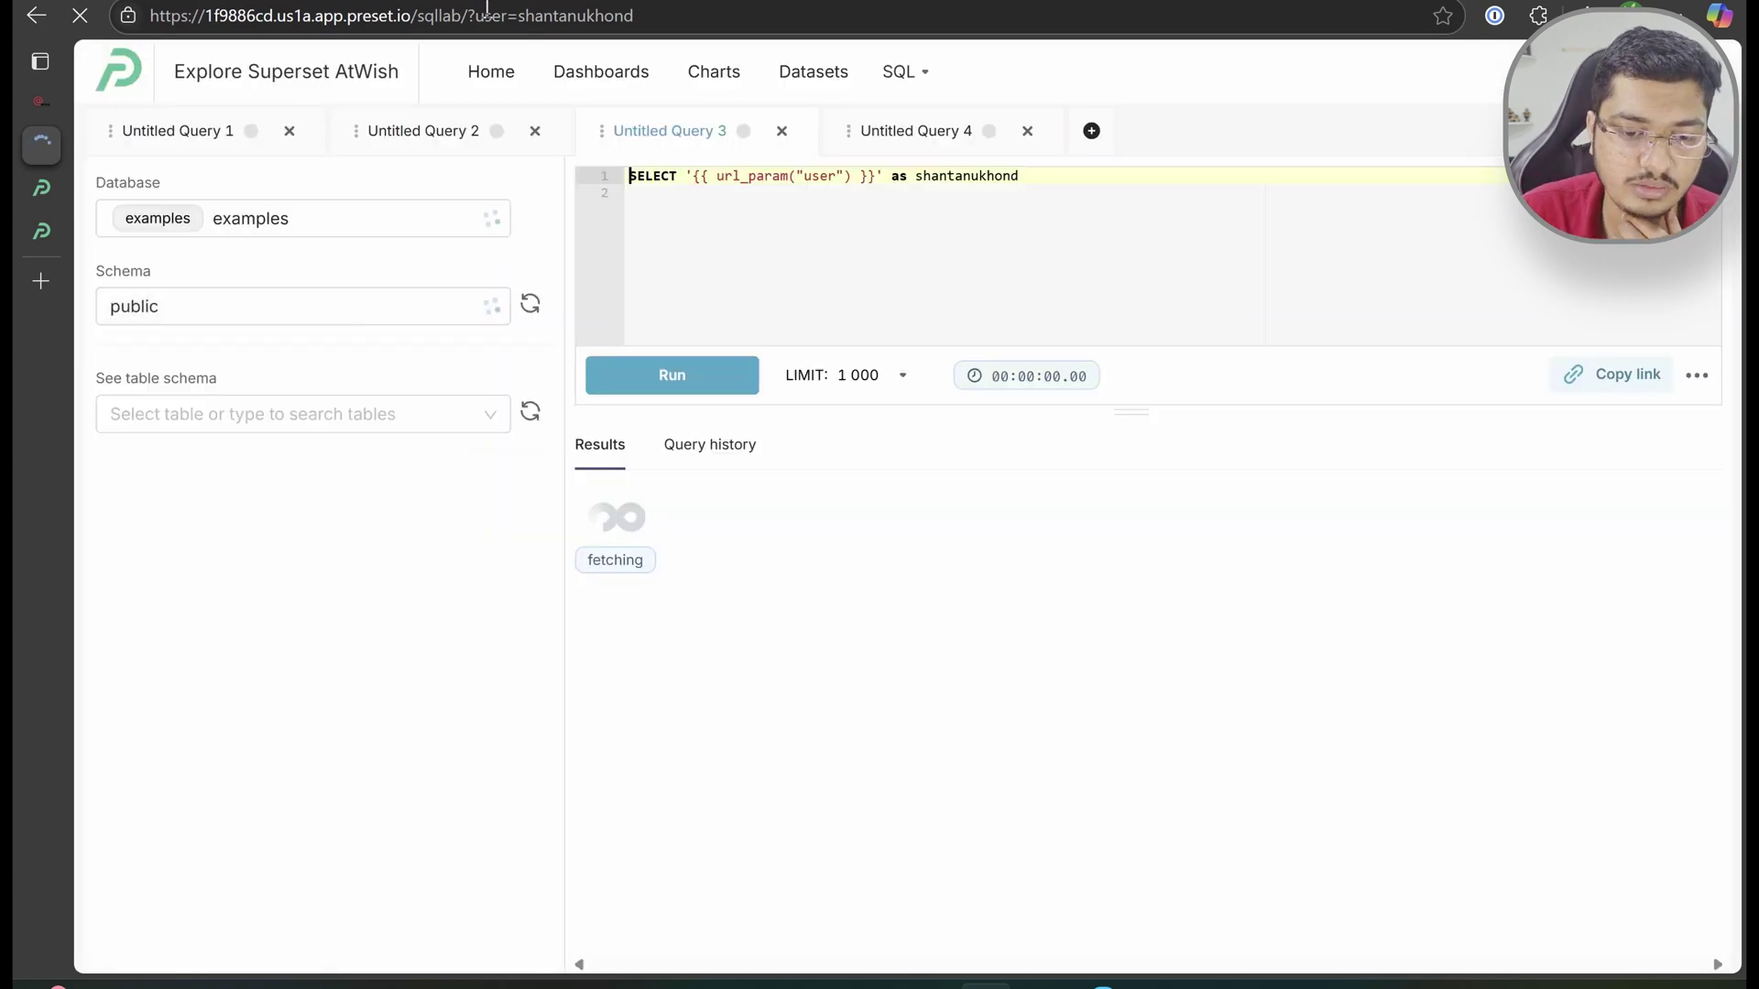
# Rerun the query with the URL parameter, rename its column alias to user, and run again
pyautogui.click(685, 383)
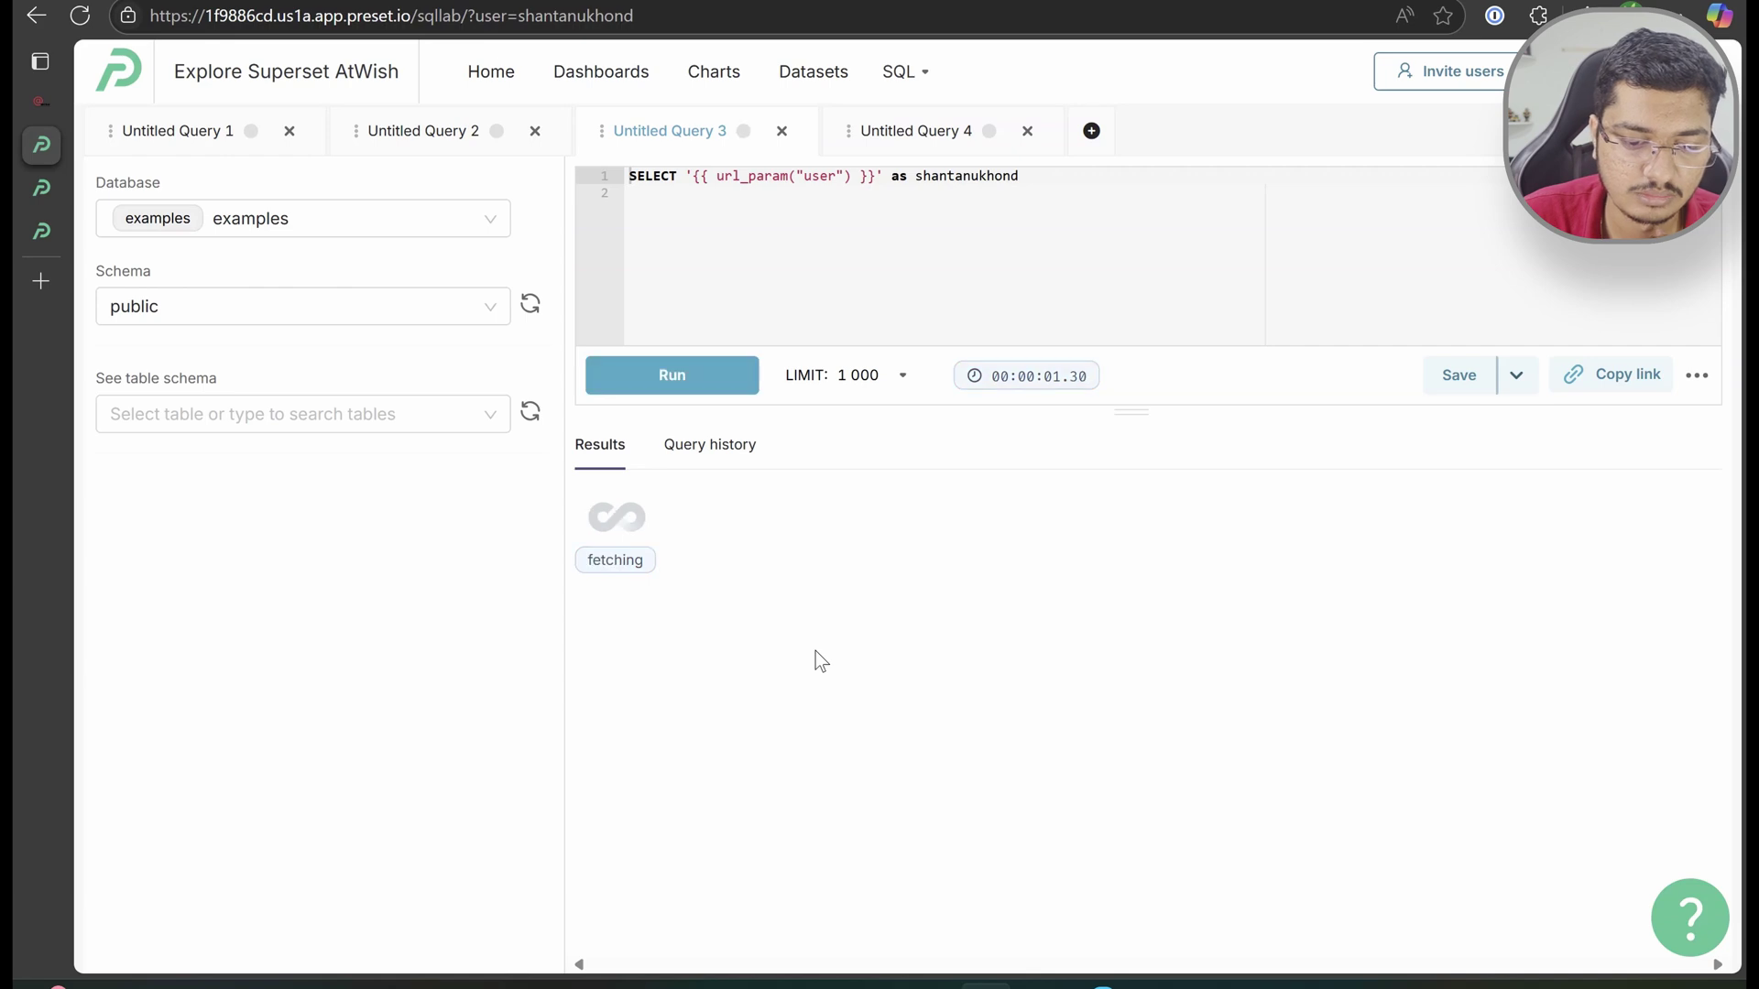
pyautogui.moveTo(693, 647); pyautogui.dragTo(574, 641)
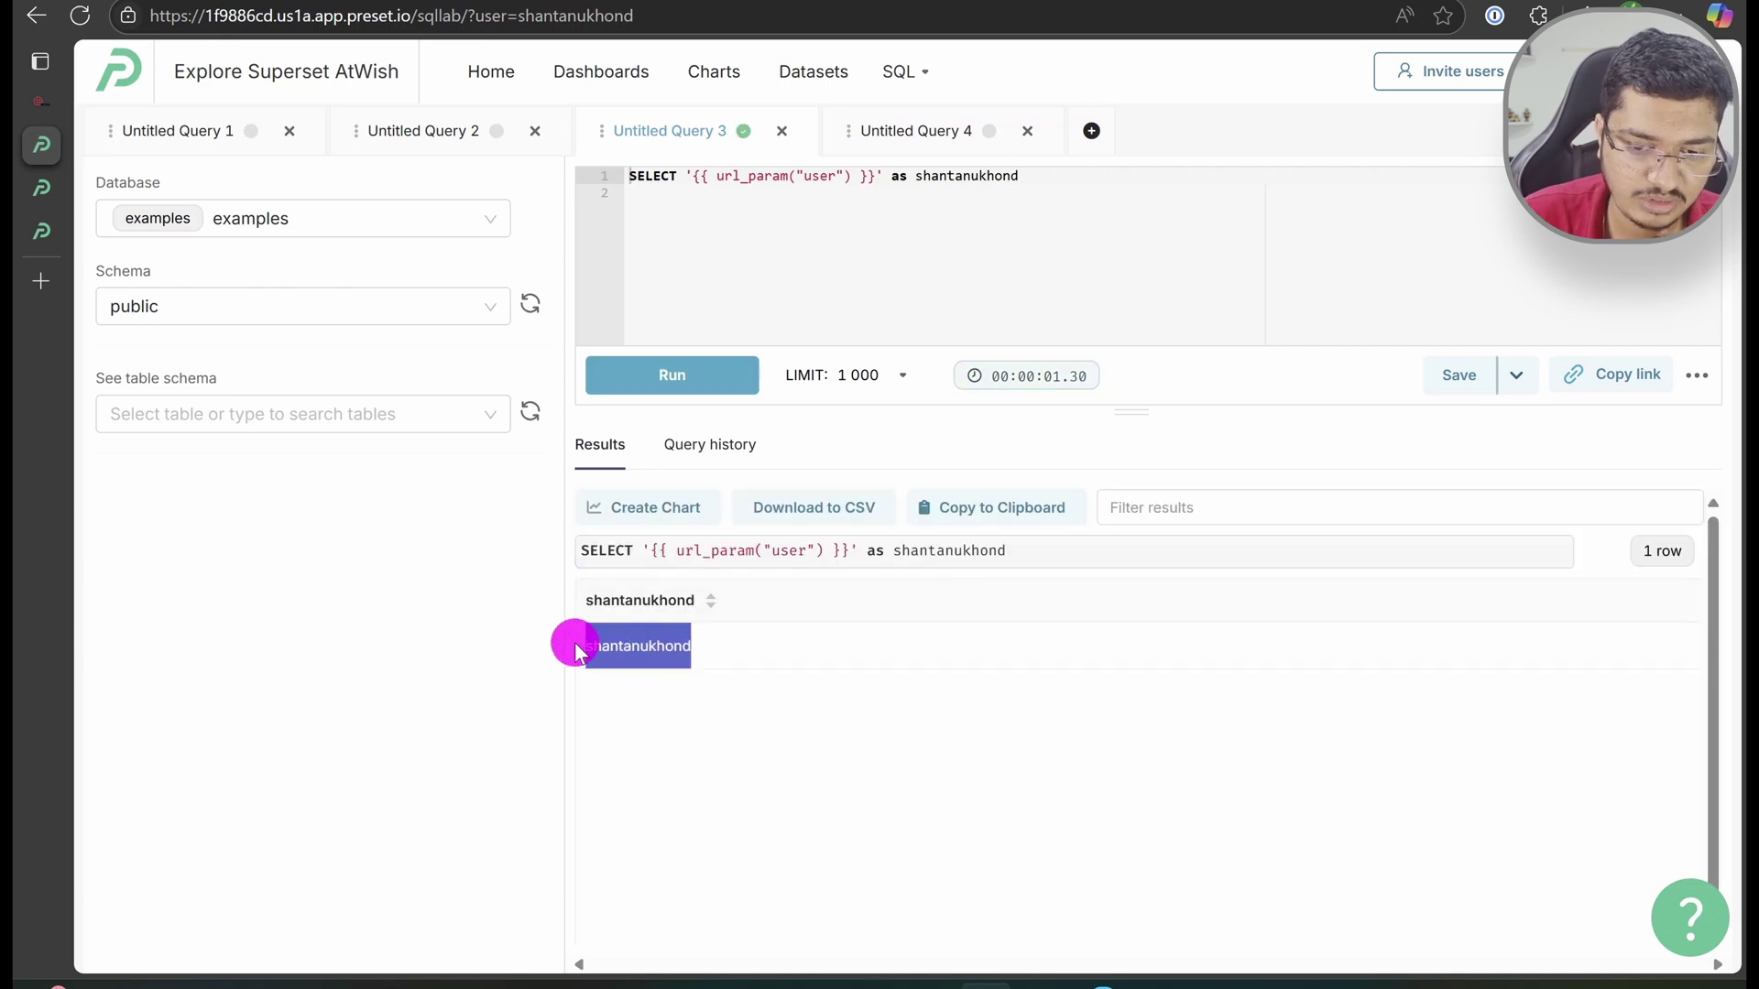
pyautogui.rightClick(979, 178)
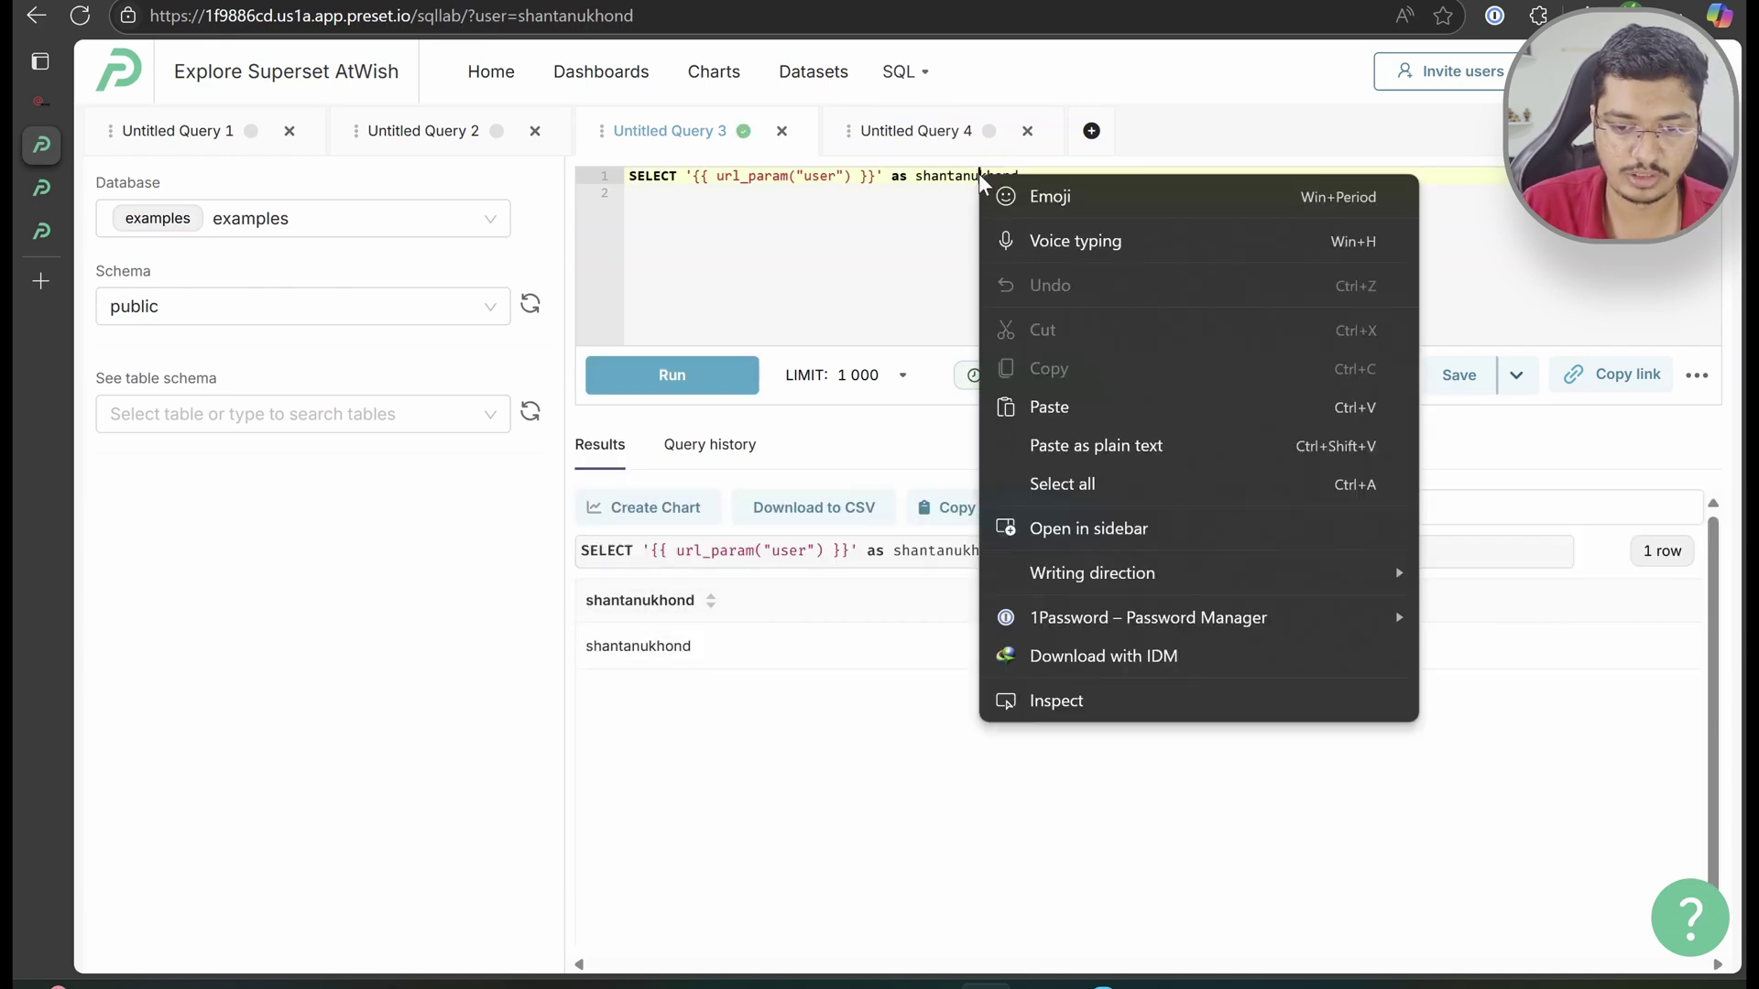
pyautogui.doubleClick(980, 178)
pyautogui.write('user')
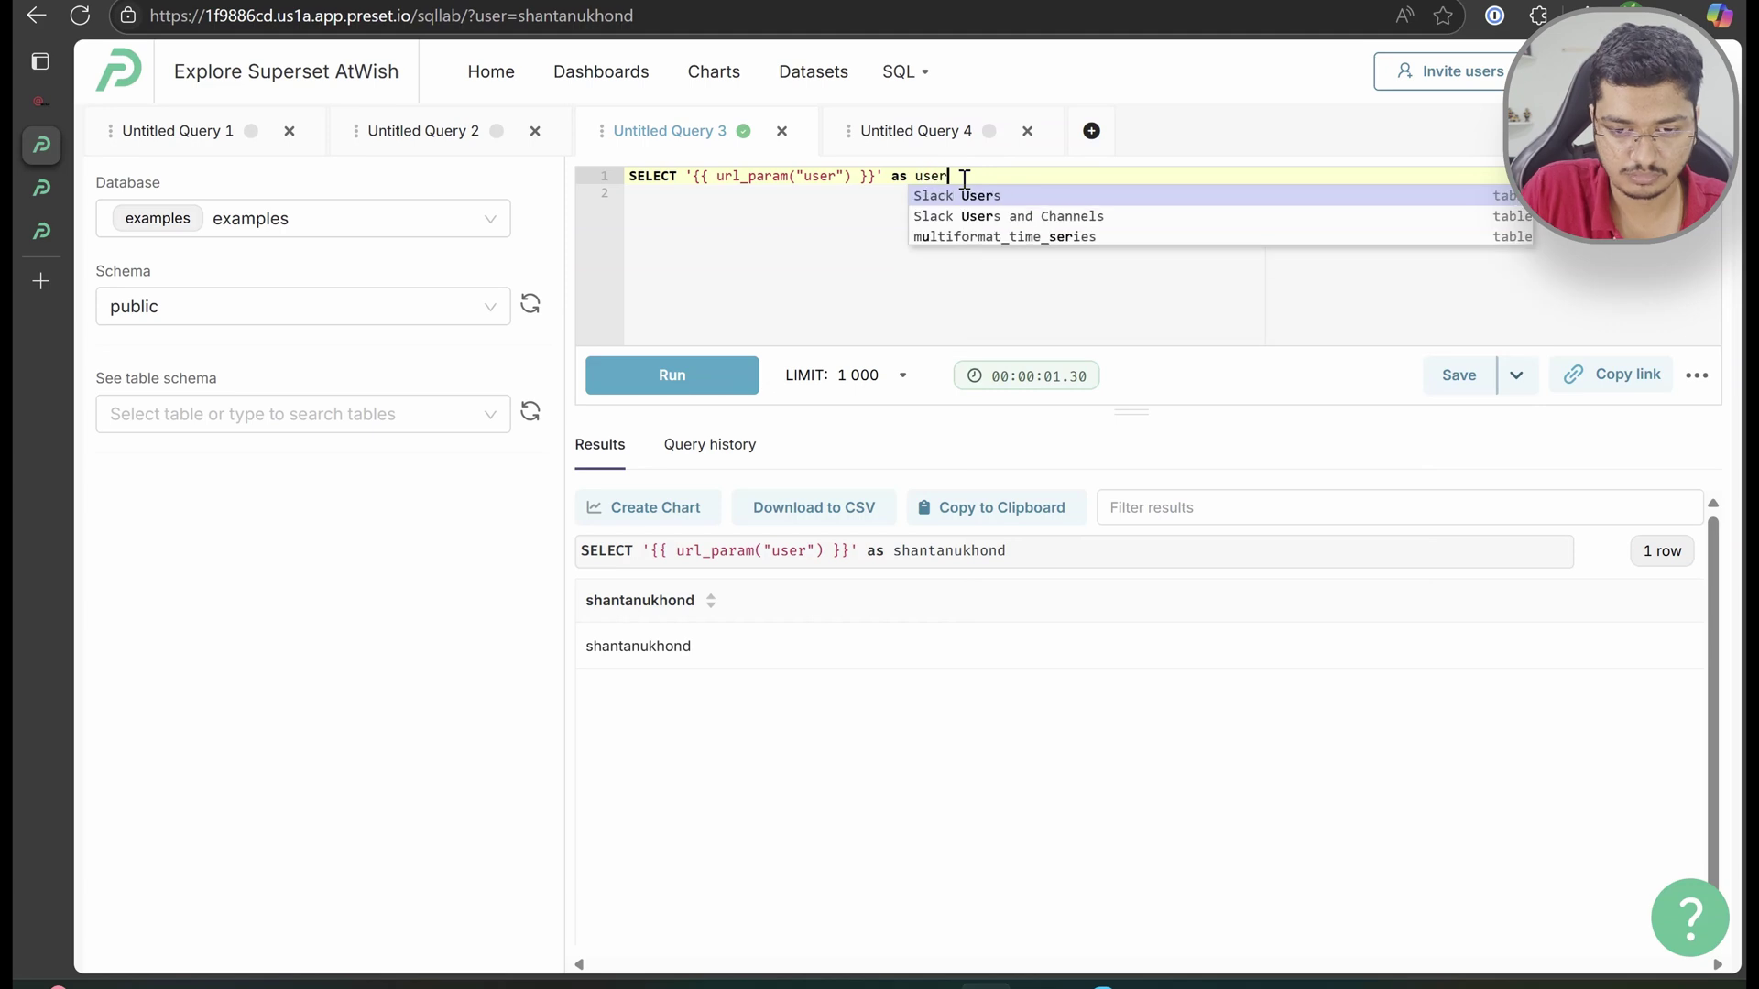
pyautogui.click(665, 371)
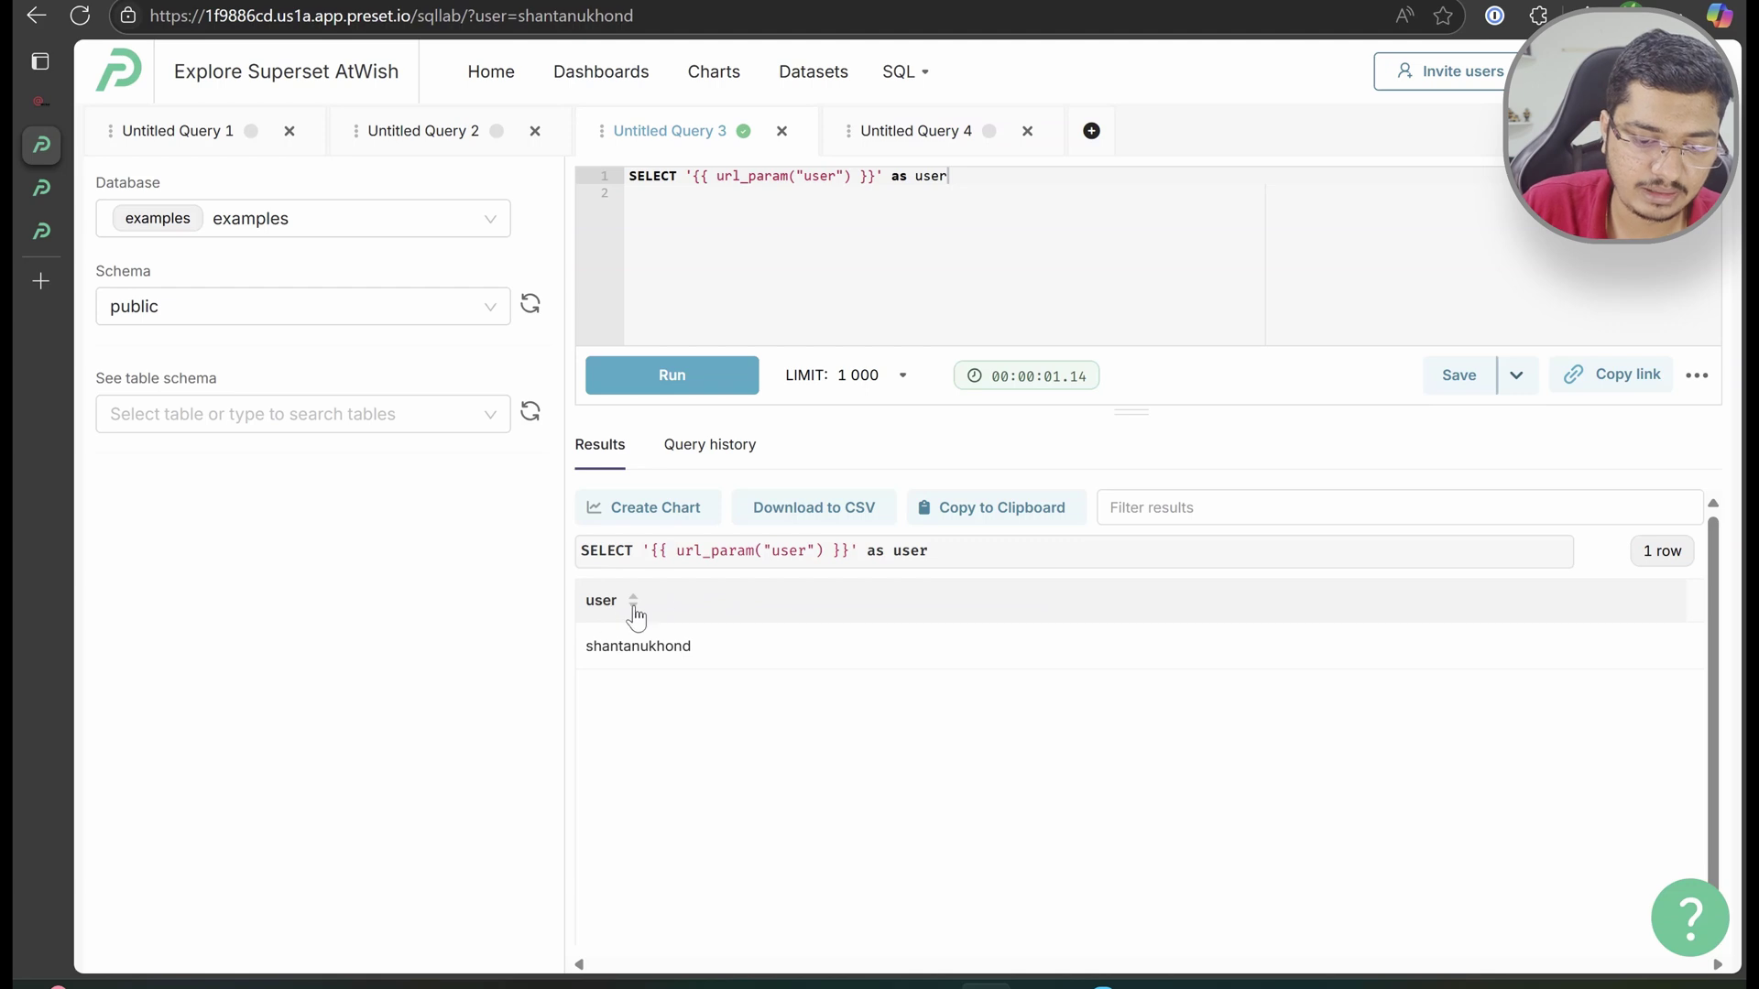
# Compare the returned user value with the url_param macro and the user value in the page address
pyautogui.doubleClick(619, 647)
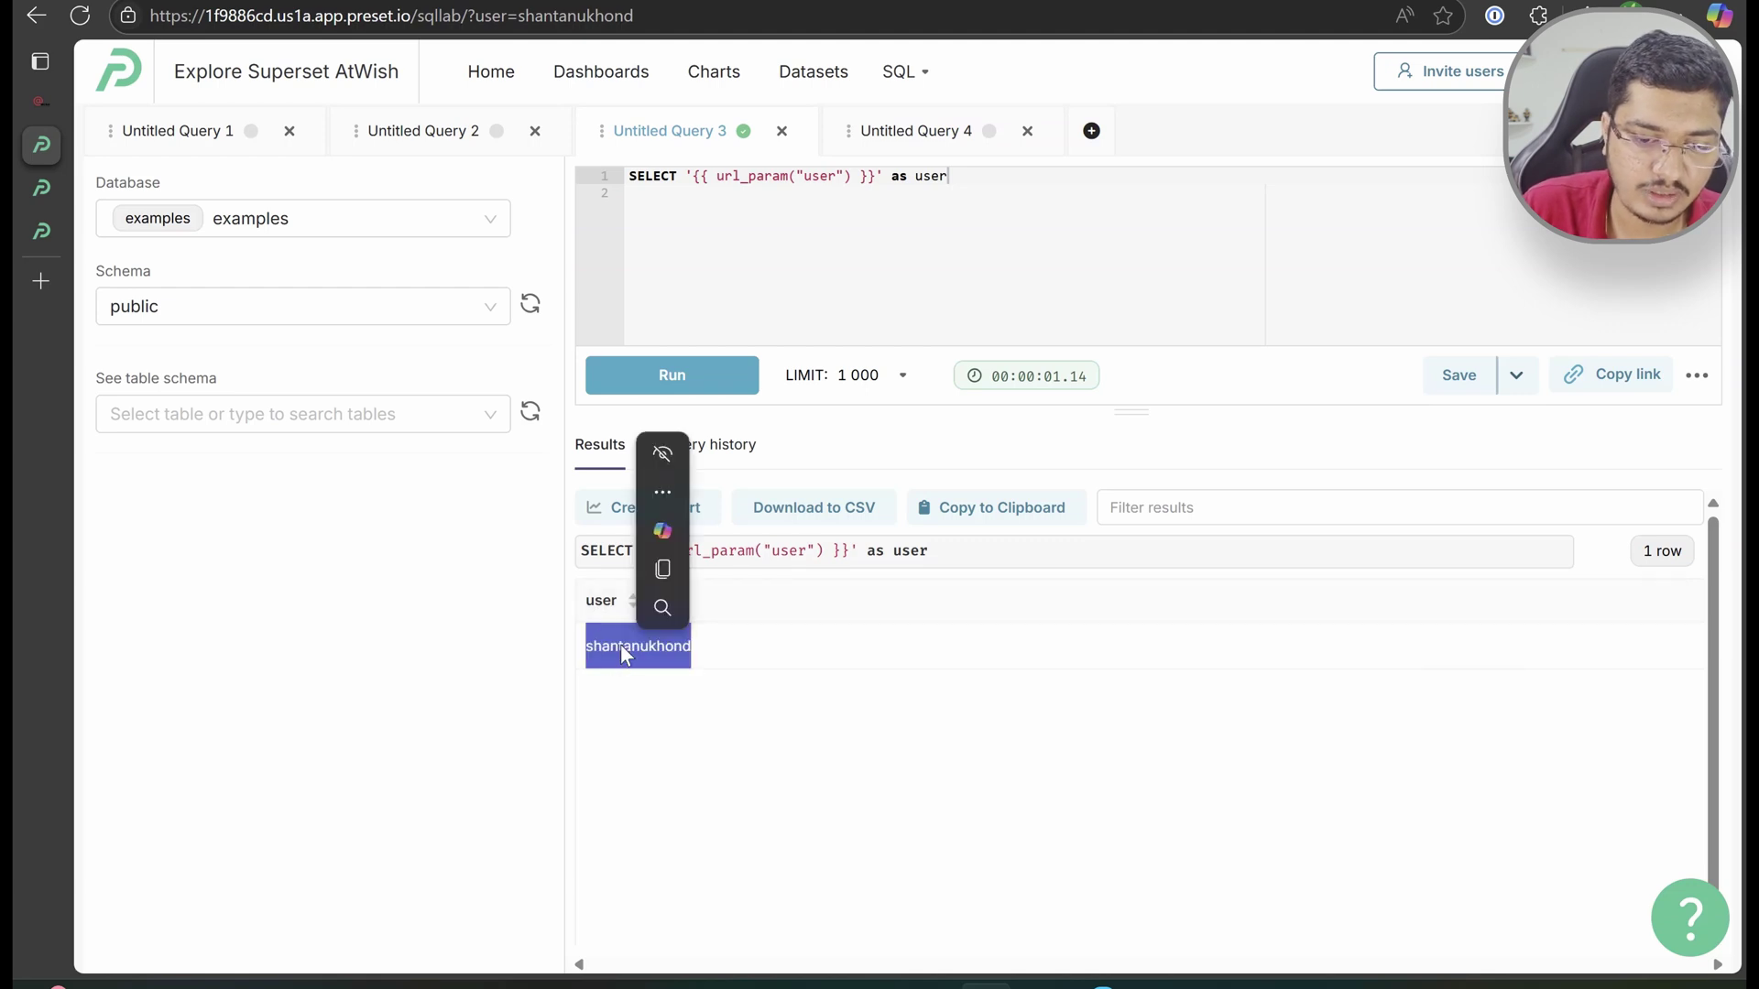
pyautogui.click(844, 248)
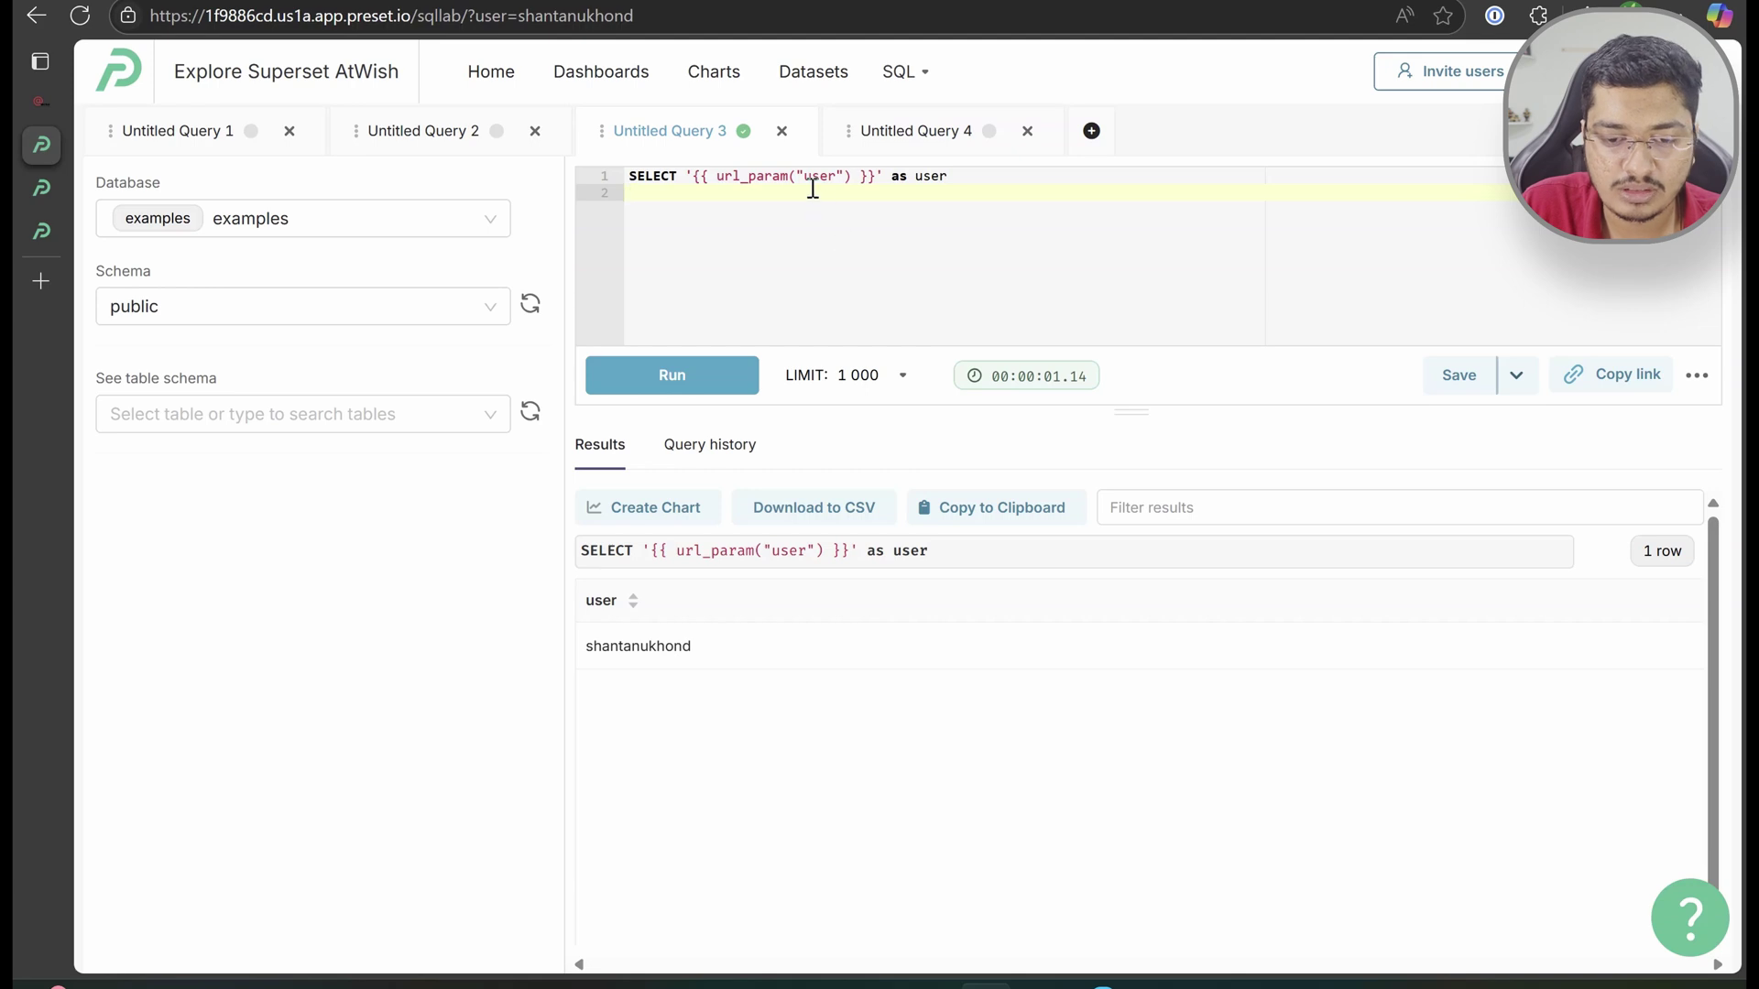
pyautogui.doubleClick(759, 176)
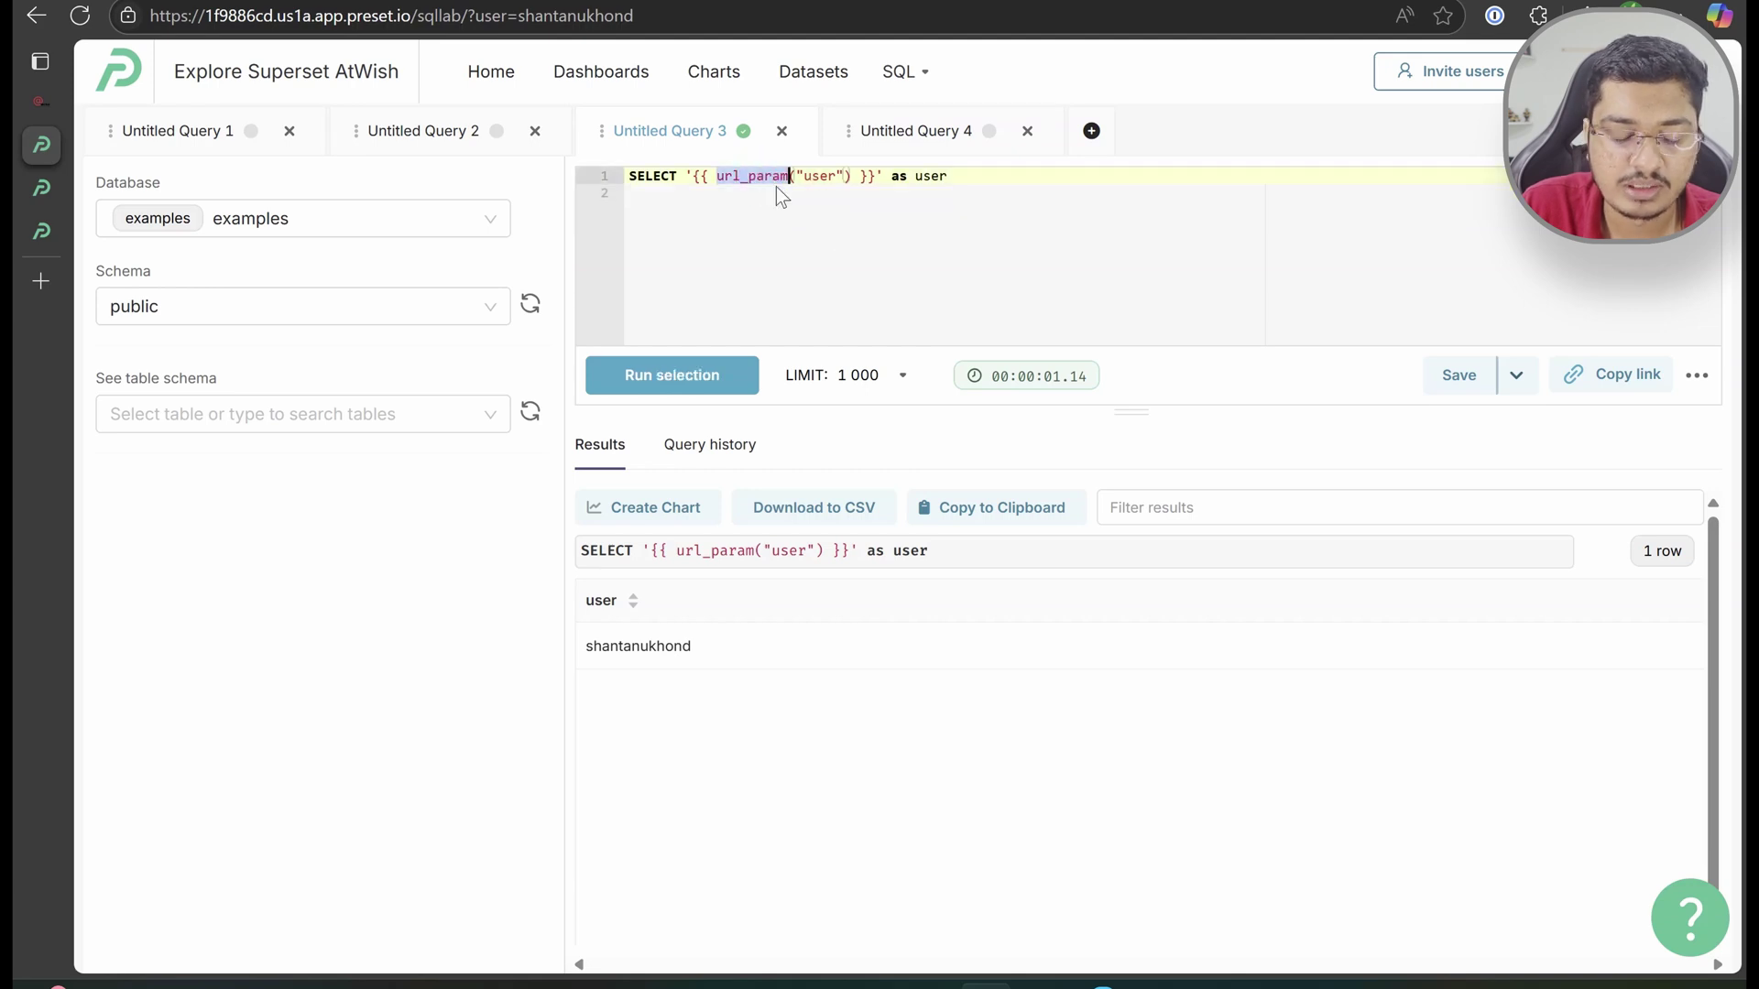
pyautogui.click(838, 238)
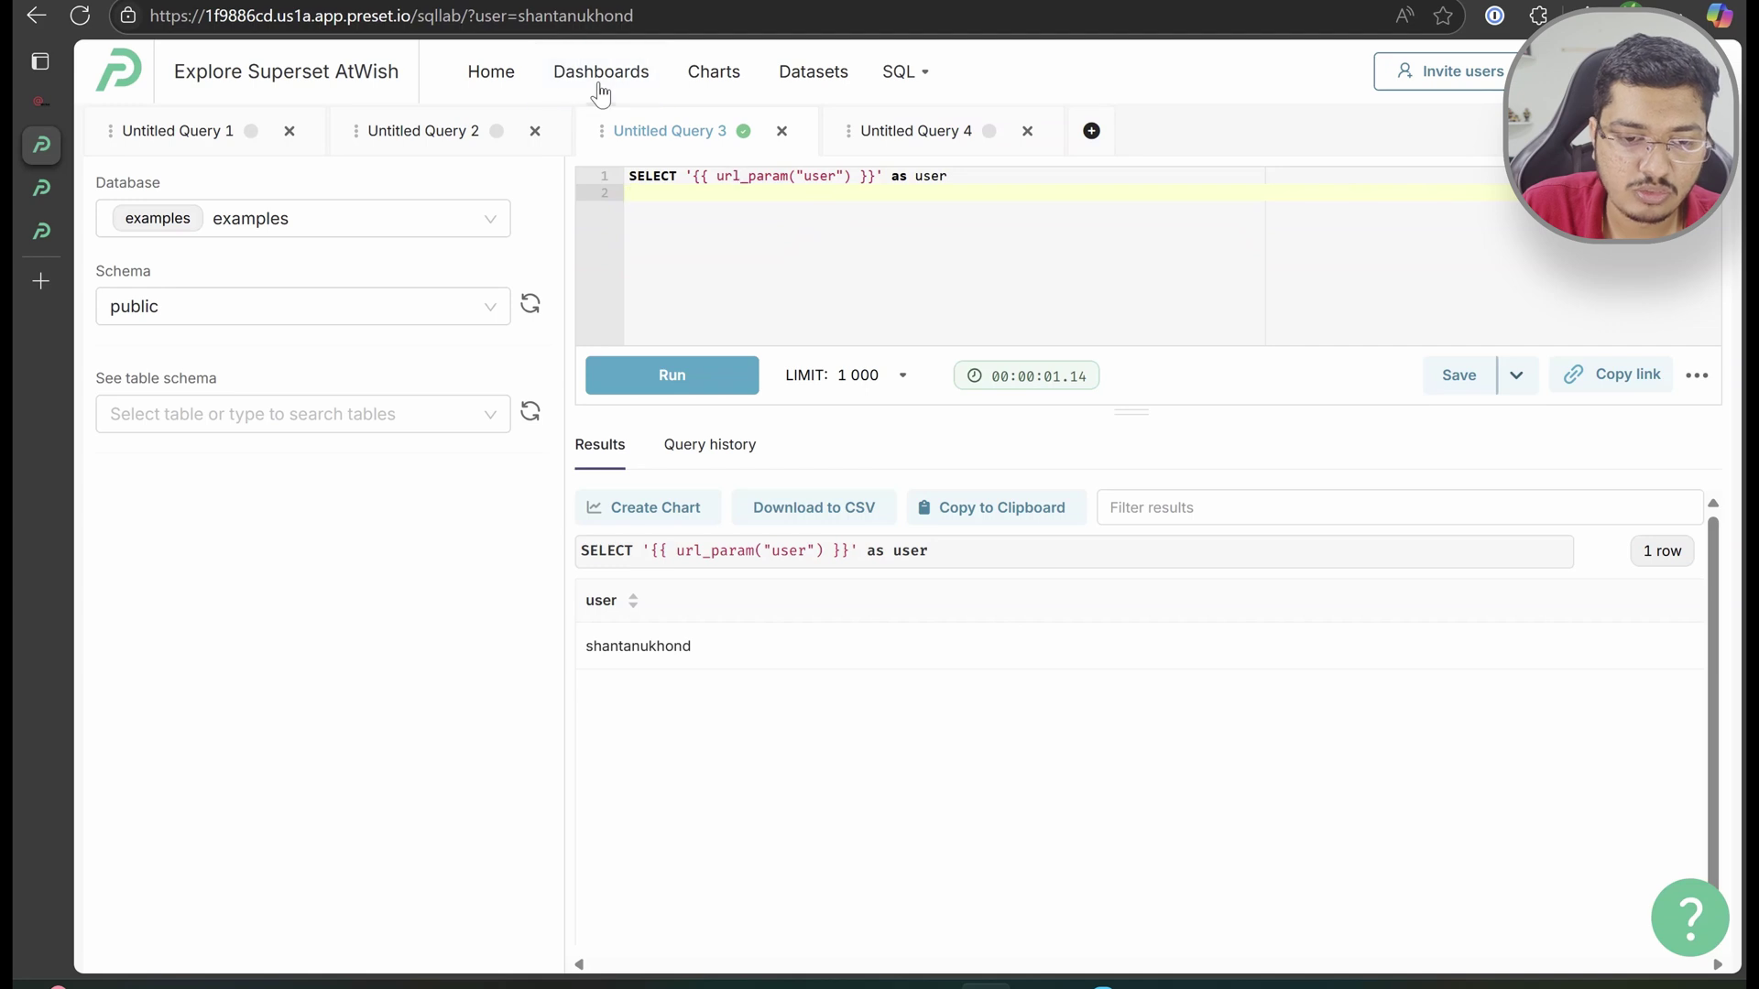
pyautogui.doubleClick(545, 20)
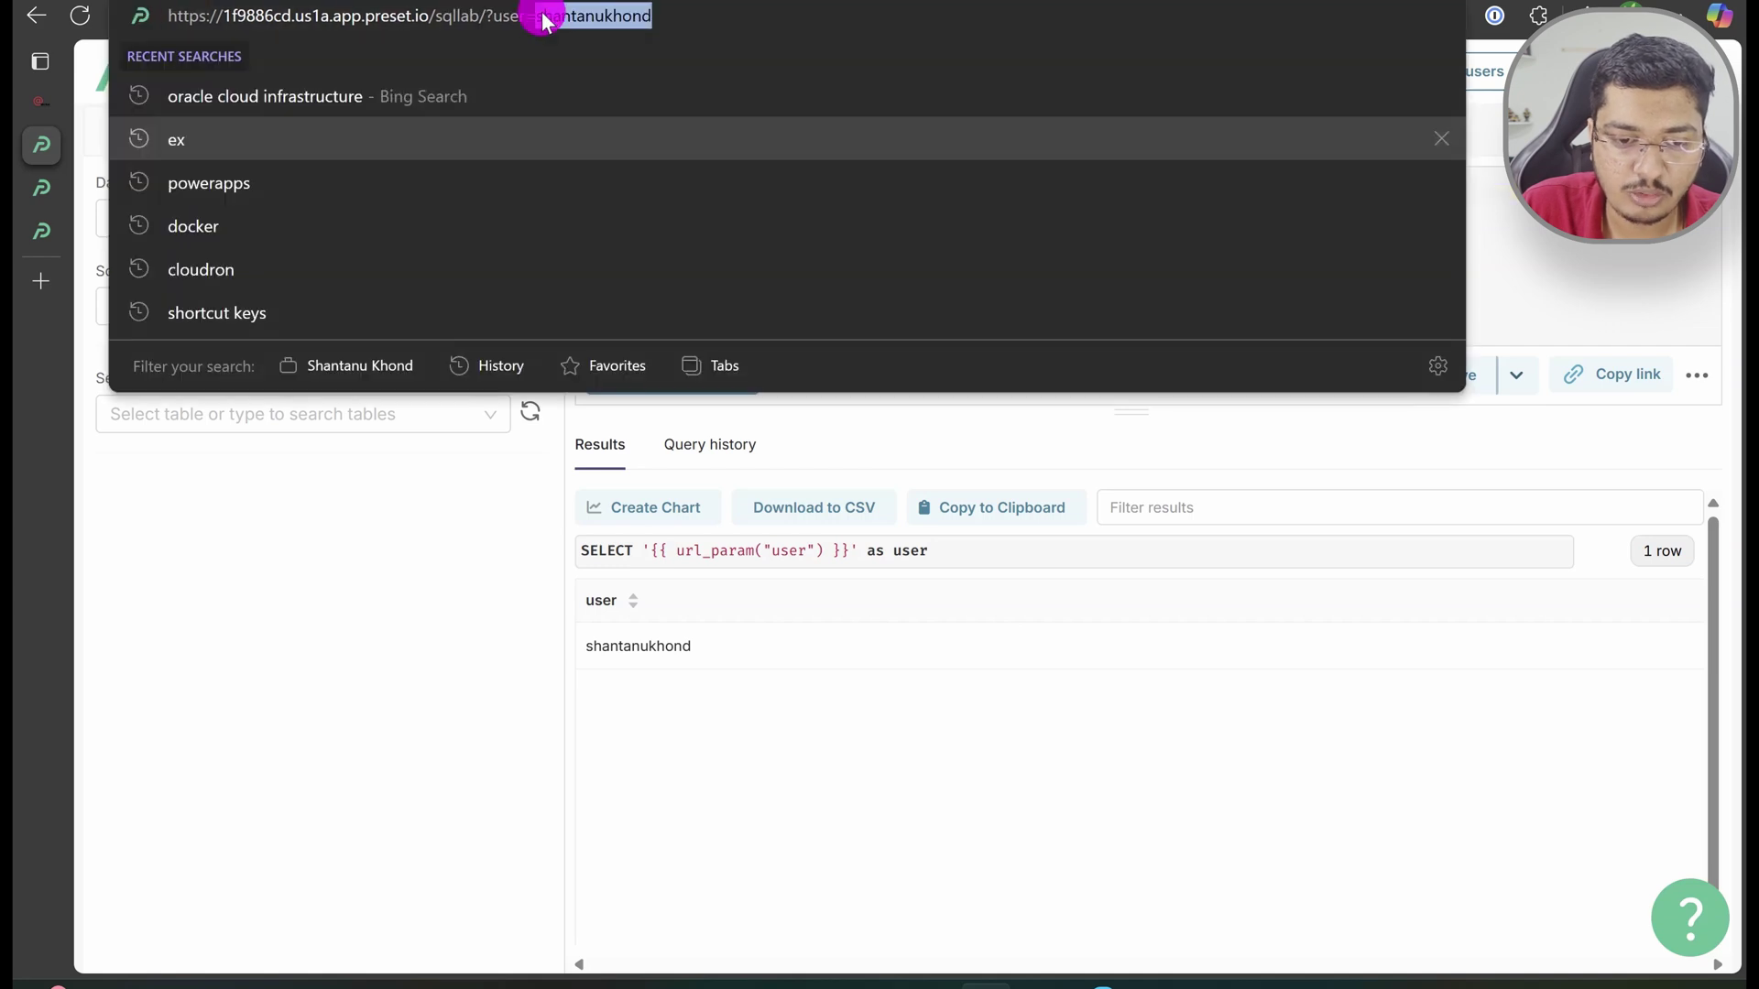
pyautogui.click(1498, 183)
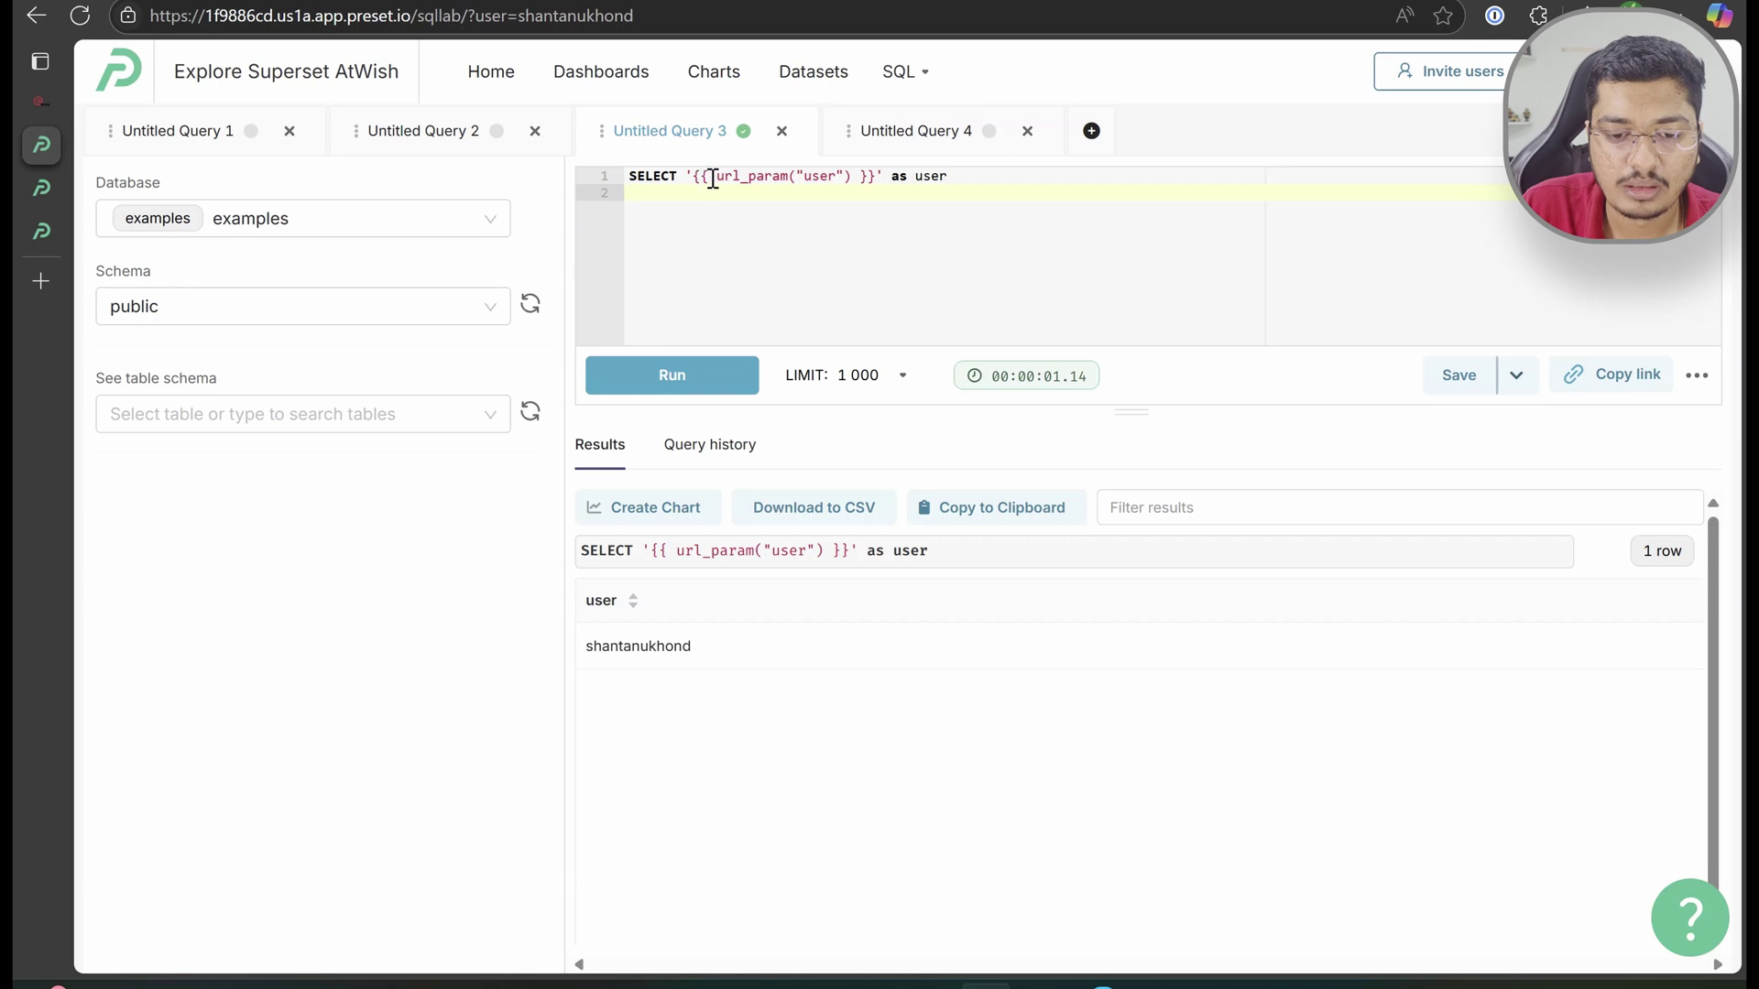
pyautogui.moveTo(686, 175); pyautogui.dragTo(892, 177)
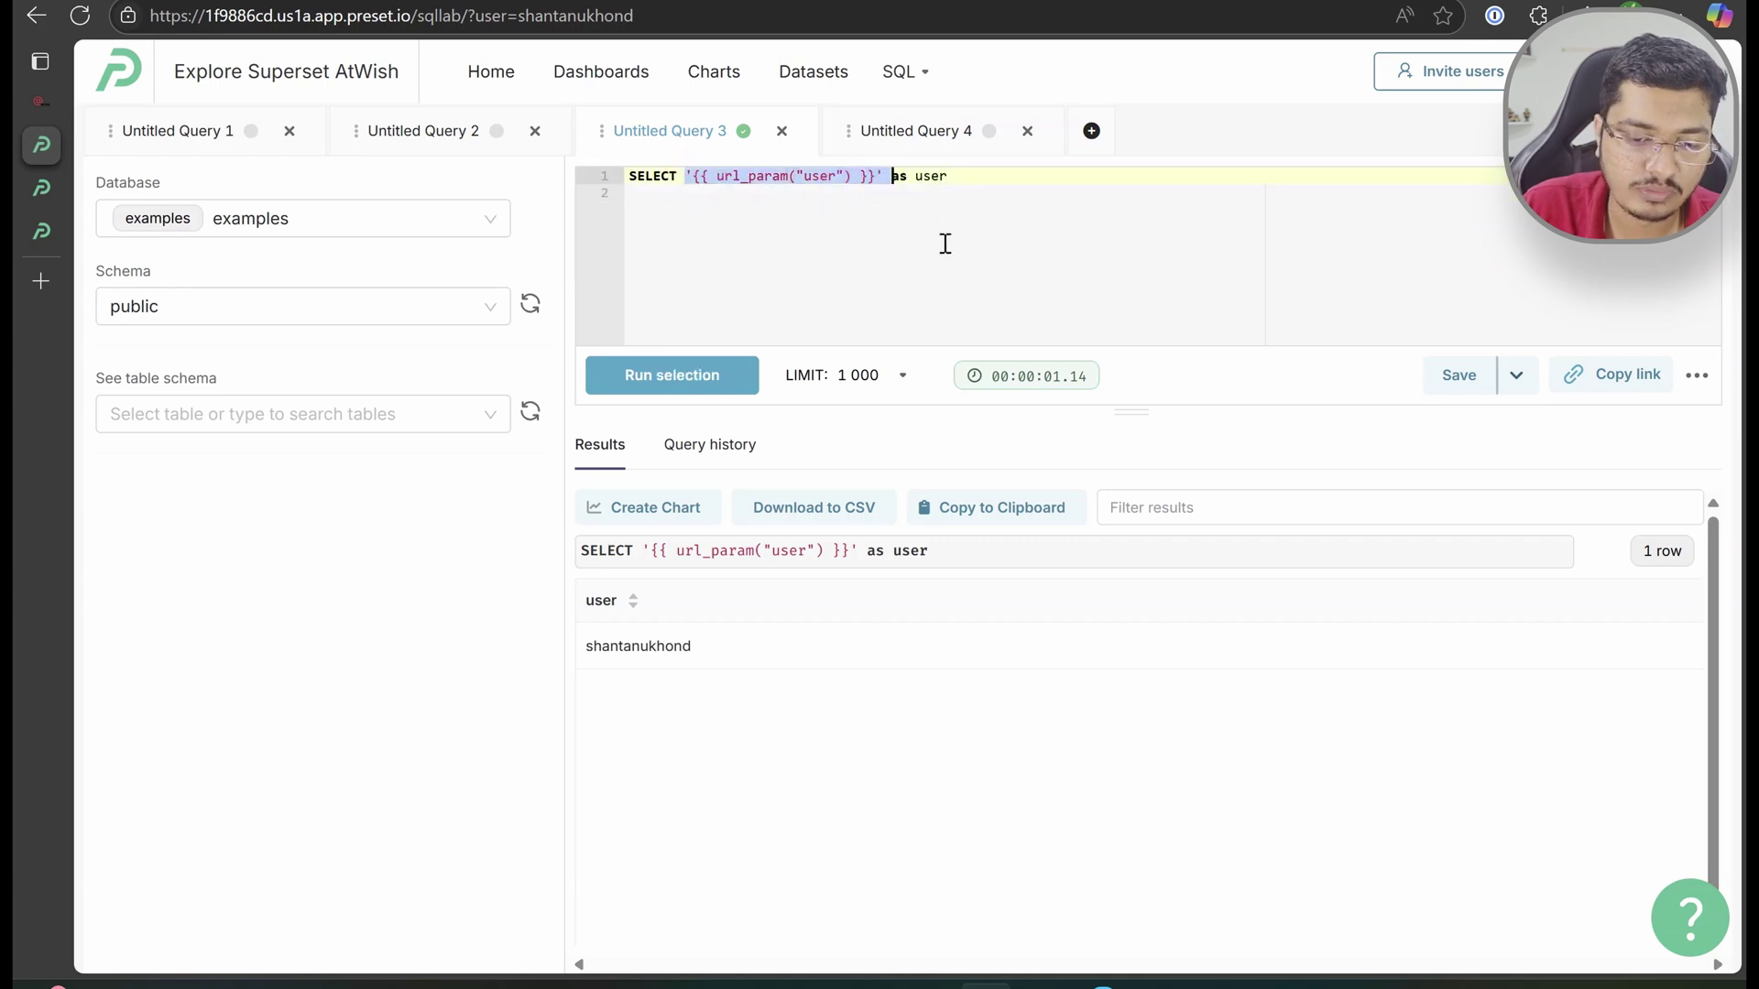
pyautogui.click(844, 231)
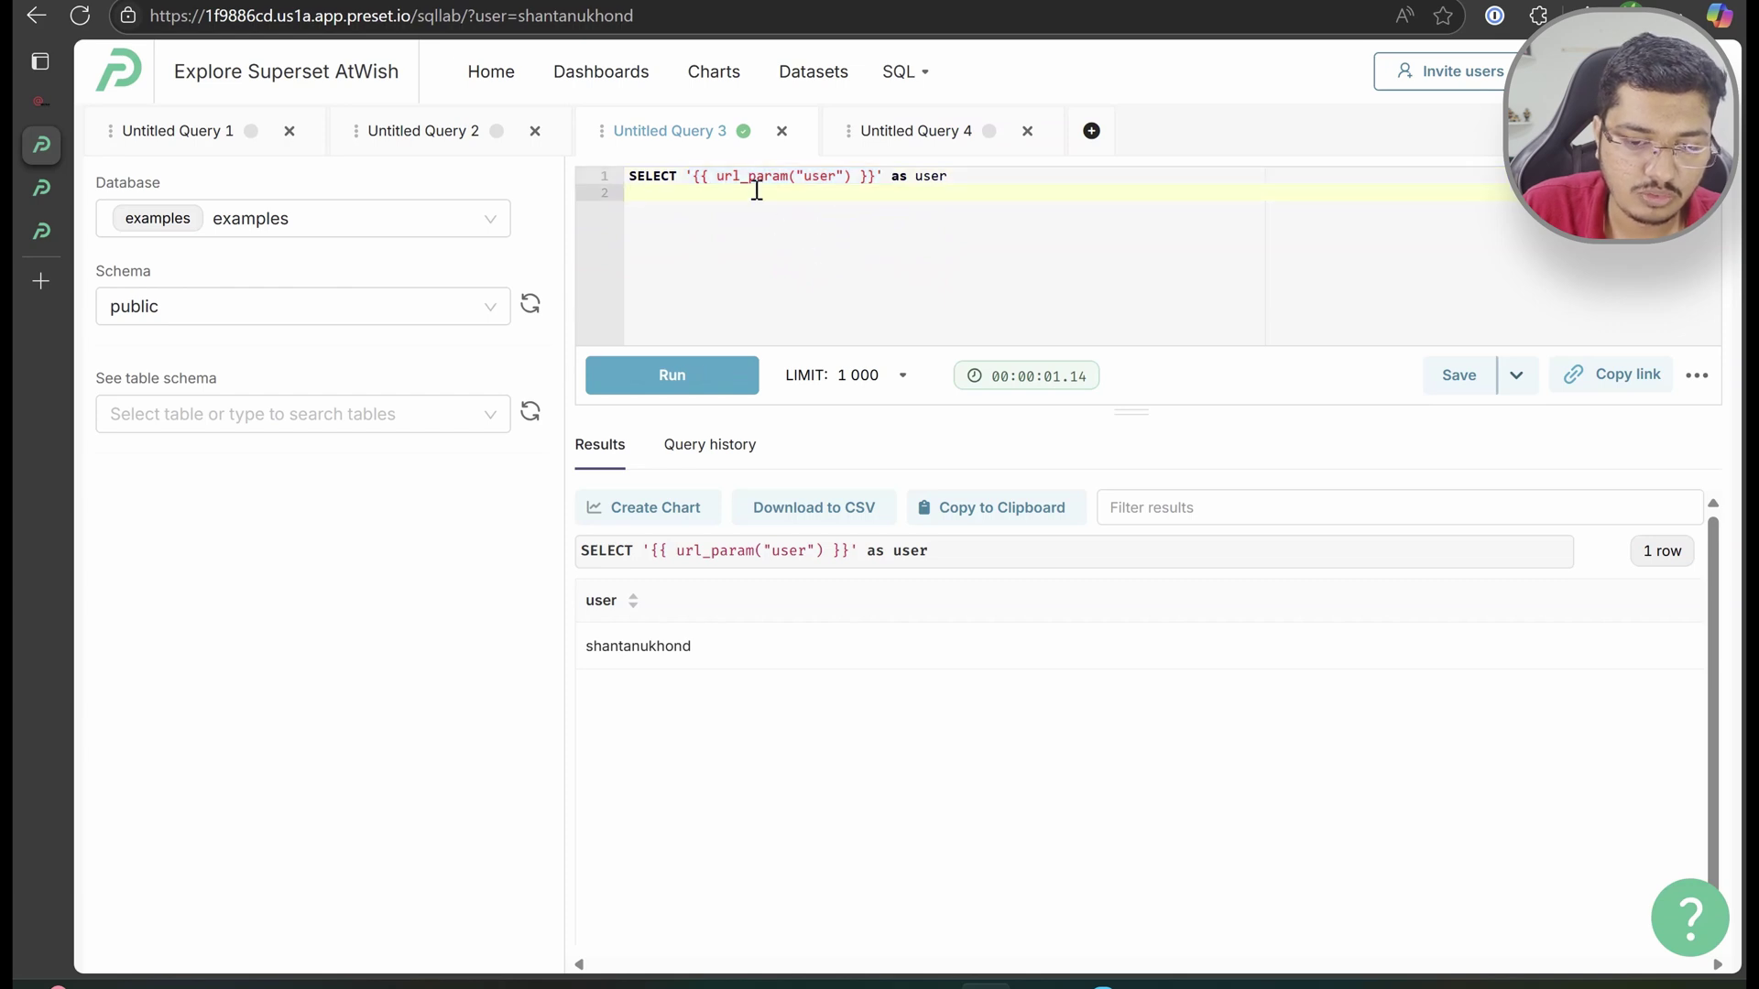
pyautogui.doubleClick(755, 178)
pyautogui.click(817, 232)
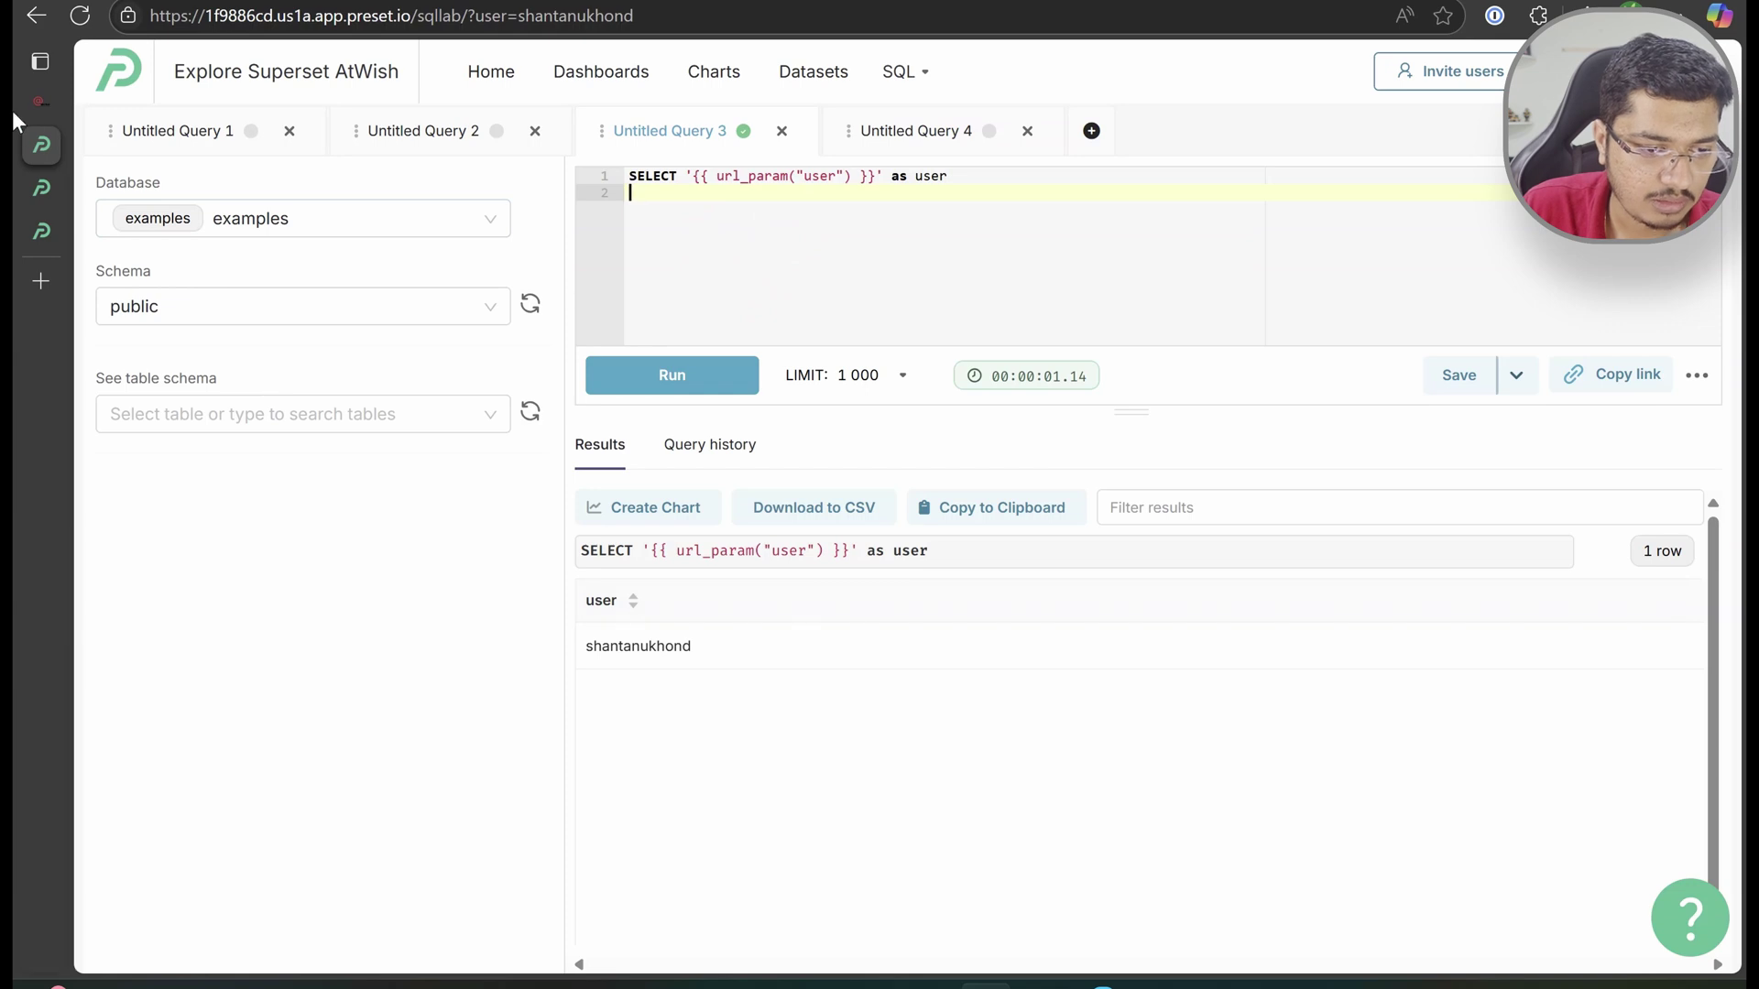
# Bring up the filter_values dynamic-filtering example in the SQL Templating docs
pyautogui.click(36, 103)
pyautogui.scroll(15, 656, 333)
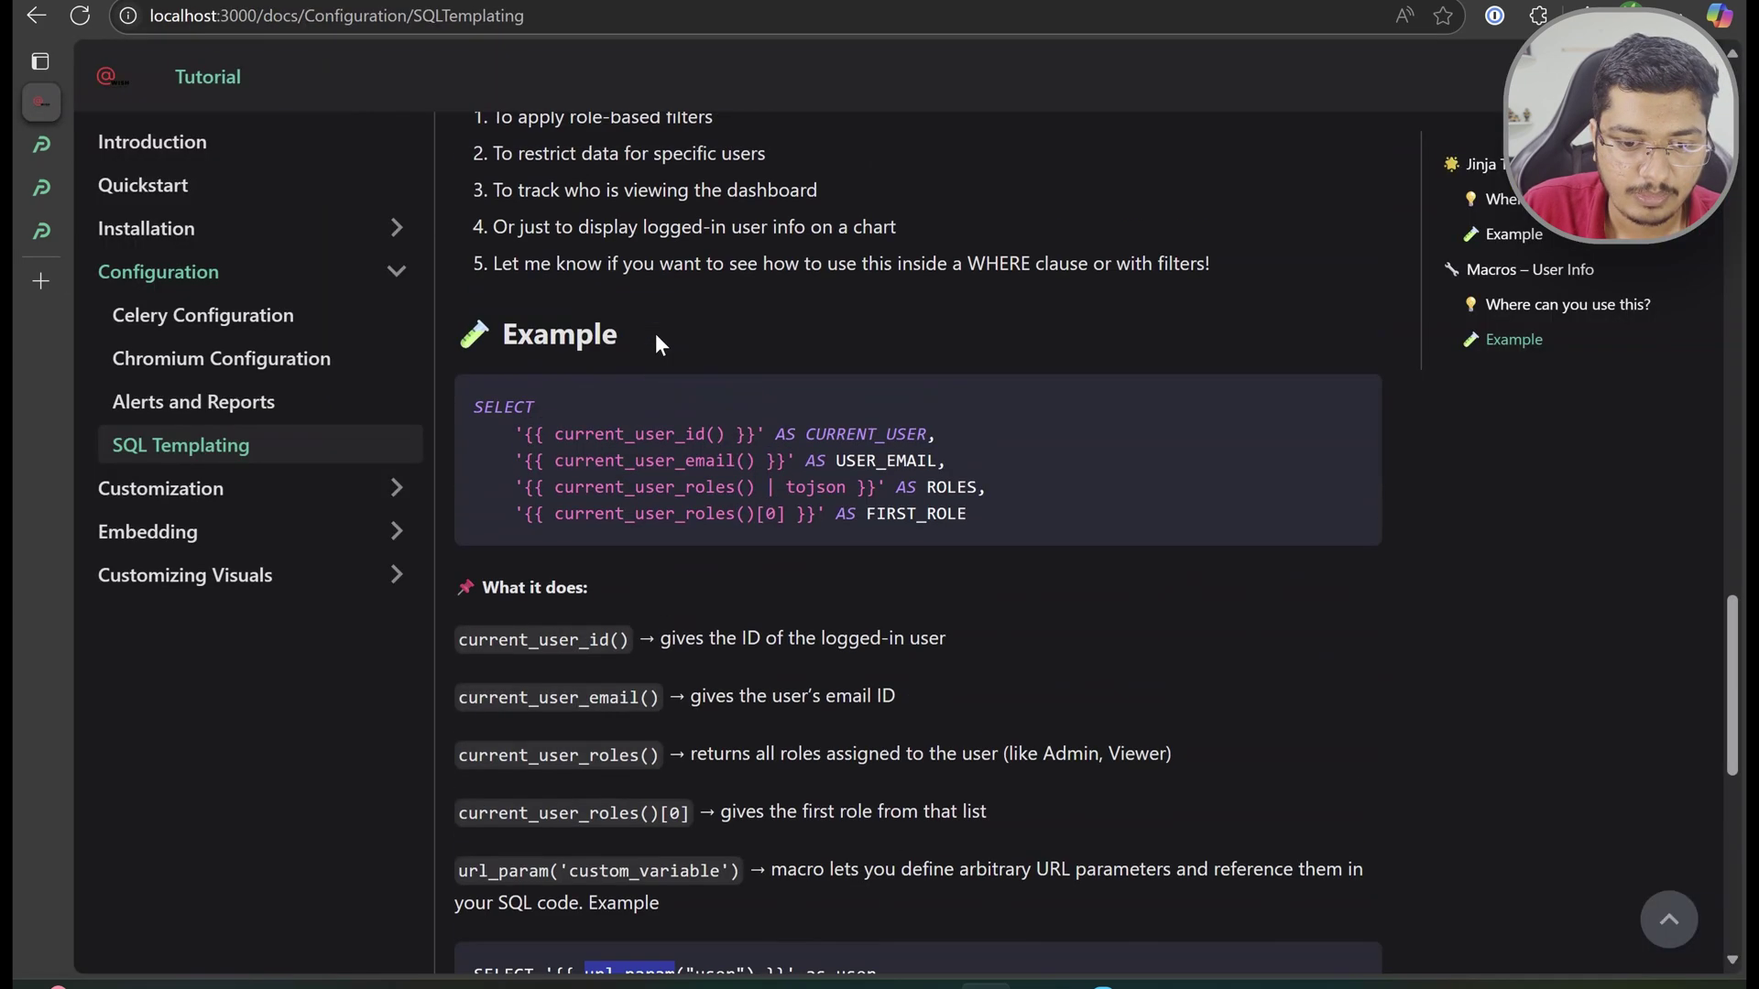
pyautogui.hscroll(2, 801, 854)
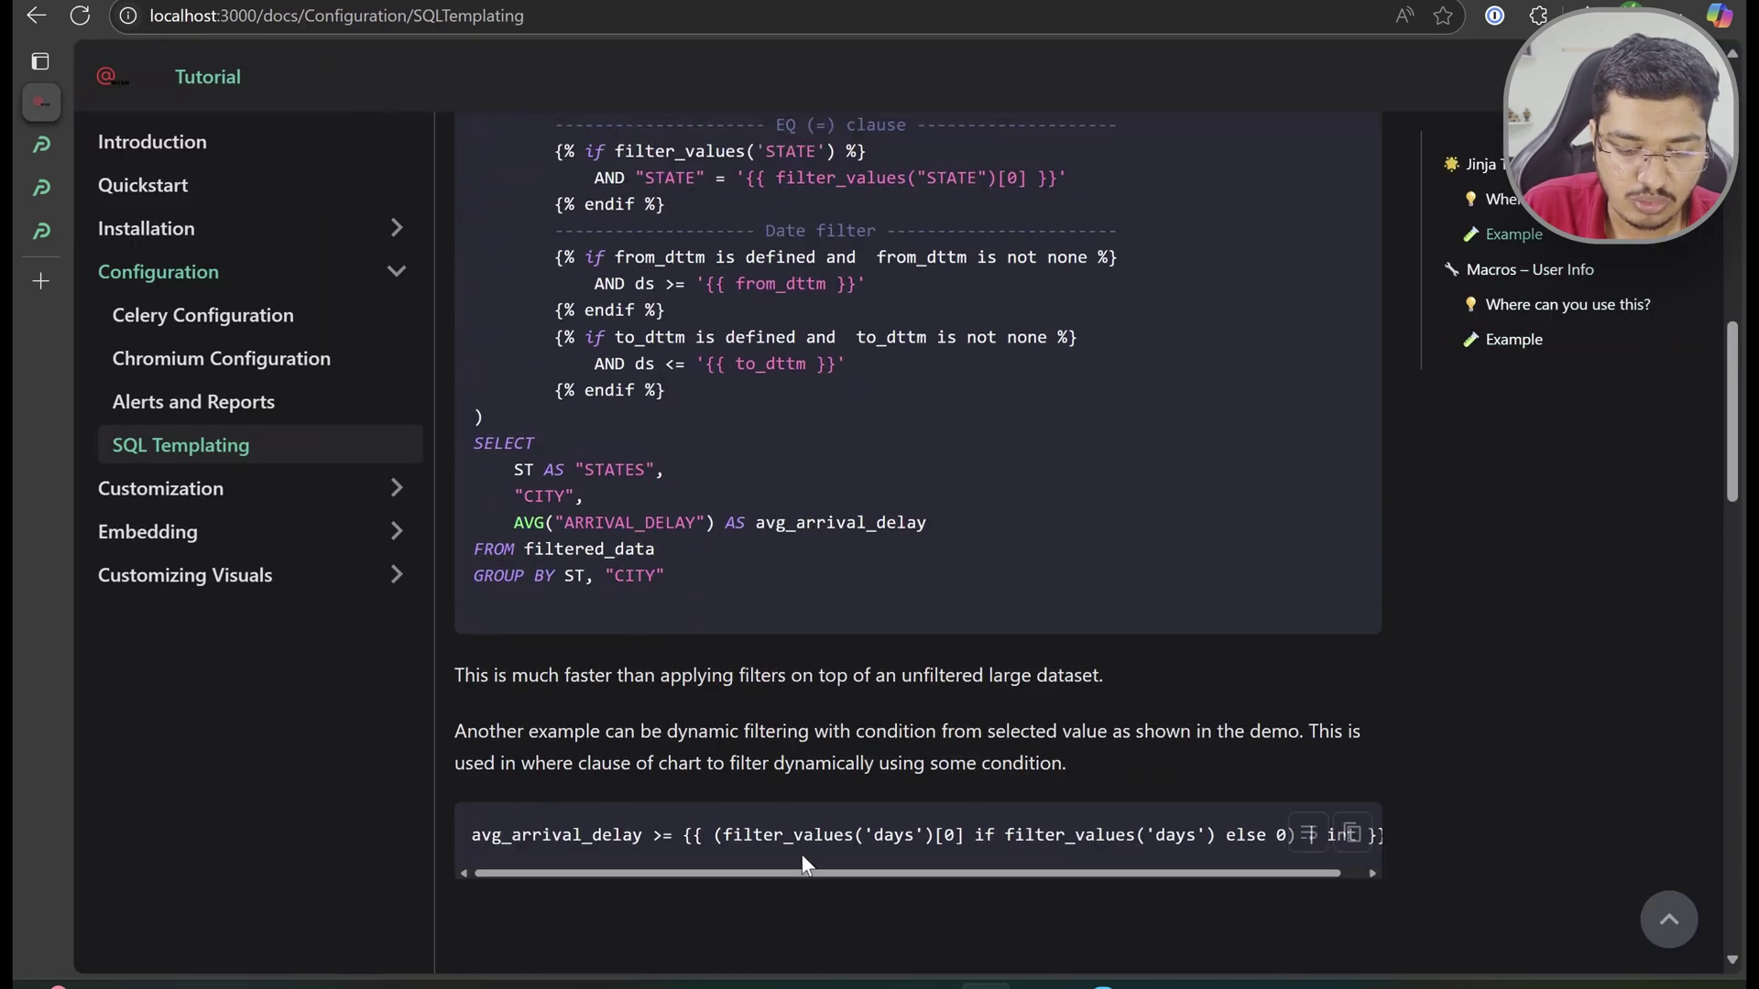
pyautogui.hscroll(-2, 801, 854)
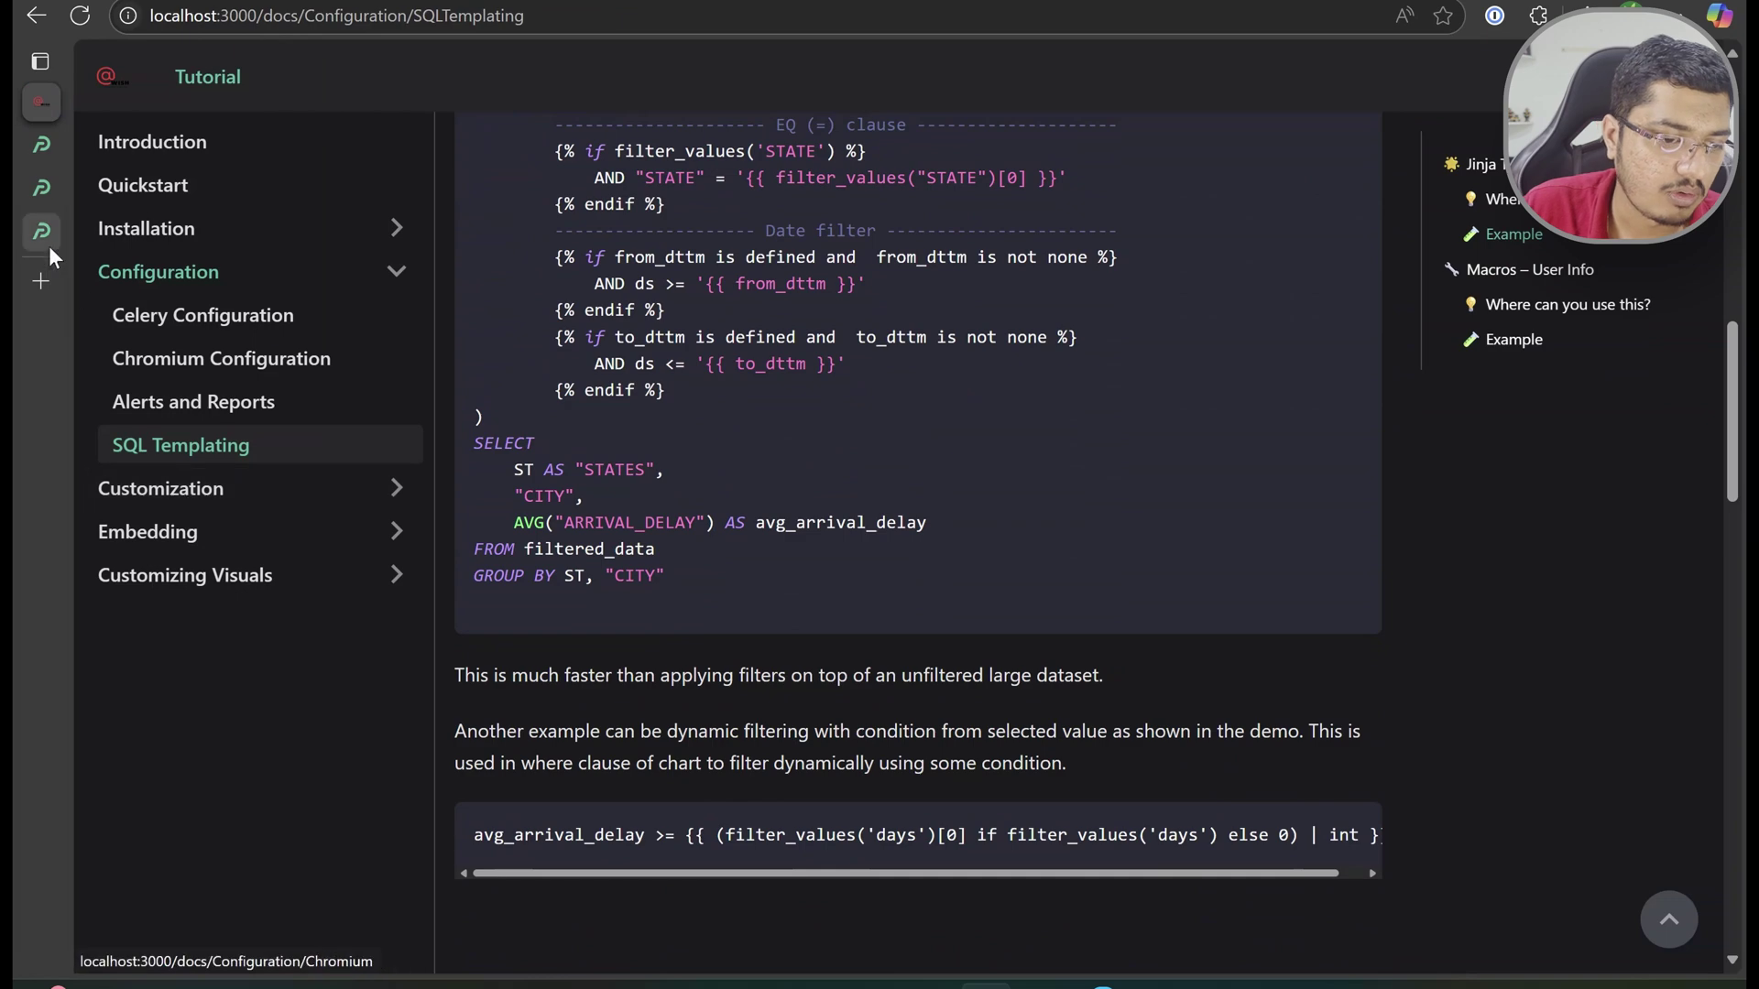
# On the Flight Delay Dashboard apply Delay Duration 6 and sort the table by avg_arrival_delay
pyautogui.click(35, 220)
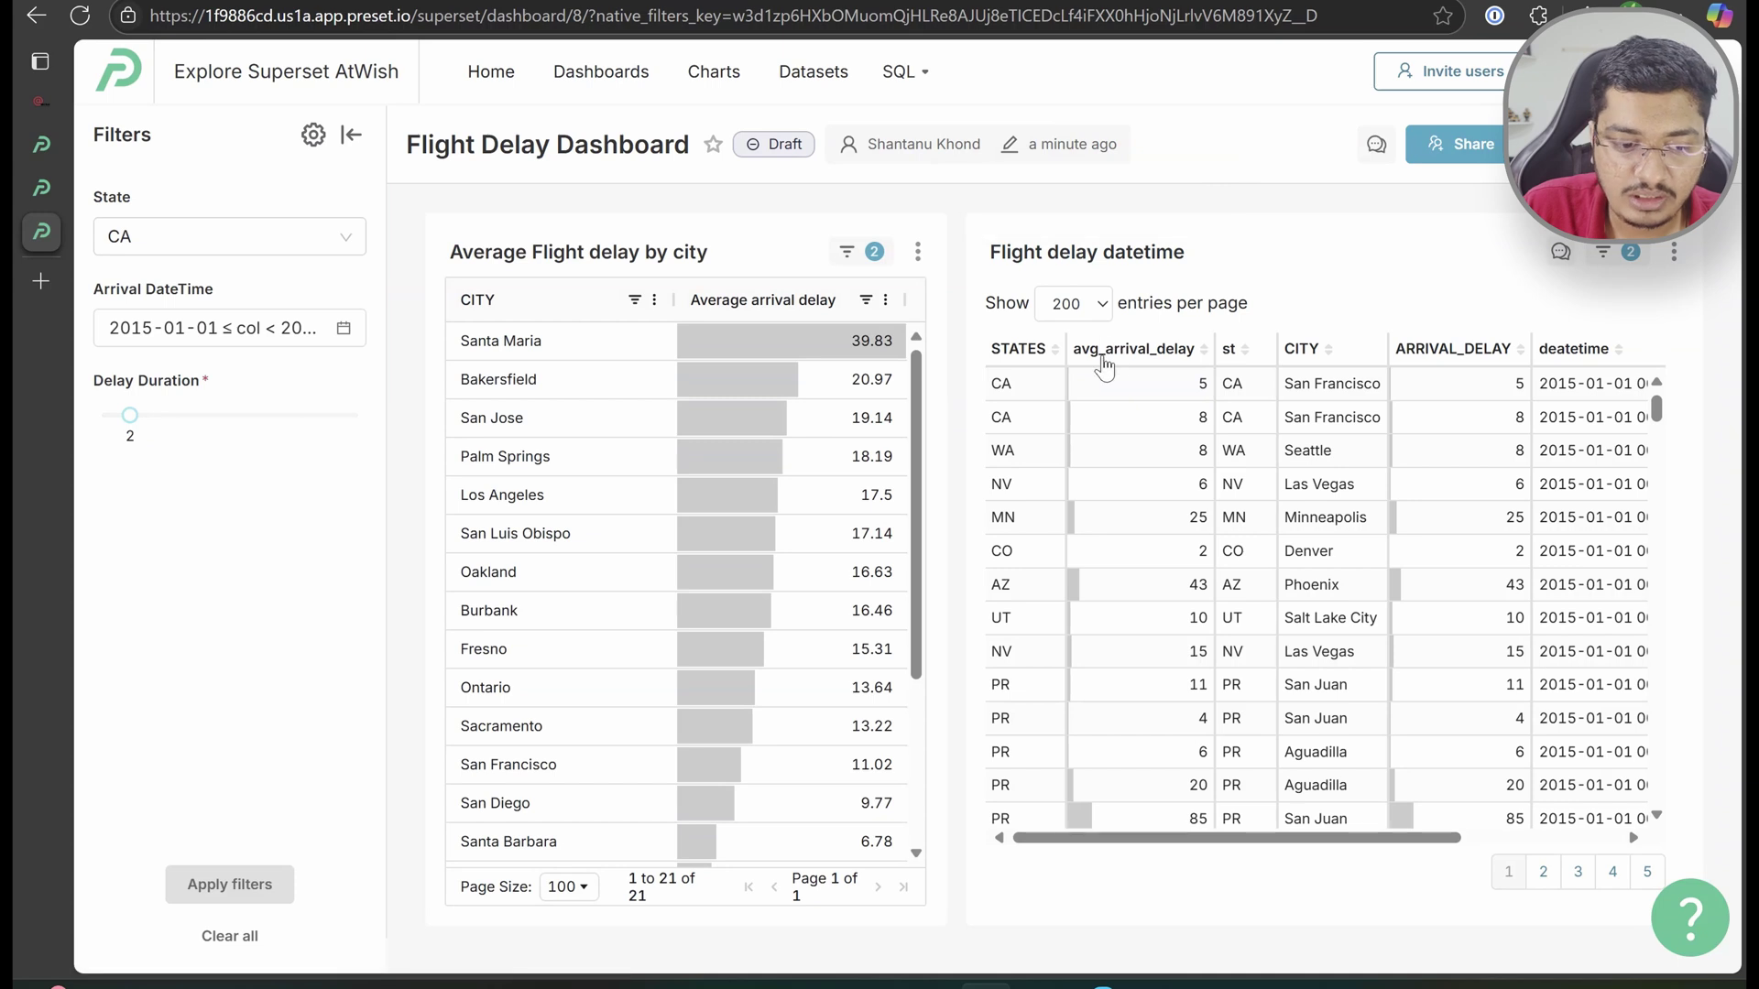
pyautogui.moveTo(130, 415); pyautogui.dragTo(237, 426)
pyautogui.click(214, 884)
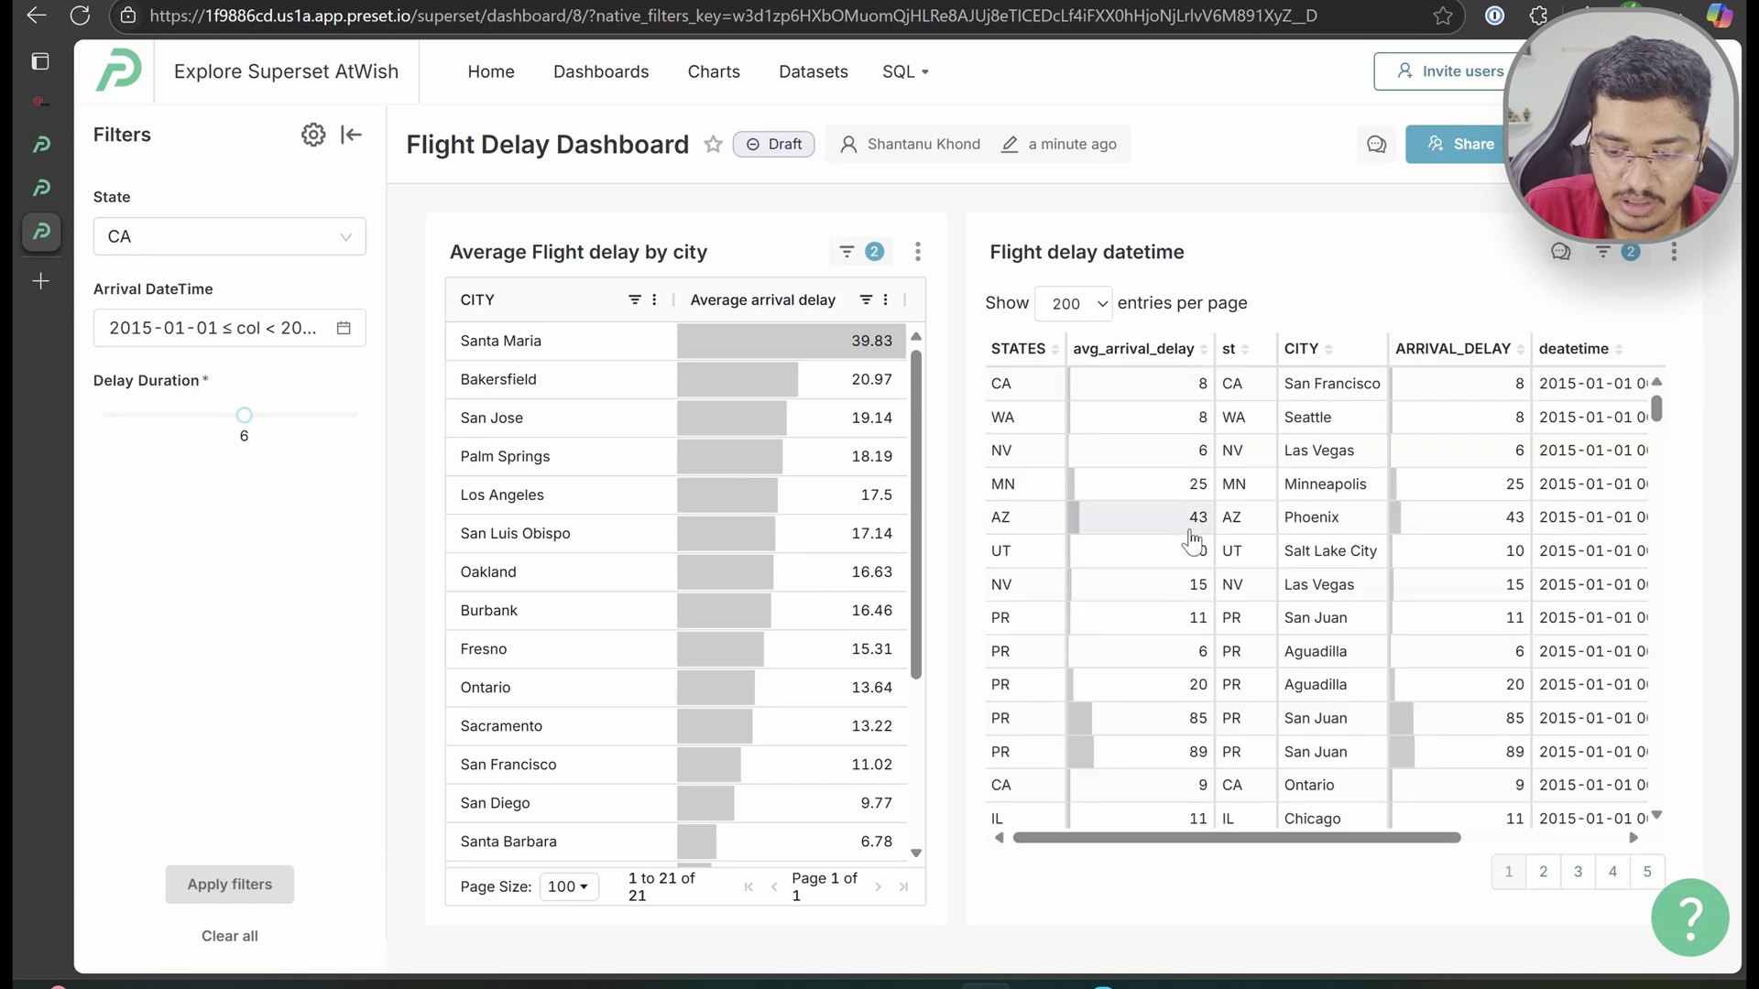
pyautogui.scroll(-1, 1191, 541)
pyautogui.scroll(1, 1191, 550)
pyautogui.rightClick(1196, 352)
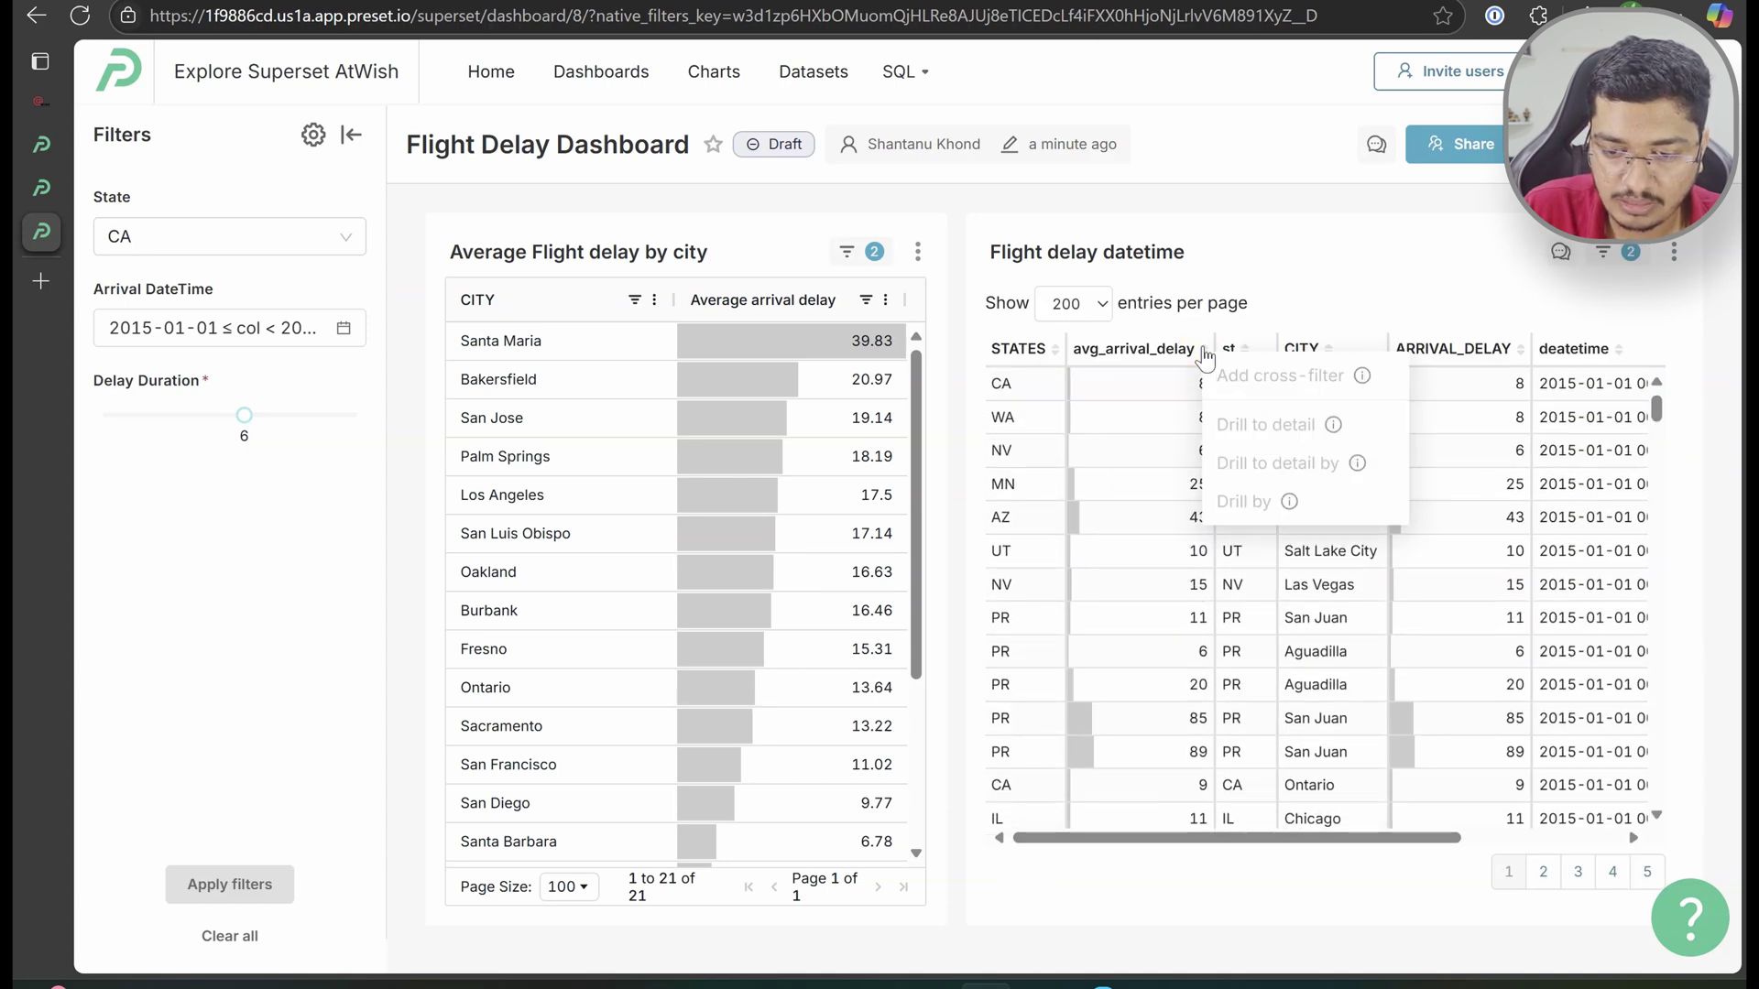
pyautogui.click(1146, 353)
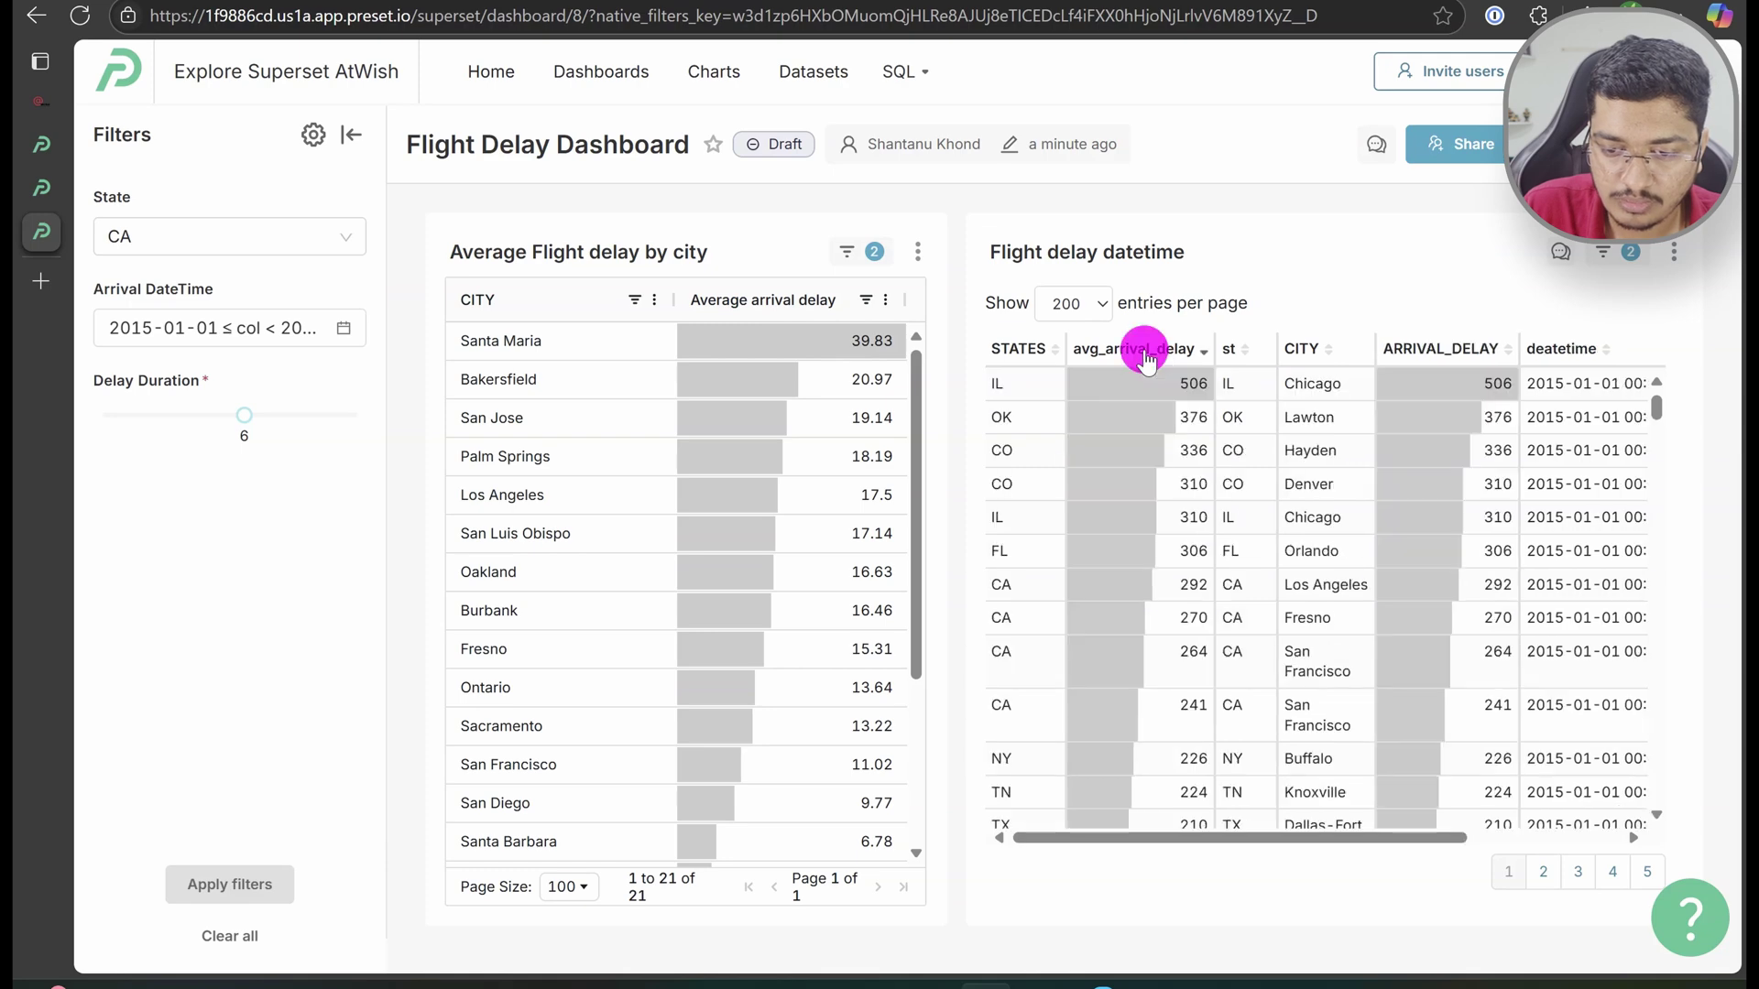
pyautogui.click(1148, 357)
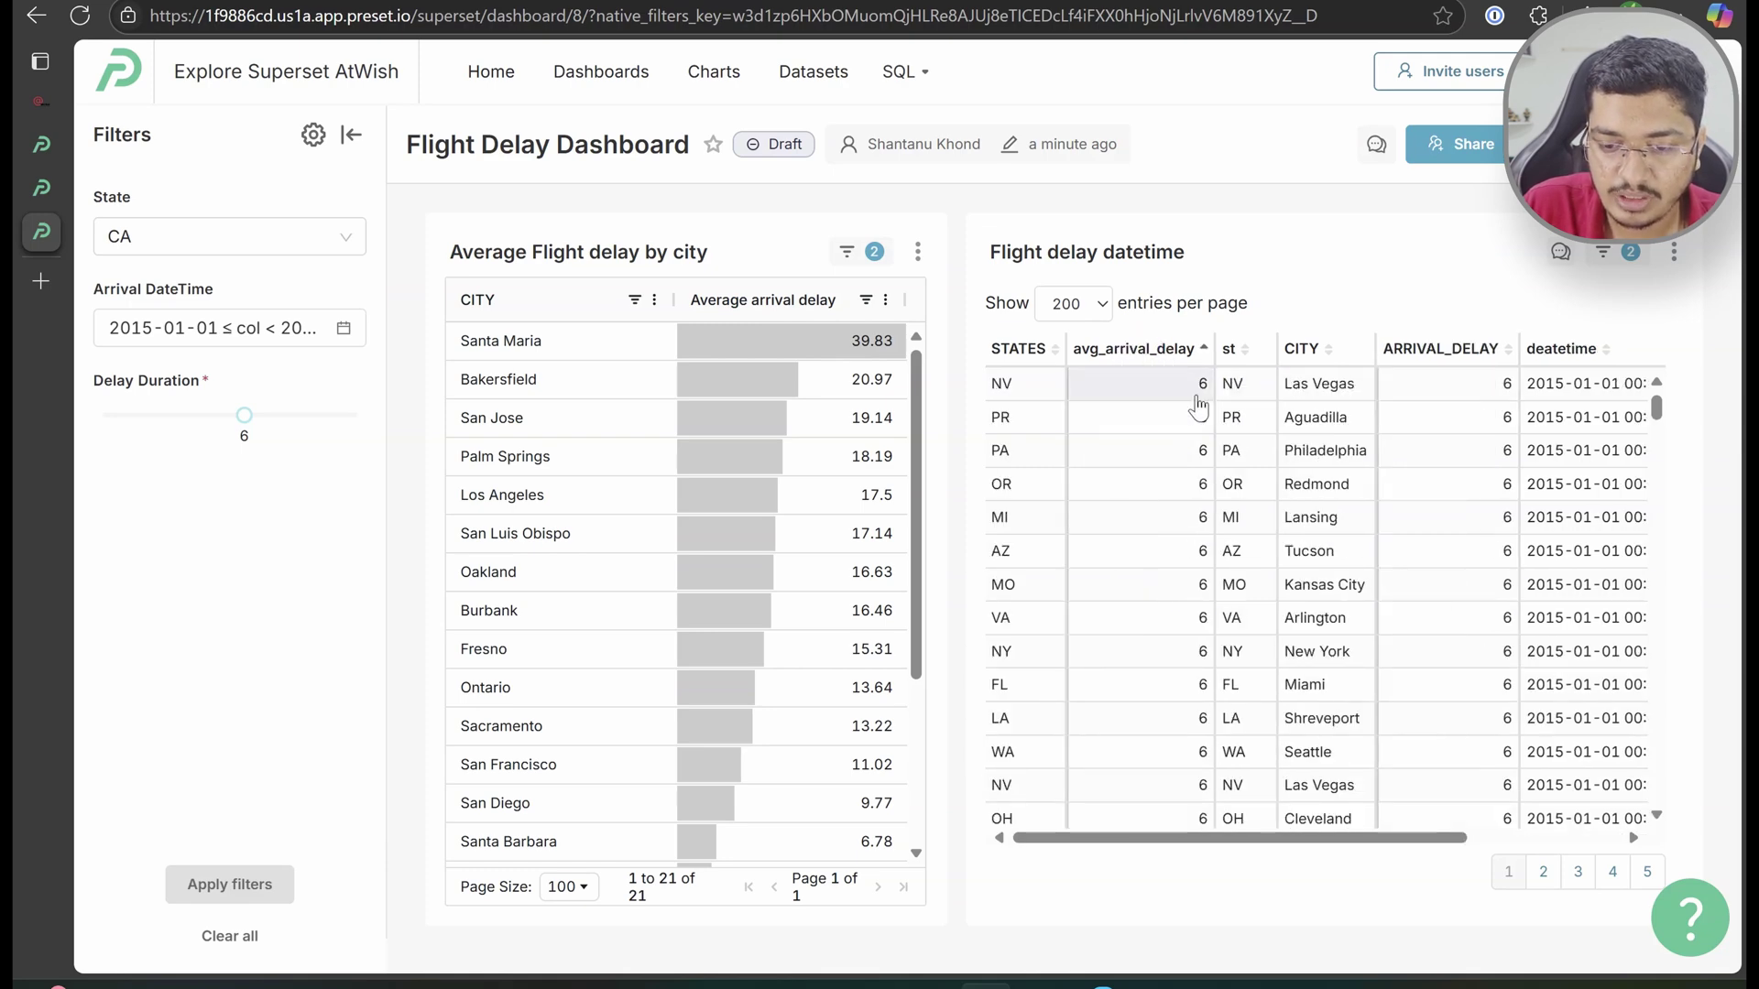
# Apply Delay Duration 3 and sort the datetime table ascending by avg_arrival_delay
pyautogui.click(158, 415)
pyautogui.click(241, 881)
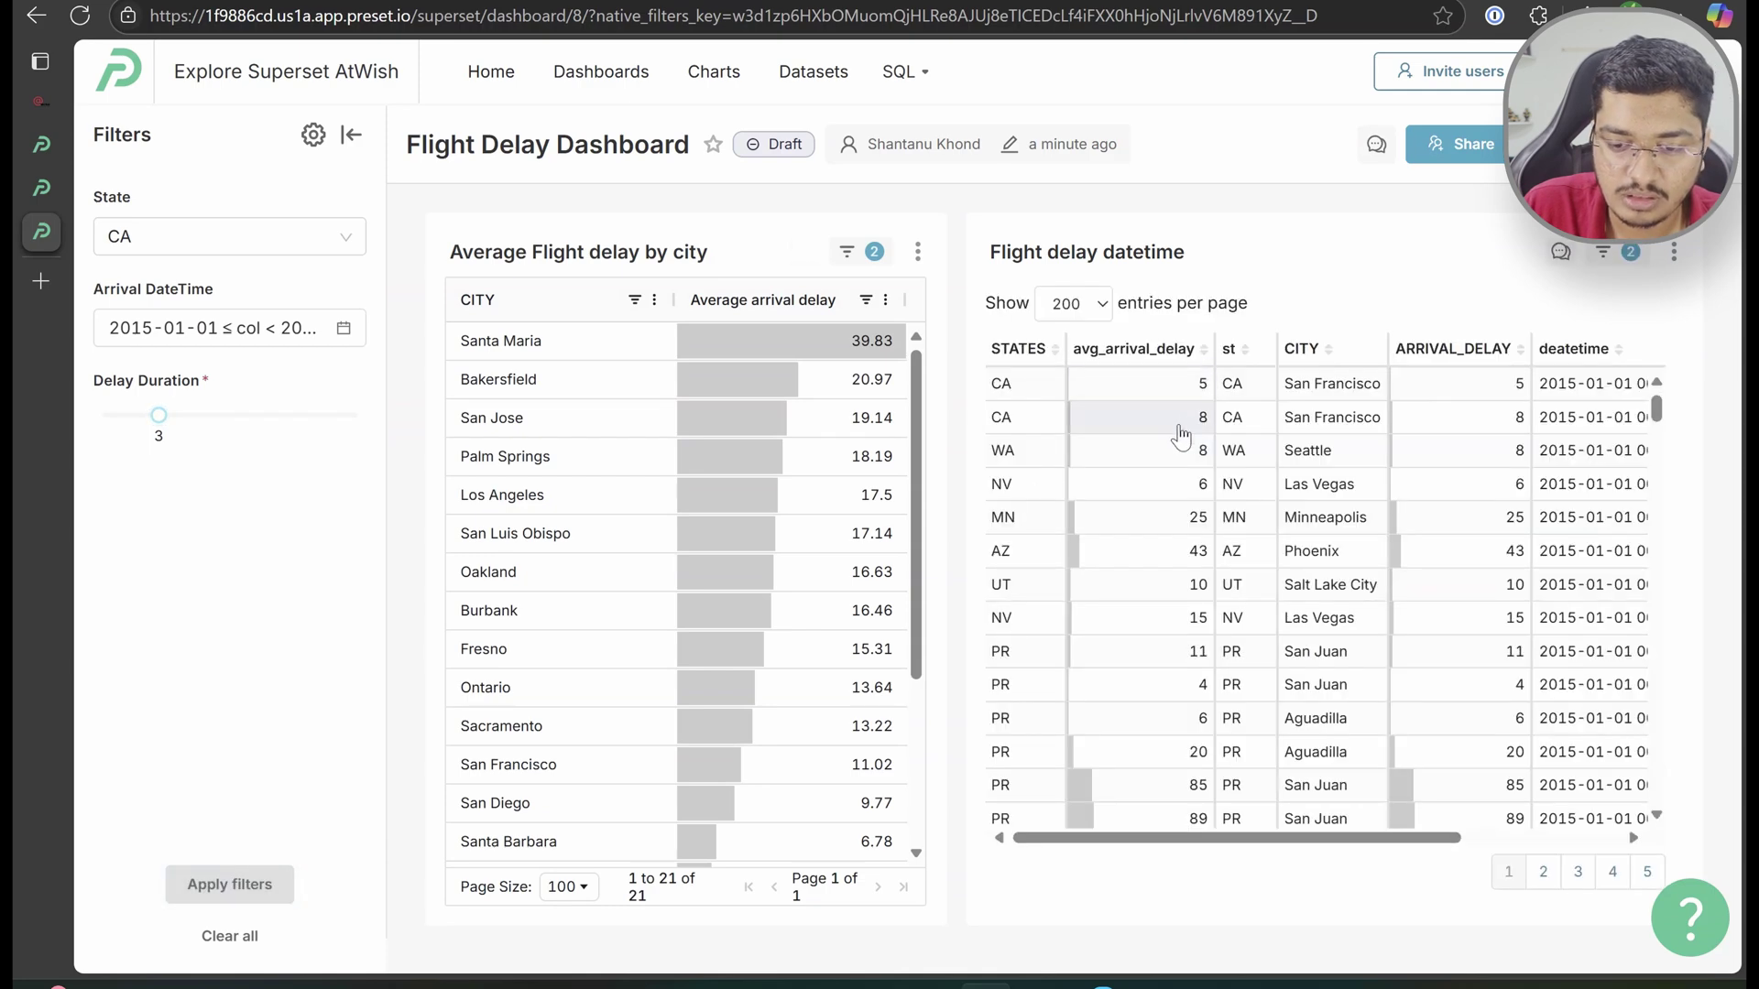
pyautogui.click(1165, 349)
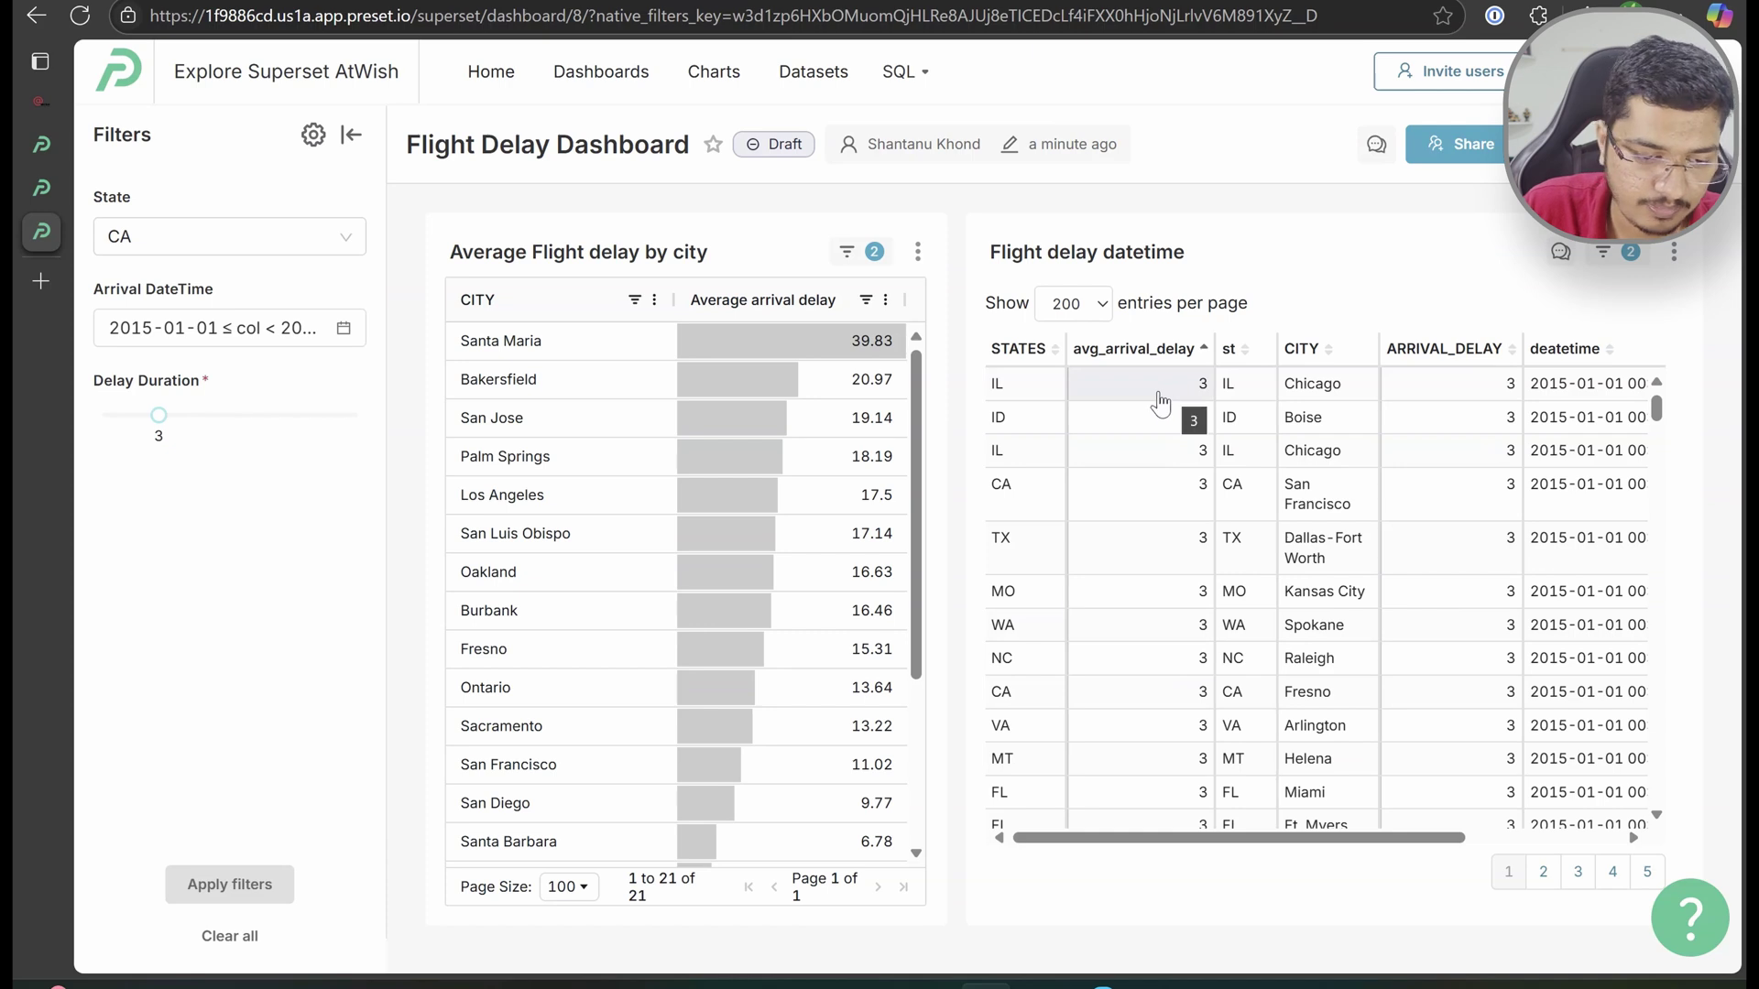
pyautogui.moveTo(182, 429)
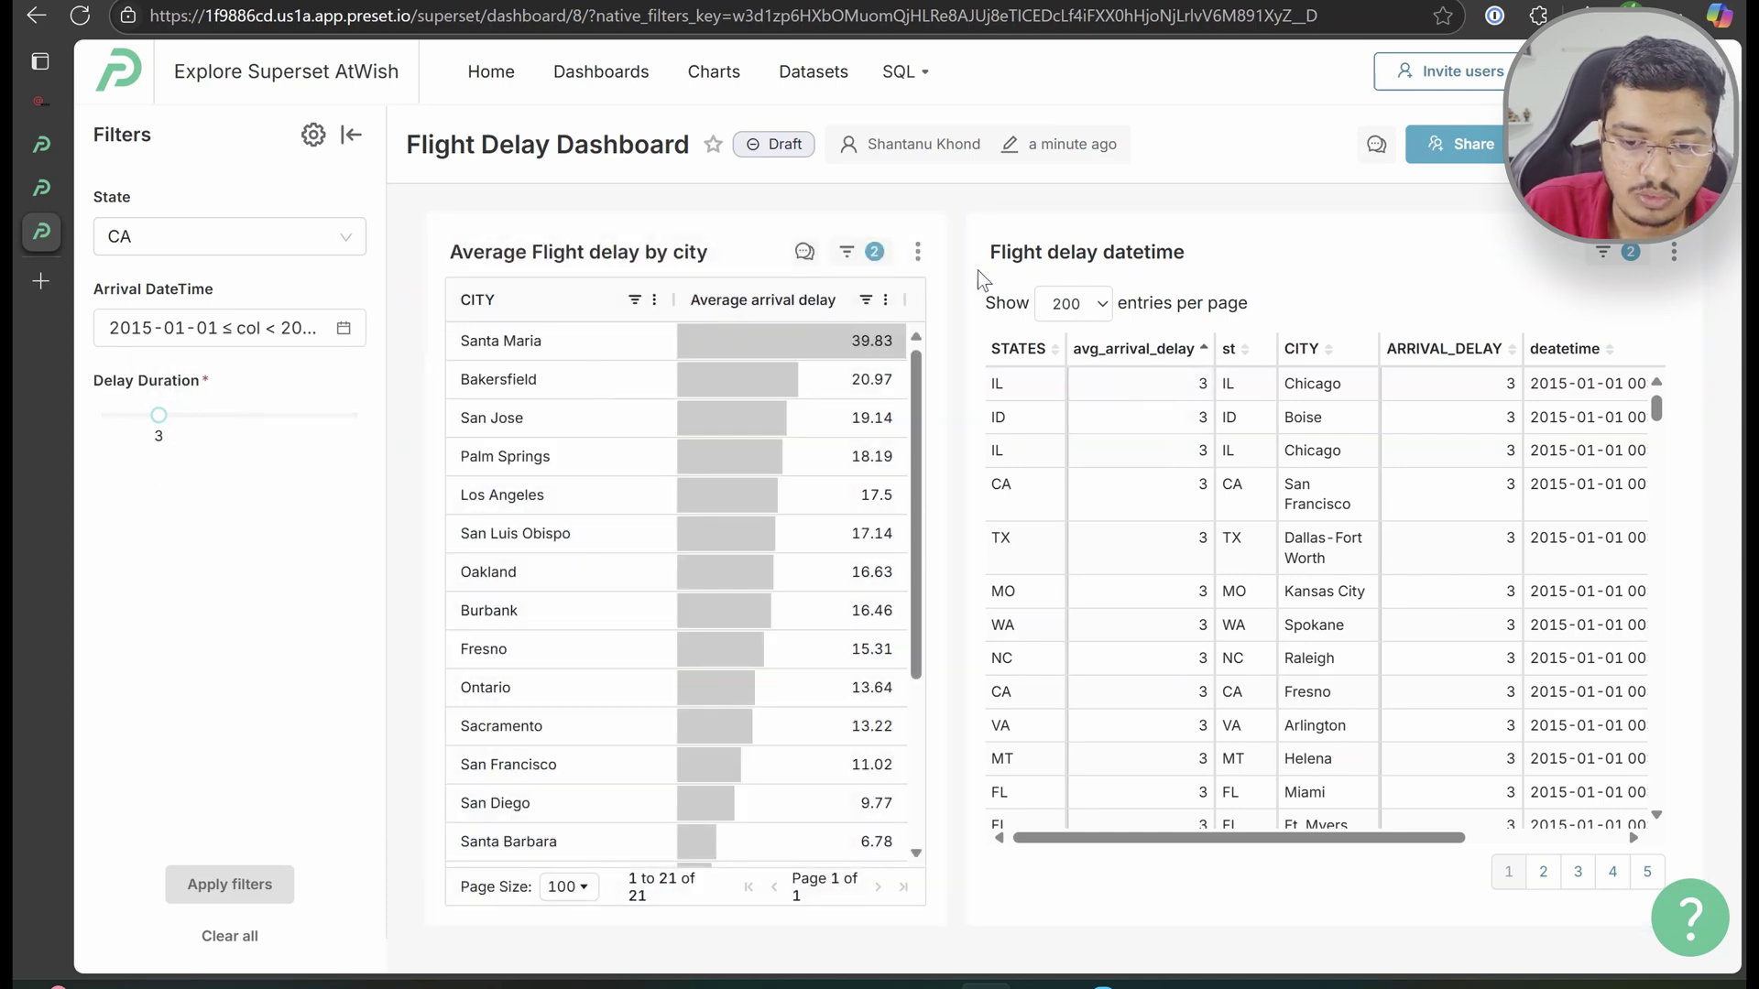
# Open the Flight delay datetime chart in Explore and display its avg_arrival_delay Custom SQL filter
pyautogui.click(1063, 253)
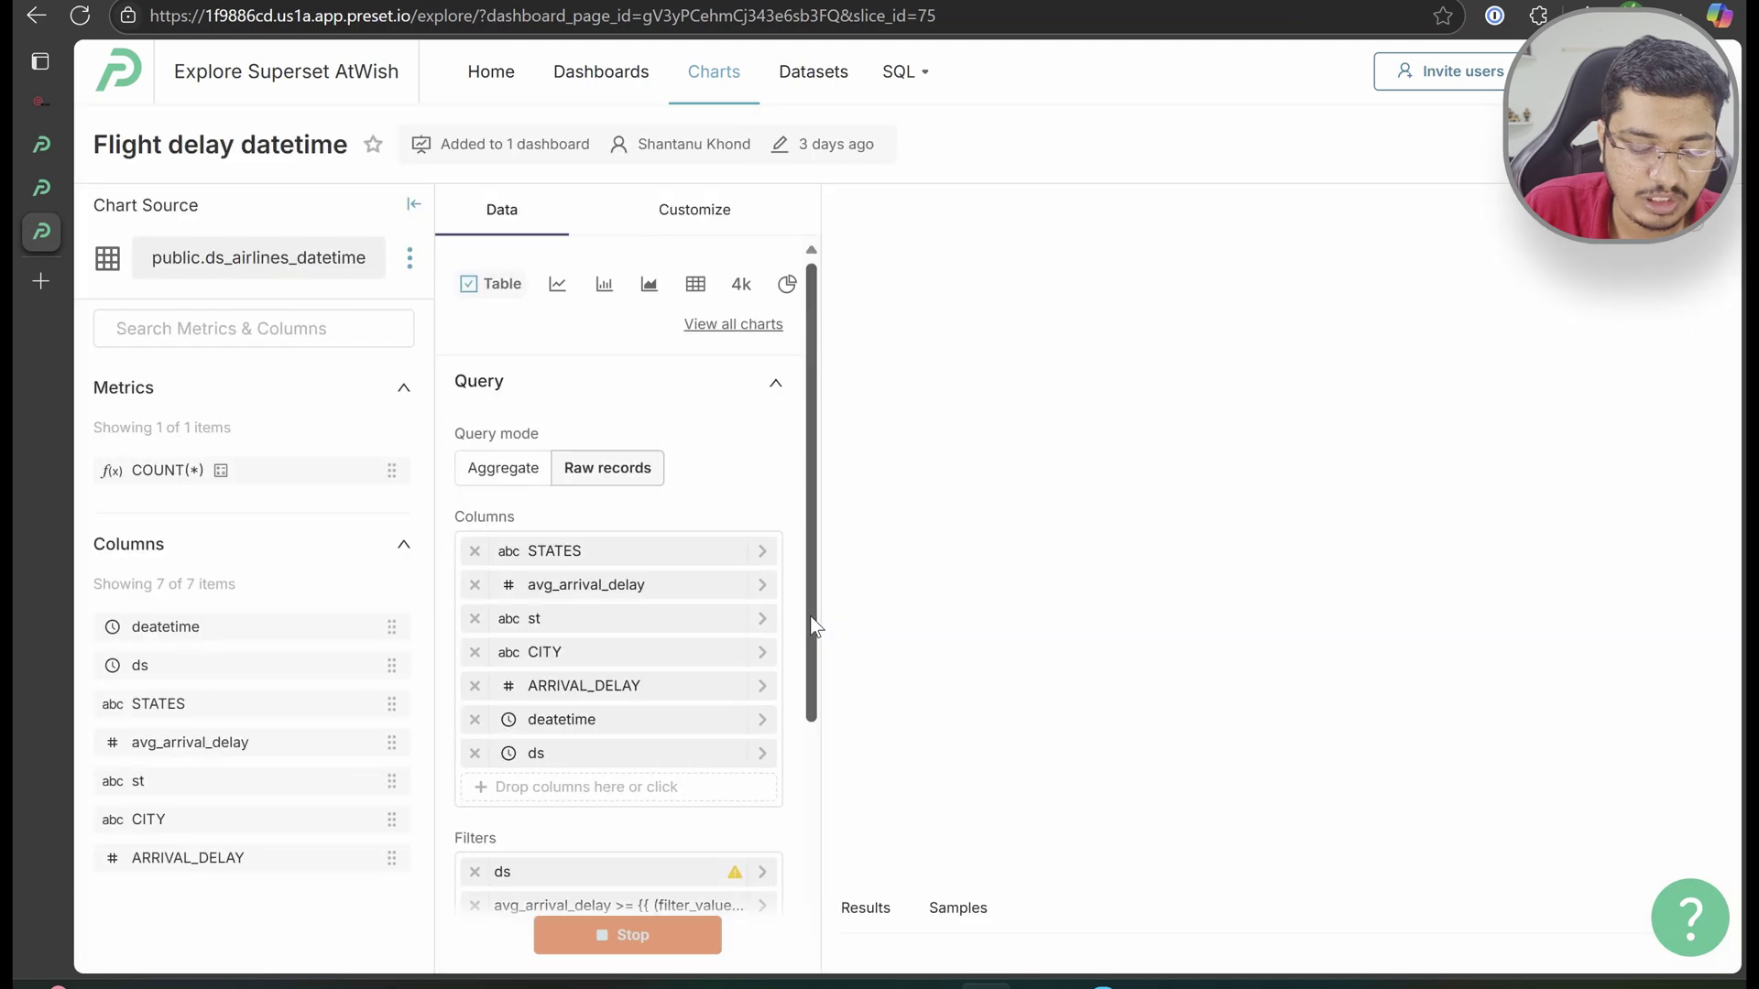
pyautogui.scroll(-3, 810, 616)
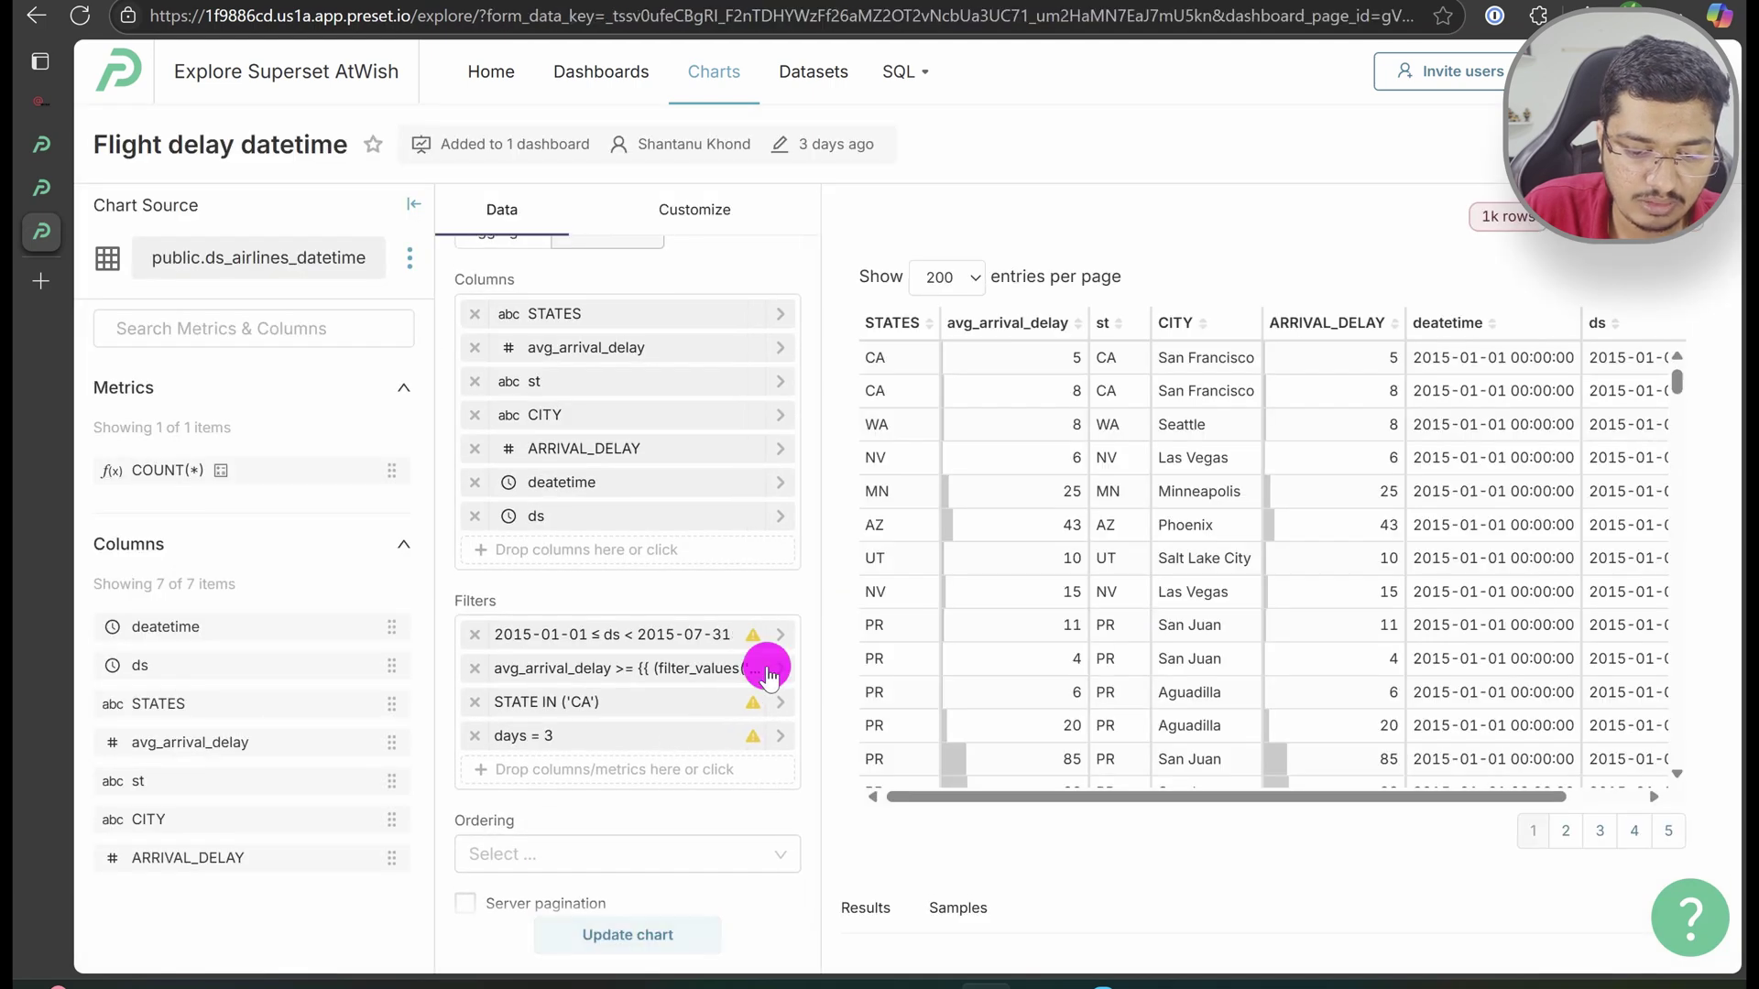
pyautogui.click(768, 675)
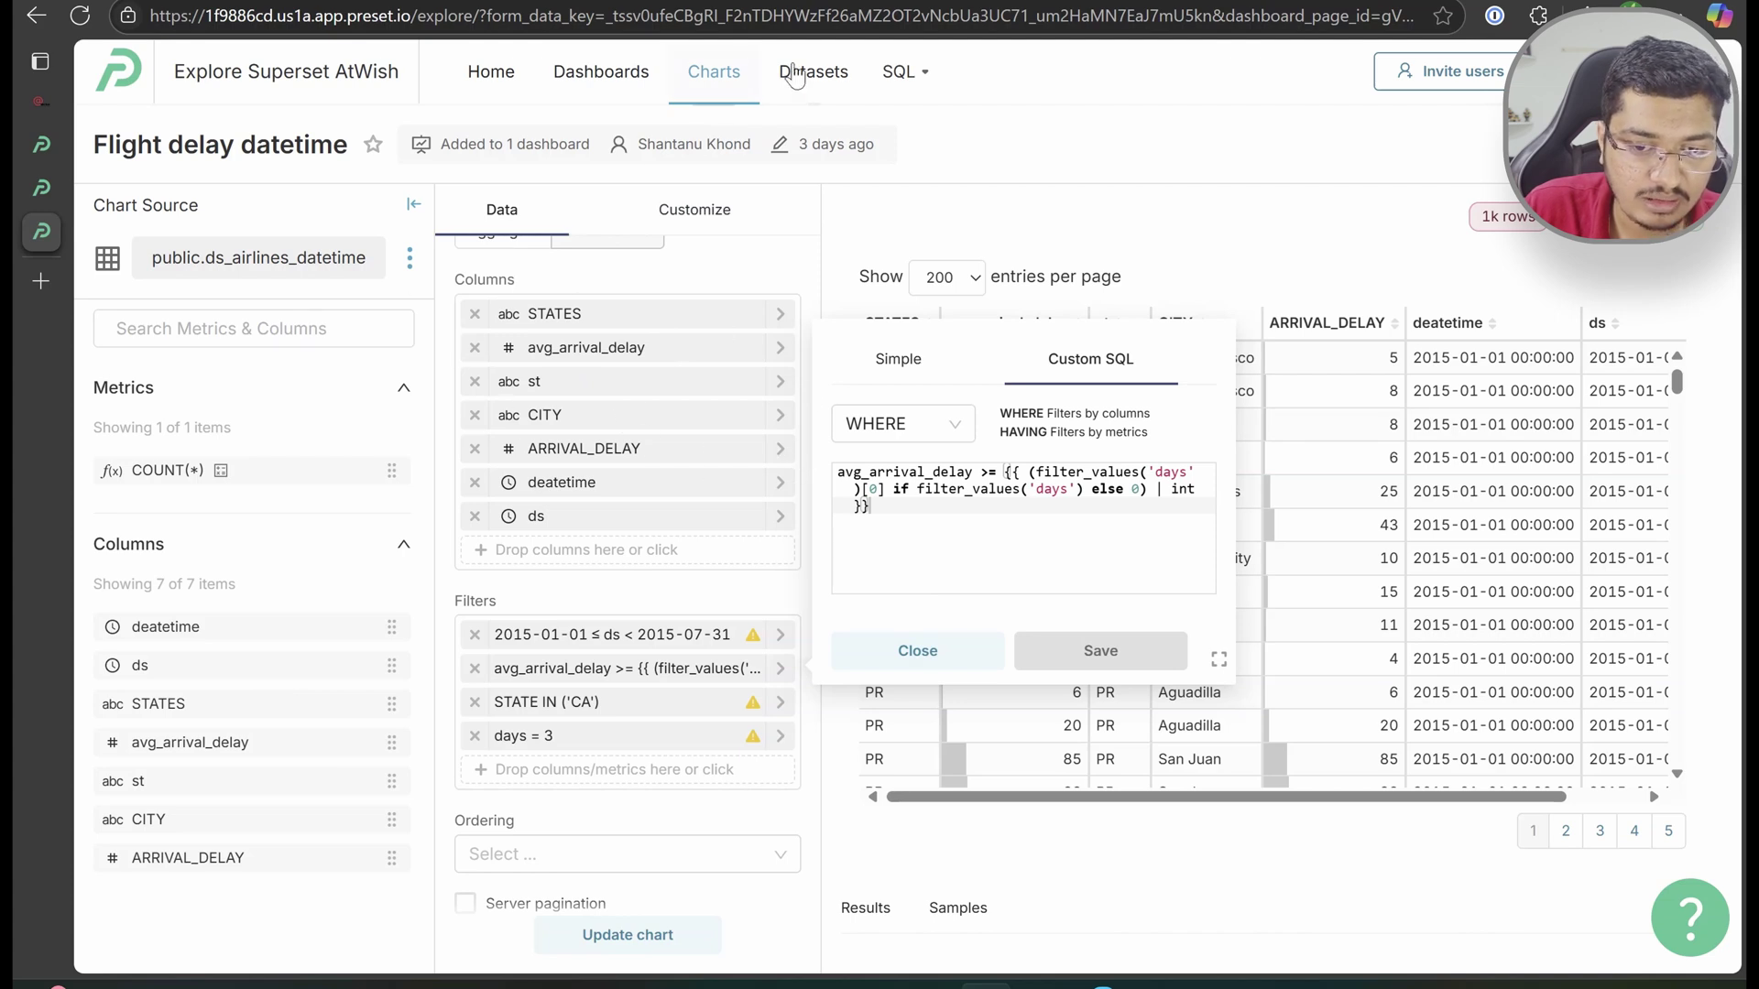
pyautogui.moveTo(938, 529); pyautogui.dragTo(814, 481)
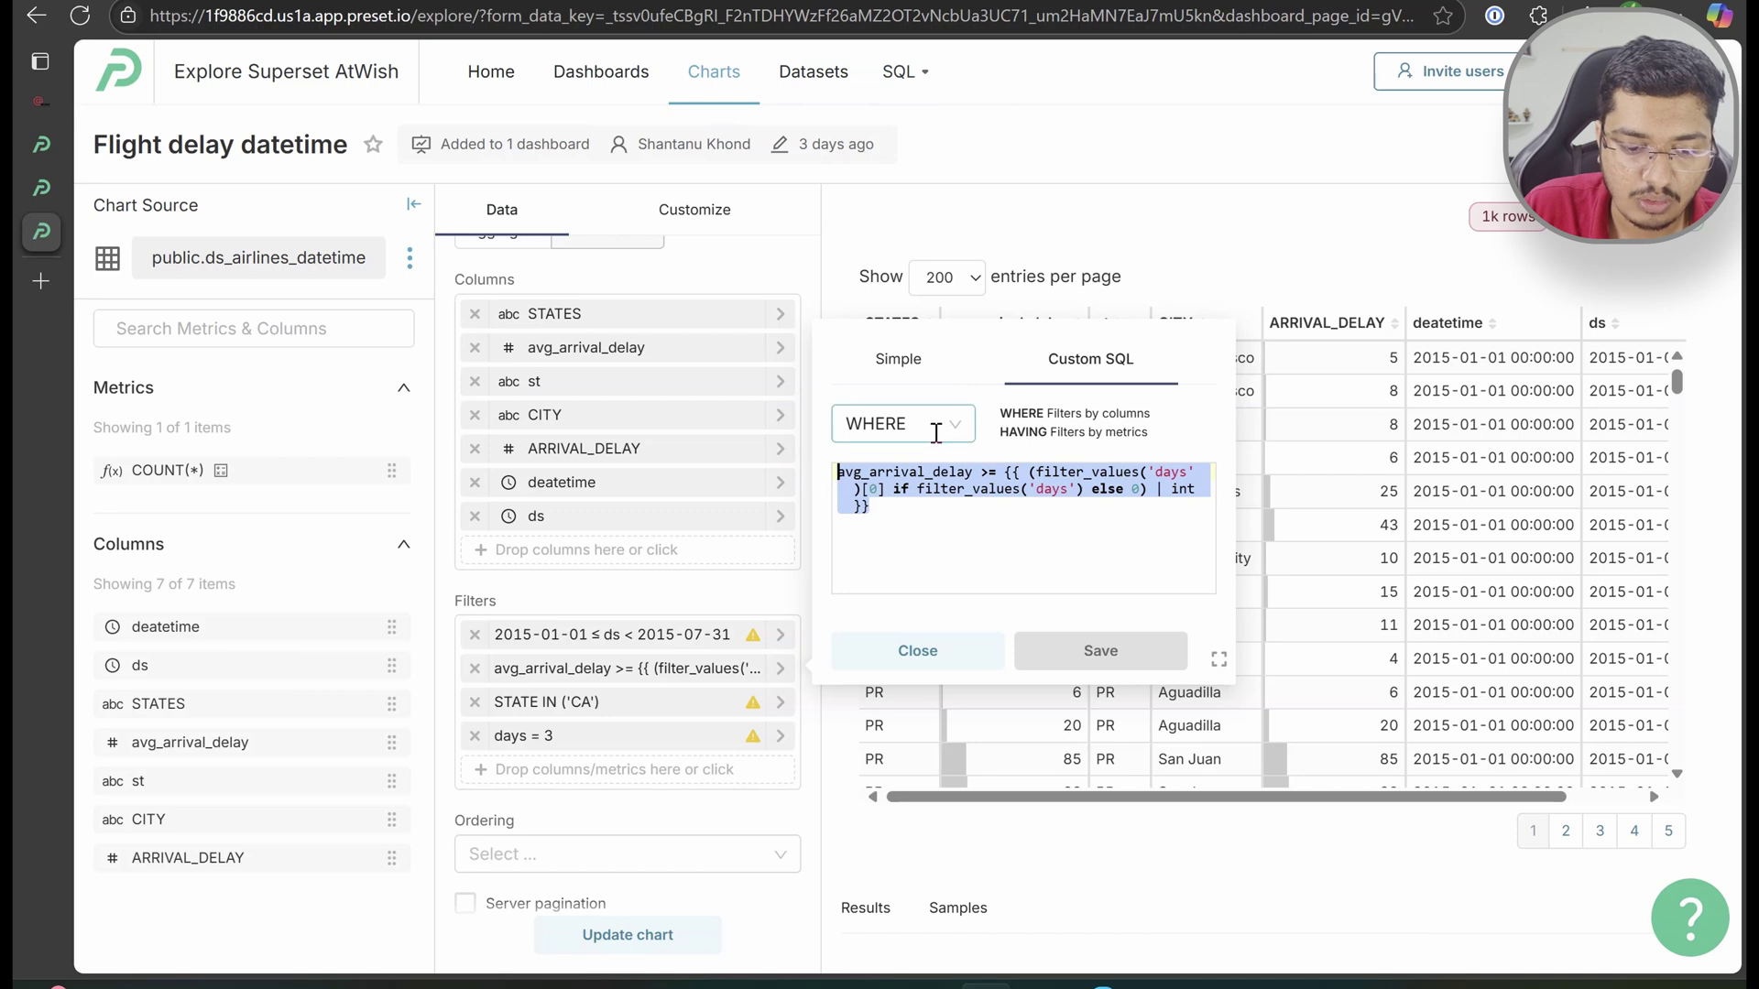
pyautogui.click(993, 502)
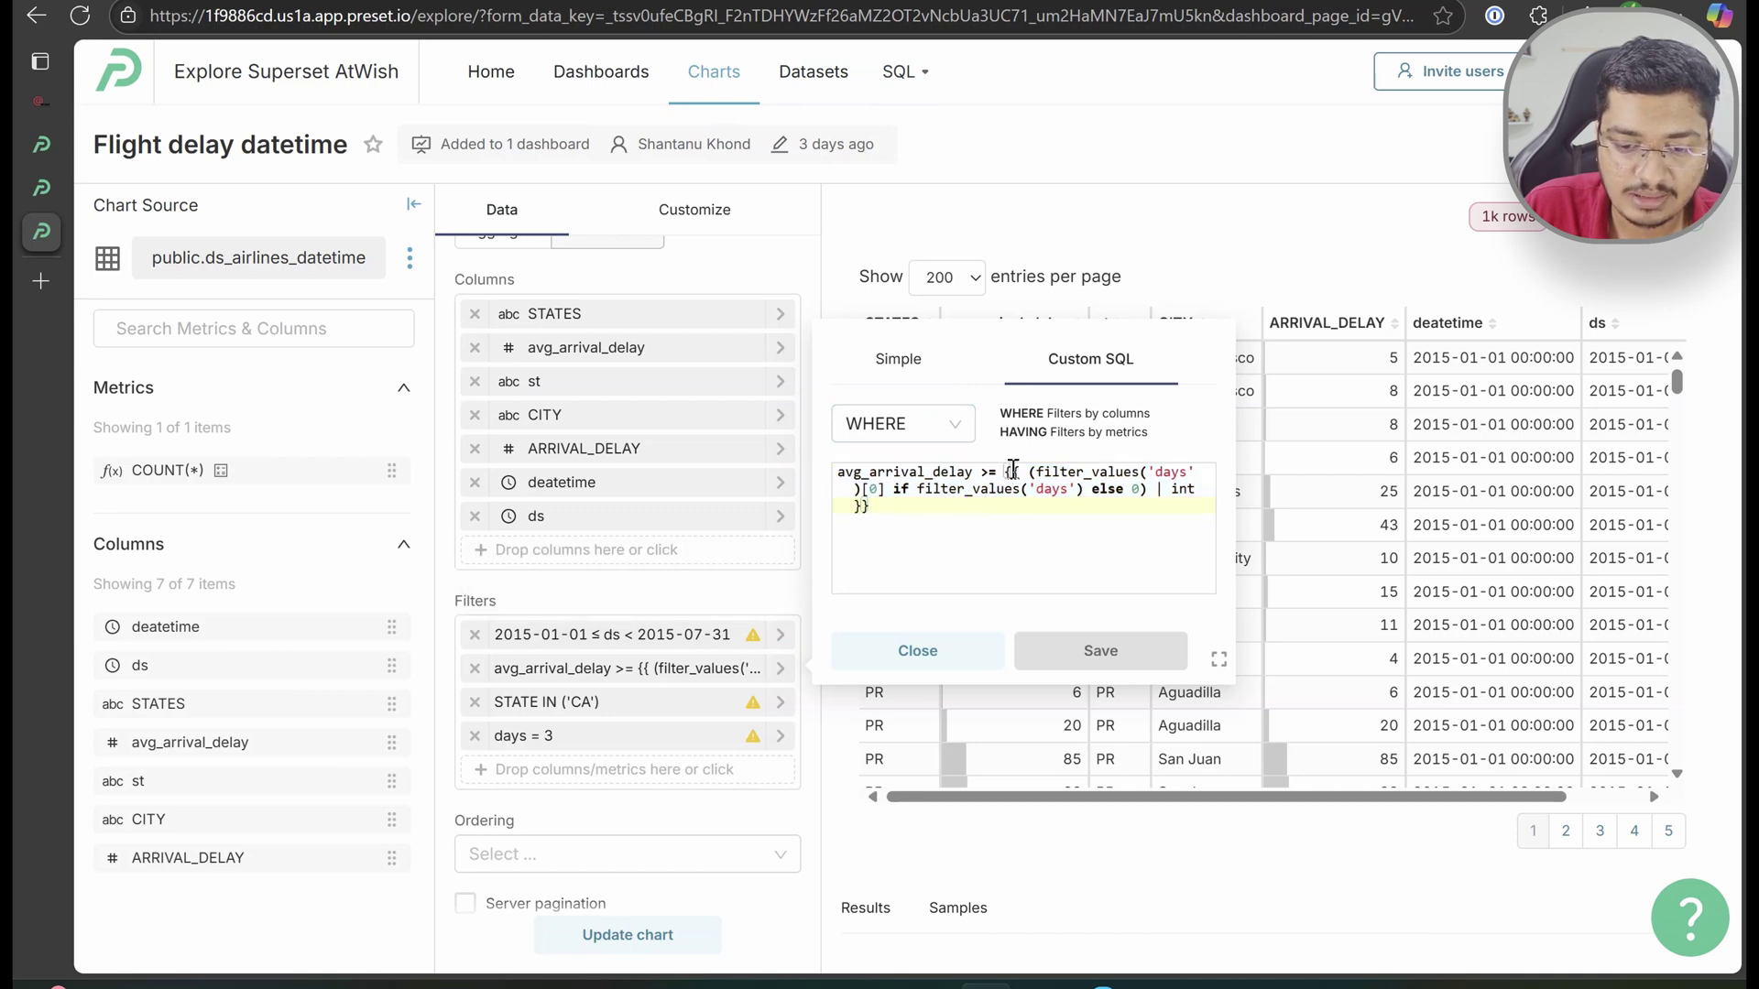
# Highlight the column, filter_values('days') macro and [0] index within the filter expression
pyautogui.moveTo(1004, 473); pyautogui.dragTo(949, 533)
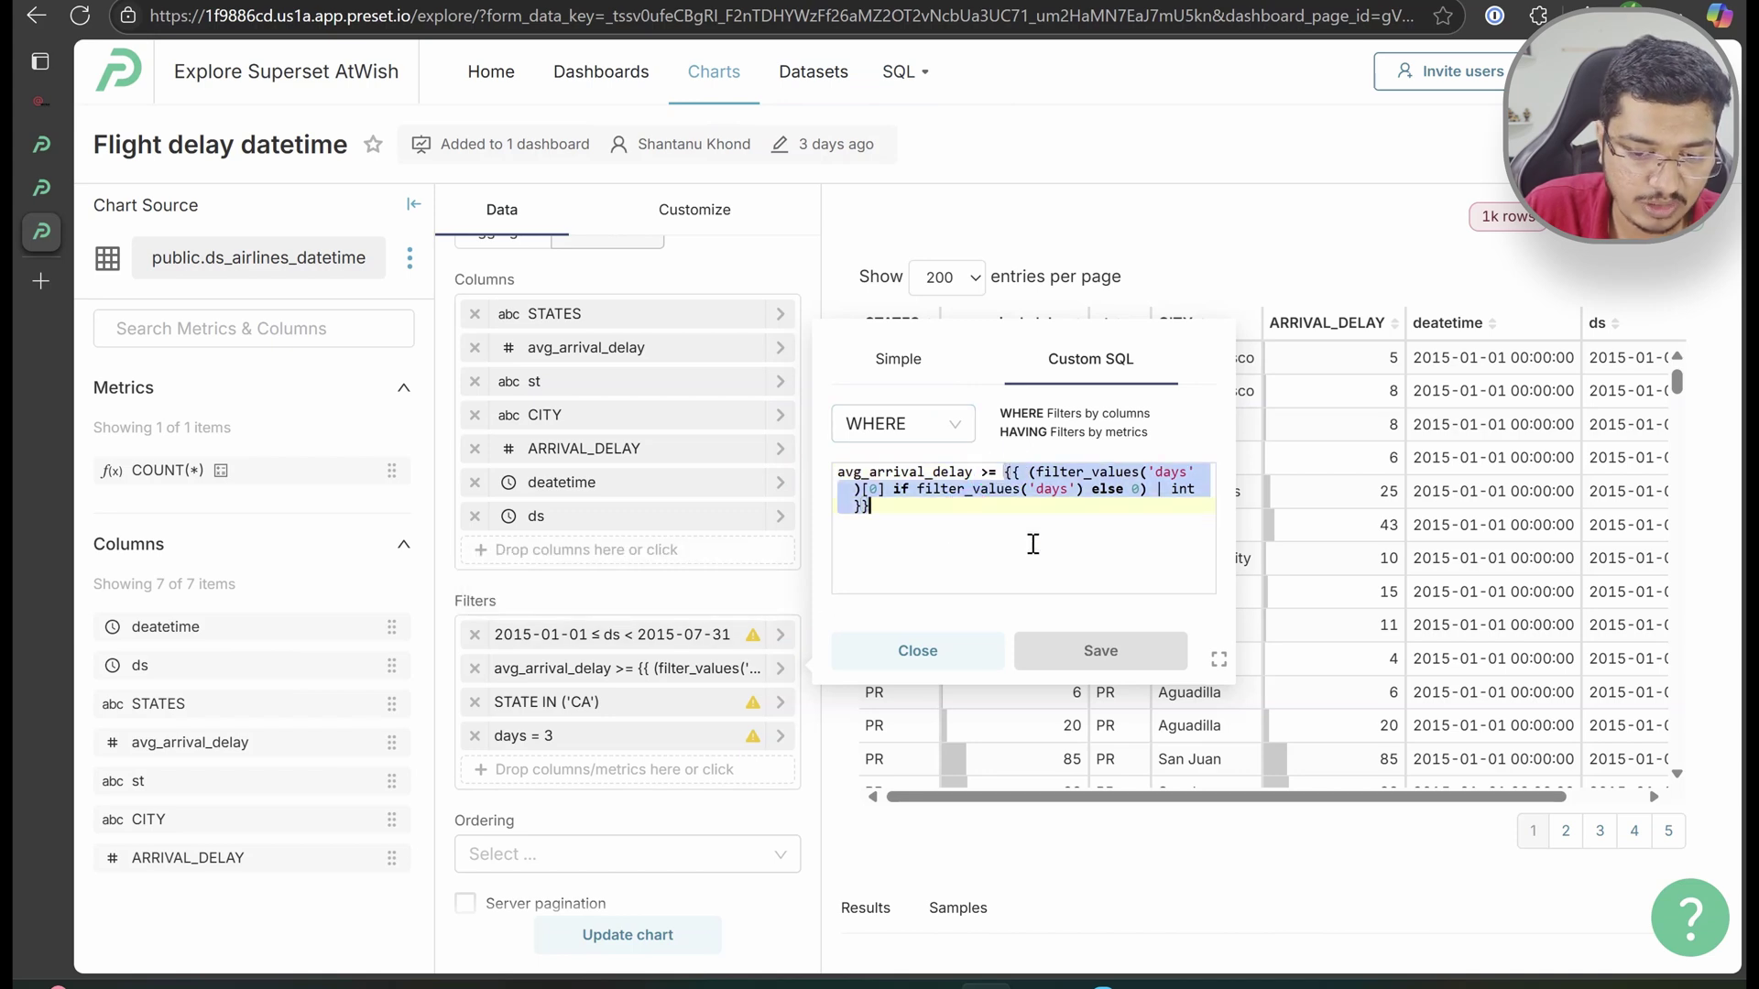
pyautogui.doubleClick(894, 471)
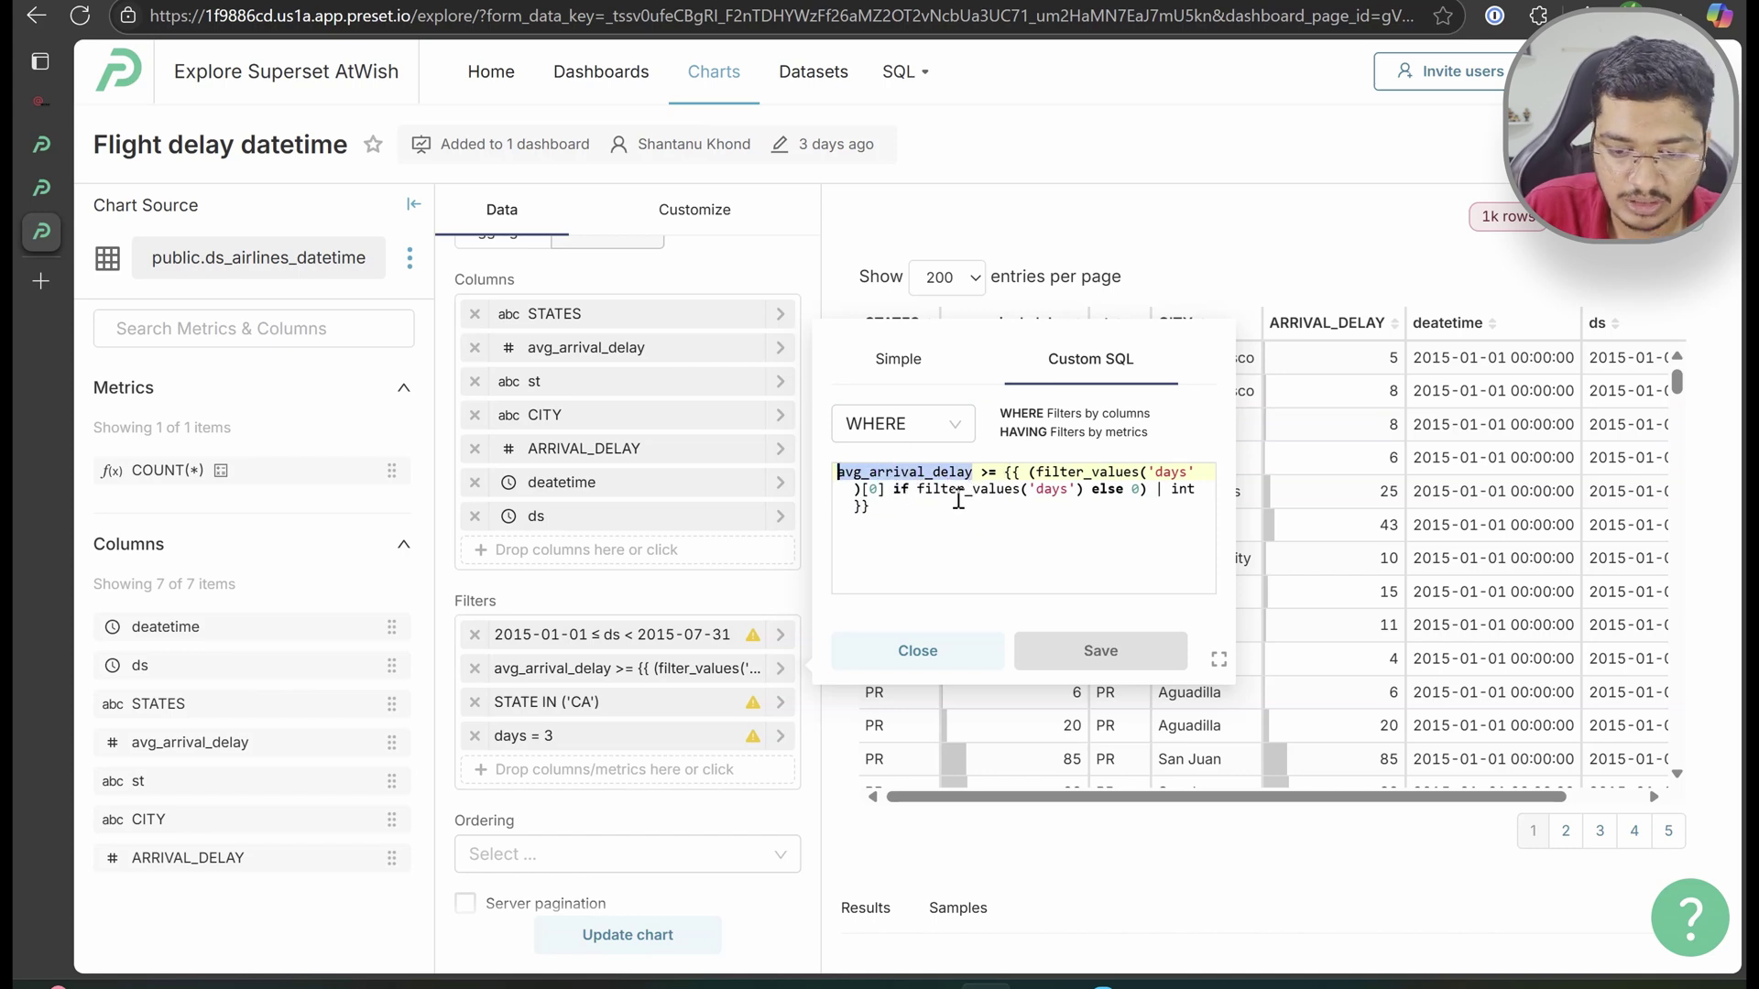
pyautogui.doubleClick(1088, 472)
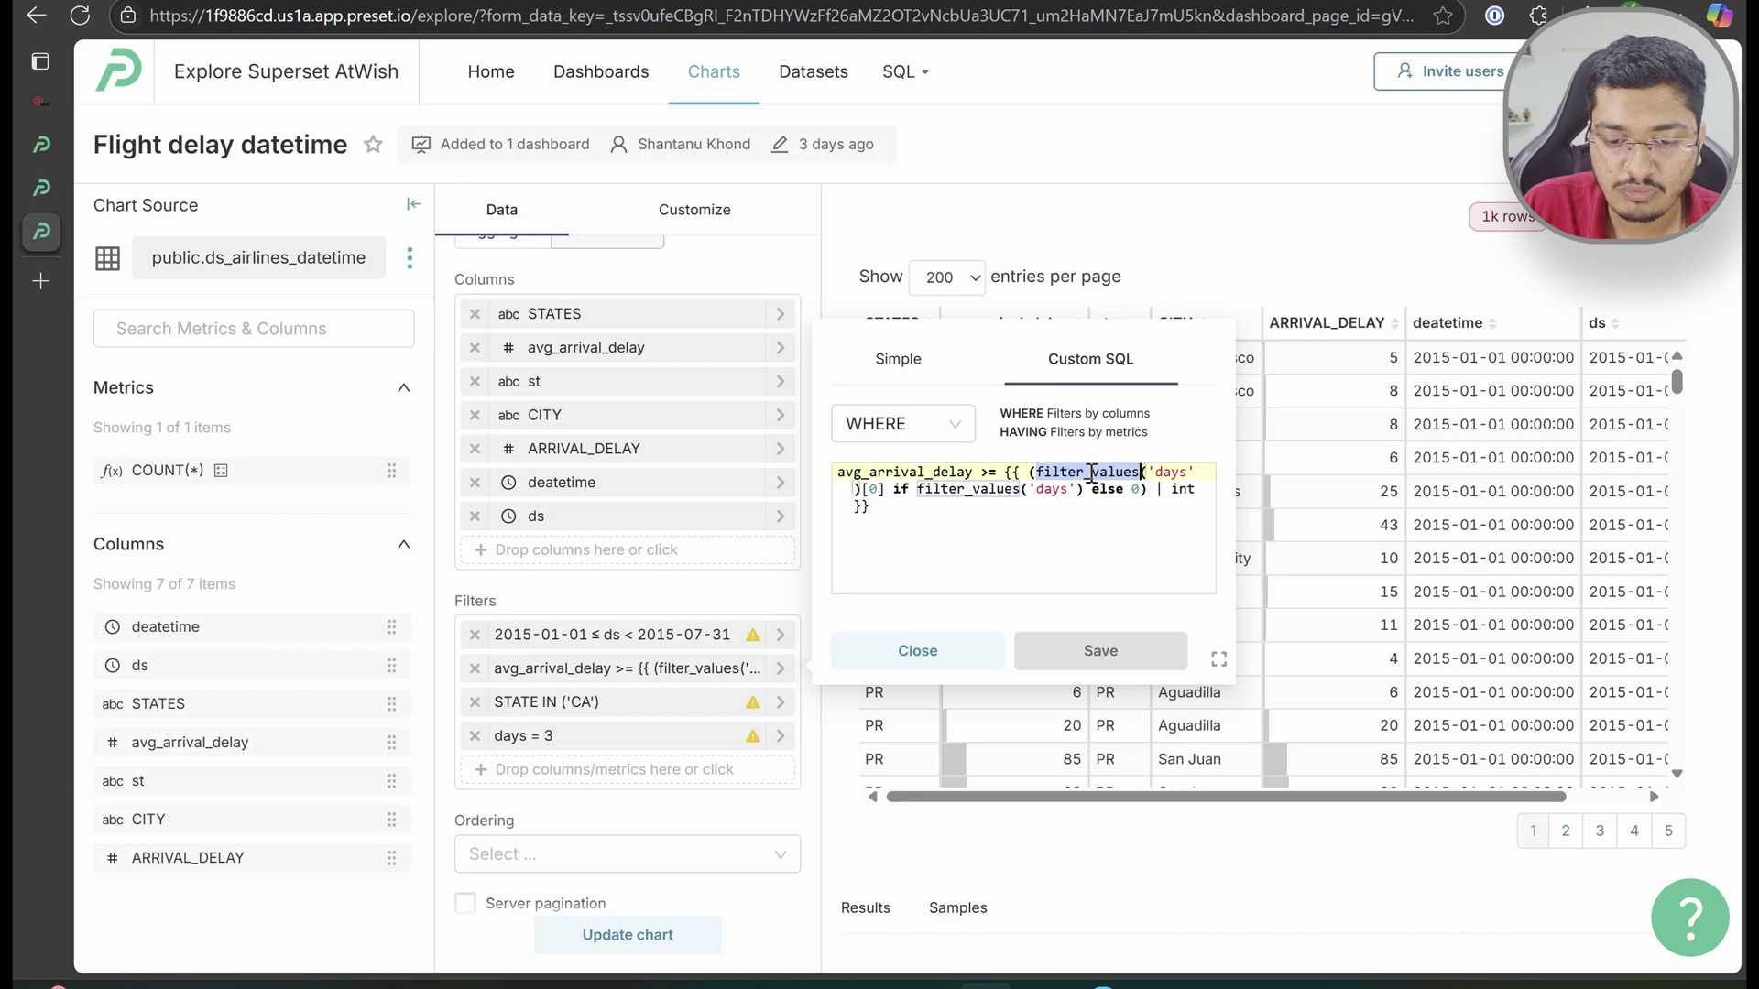
pyautogui.tripleClick(1165, 472)
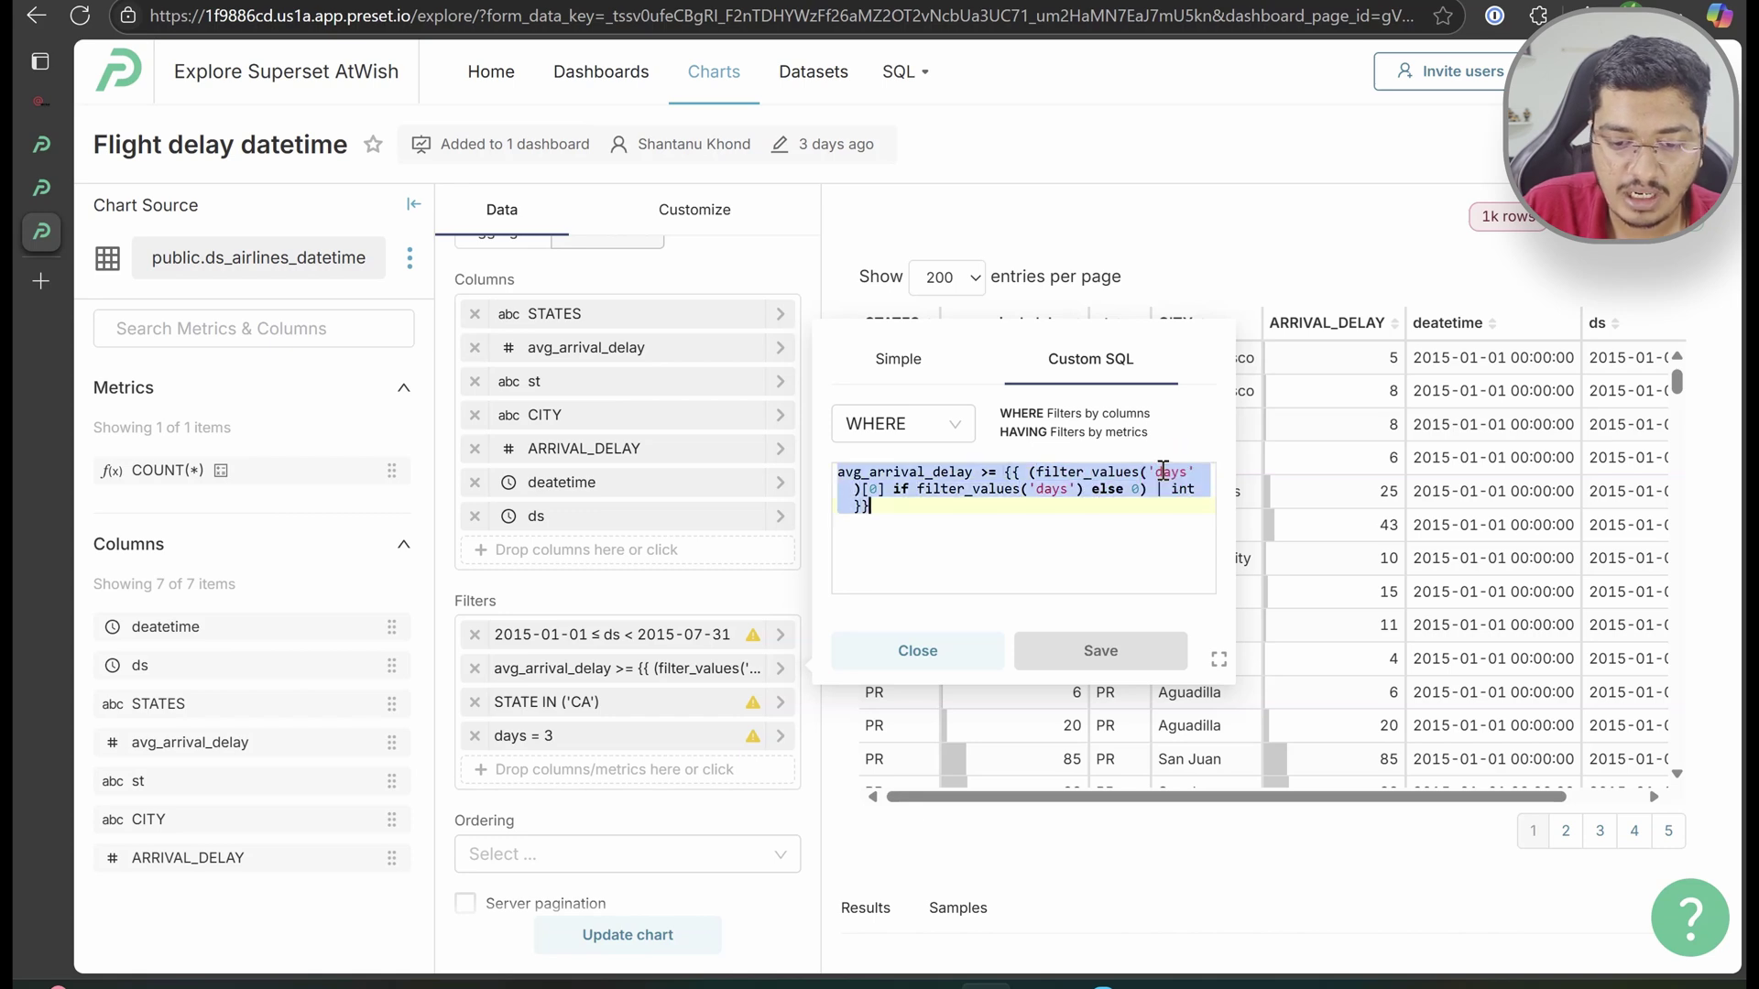
pyautogui.click(873, 488)
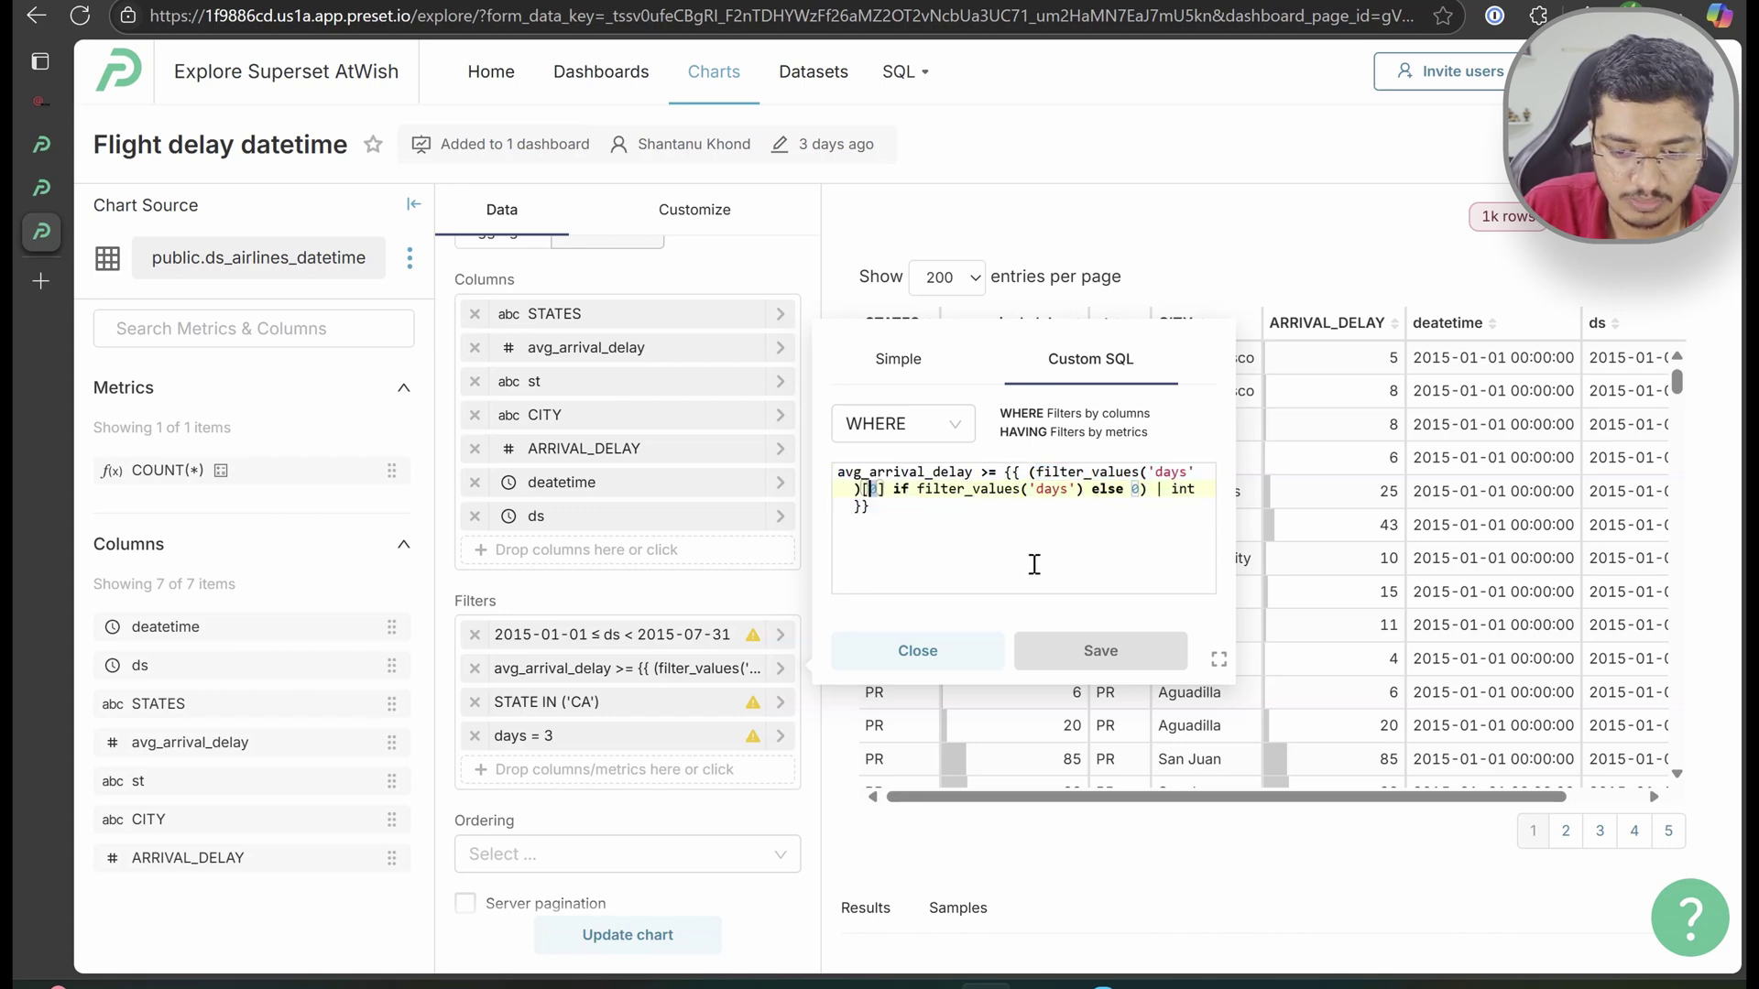
pyautogui.click(887, 493)
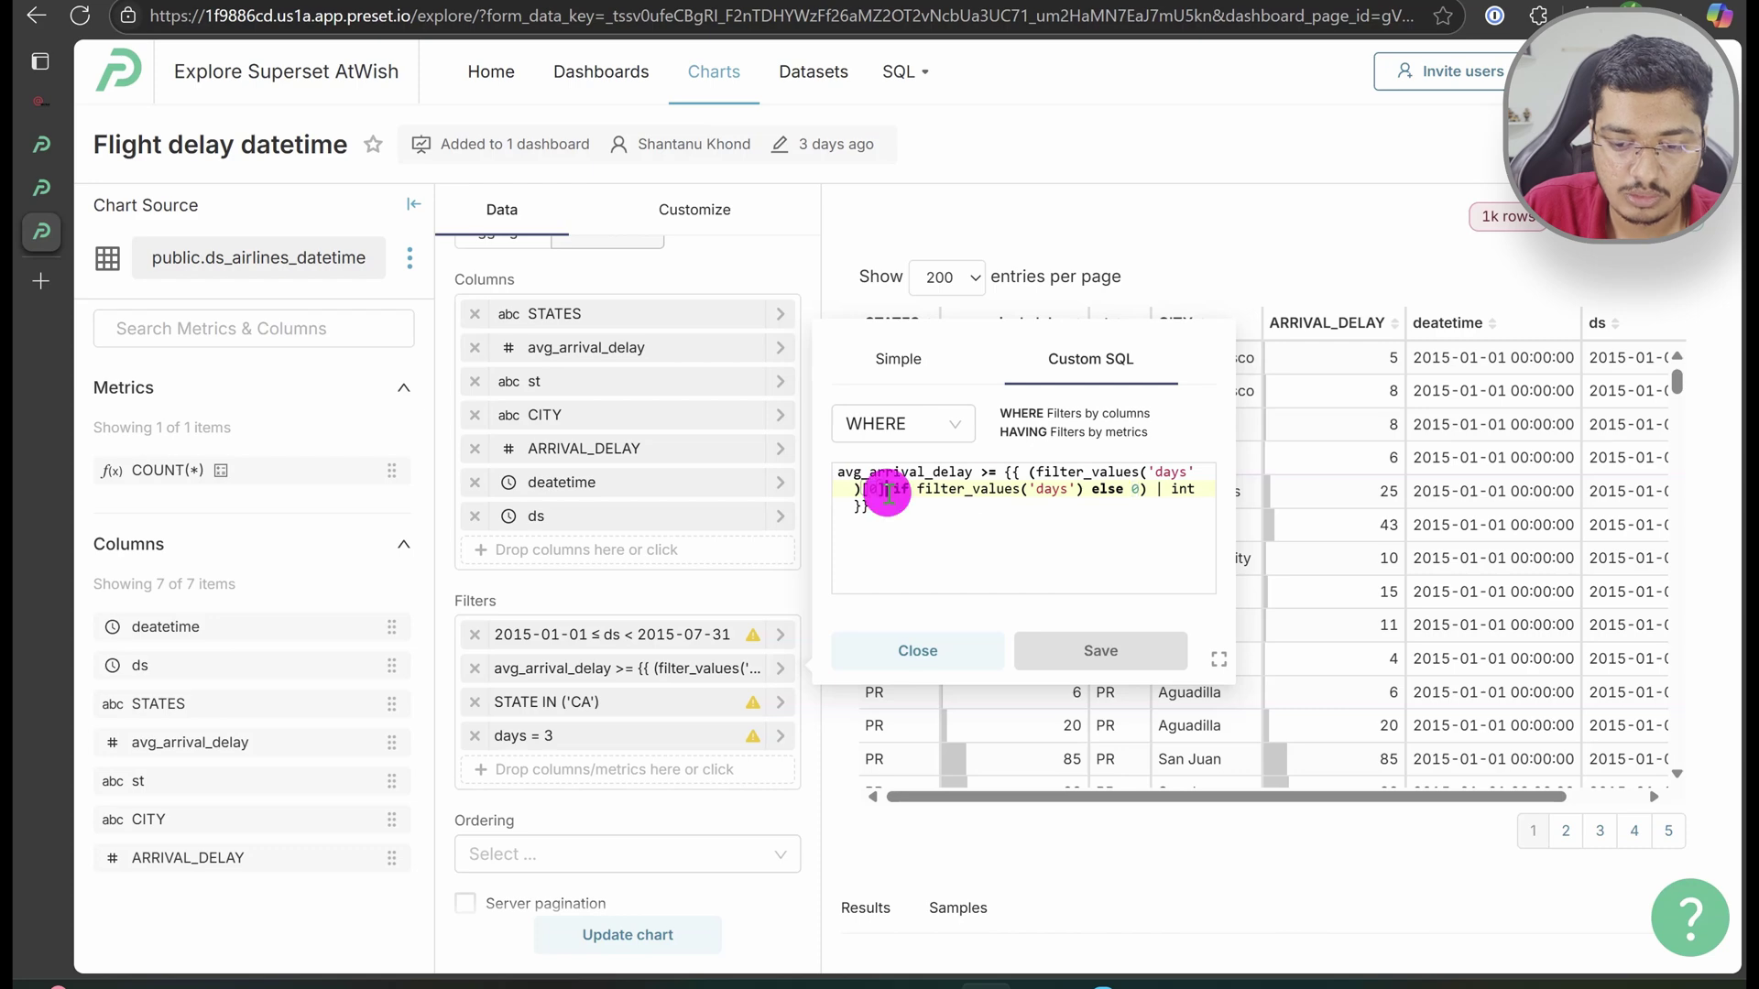
pyautogui.keyDown('shift'); pyautogui.click(837, 472); pyautogui.keyUp('shift')
pyautogui.keyDown('shift'); pyautogui.click(1038, 472); pyautogui.keyUp('shift')
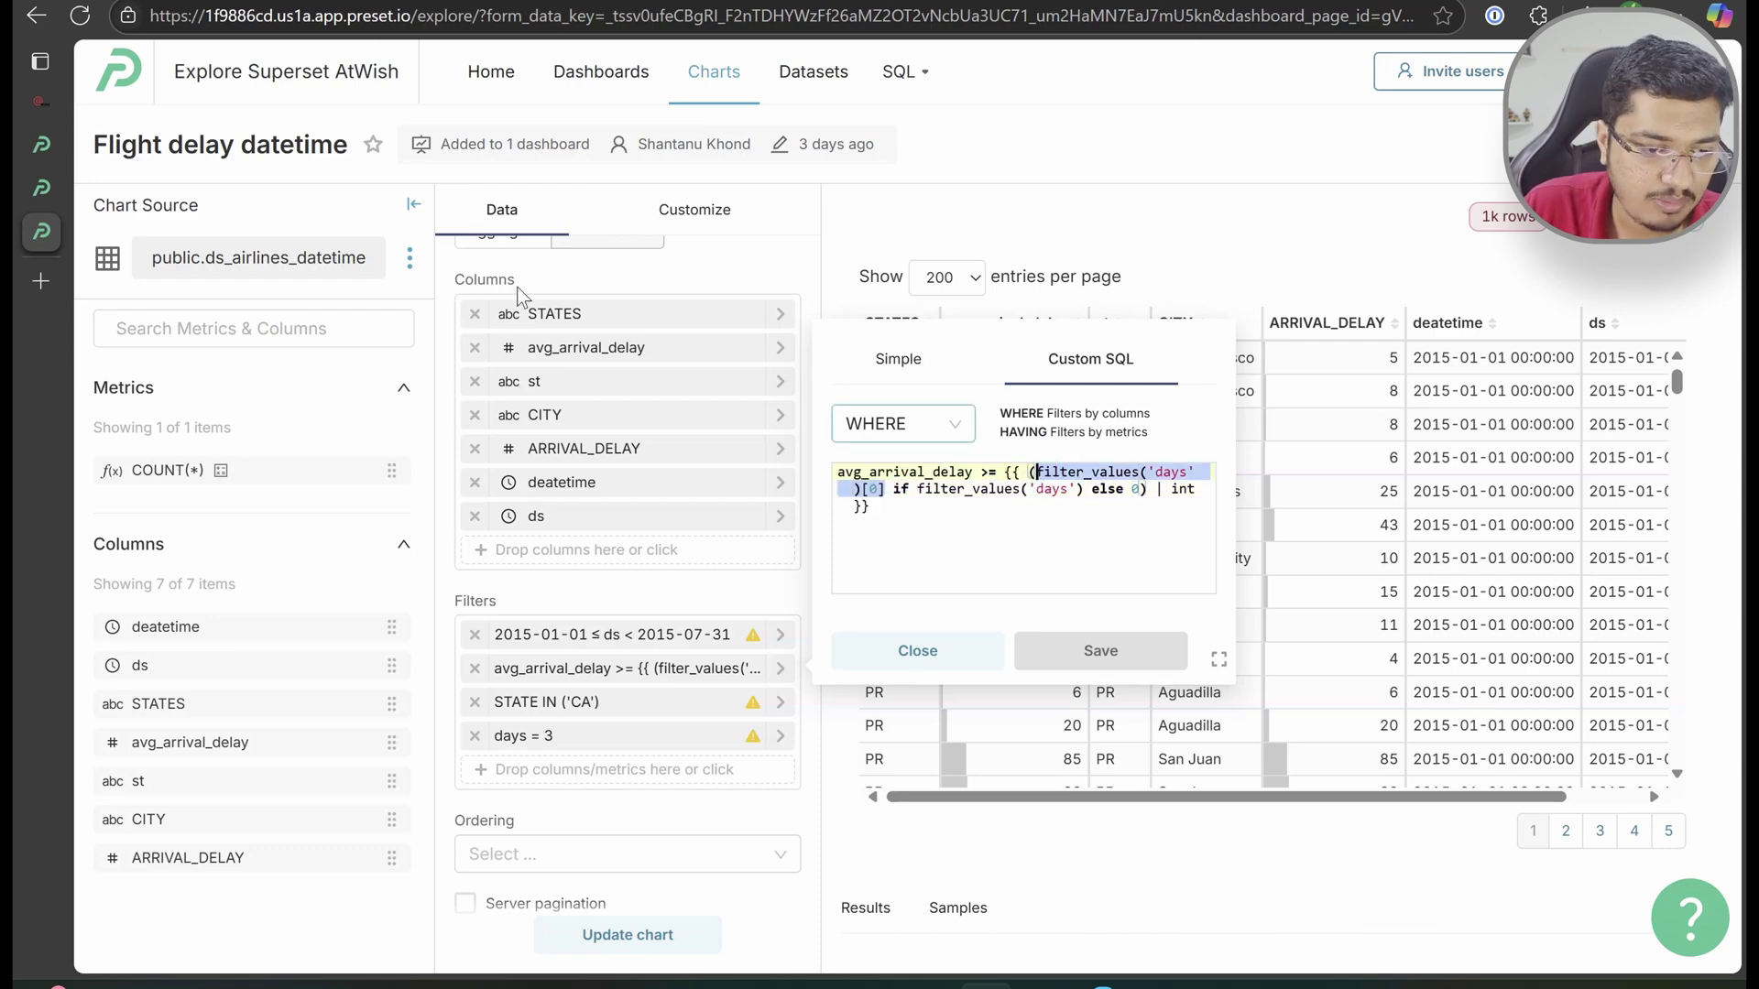
pyautogui.click(42, 101)
pyautogui.scroll(5, 770, 394)
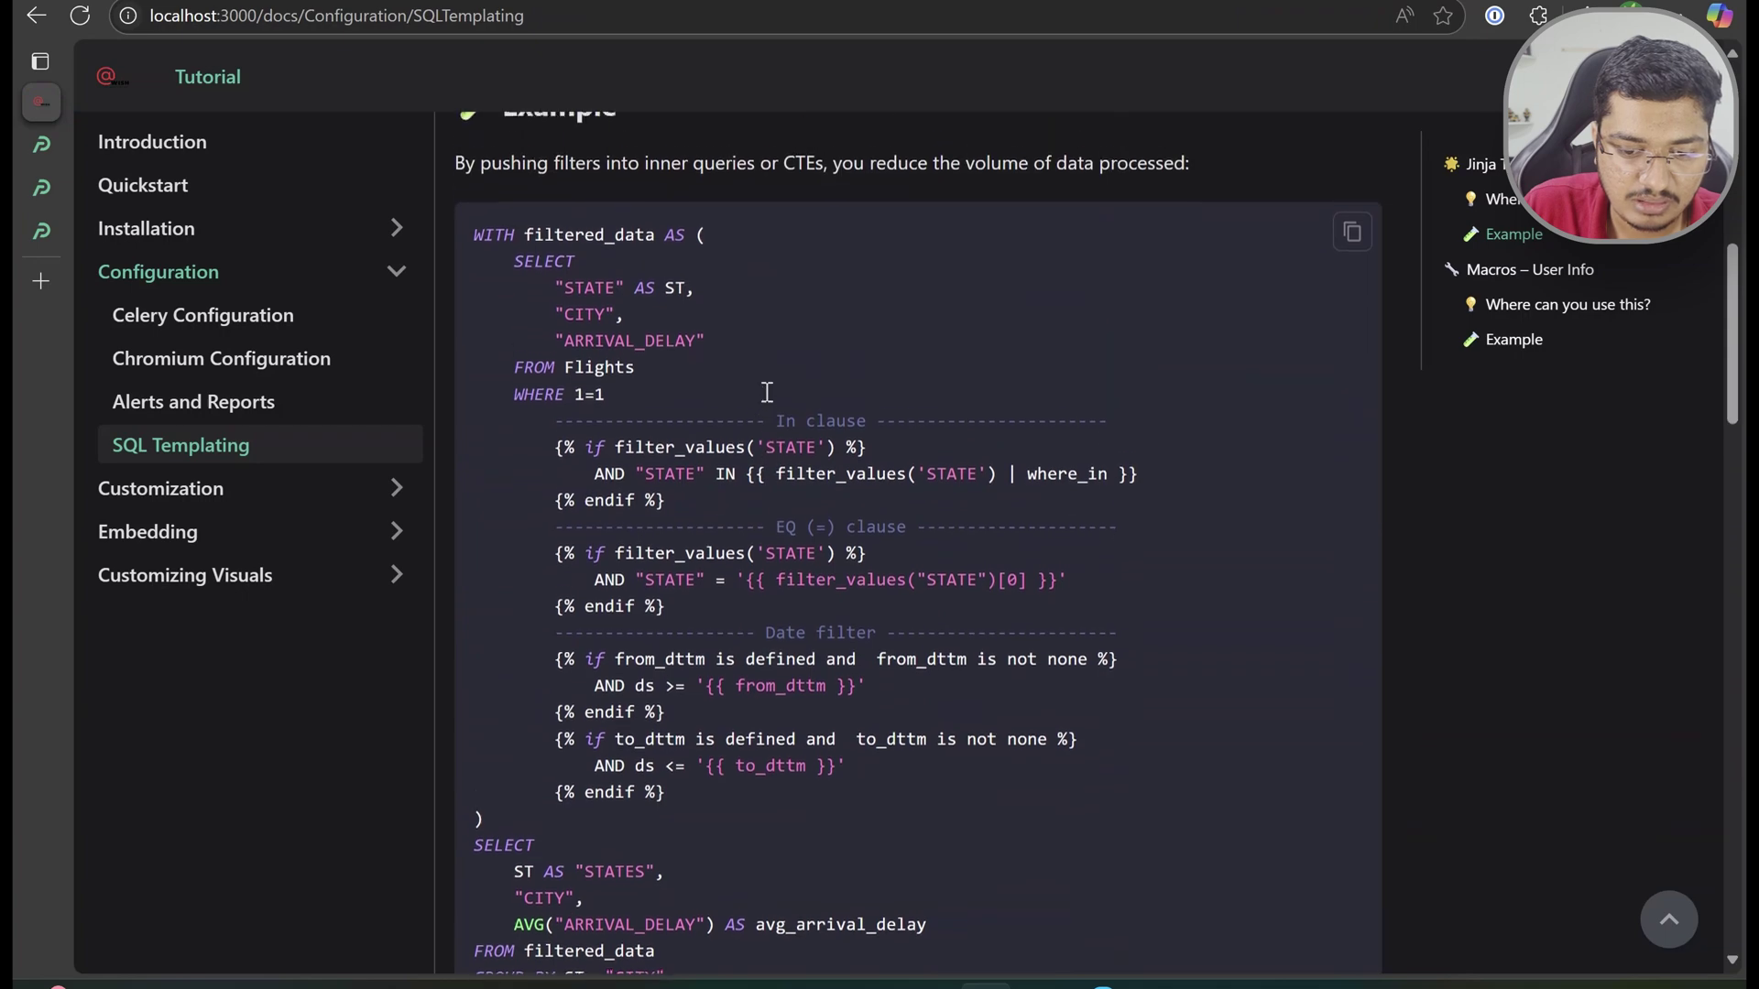
pyautogui.moveTo(734, 577); pyautogui.dragTo(1067, 589)
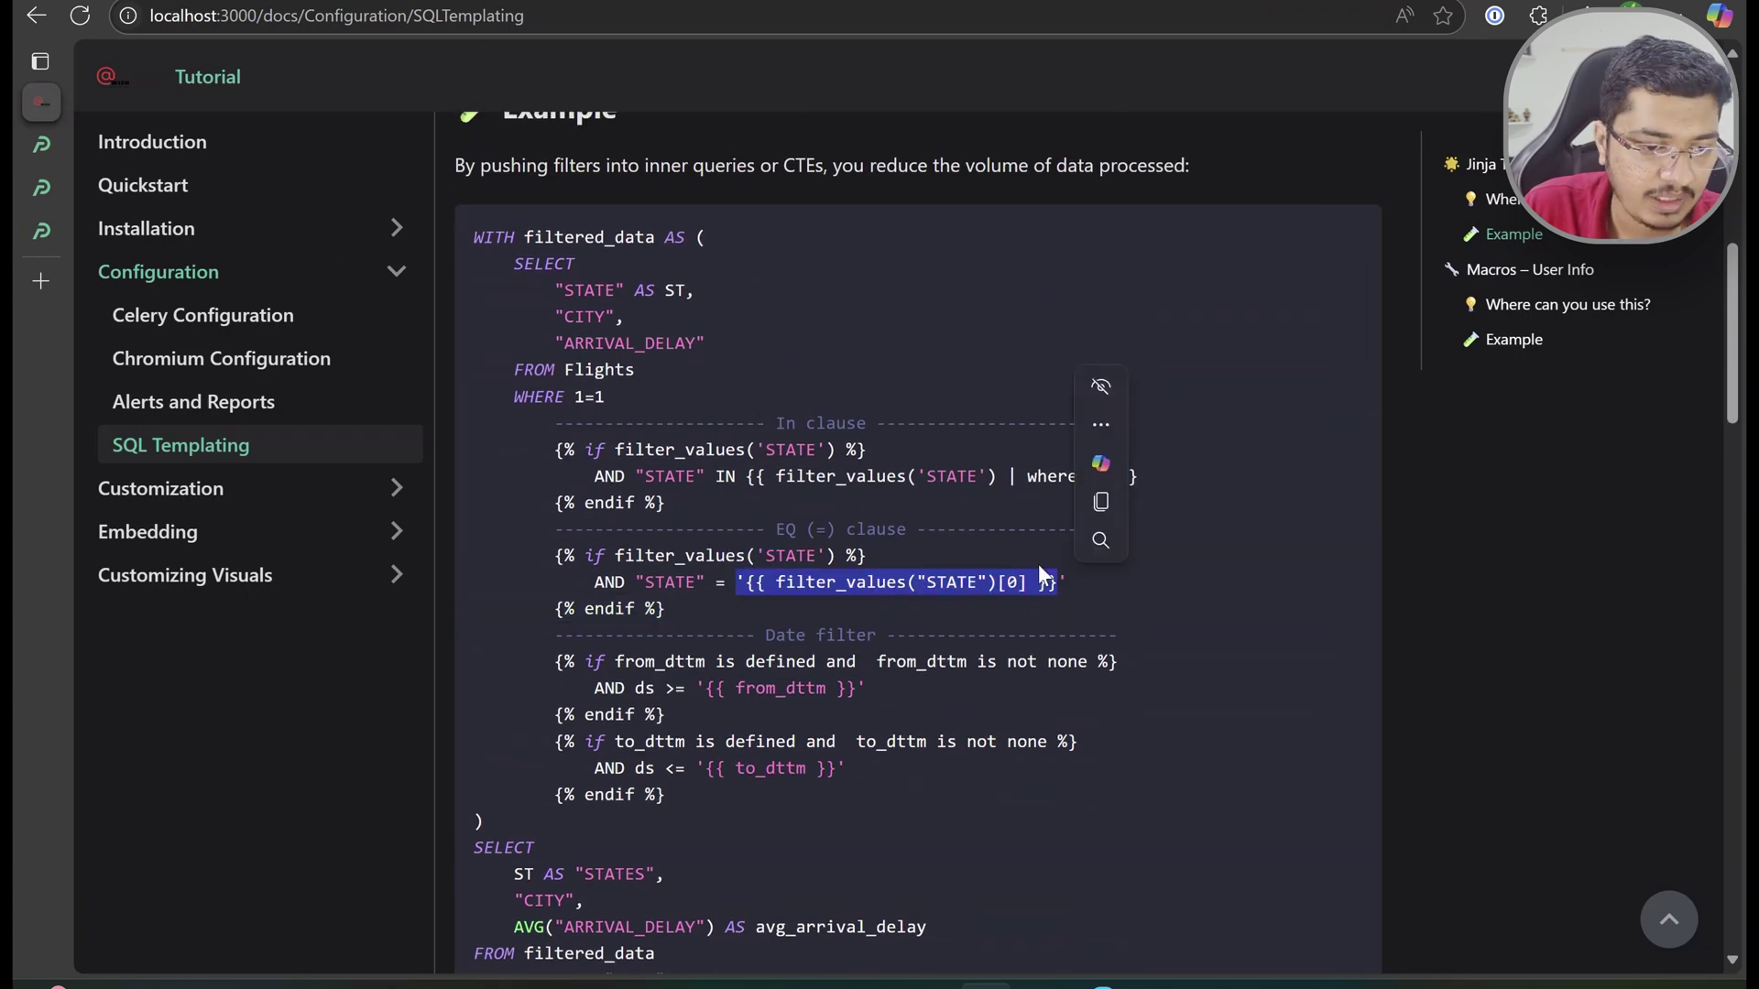
pyautogui.click(42, 231)
pyautogui.click(39, 189)
pyautogui.click(40, 147)
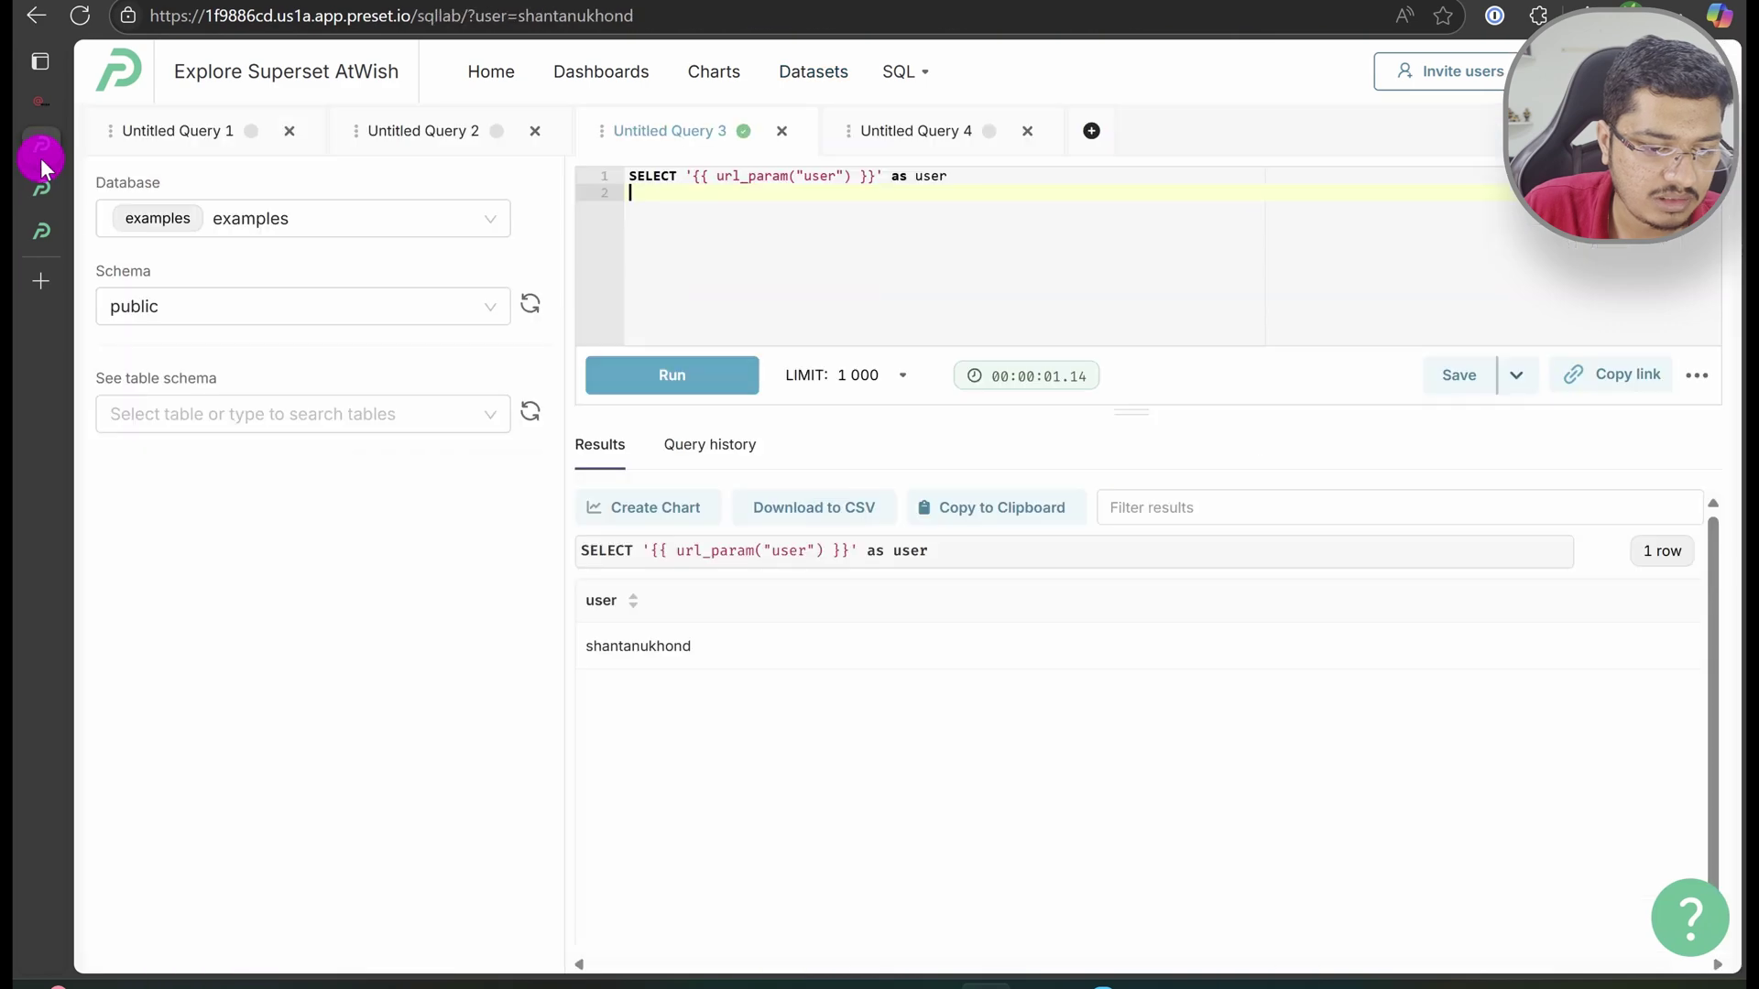
pyautogui.click(42, 232)
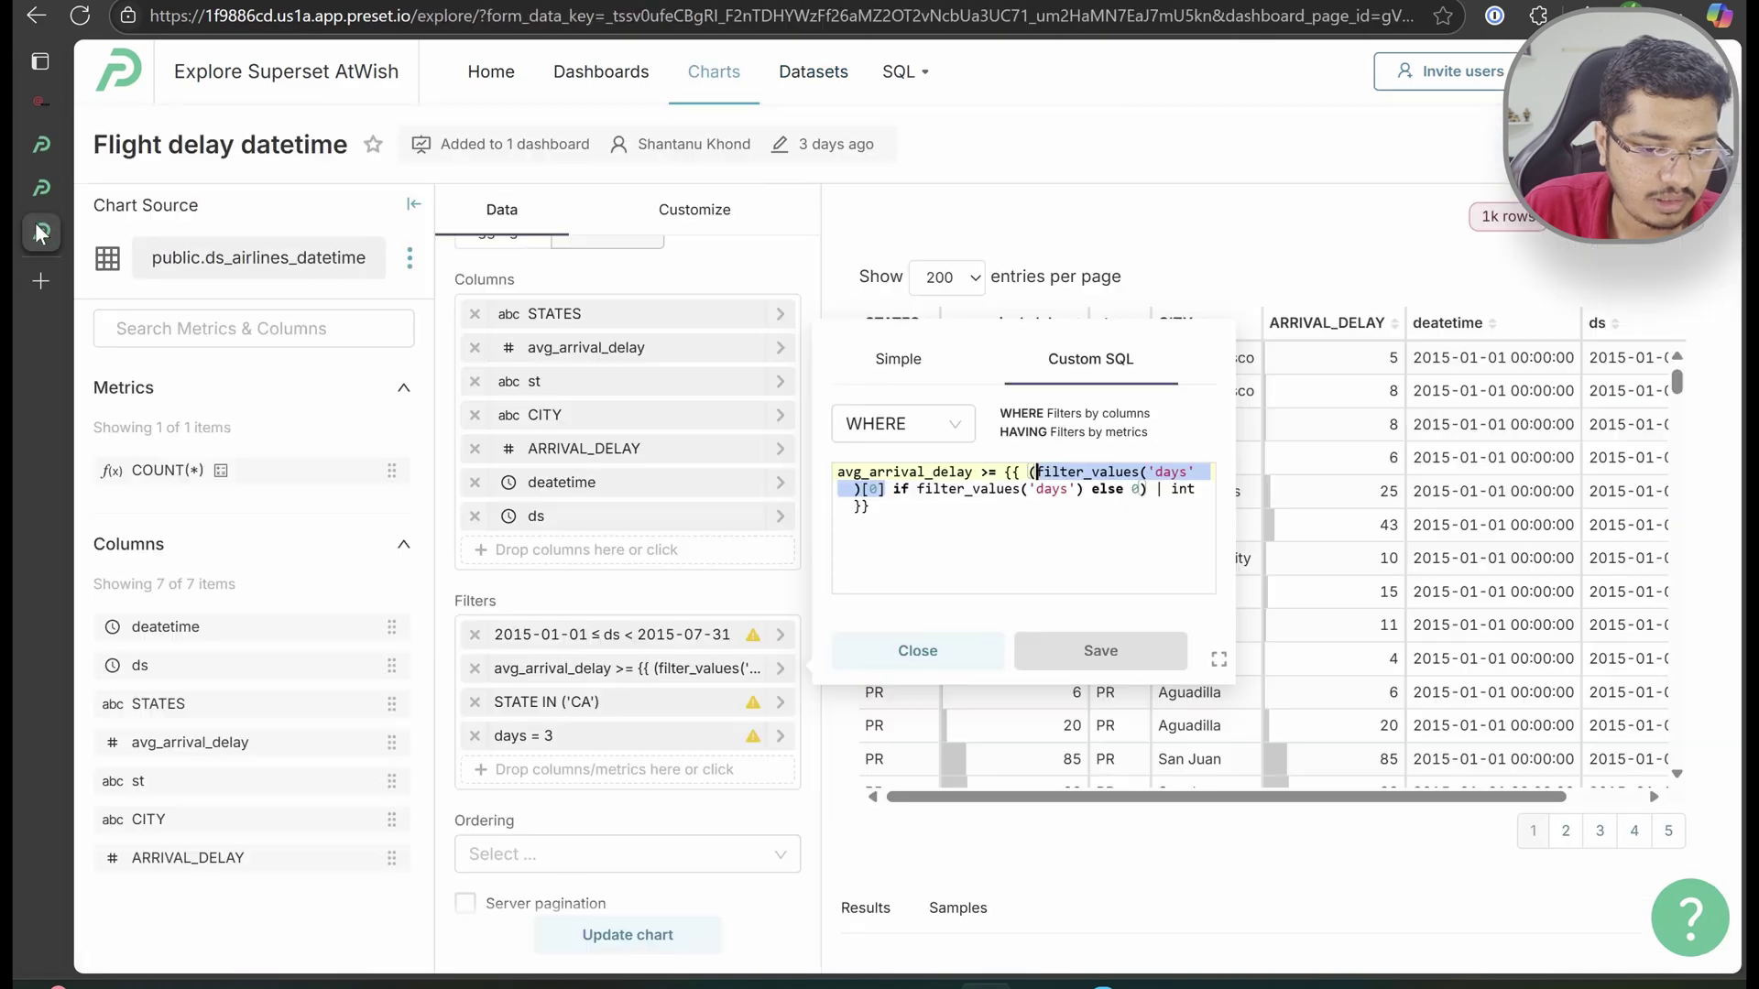
# Reopen the Flight Delay Dashboard, apply Delay Duration 5, and sort the datetime table ascending by avg_arrival_delay
pyautogui.click(587, 73)
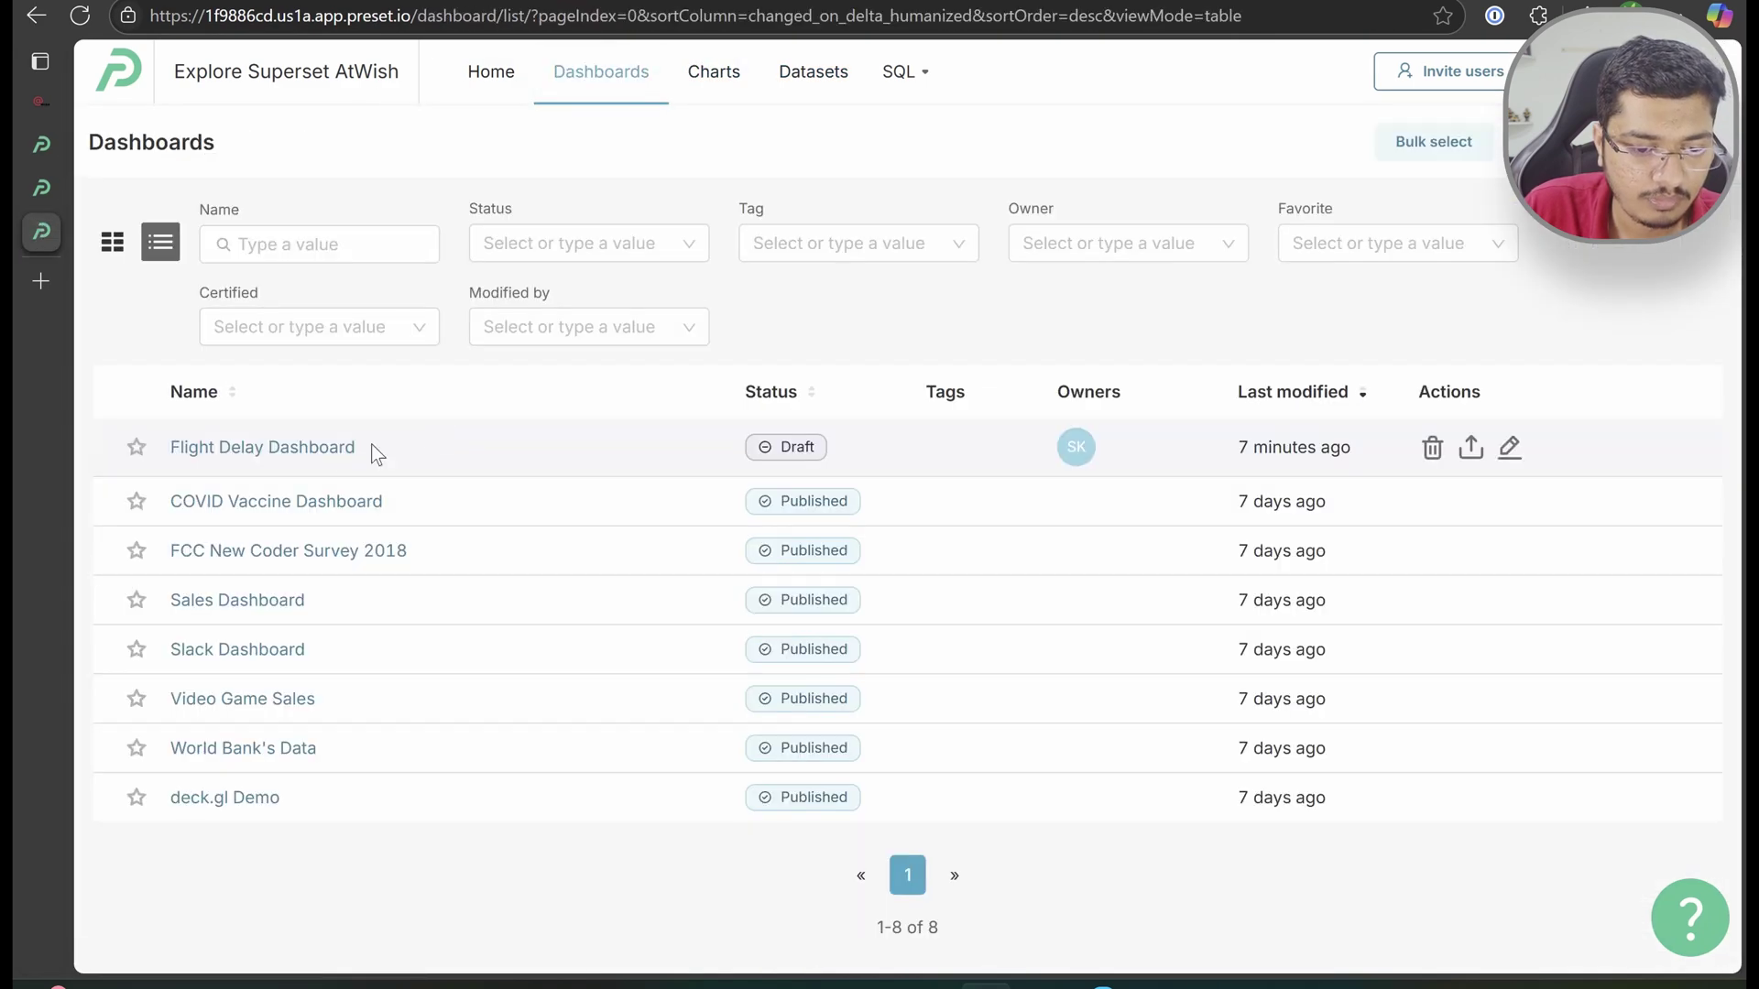
pyautogui.click(293, 448)
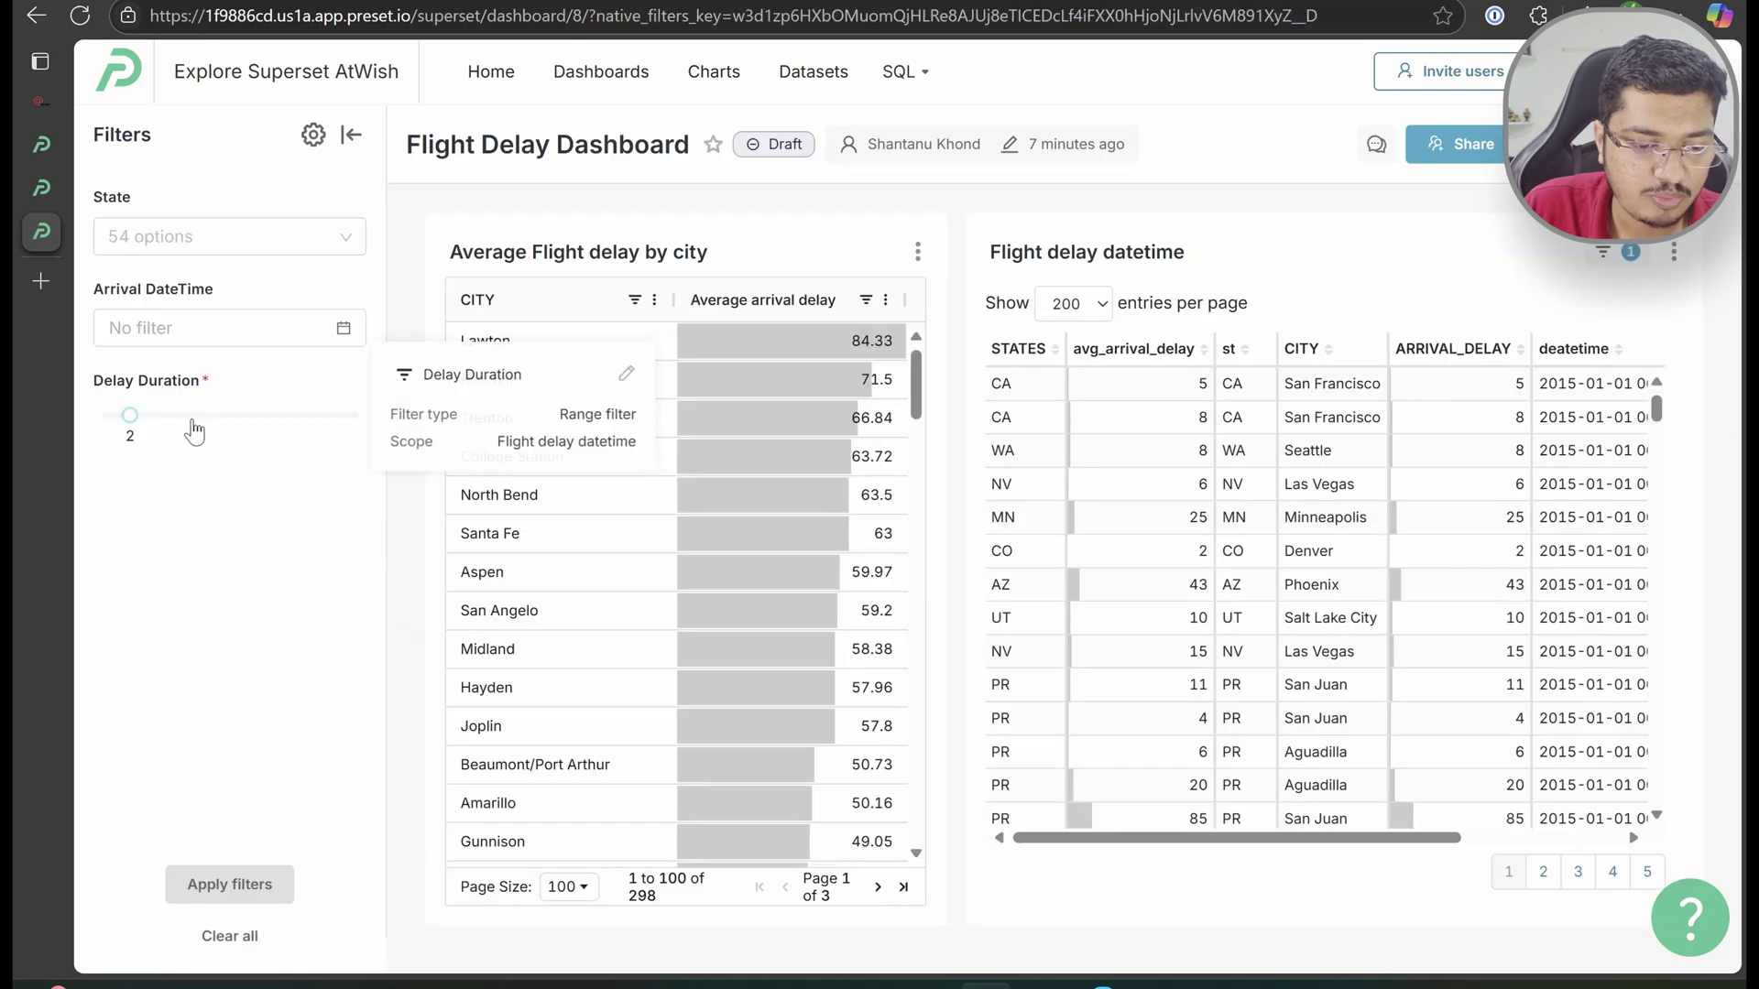
pyautogui.click(214, 415)
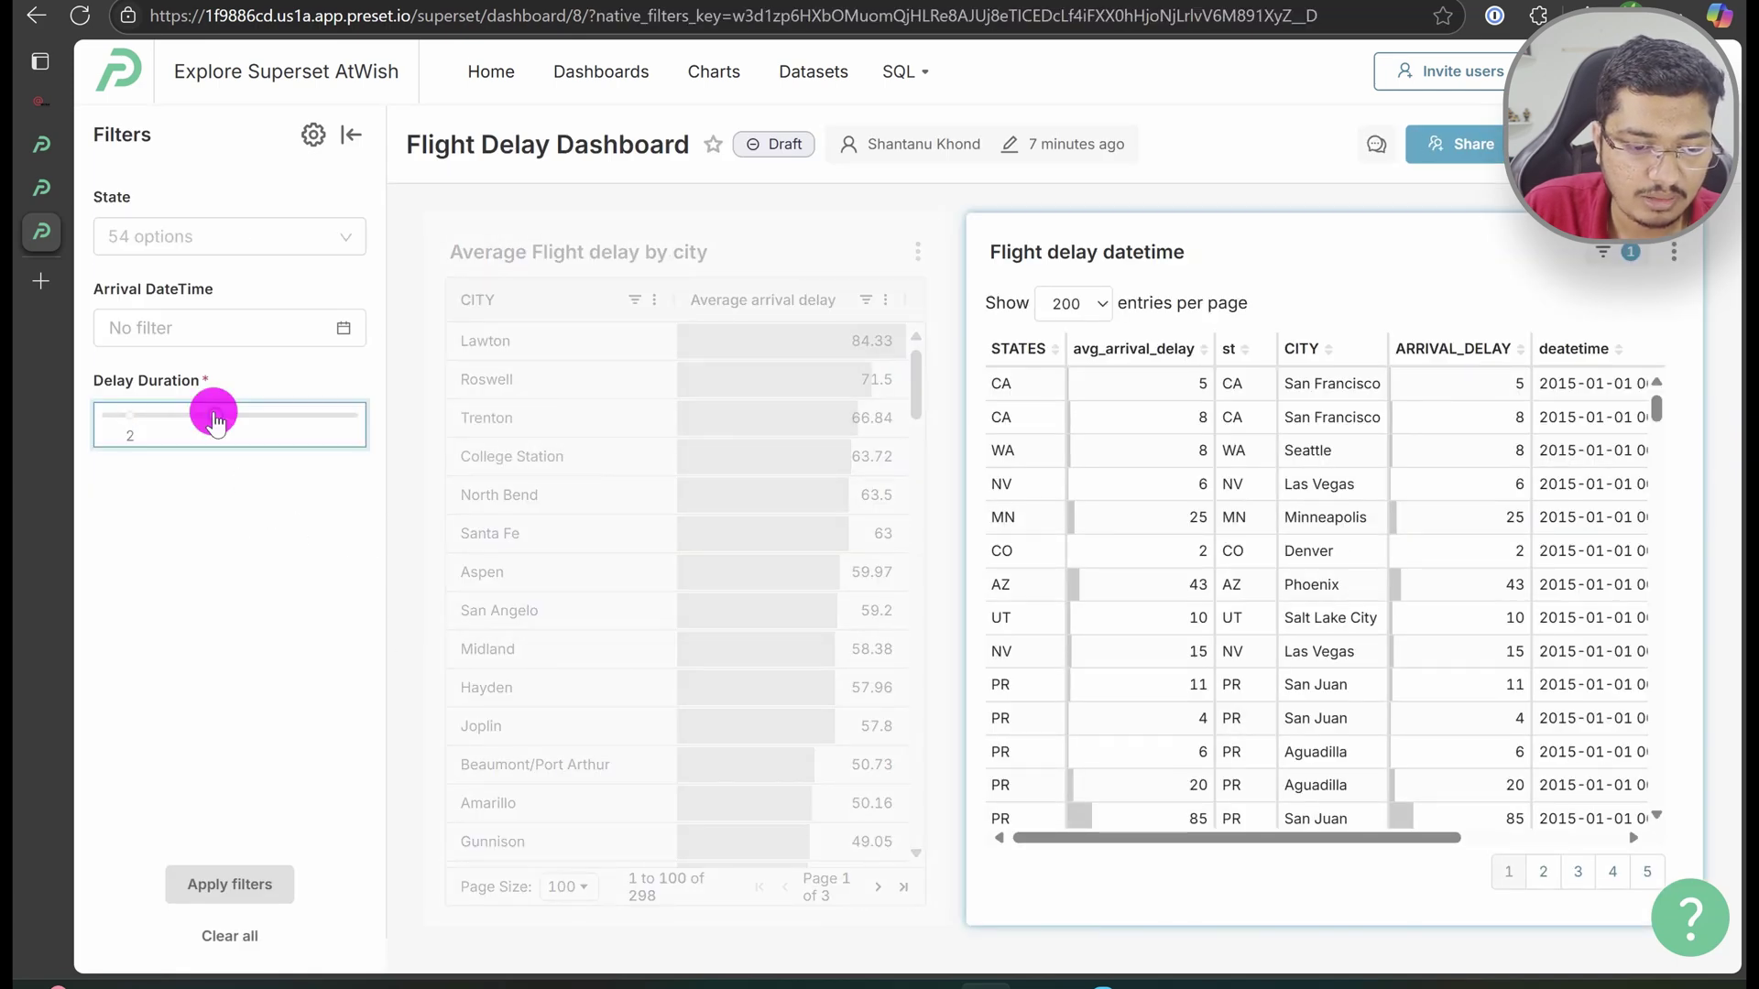
pyautogui.click(262, 887)
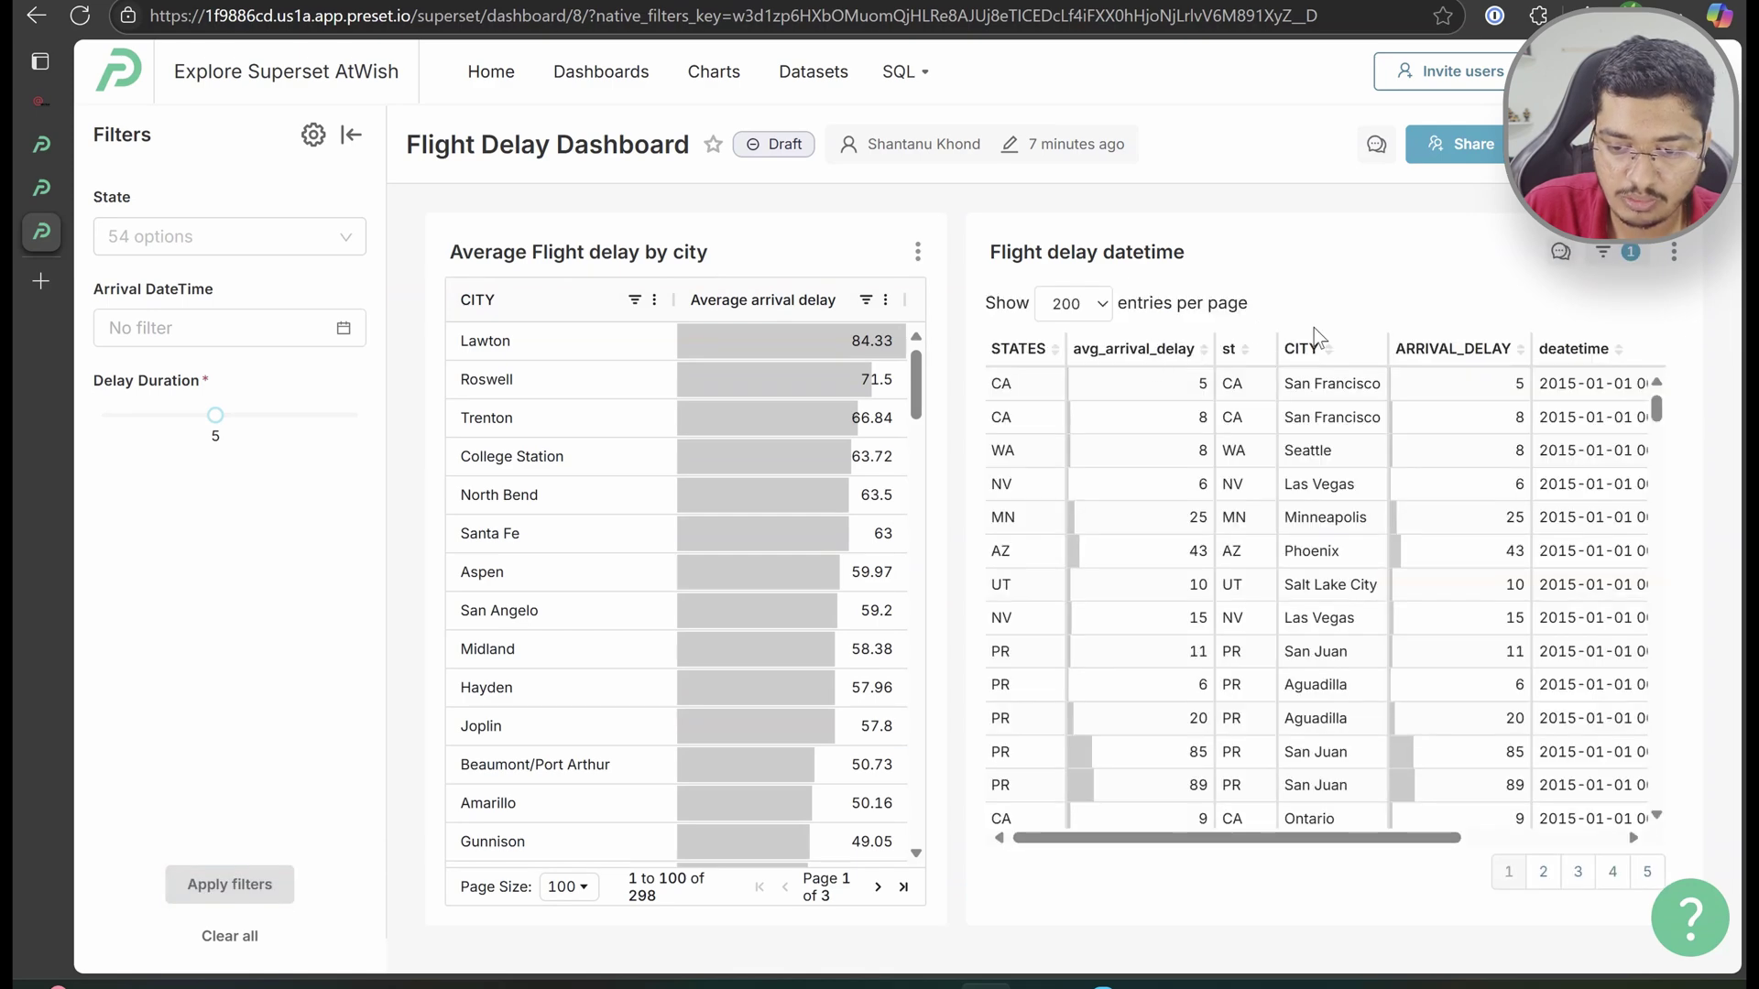
pyautogui.click(1177, 349)
pyautogui.click(1178, 350)
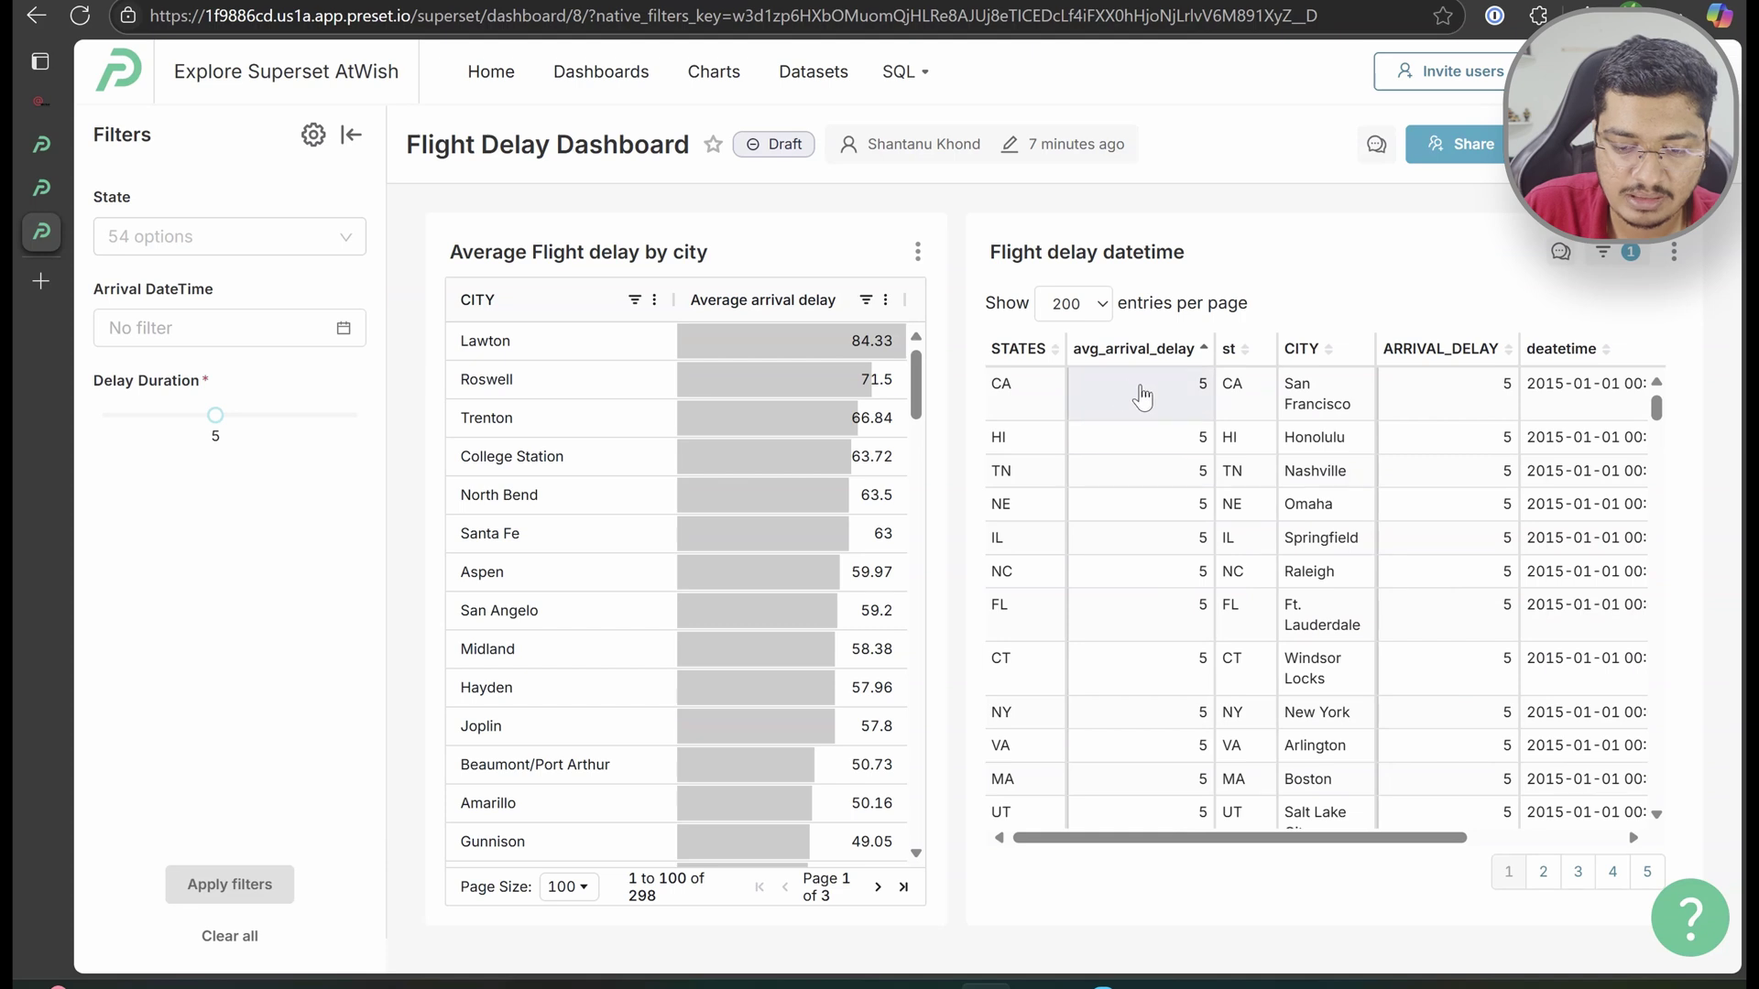
pyautogui.click(1675, 256)
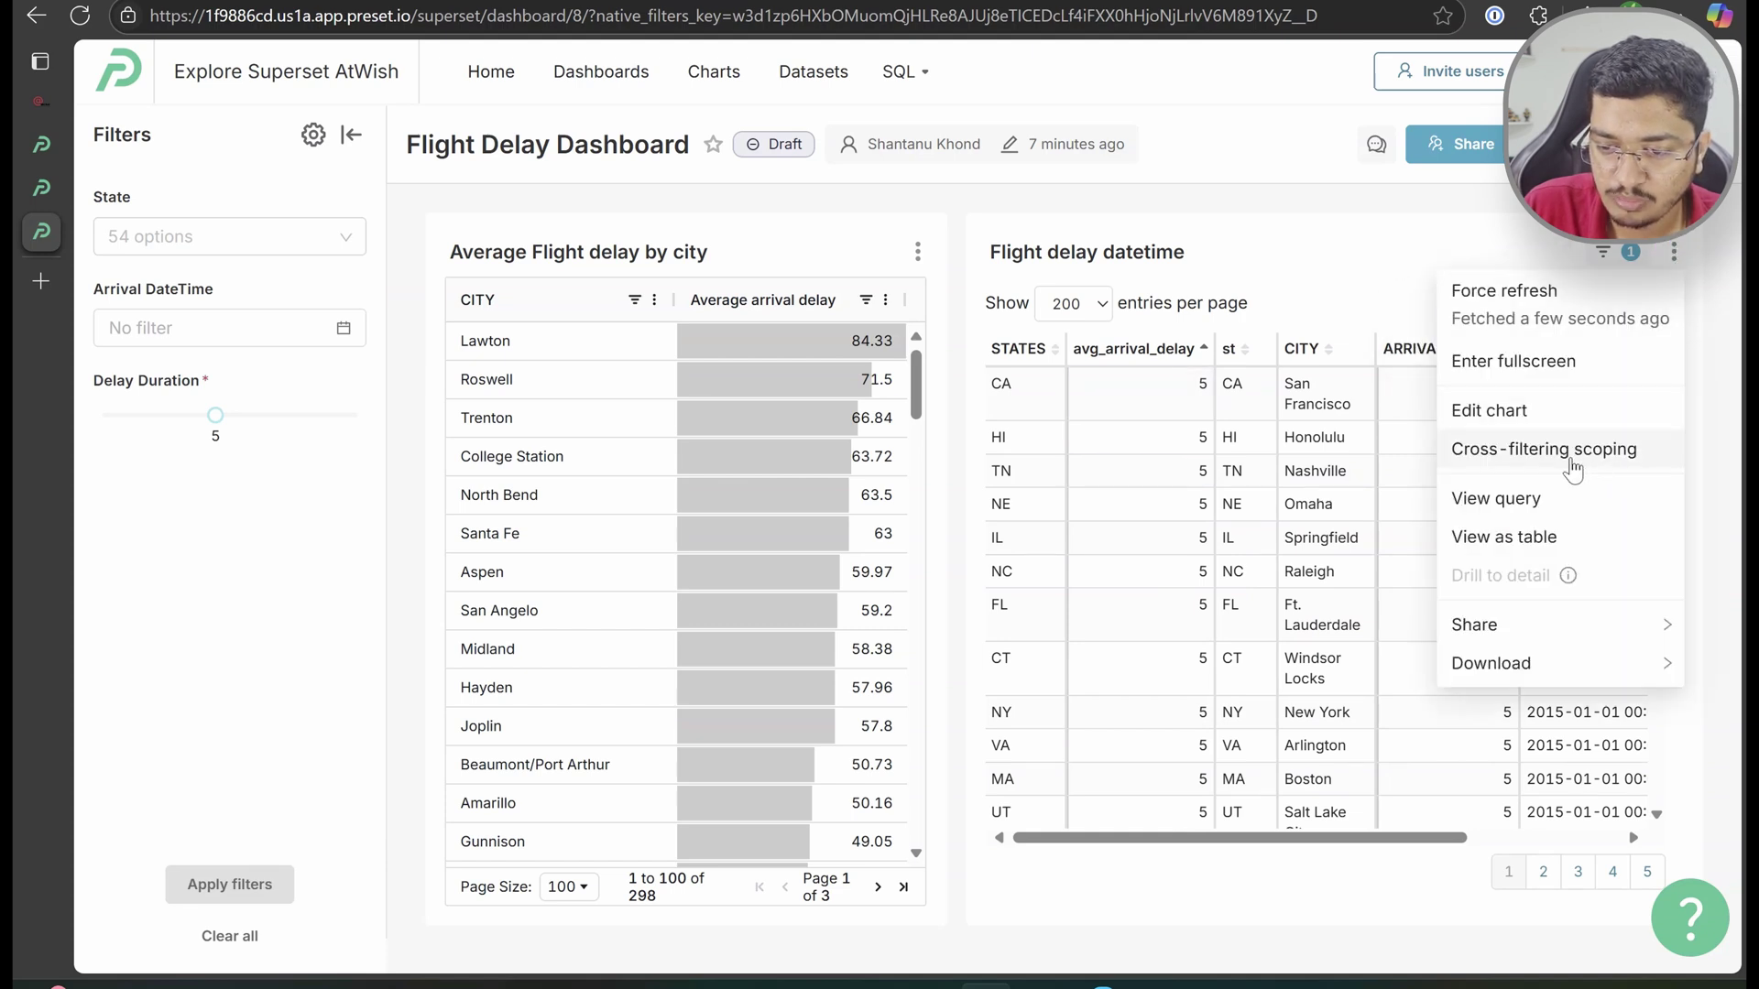
# Show the datetime chart's generated SQL and highlight its WHERE ((avg_arrival_delay >= 5)) line
pyautogui.click(1494, 498)
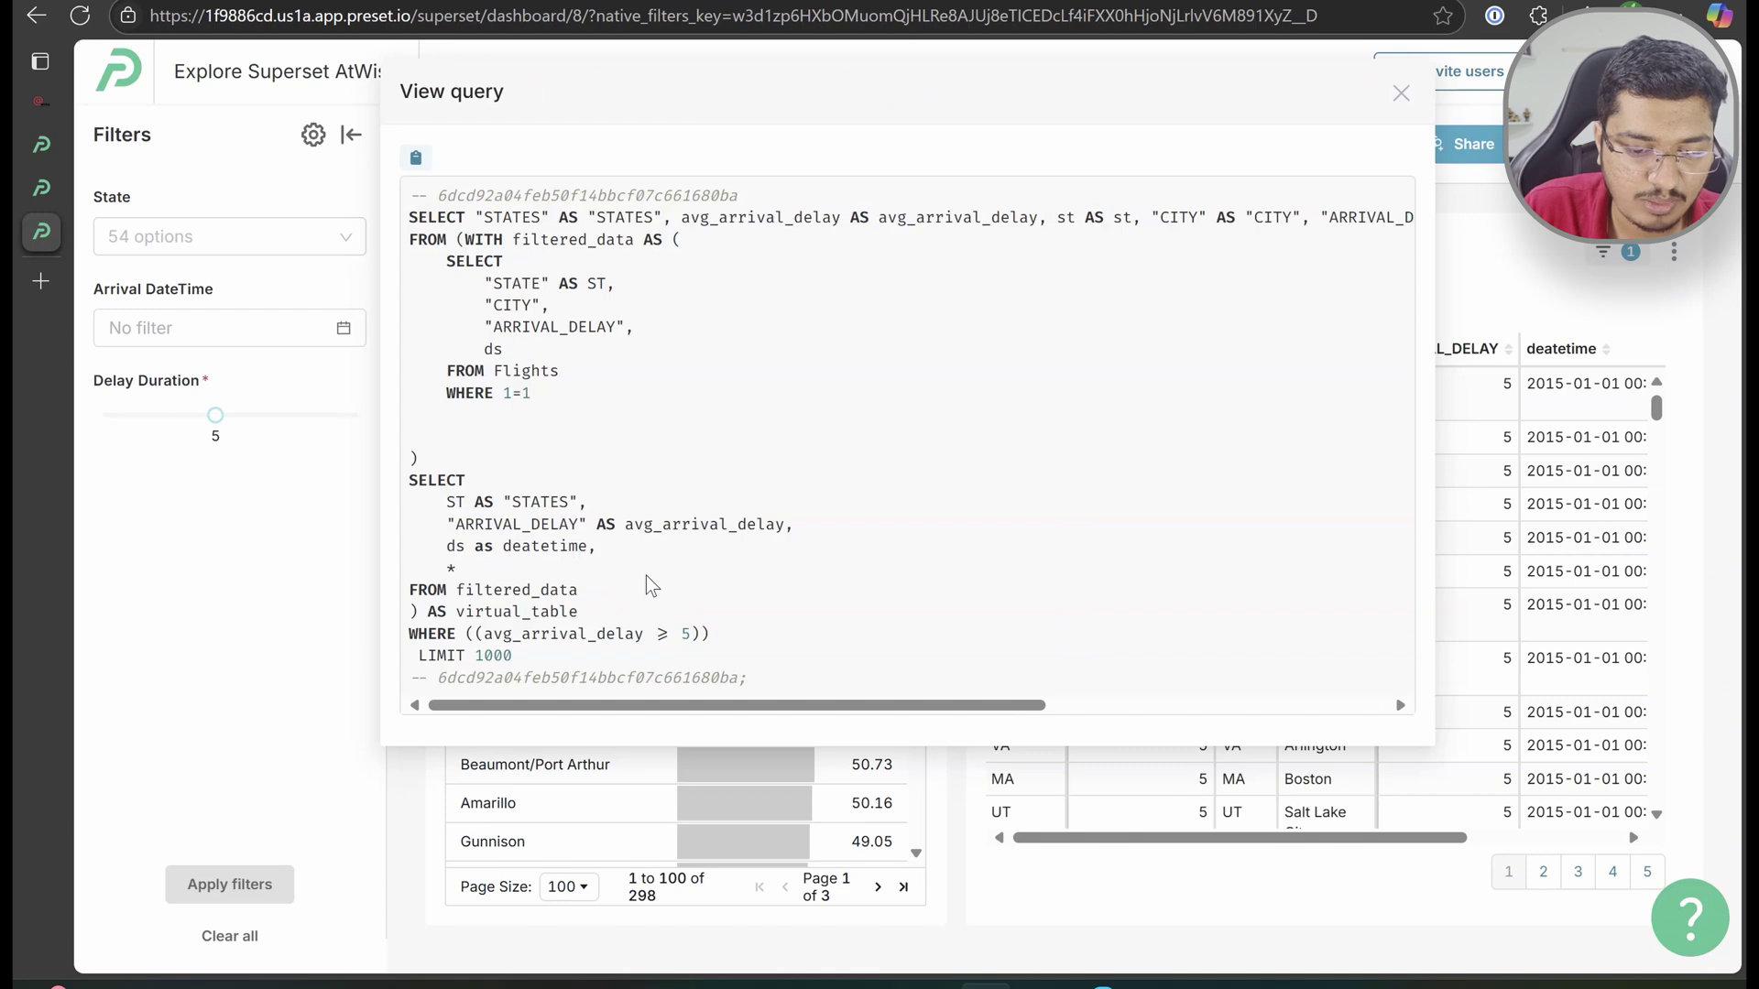
pyautogui.moveTo(724, 634); pyautogui.dragTo(394, 642)
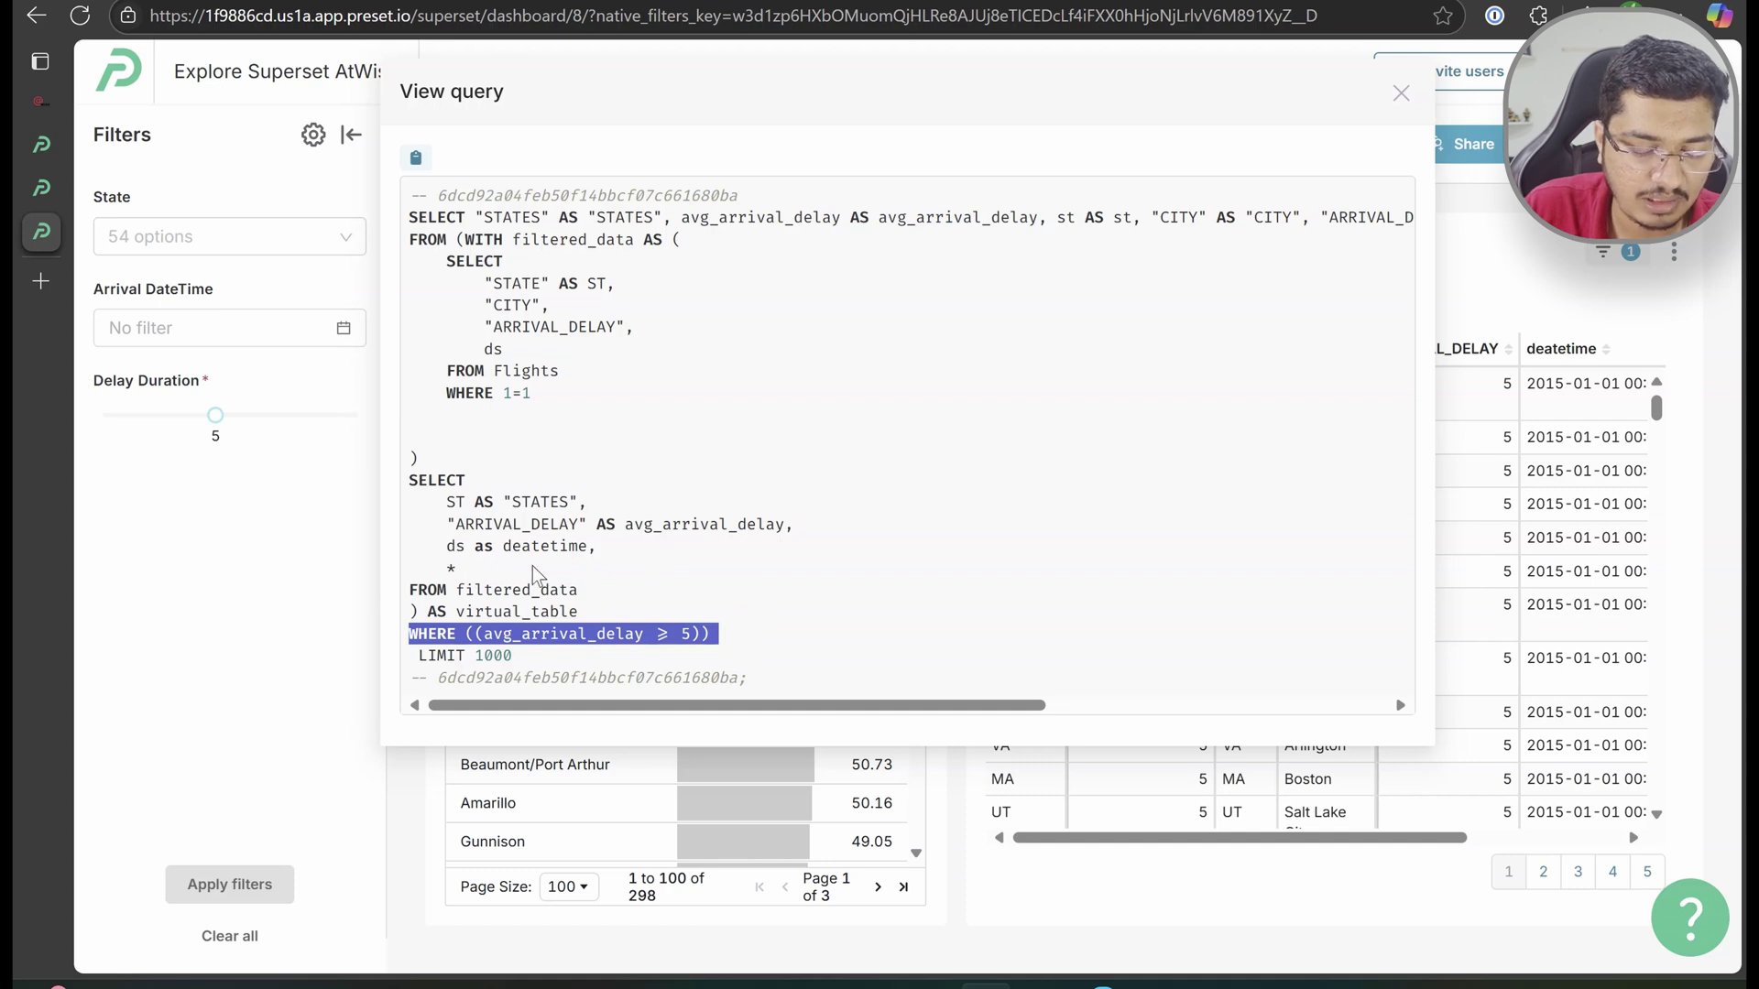
pyautogui.click(731, 632)
pyautogui.moveTo(726, 630); pyautogui.dragTo(398, 634)
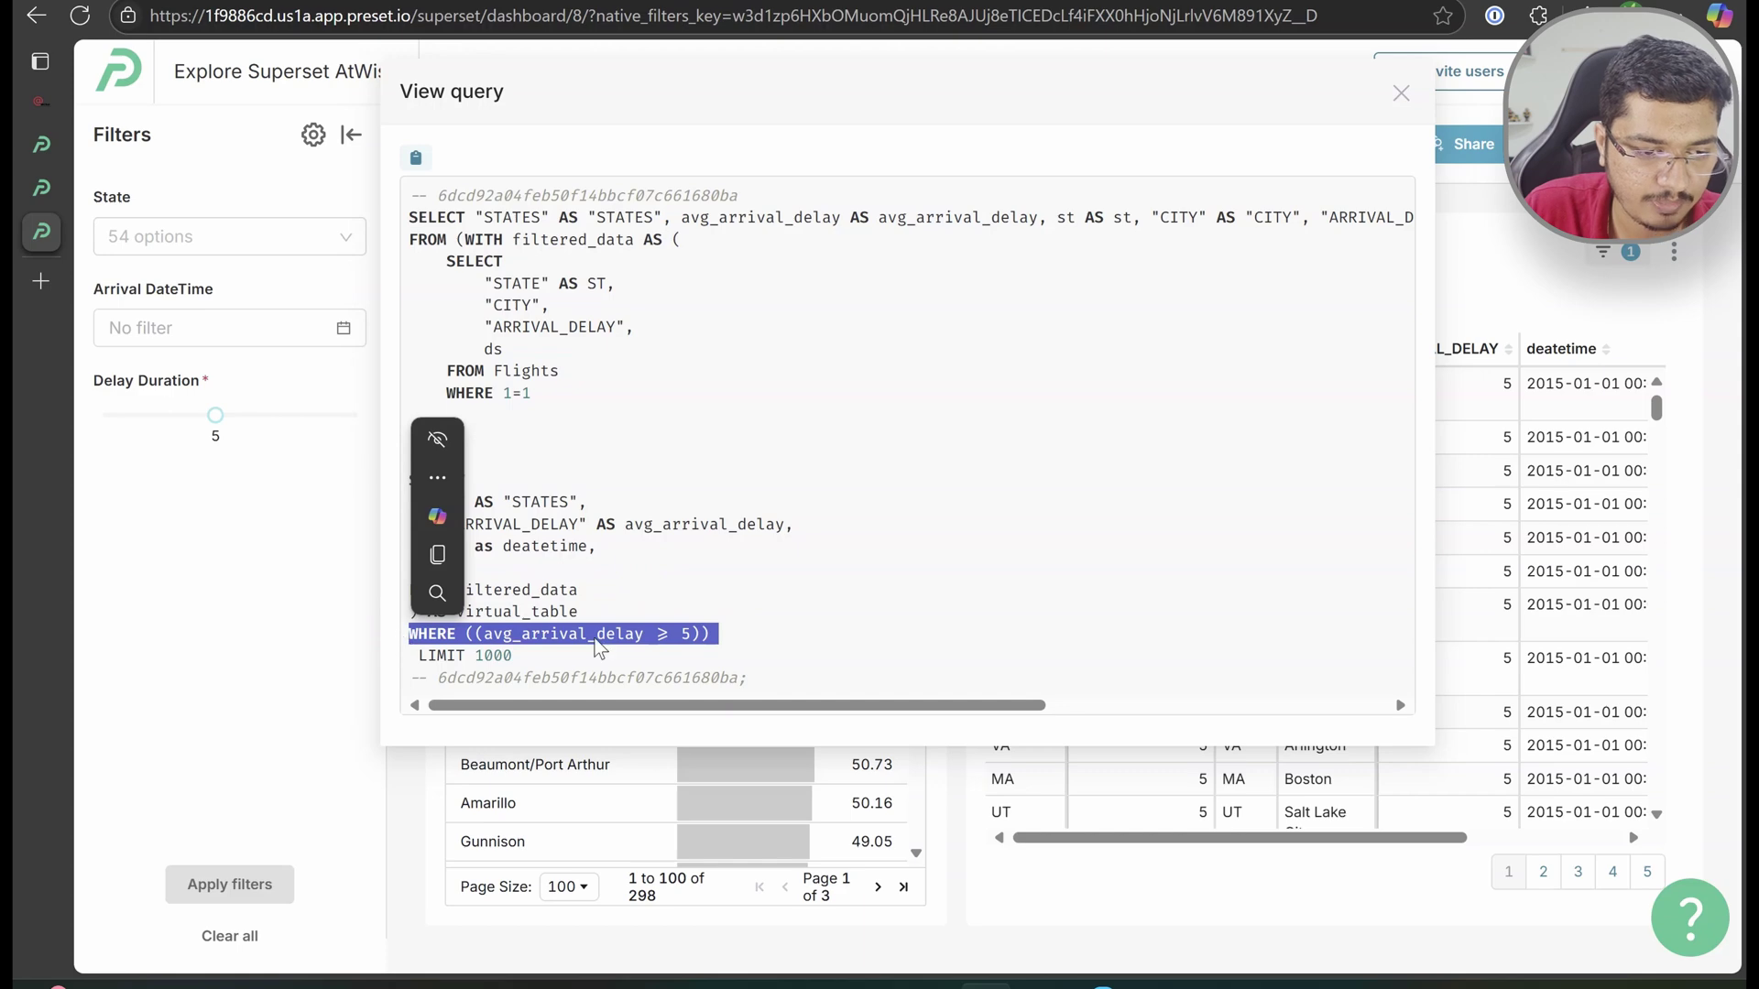
pyautogui.click(44, 190)
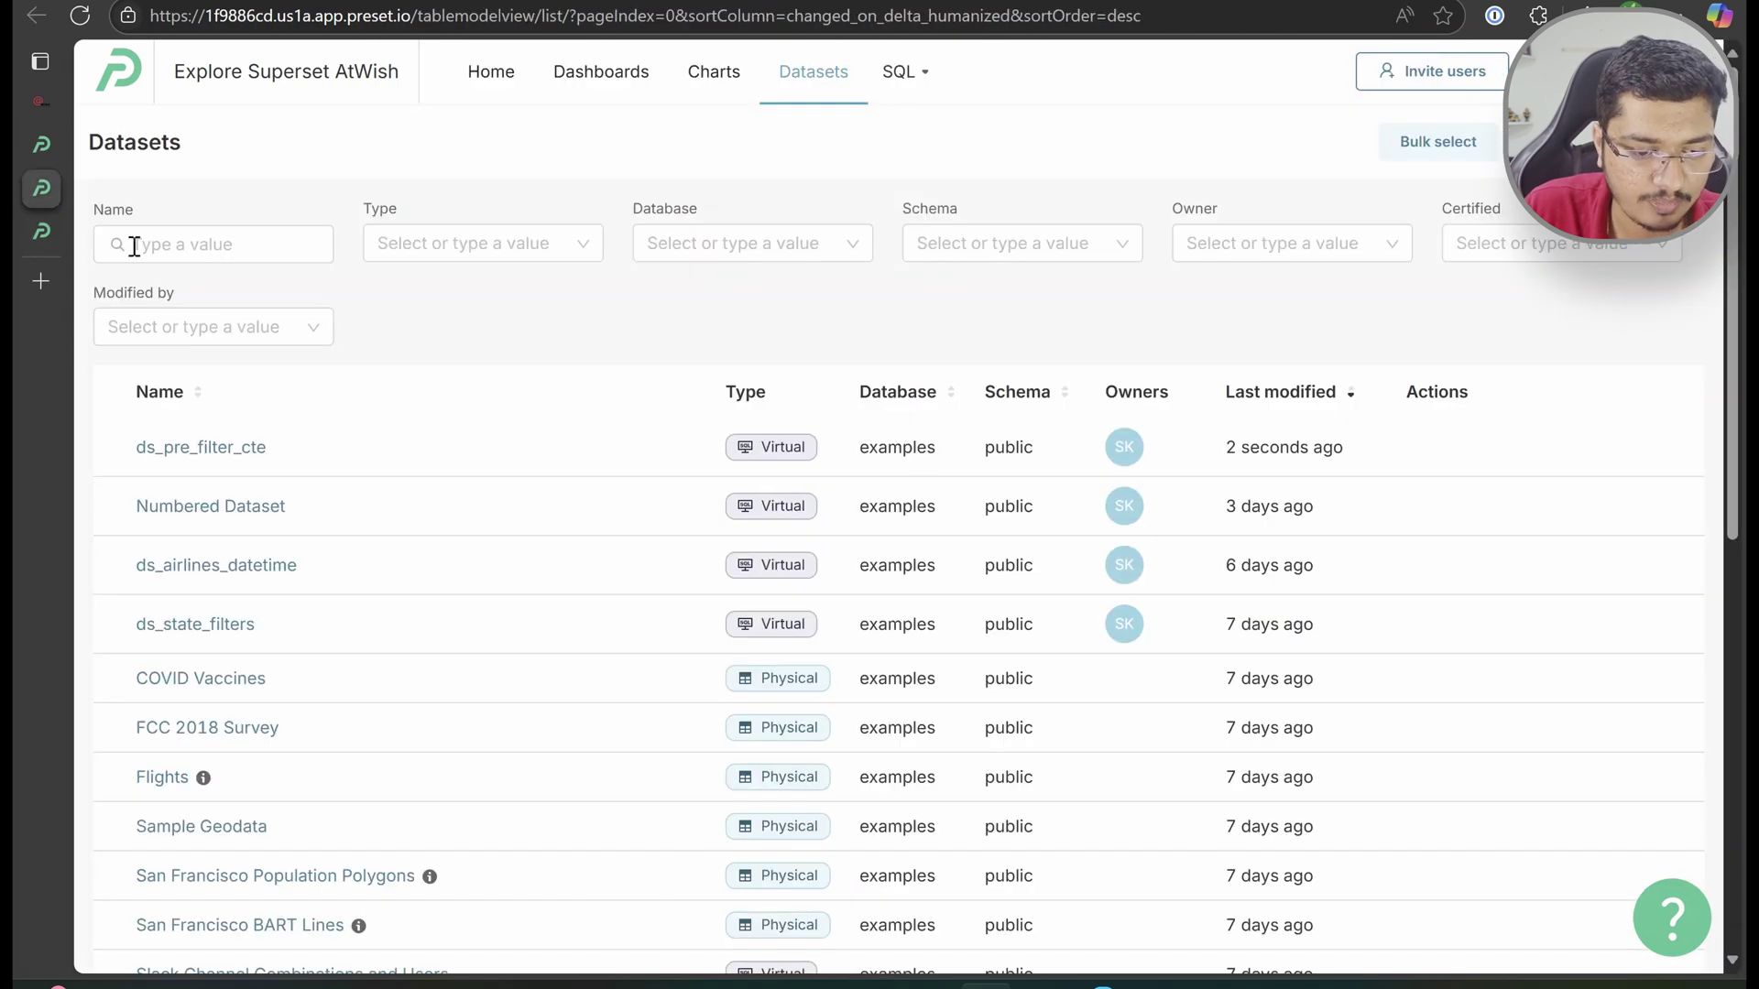
pyautogui.click(71, 242)
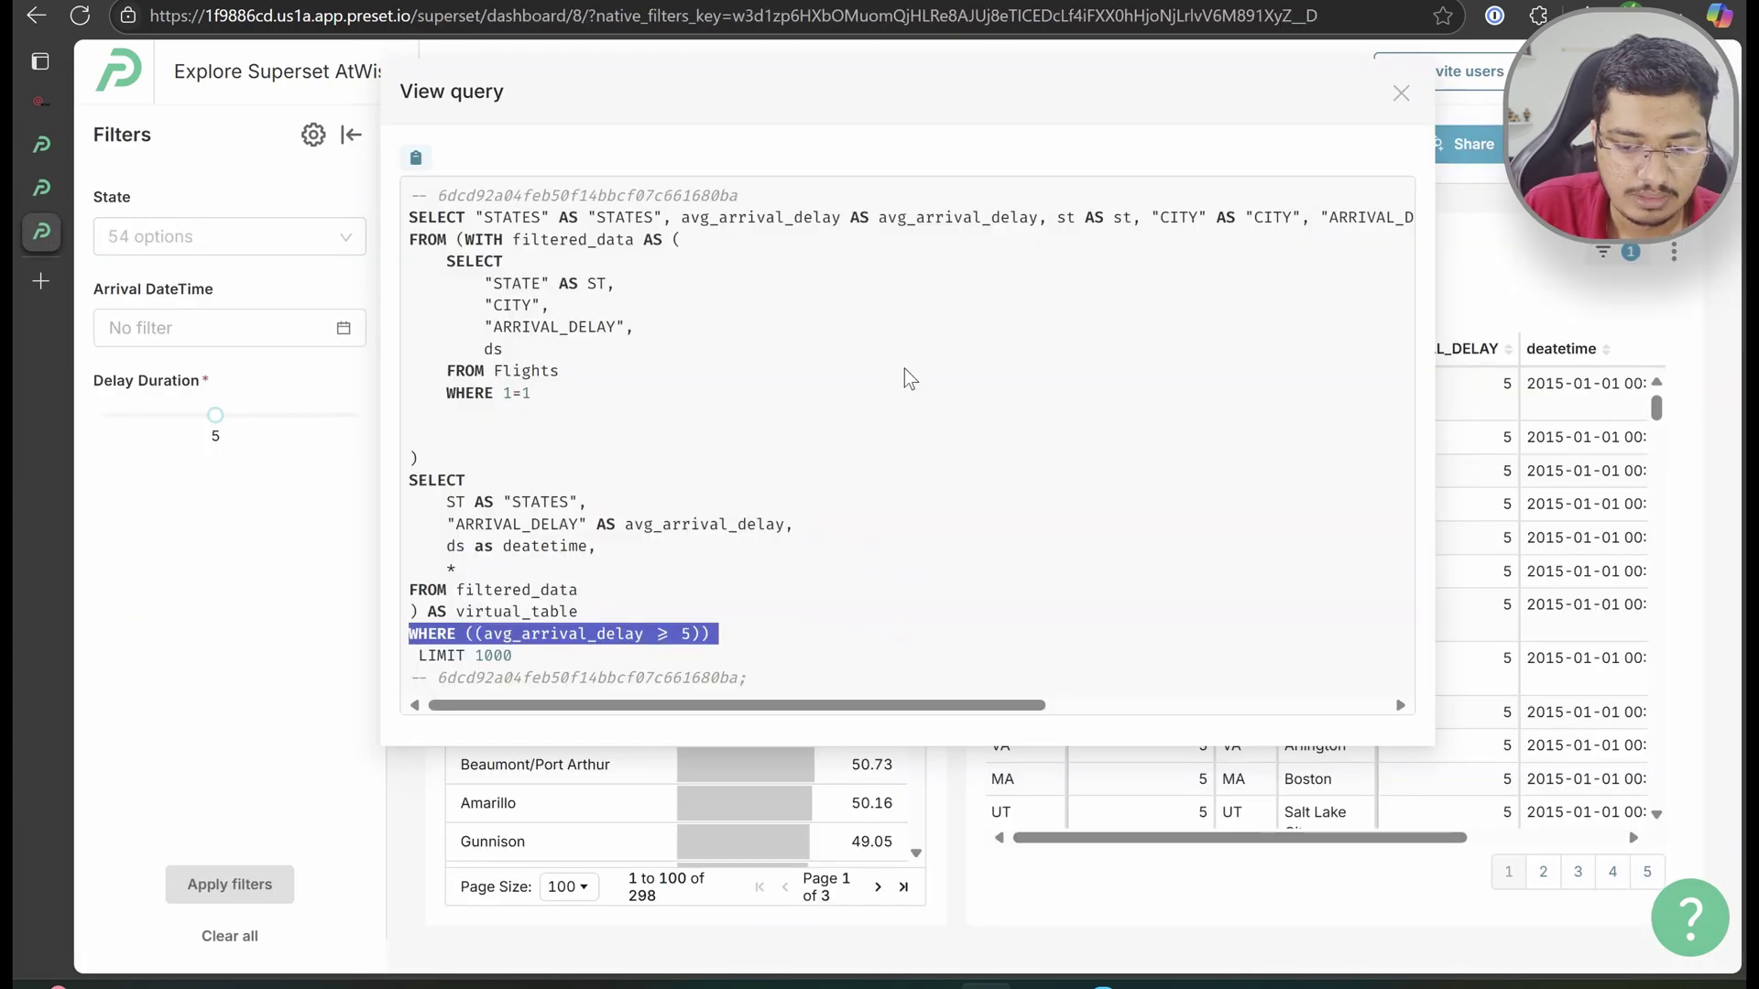